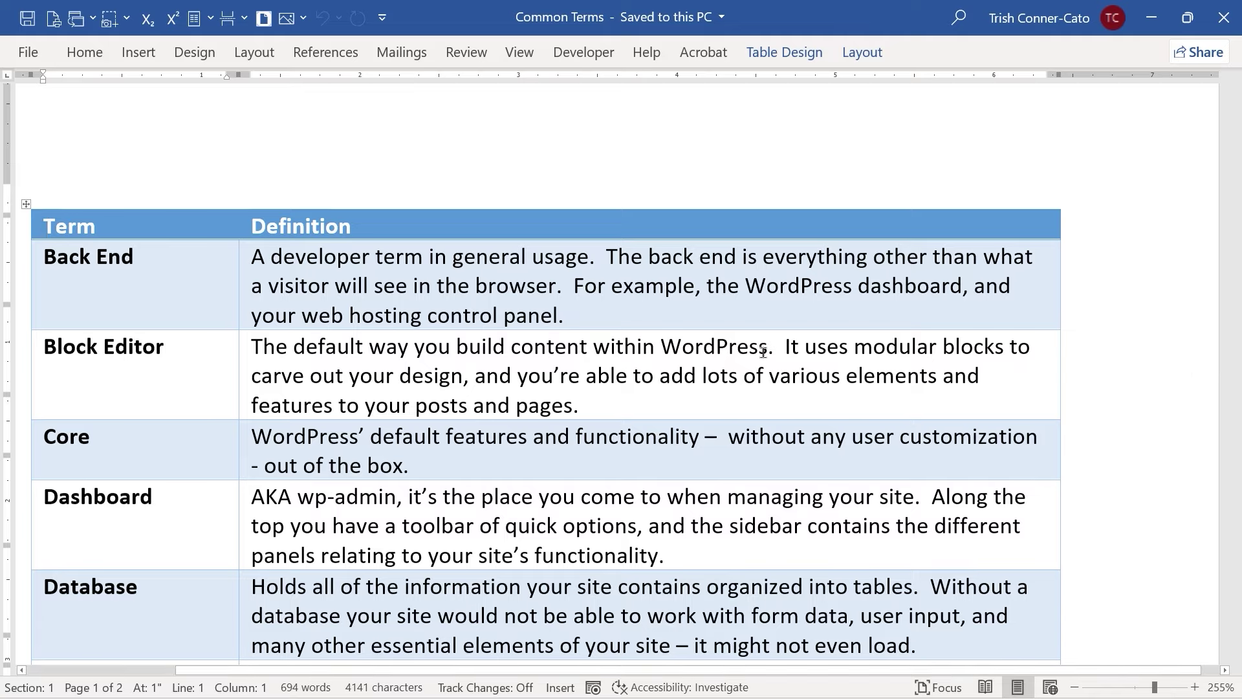
Step: Read through the glossary table and correct "permanents" to "permanent" in the Pages and Posts definition
scroll(763, 353, down, 2)
scroll(764, 353, down, 1)
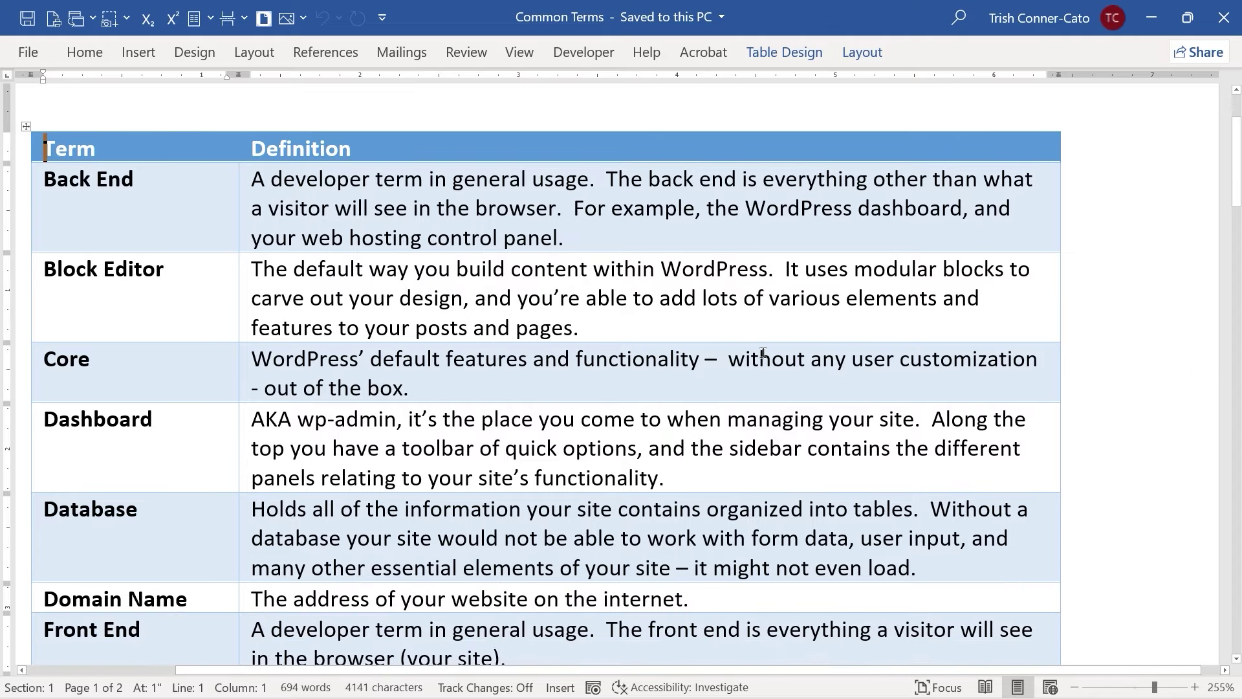
scroll(763, 353, down, 2)
scroll(763, 353, down, 1)
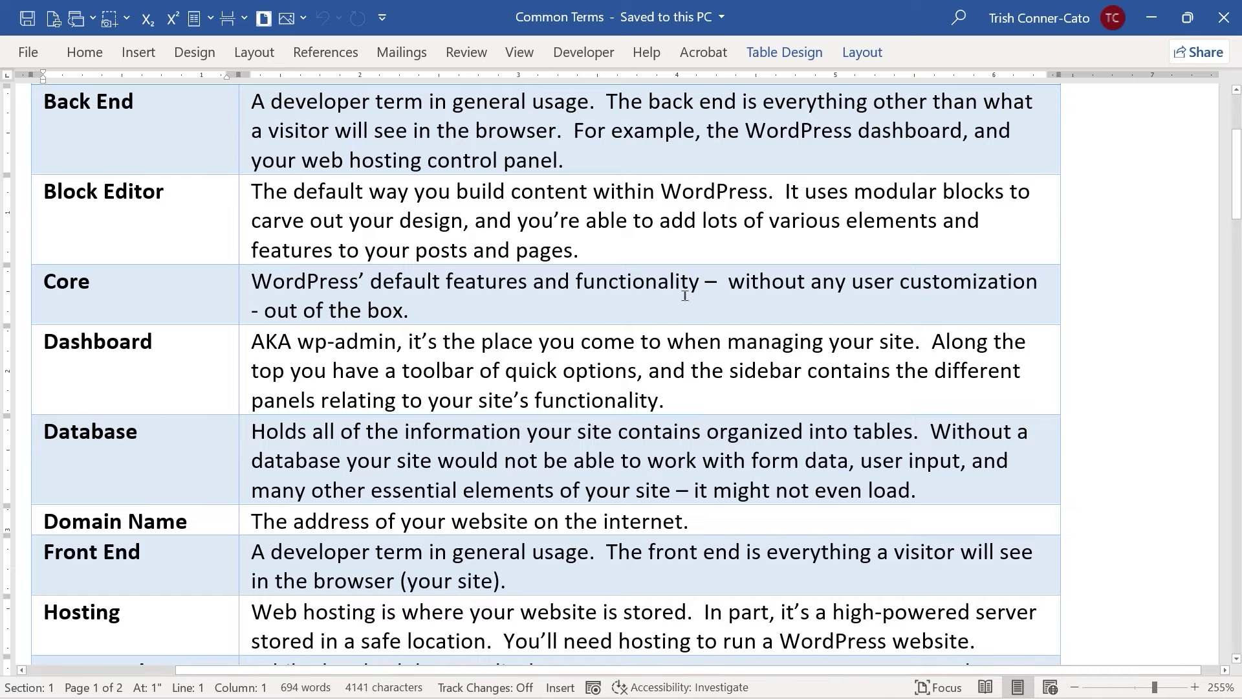
scroll(683, 295, down, 2)
scroll(683, 295, down, 1)
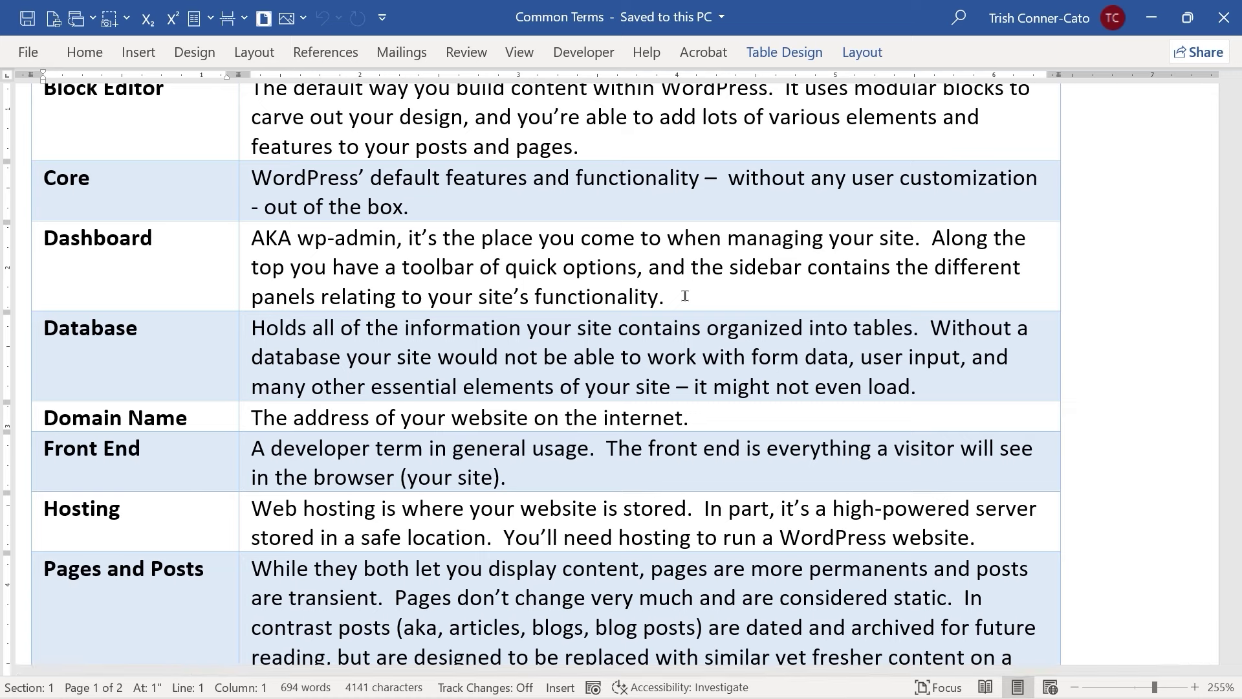
scroll(685, 295, down, 3)
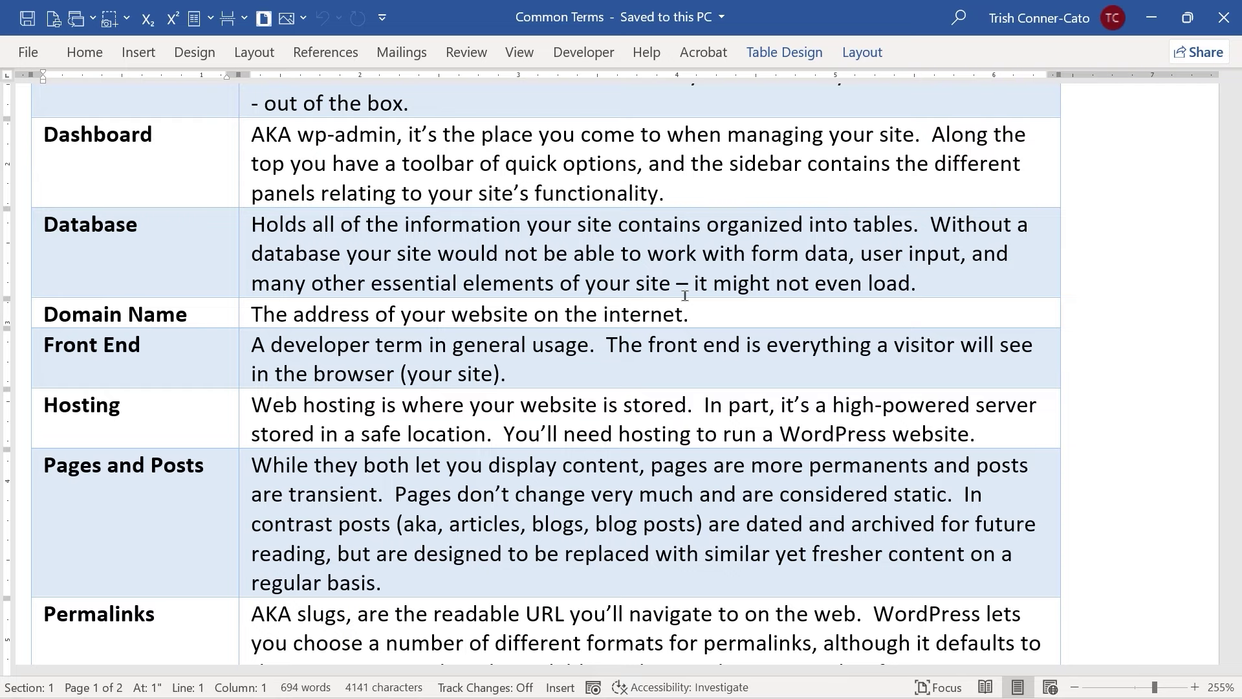
key(BackSpace)
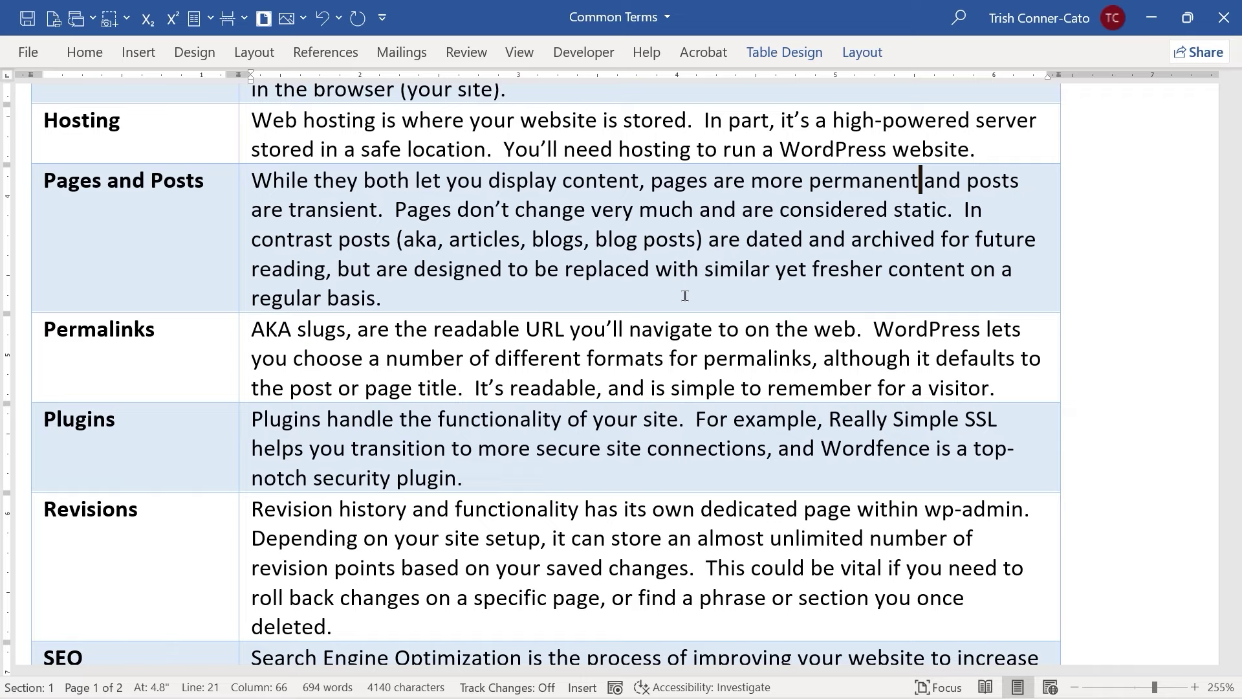
scroll(685, 296, down, 5)
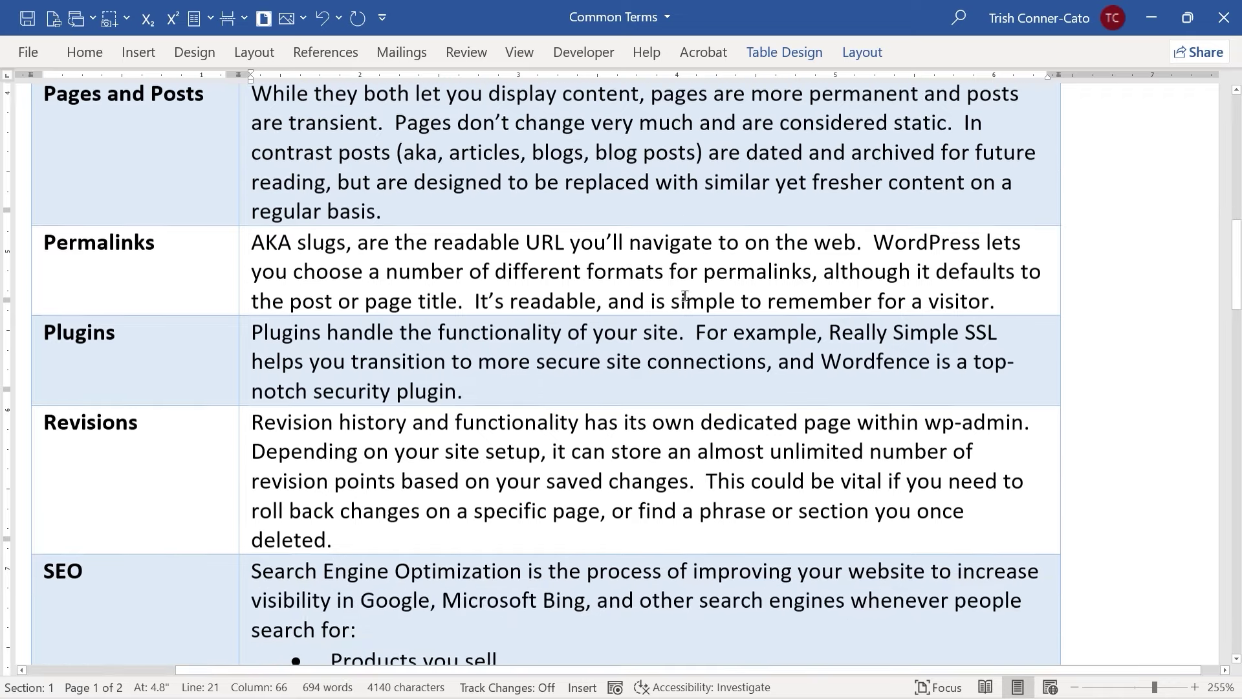
scroll(685, 295, down, 2)
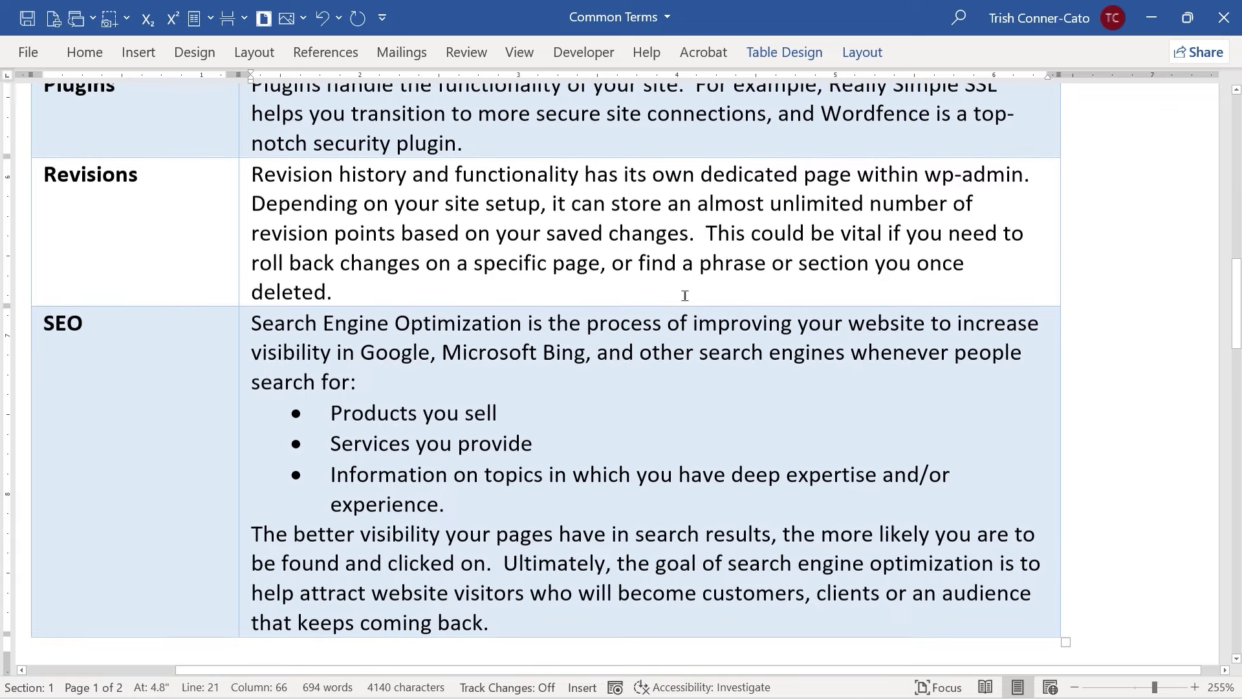
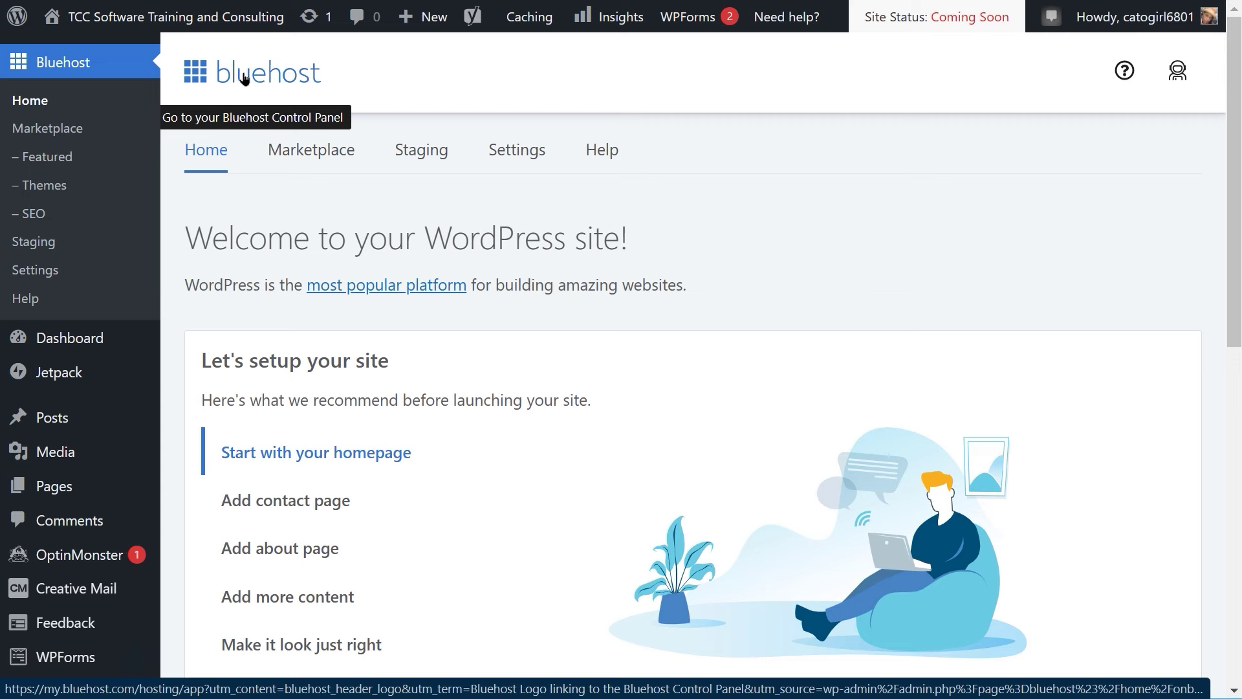
Step: Go from the WordPress admin to the Bluehost control panel and open the hosting account's File Manager
click(244, 76)
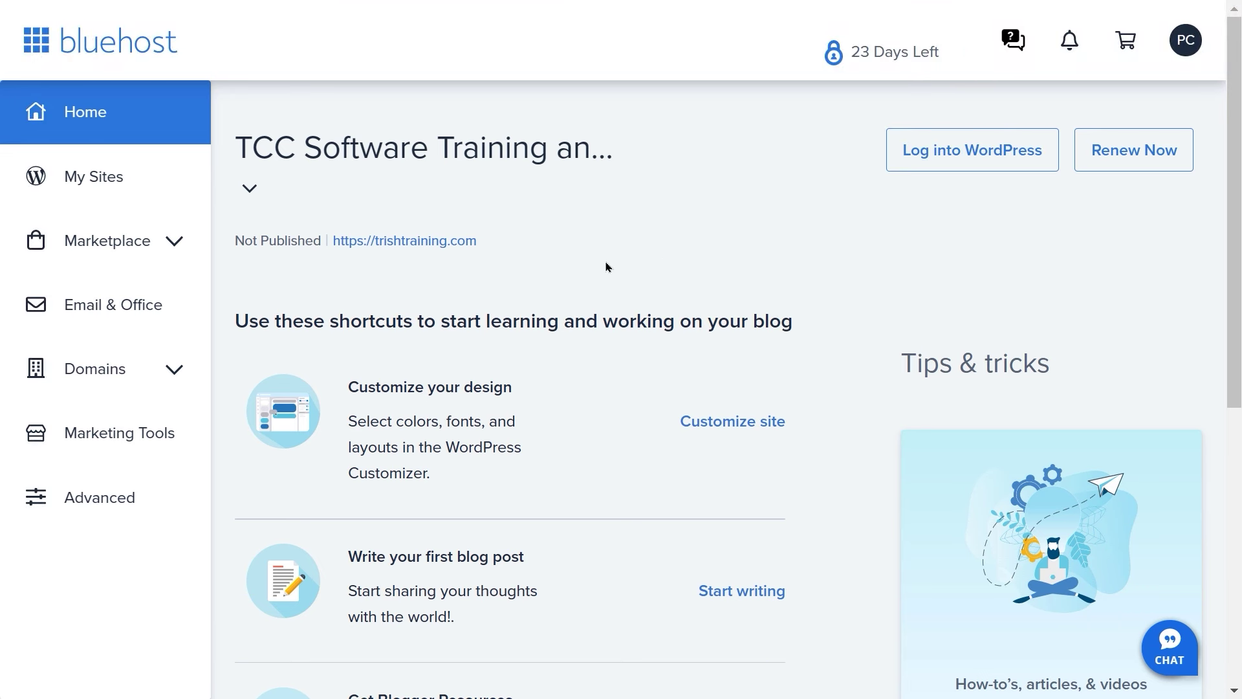
click(100, 502)
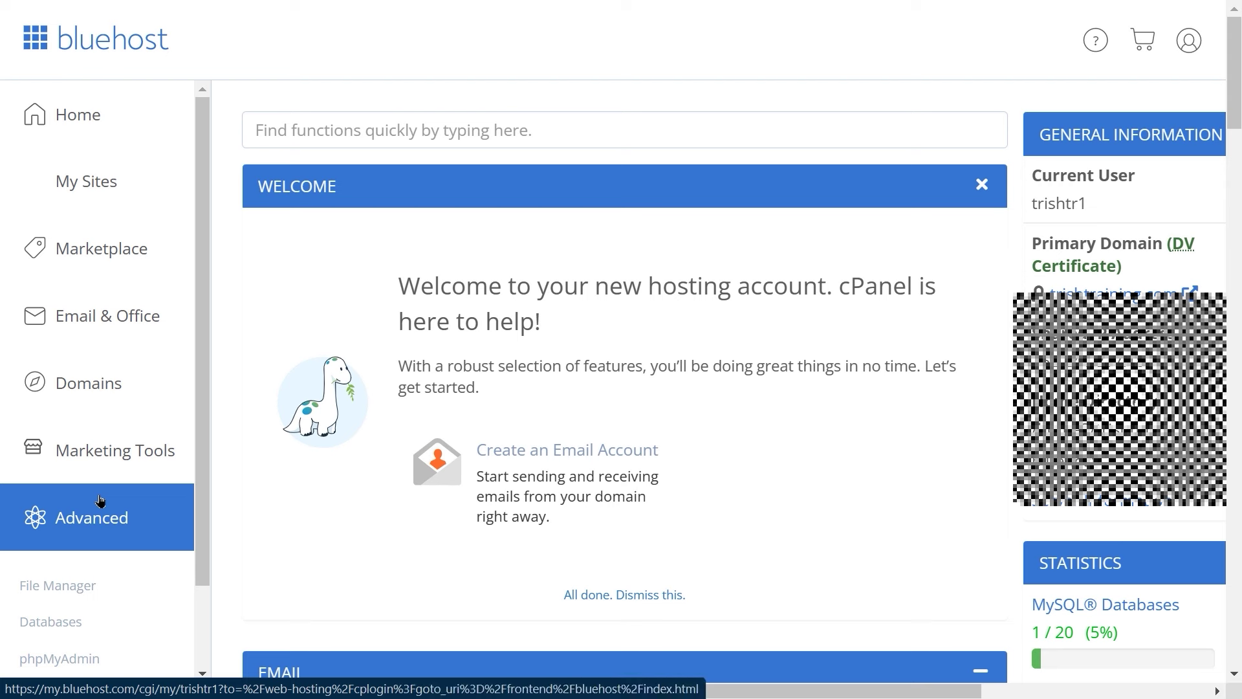
click(91, 585)
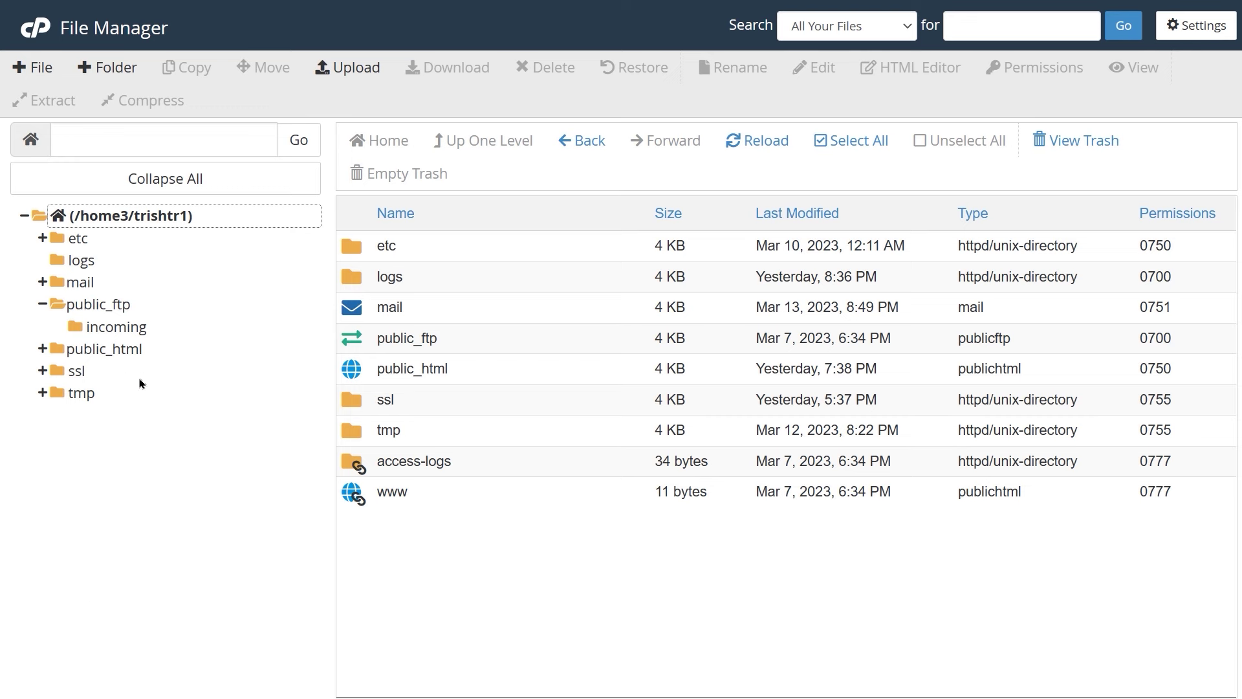
Step: Expand public_html, wp-content, themes and sinatra down to template-parts and examine the theme's subfolders
click(42, 349)
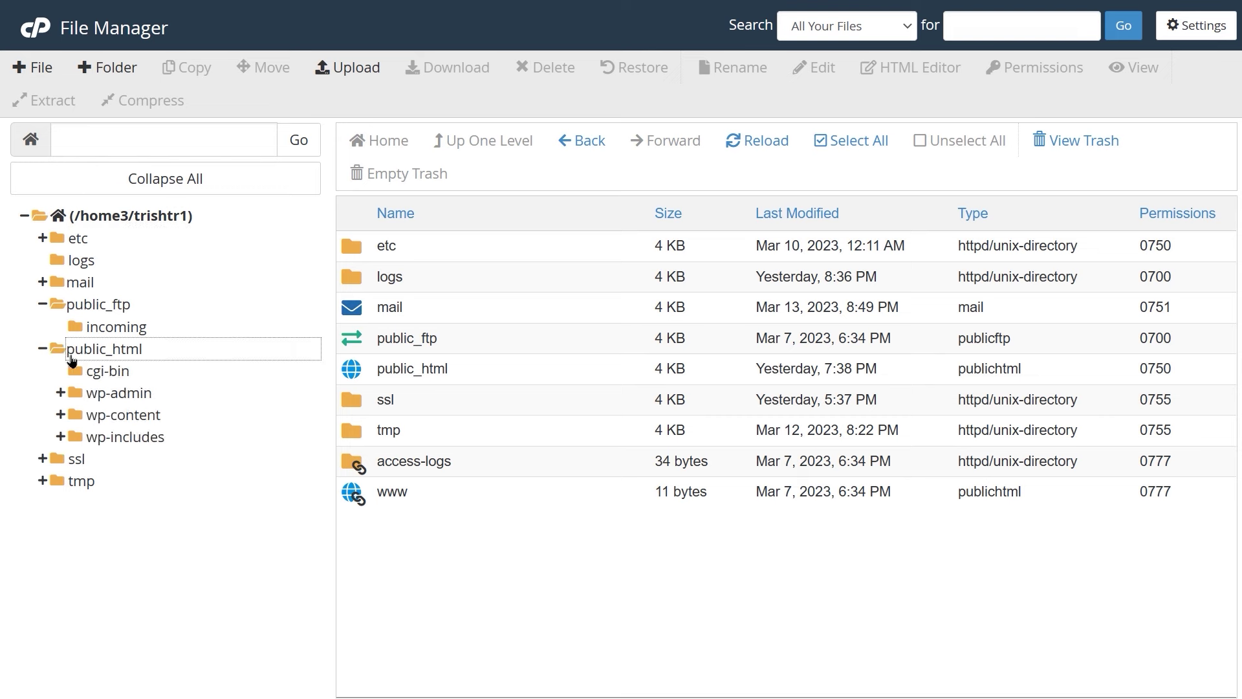
click(60, 415)
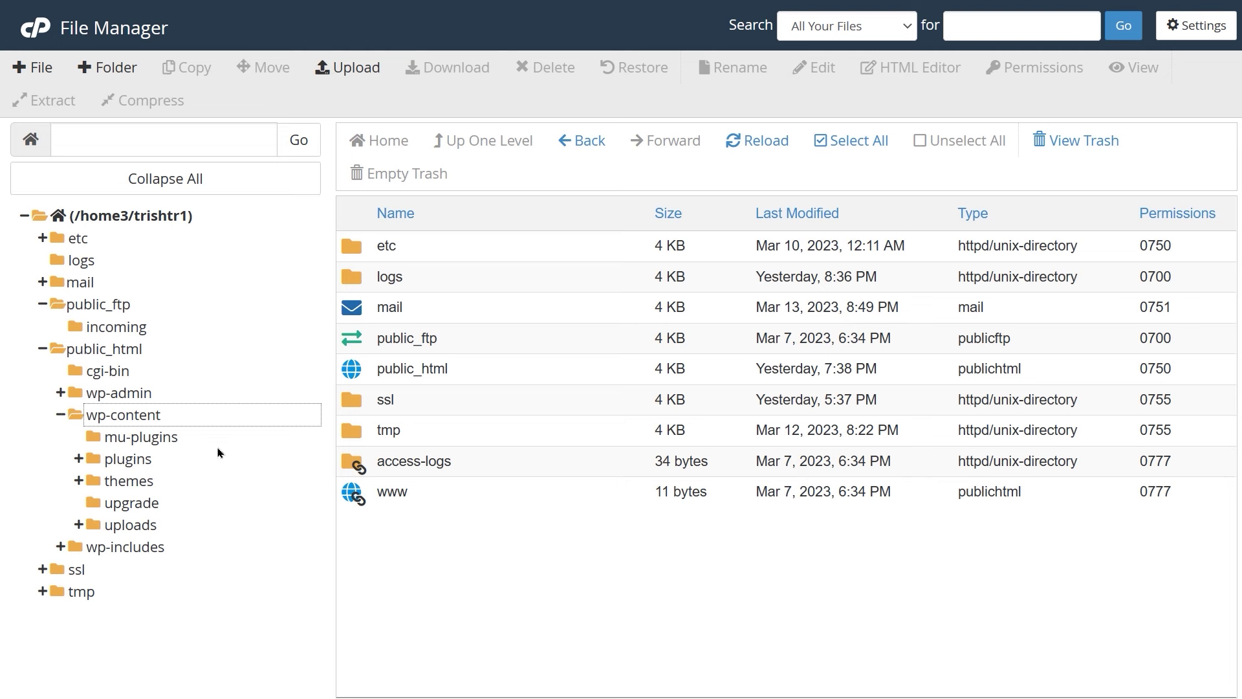
click(78, 481)
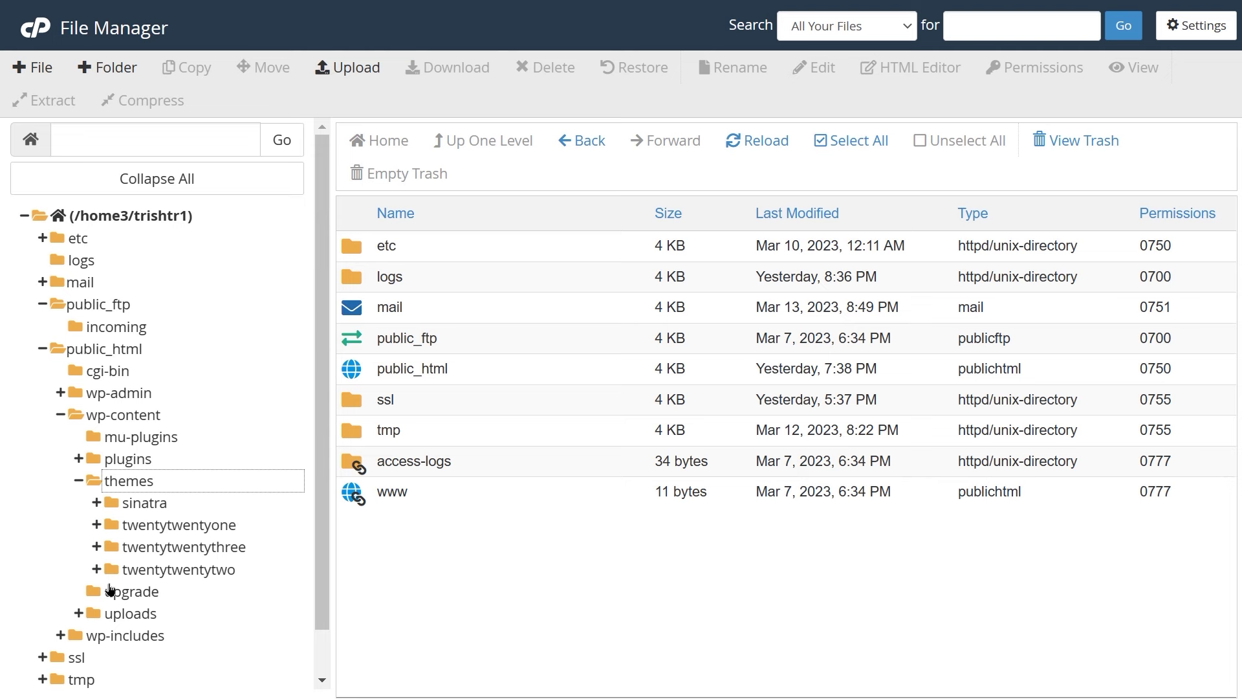
click(97, 509)
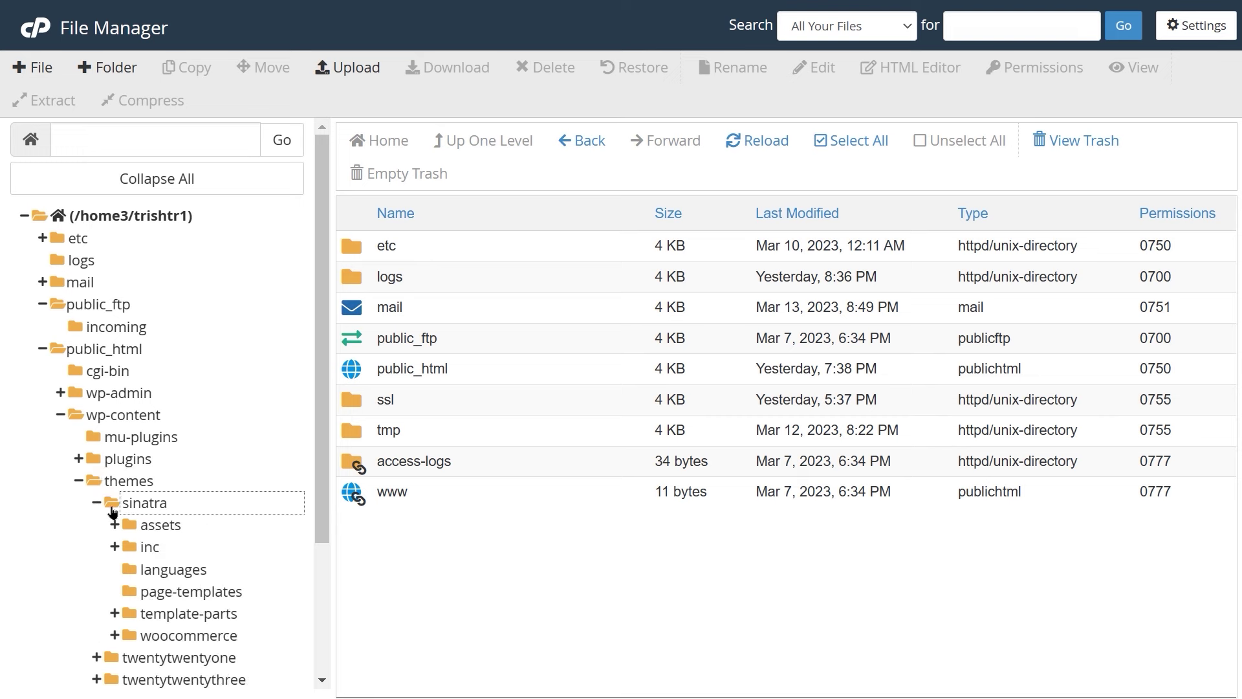
scroll(211, 524, down, 3)
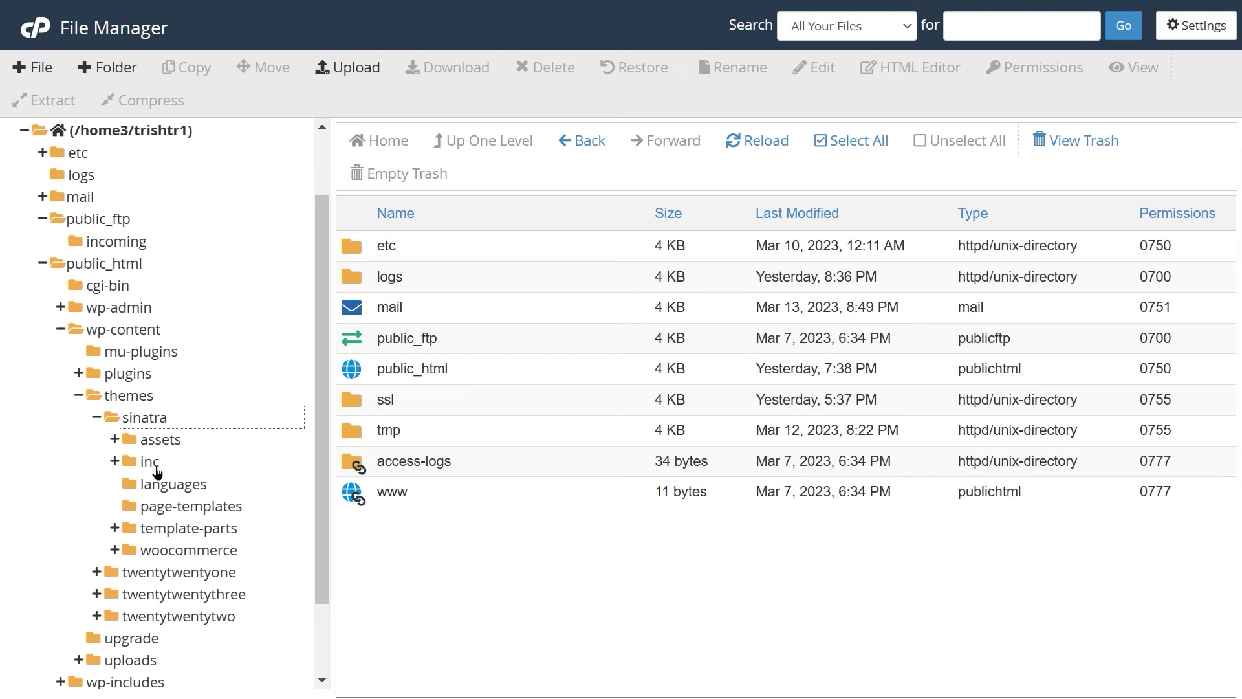
click(115, 528)
scroll(234, 479, down, 3)
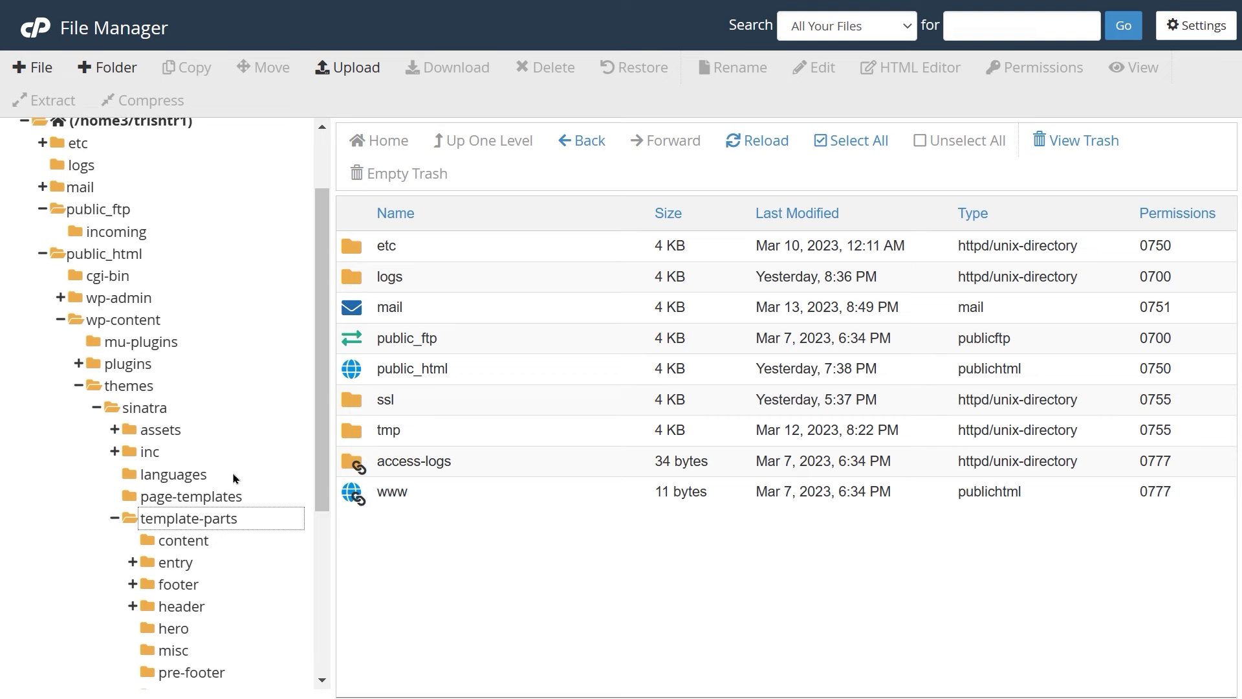
scroll(235, 477, down, 3)
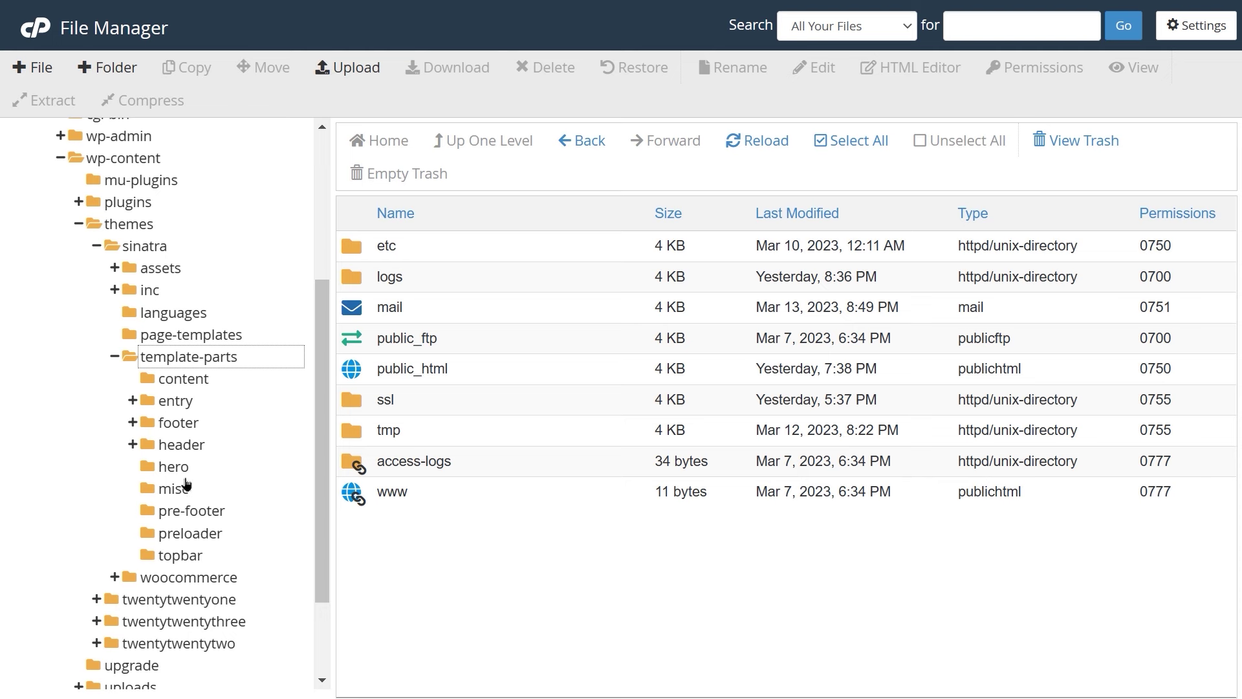
Step: Collapse the themes folder, examine the folders inside plugins, and collapse the wp-content branch
click(79, 225)
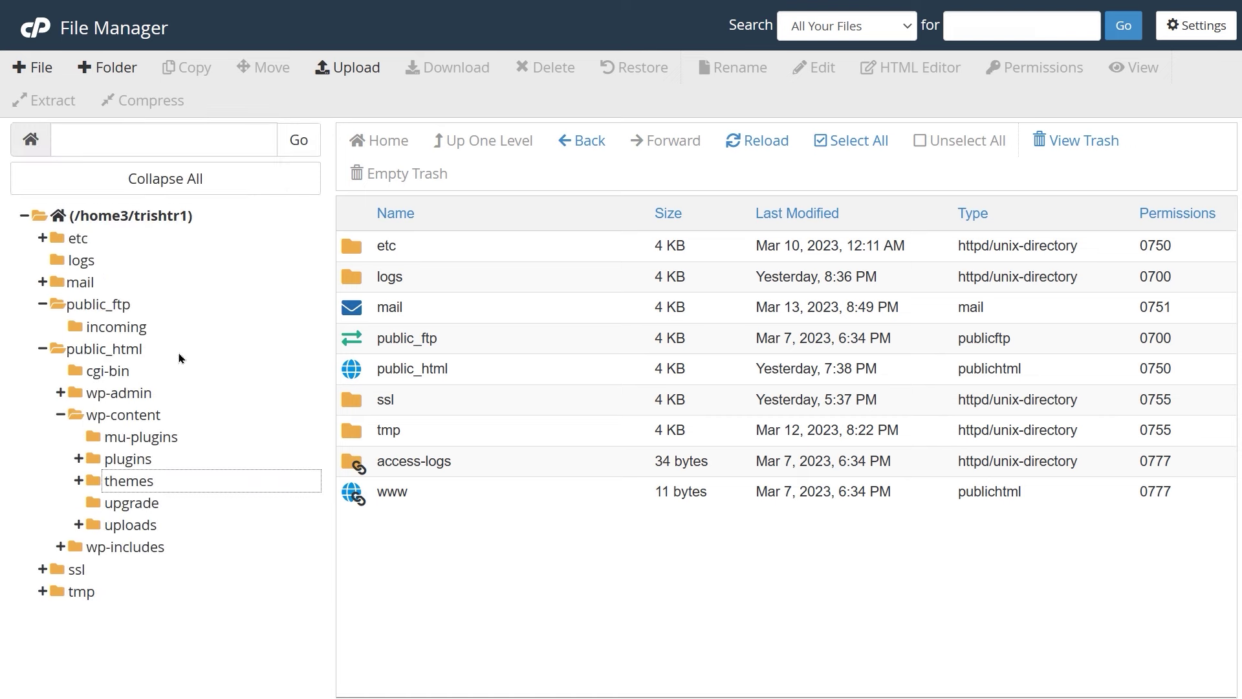
click(81, 459)
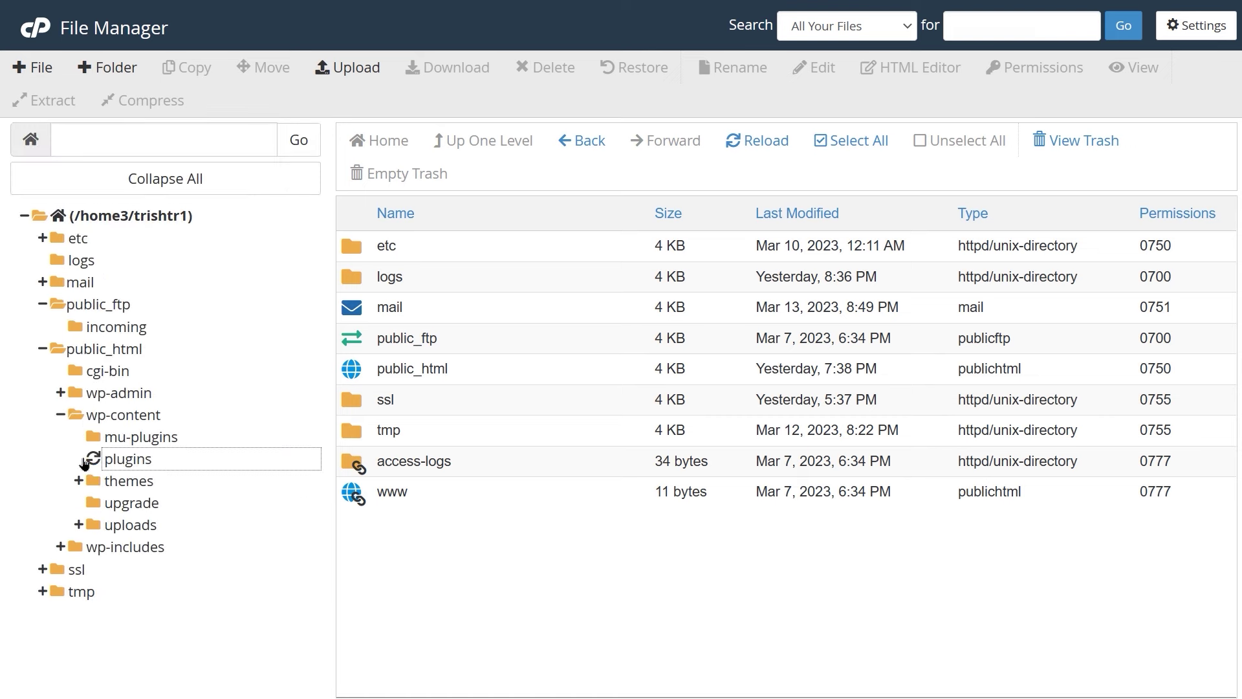
scroll(222, 446, down, 2)
scroll(221, 445, down, 3)
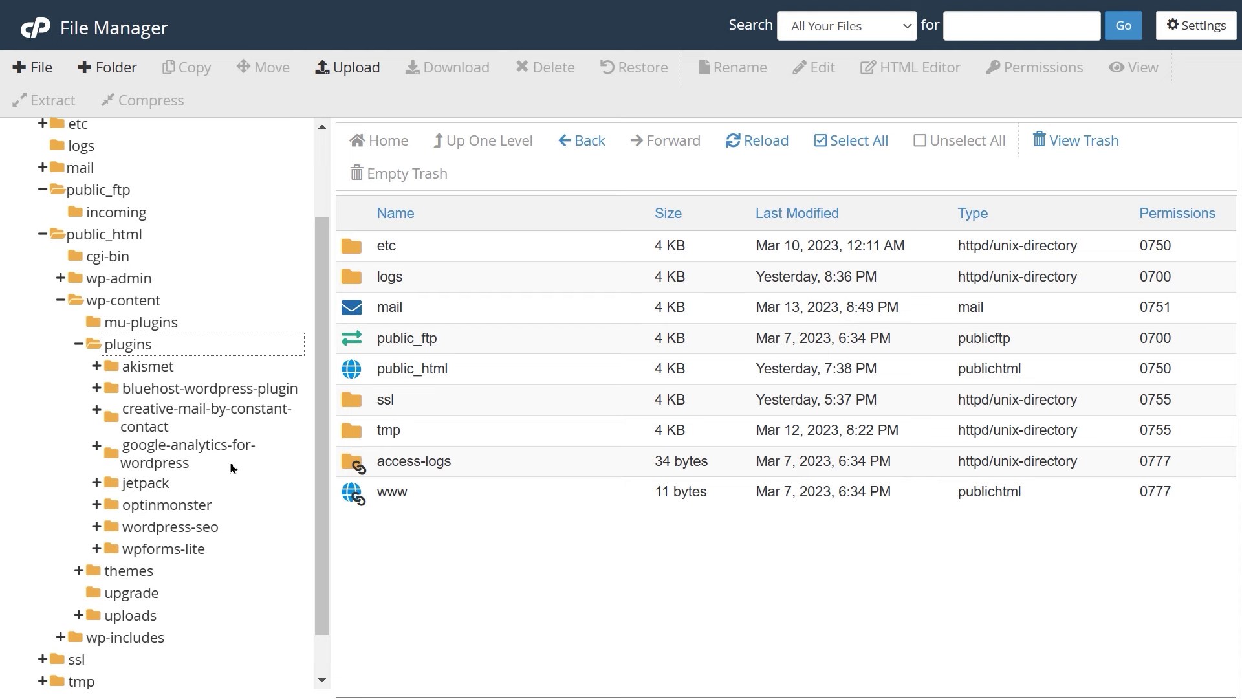
click(61, 304)
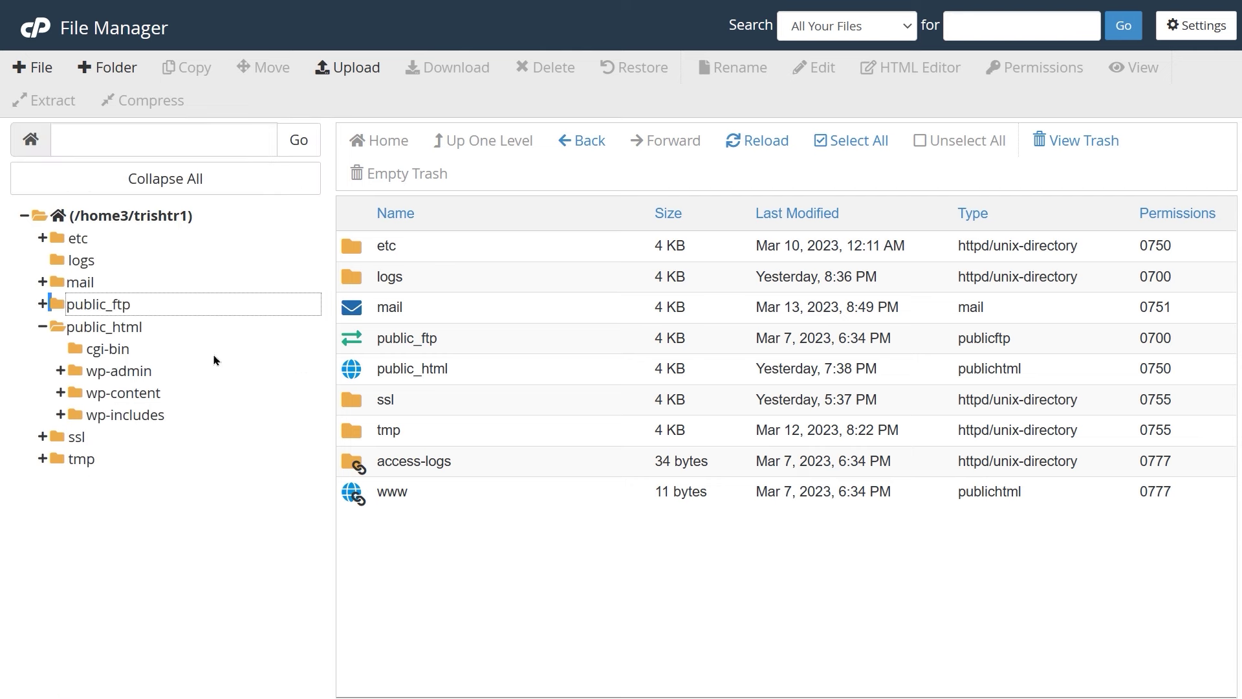
click(42, 330)
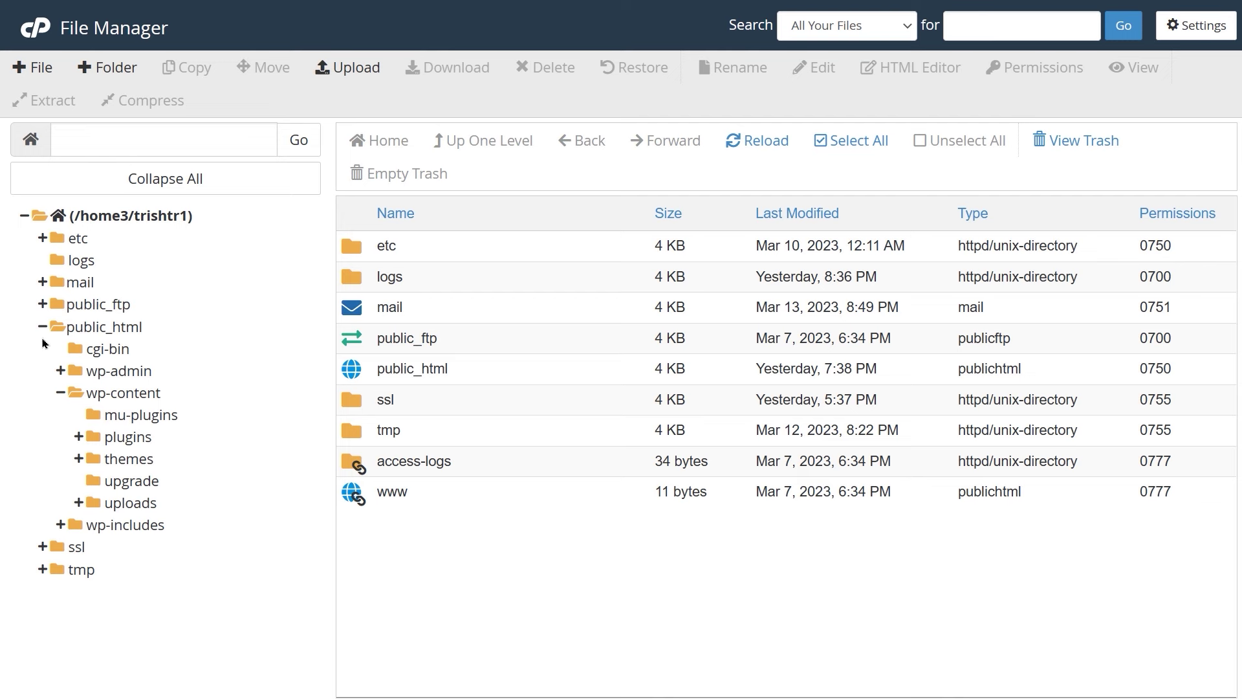
Step: Close the File Manager and cPanel browser tabs and return to the site's WordPress admin tab
mouse_move(1, 347)
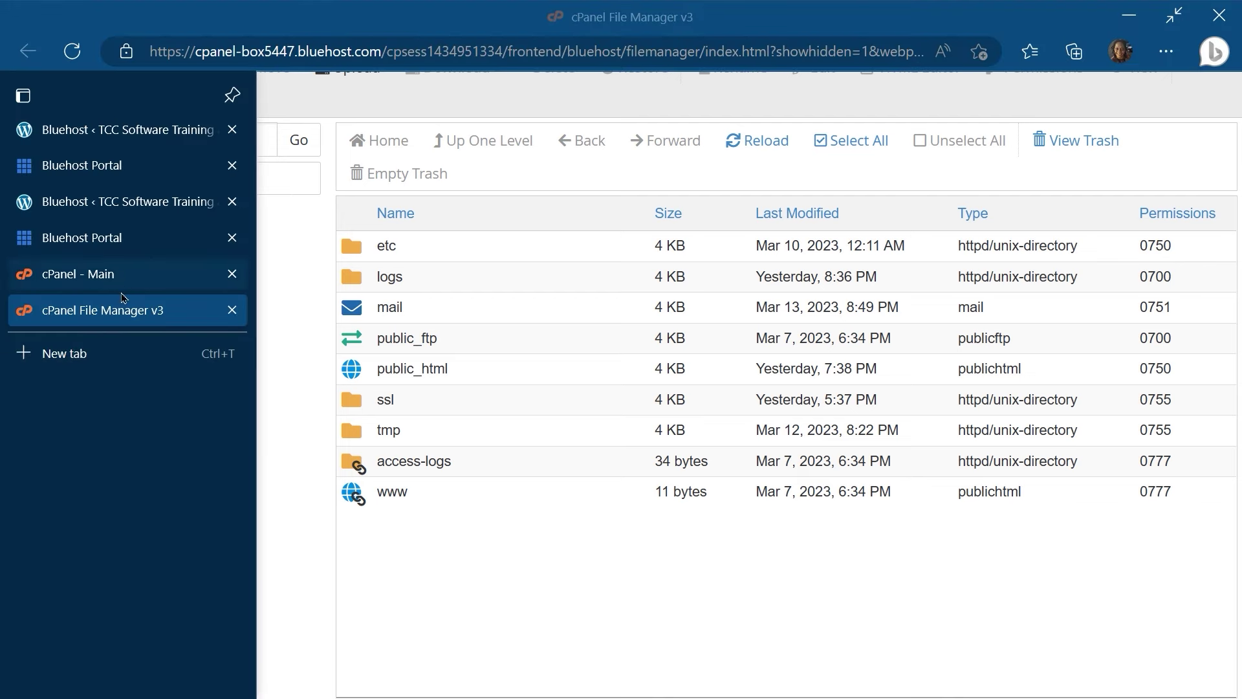
click(231, 311)
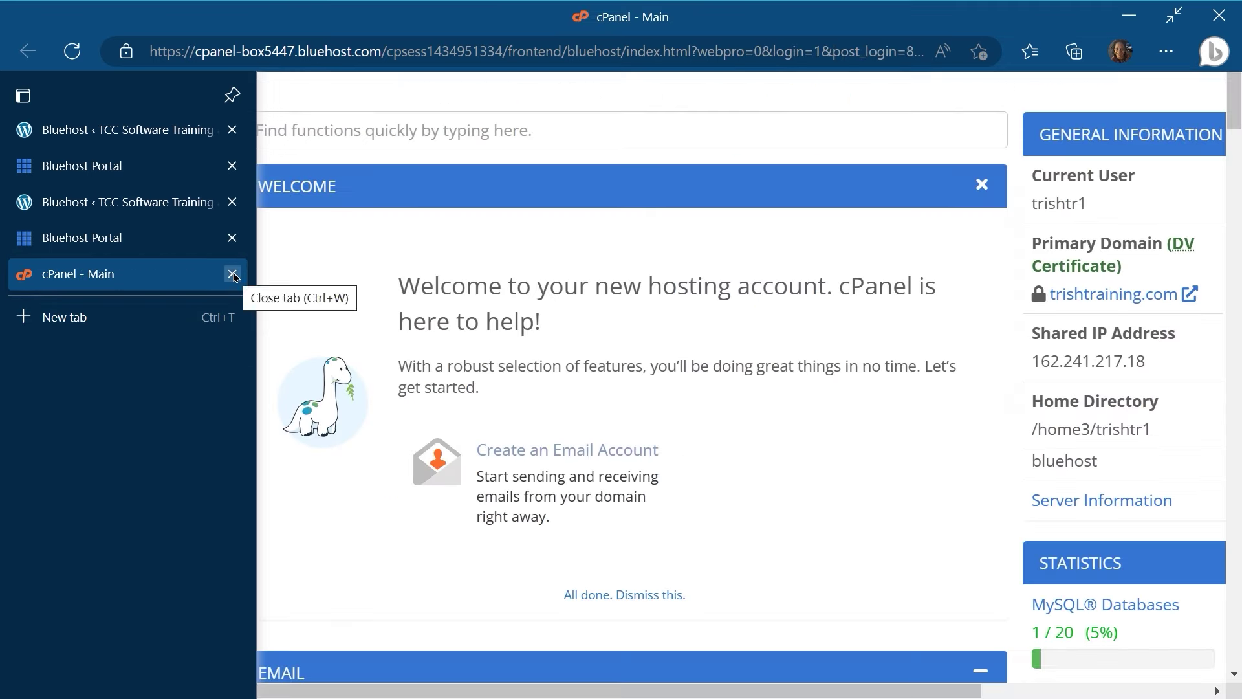
click(233, 275)
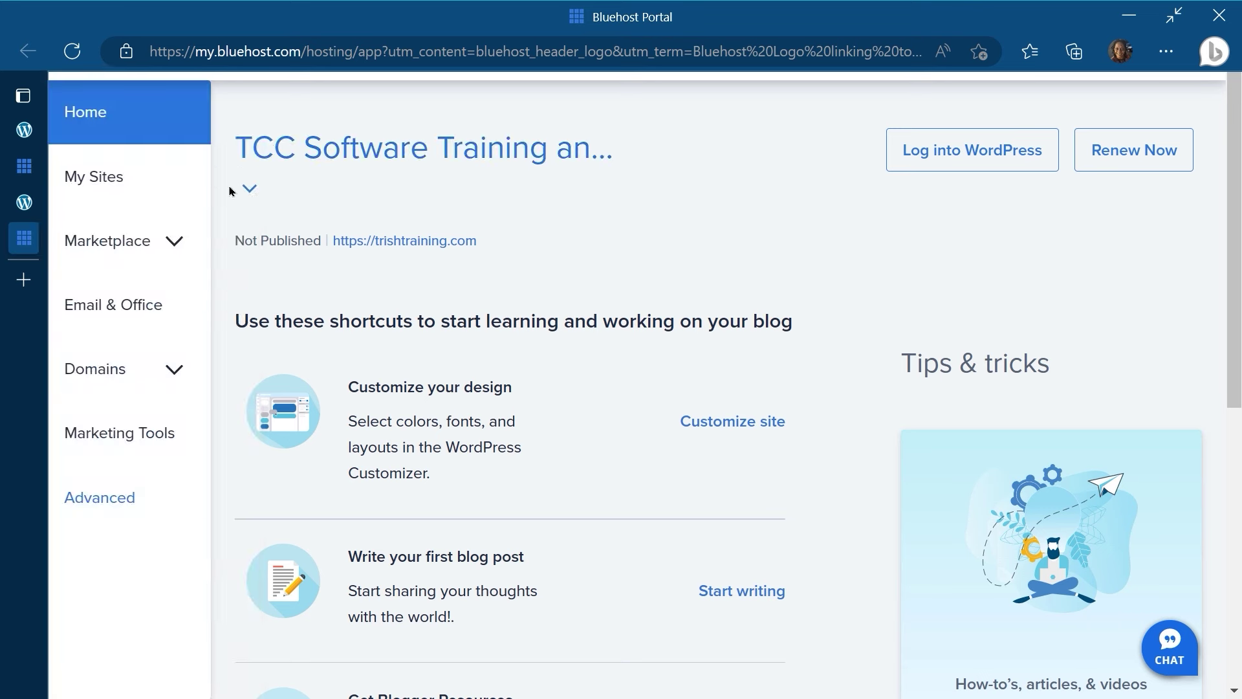
mouse_move(33, 249)
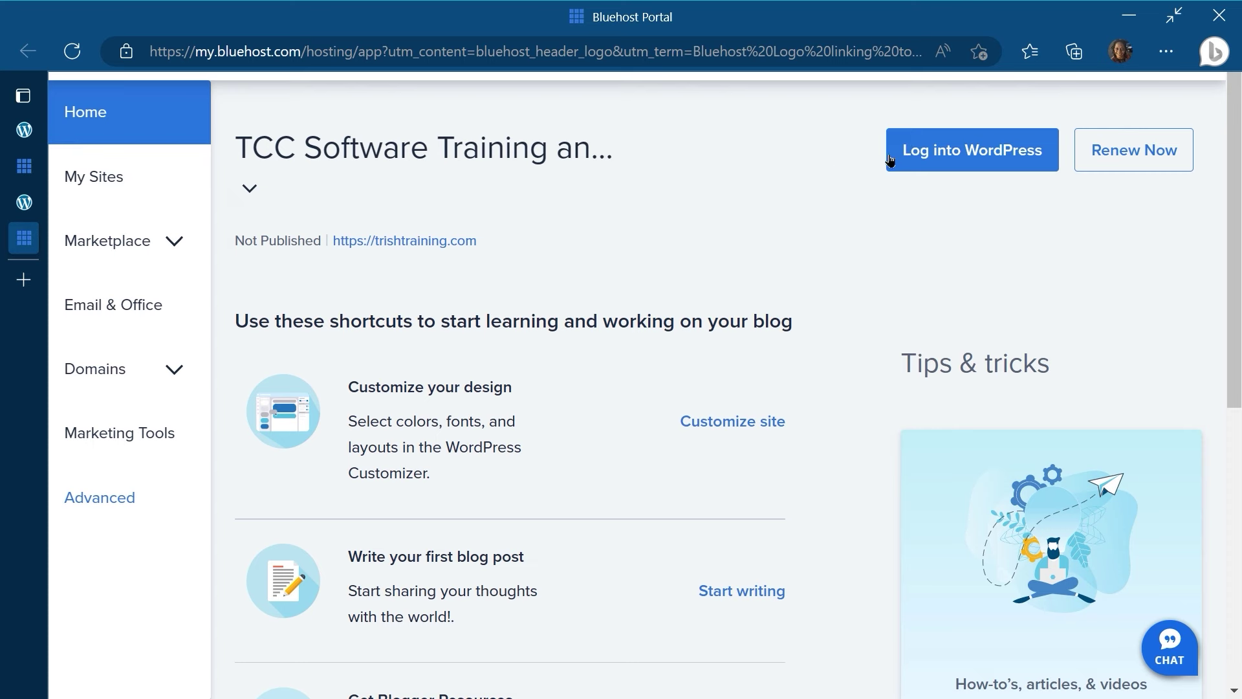
mouse_move(21, 210)
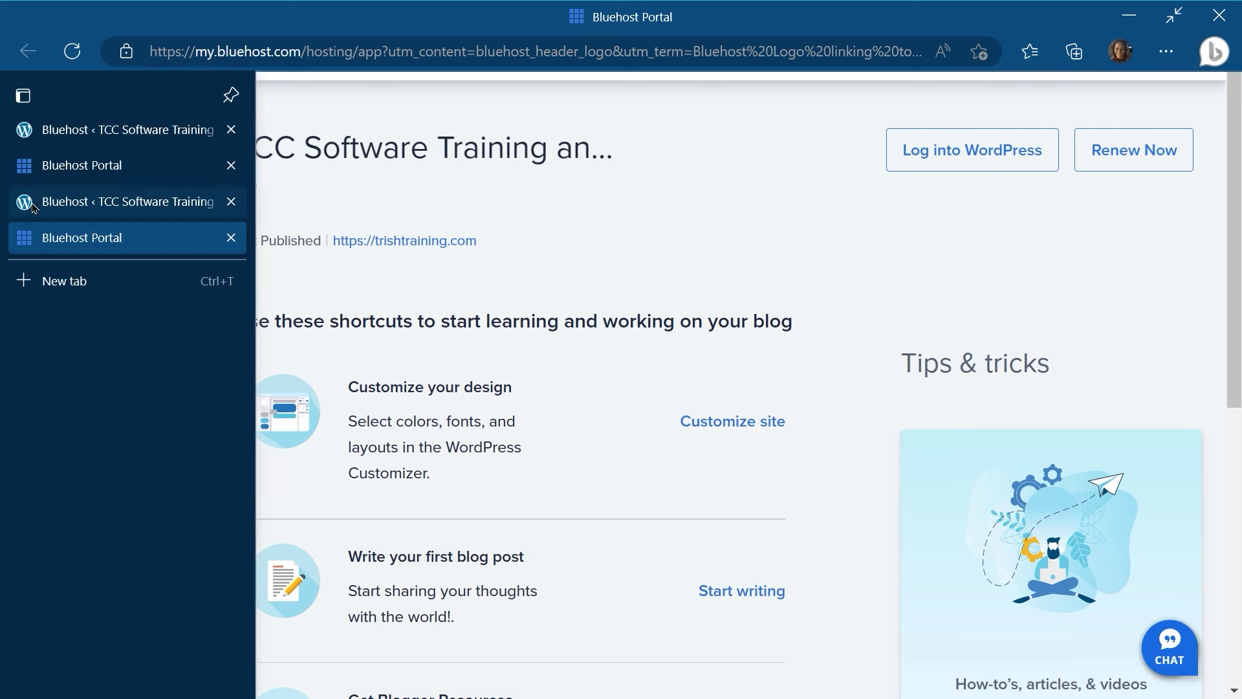
click(63, 204)
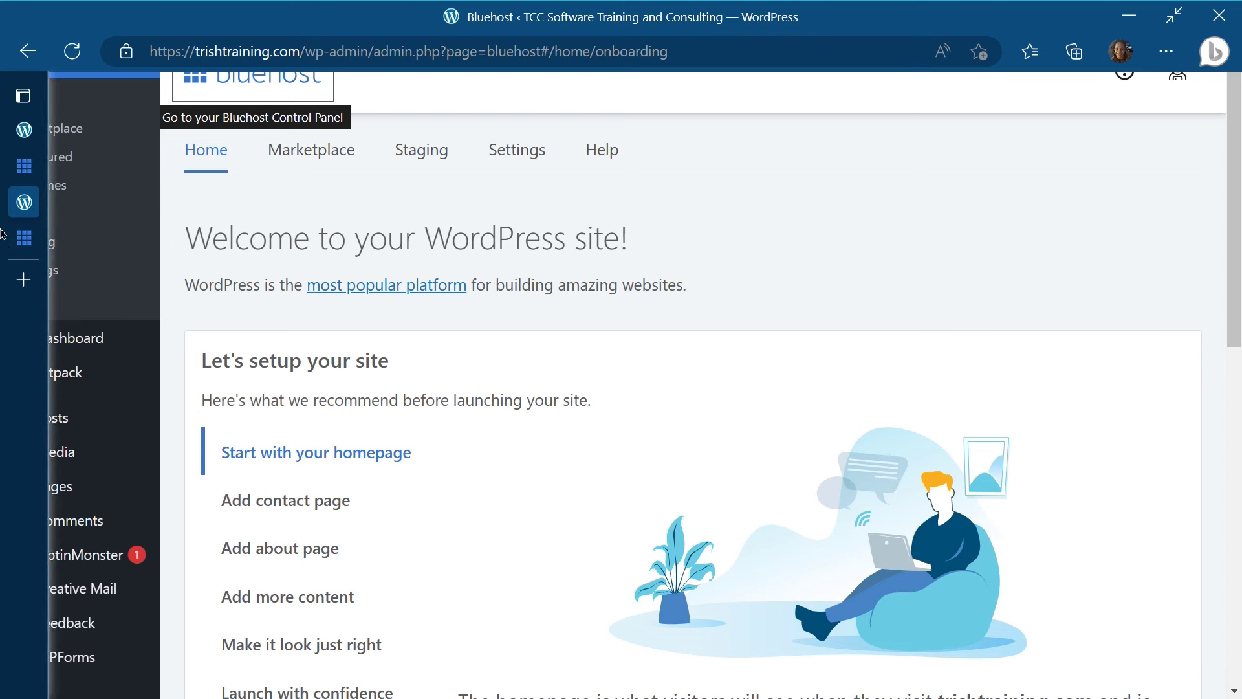
mouse_move(26, 212)
mouse_move(194, 246)
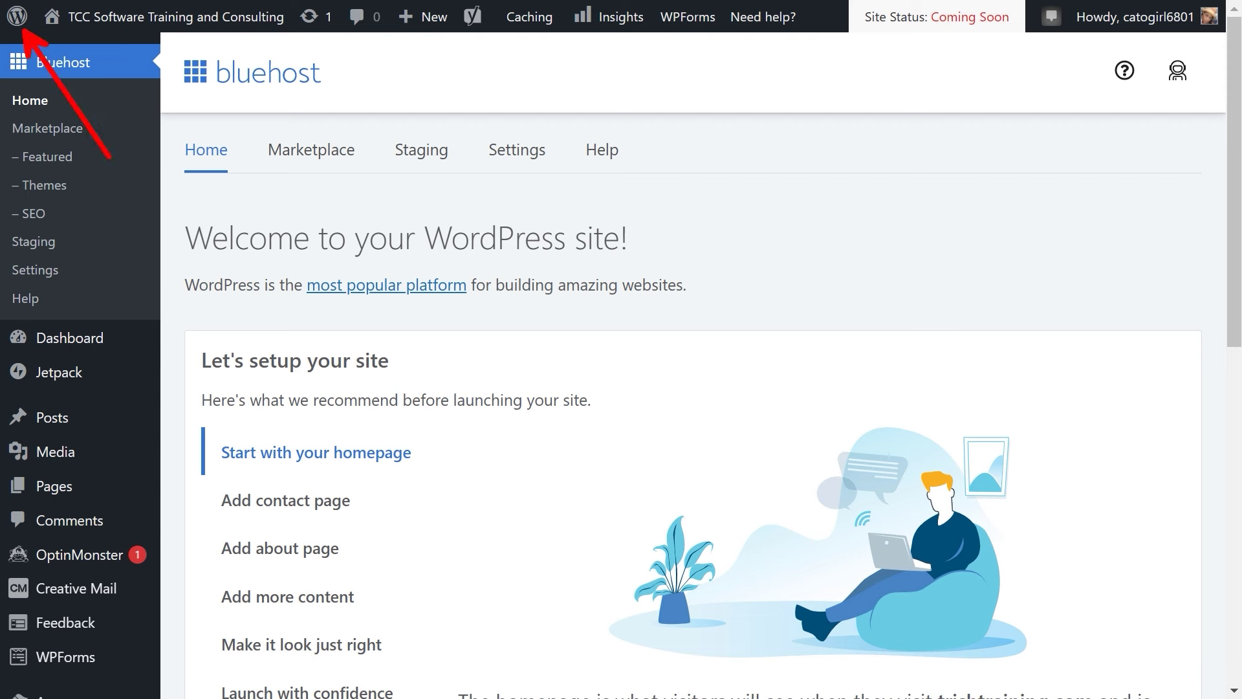
Step: Open the WordPress Updates page, dismiss the Bluehost SSL certificate banner, and review the core and plugin update sections
mouse_move(21, 20)
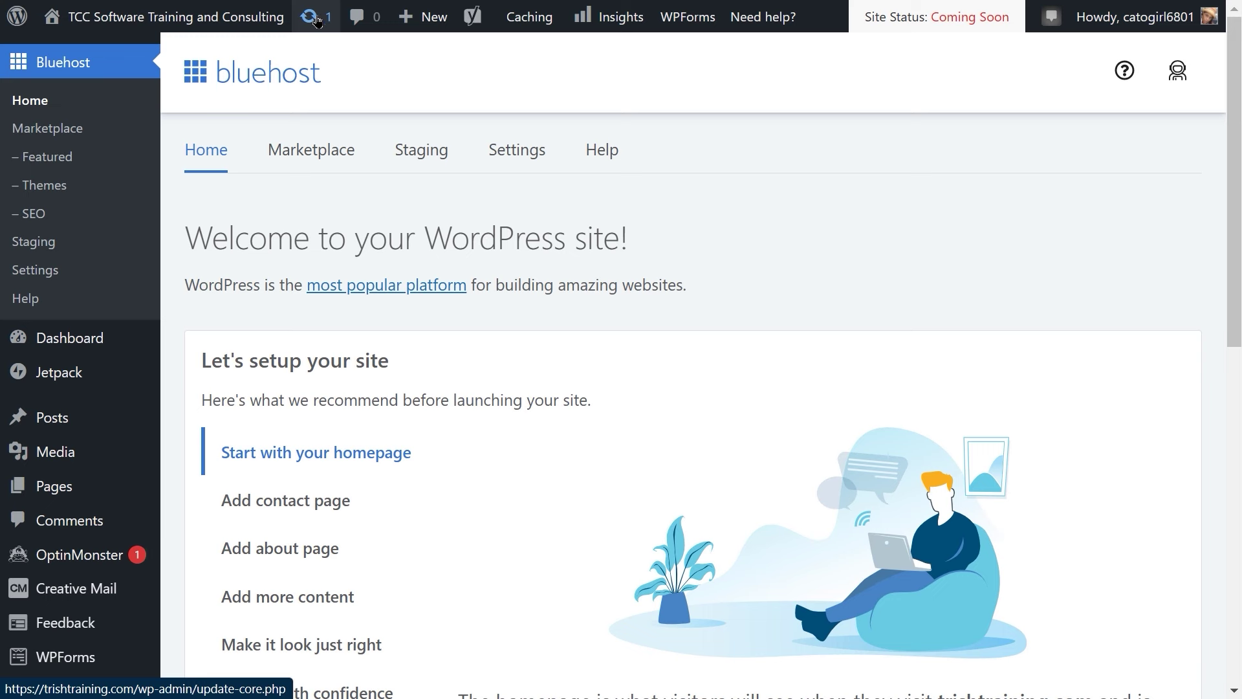
click(316, 21)
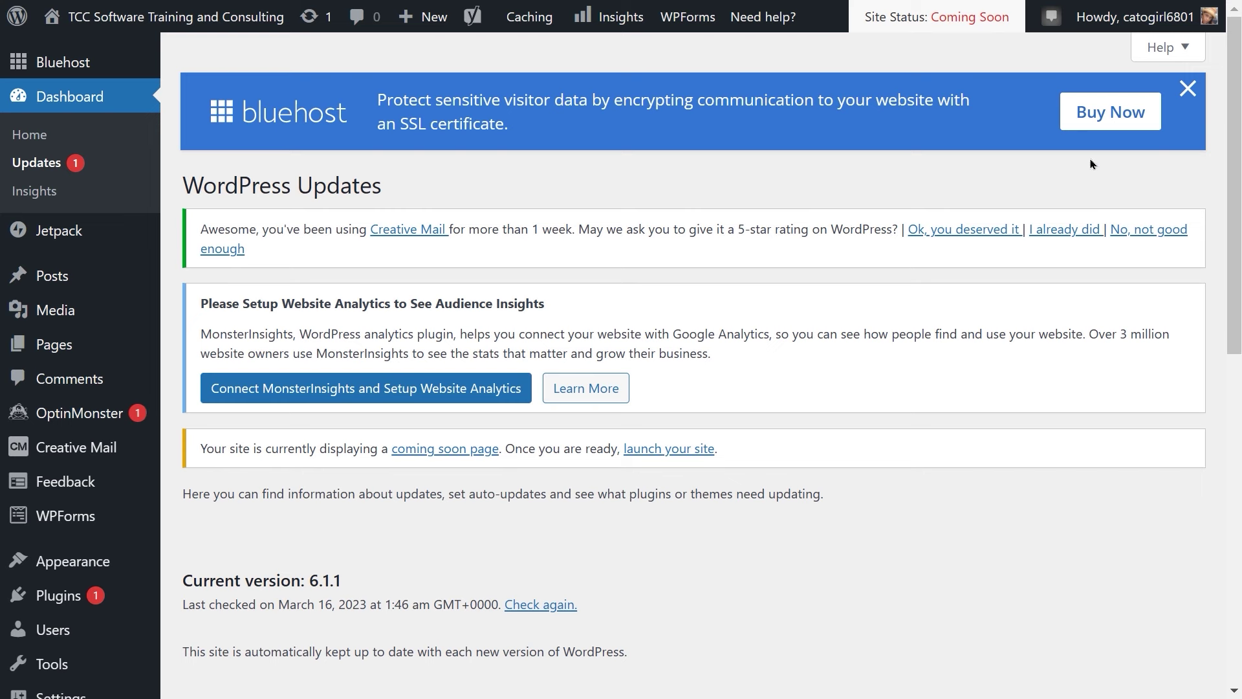
click(1188, 89)
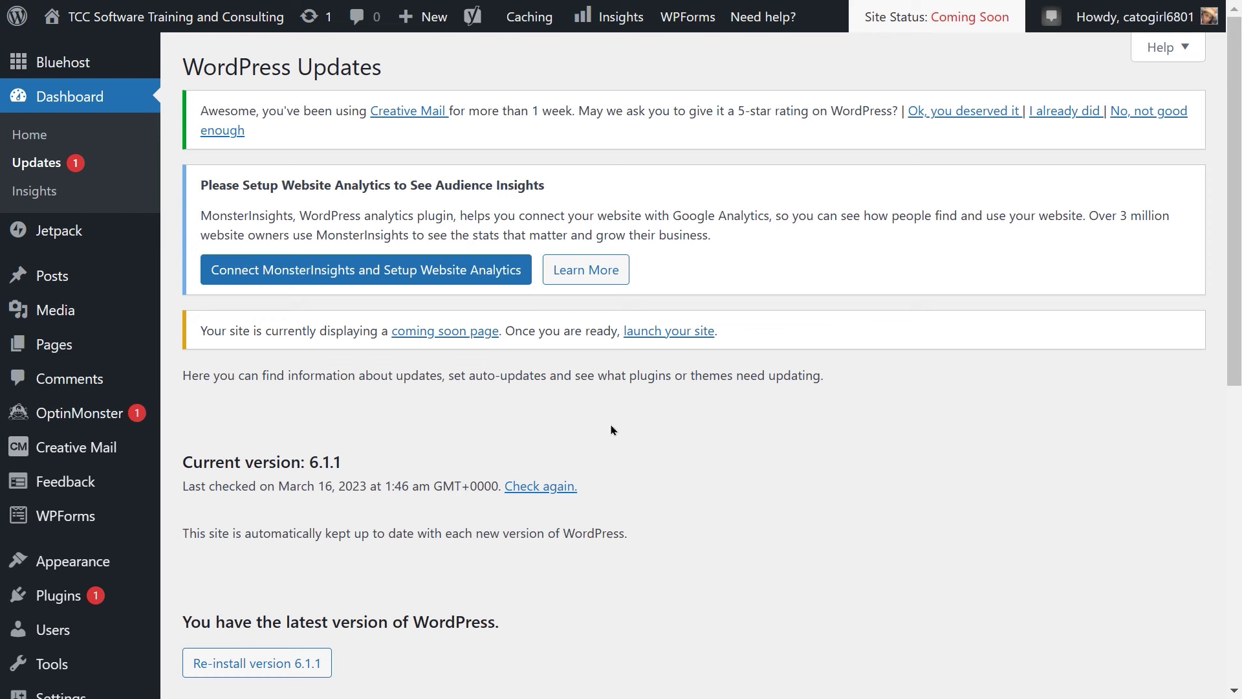
scroll(590, 414, down, 1)
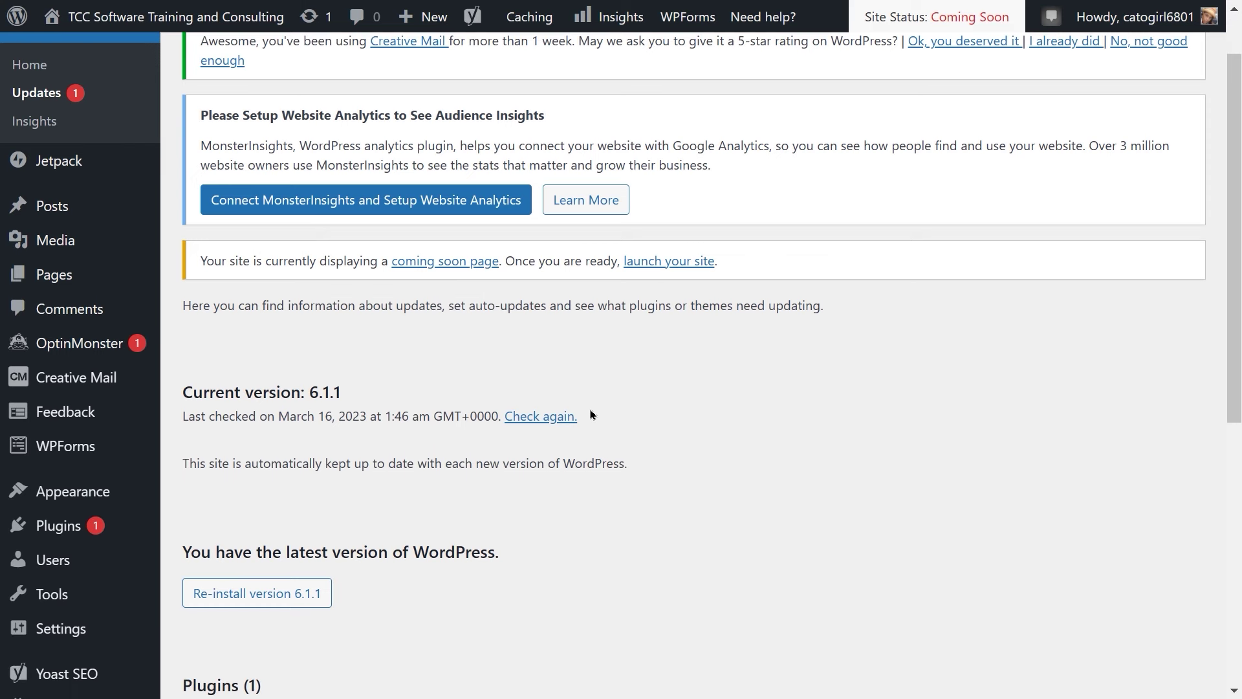
scroll(590, 414, down, 2)
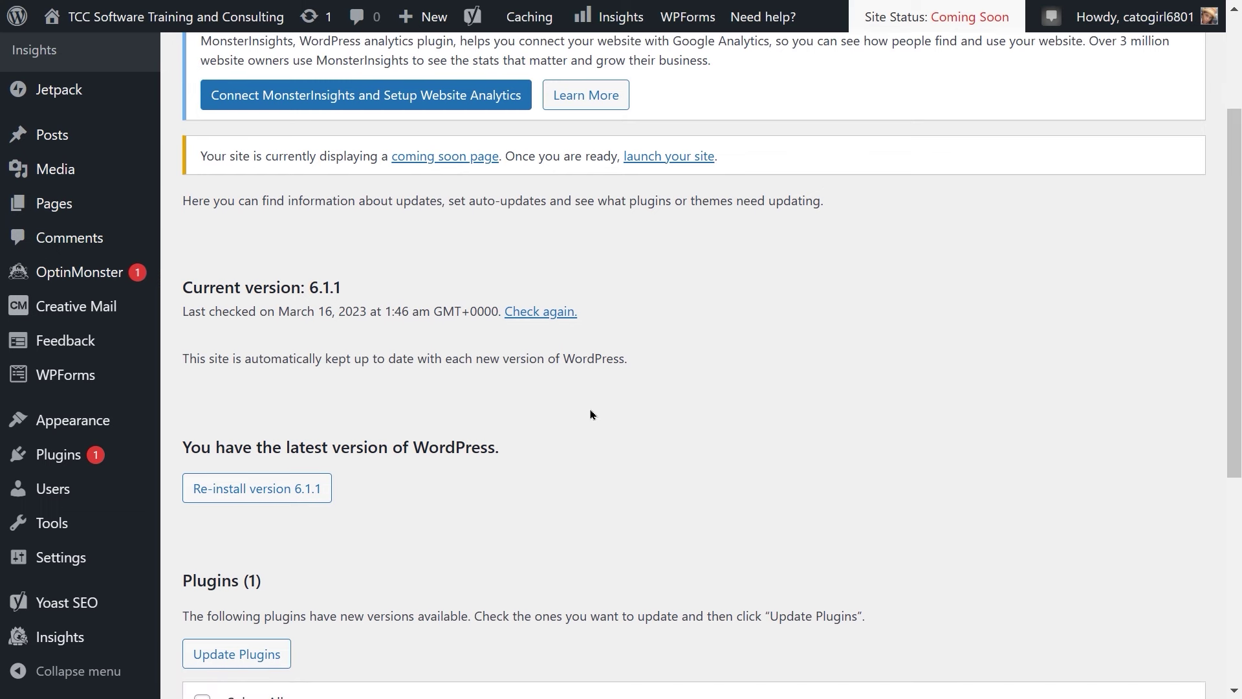
Step: Examine the core version and plugin update sections of the WordPress Updates page, including the Bluehost Plugin entry
scroll(590, 414, down, 1)
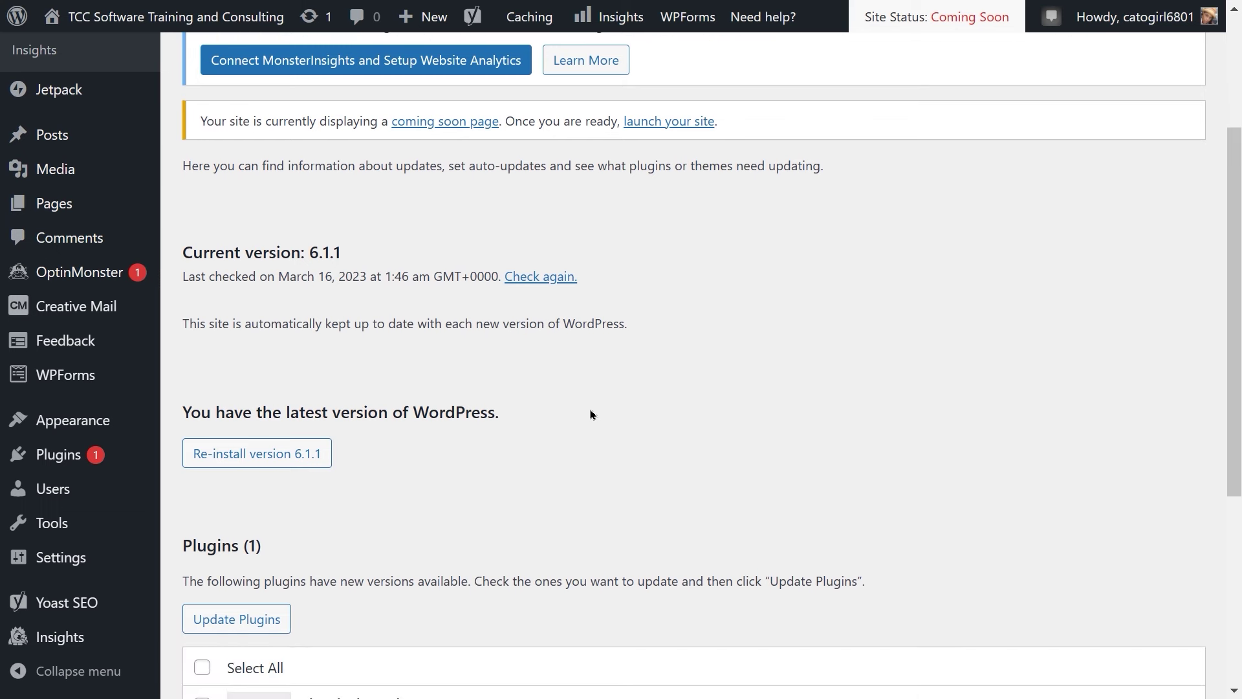
scroll(590, 414, down, 3)
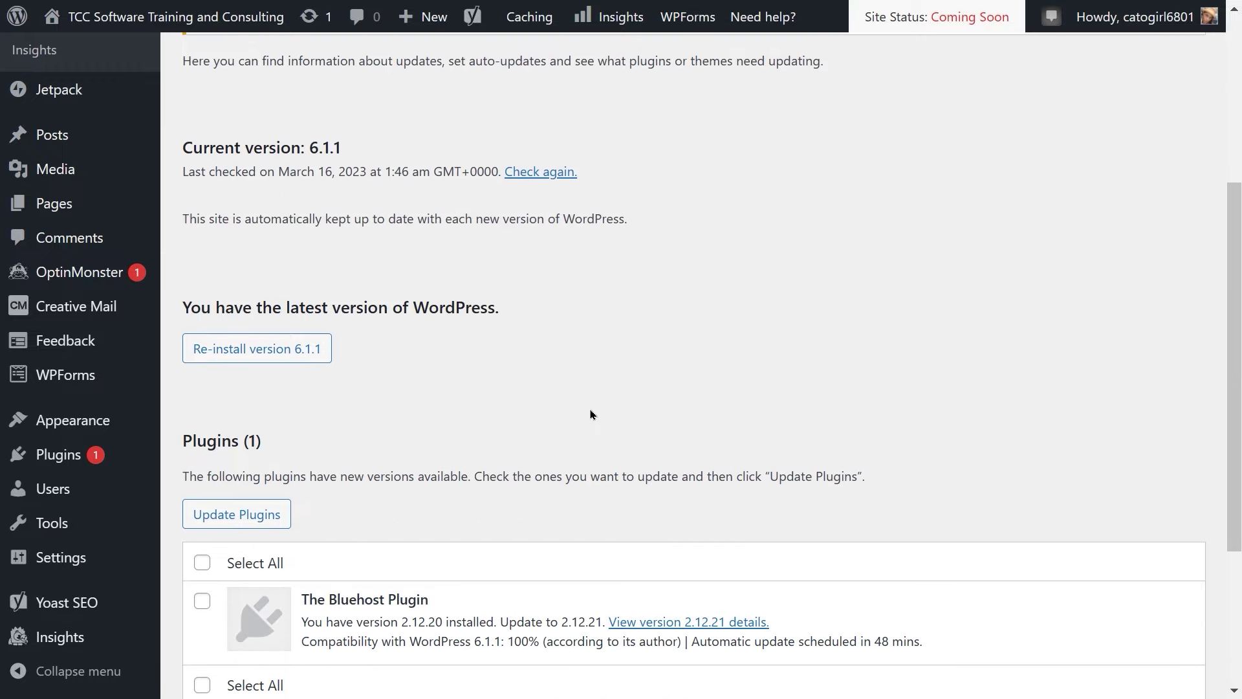
scroll(590, 414, down, 3)
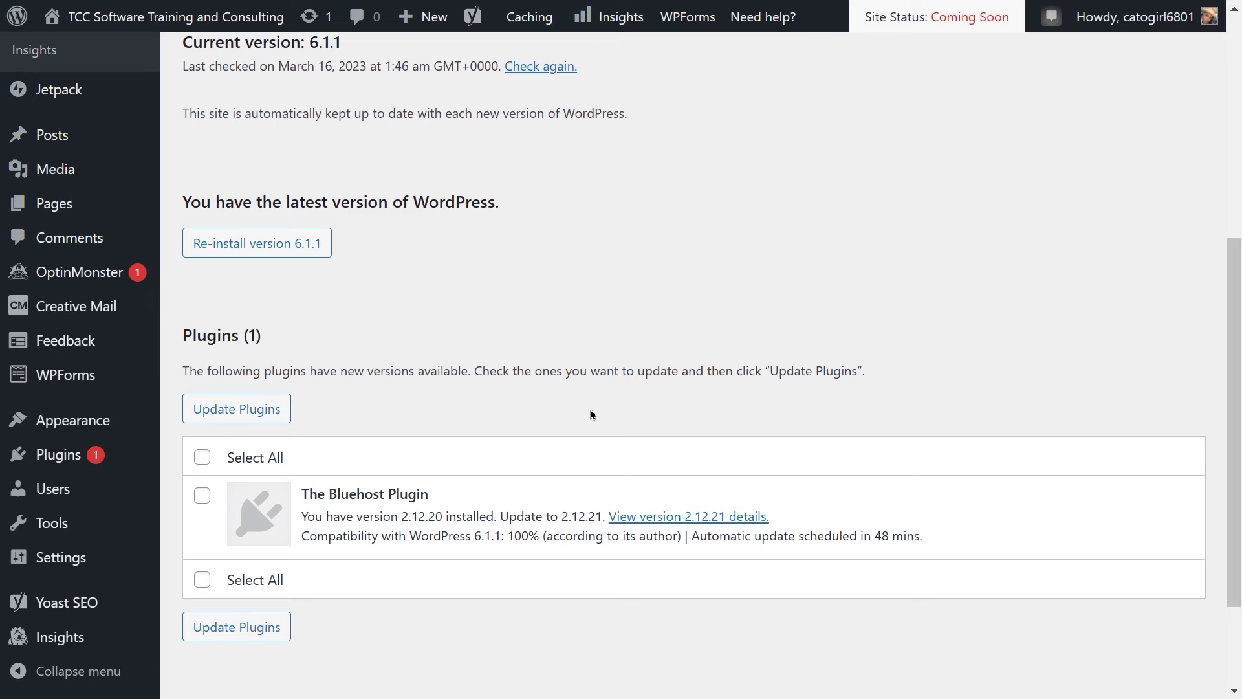
scroll(590, 414, up, 12)
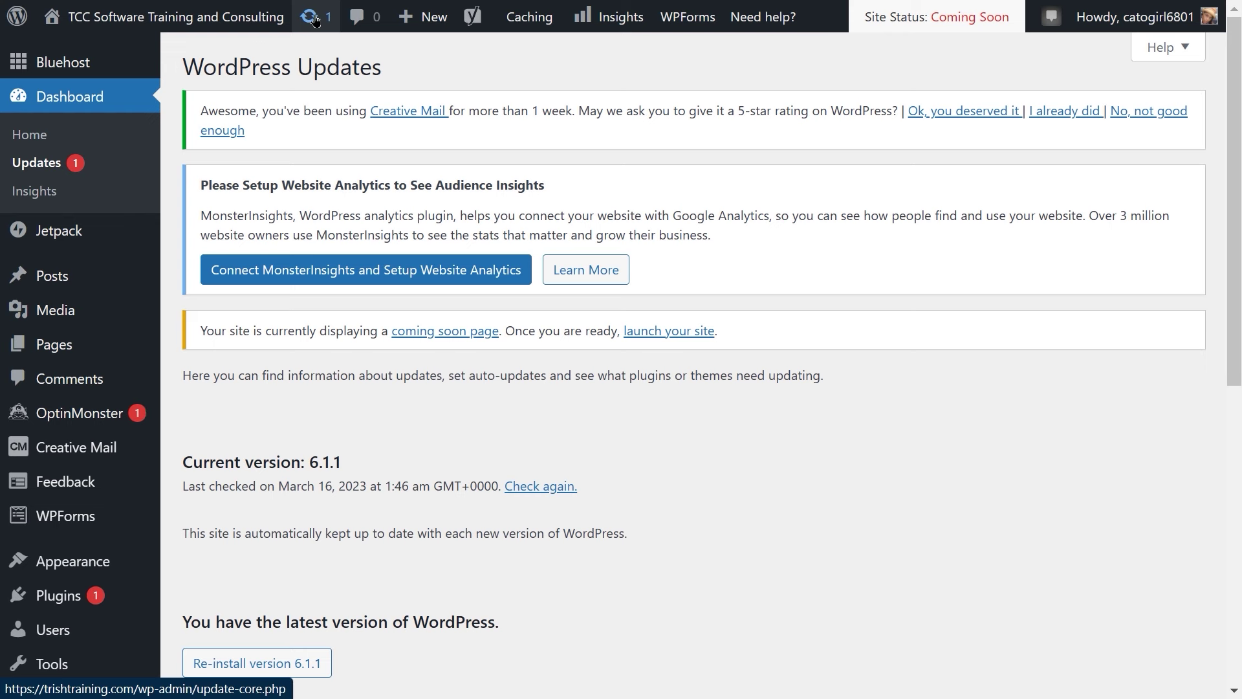
Step: Open the Comments page, view the "Hello world!" post that the listed comment responds to, and return to the comments
click(370, 19)
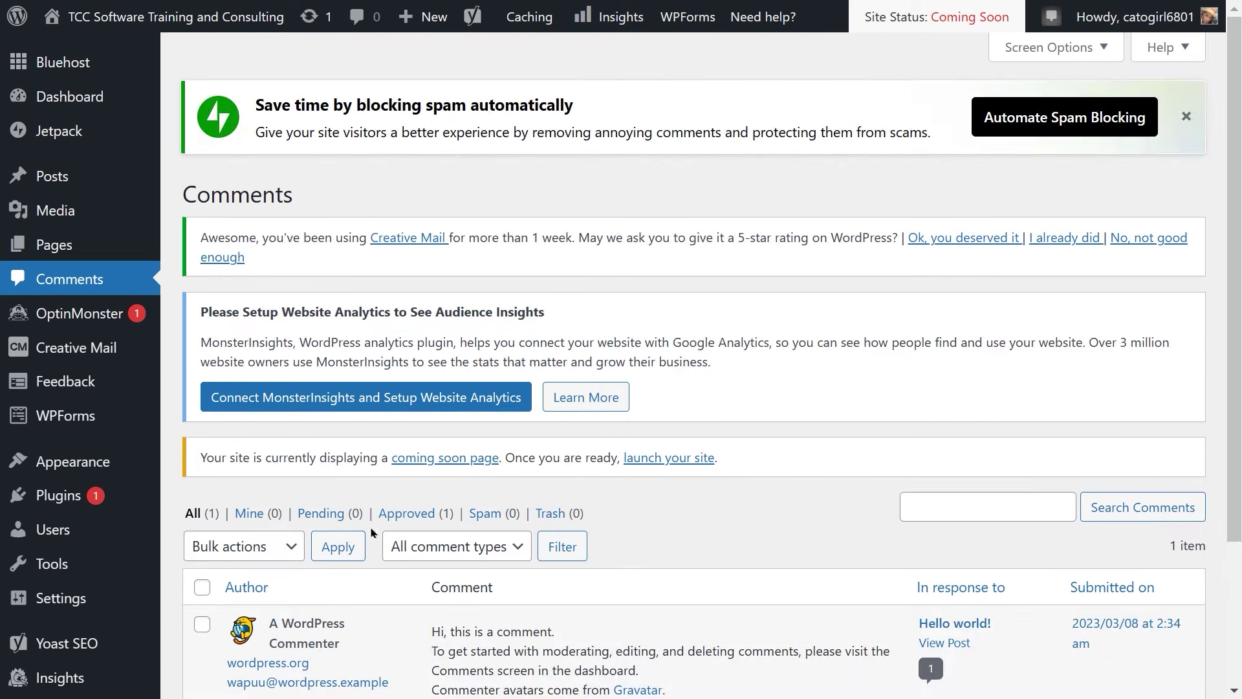
scroll(372, 536, down, 3)
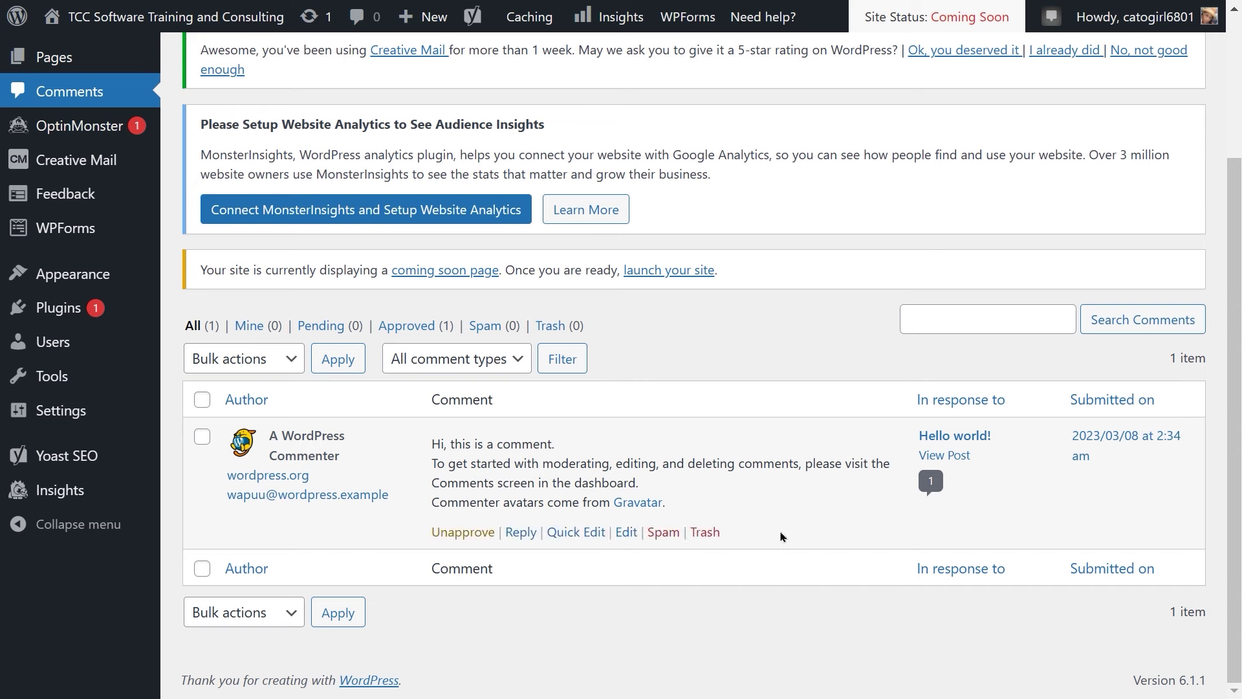
click(943, 455)
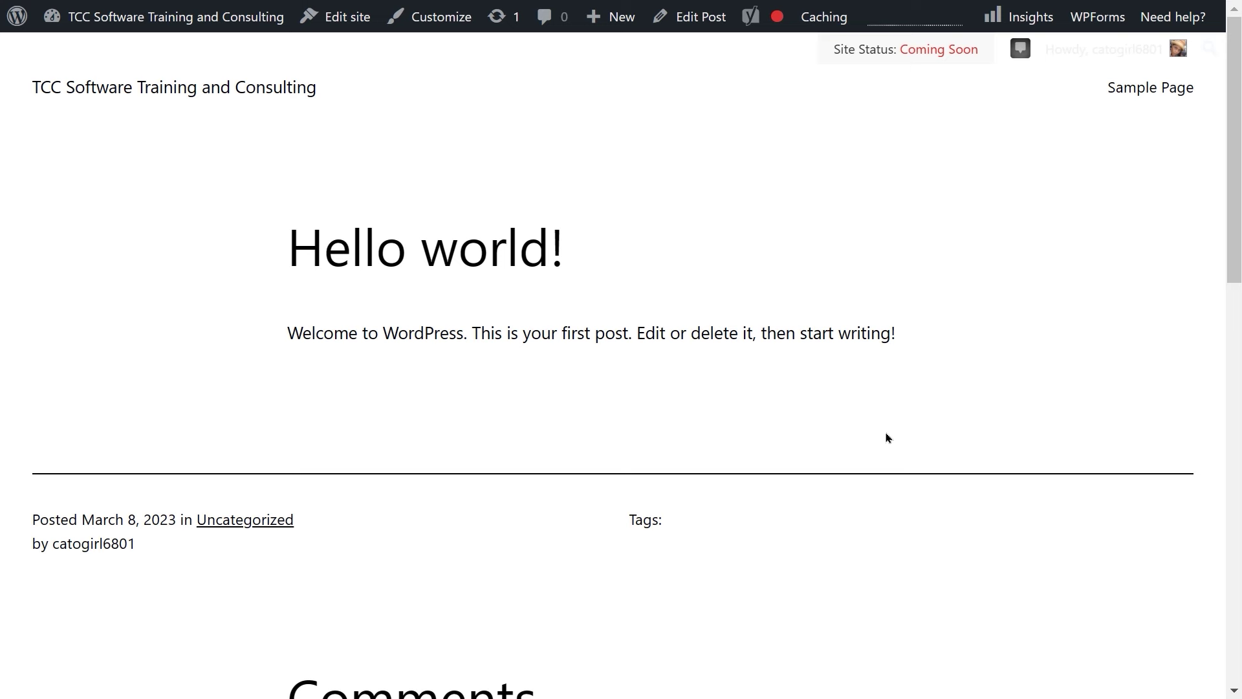
scroll(887, 436, down, 3)
scroll(886, 438, up, 3)
key(alt+Left)
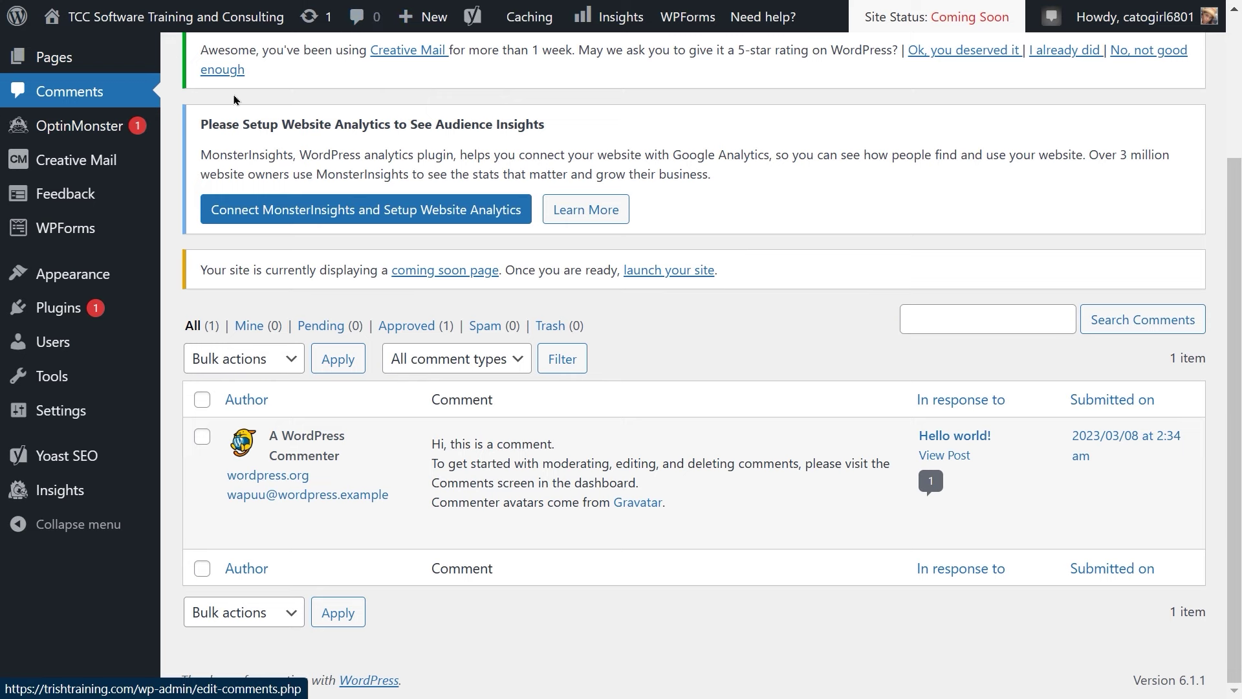
scroll(123, 129, up, 3)
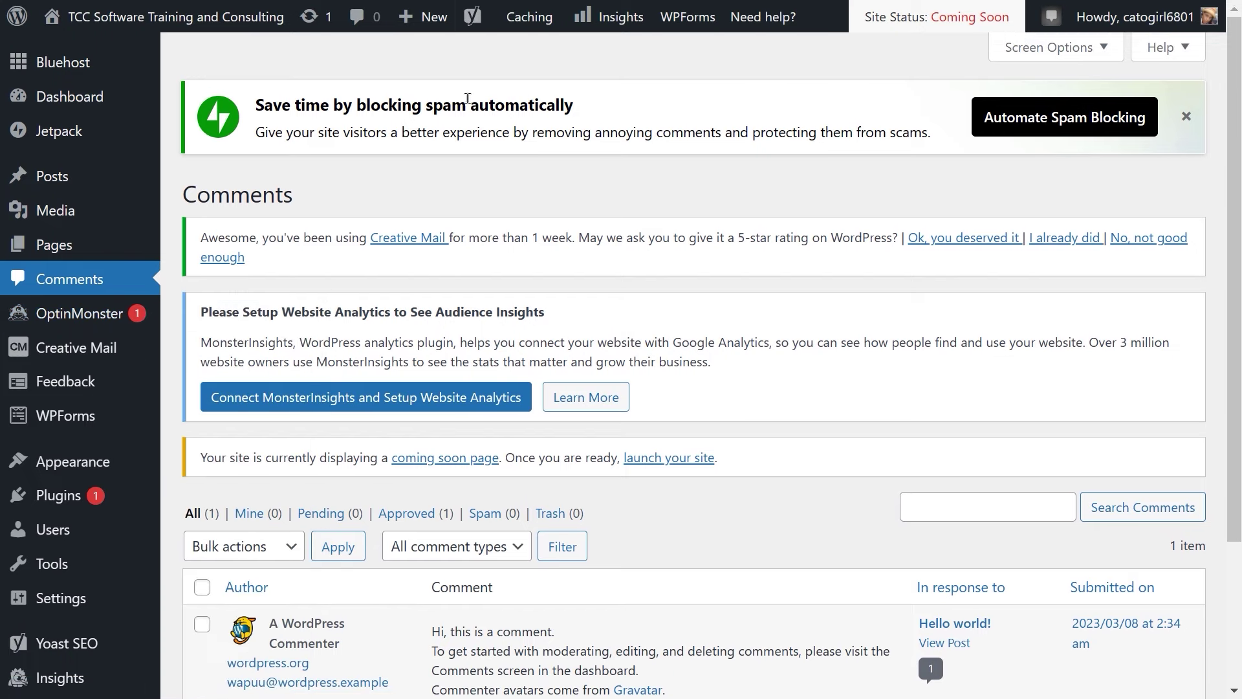
Step: Examine the admin toolbar's New, Yoast SEO, Caching, Insights and WPForms entries, and briefly open and close the notifications panel
mouse_move(421, 20)
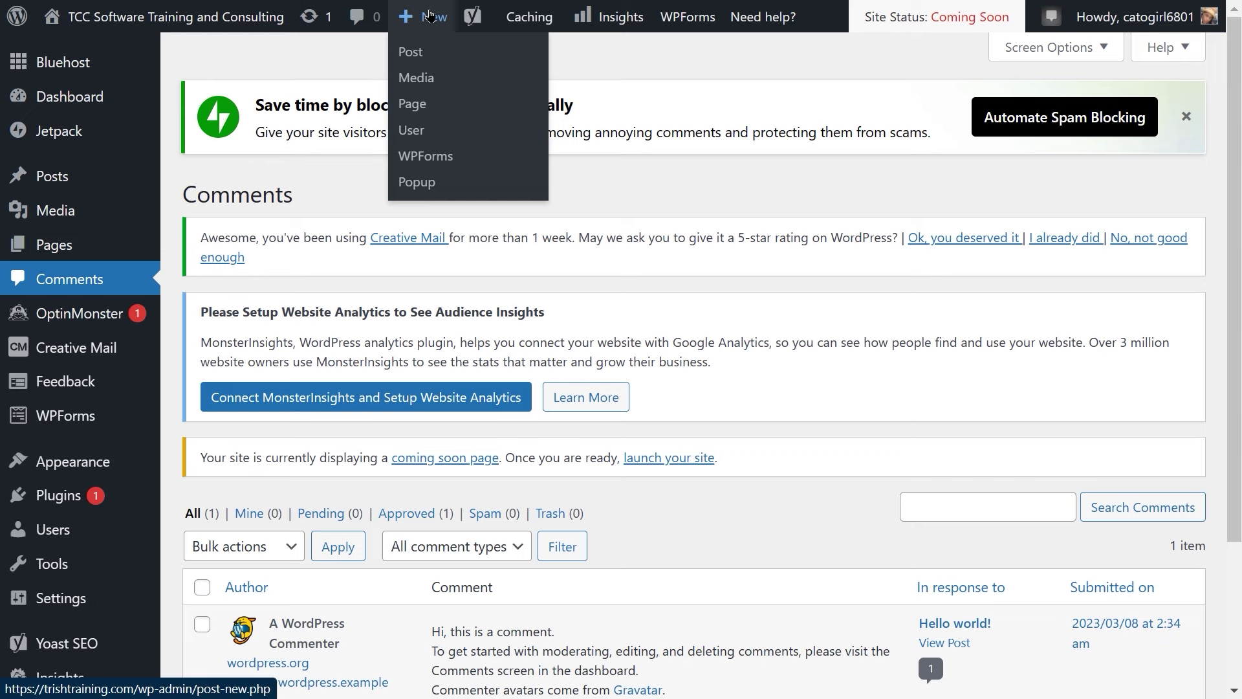
mouse_move(473, 21)
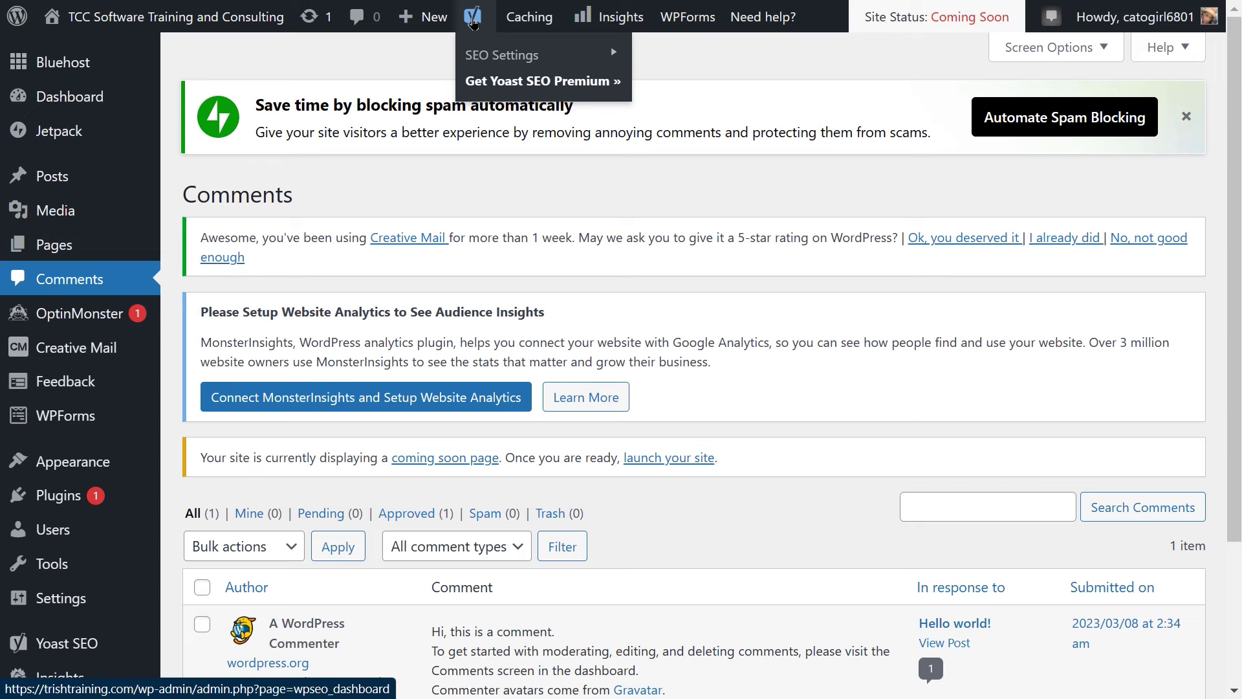
mouse_move(533, 19)
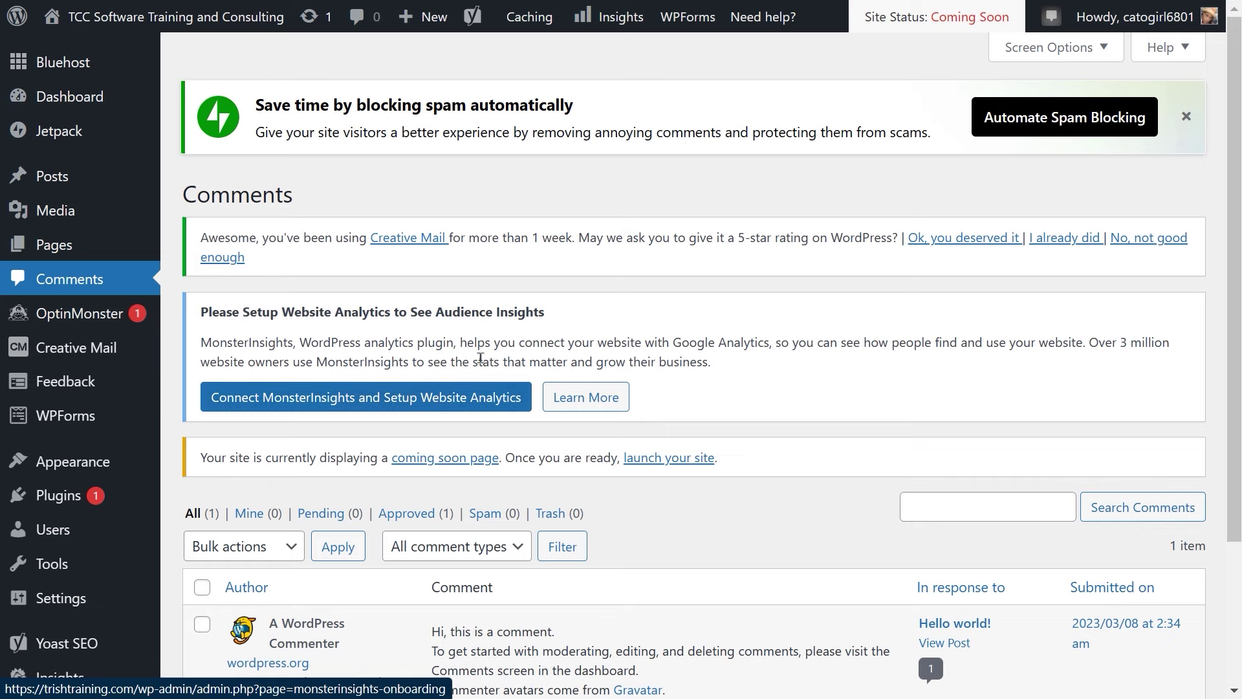
mouse_move(616, 18)
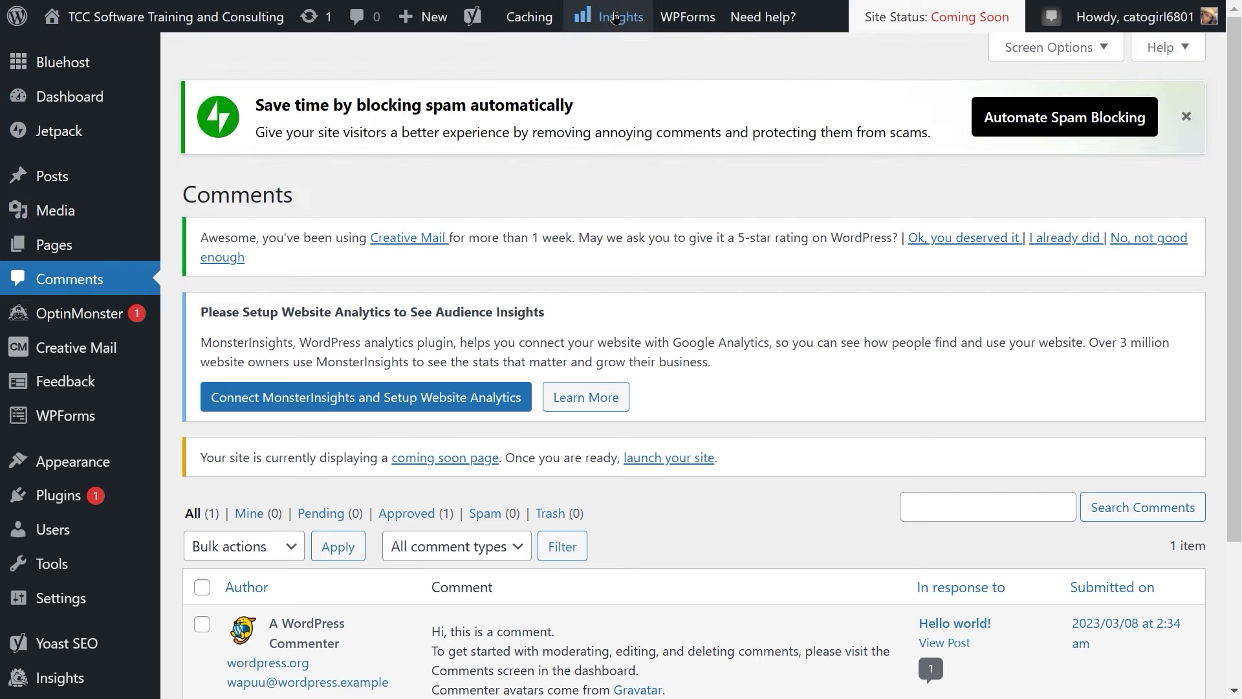
mouse_move(691, 21)
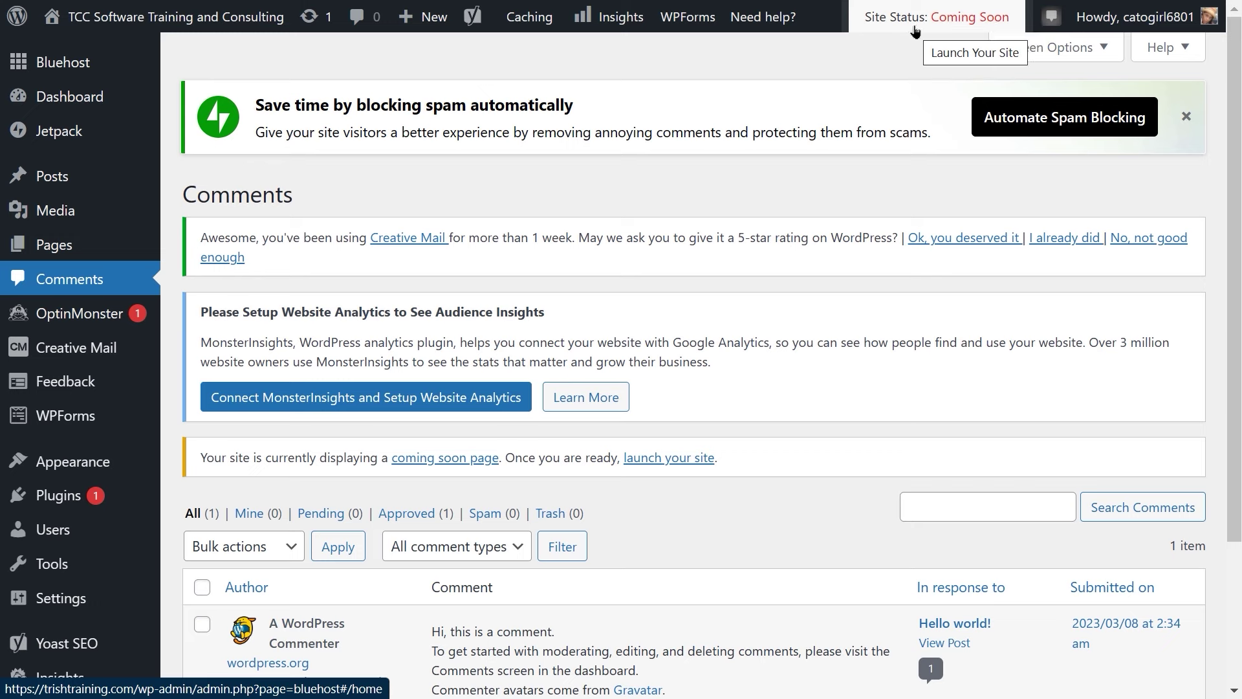
click(1051, 18)
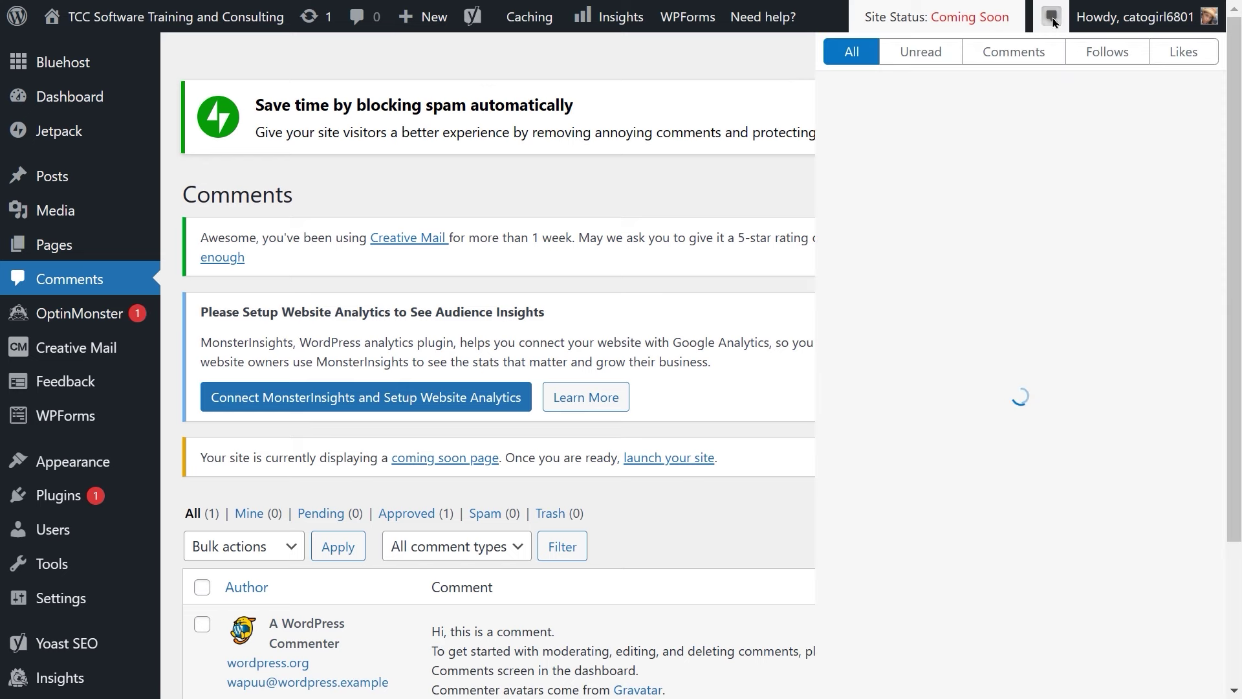
click(1052, 21)
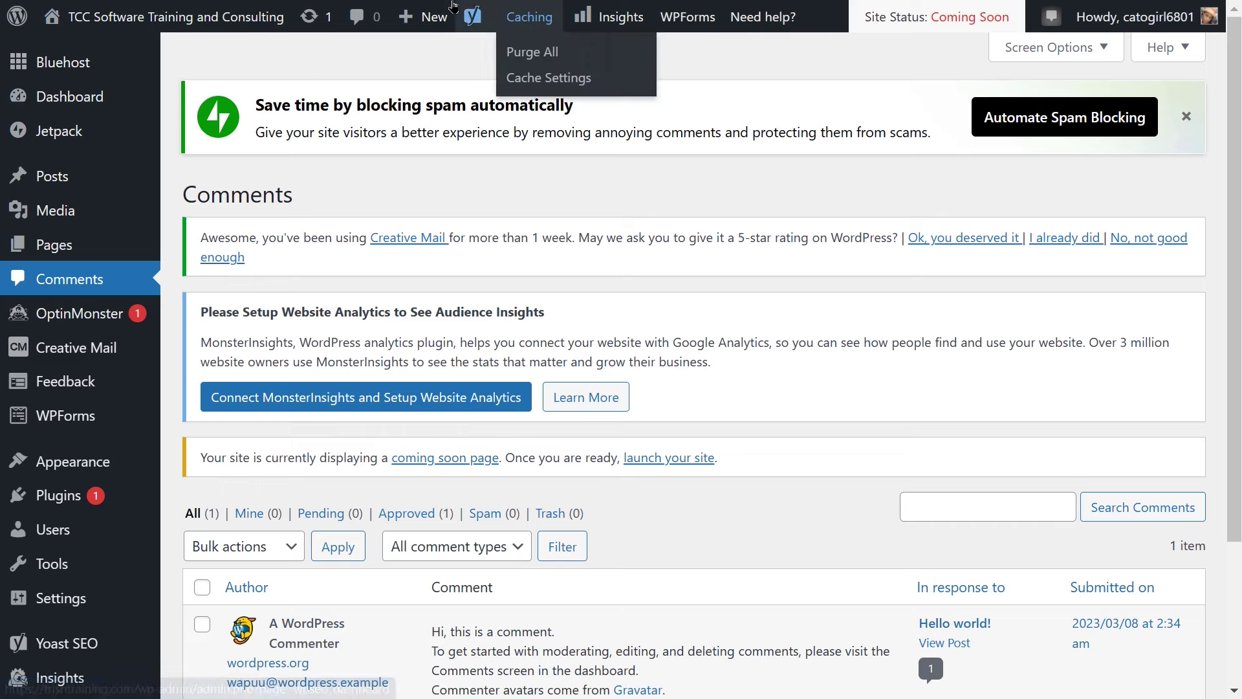
mouse_move(417, 12)
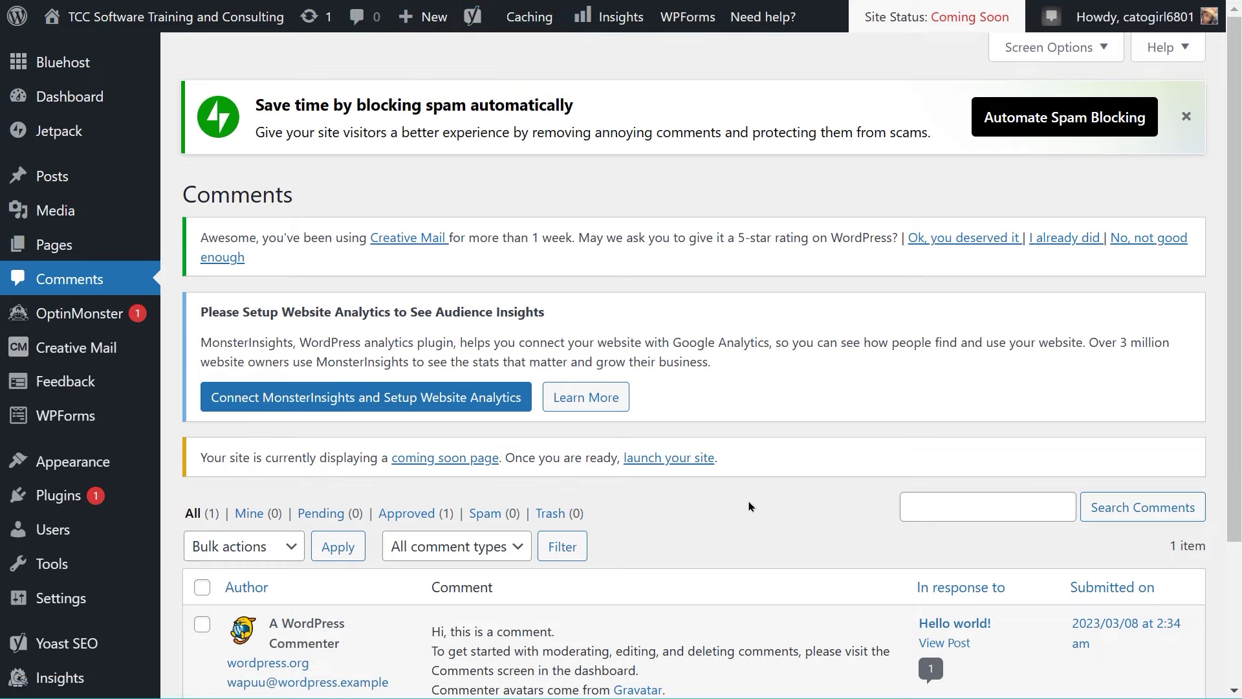
Step: Open the Jetpack dashboard from the admin navigation and review its At a Glance page, including stats and security
scroll(748, 507, down, 1)
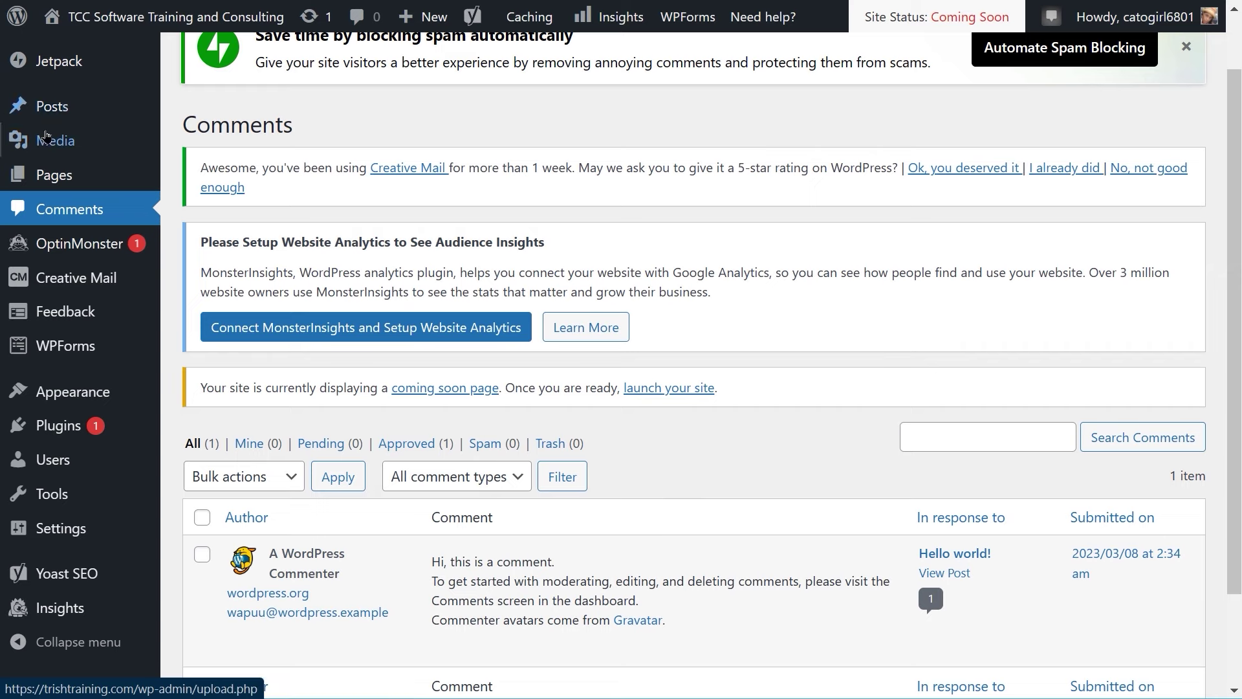
scroll(104, 142, up, 1)
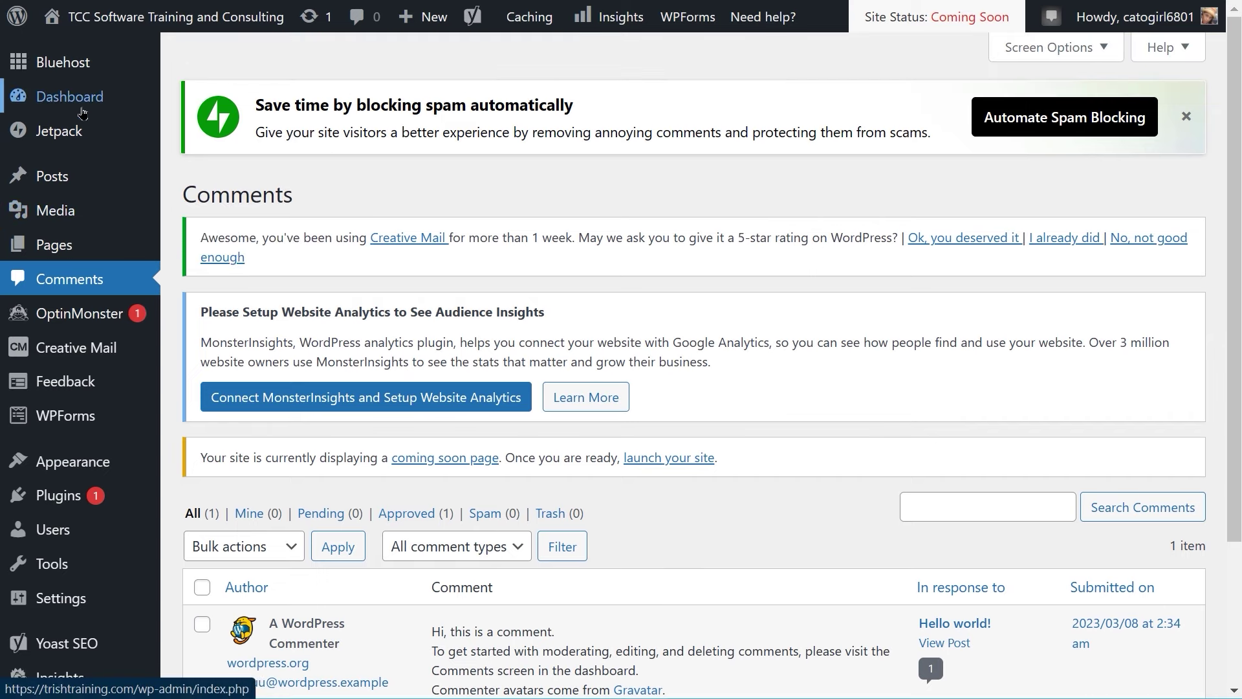
mouse_move(54, 133)
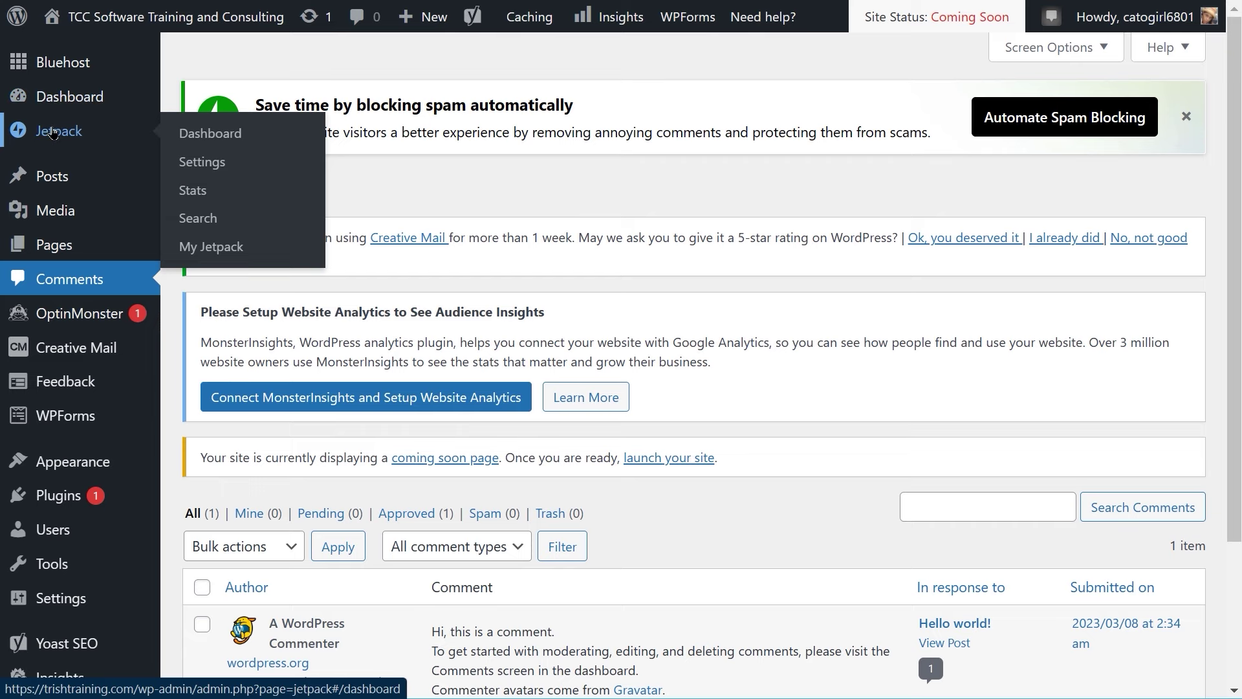
click(54, 132)
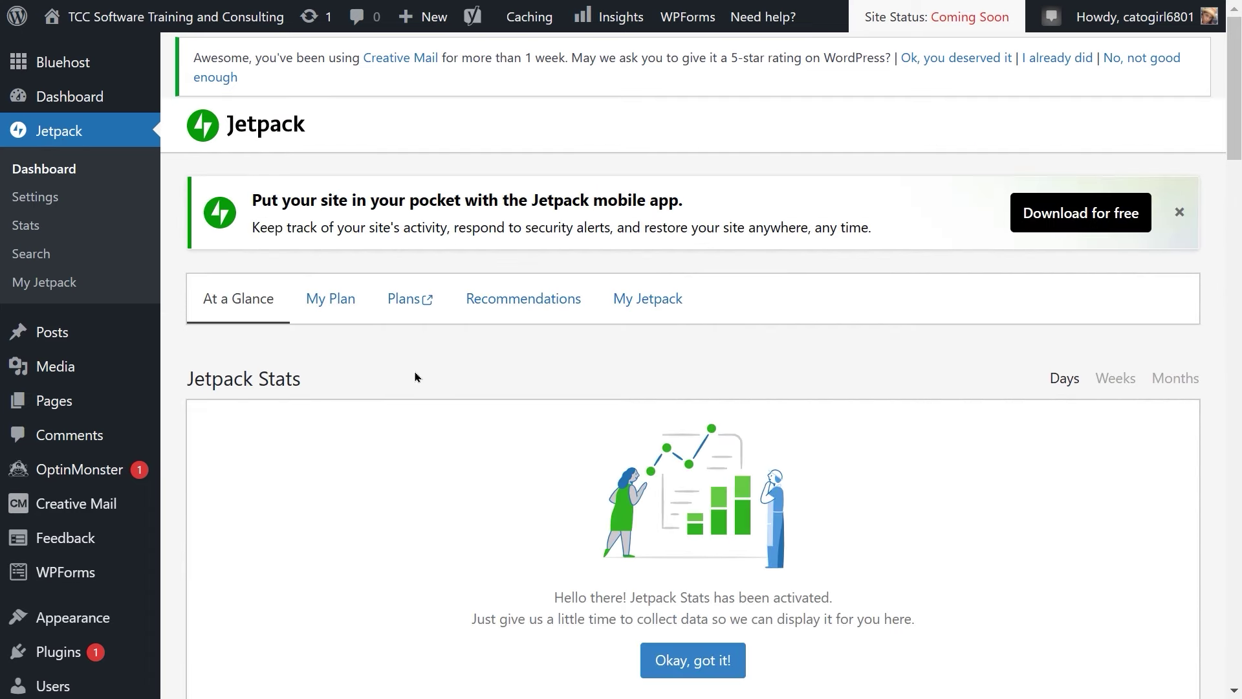
scroll(415, 376, down, 2)
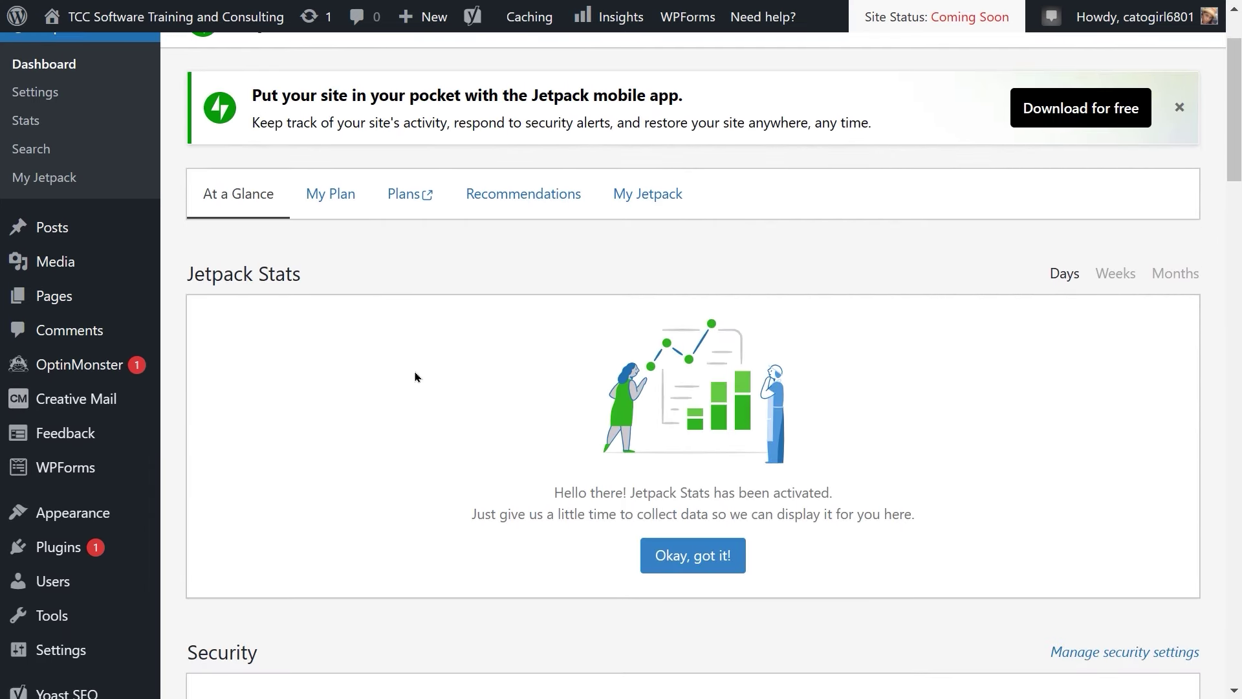
scroll(415, 376, down, 3)
scroll(415, 376, up, 5)
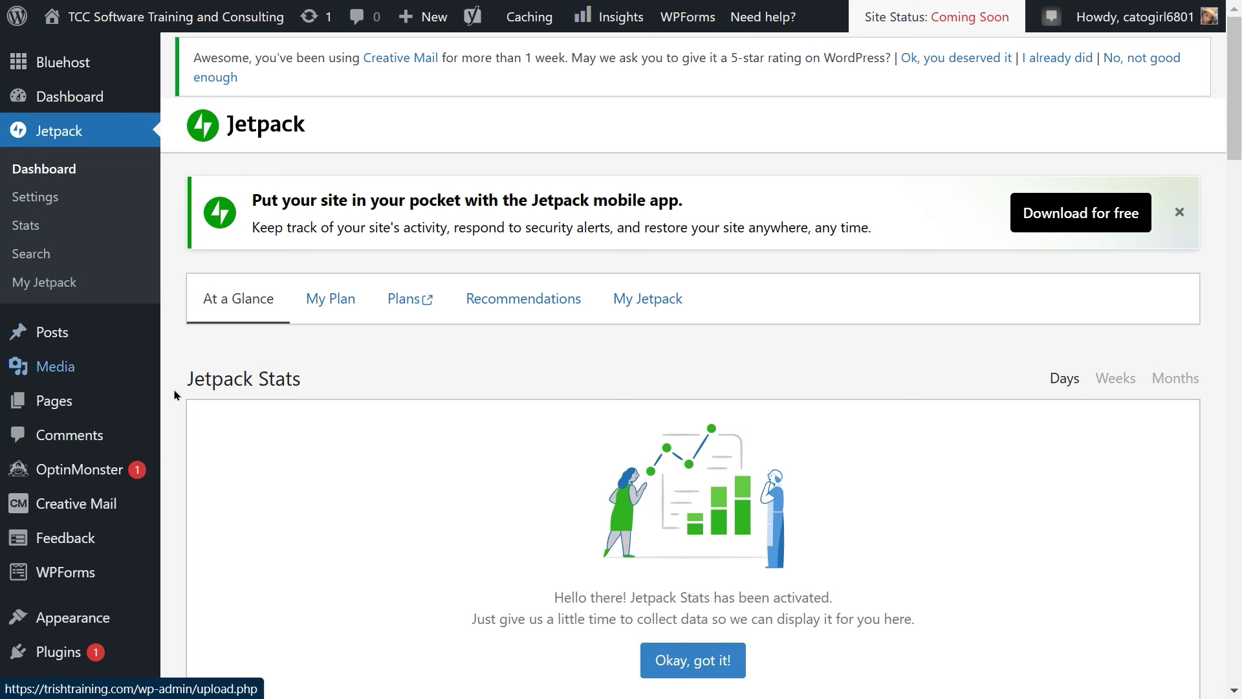
Step: Open the list of all posts and examine the "Hello world!" entry, its columns and actions, and the Posts sub-entries
mouse_move(44, 335)
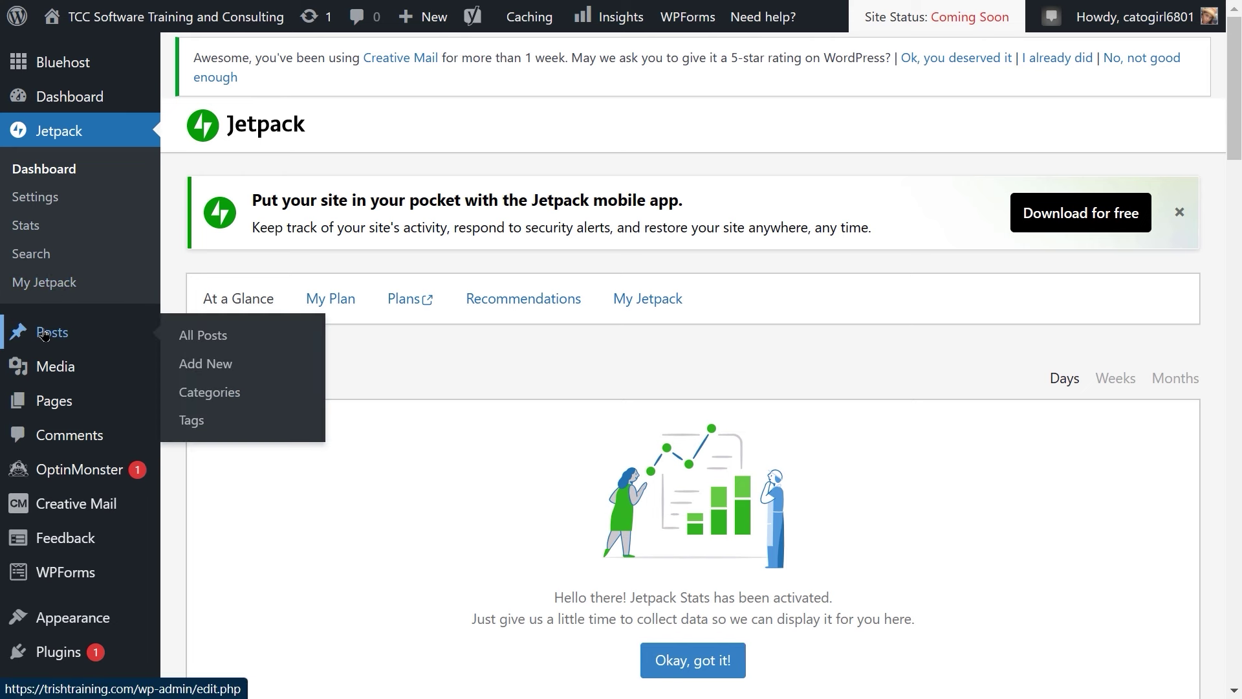
click(44, 335)
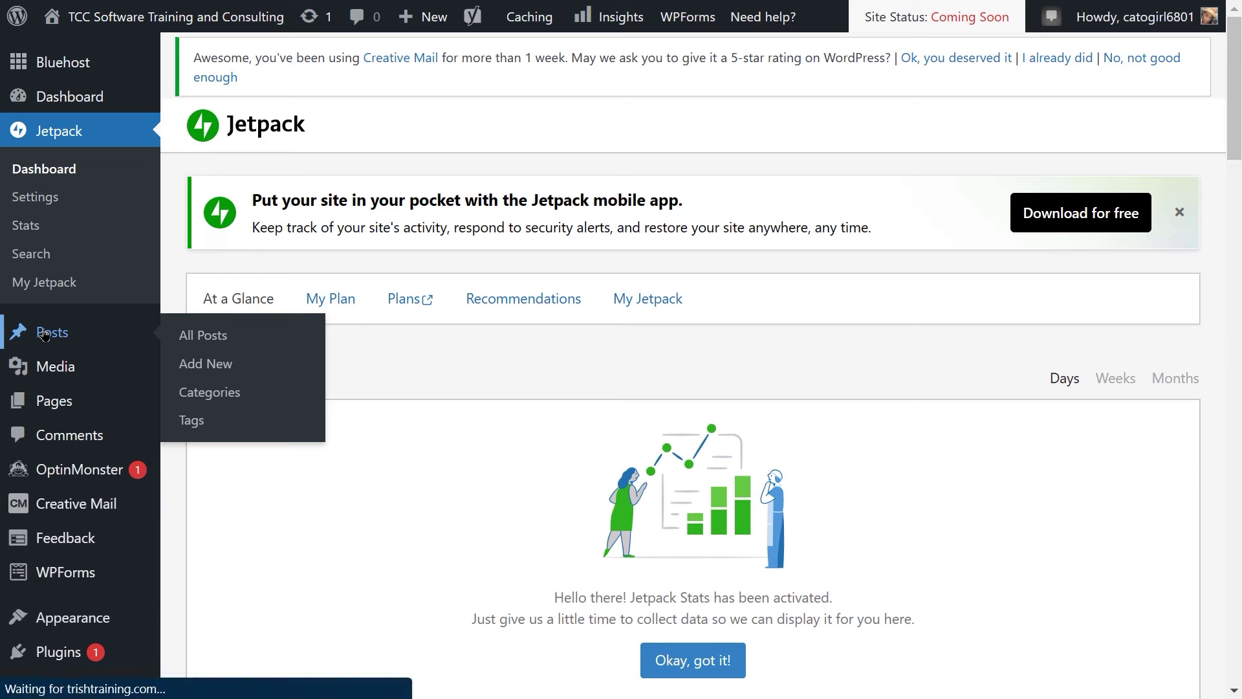
mouse_move(71, 334)
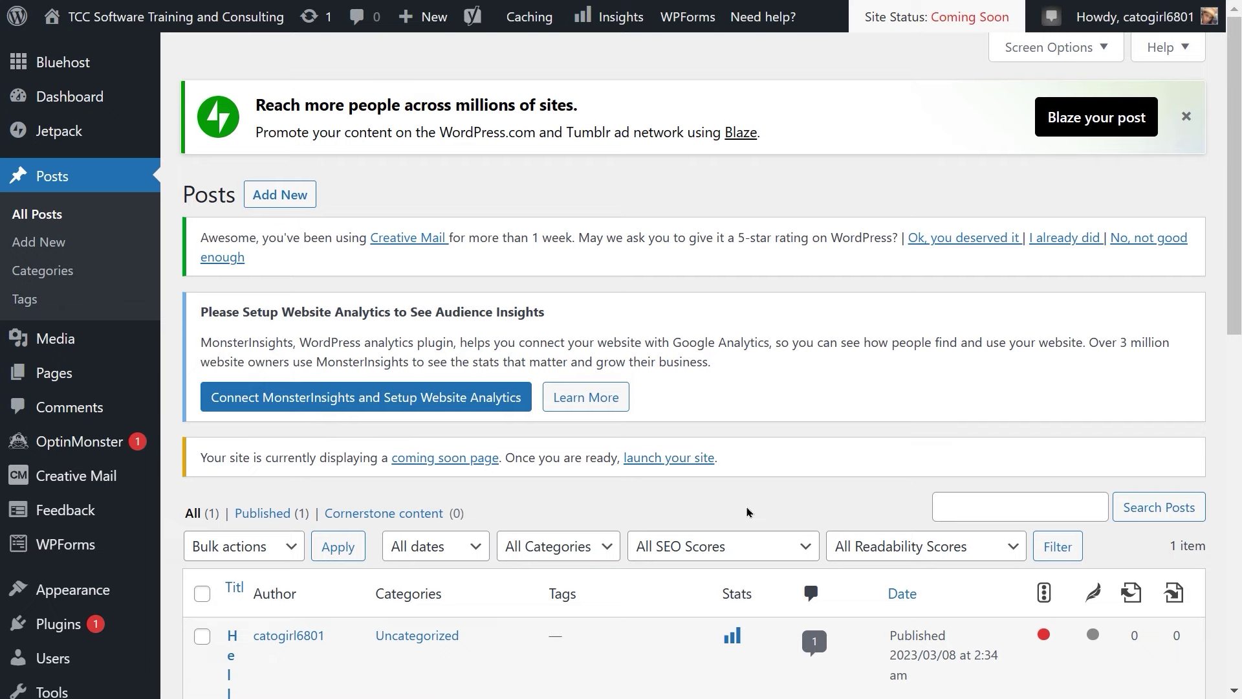
scroll(747, 512, down, 5)
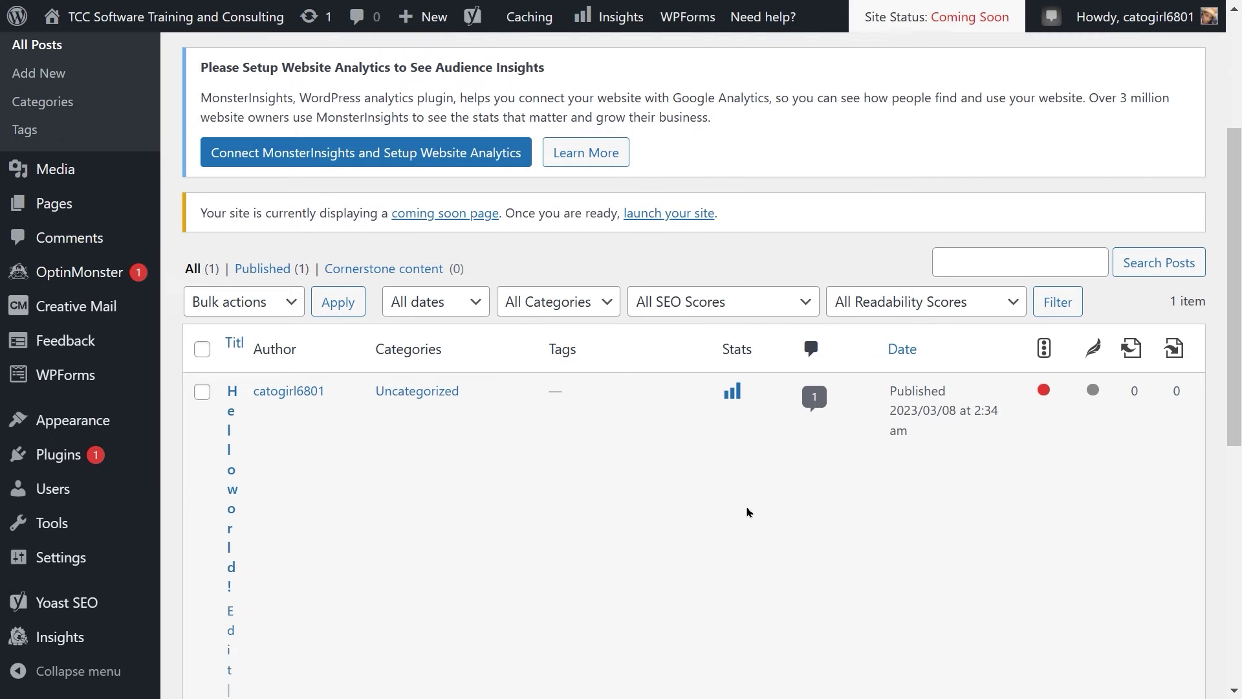
scroll(747, 511, down, 2)
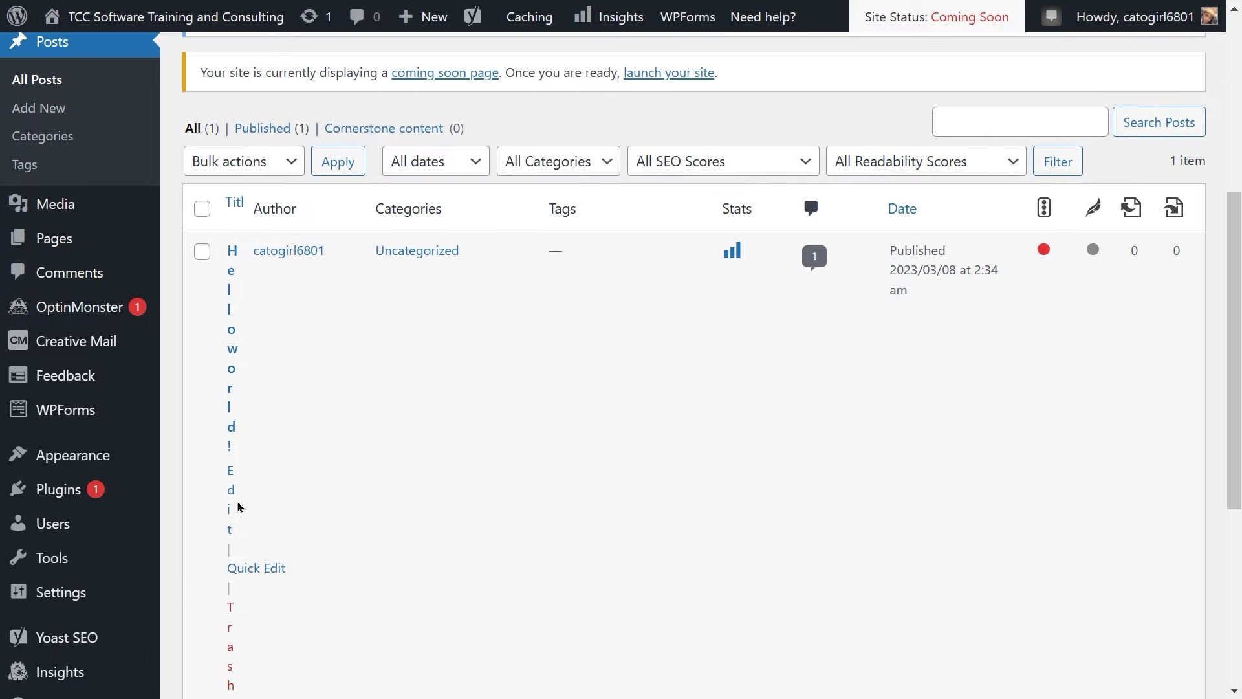
scroll(238, 507, up, 3)
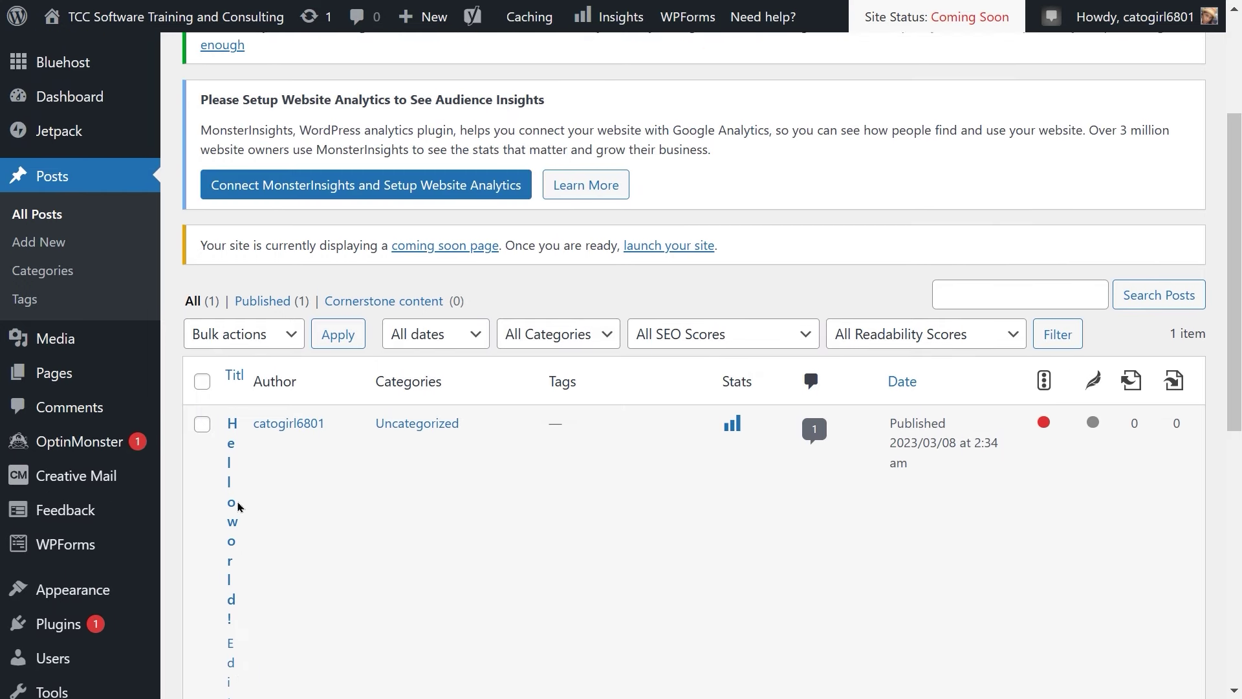
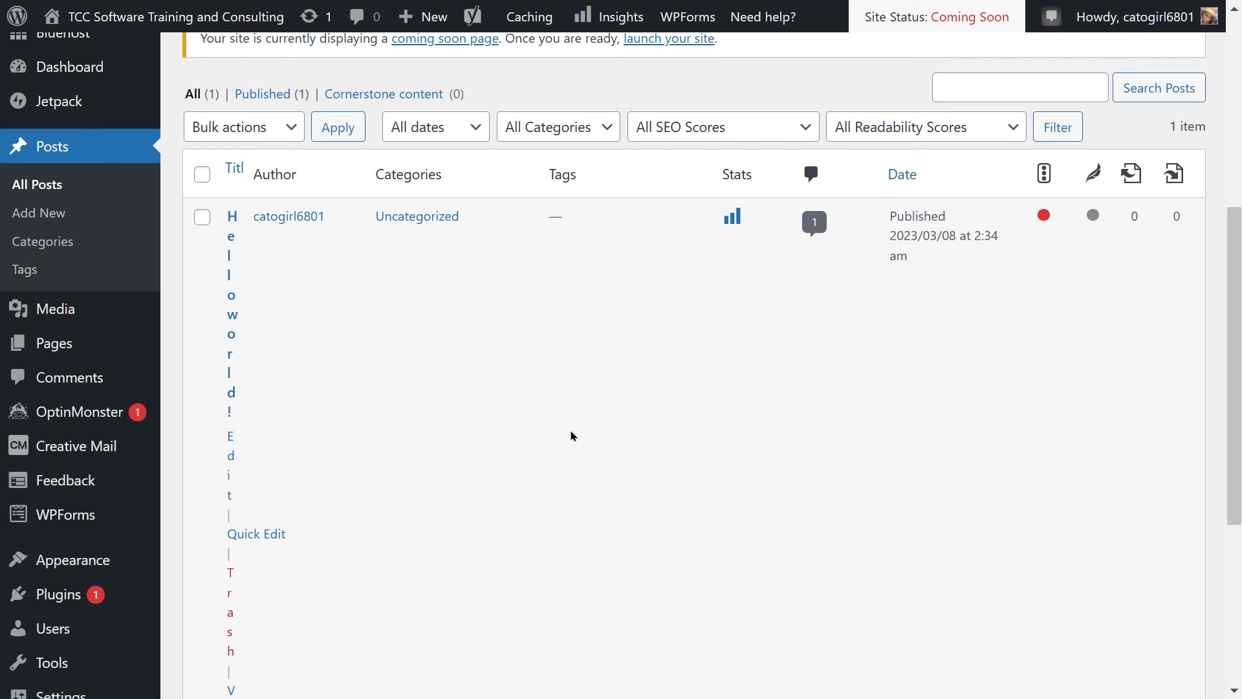
scroll(571, 436, up, 2)
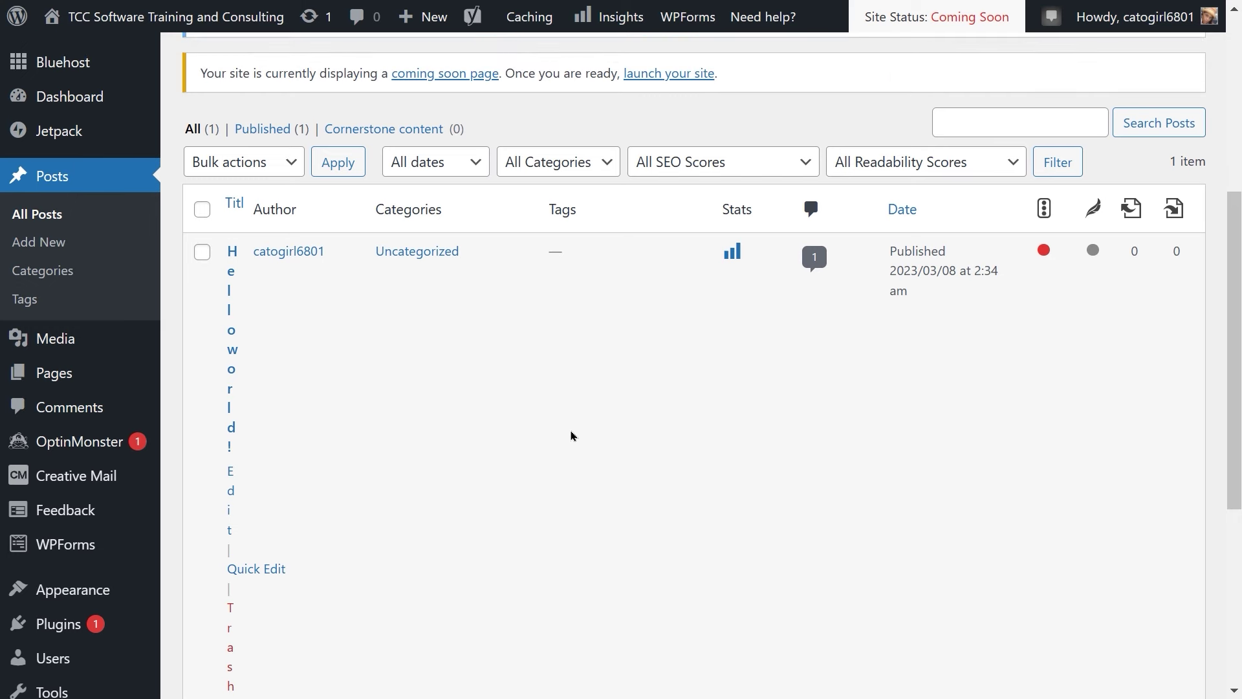
scroll(571, 436, up, 2)
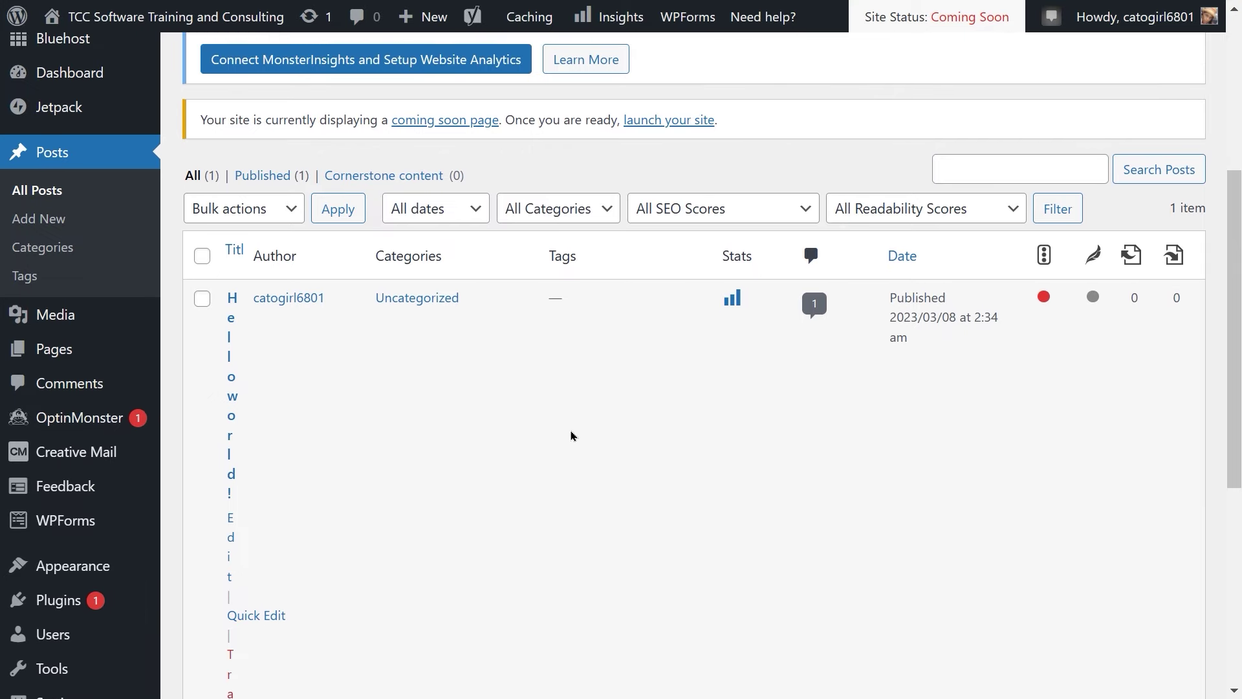
scroll(571, 436, down, 1)
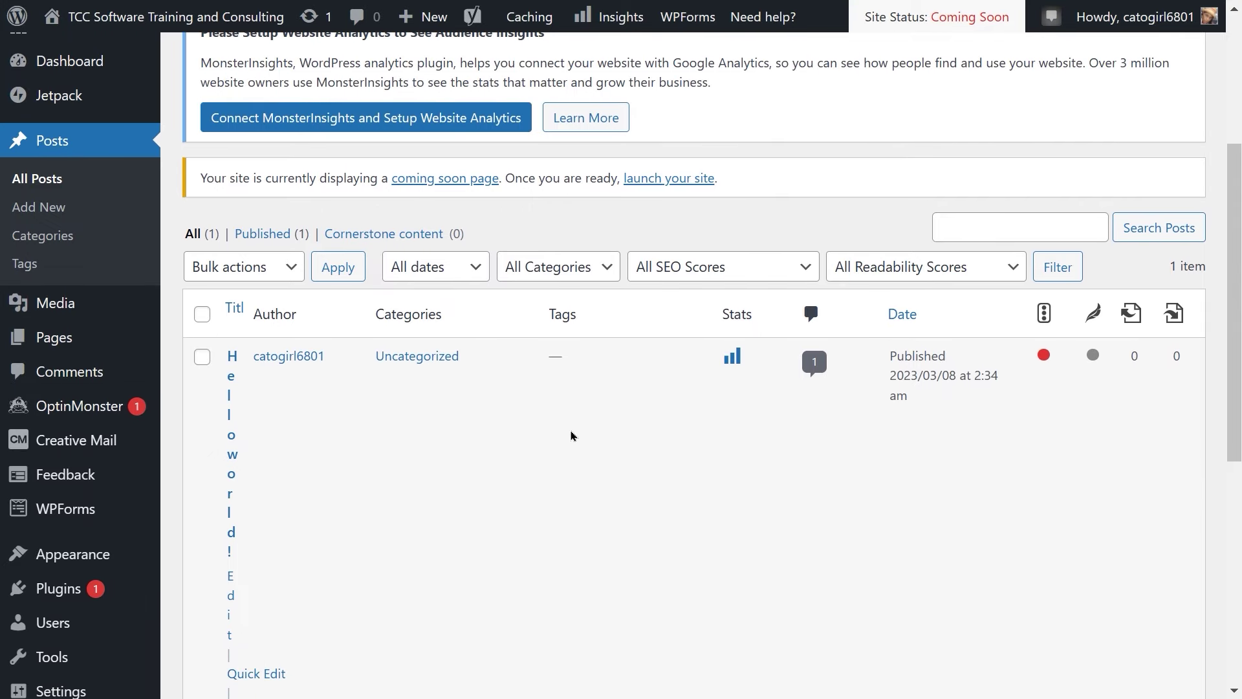
scroll(571, 435, up, 1)
scroll(571, 436, up, 1)
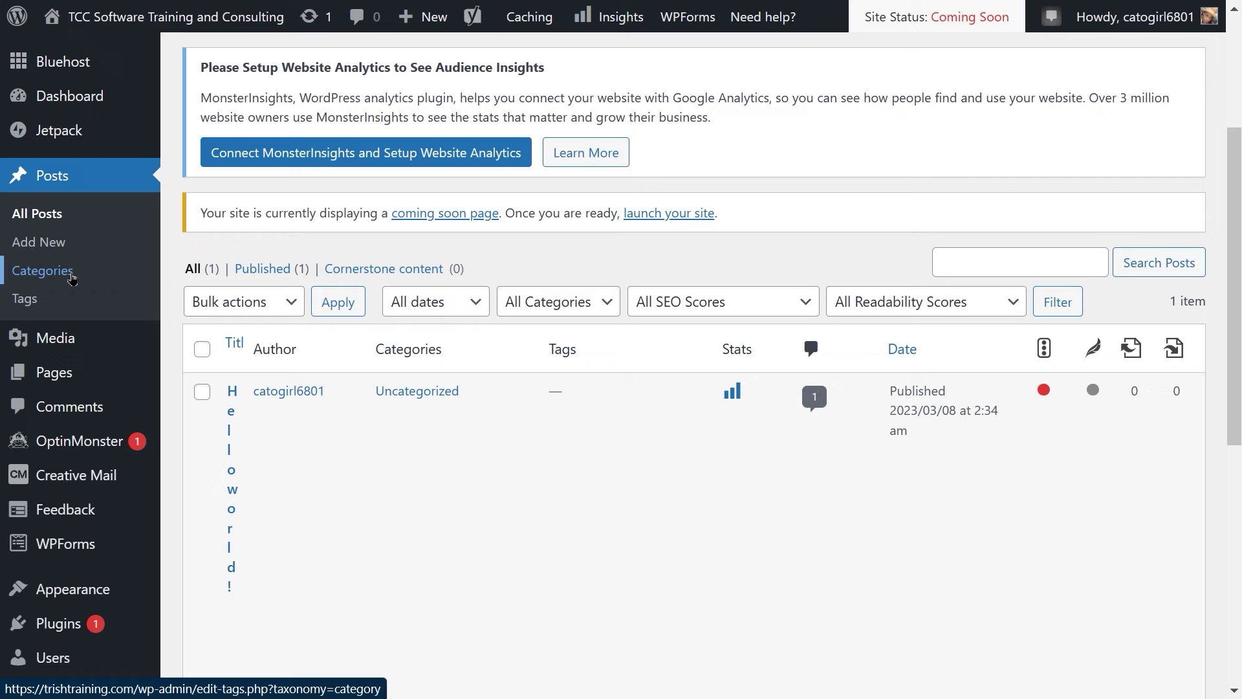
scroll(71, 279, down, 2)
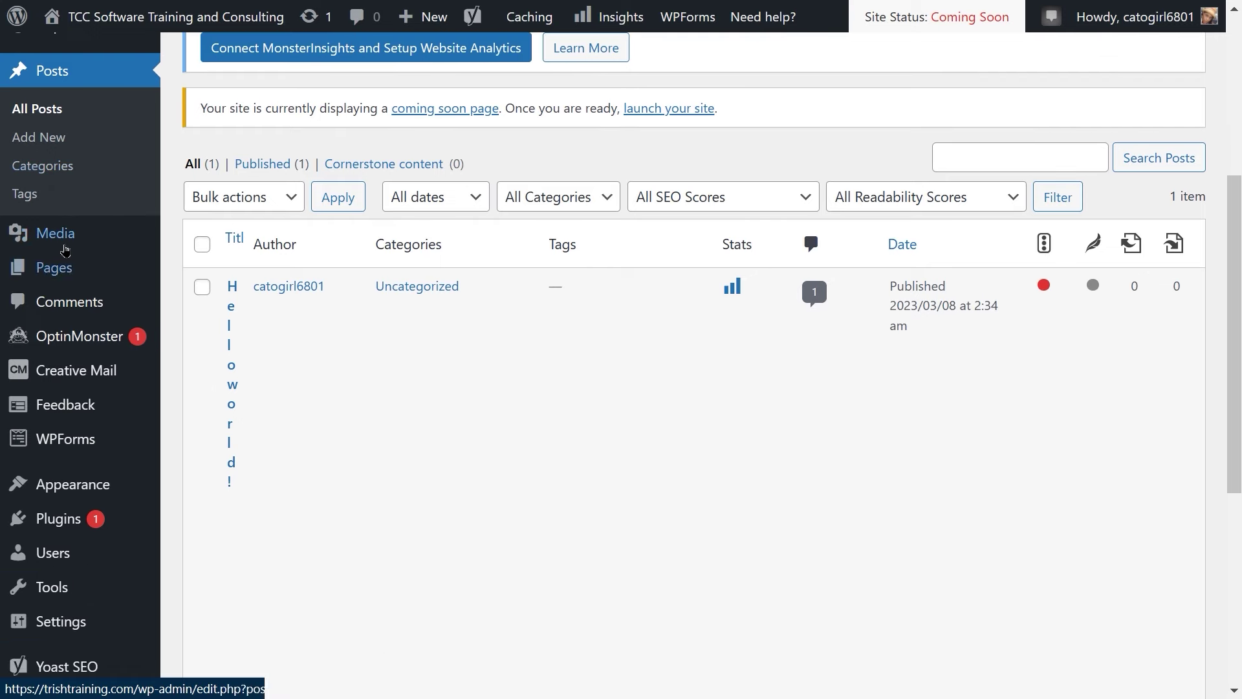
Step: Open the Media Library, and view the list of all pages, including the Privacy Policy draft and Sample Page
click(60, 244)
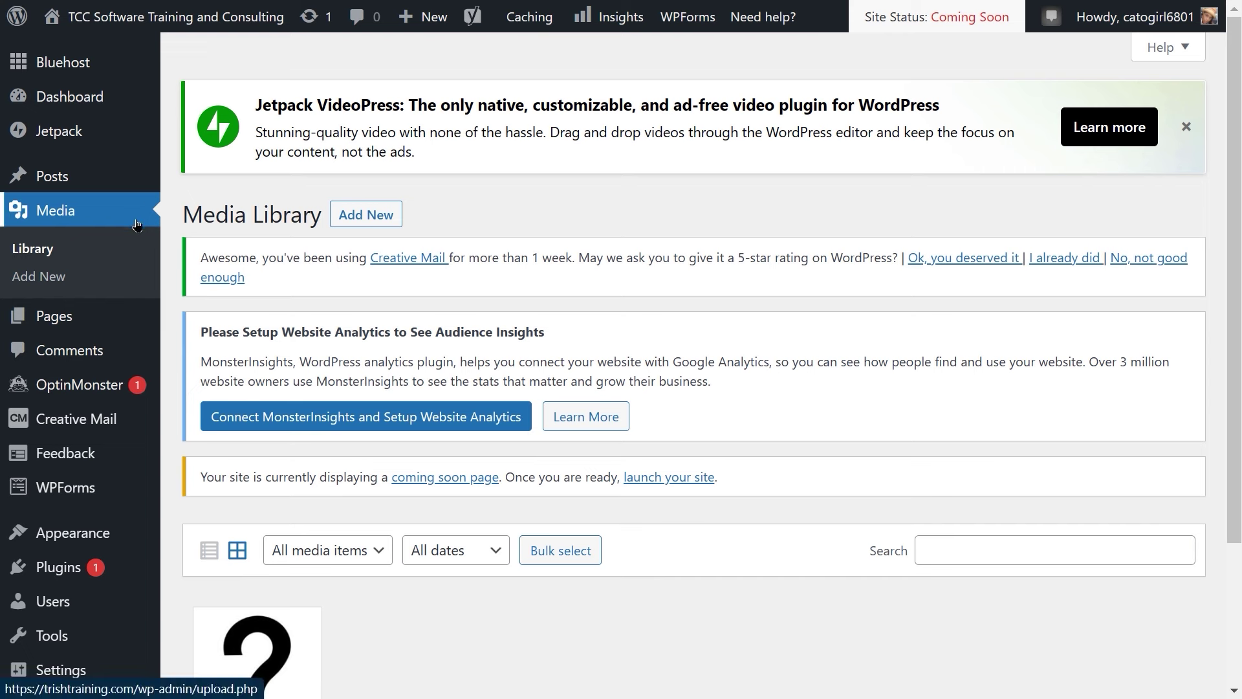
mouse_move(62, 322)
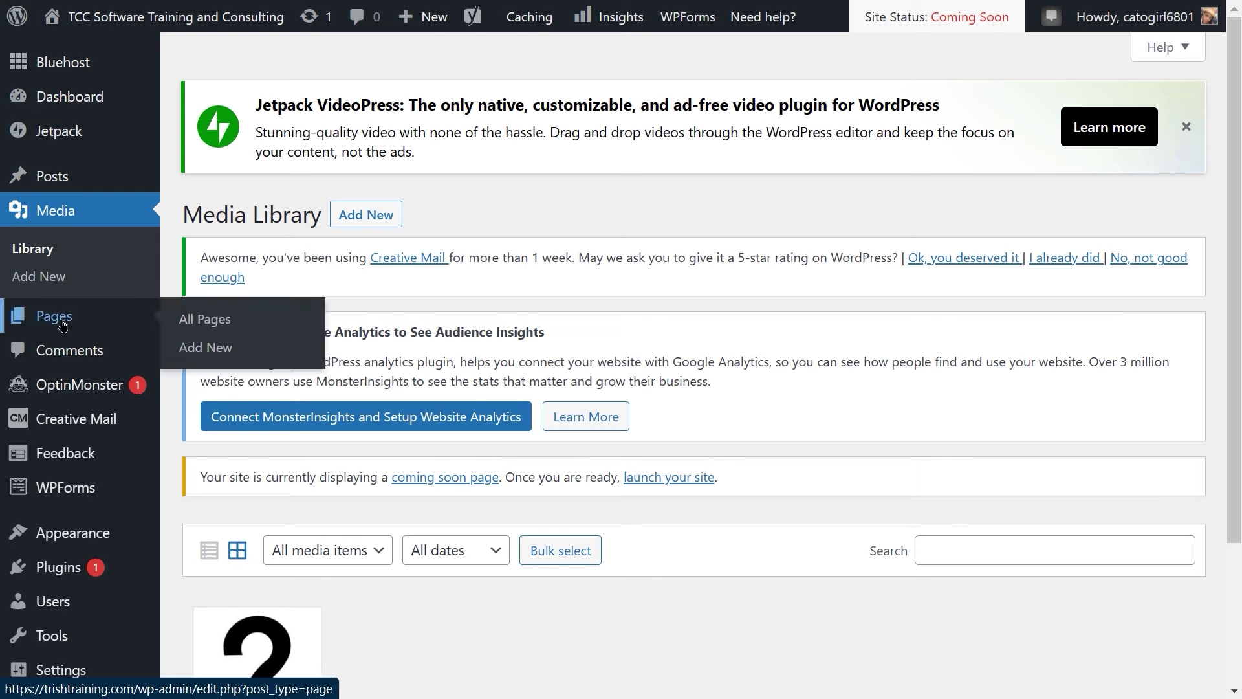
click(57, 322)
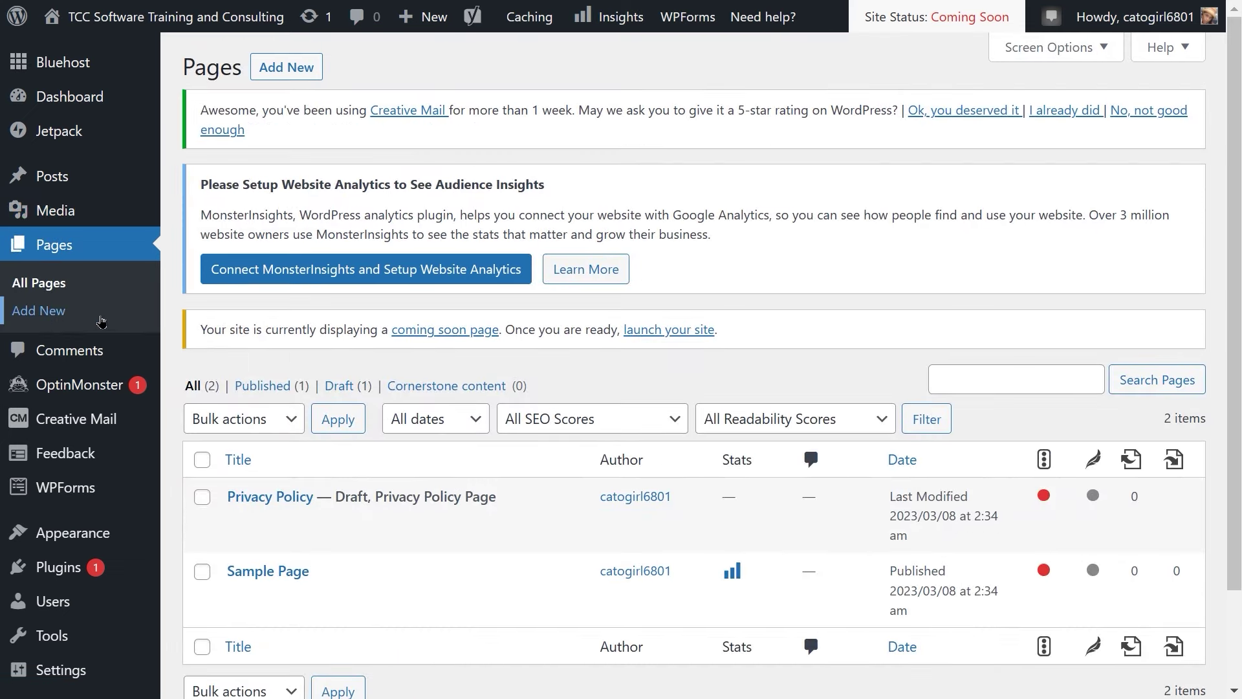
scroll(257, 479, down, 1)
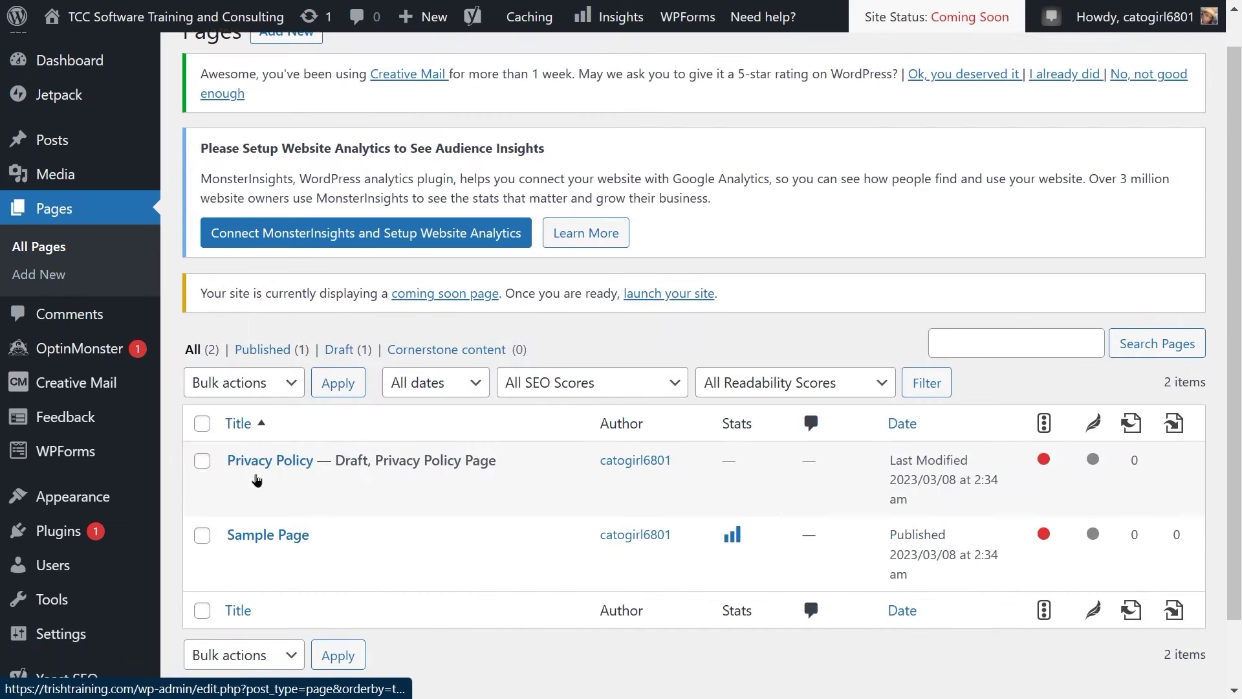
scroll(257, 478, down, 2)
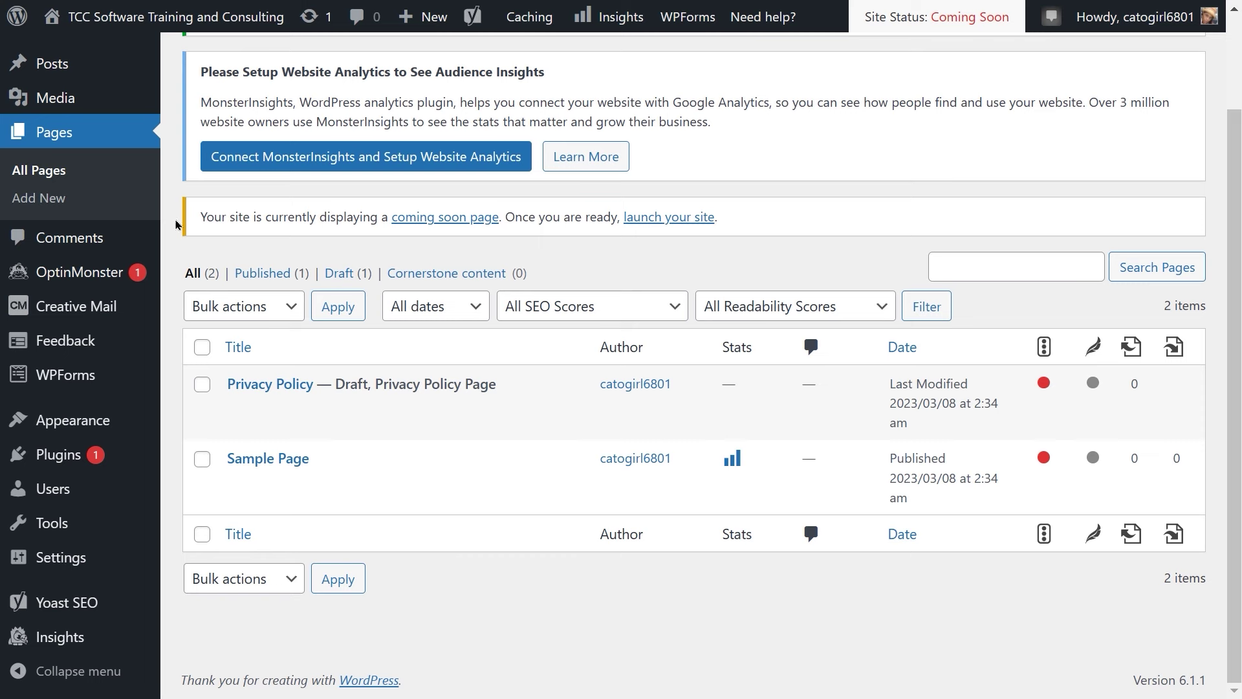
Step: Examine the sub-entries of OptinMonster, Creative Mail, Feedback, WPForms, Appearance and Users in the admin navigation
mouse_move(96, 262)
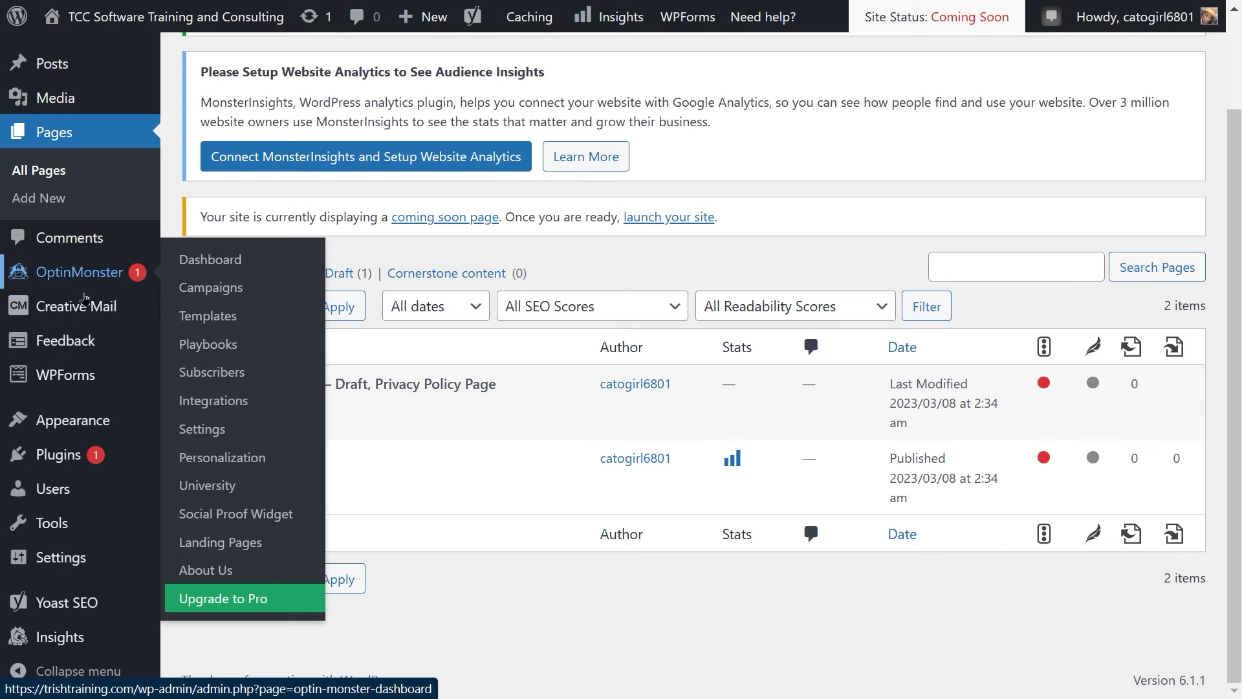
mouse_move(69, 321)
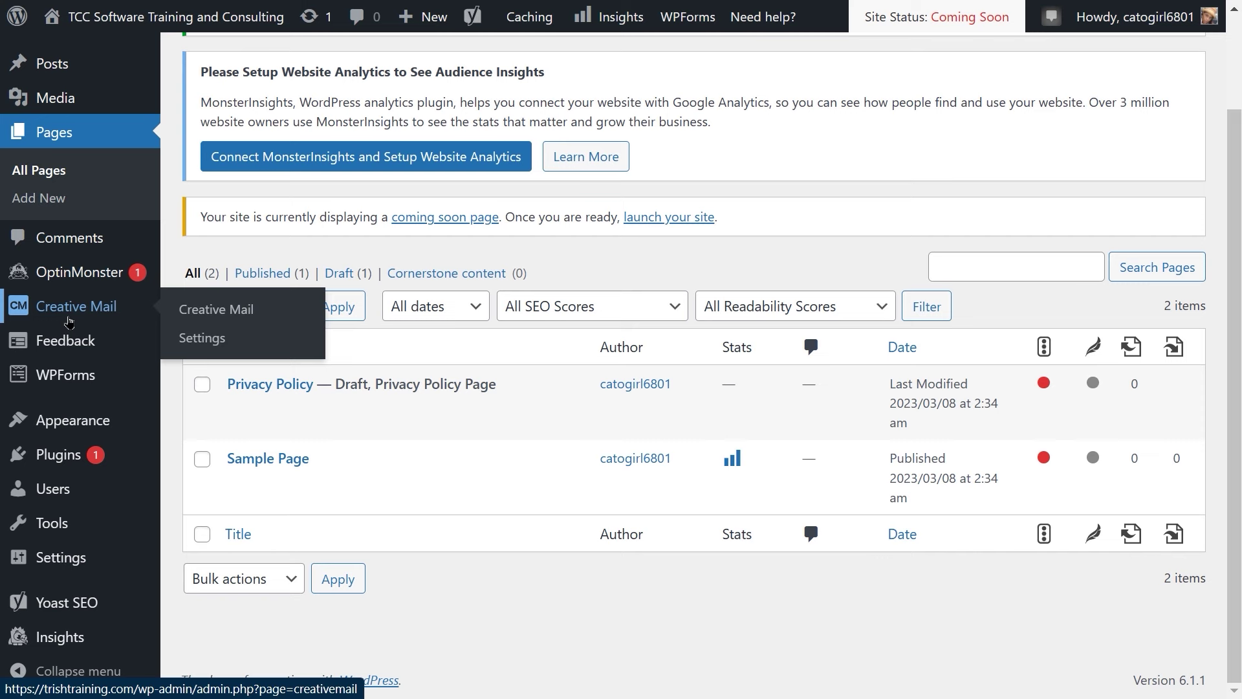
mouse_move(73, 350)
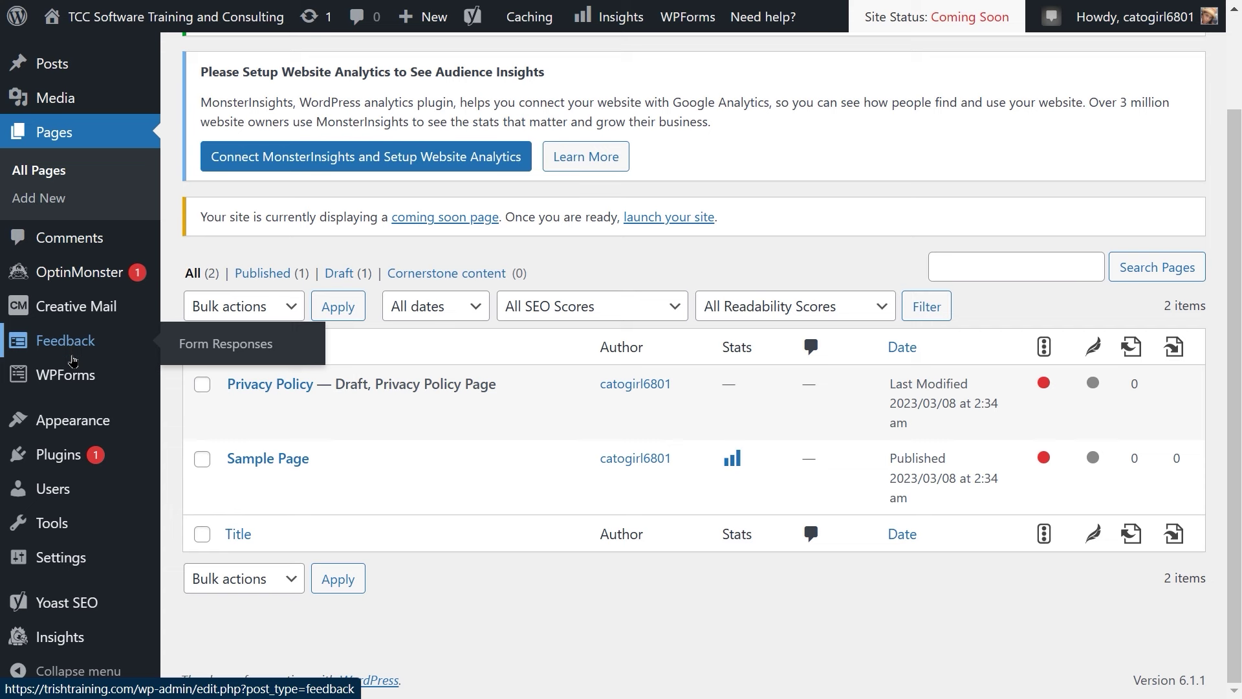
mouse_move(76, 375)
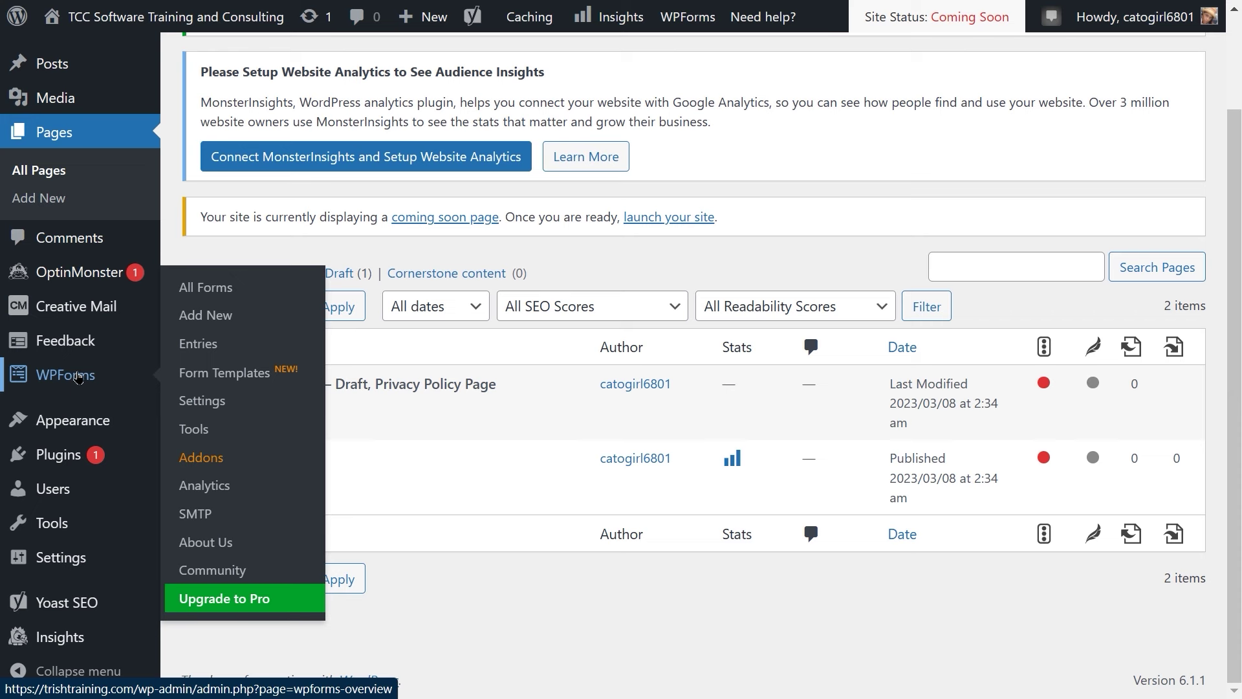
mouse_move(61, 423)
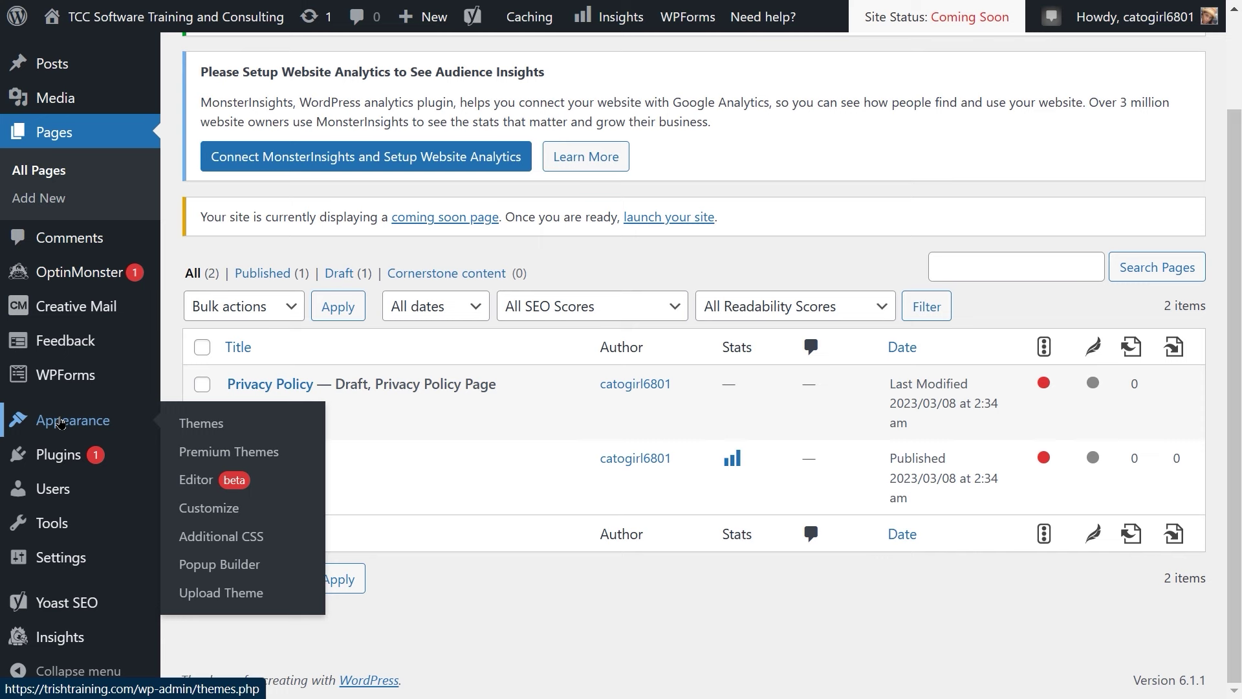
mouse_move(112, 482)
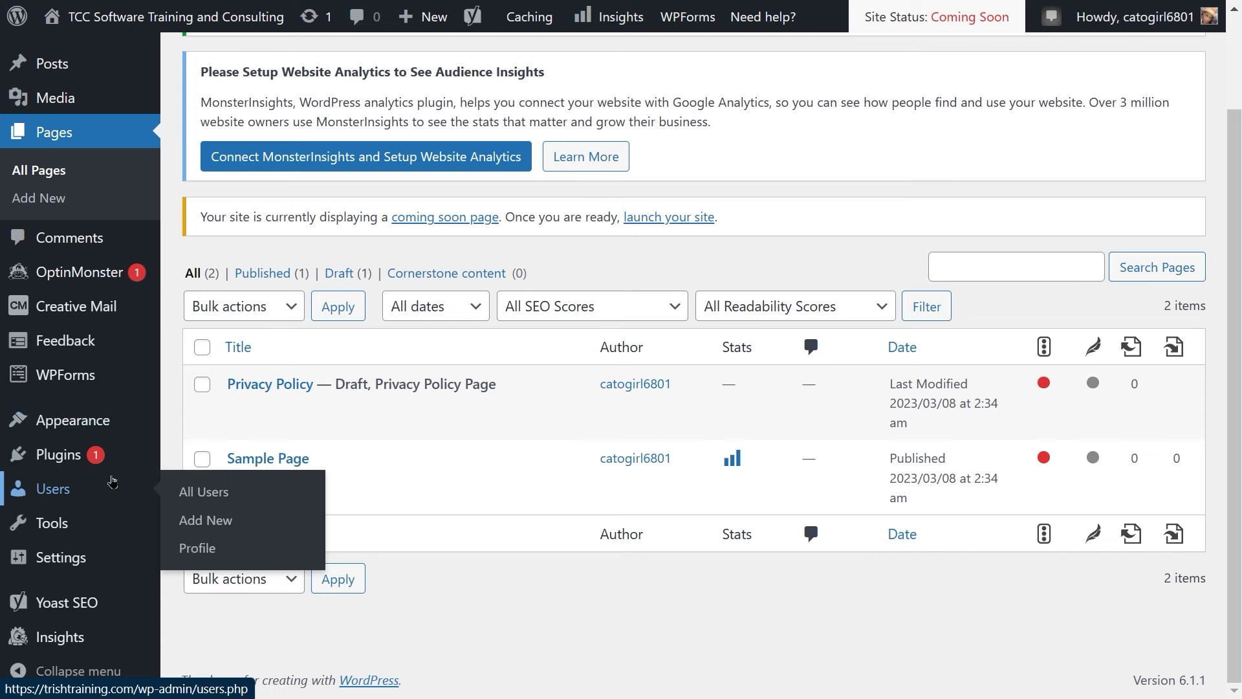
Step: Open the installed plugins and review the whole list, including the update notice for The Bluehost Plugin
mouse_move(50, 461)
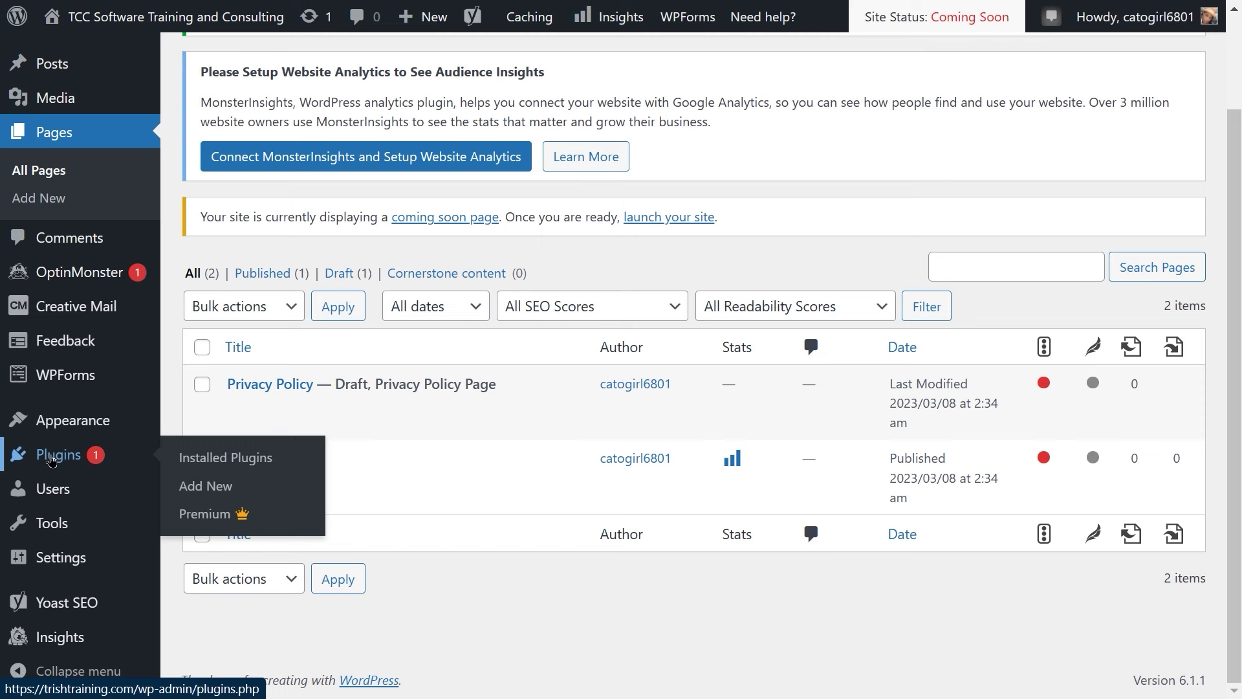
click(52, 456)
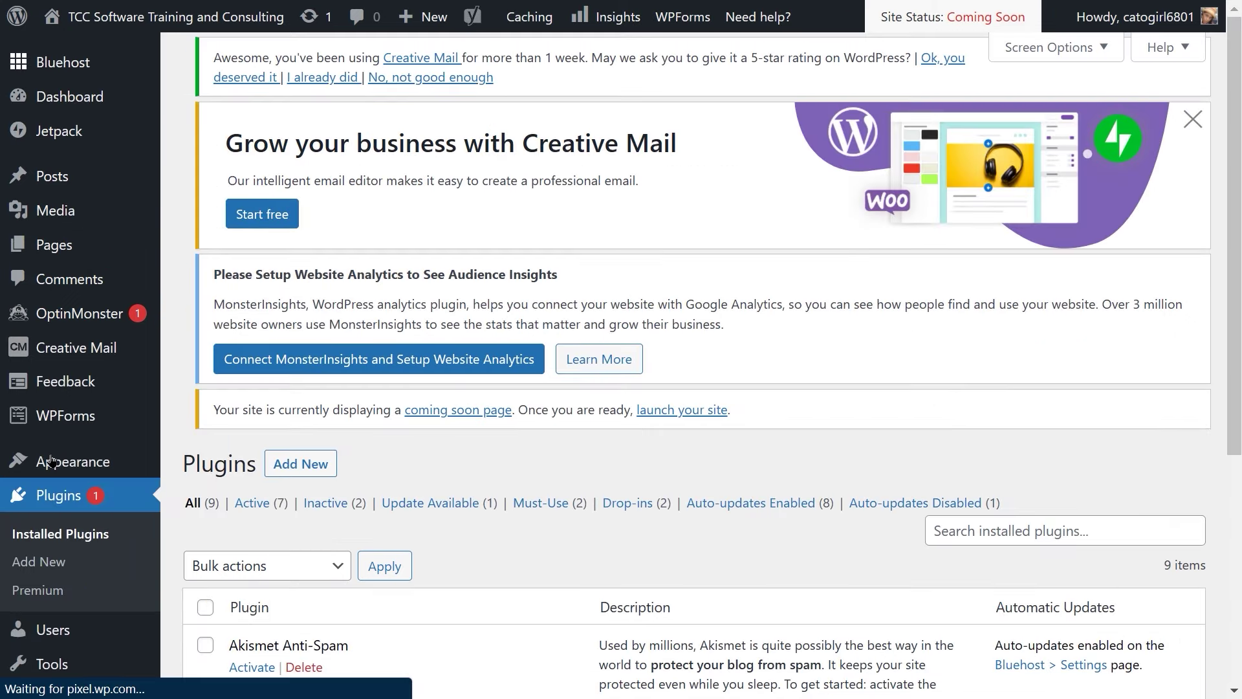
scroll(379, 470, down, 2)
scroll(380, 471, down, 7)
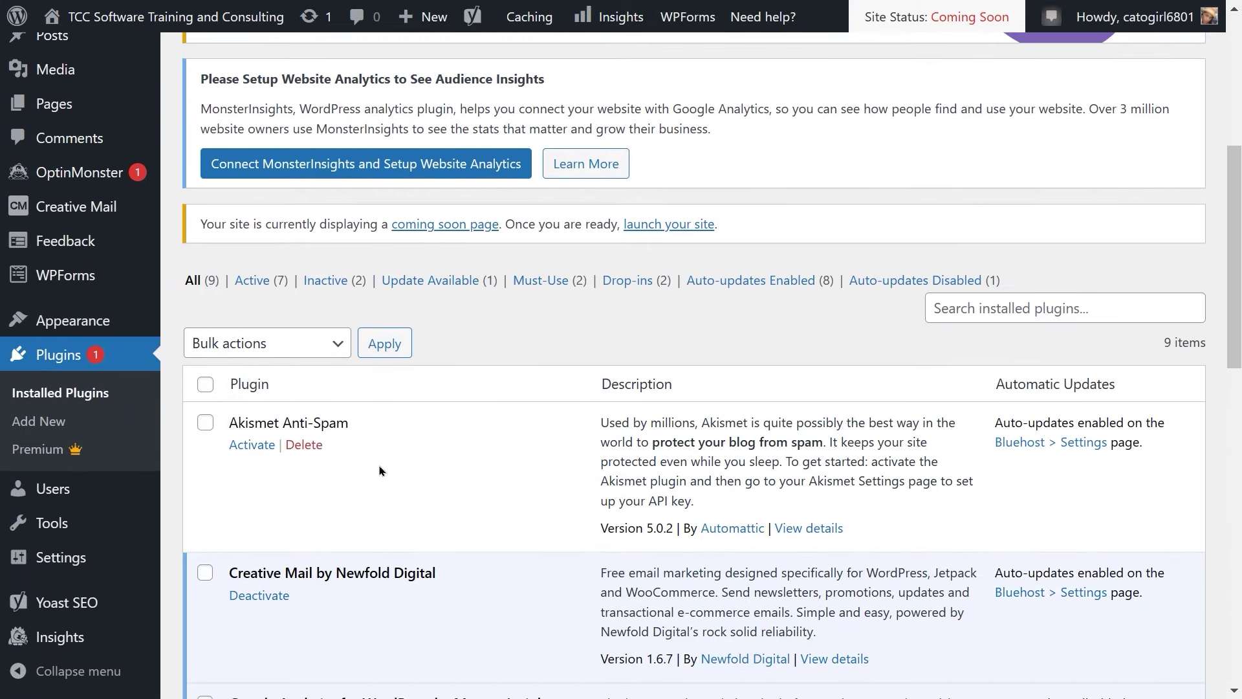
scroll(379, 470, down, 6)
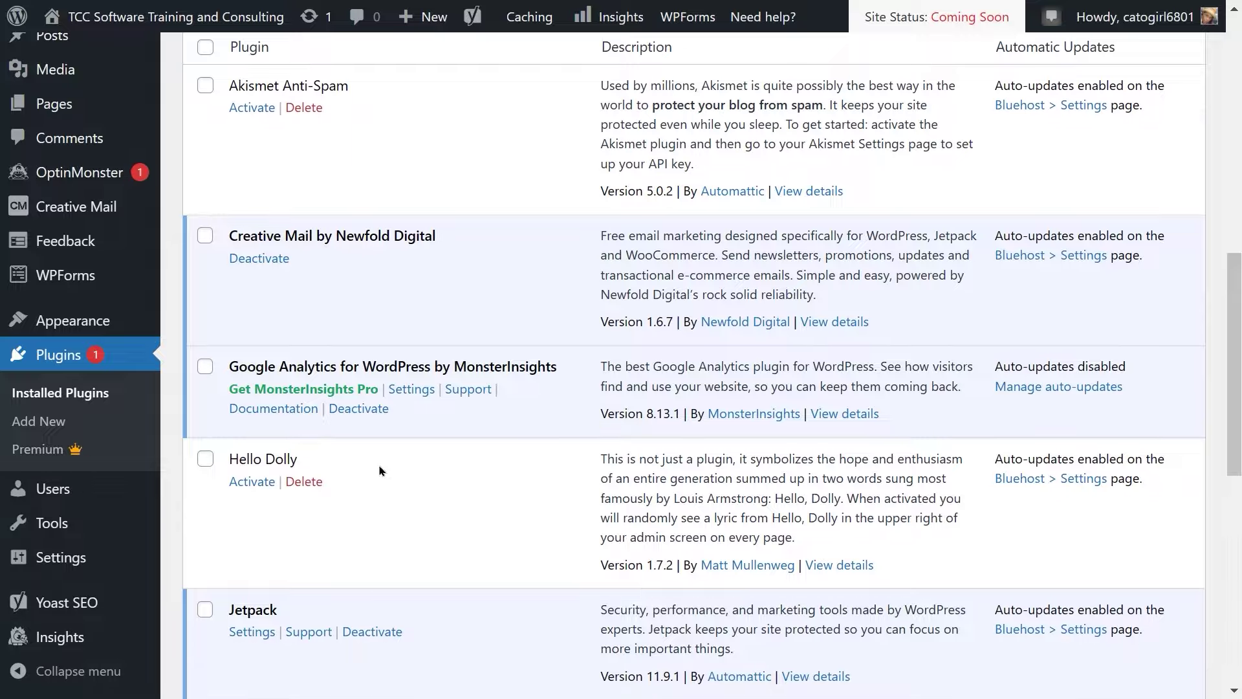
scroll(380, 470, down, 4)
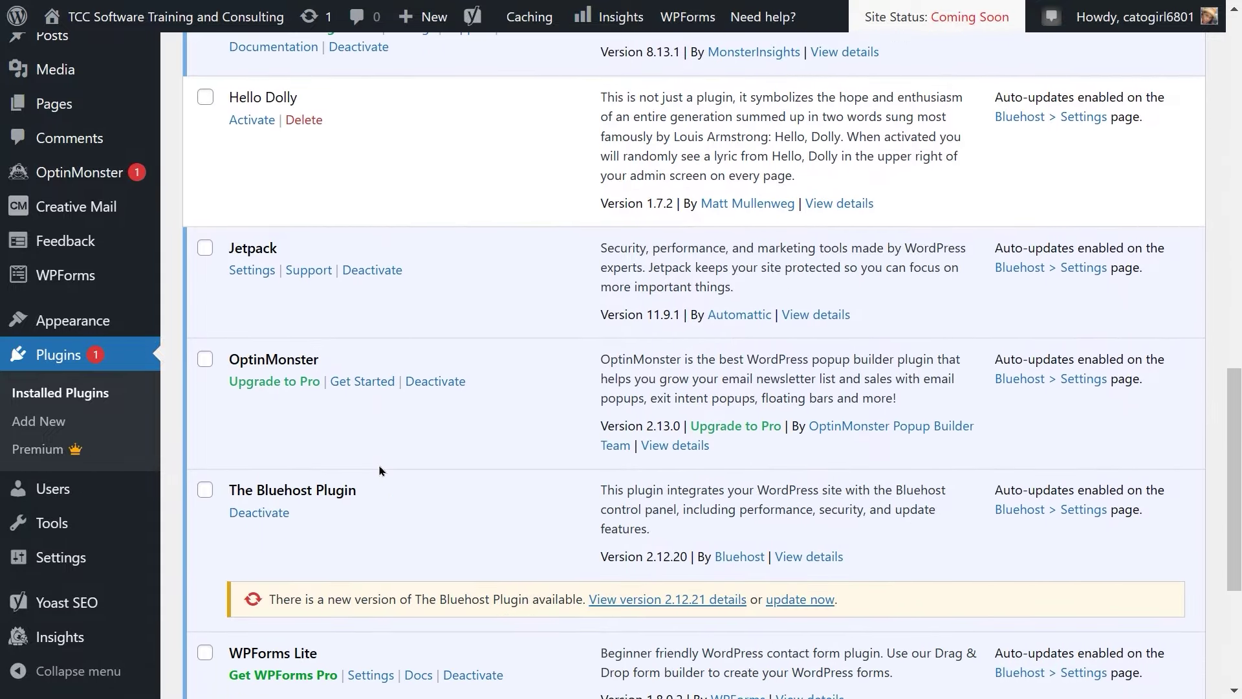
scroll(380, 471, down, 1)
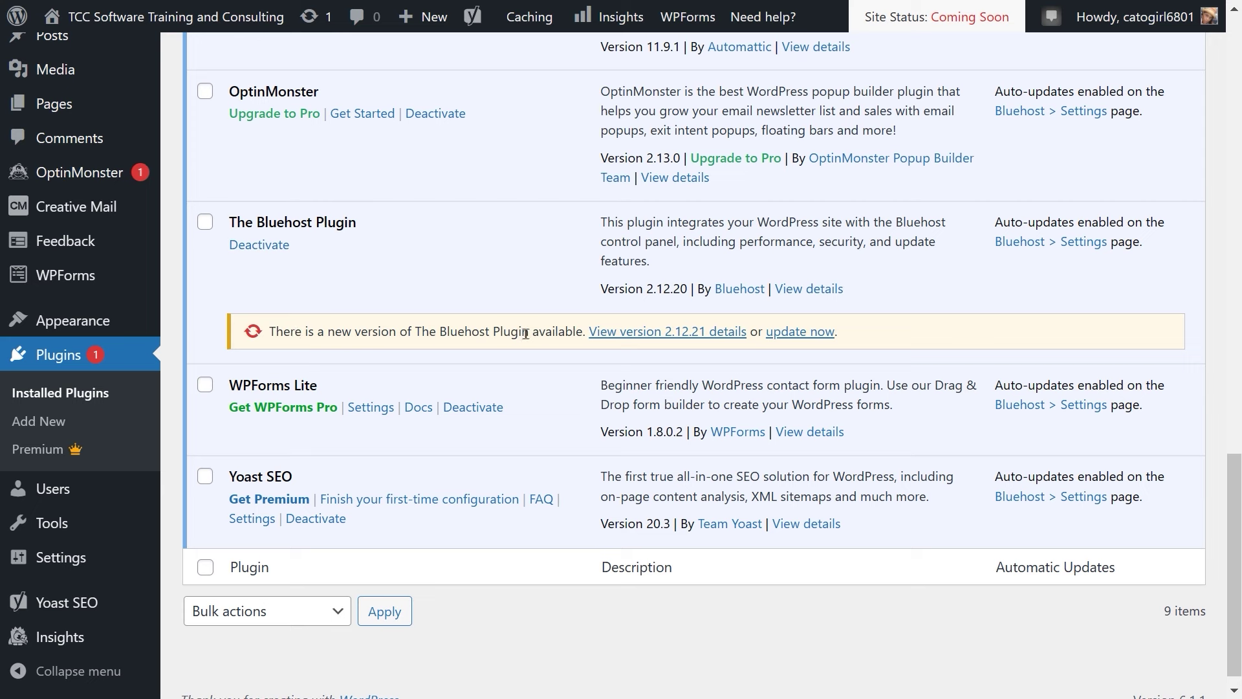
scroll(462, 294, up, 1)
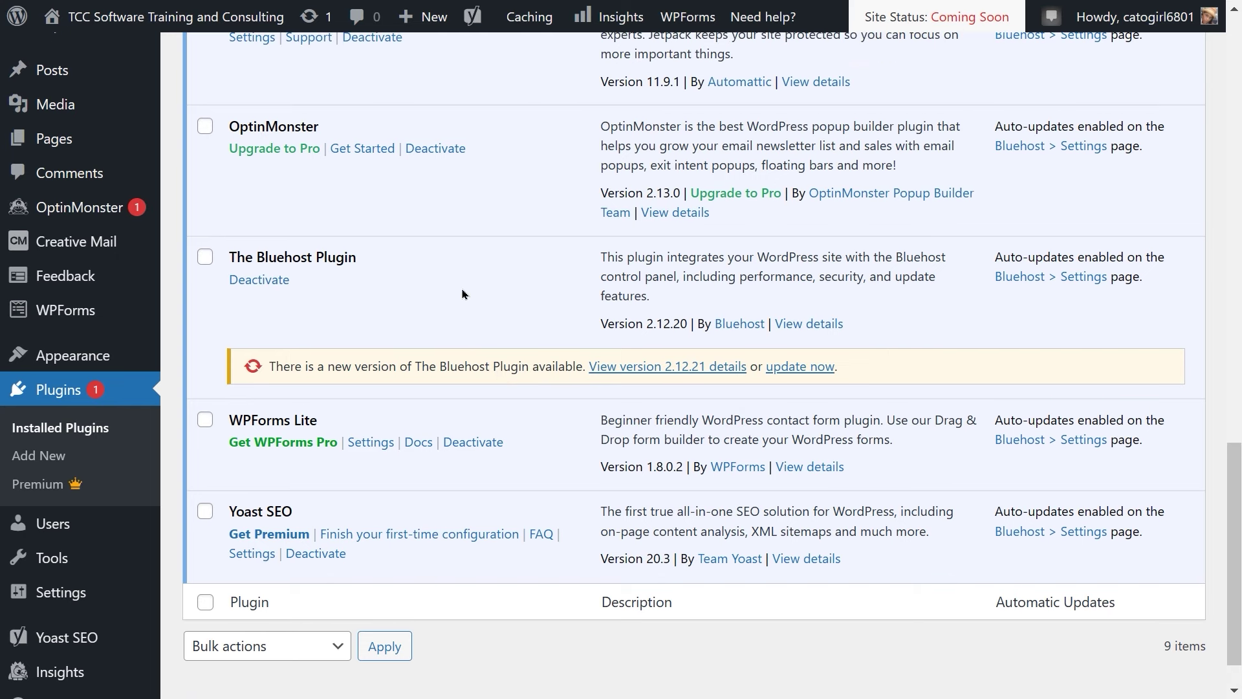
scroll(462, 294, up, 1)
scroll(450, 317, down, 3)
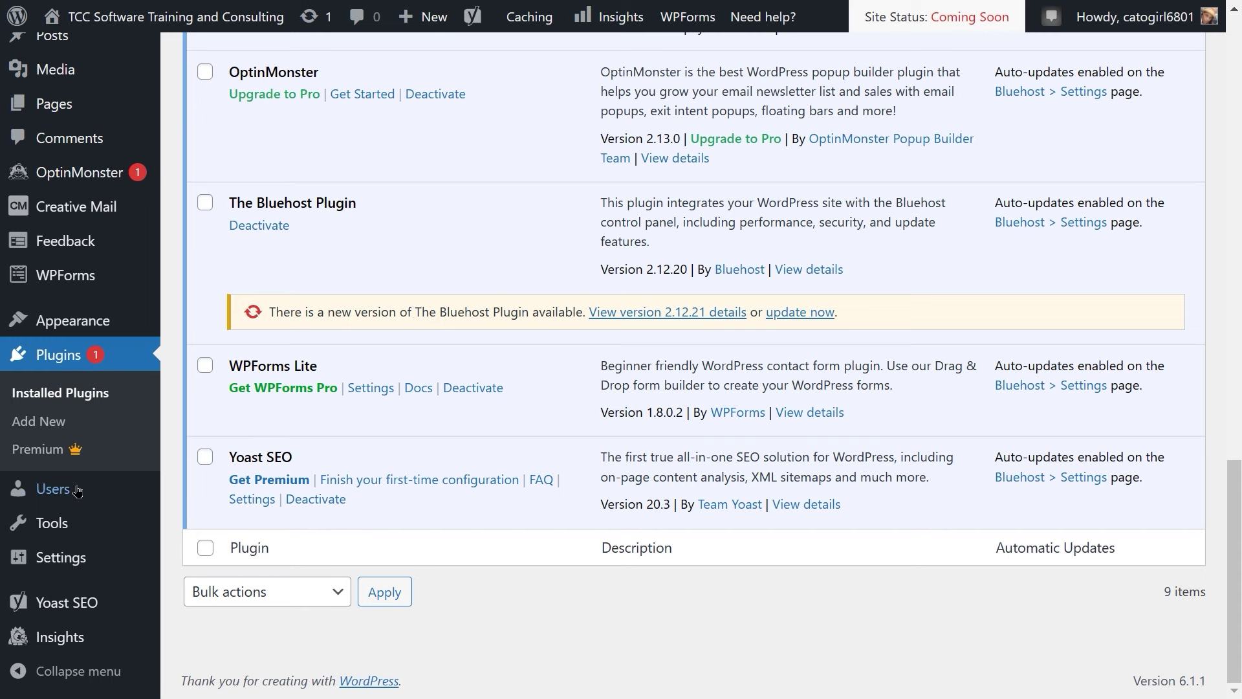
Step: Examine the sub-entries of Users, Tools and Settings in the admin navigation
mouse_move(75, 505)
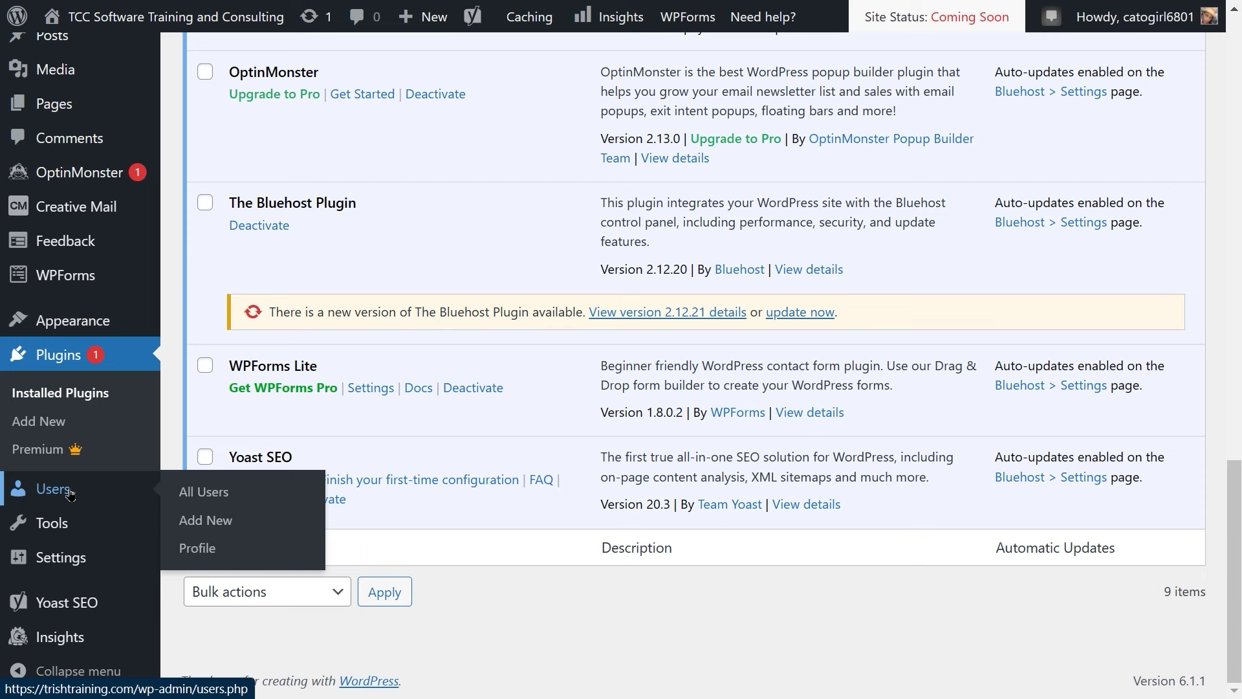
mouse_move(67, 527)
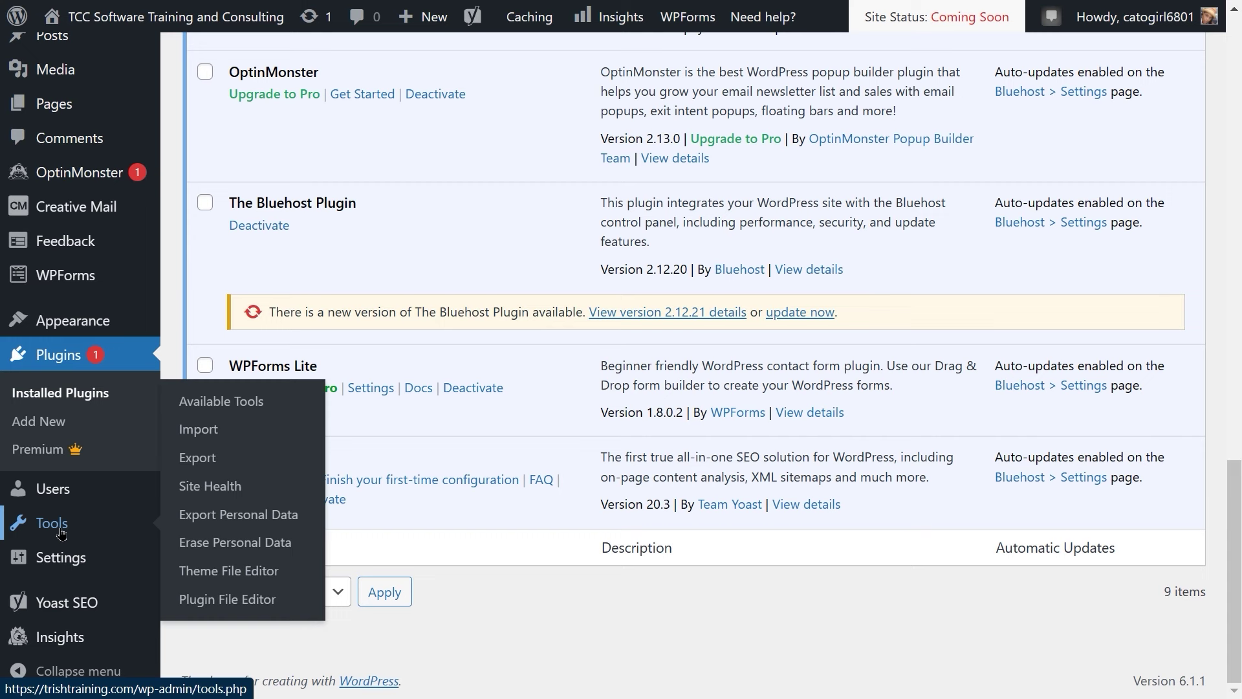
mouse_move(63, 557)
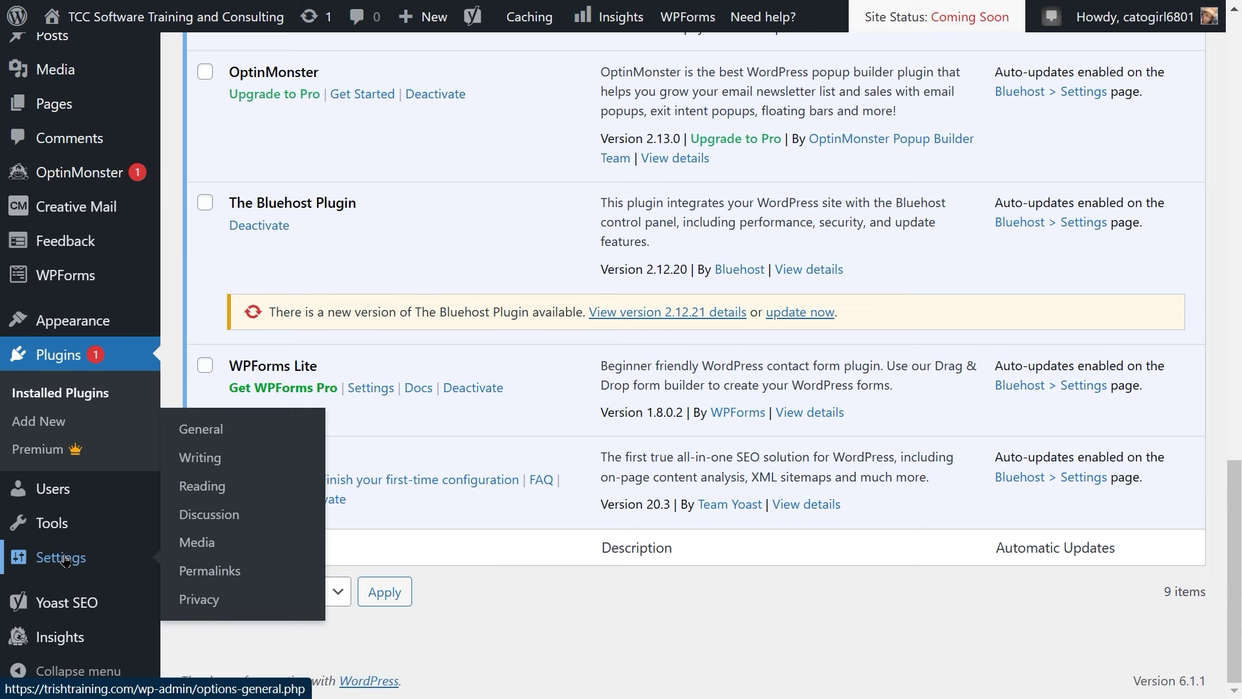
Step: Open the General Settings and set the site's timezone to Los Angeles
click(64, 558)
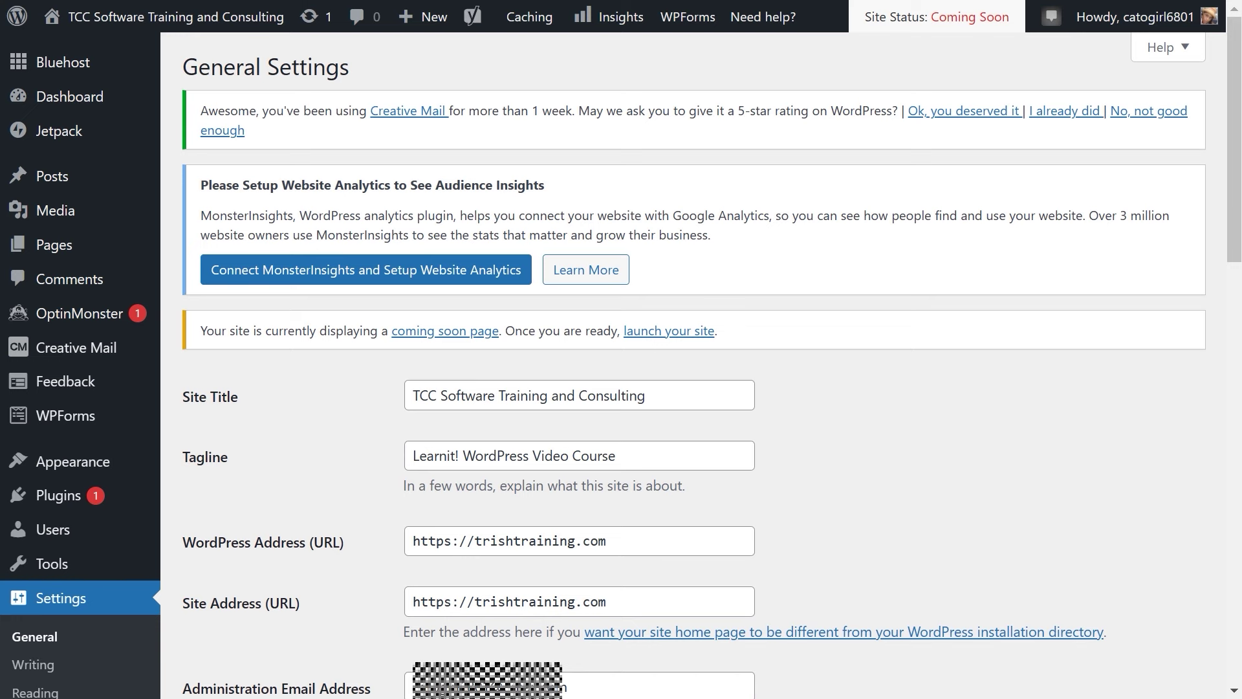
scroll(694, 362, down, 10)
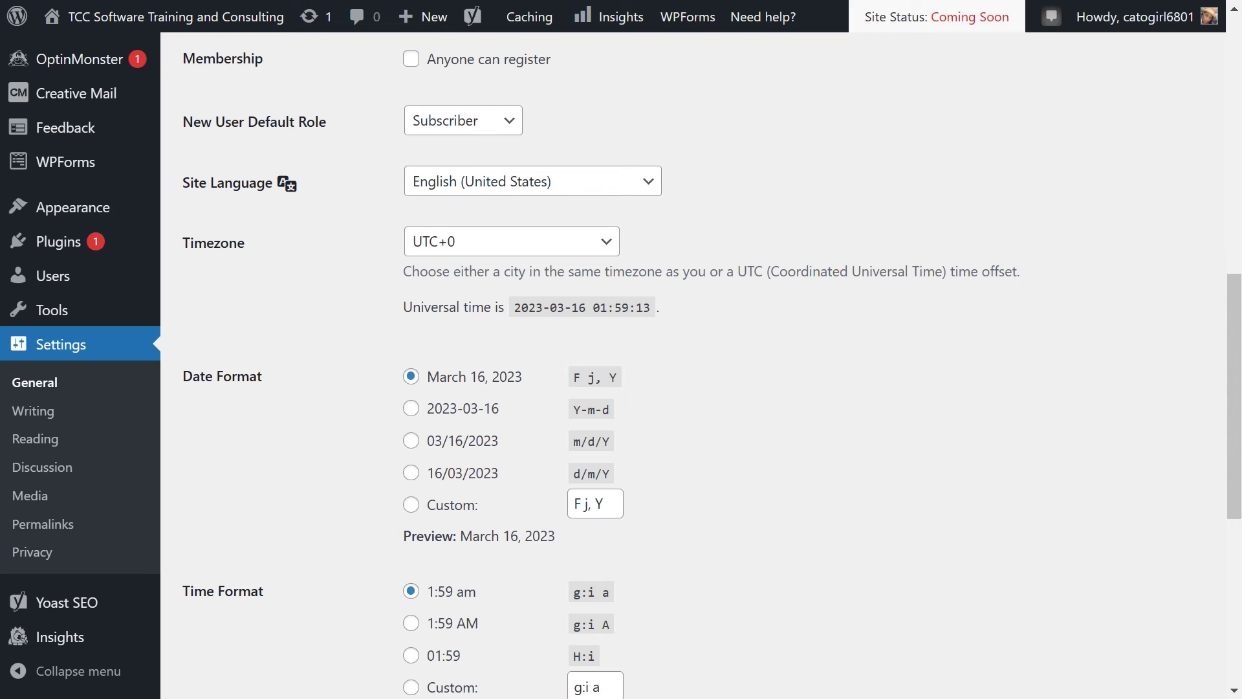
click(606, 249)
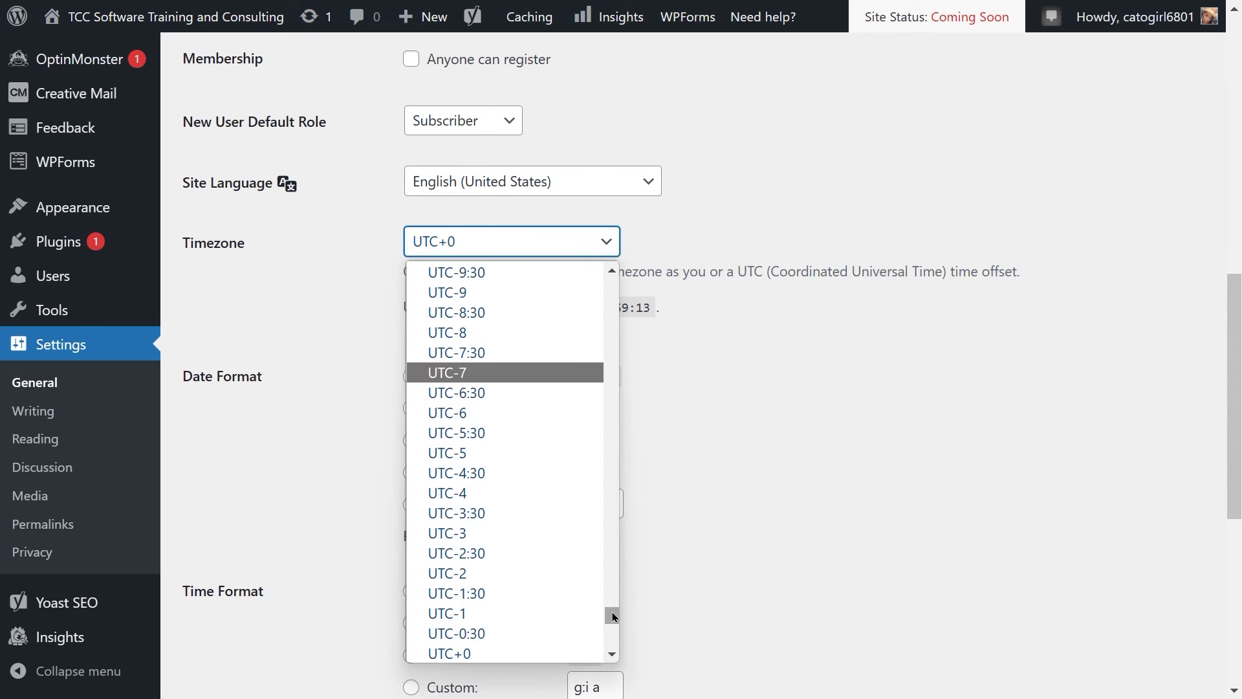
drag(612, 616, 628, 347)
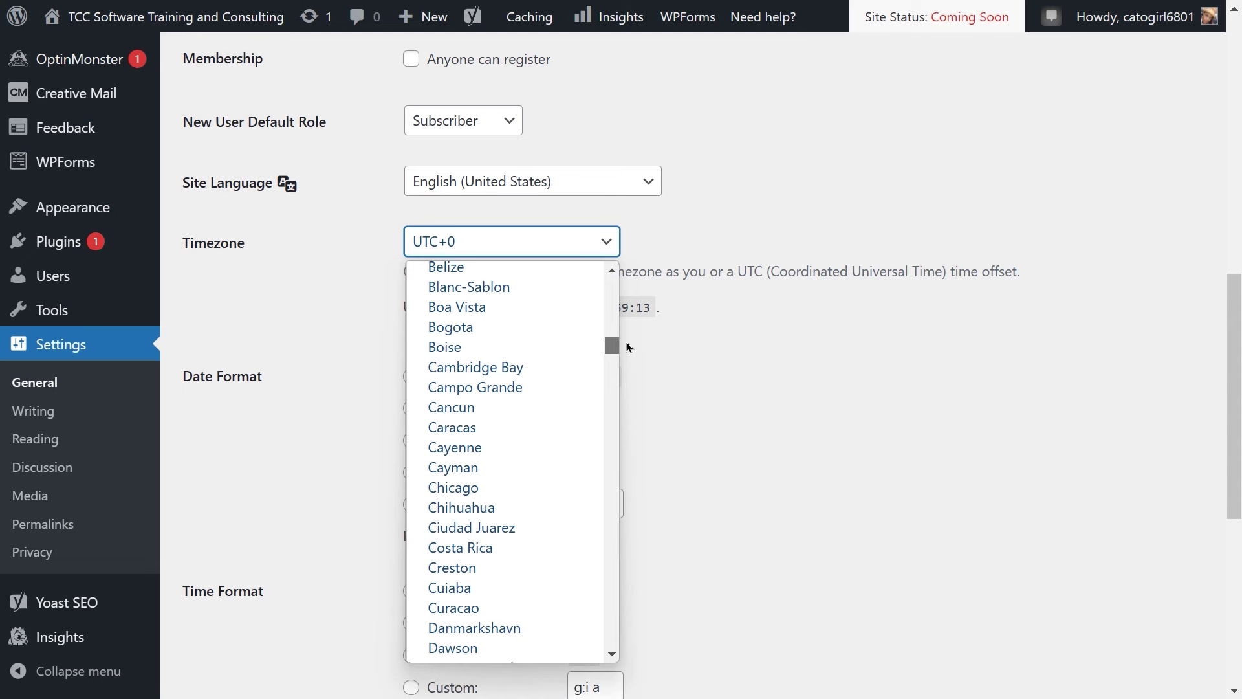
text(lo)
key(Return)
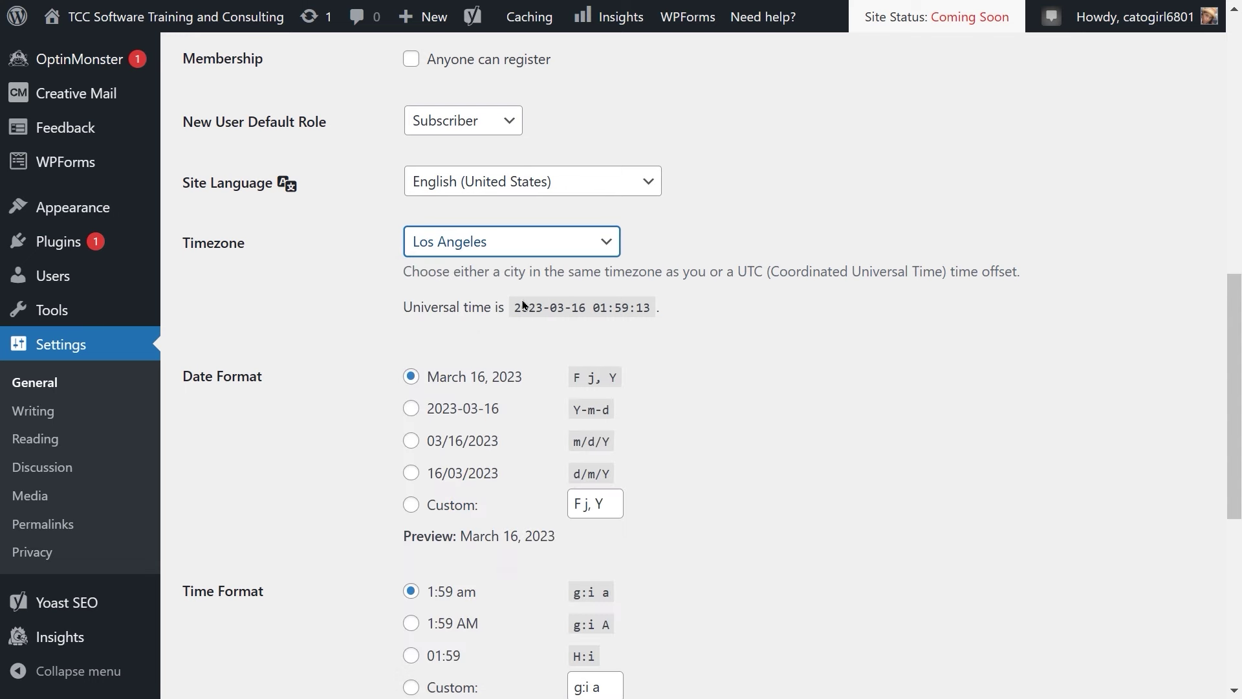
Step: Set the week to start on Sunday and save the changes to the General Settings
scroll(649, 504, down, 3)
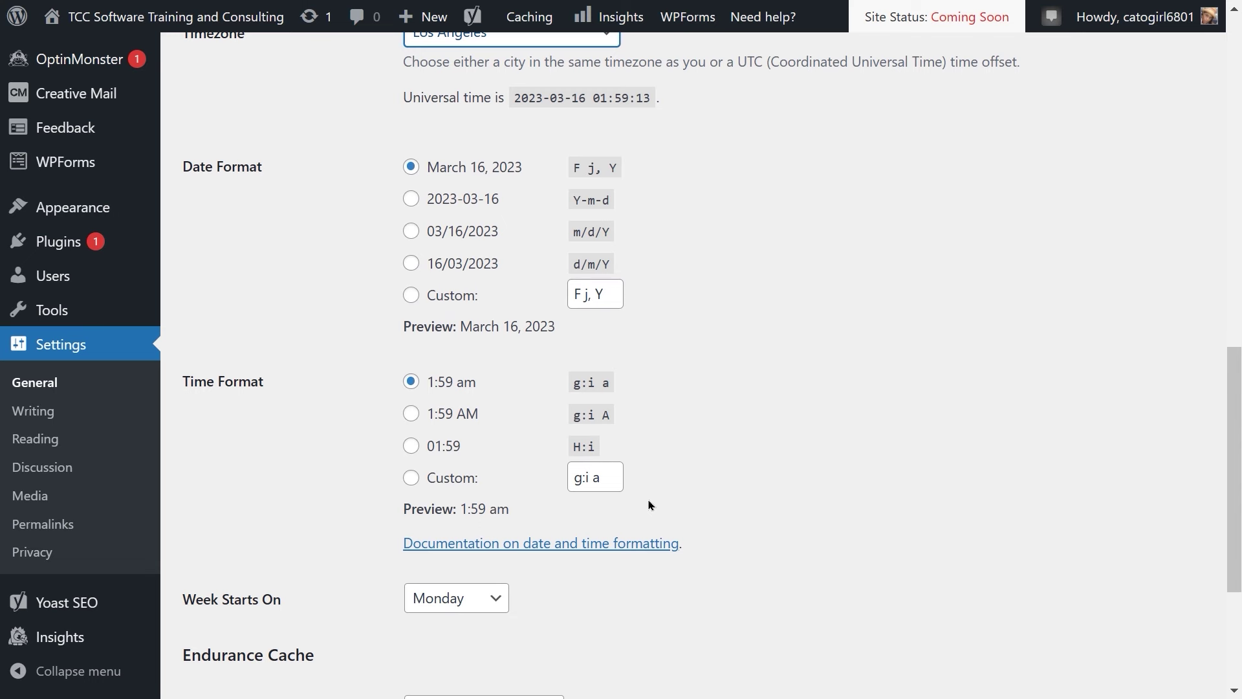
scroll(649, 505, down, 1)
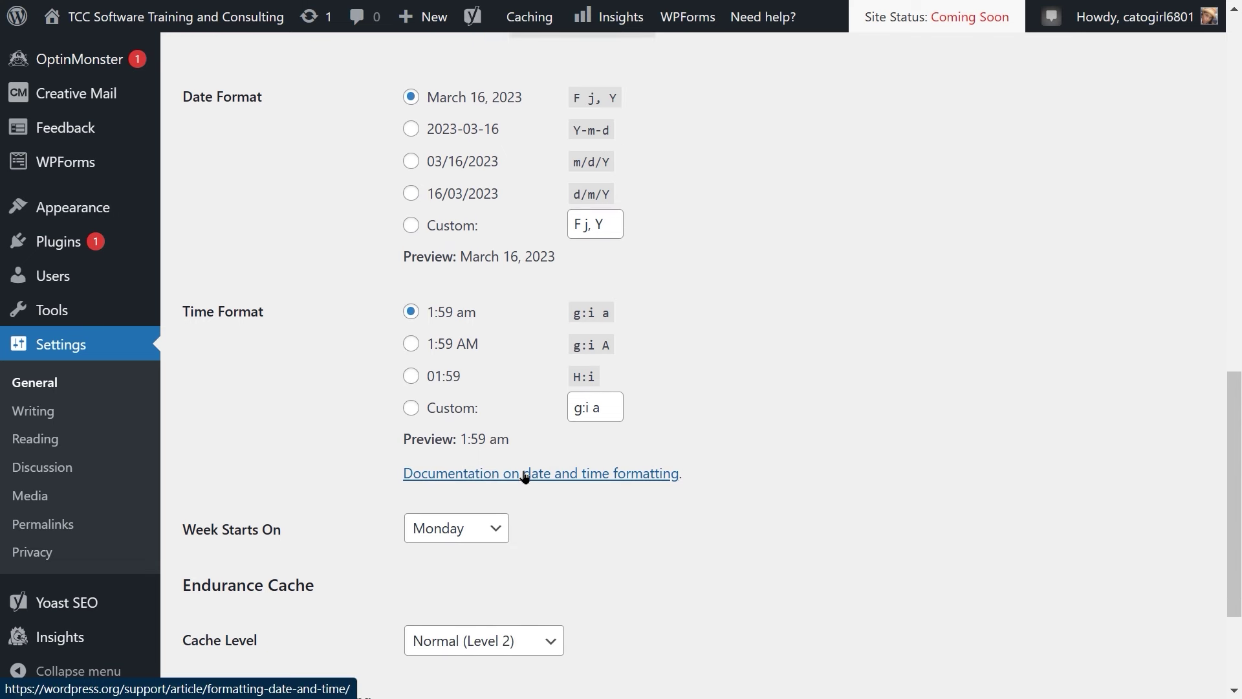
scroll(728, 453, down, 1)
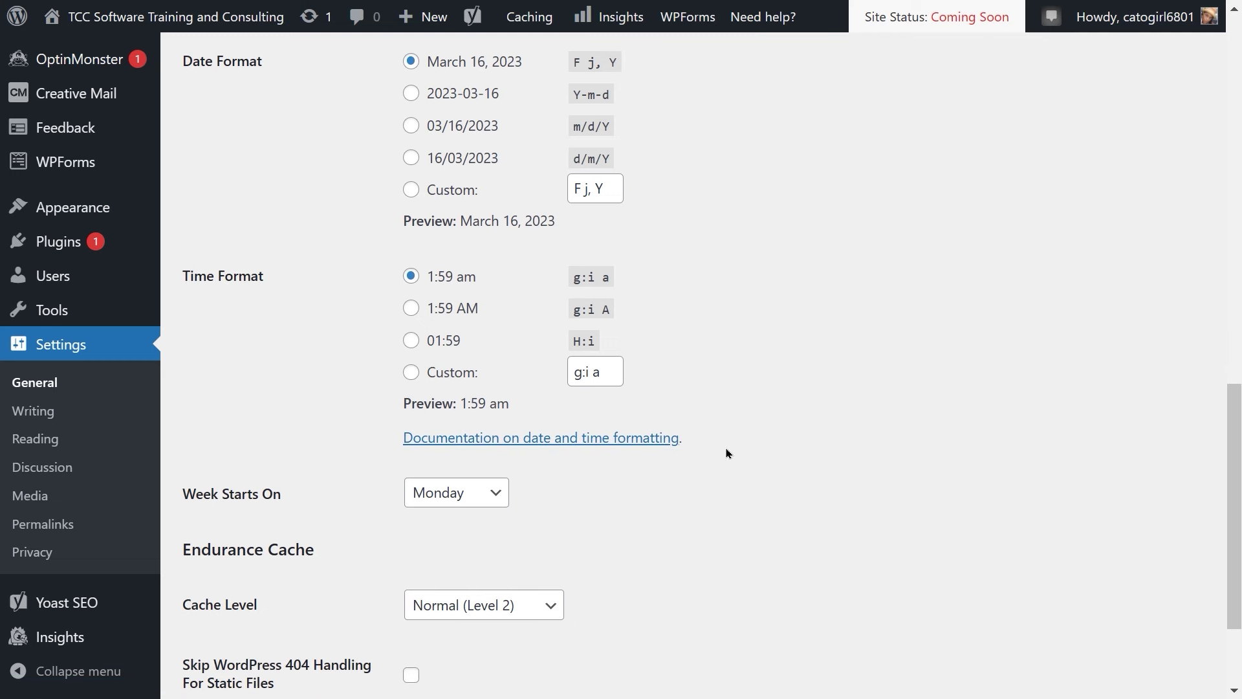
scroll(728, 454, down, 1)
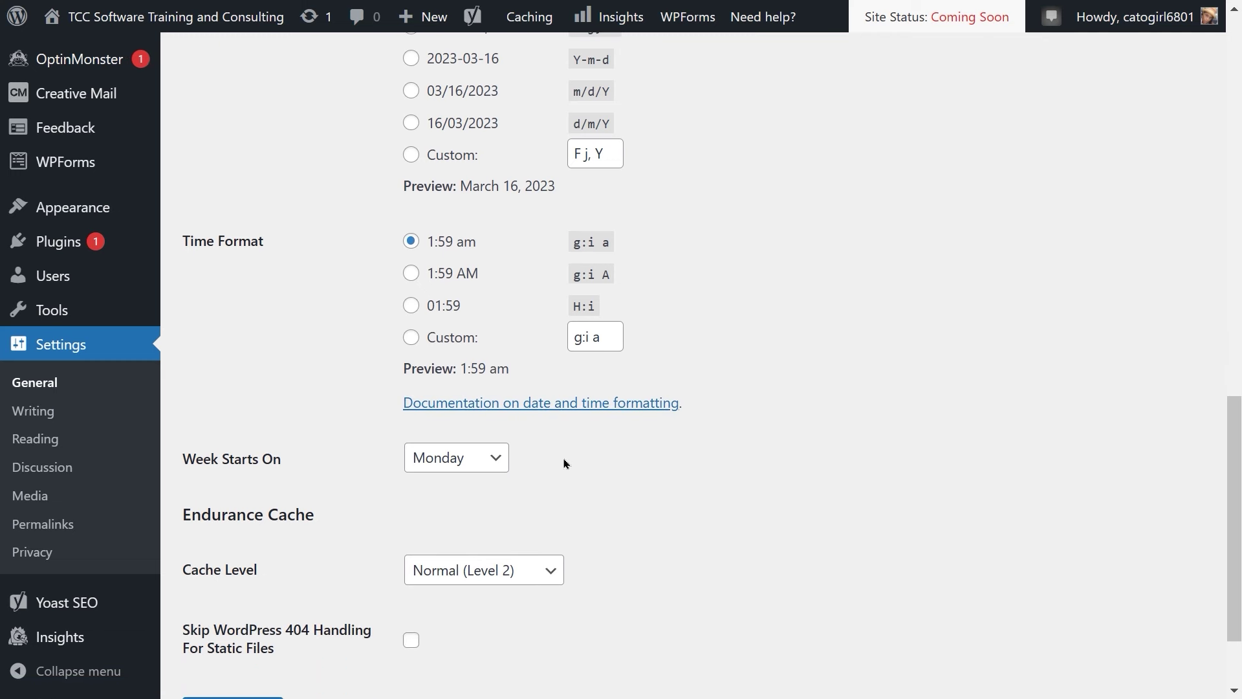
click(490, 461)
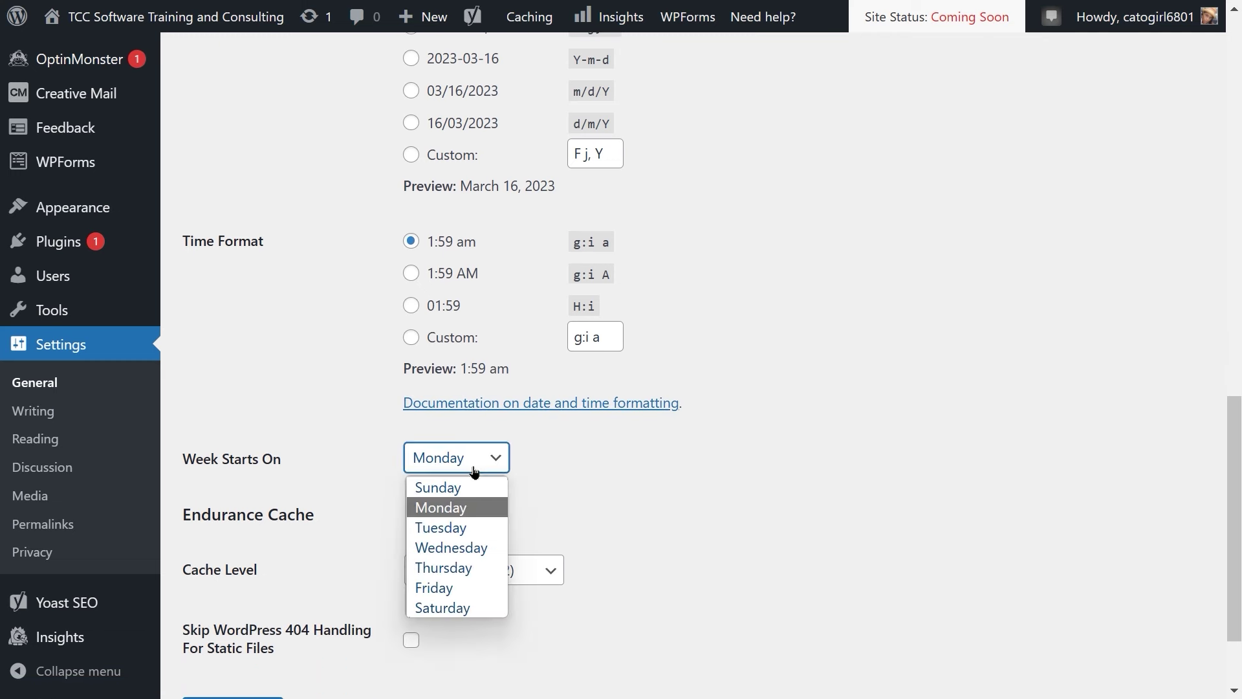
click(463, 487)
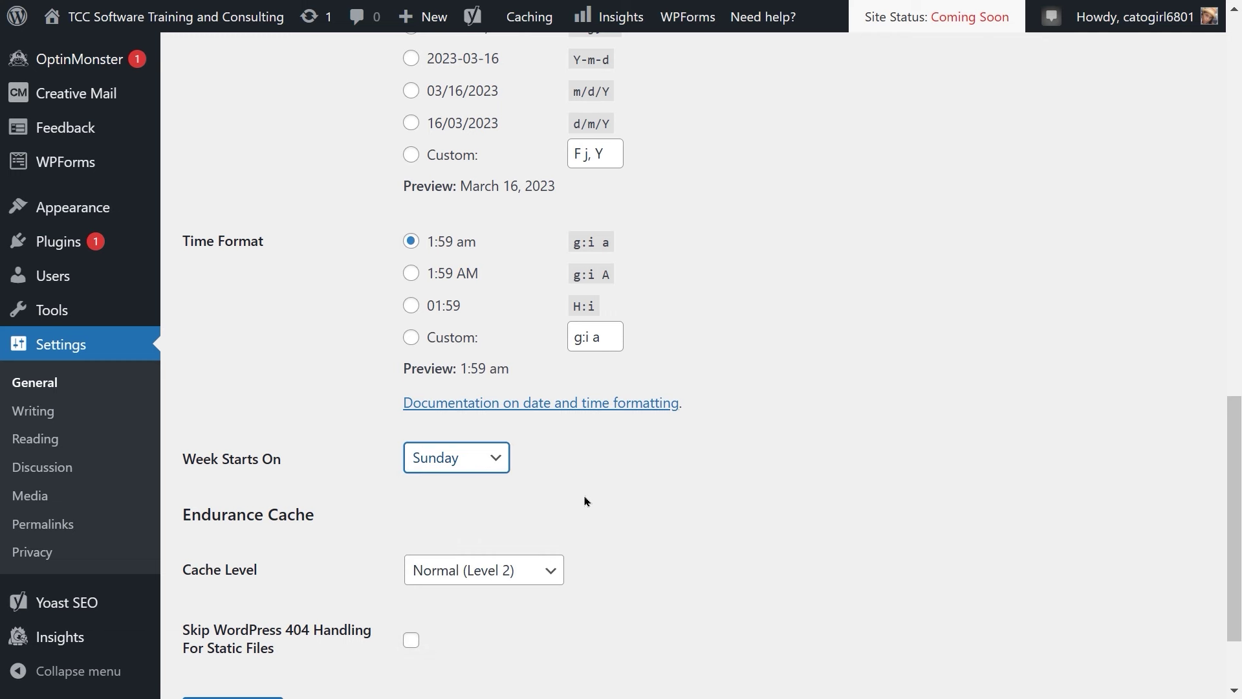
scroll(586, 502, down, 1)
scroll(586, 501, down, 2)
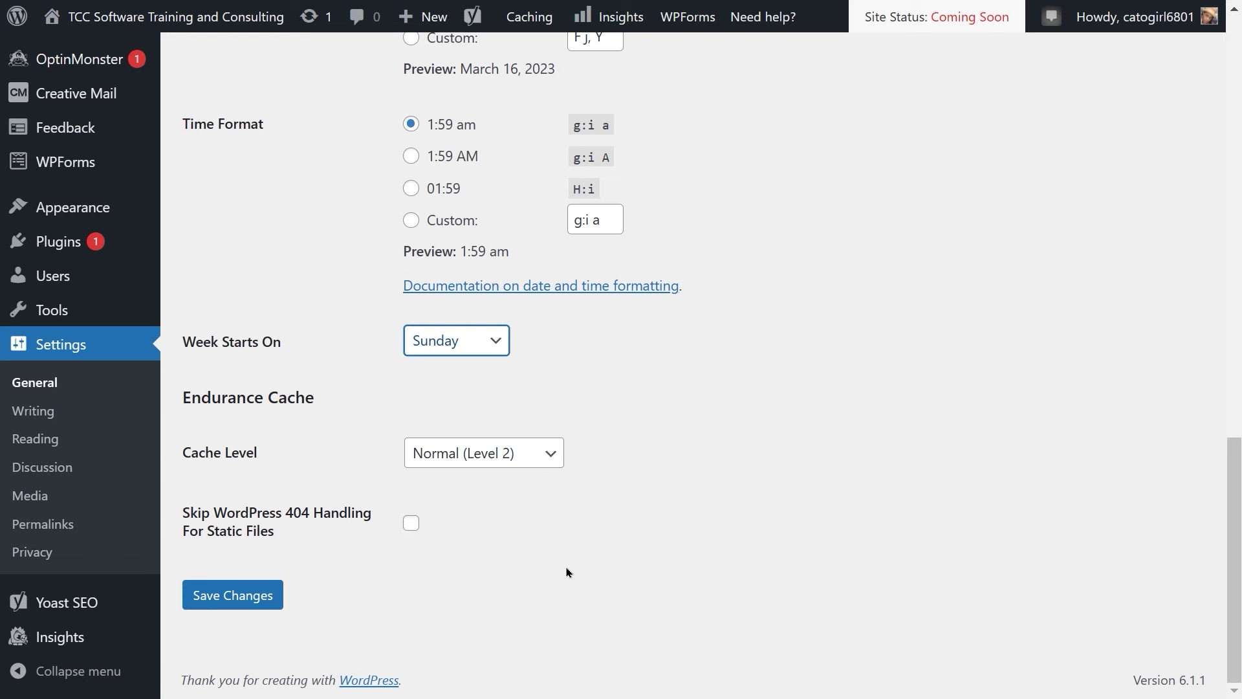
click(256, 596)
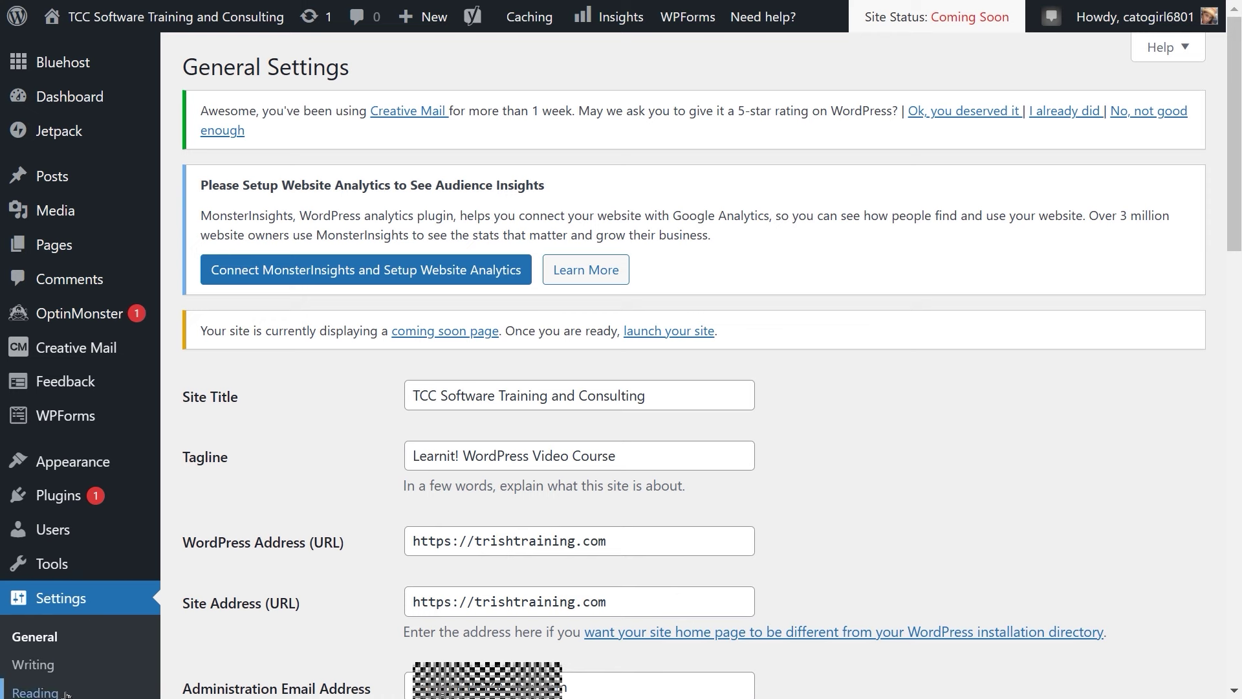
Step: Open the Writing Settings and check the available options for the default post category and default post format
click(51, 670)
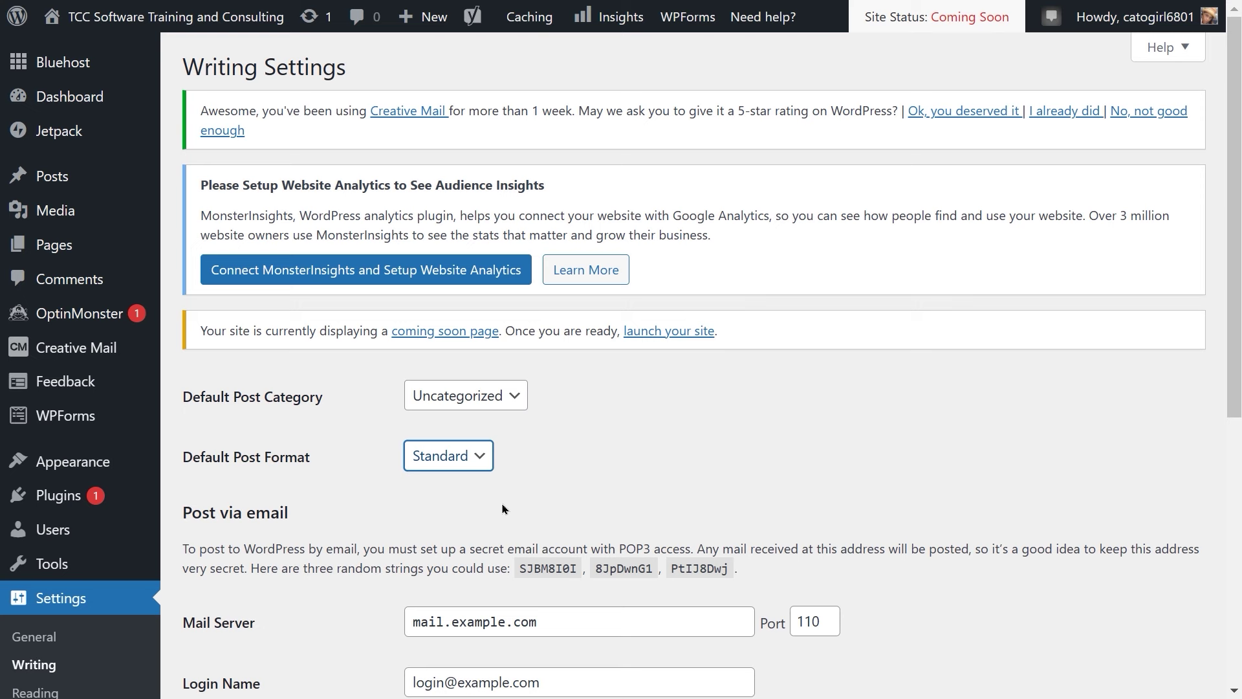
click(509, 401)
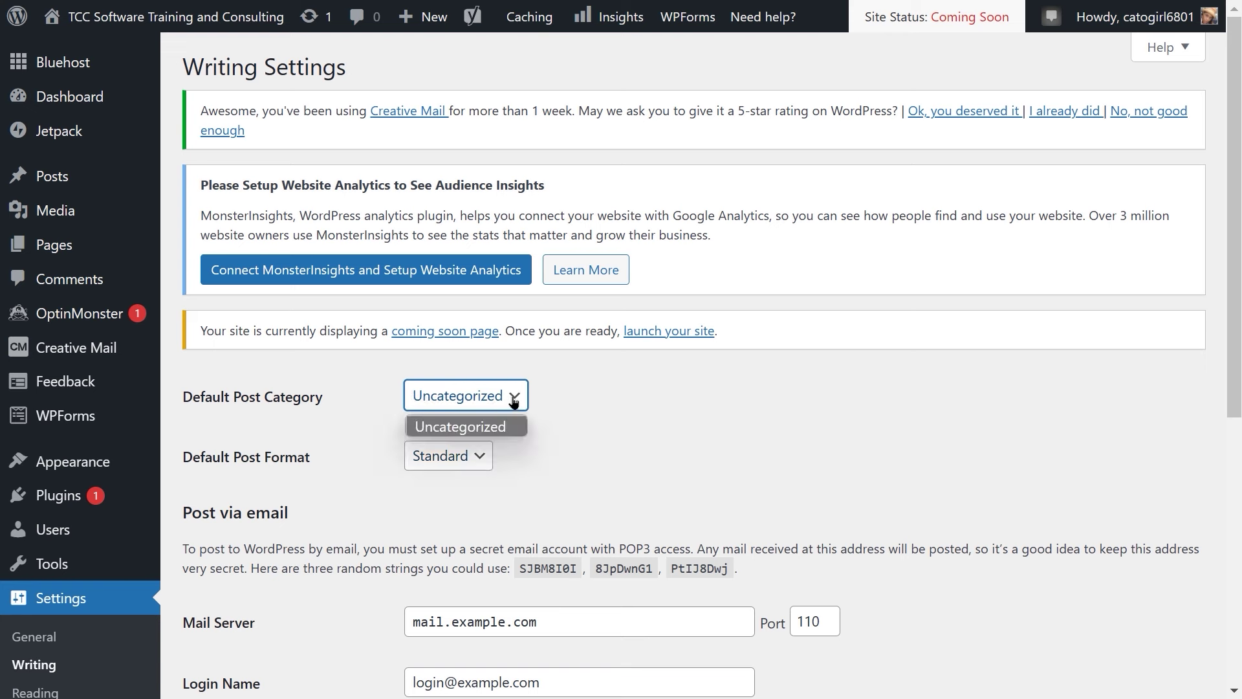
click(512, 401)
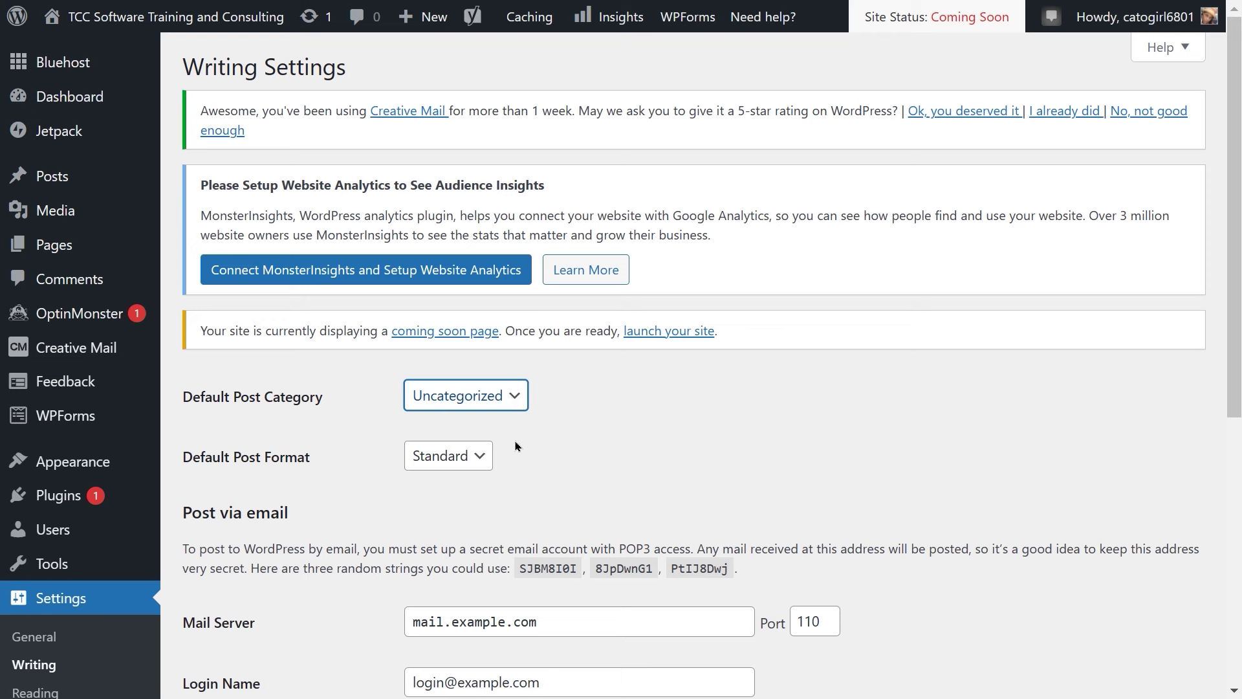
click(480, 457)
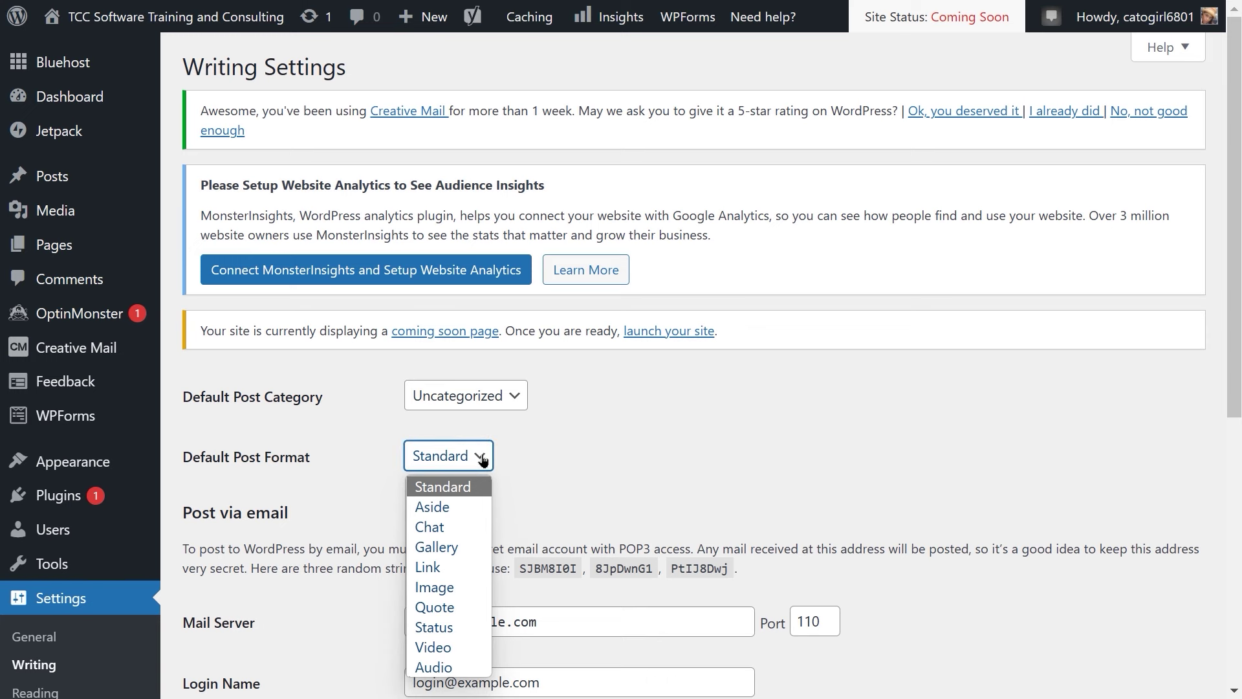
click(602, 489)
Step: Review the post-via-email and Update Services sections of the Writing Settings
scroll(592, 492, down, 2)
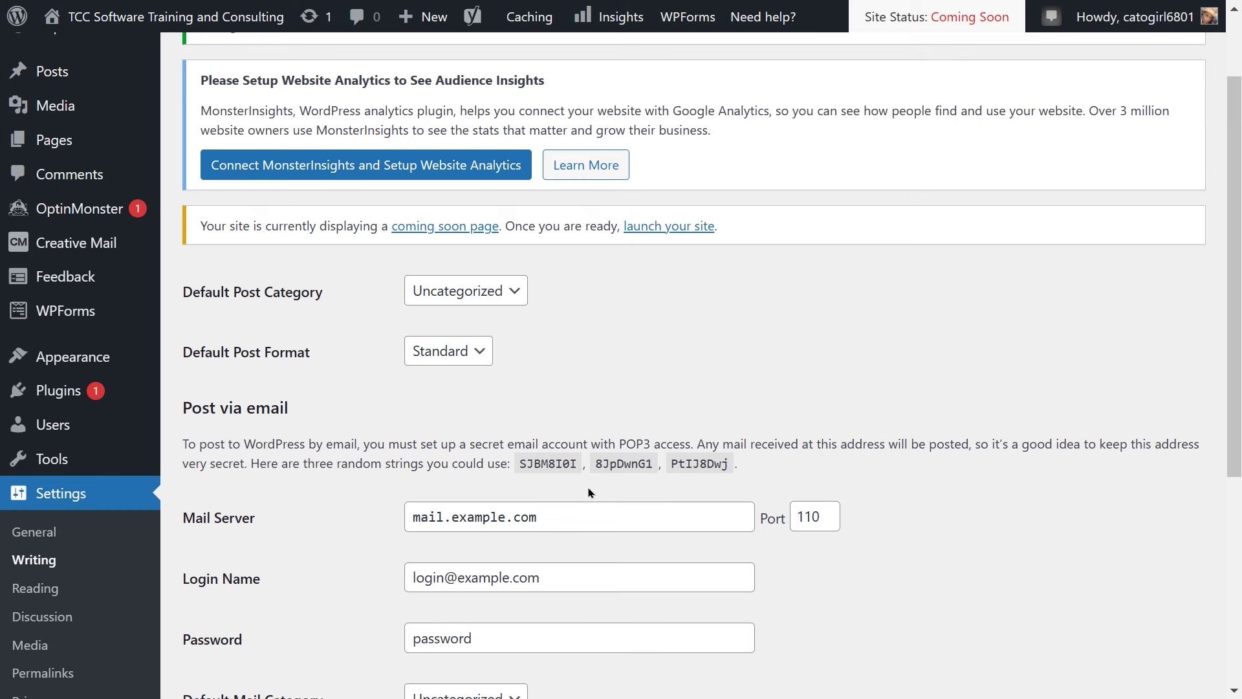
scroll(335, 498, down, 1)
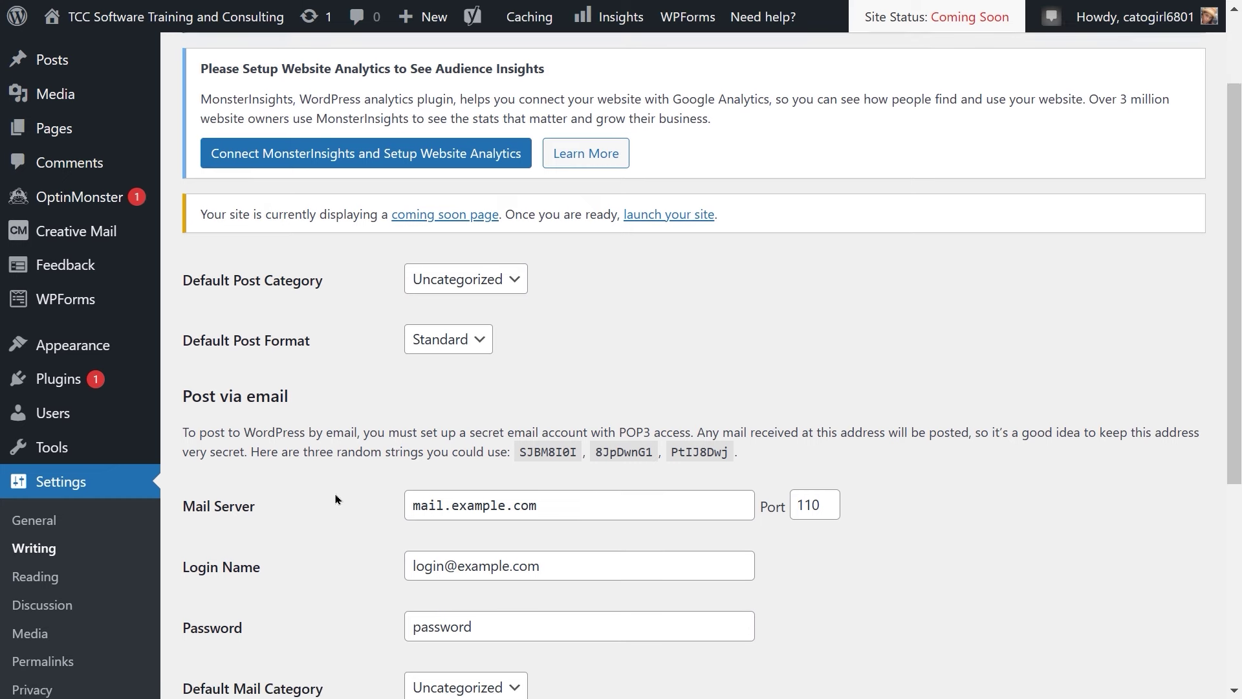
scroll(336, 499, down, 1)
scroll(335, 498, down, 5)
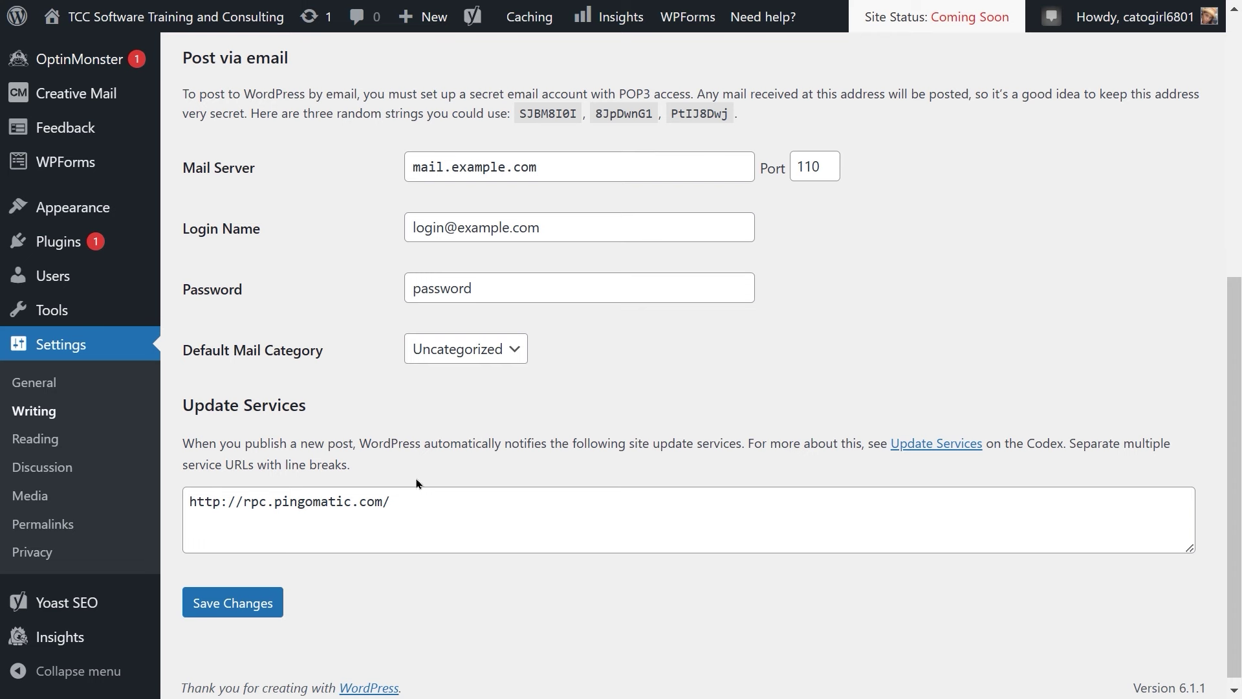
Step: Open the Reading Settings and review the homepage display, post and feed limits, and search engine visibility options
click(62, 441)
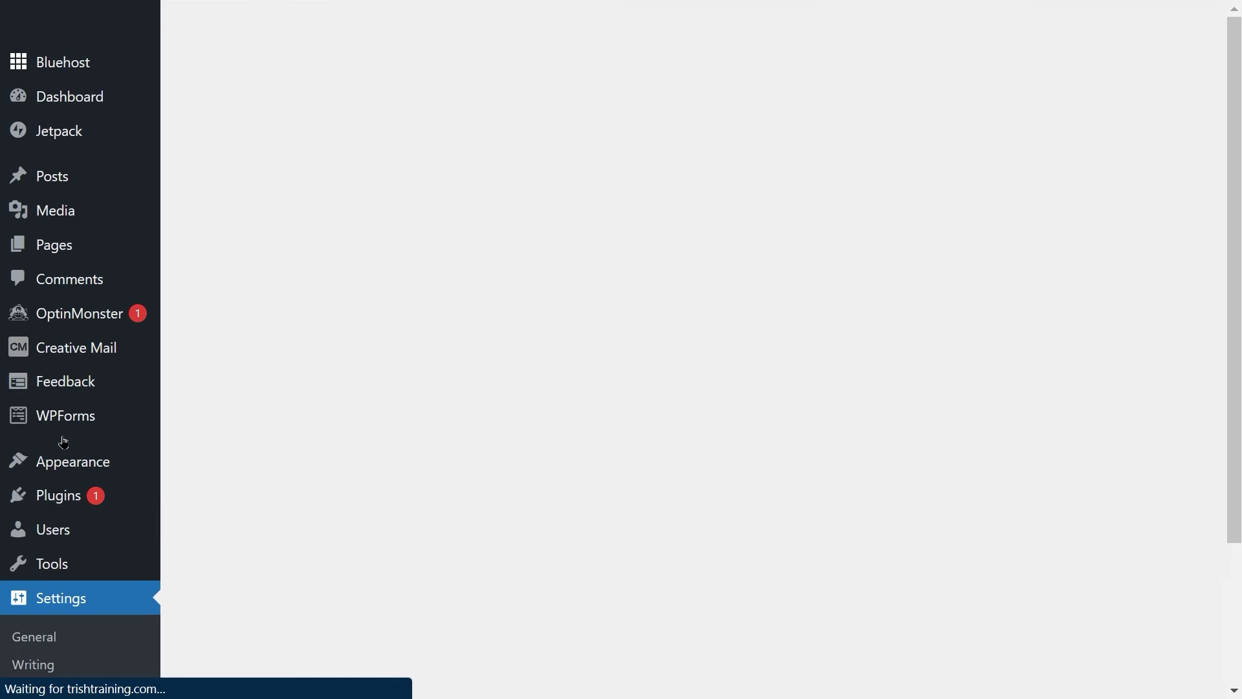
scroll(505, 390, down, 2)
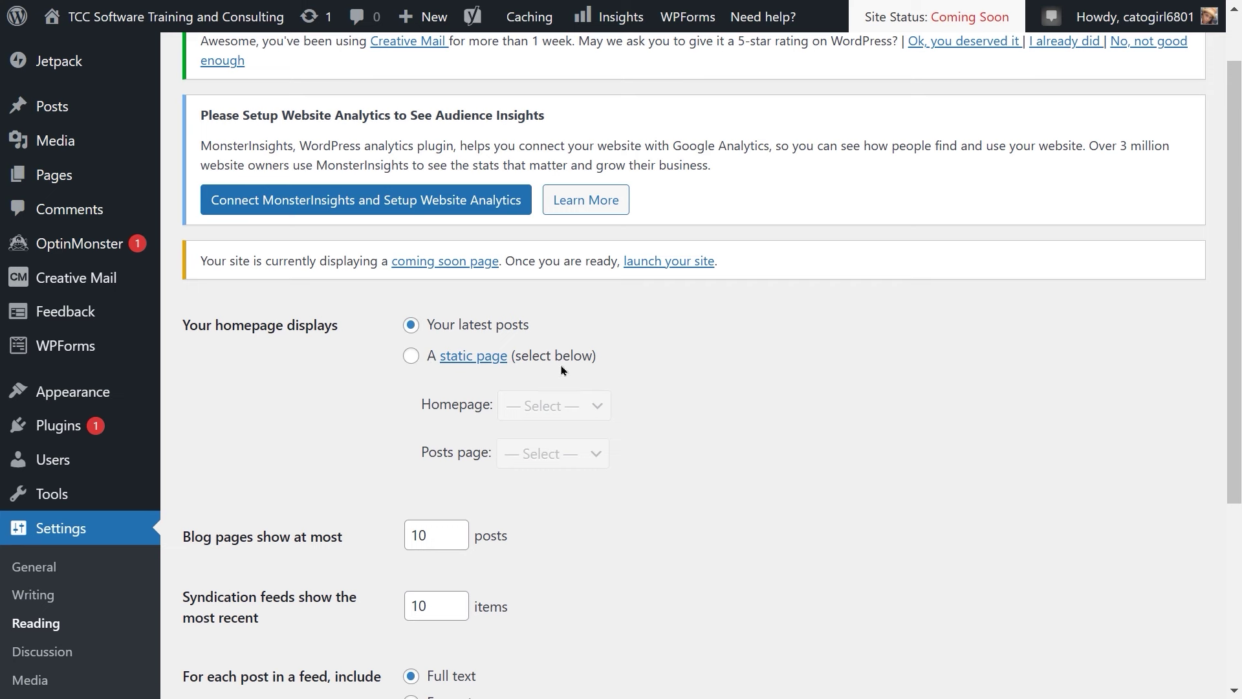
scroll(604, 417, down, 2)
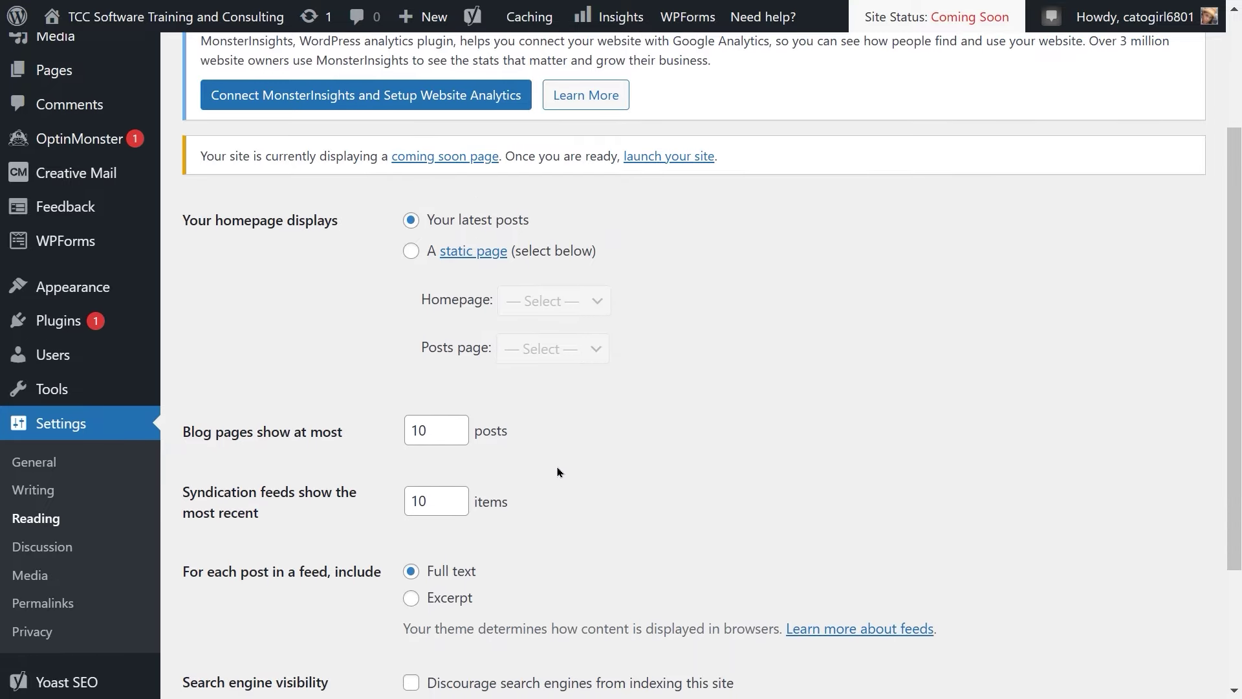
scroll(559, 472, down, 1)
scroll(559, 472, down, 1)
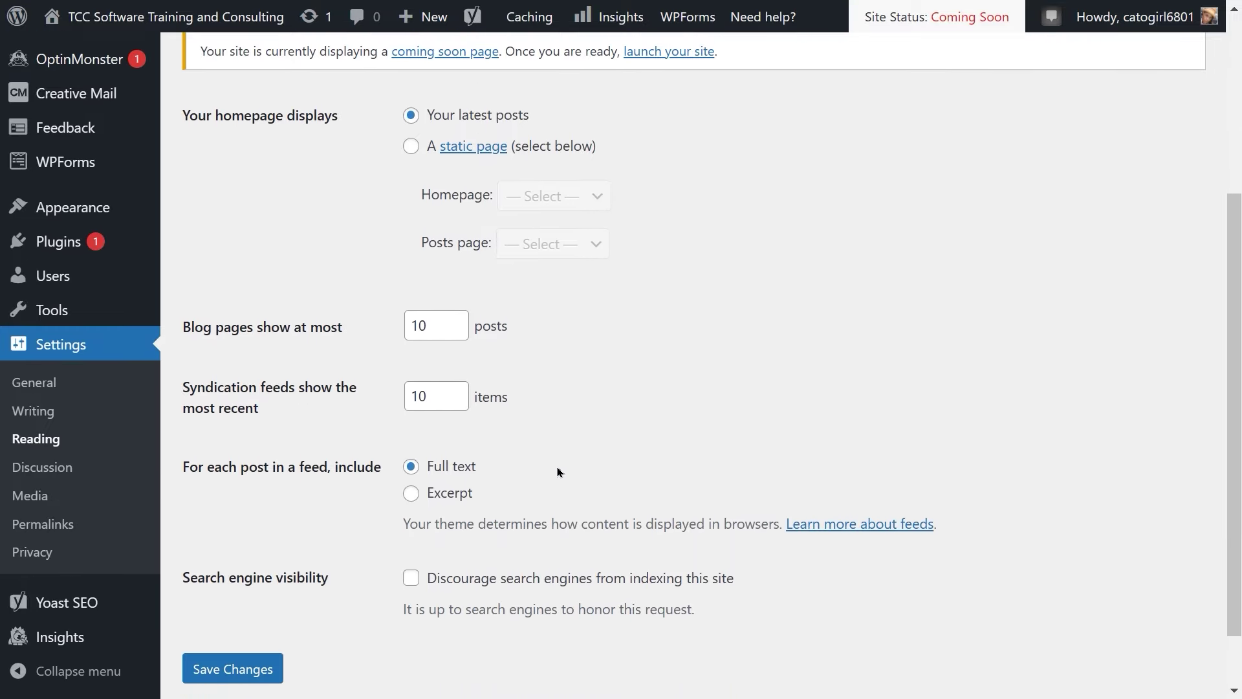
scroll(559, 471, down, 1)
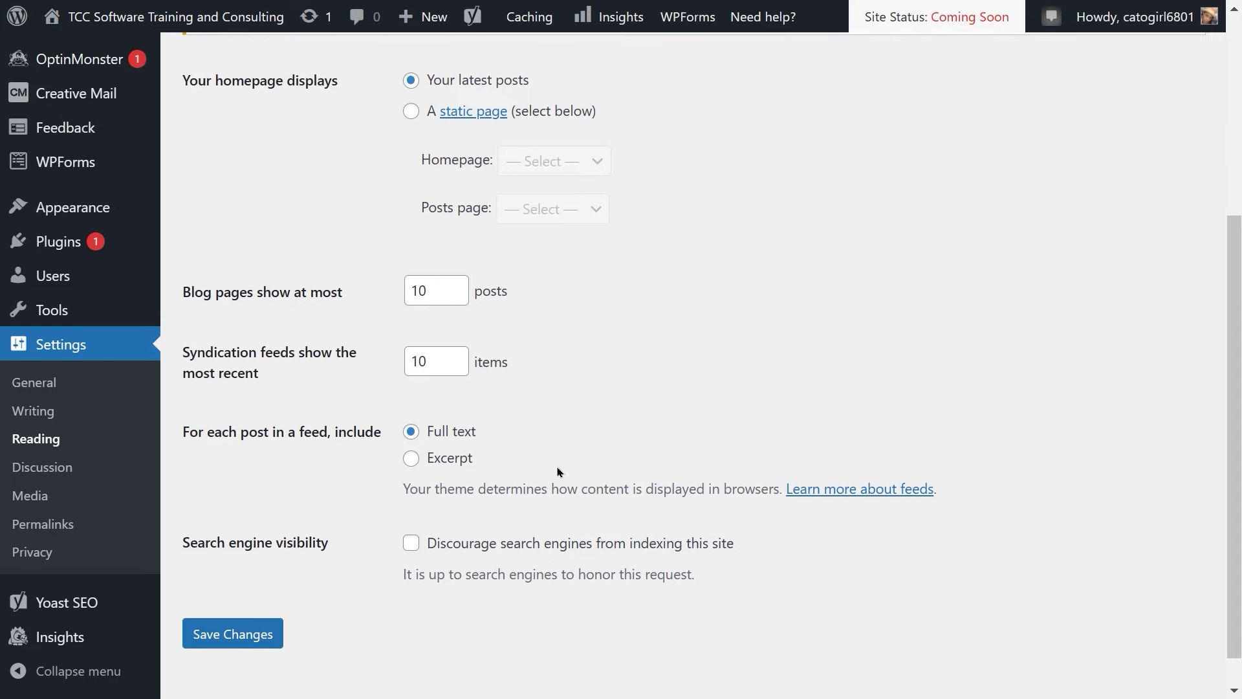
scroll(560, 471, up, 1)
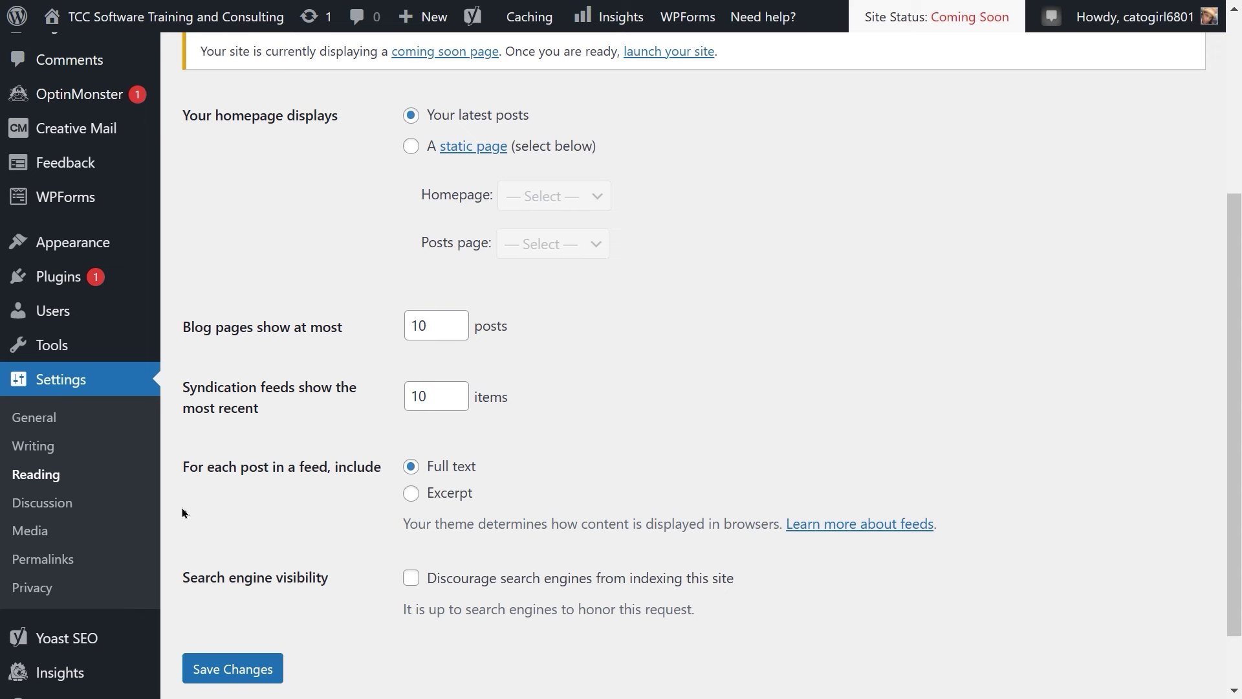
Step: Open the Discussion Settings and review the default post, comment, email notification and moderation options
click(59, 513)
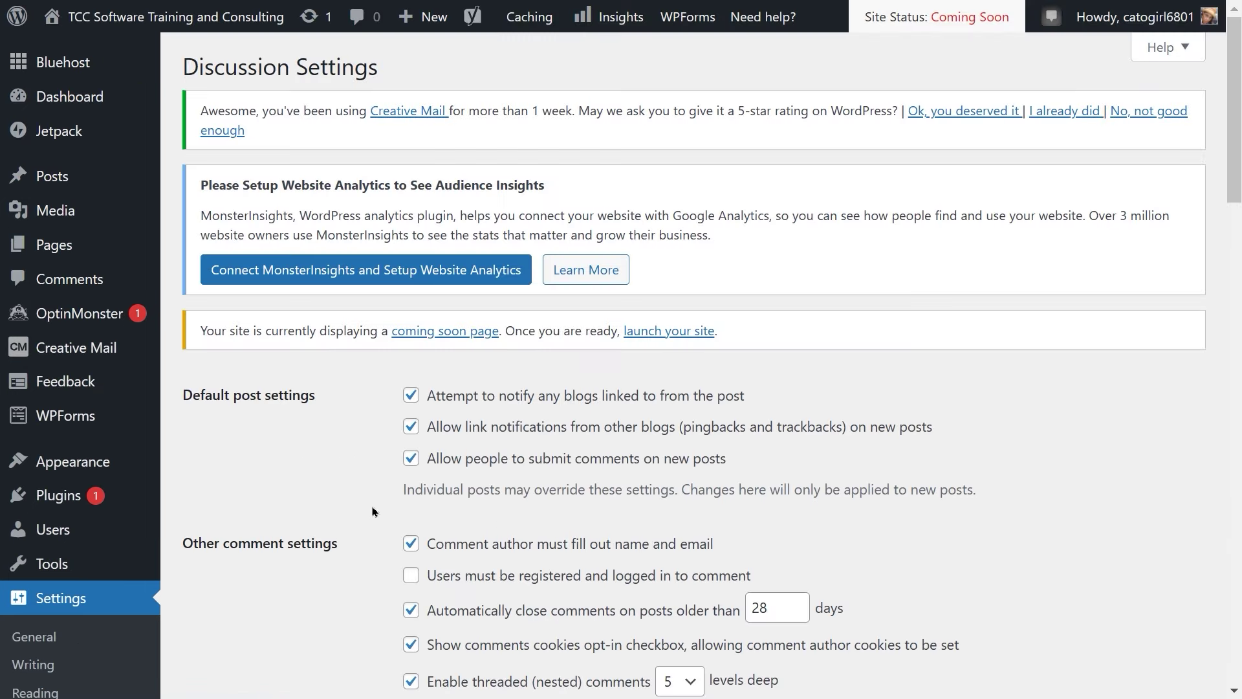
scroll(402, 508, down, 4)
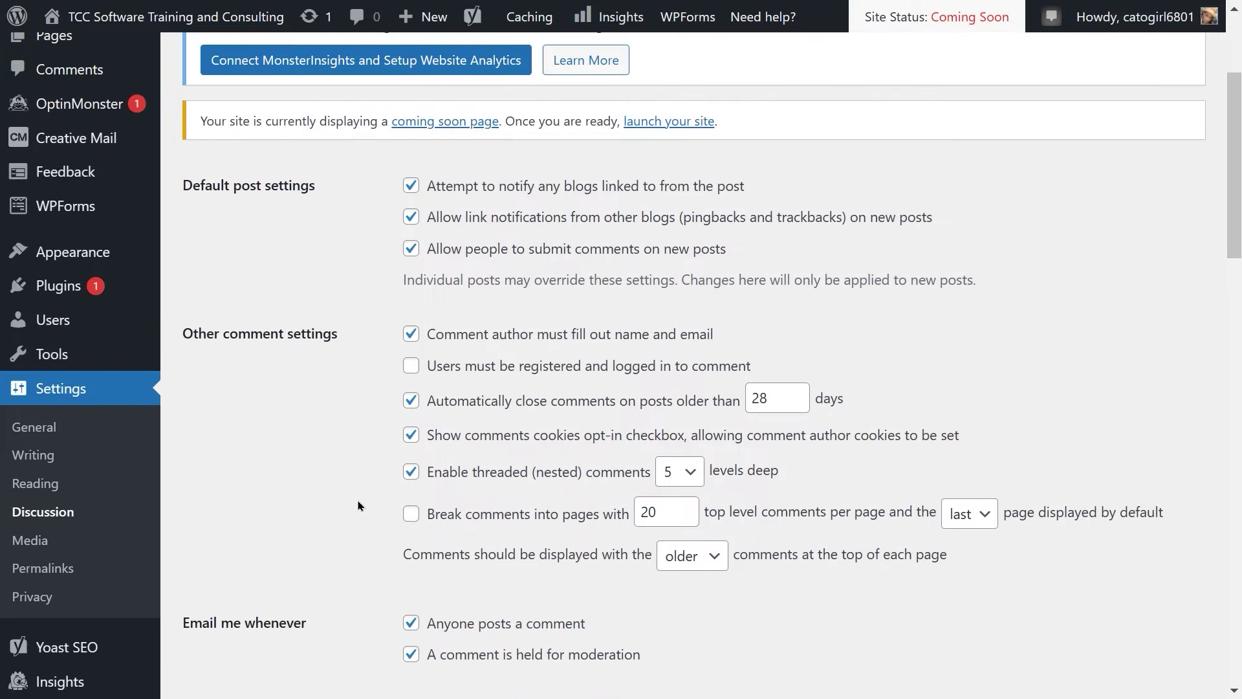
scroll(359, 505, down, 2)
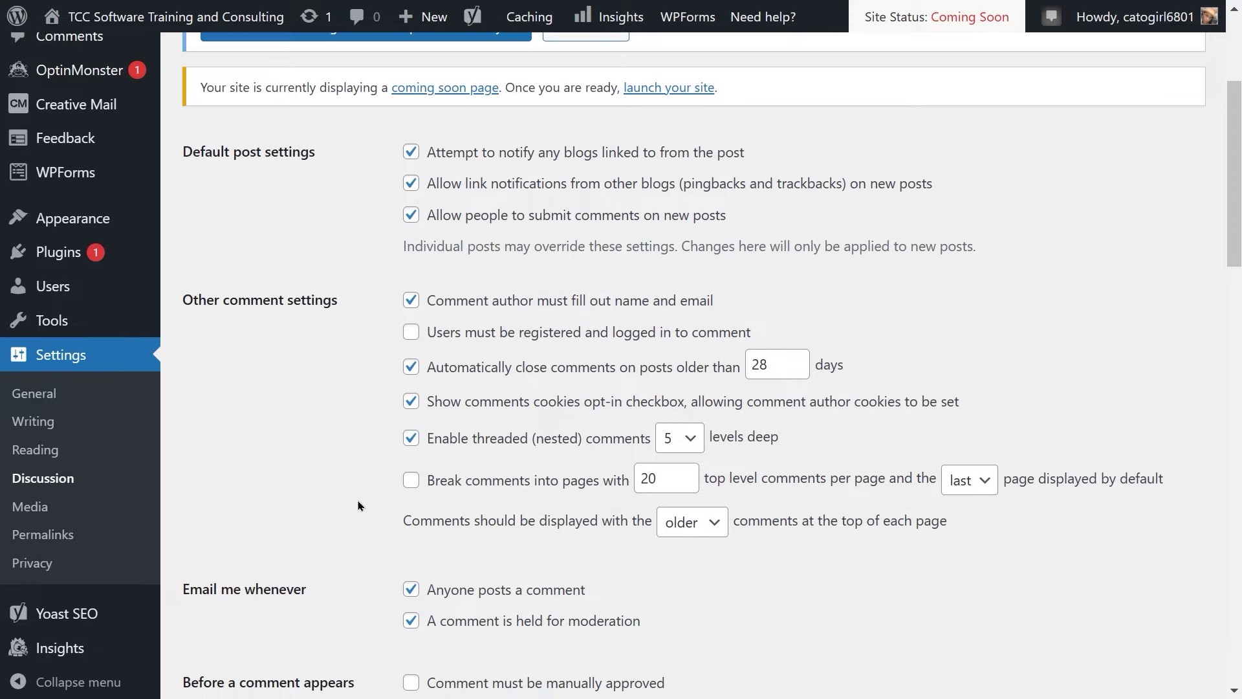
scroll(359, 505, down, 2)
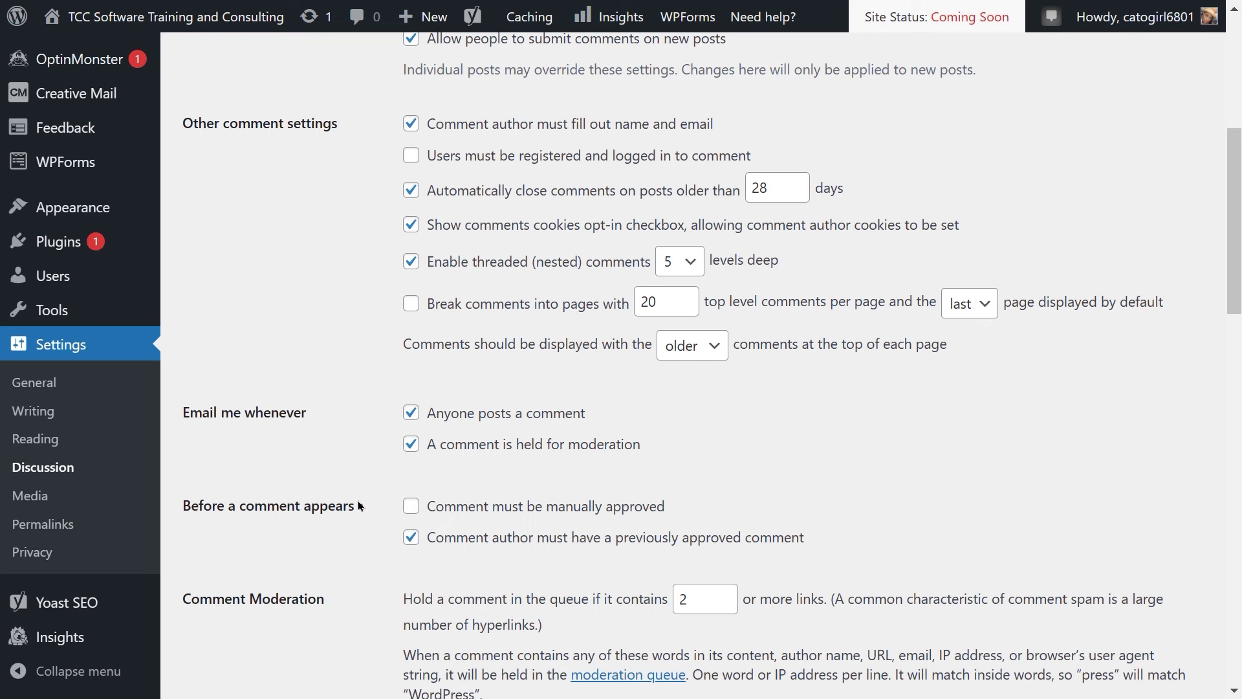
scroll(358, 505, down, 1)
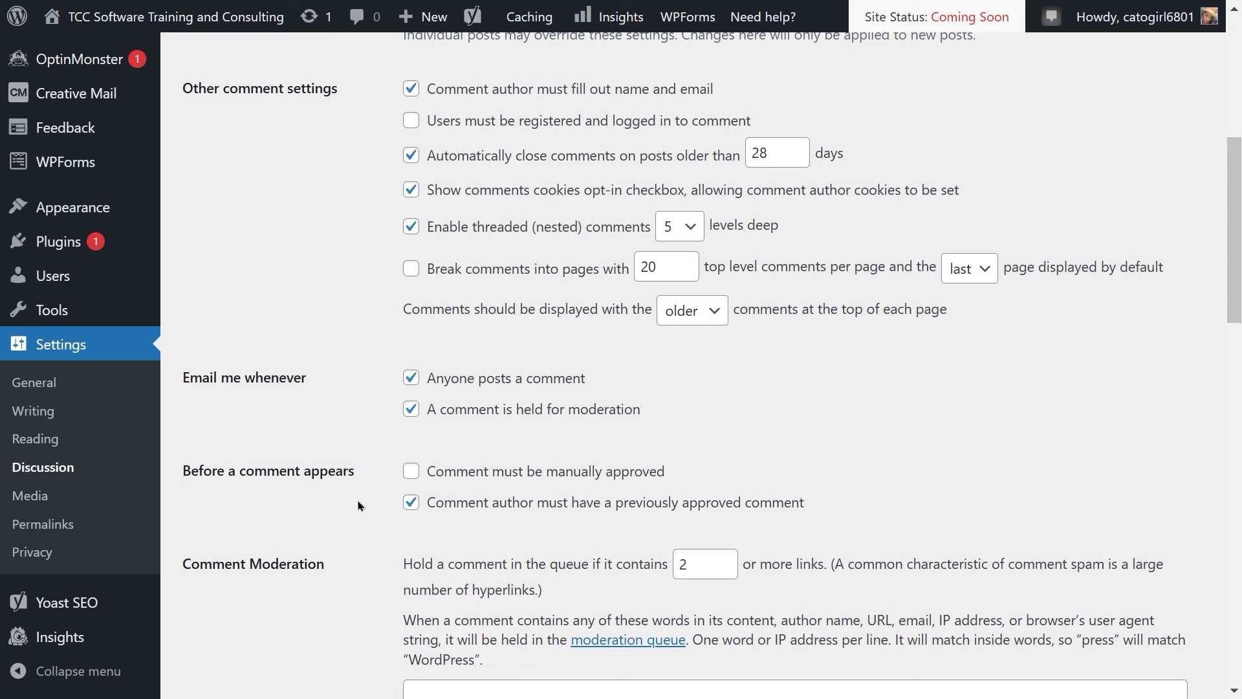
Step: Open the Media Settings and review the thumbnail, medium and large image sizes and the upload folder option
click(24, 498)
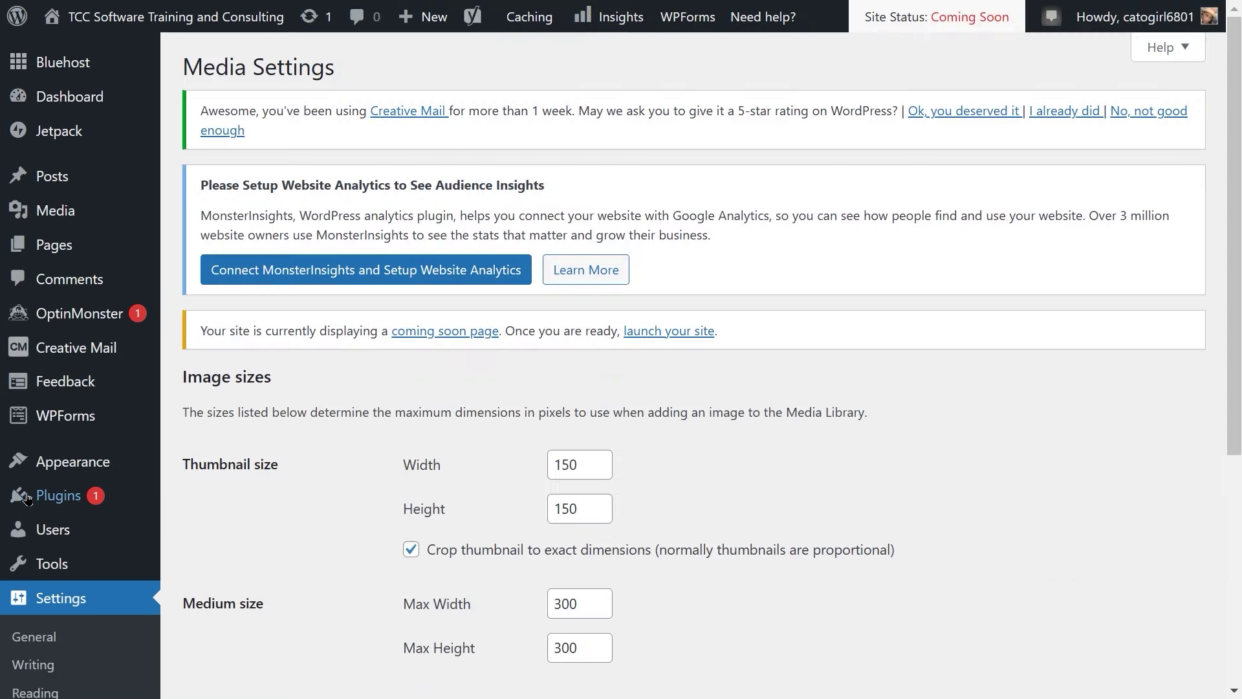
mouse_move(62, 480)
scroll(346, 412, down, 2)
scroll(346, 412, down, 2)
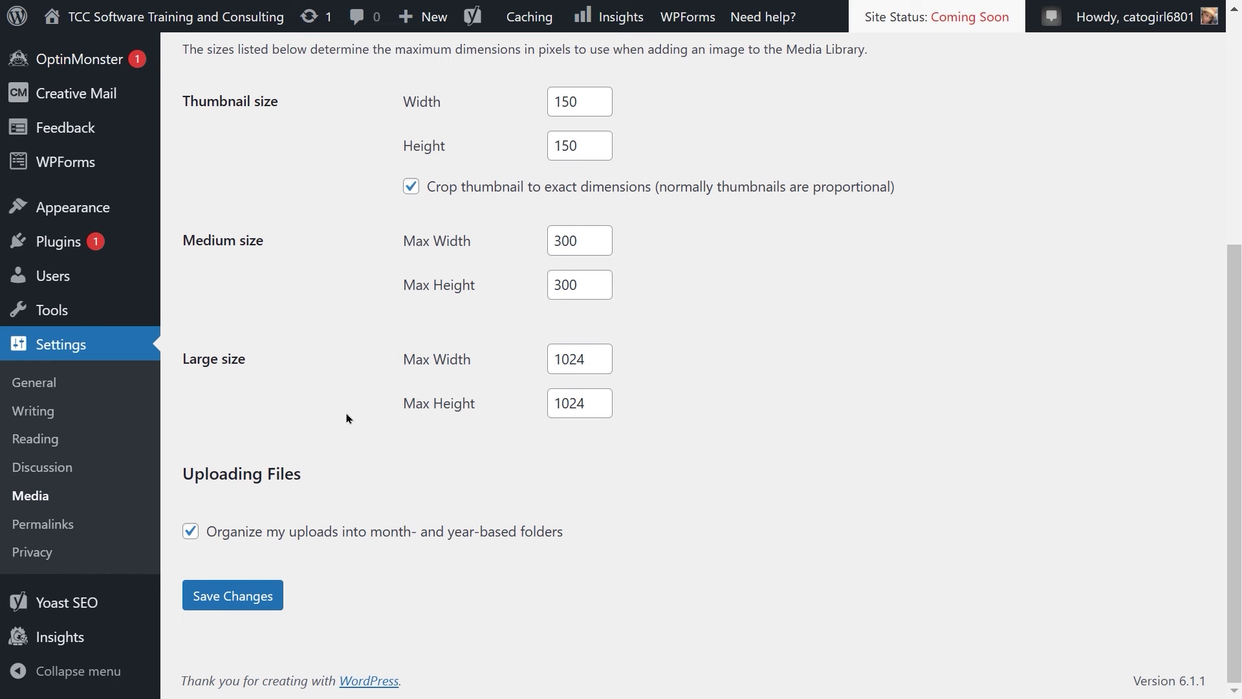
Step: Open the Permalink Settings and review the available permalink structures and tags
click(57, 529)
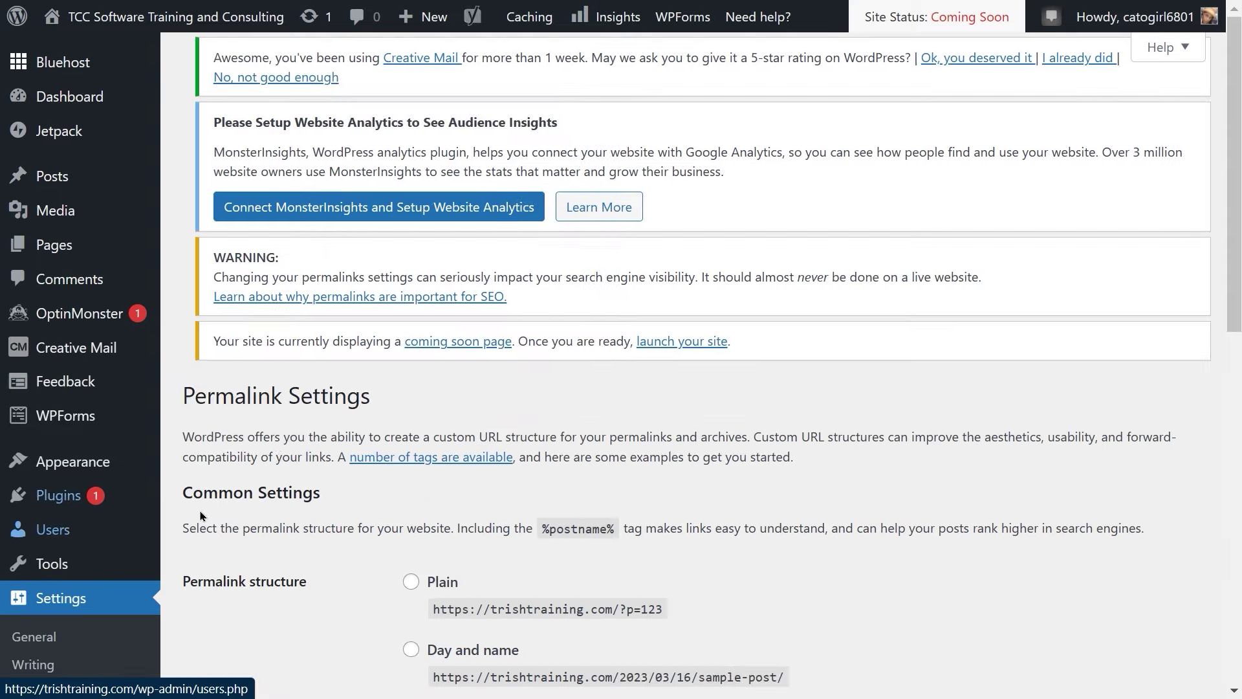
scroll(427, 458, down, 3)
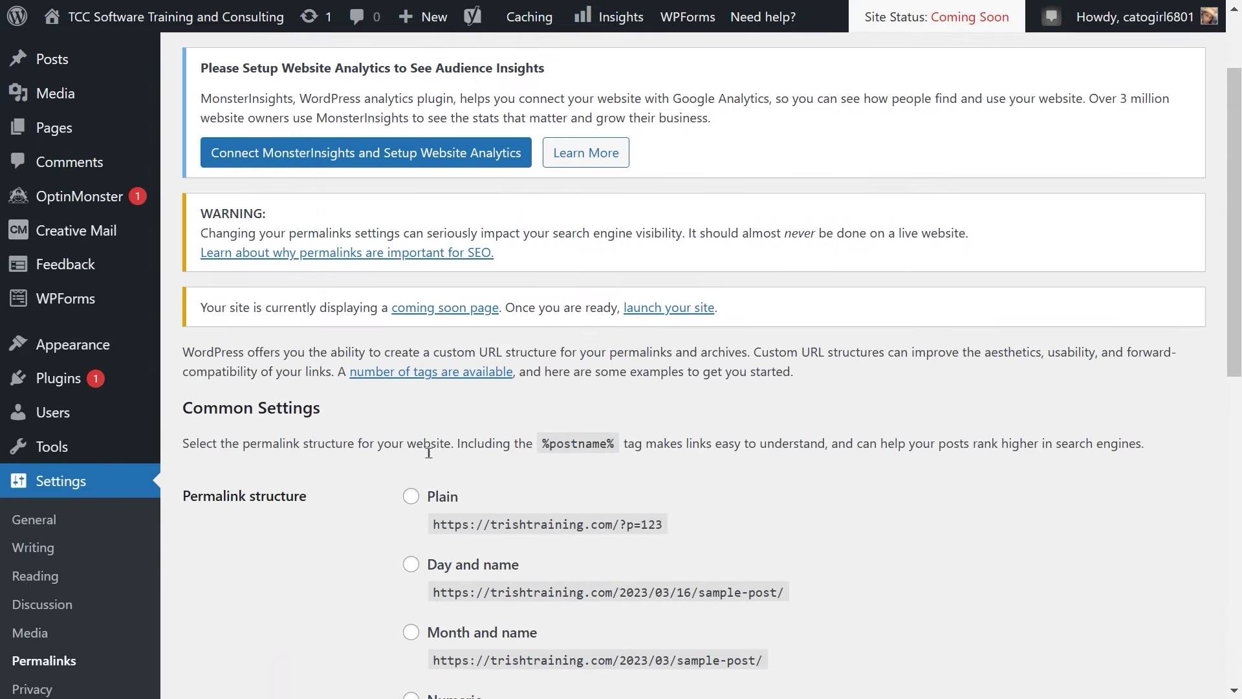
scroll(429, 453, down, 3)
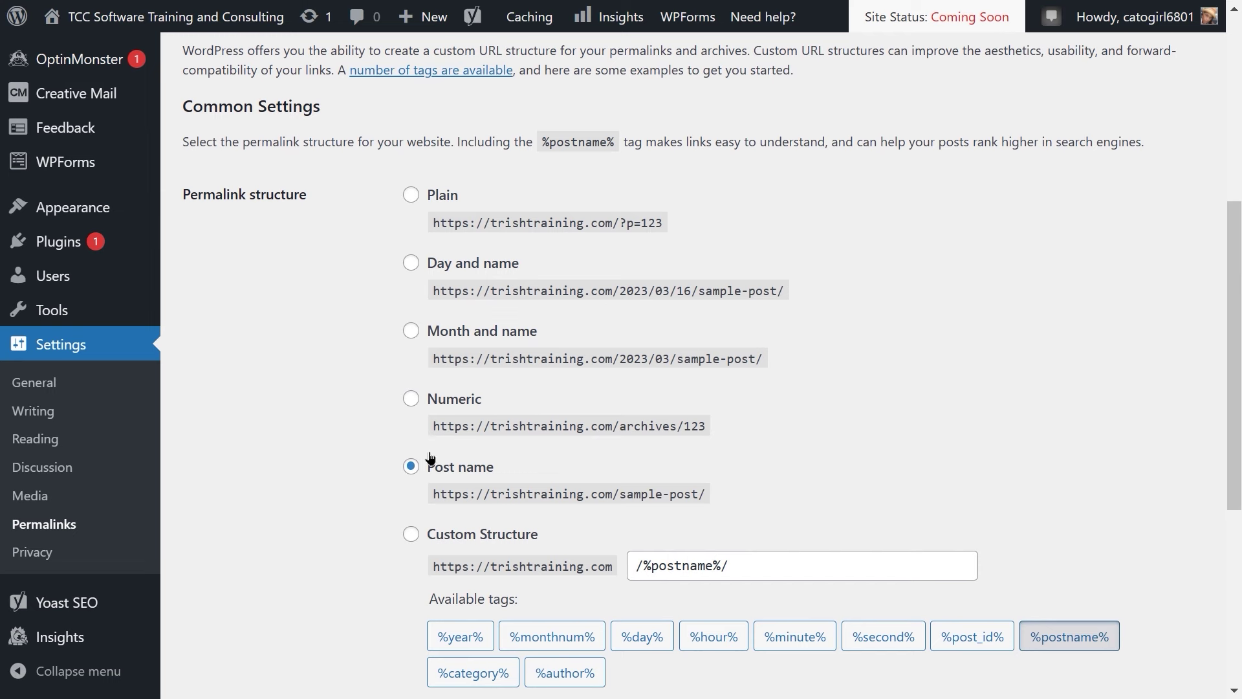
scroll(335, 463, down, 1)
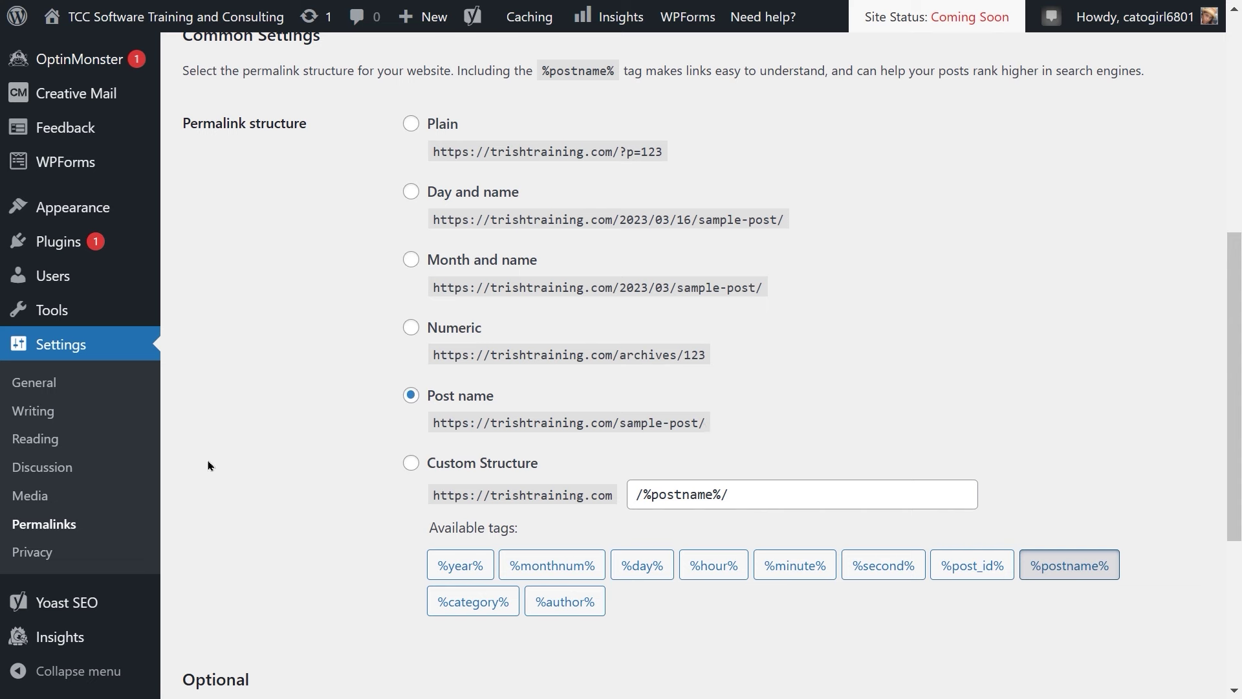
Step: Open the Privacy Settings and review the options for creating or changing the Privacy Policy page
click(47, 554)
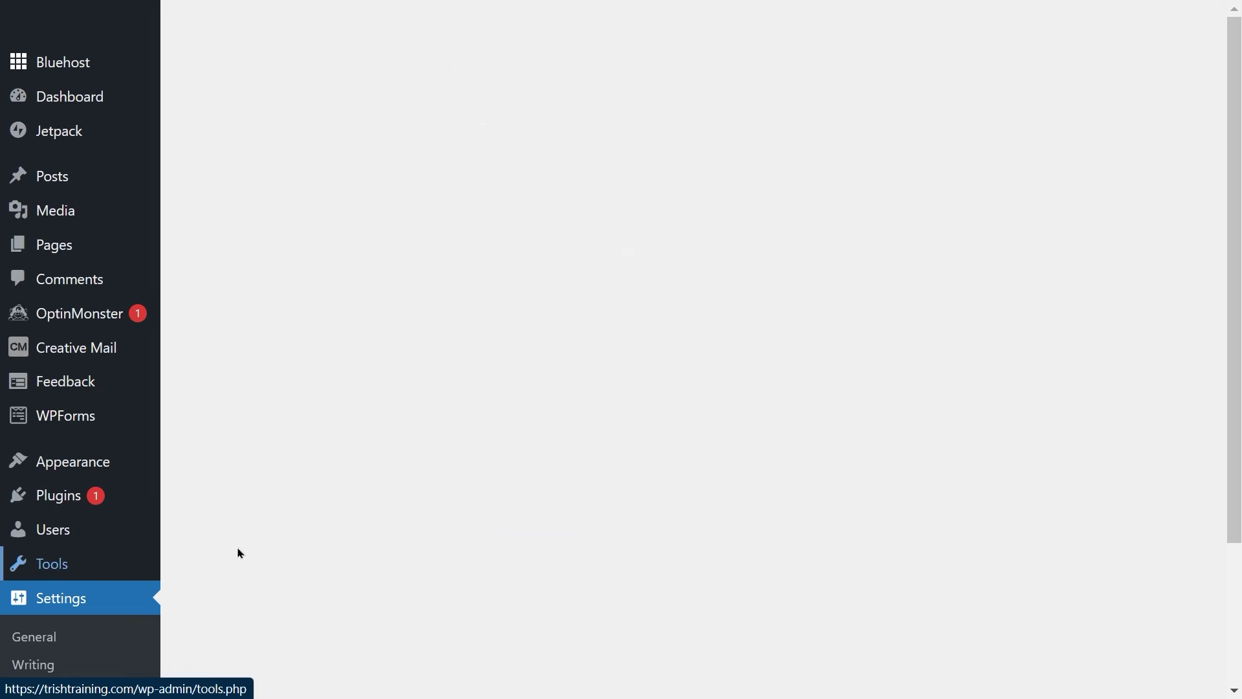
scroll(549, 470, down, 4)
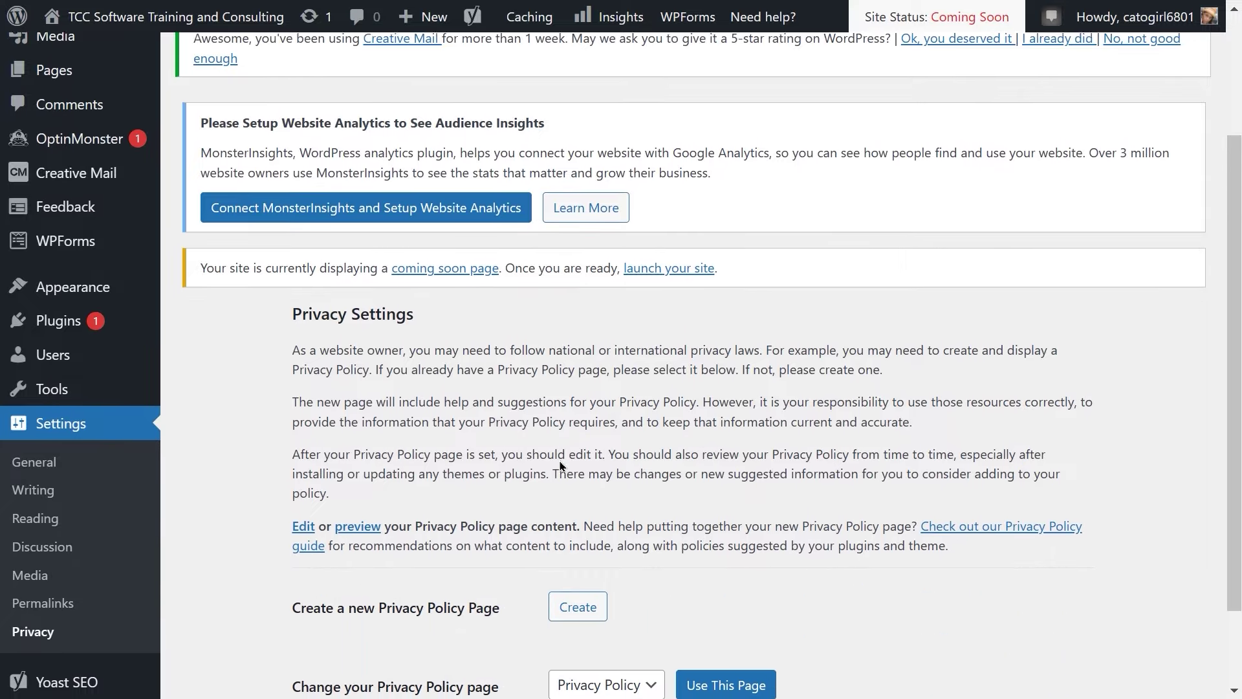
scroll(560, 464, down, 1)
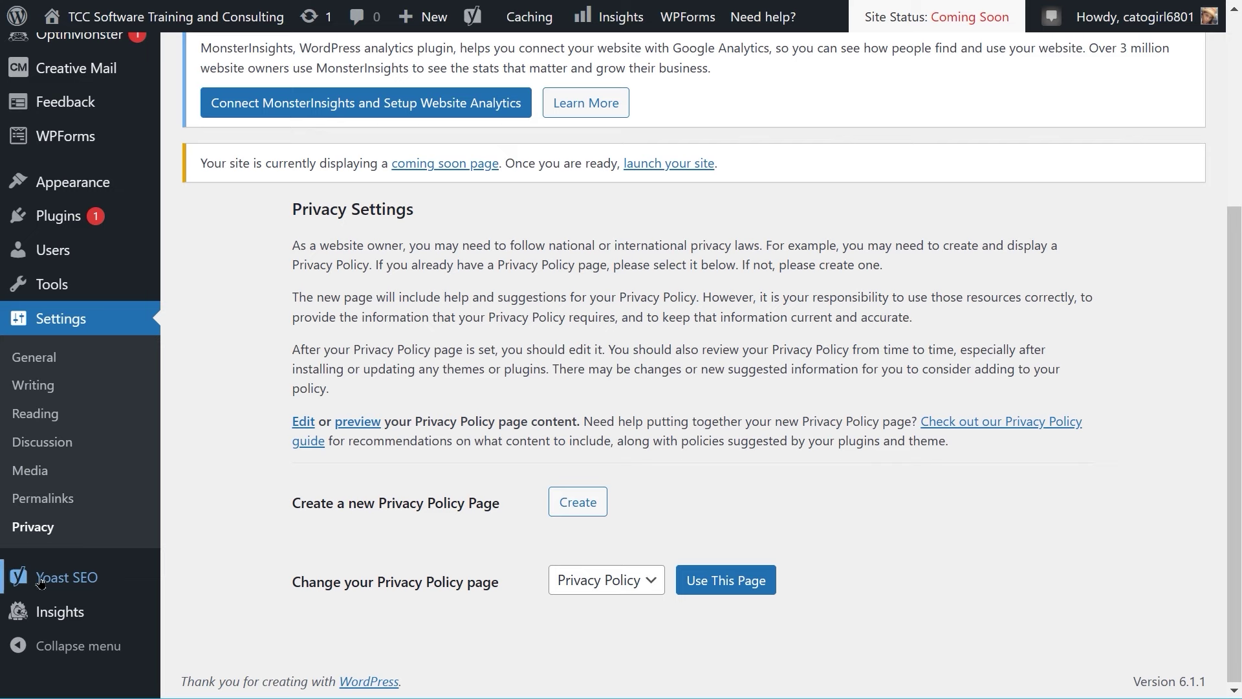
Step: Examine the Yoast SEO and Insights entries of the admin navigation, and collapse and re-expand the navigation
mouse_move(41, 593)
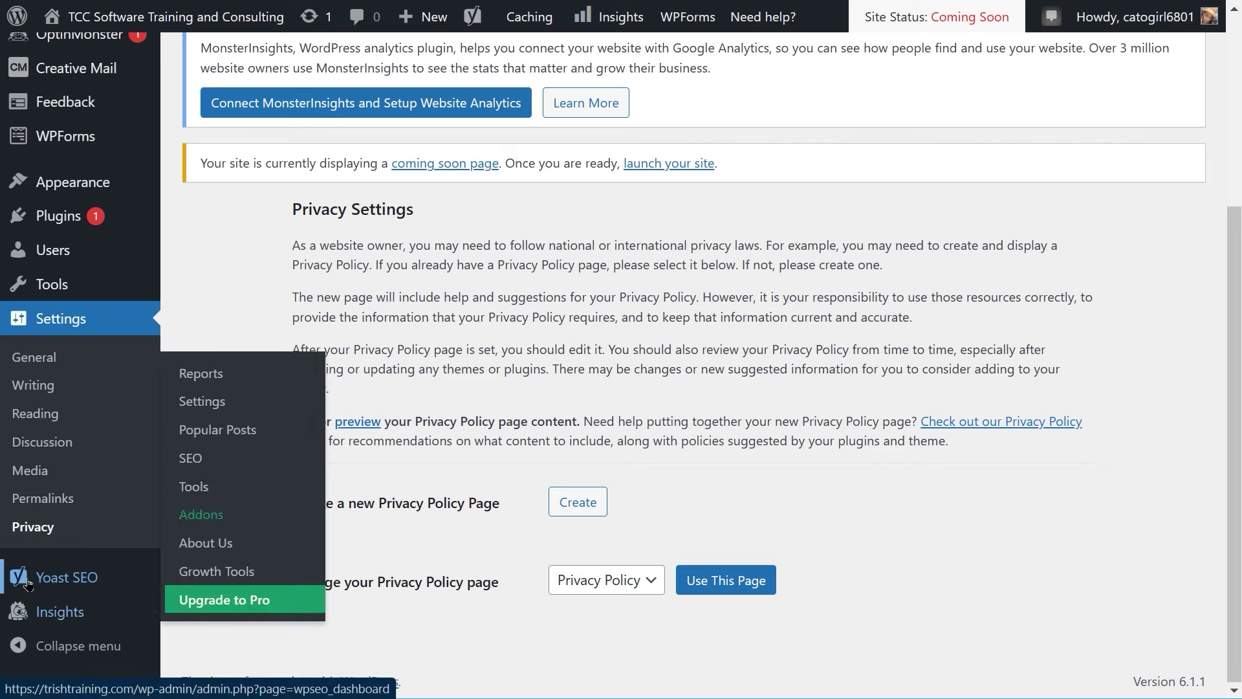
mouse_move(84, 590)
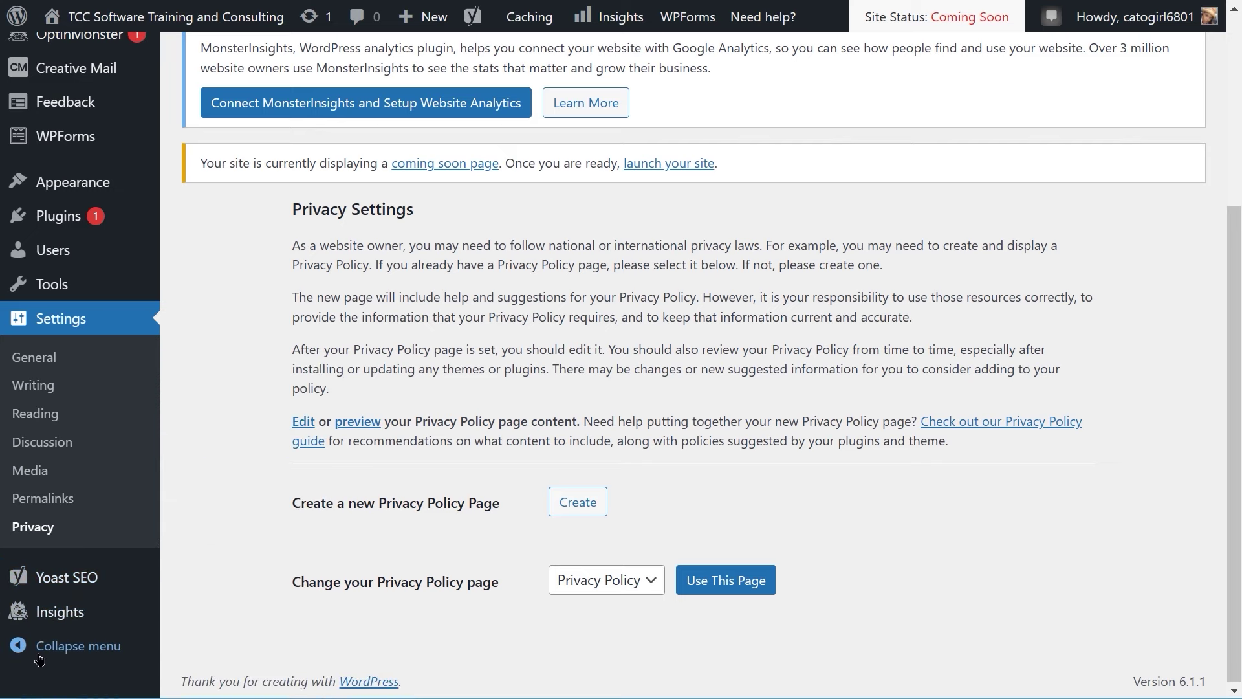
click(19, 648)
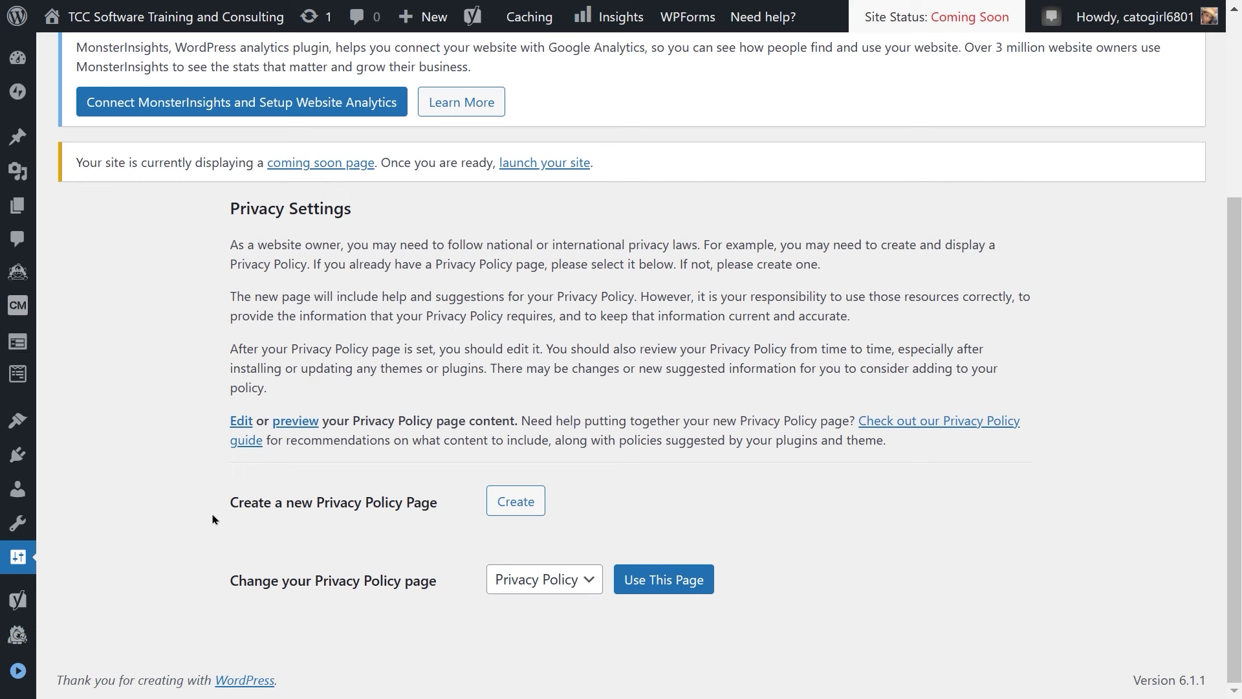
click(18, 670)
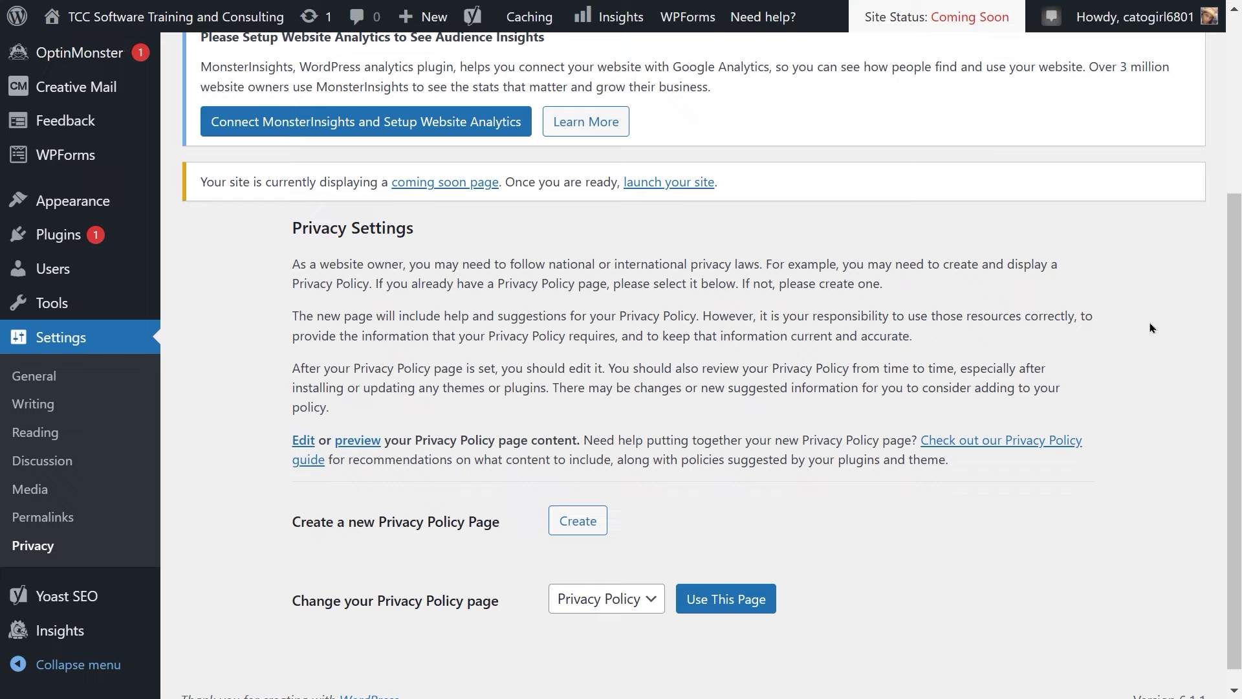
Step: Switch to the Lesson 5 slide on getting a Gravatar, read it, and return to the WordPress admin
key(alt+Tab)
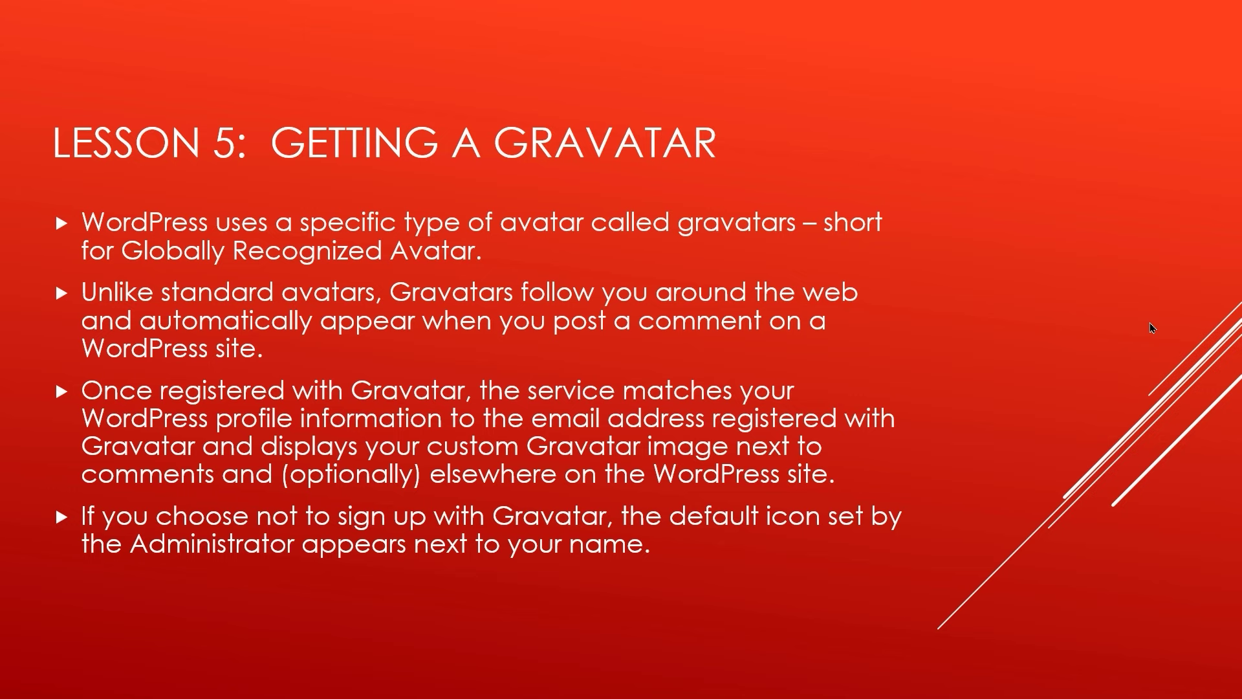
key(alt+Tab)
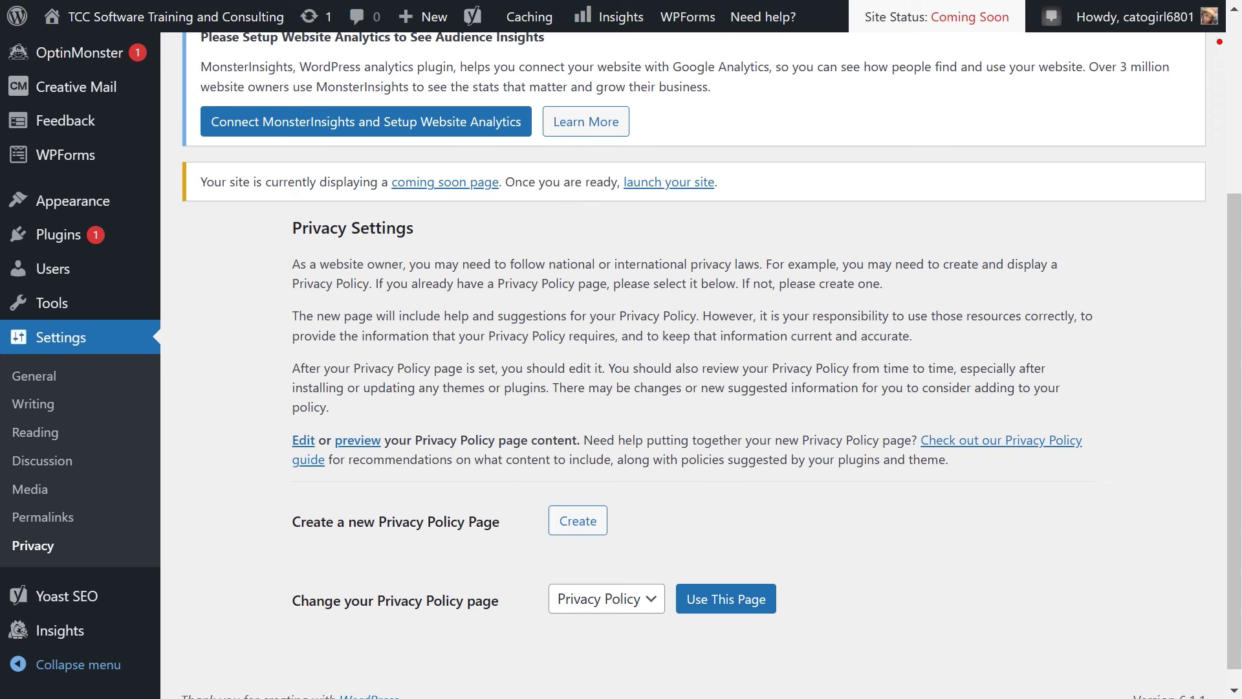
Step: Start creating a Gravatar from the Gravatar website to reach the WordPress.com account sign-up form
drag(1209, 40, 1210, 149)
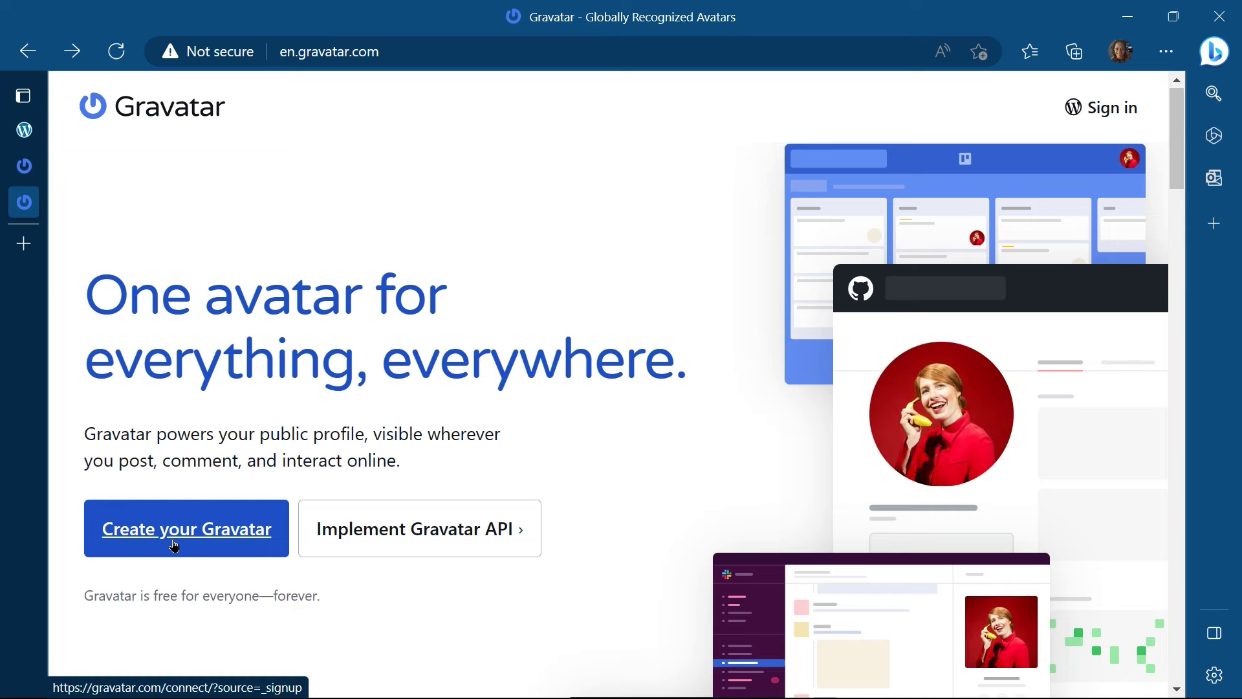
click(210, 537)
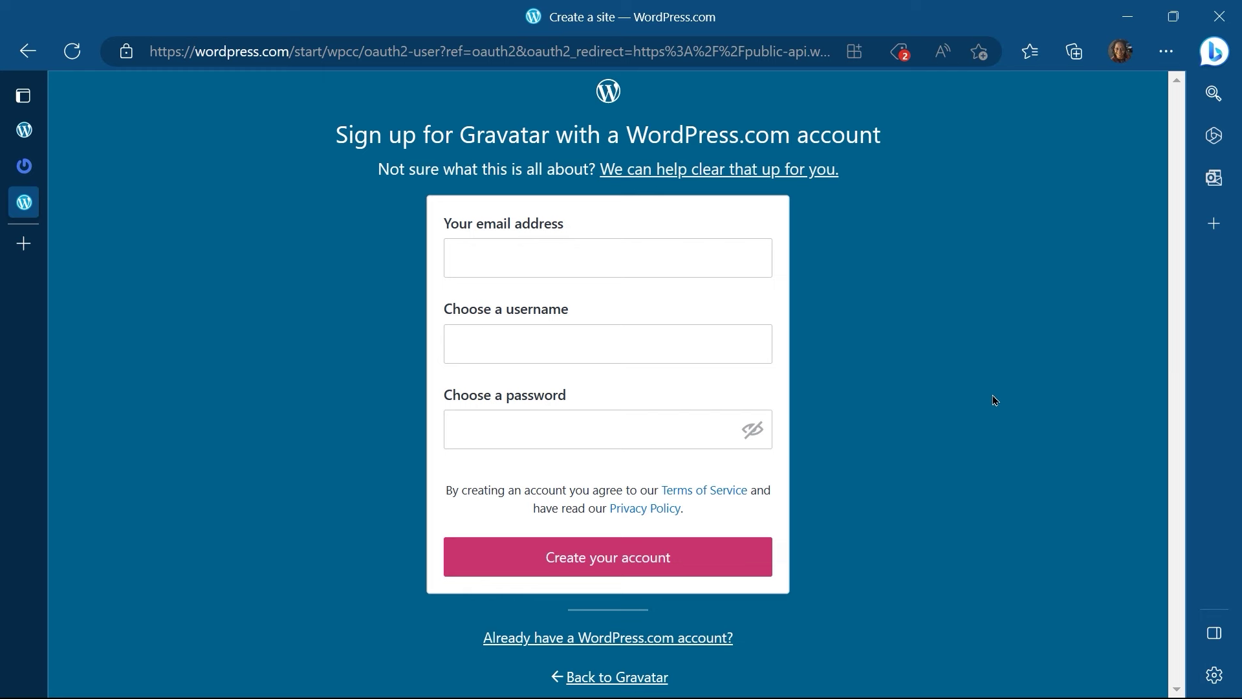
Step: Return to the WordPress admin and review the avatar display, maximum rating and default avatar options in the Discussion settings
key(ctrl+shift+Tab)
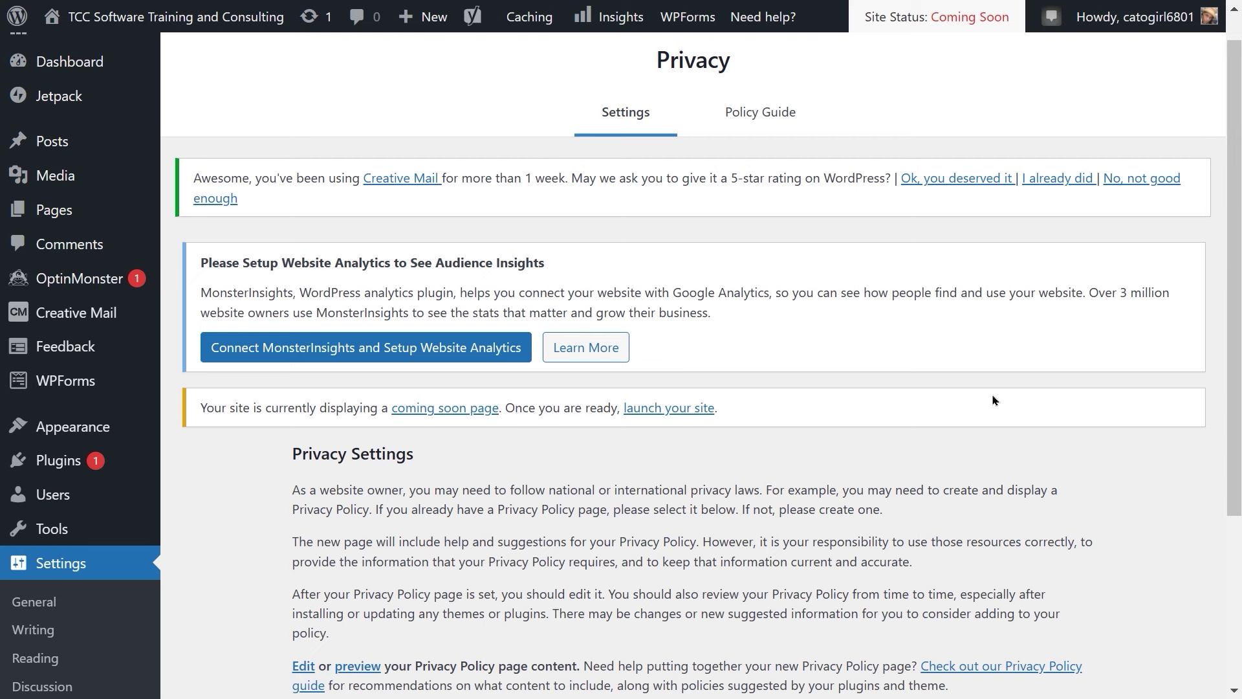
click(37, 686)
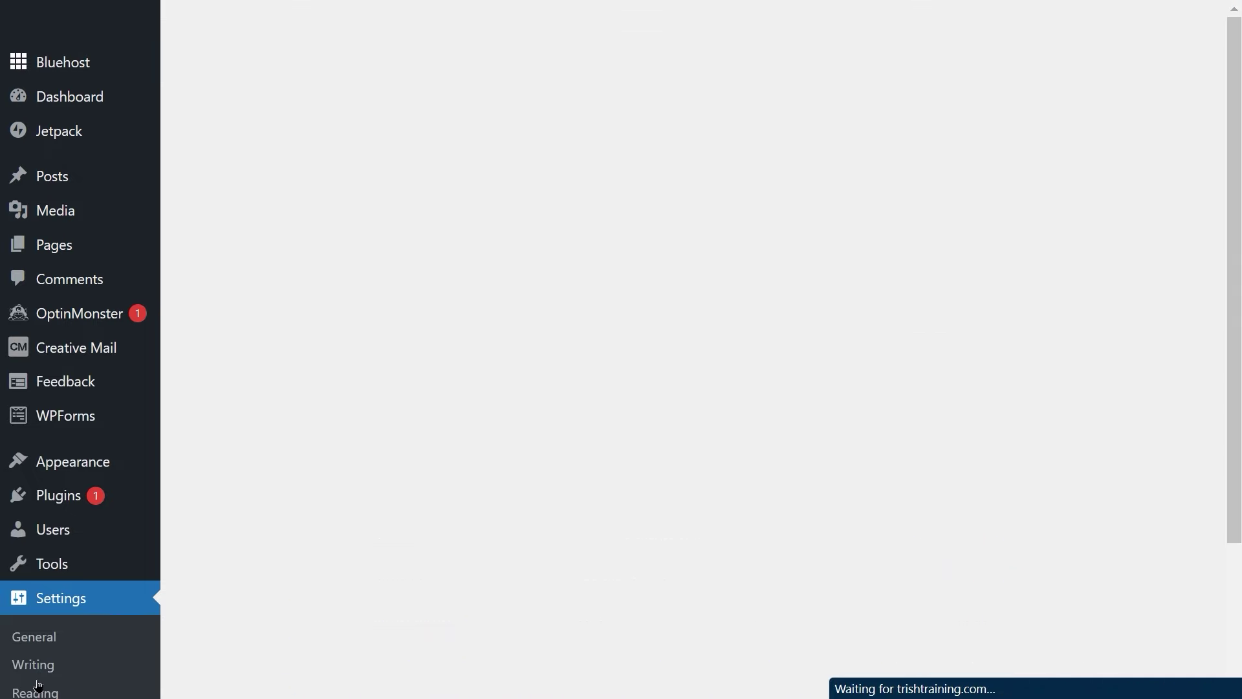
scroll(567, 442, down, 8)
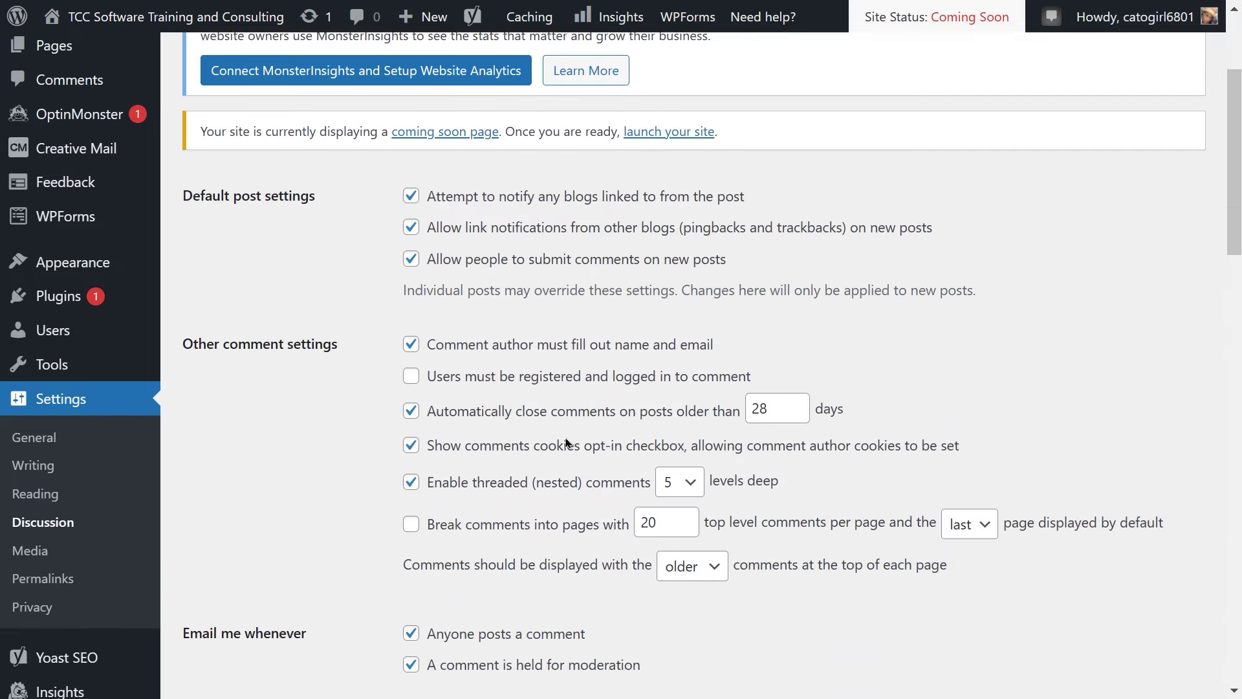
scroll(566, 442, down, 12)
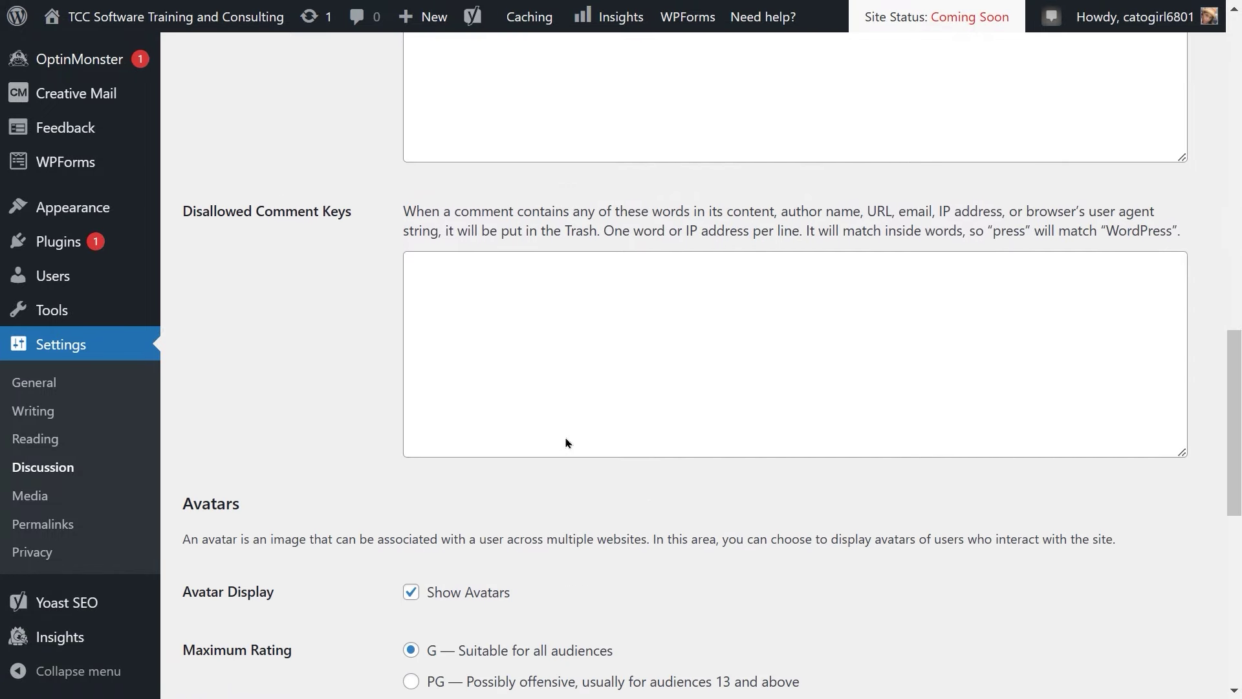
scroll(567, 442, down, 2)
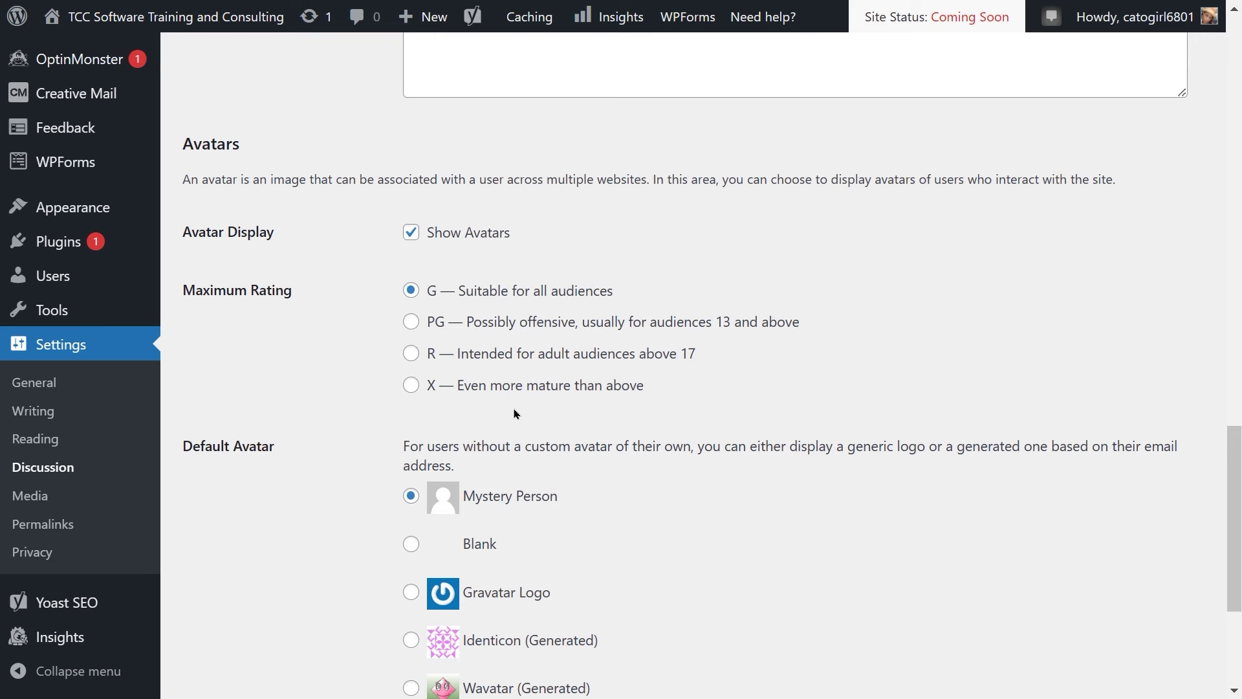
scroll(515, 413, down, 2)
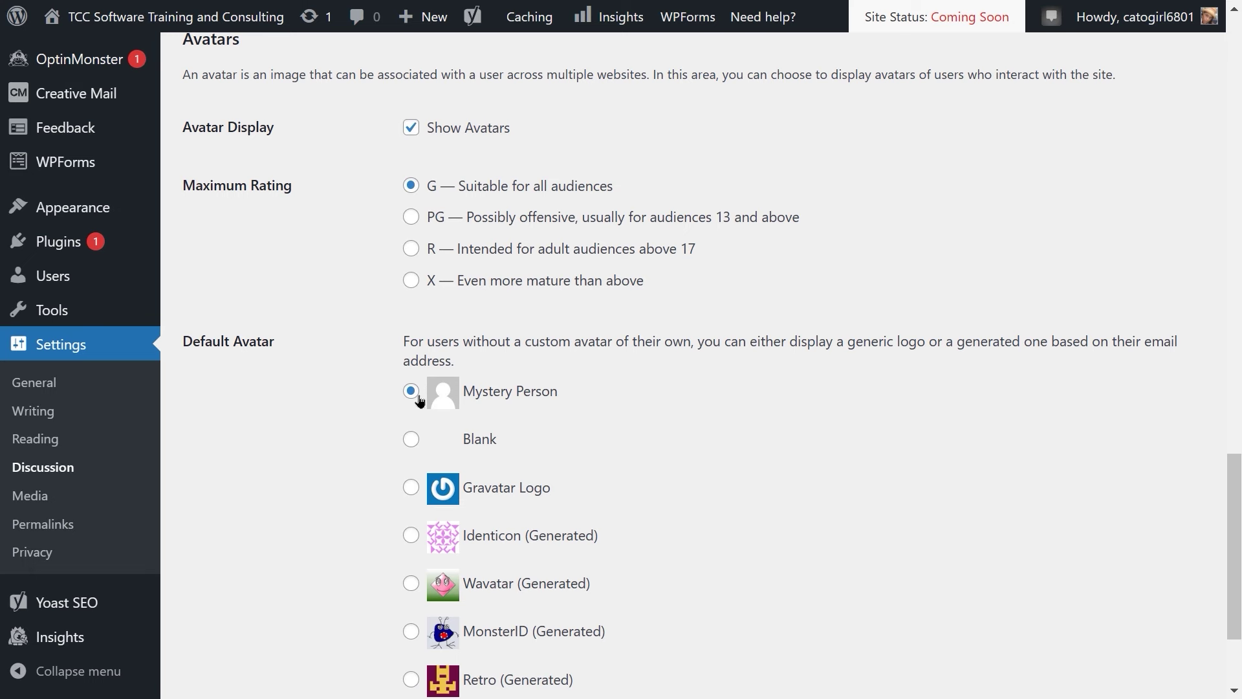
scroll(446, 417, down, 3)
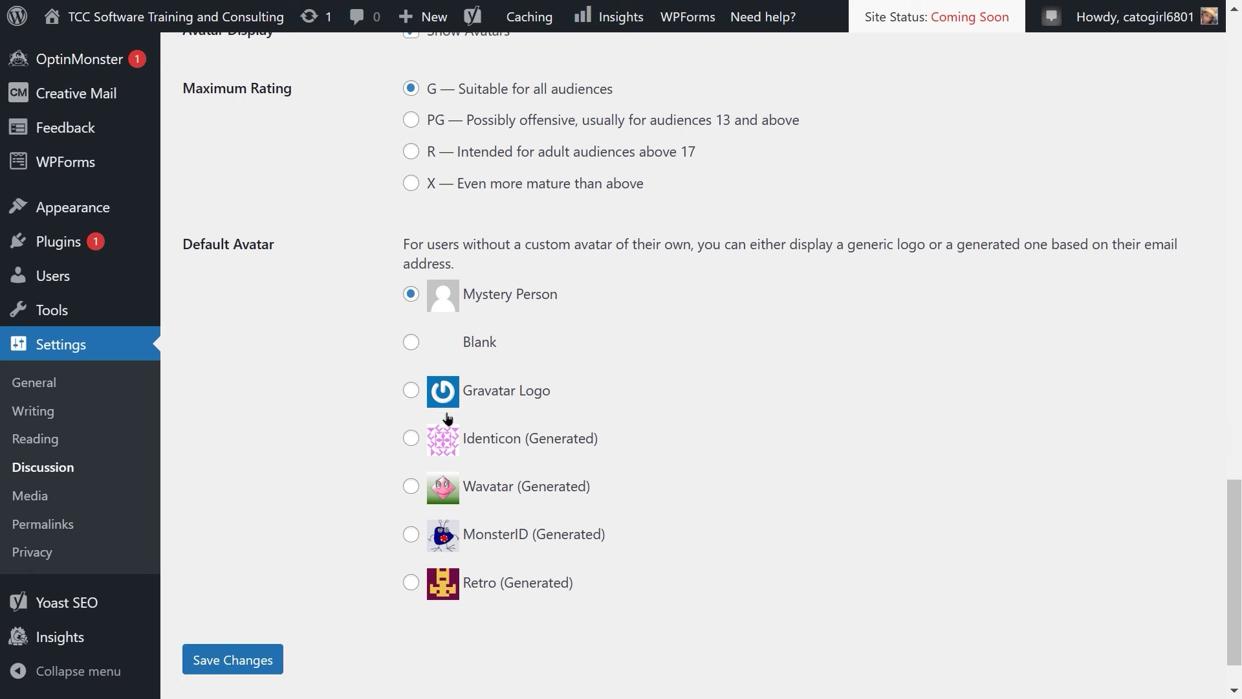
scroll(447, 418, up, 1)
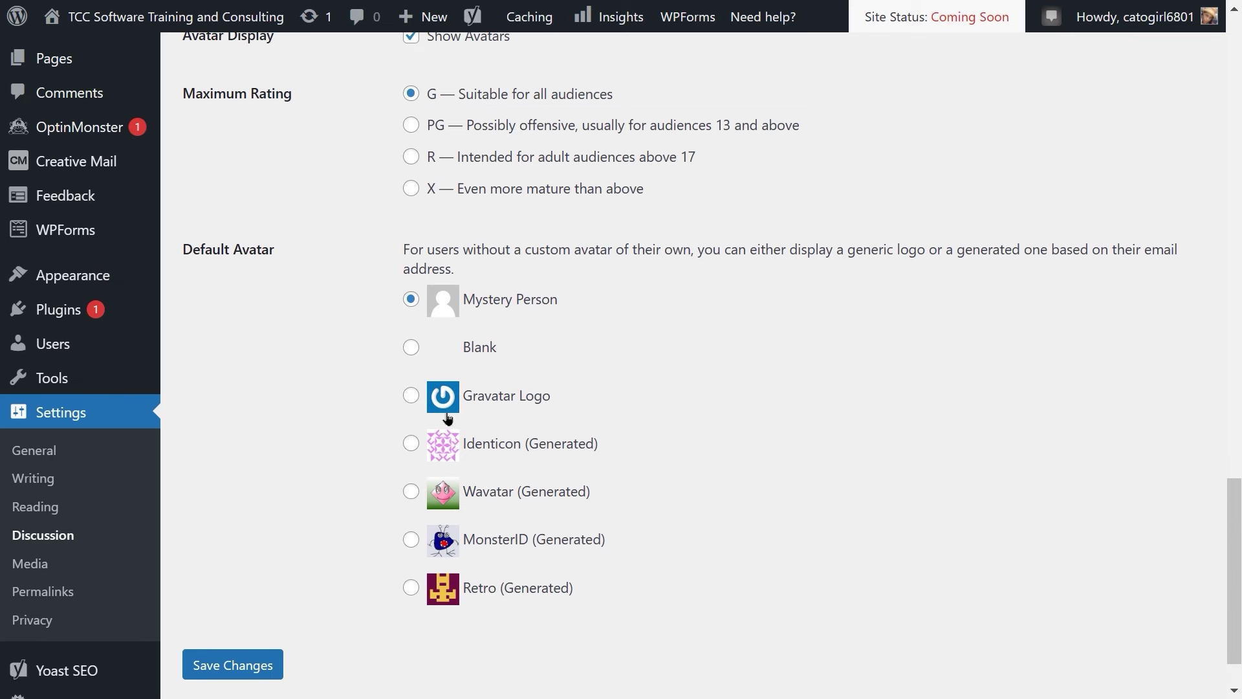
scroll(447, 419, down, 1)
scroll(447, 418, up, 4)
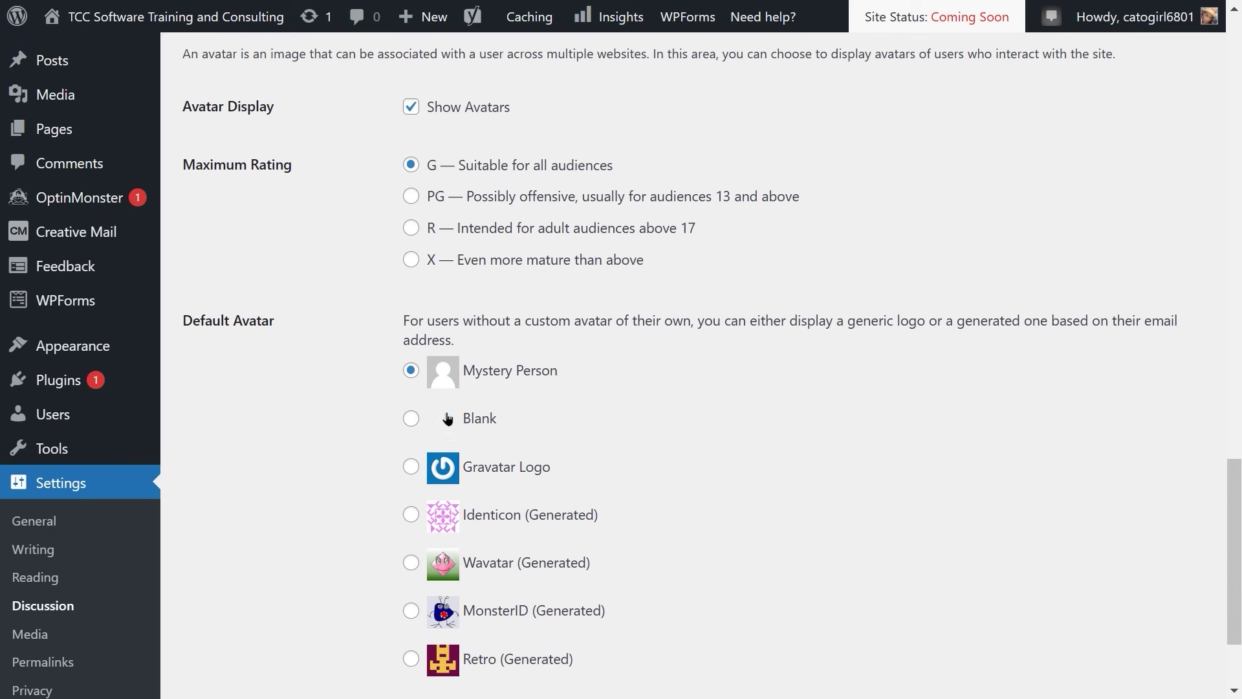
scroll(447, 419, down, 4)
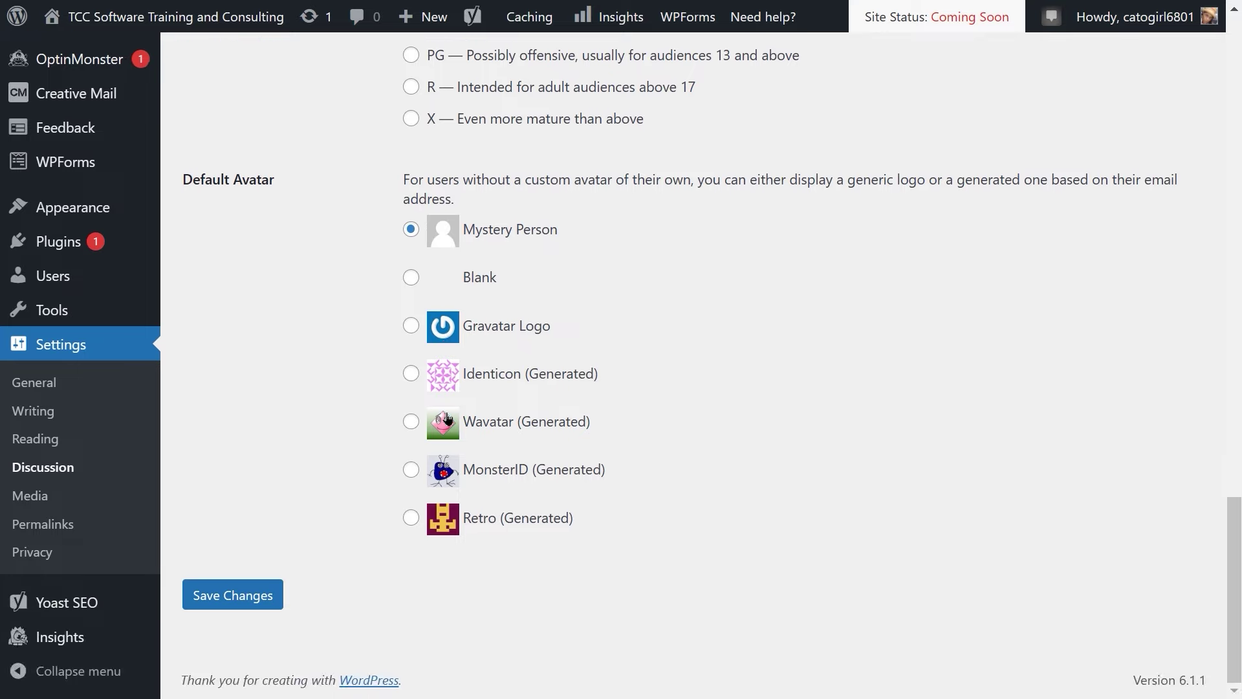
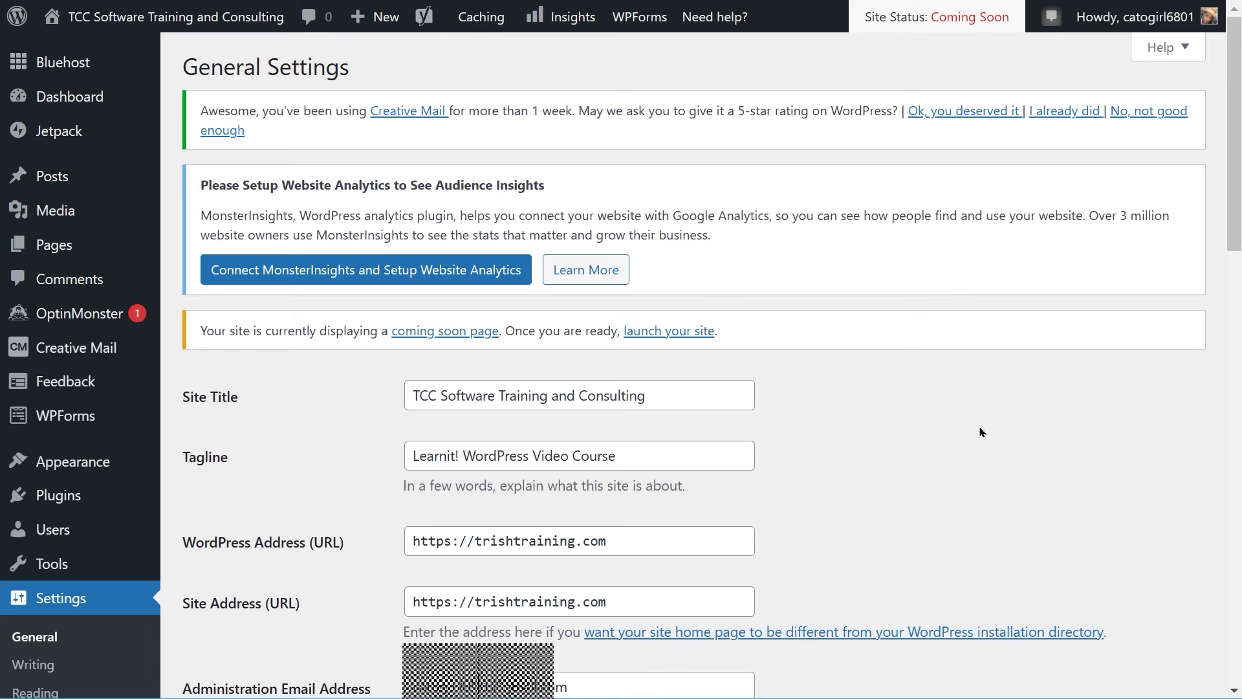
Step: Change the site title in the General Settings to "Gardening is my Peace Blog"
drag(649, 395, 347, 411)
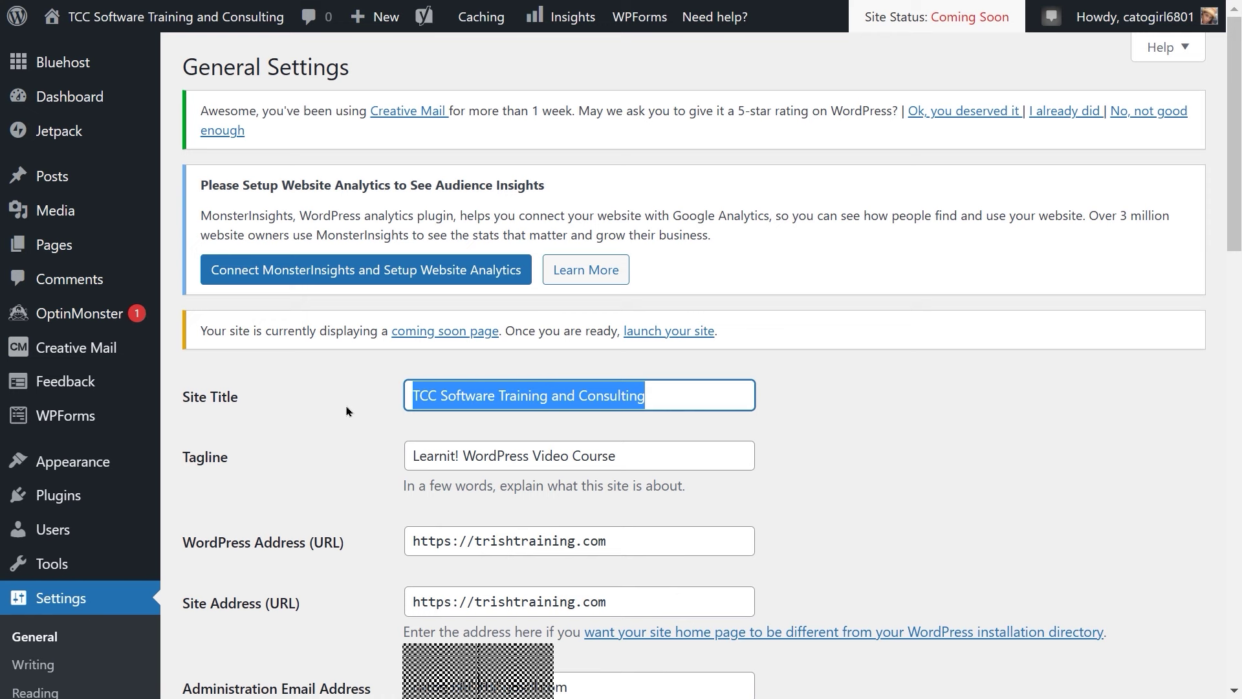
text(Gard)
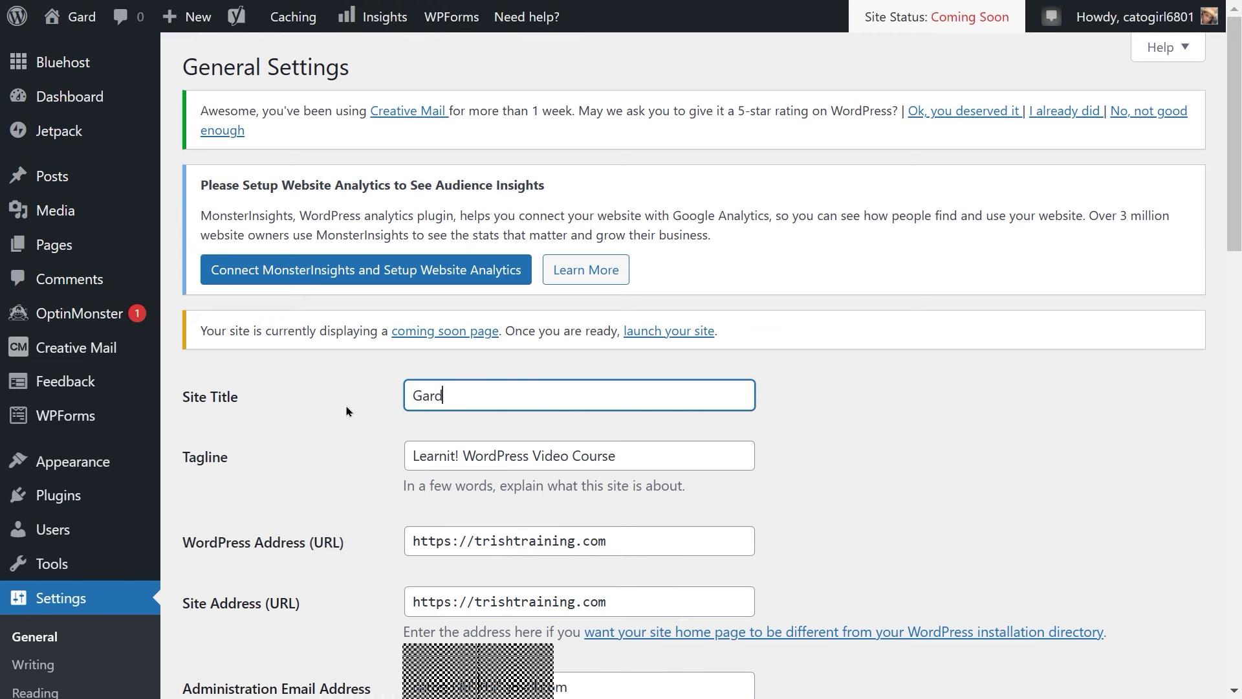
text(ening is my)
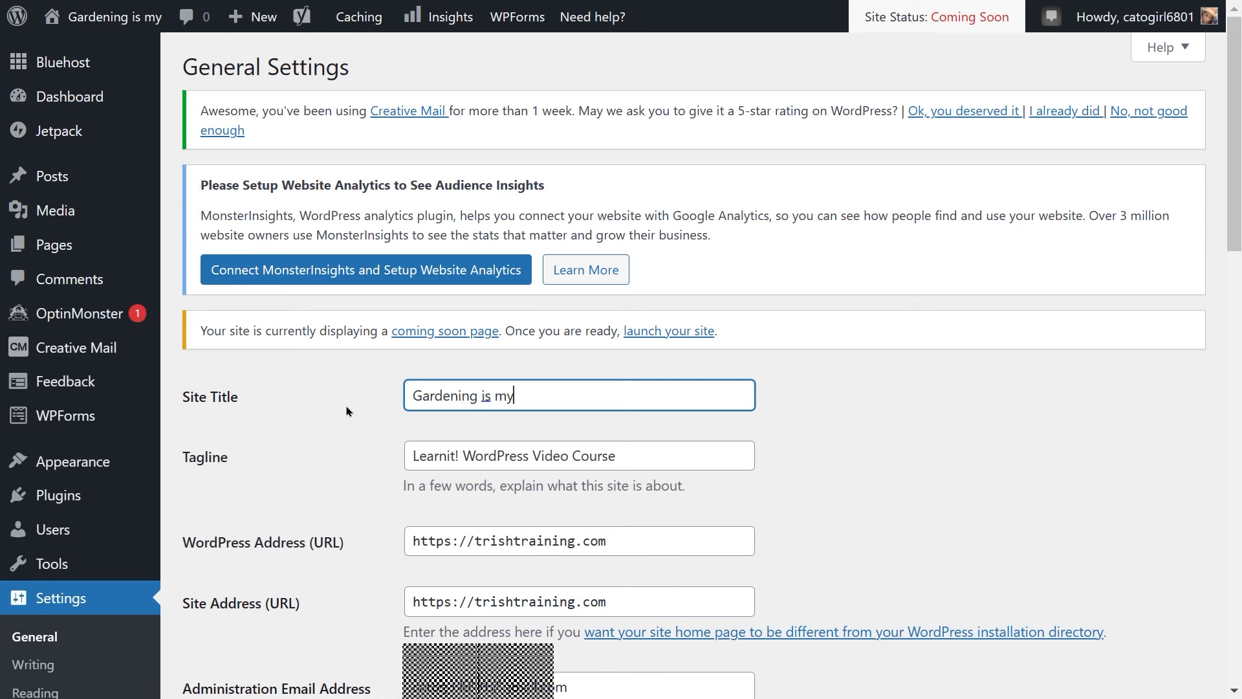
text( Peace Blog)
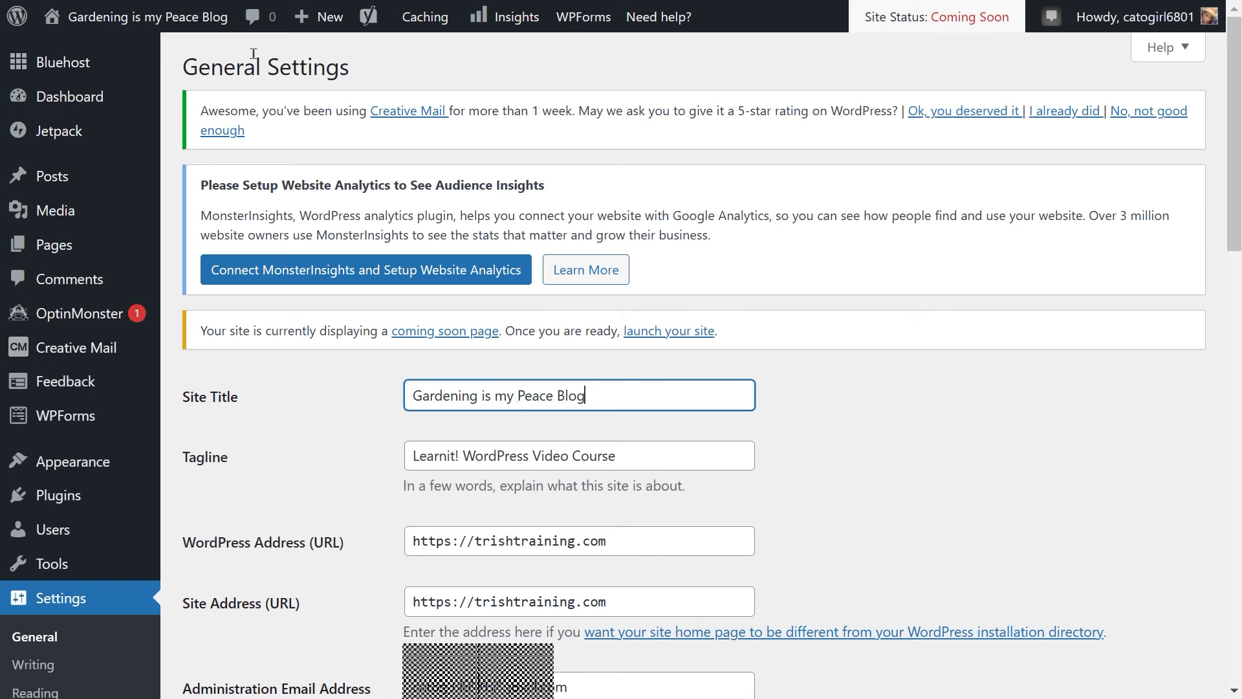
mouse_move(144, 27)
Step: Set the tagline to "The Enthusiastic Gardener!" and save the general settings
drag(647, 453, 402, 478)
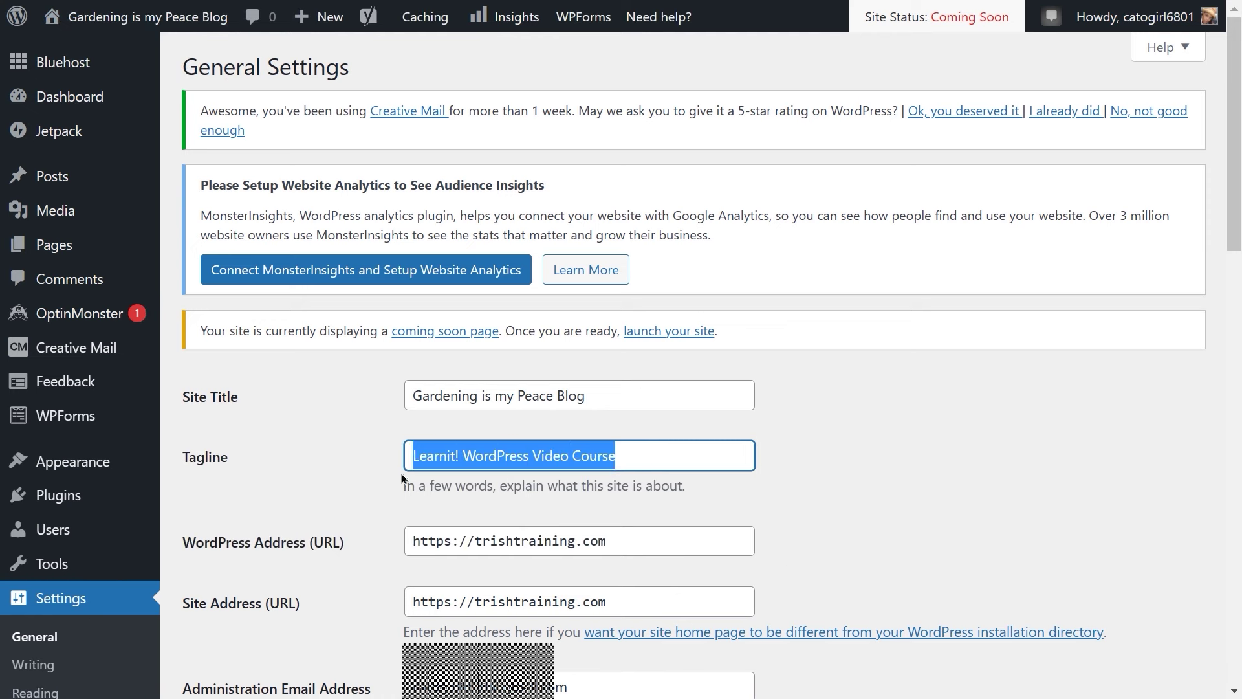
text(T)
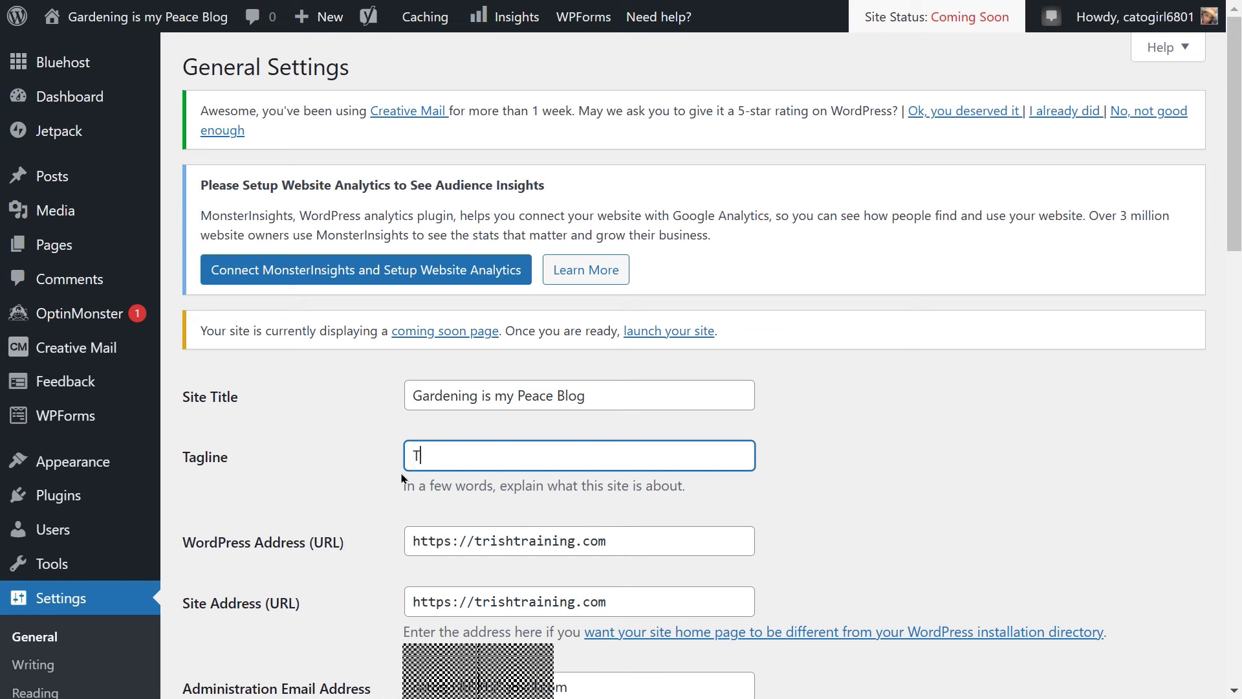
text(he Enthusiastic Garde)
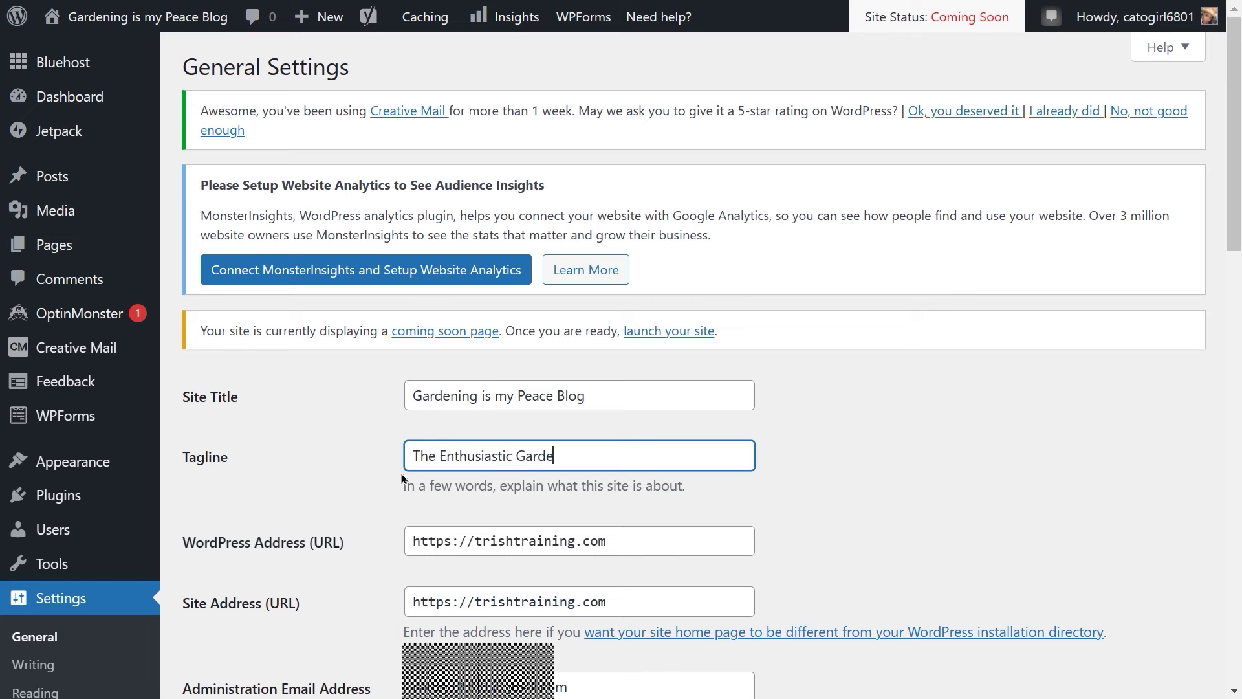
text(ner!)
scroll(402, 479, down, 10)
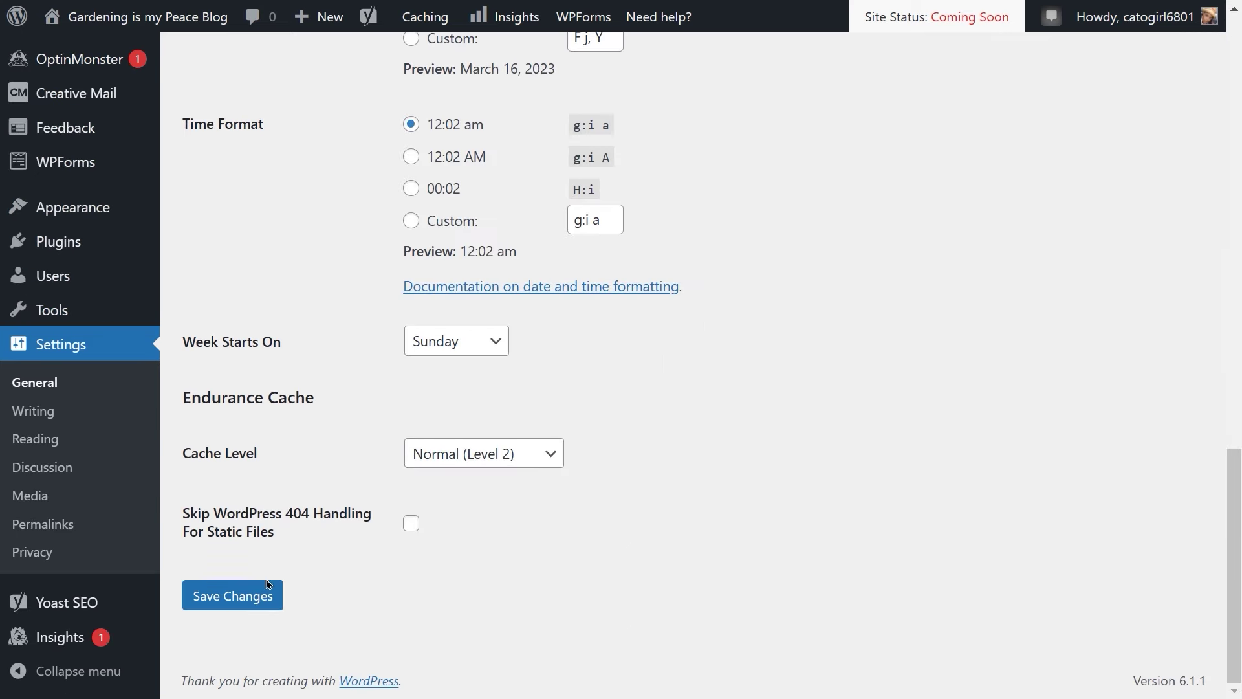
click(233, 595)
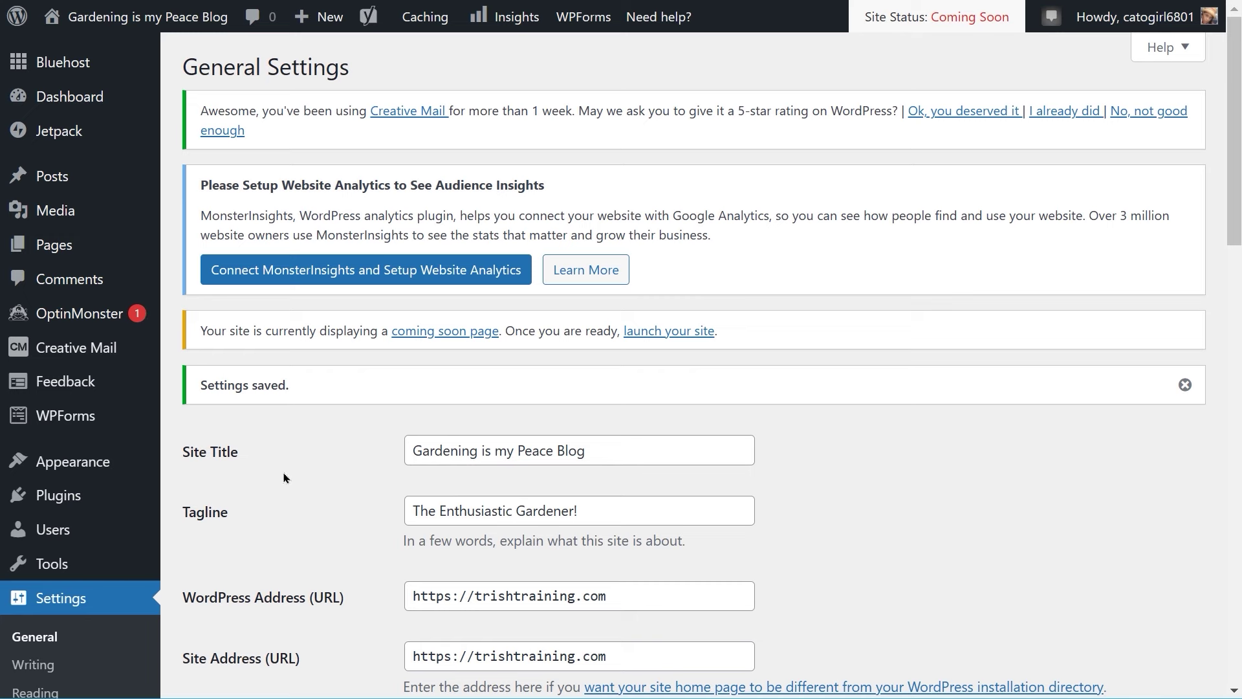
Step: Open the installed themes, look through them, and view the details of the active Twenty Twenty-Three theme
mouse_move(90, 467)
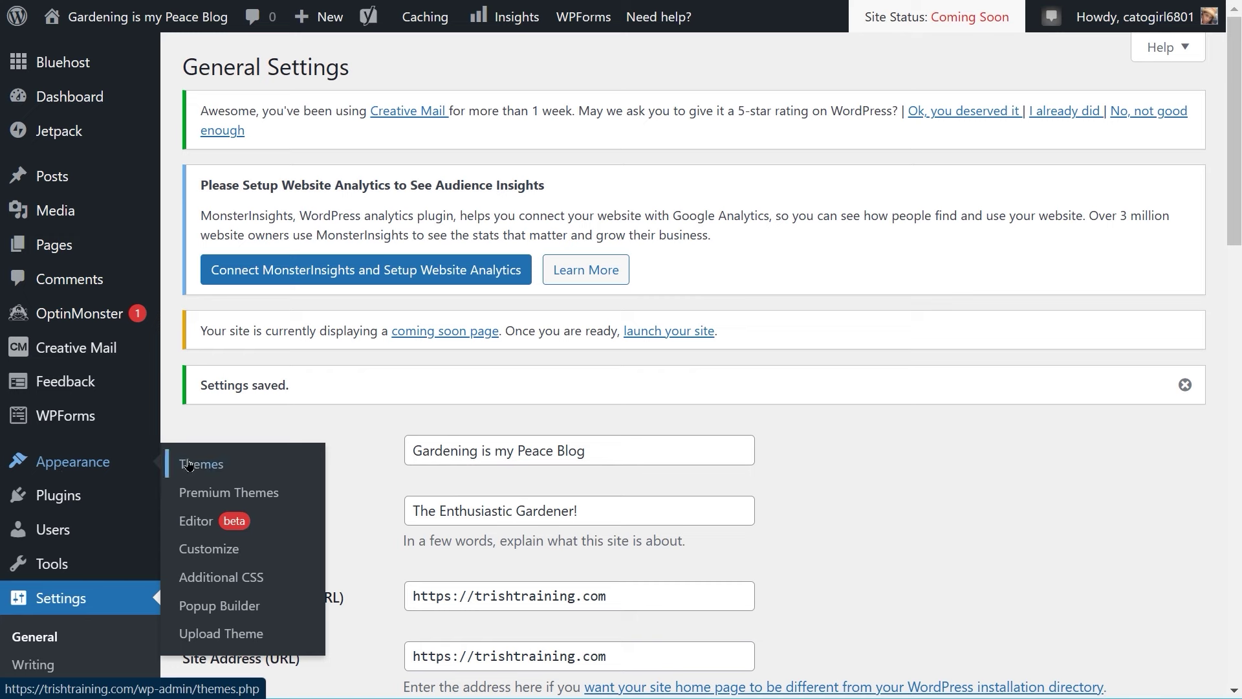
click(205, 466)
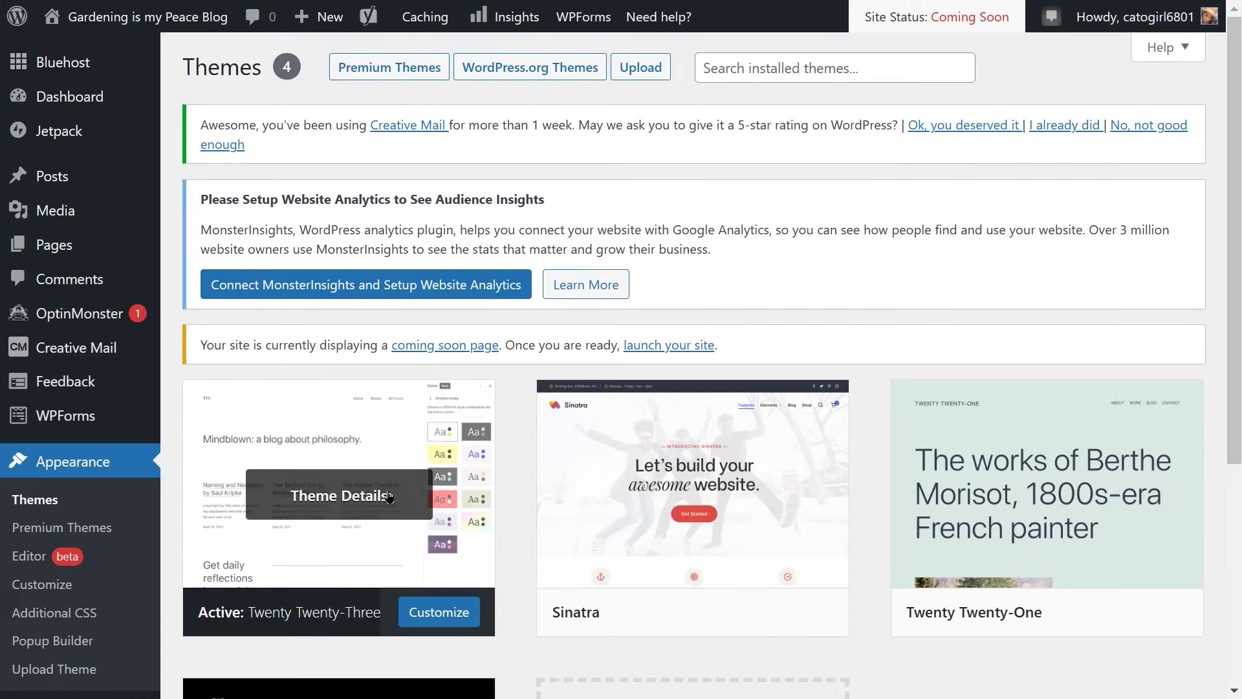
mouse_move(697, 485)
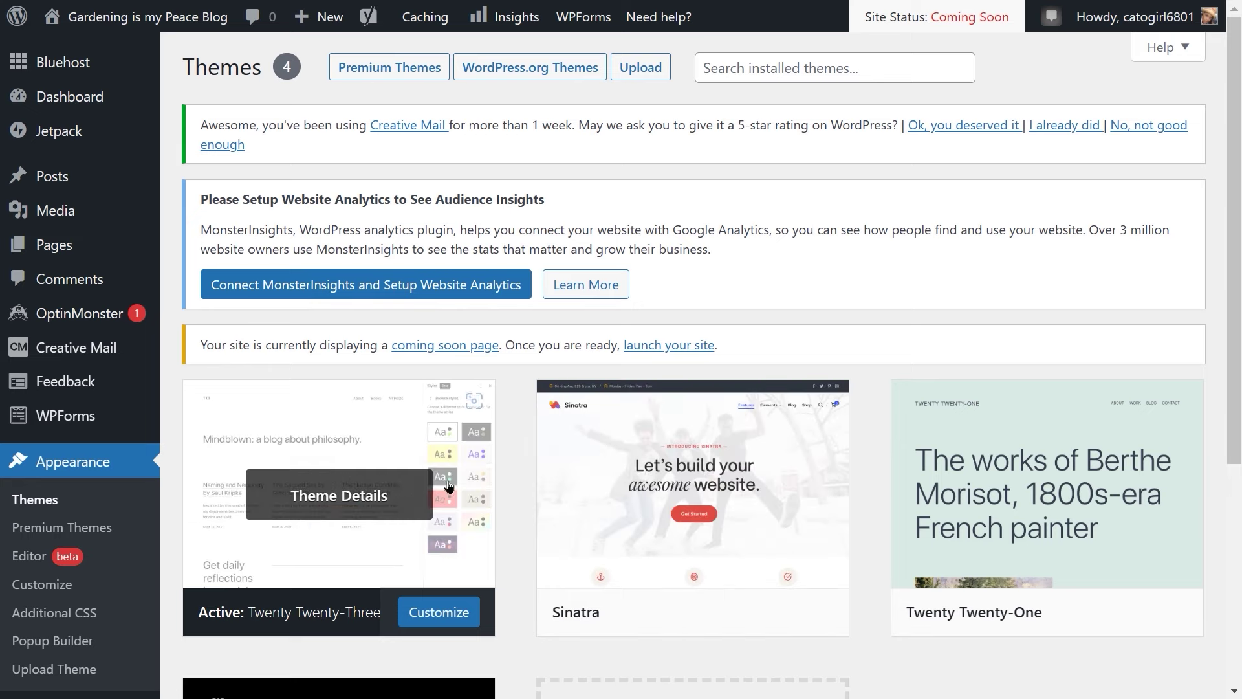
scroll(583, 511, down, 2)
scroll(582, 513, down, 3)
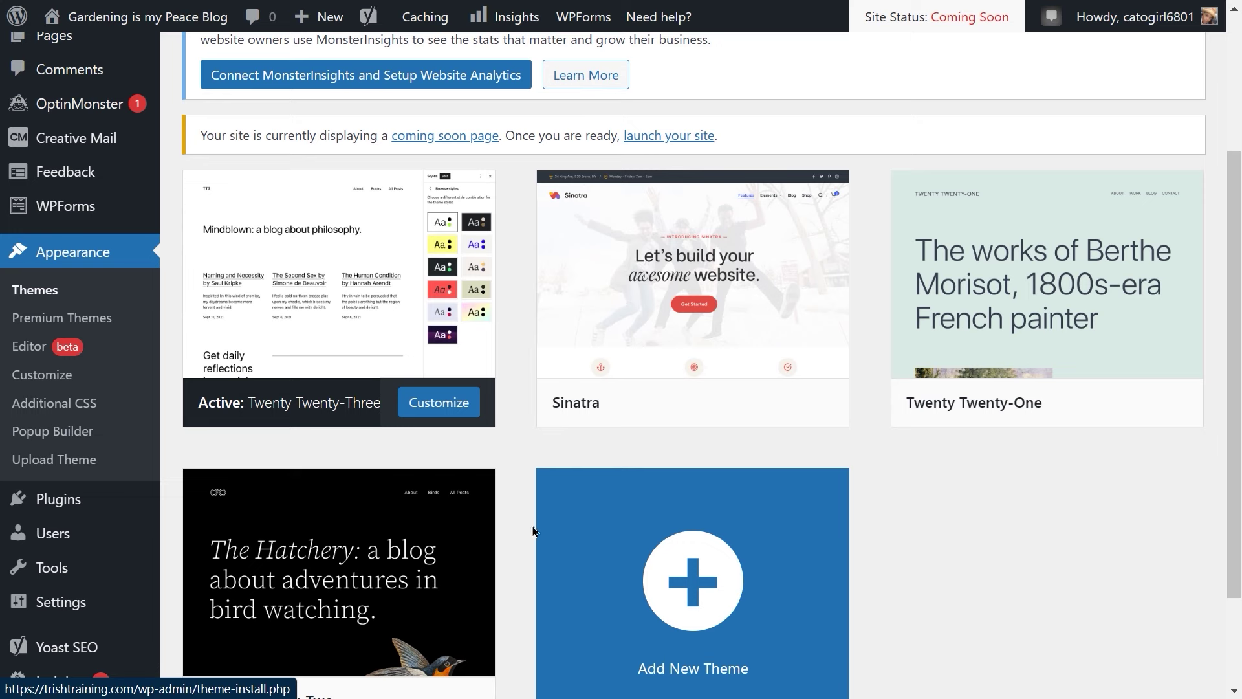
scroll(525, 569, down, 2)
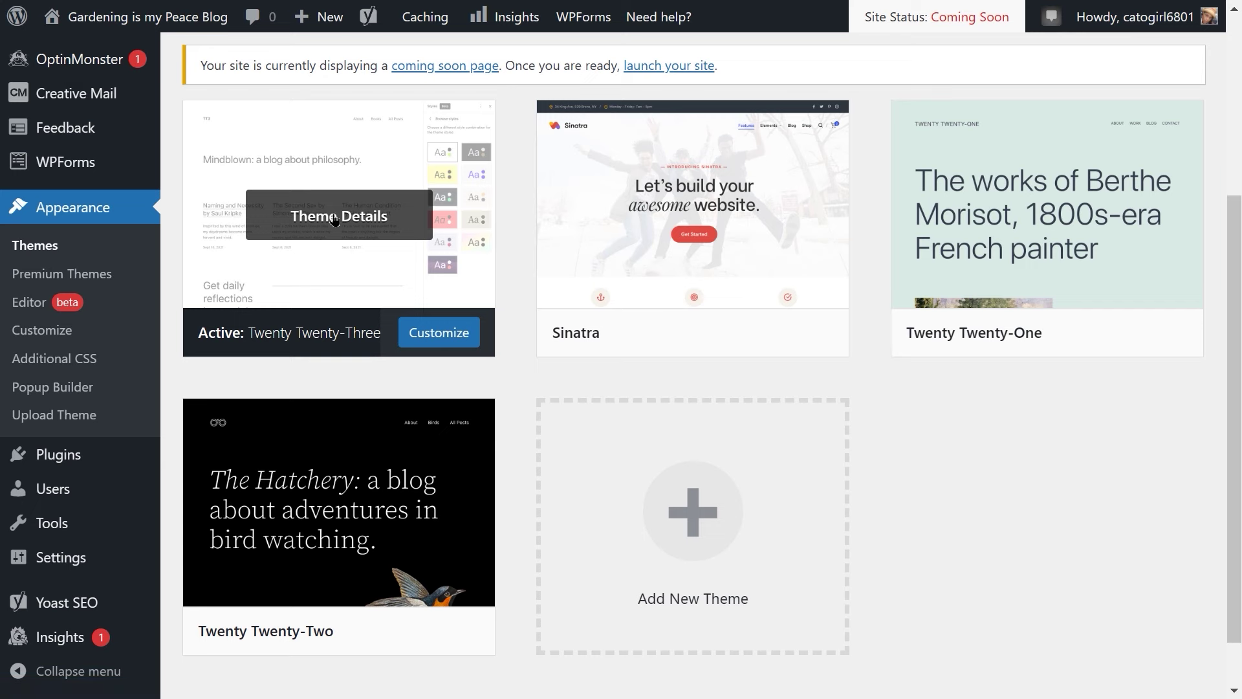
click(354, 224)
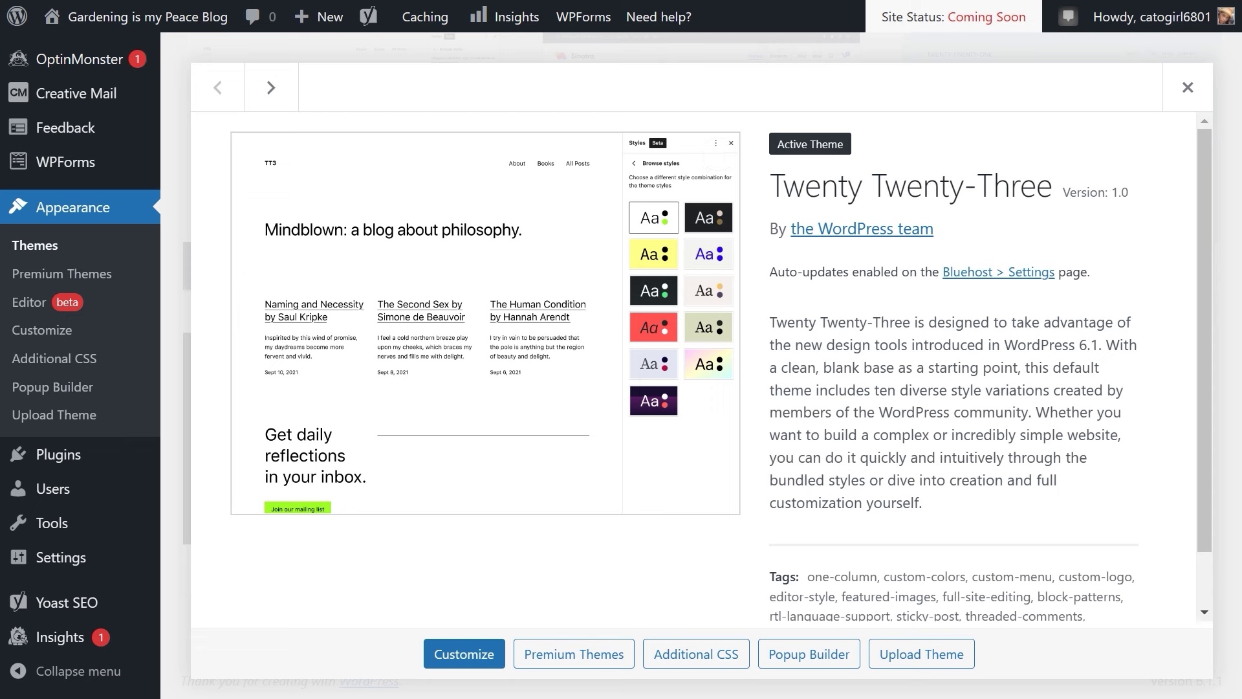
click(1188, 89)
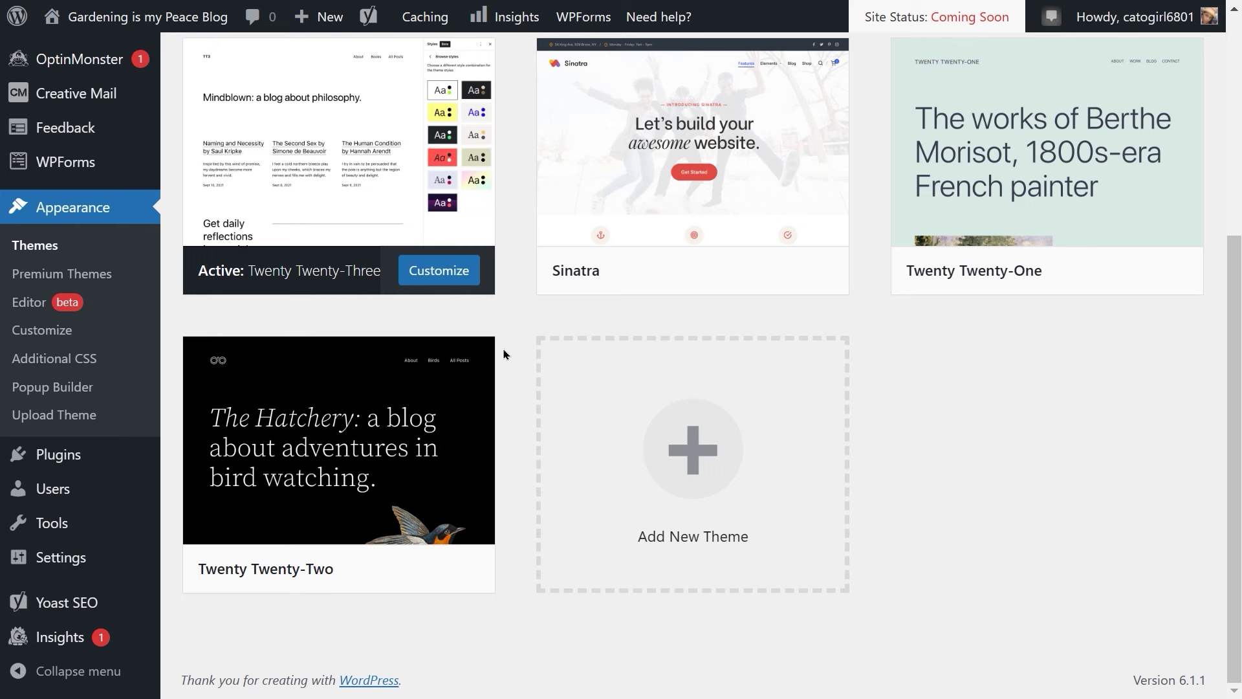
Step: Visit the site's front end to see it with the active theme, and return to the themes page
mouse_move(259, 1)
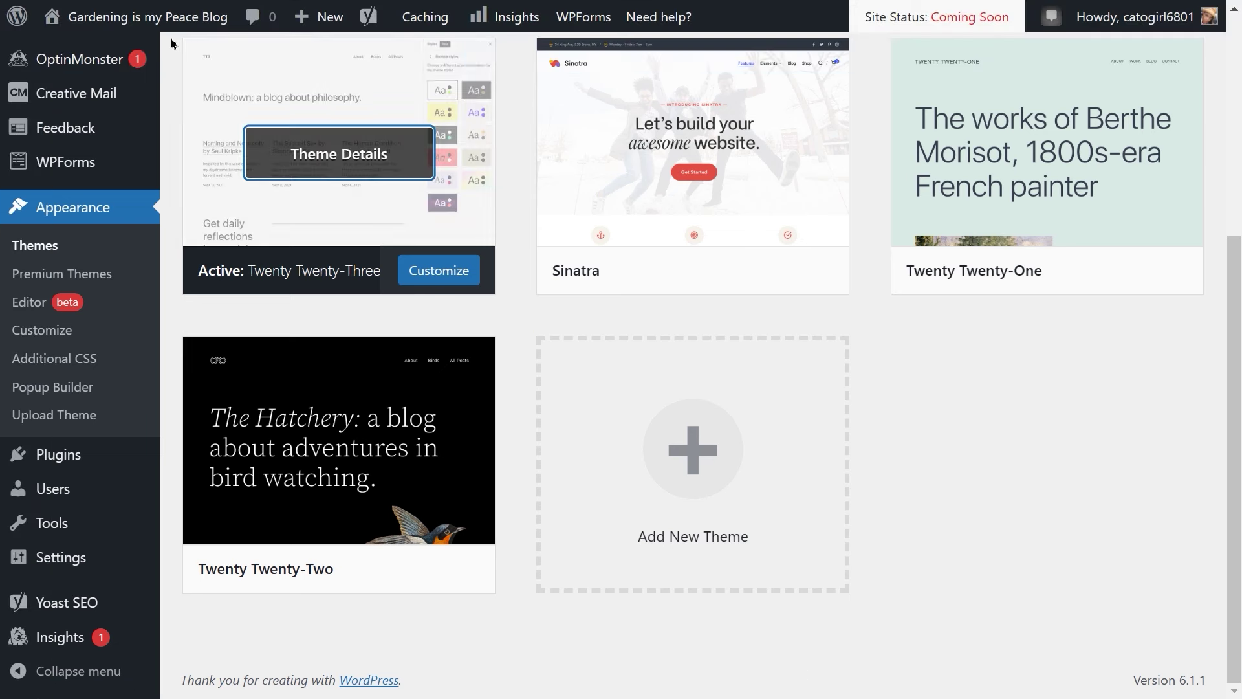
mouse_move(68, 27)
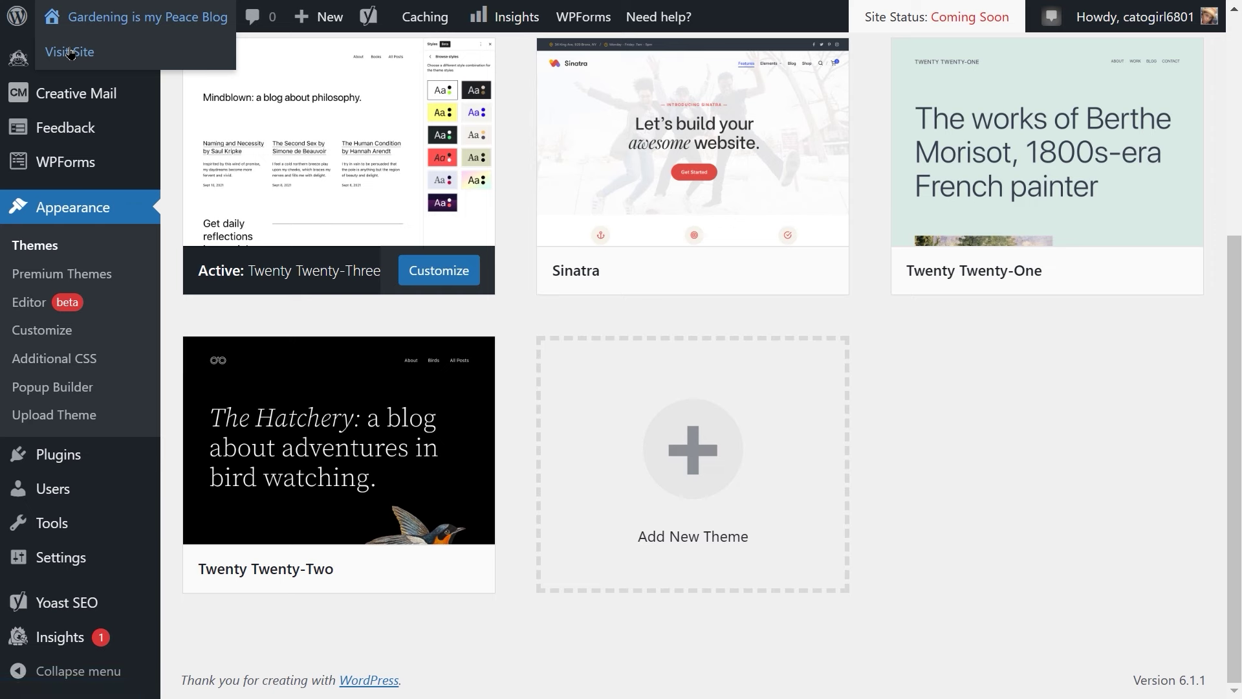
click(71, 53)
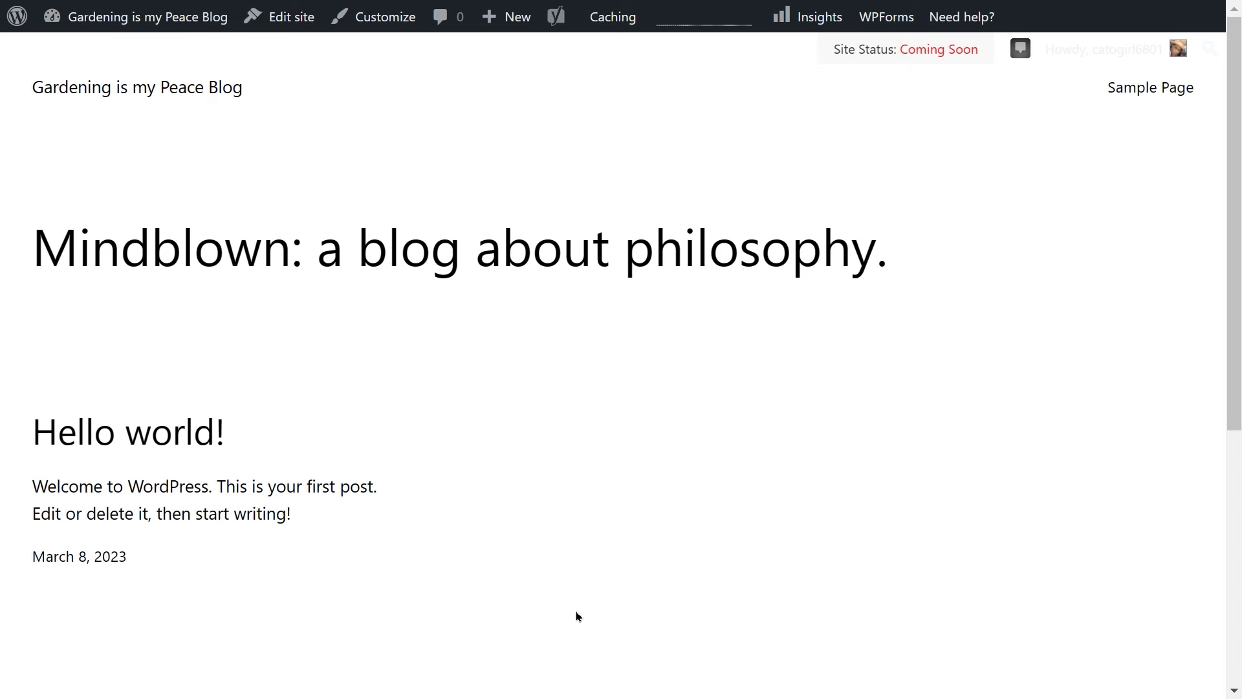
key(ctrl+w)
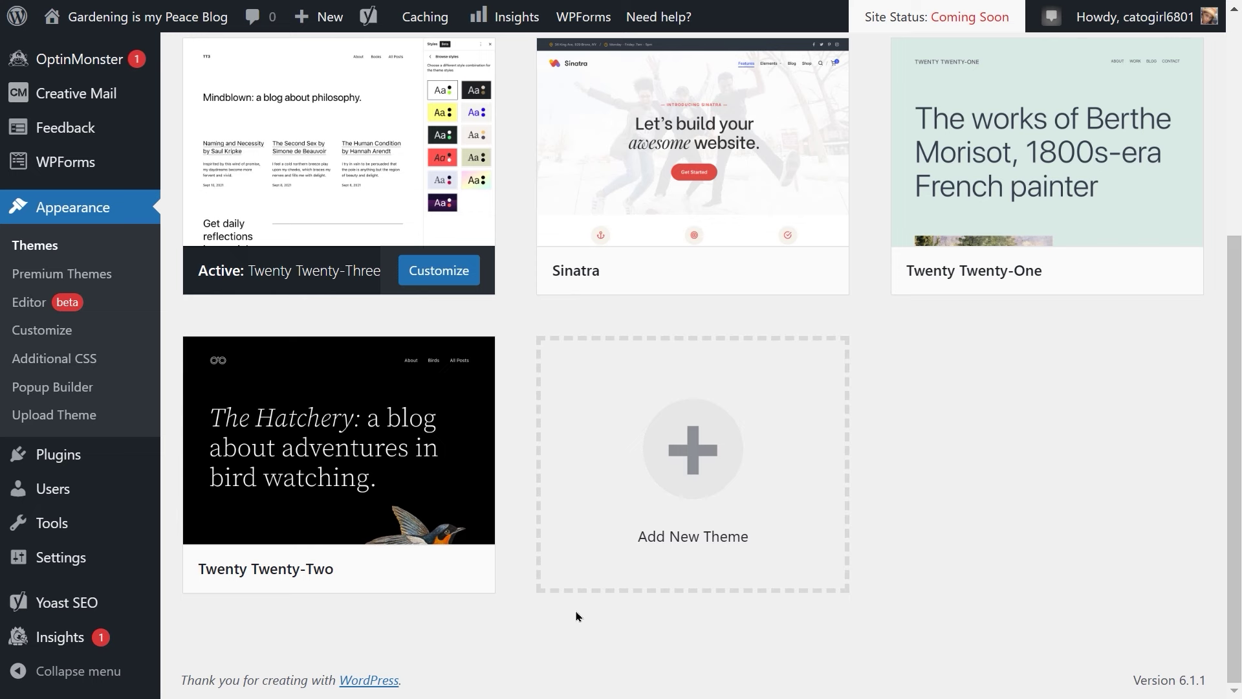
Step: View a live preview of the site with the Sinatra theme, and return to the installed themes without activating it
mouse_move(673, 263)
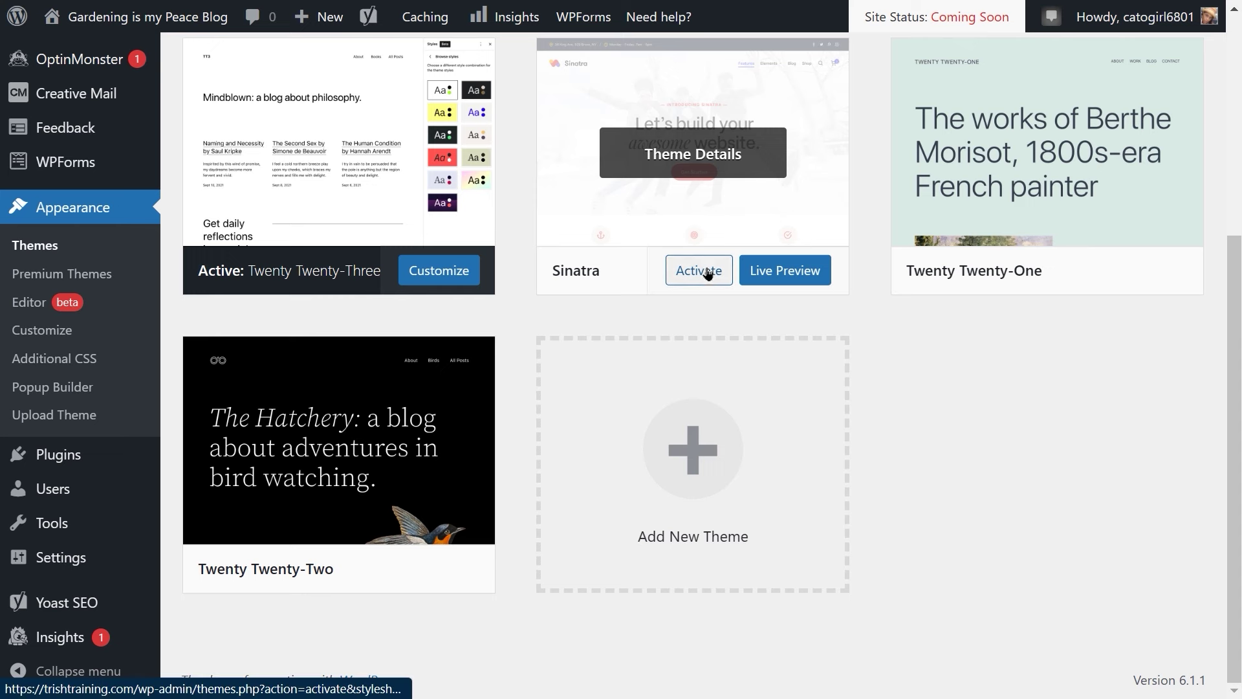
click(783, 279)
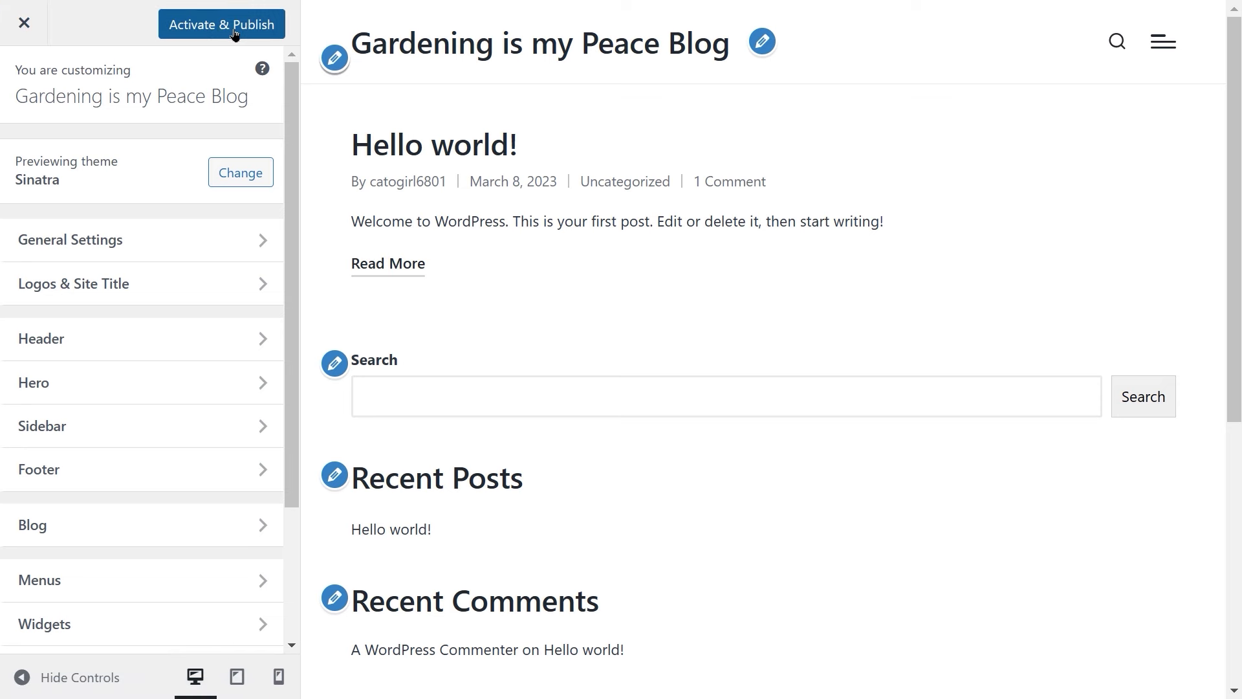
click(24, 26)
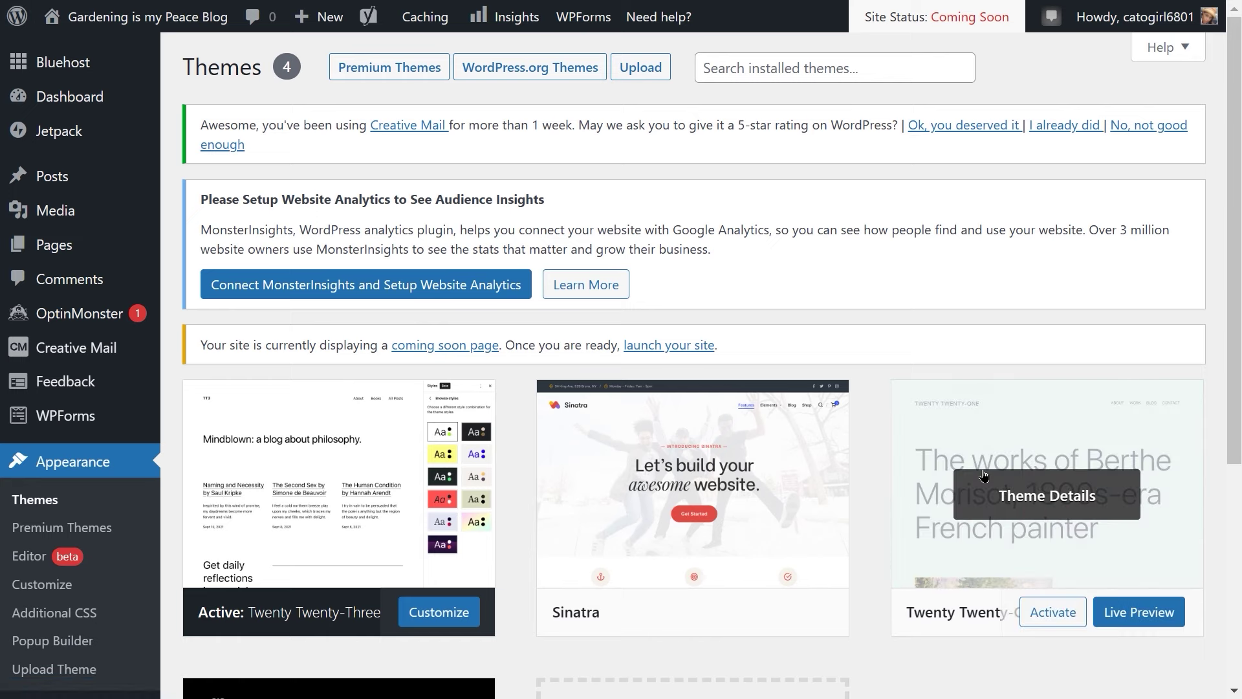
scroll(982, 475, down, 4)
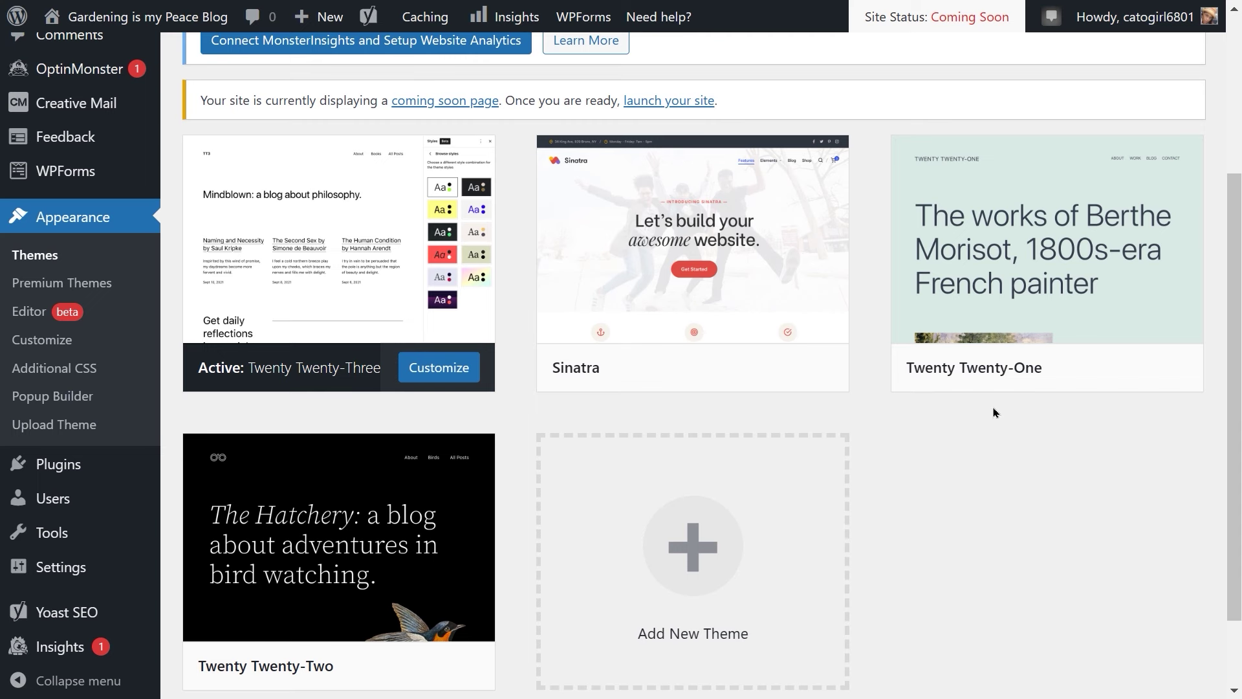
Step: Look over the remaining installed themes and open the page for adding a new theme
mouse_move(1019, 297)
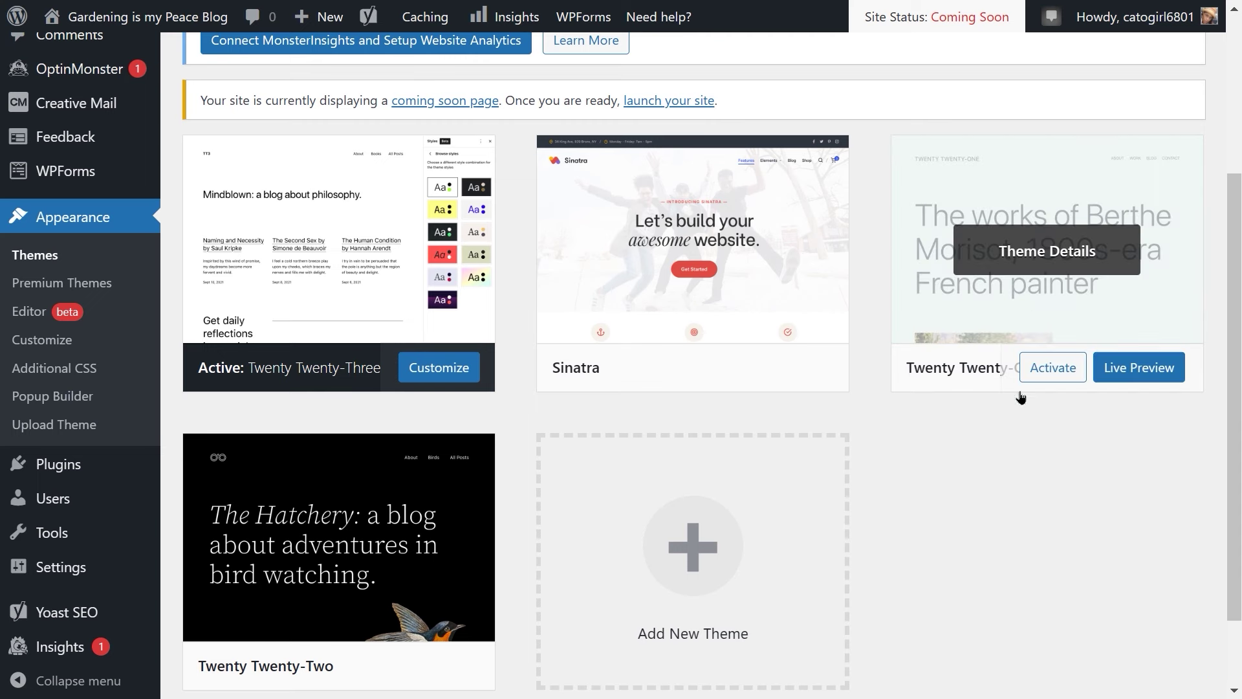
scroll(1021, 397, down, 2)
mouse_move(378, 525)
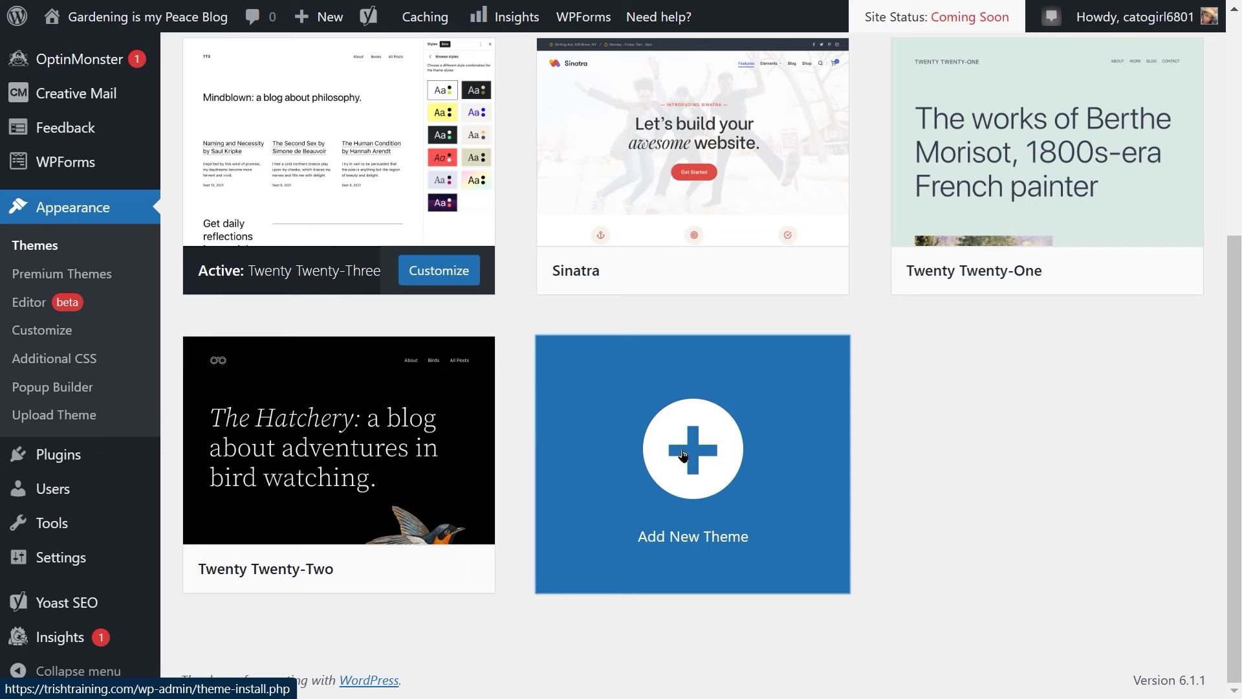
click(683, 454)
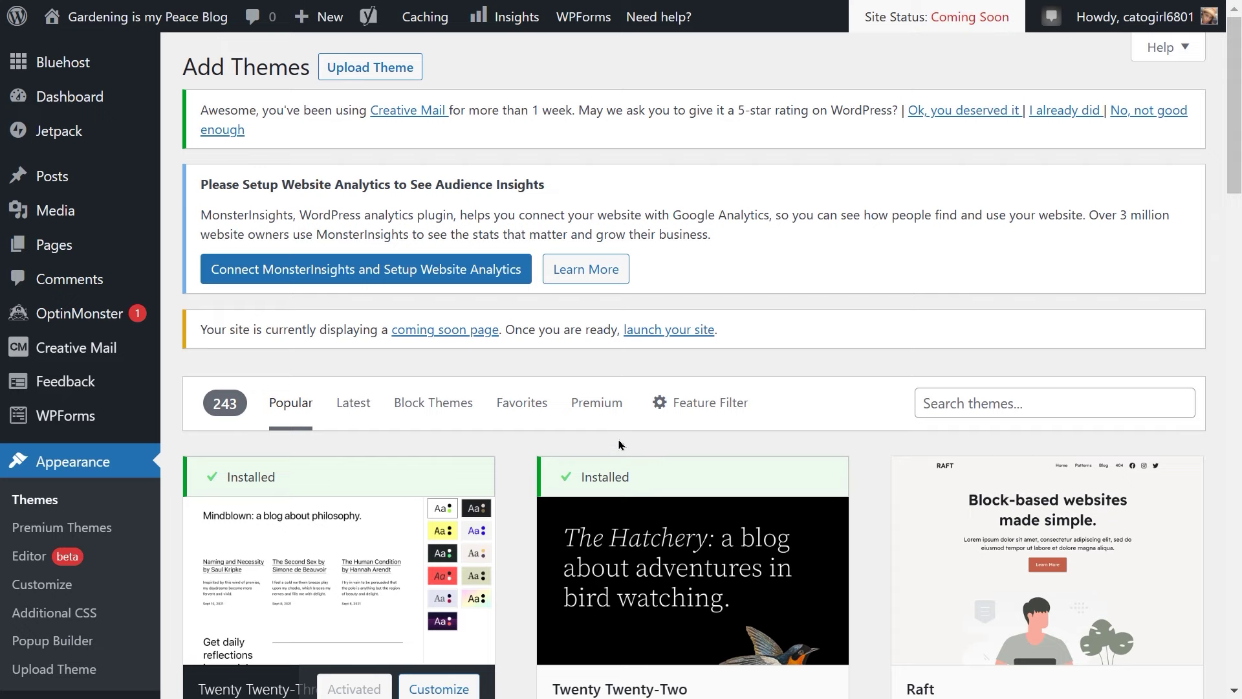
Step: Look through the popular themes available to install, and return to the start of the list
scroll(592, 449, down, 4)
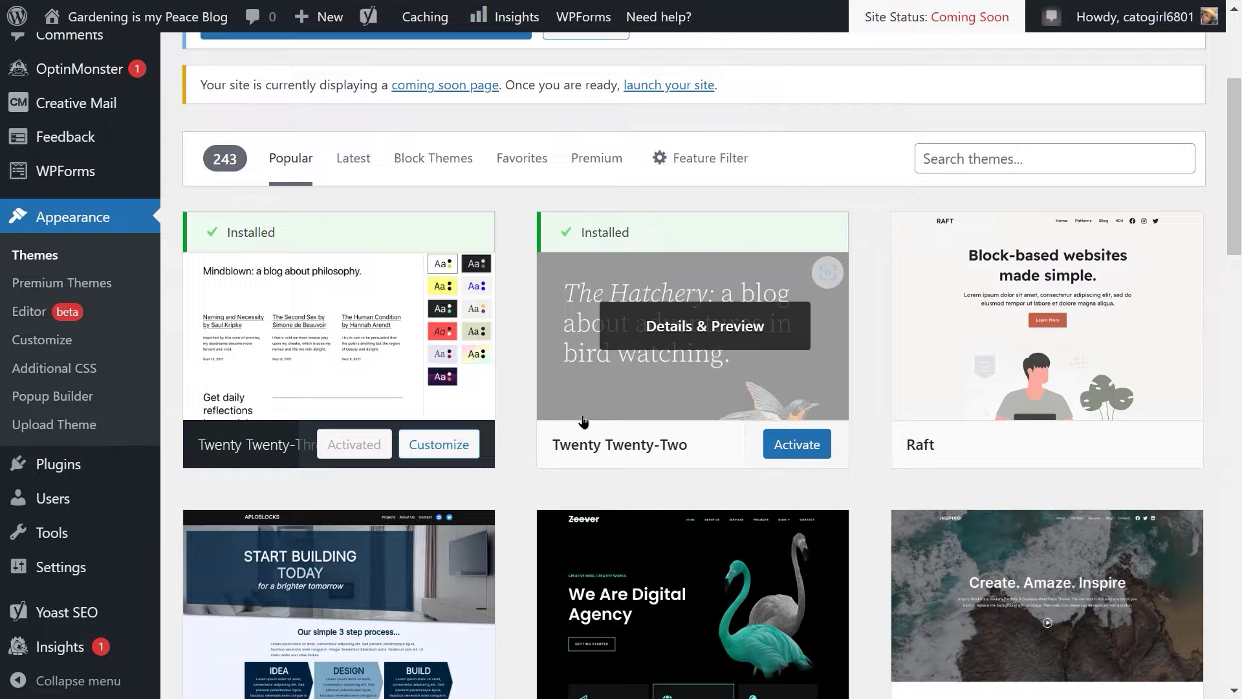
scroll(590, 415, down, 2)
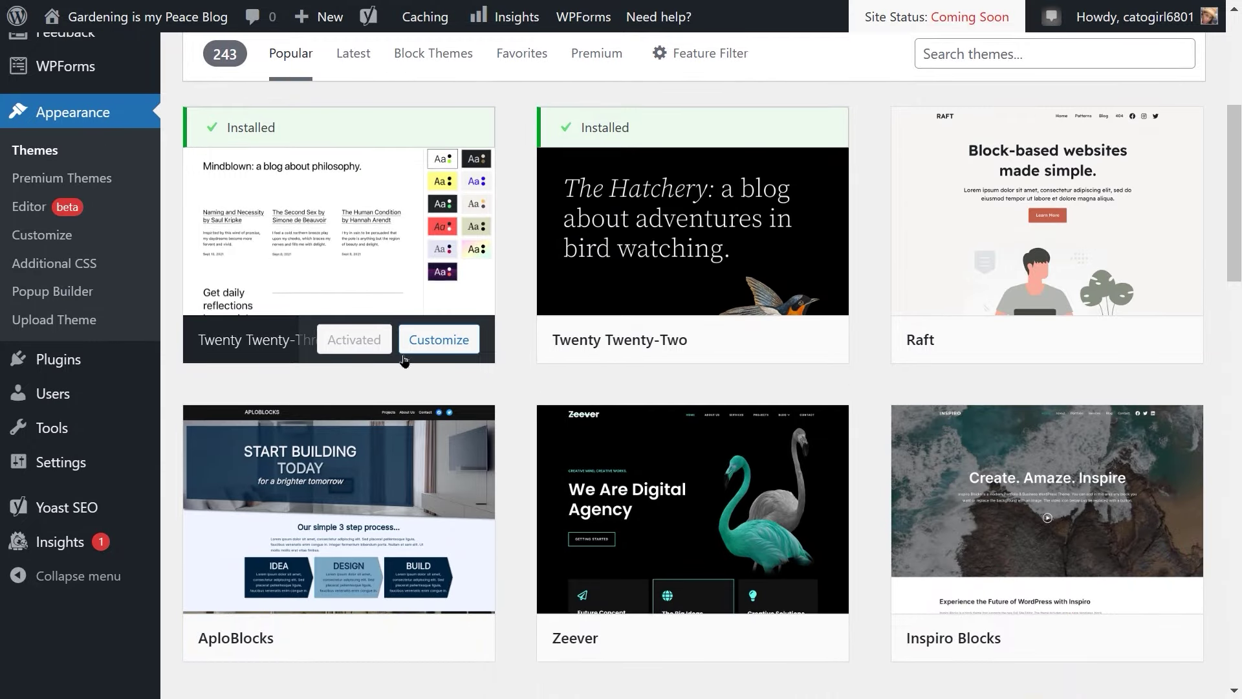
mouse_move(336, 360)
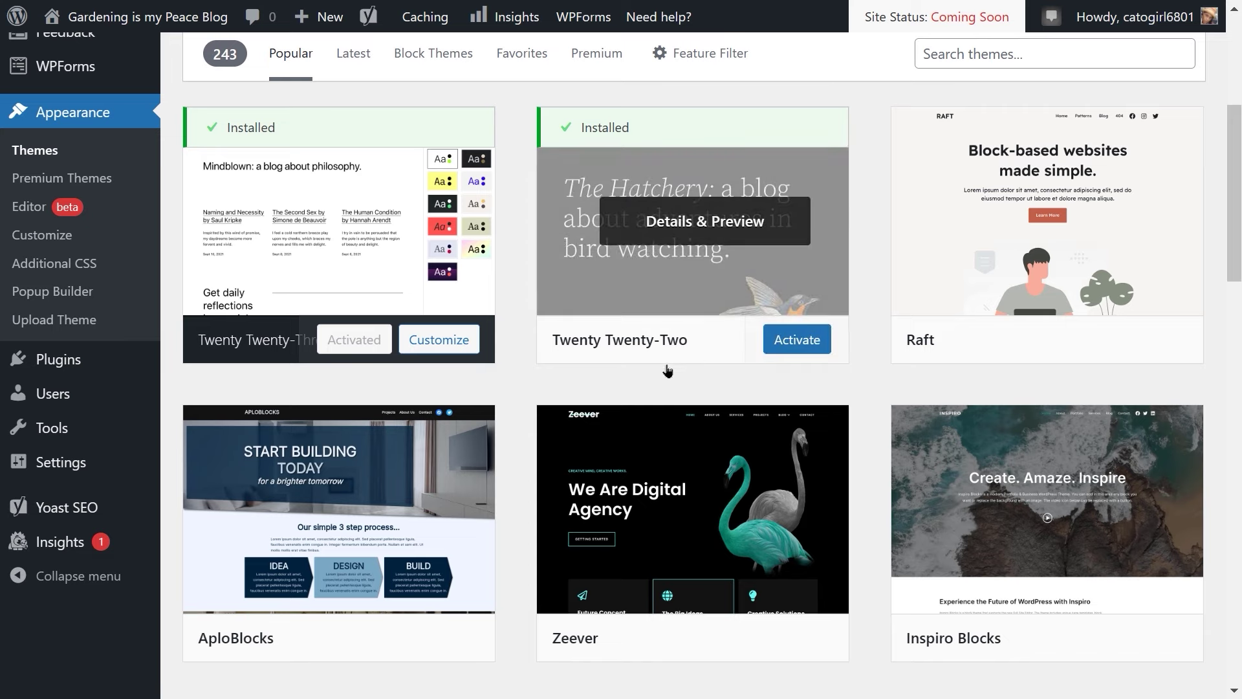
mouse_move(686, 245)
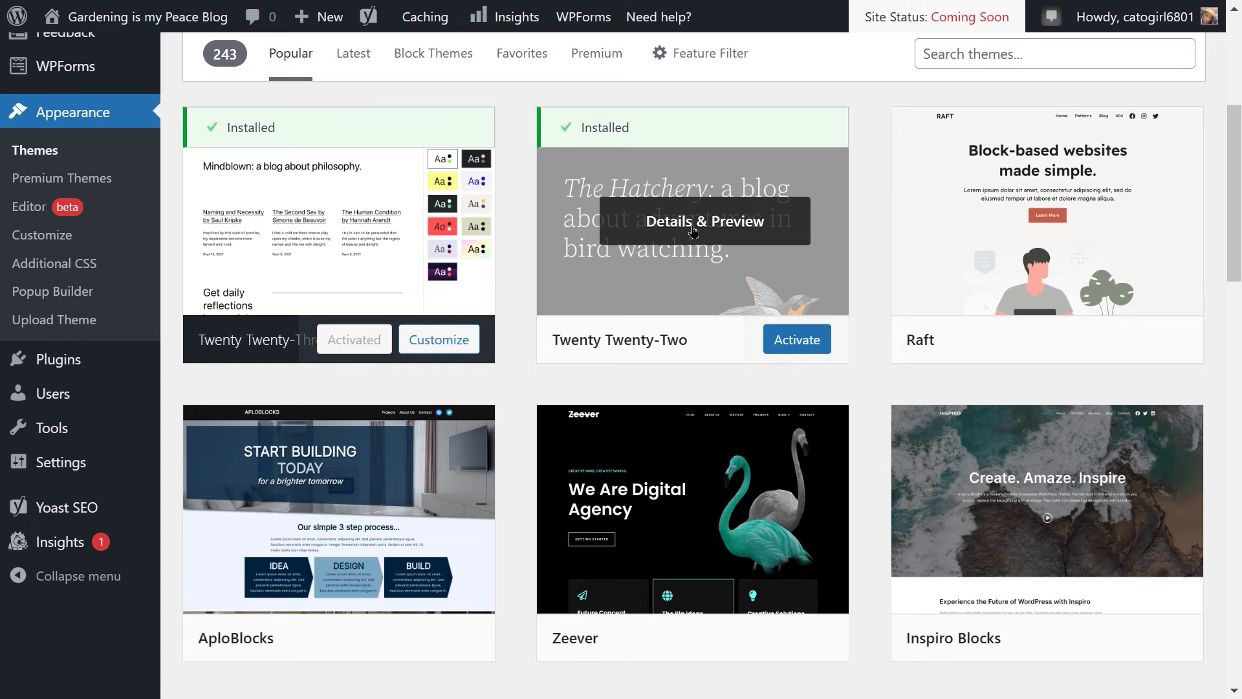
scroll(693, 229, down, 5)
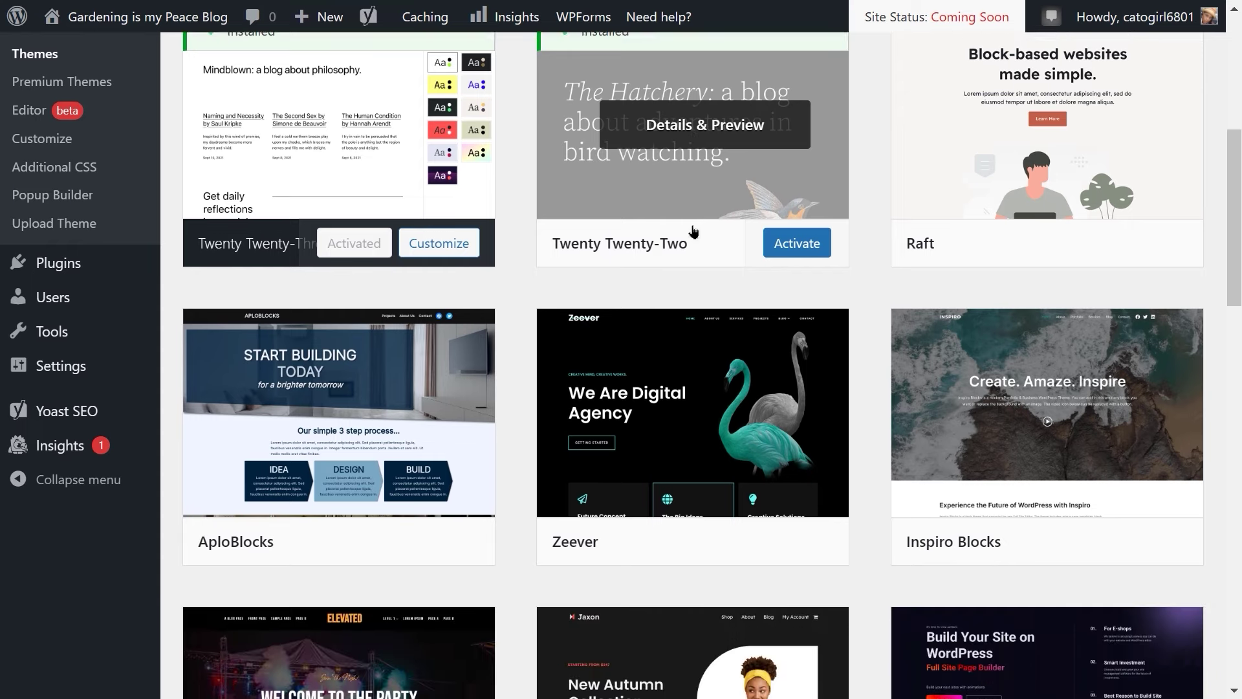
scroll(693, 231, down, 7)
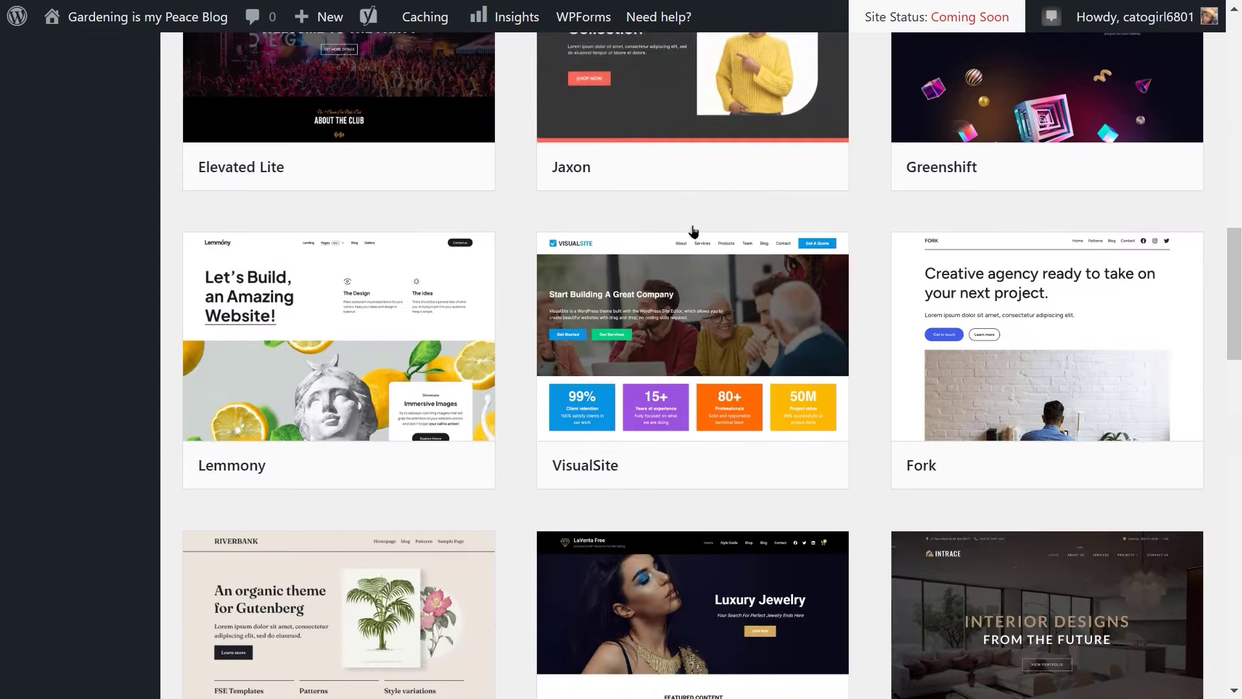
scroll(693, 231, up, 5)
scroll(692, 231, up, 12)
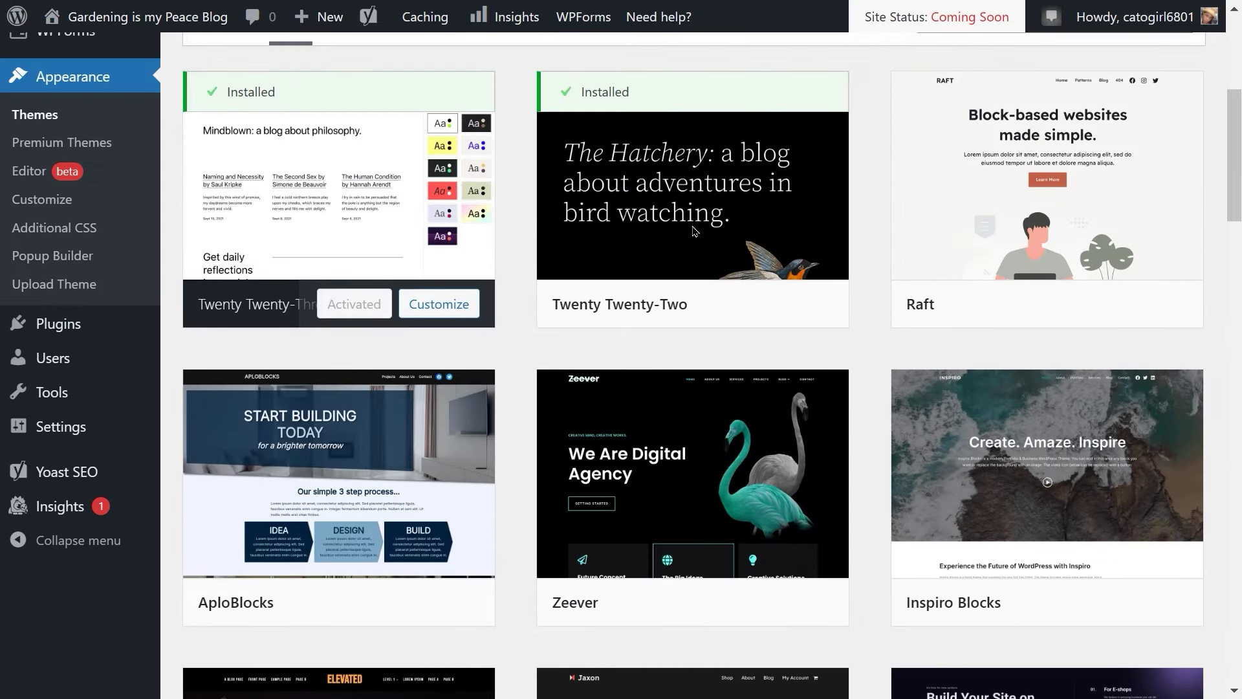
scroll(693, 231, down, 2)
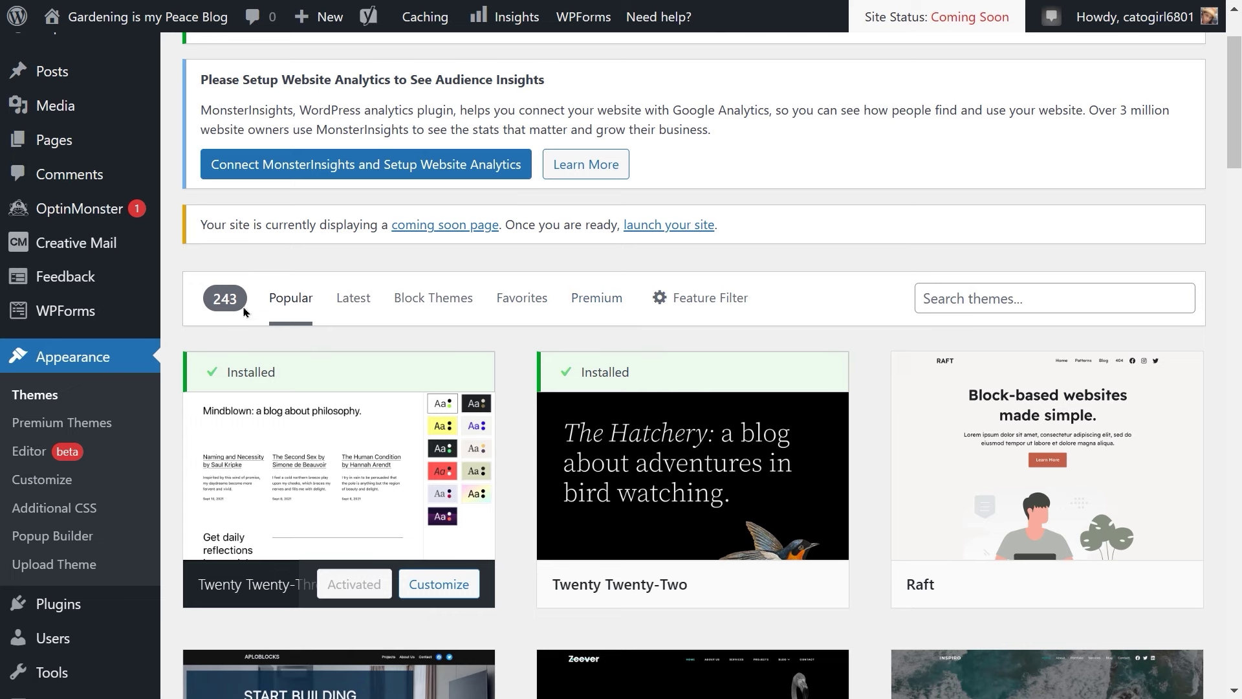
Step: Filter the themes by the Blog subject and the Accessibility Ready, Featured Image Header, Featured Images and Post Formats features
click(668, 306)
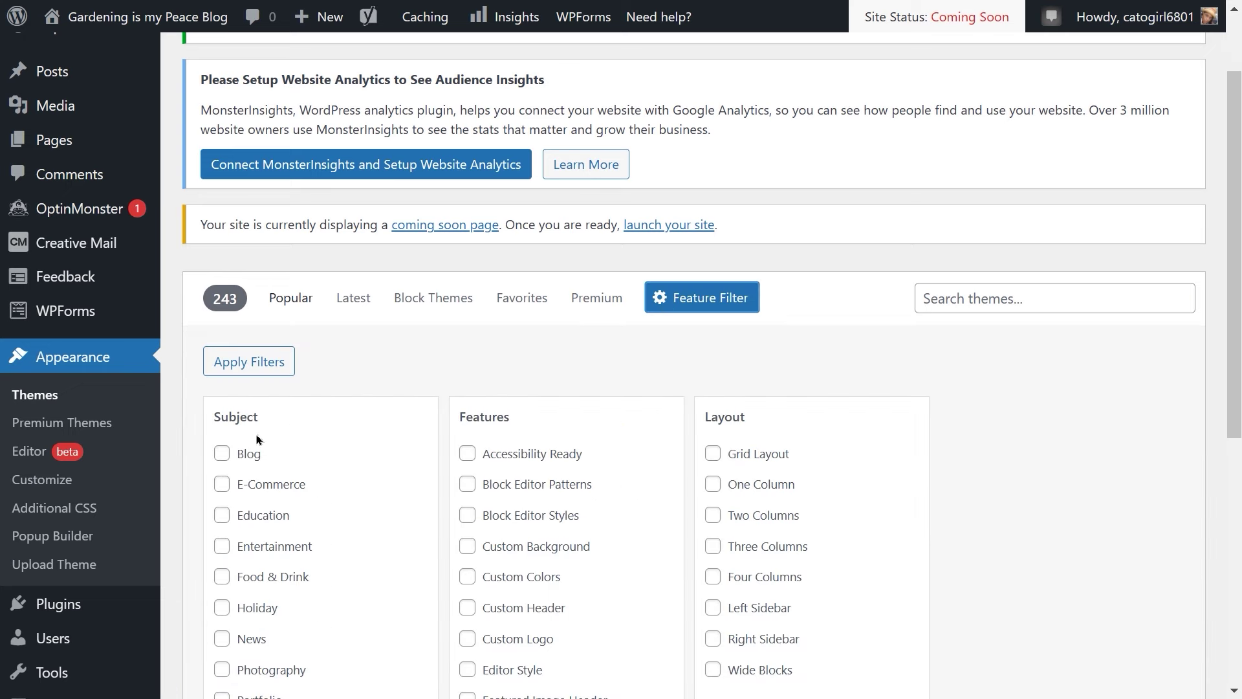
click(225, 458)
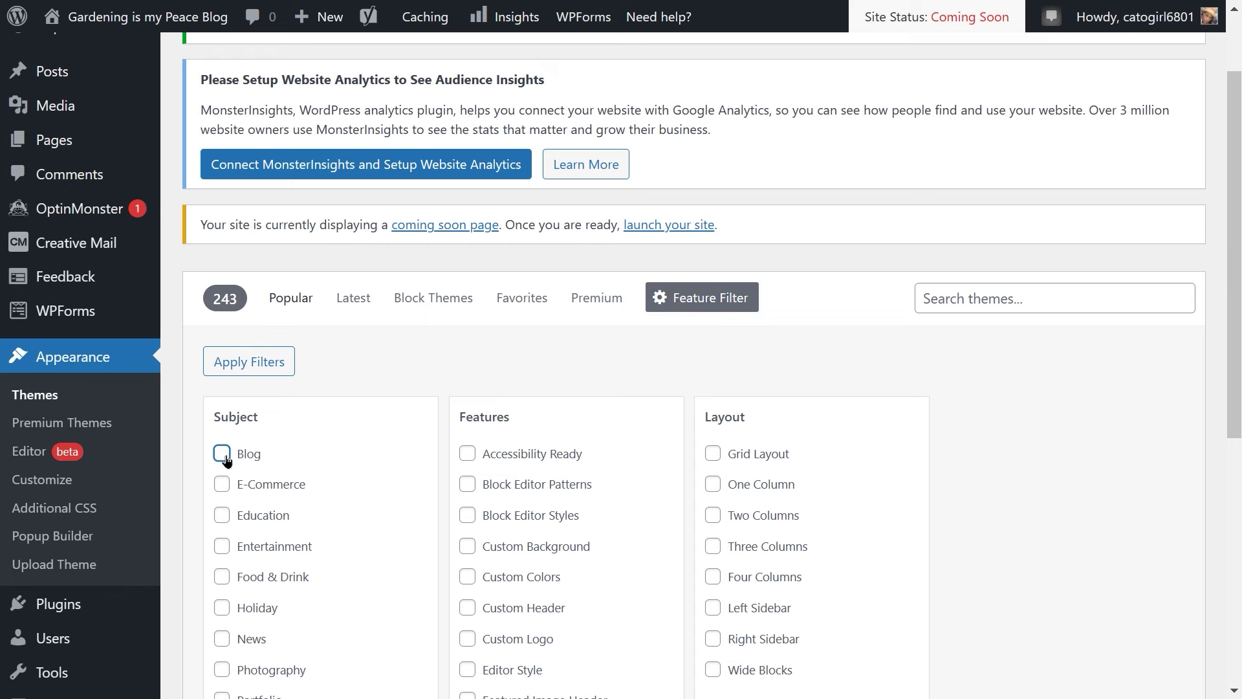
scroll(624, 389, down, 3)
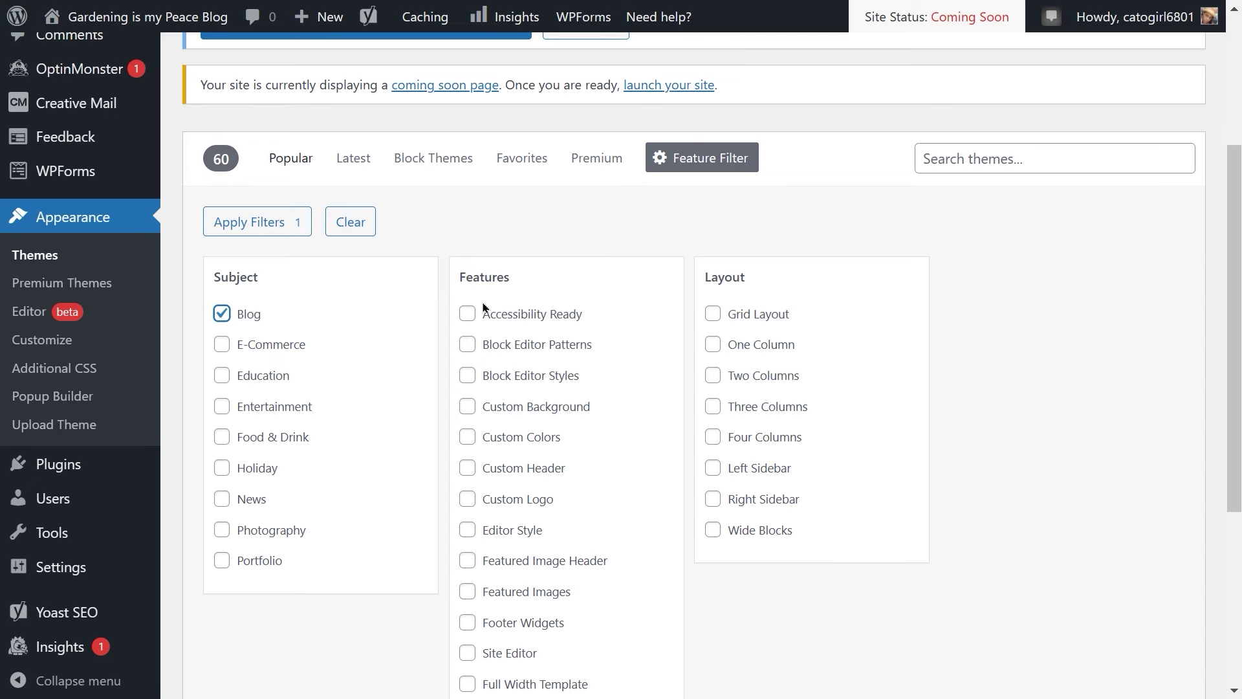
click(467, 315)
scroll(624, 426, down, 3)
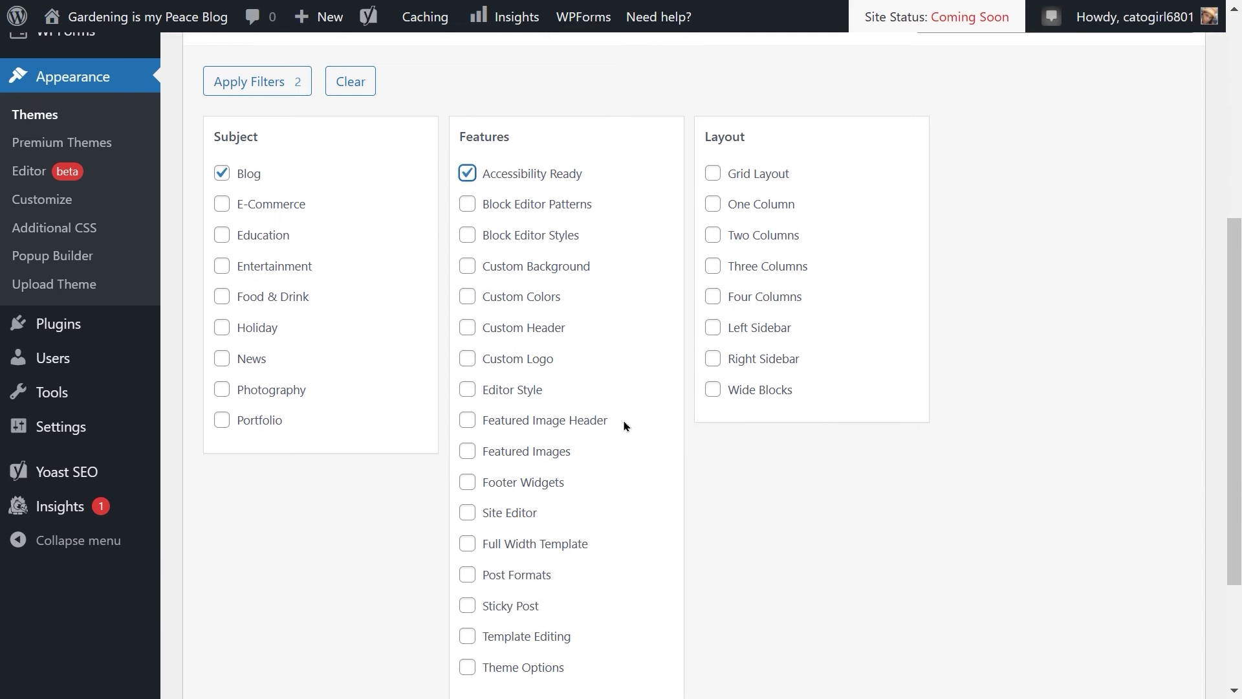
click(475, 424)
click(473, 457)
scroll(661, 452, down, 1)
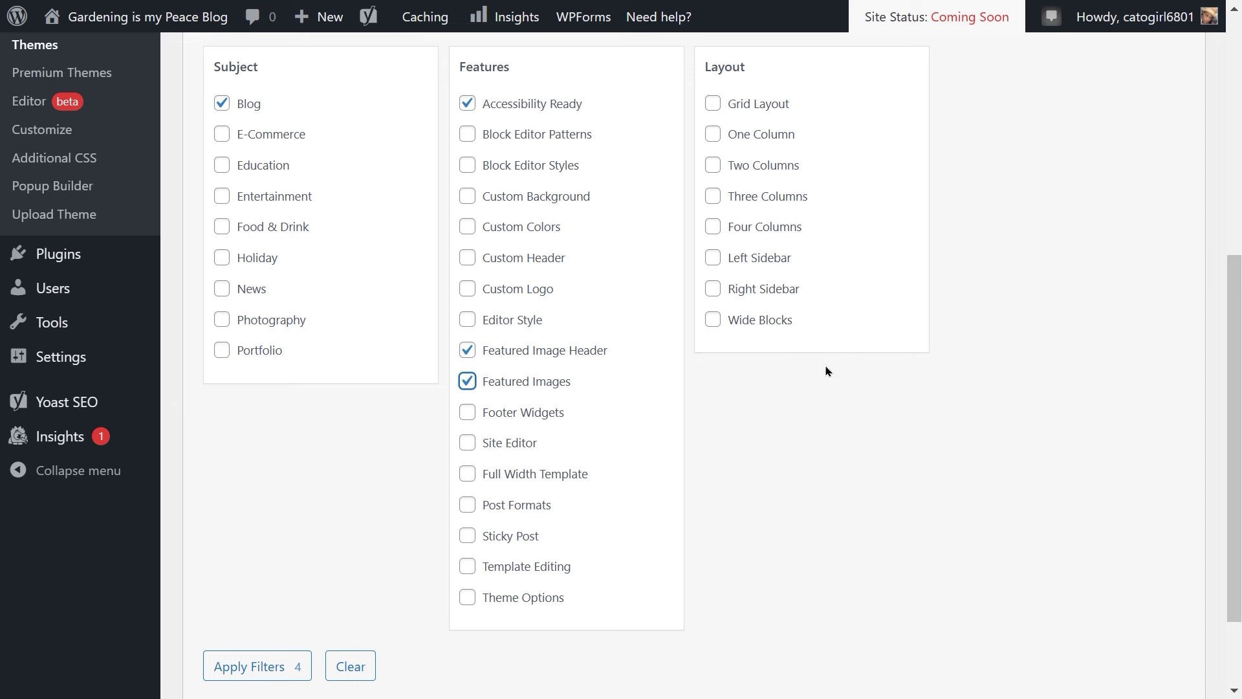
click(467, 507)
click(280, 667)
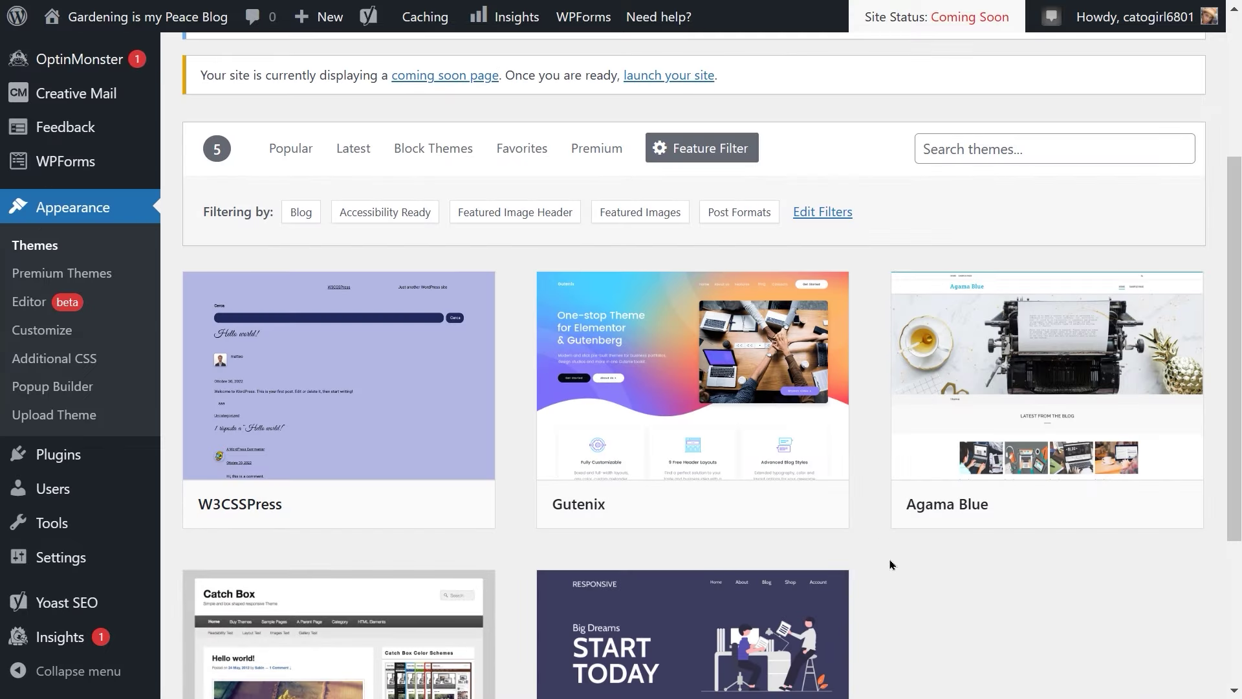
Step: Look through the filtered themes, examine the Agama Blue theme's details and preview, and close it without installing
scroll(890, 564, down, 3)
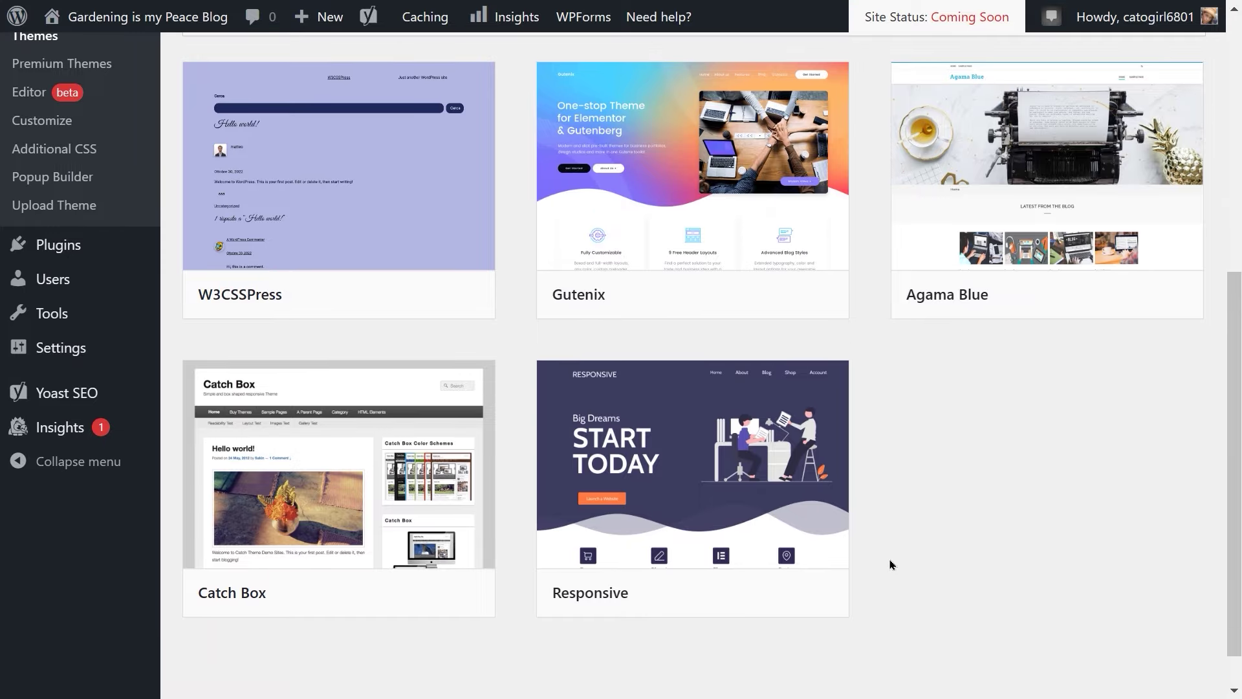
scroll(890, 564, up, 2)
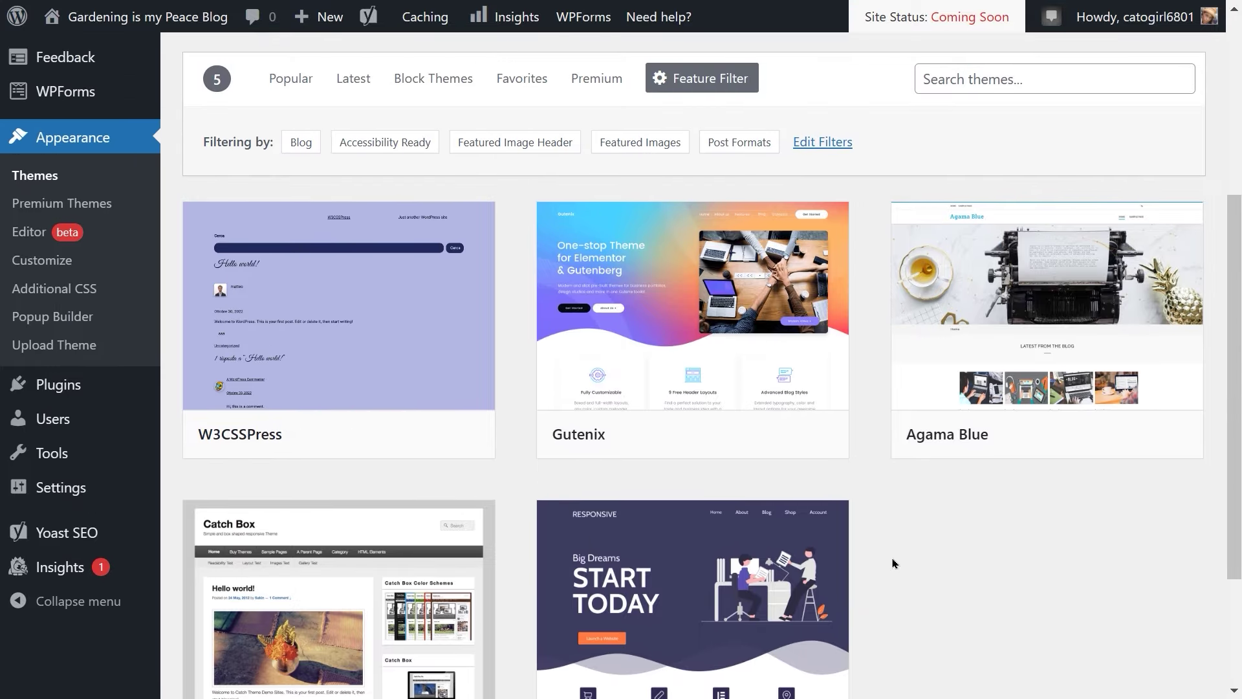
mouse_move(952, 383)
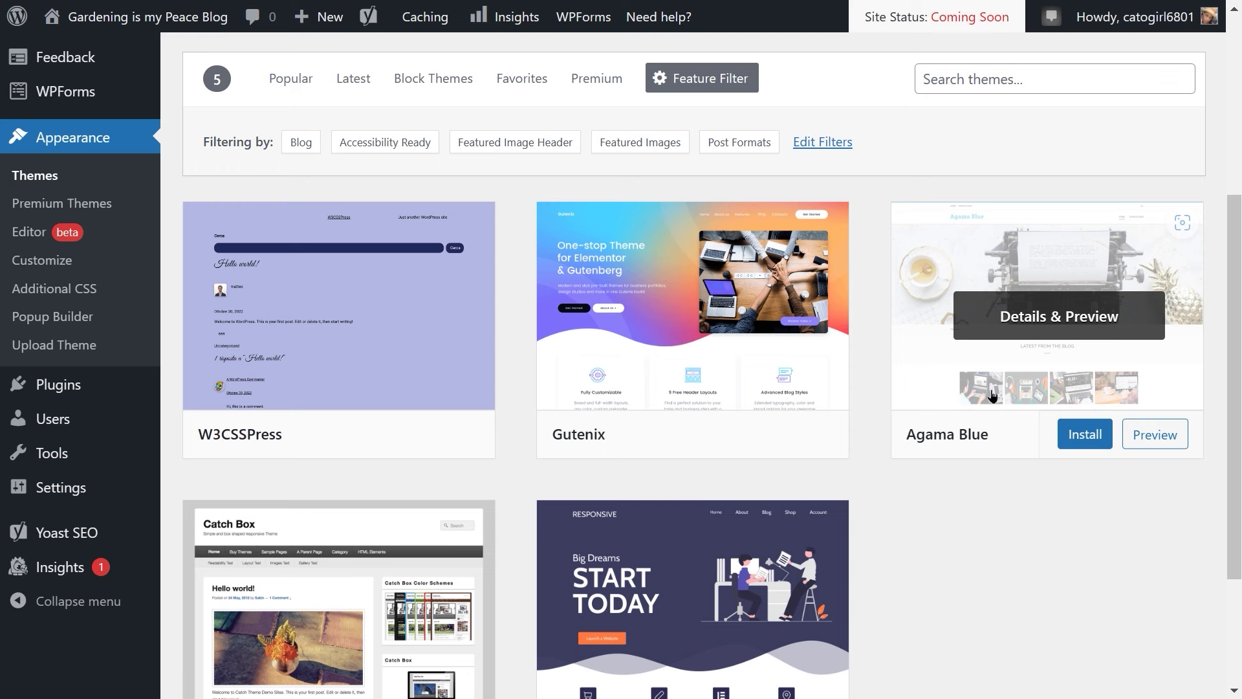
click(1050, 322)
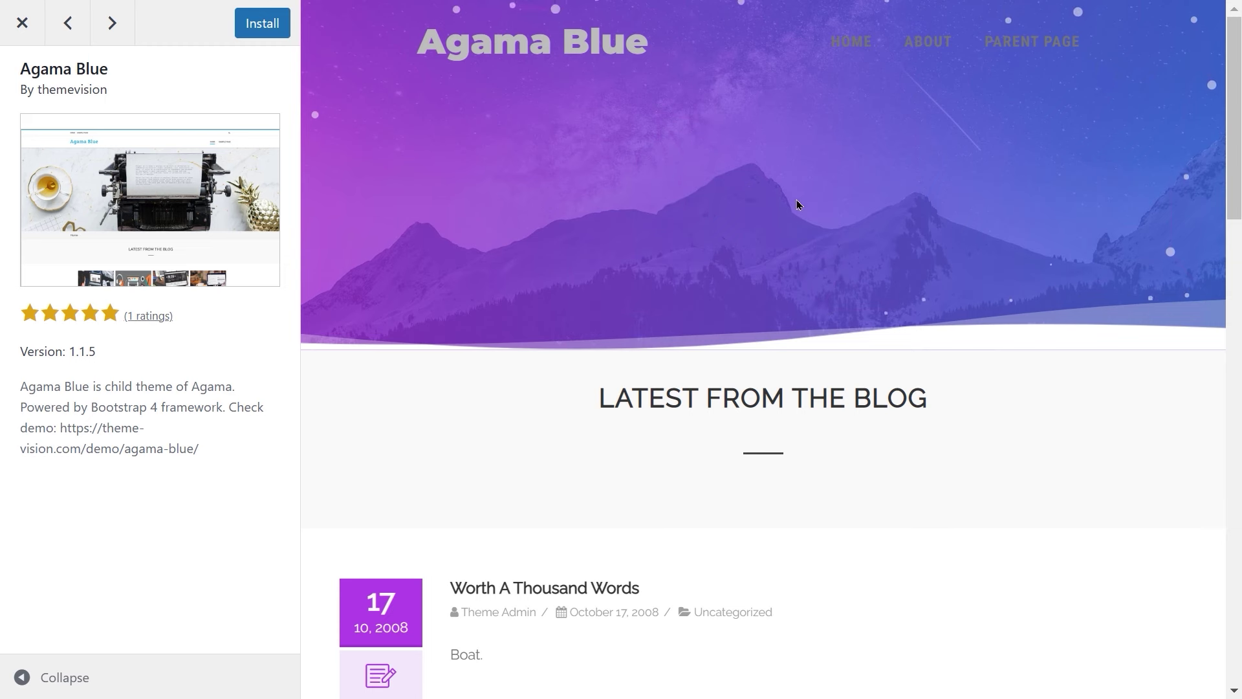
scroll(878, 207, down, 1)
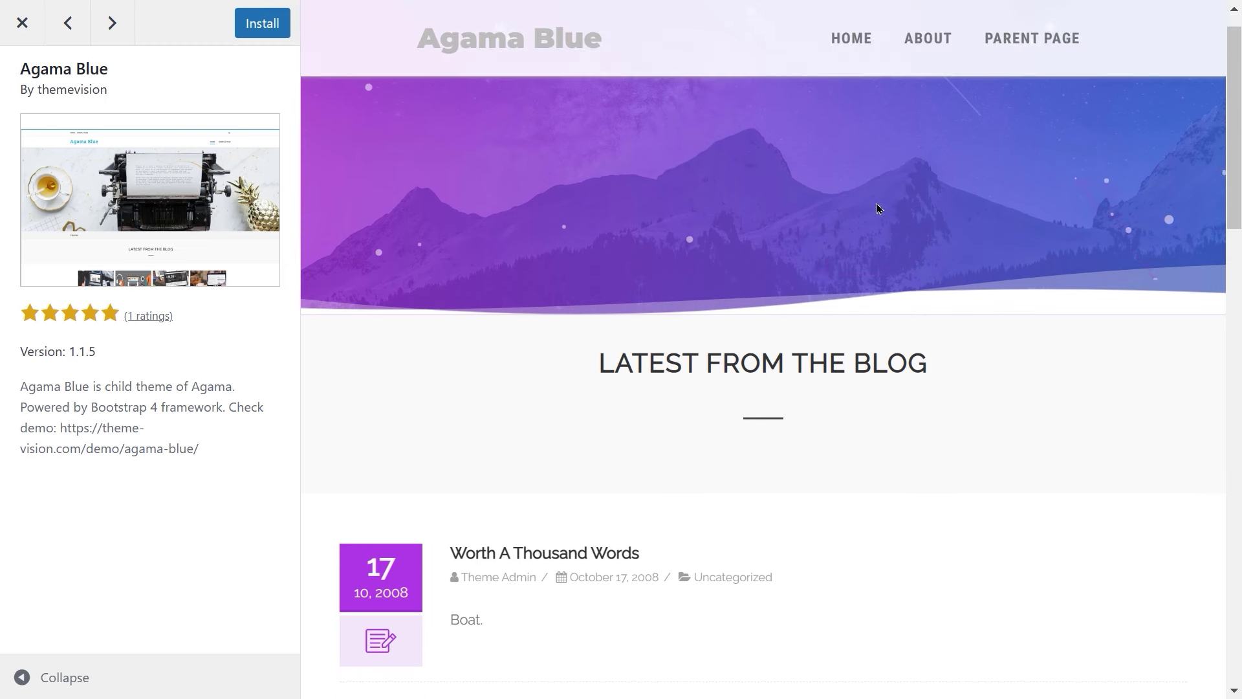
scroll(878, 207, down, 2)
scroll(877, 207, down, 1)
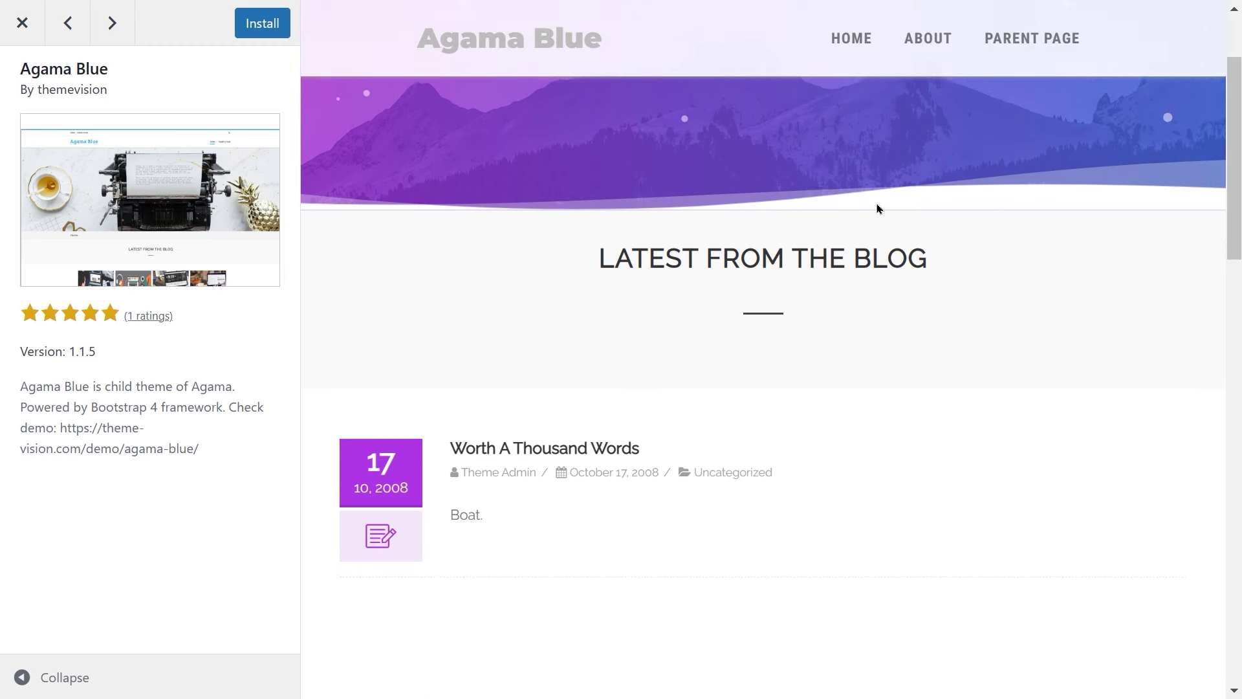
scroll(878, 207, down, 1)
scroll(878, 207, down, 4)
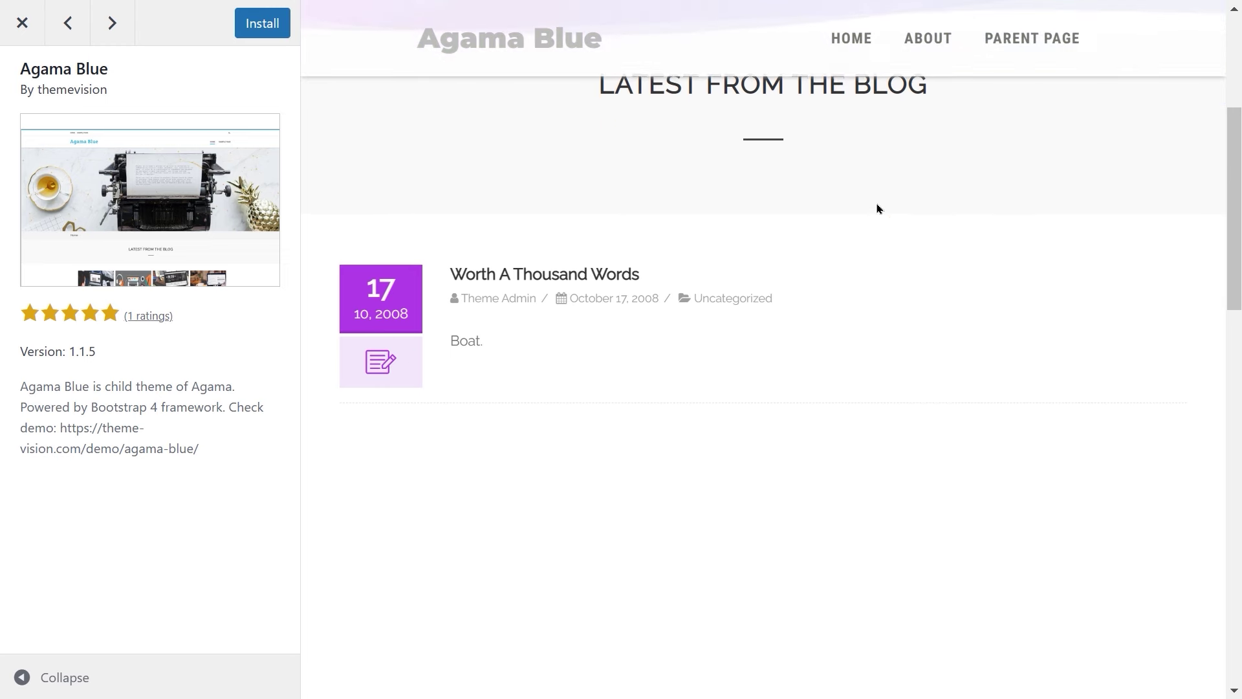
scroll(878, 208, up, 6)
scroll(877, 208, up, 3)
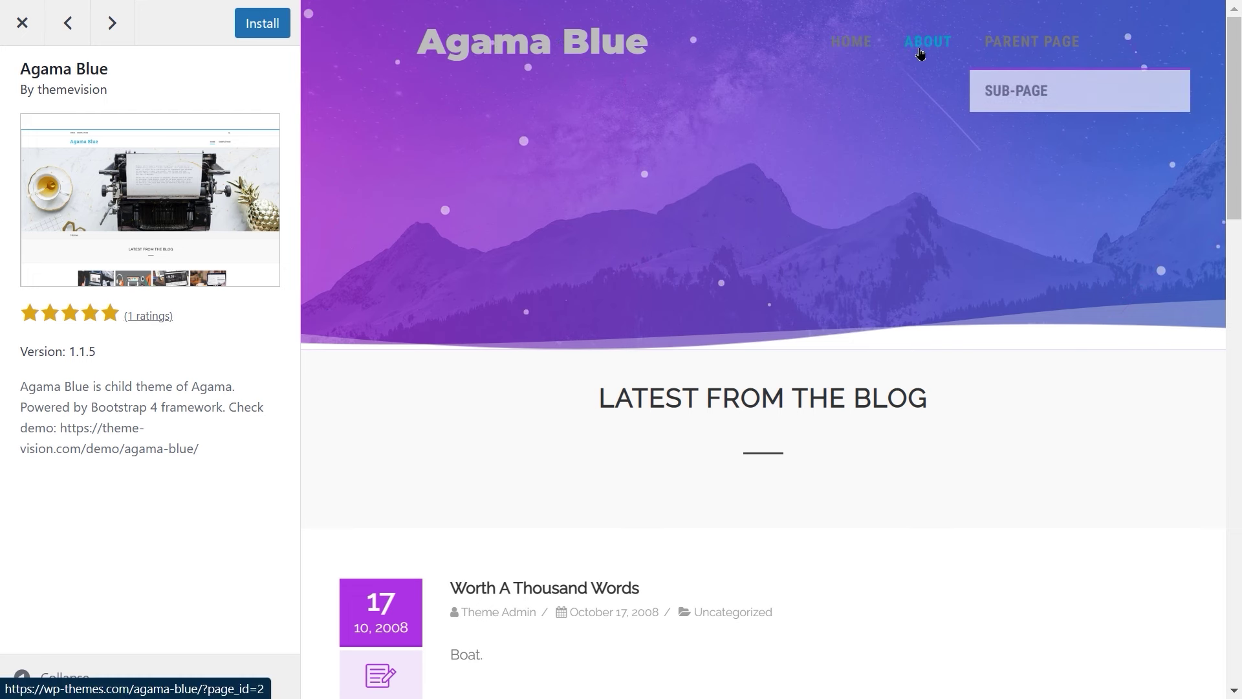
mouse_move(1023, 45)
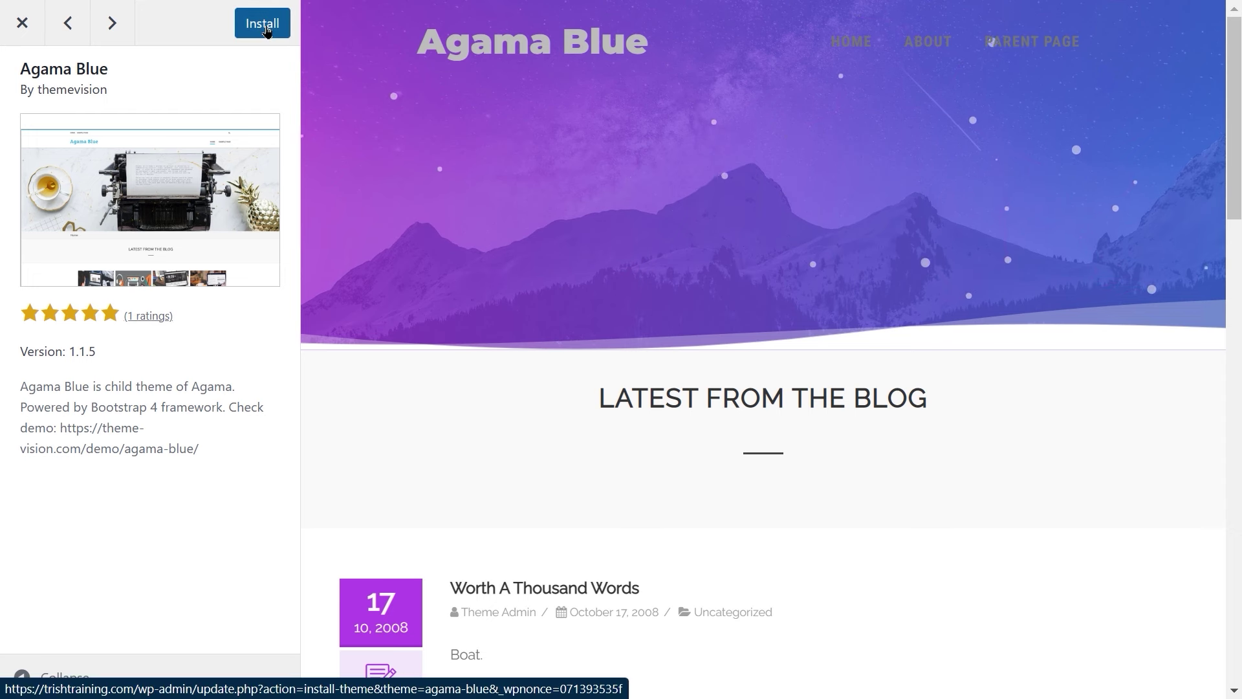
click(3, 19)
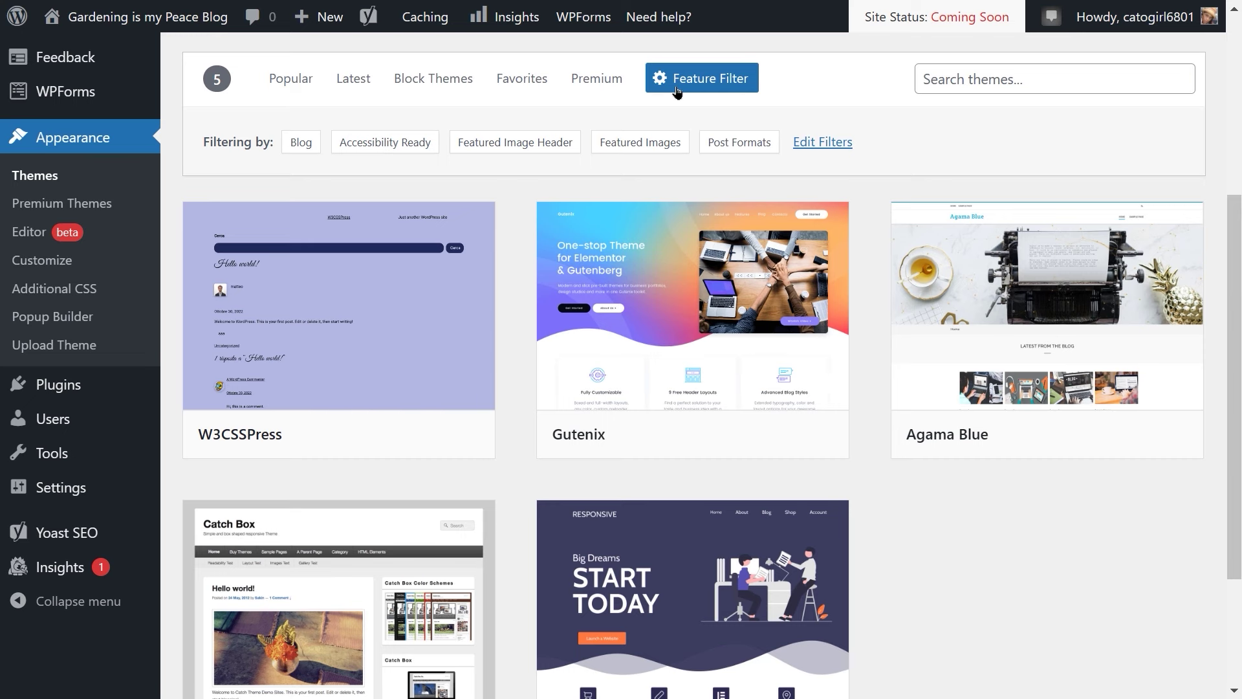
Step: Clear the theme feature filters and activate the Sinatra theme from the installed themes
click(677, 92)
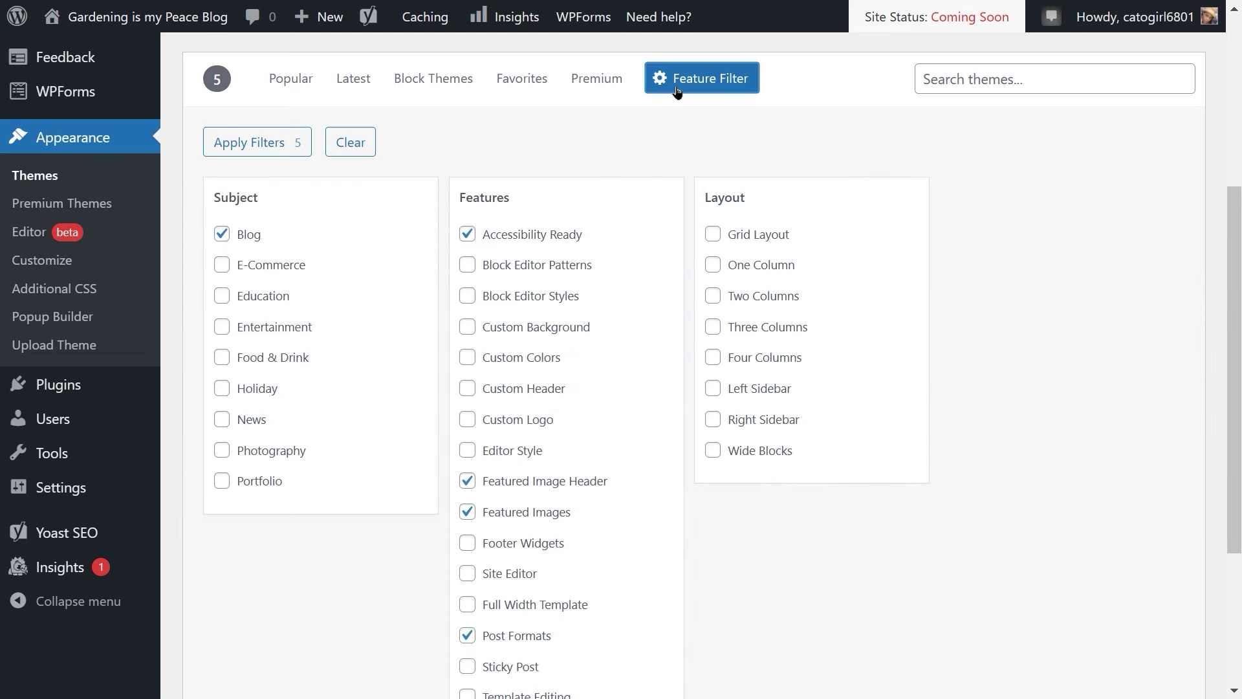
click(349, 150)
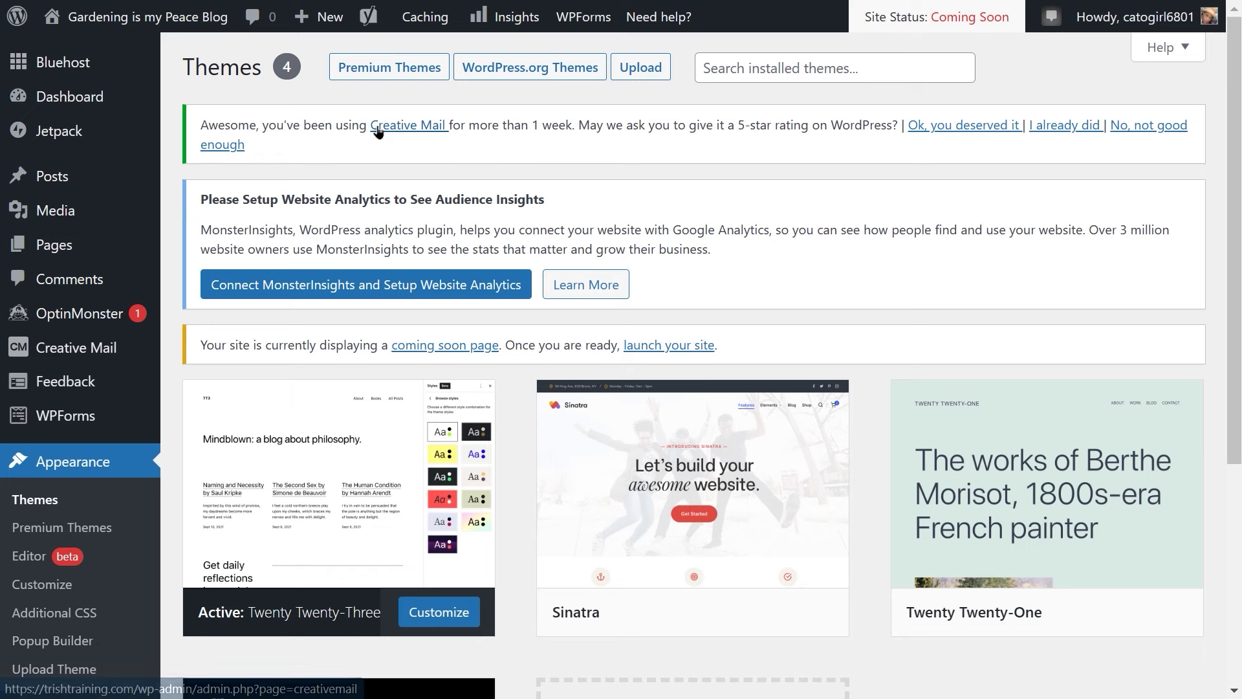
mouse_move(567, 421)
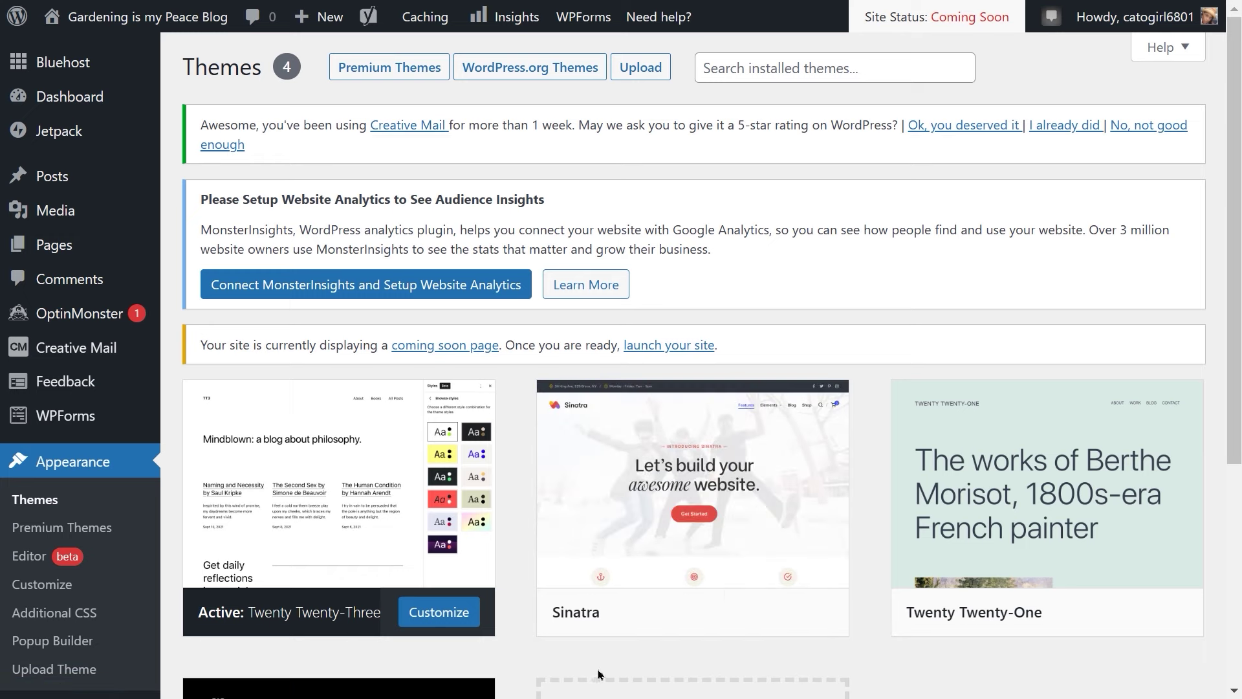
mouse_move(608, 628)
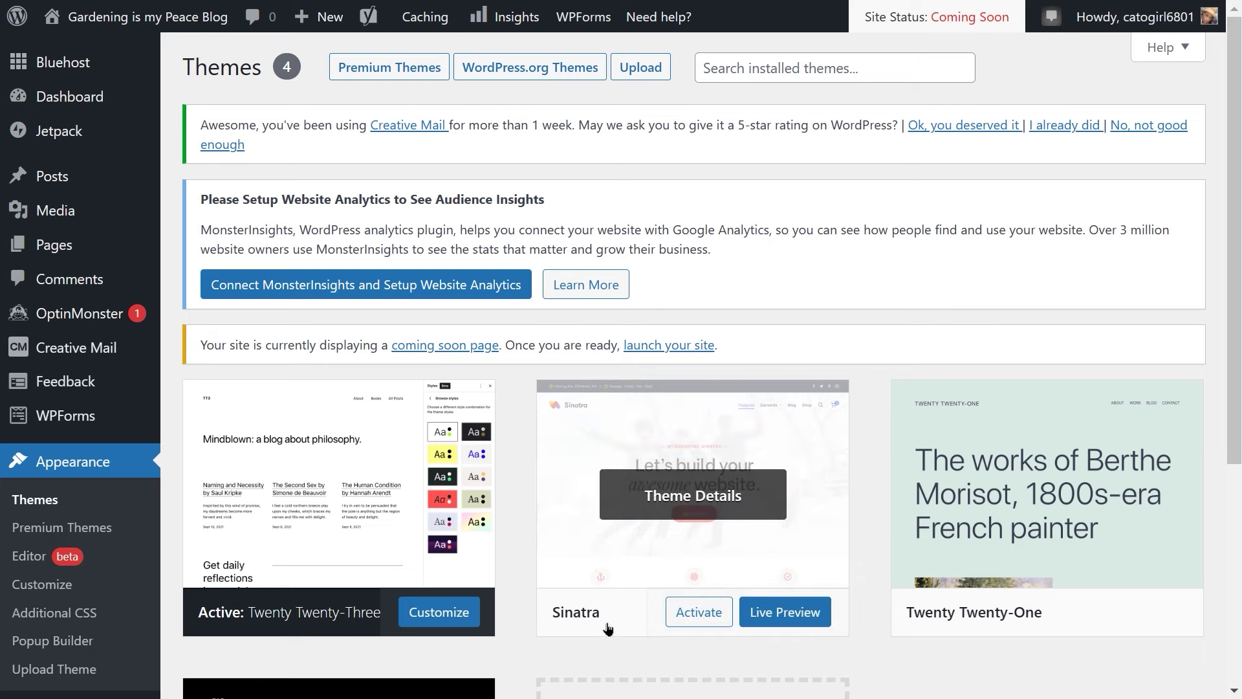
click(690, 613)
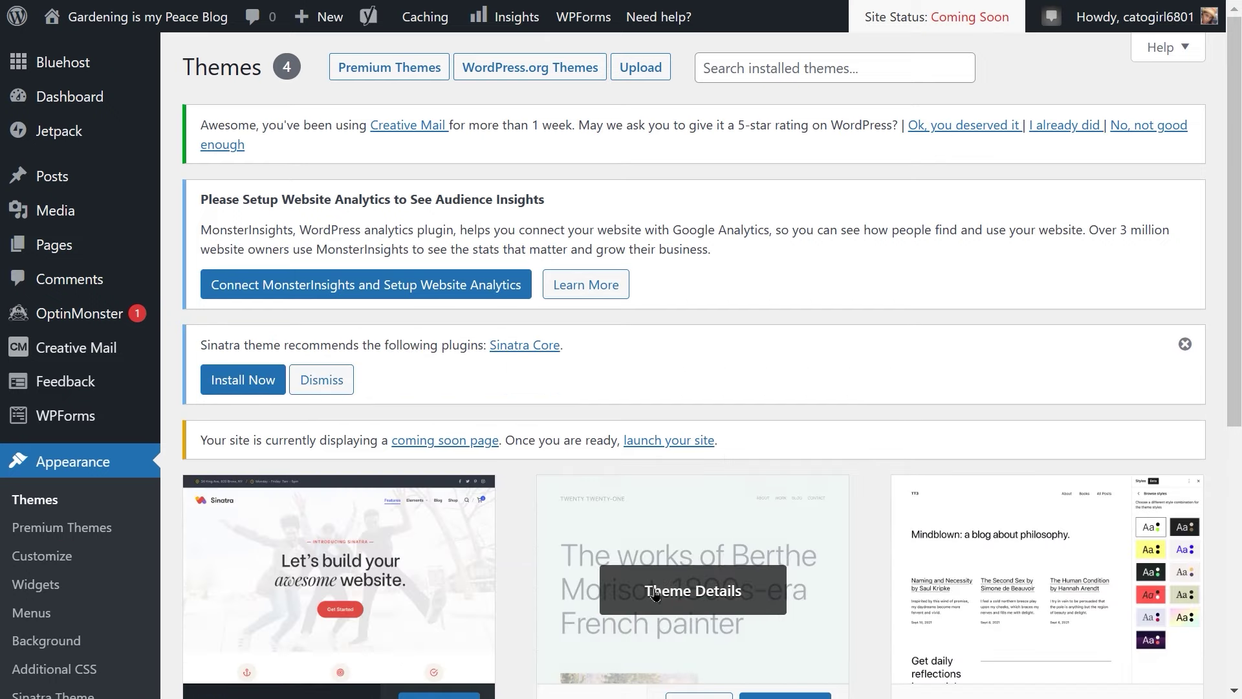
Step: Visit the site's front end to see it with the Sinatra theme, and view its Sample Page
mouse_move(68, 19)
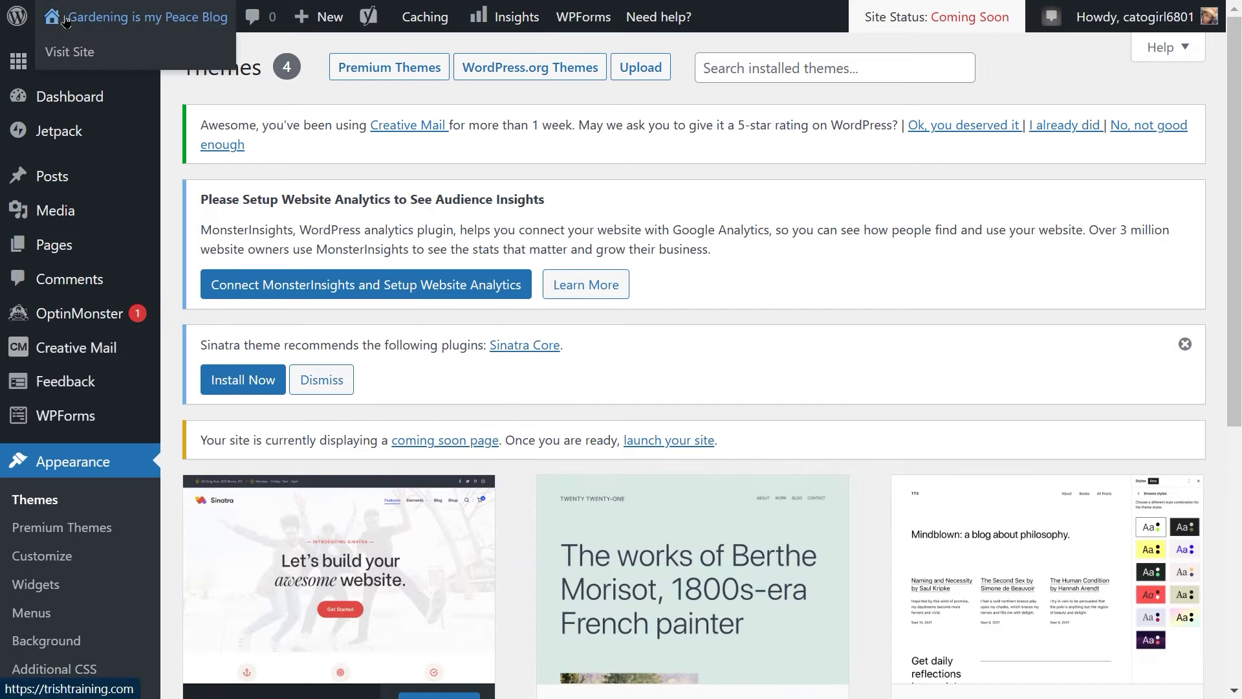
click(70, 51)
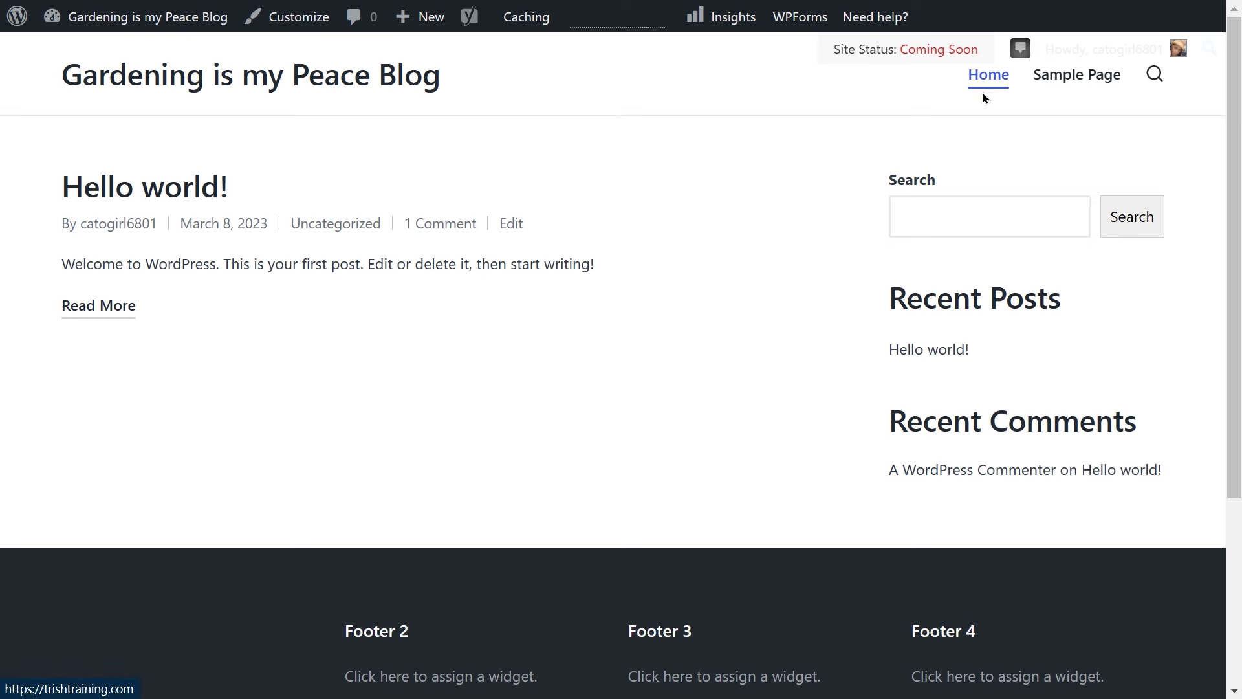
click(1061, 87)
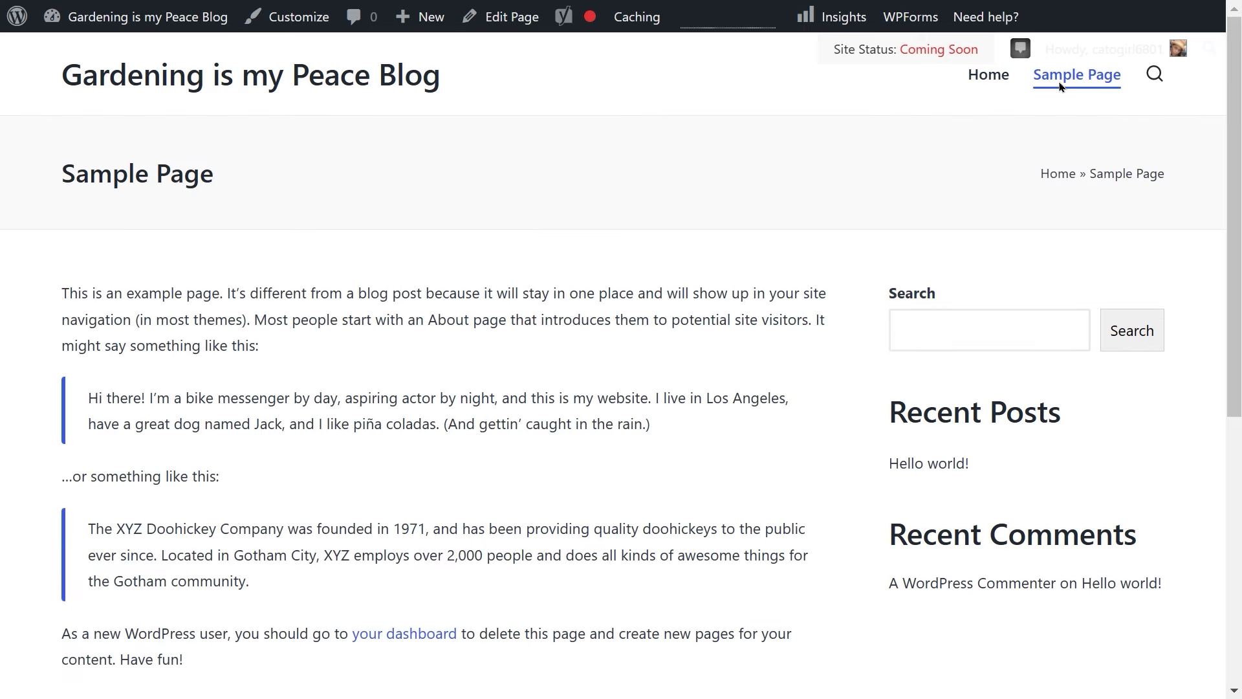
Step: Return to the site's home page, go to the installed themes and activate the Twenty Twenty-Three theme
click(1000, 86)
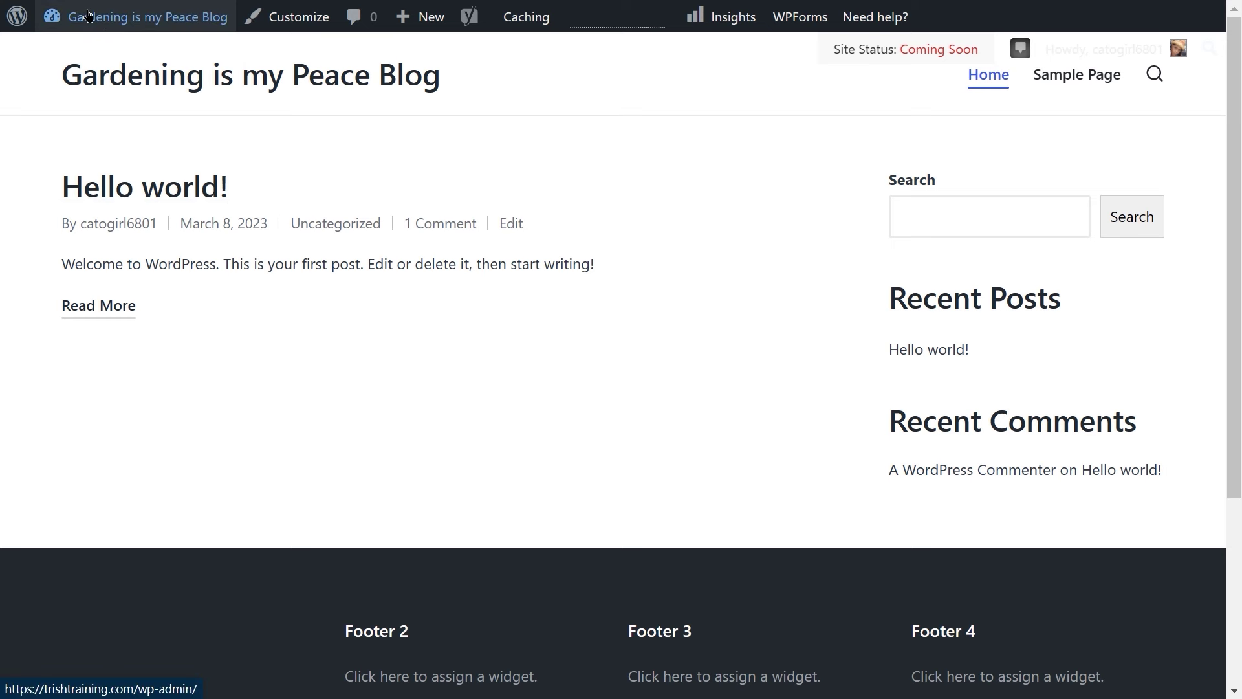
mouse_move(88, 16)
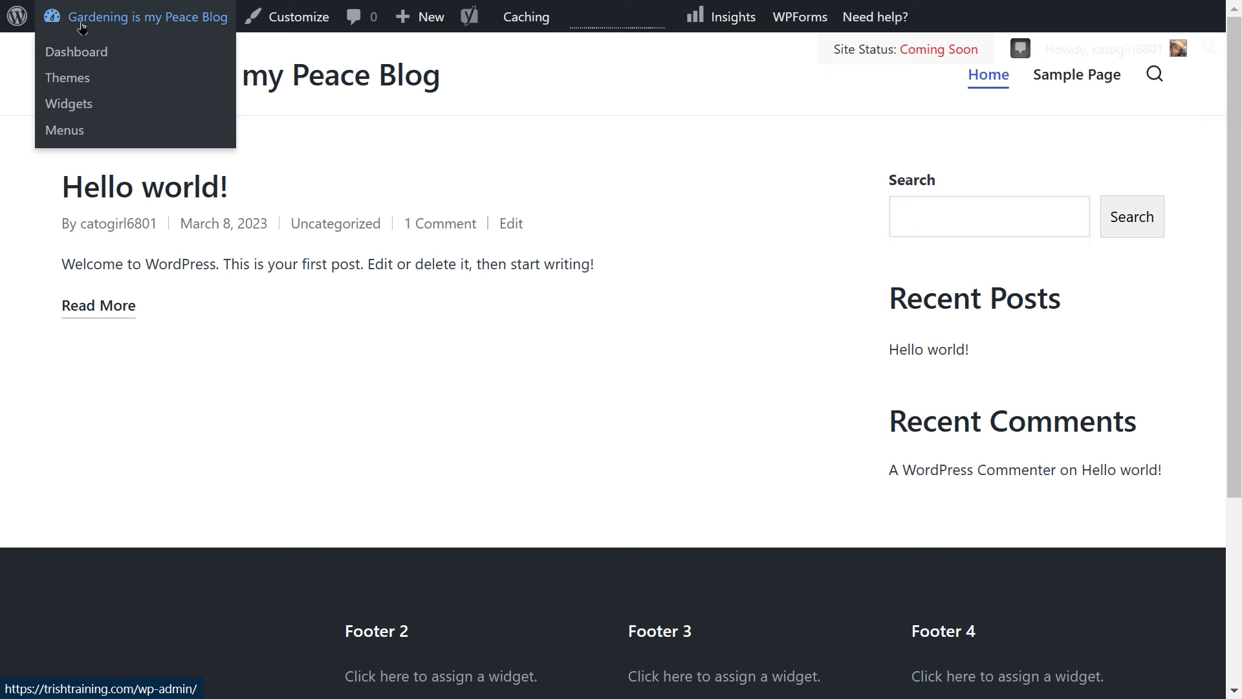
click(90, 78)
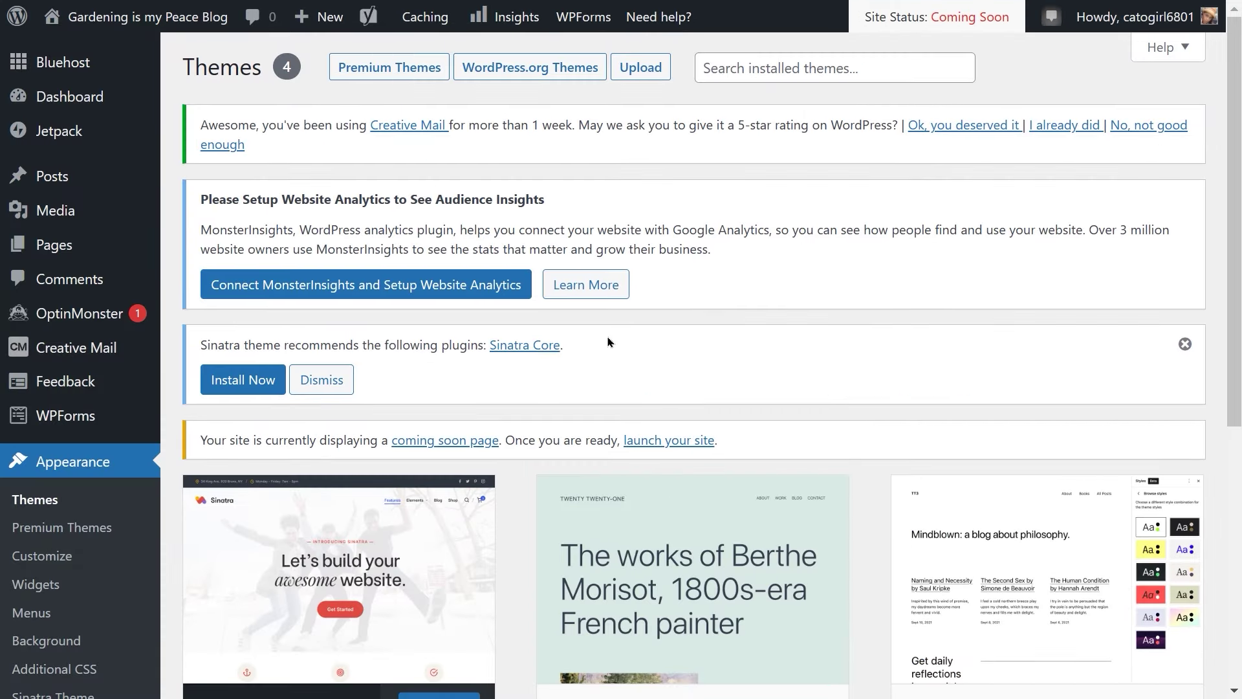
scroll(608, 342, down, 5)
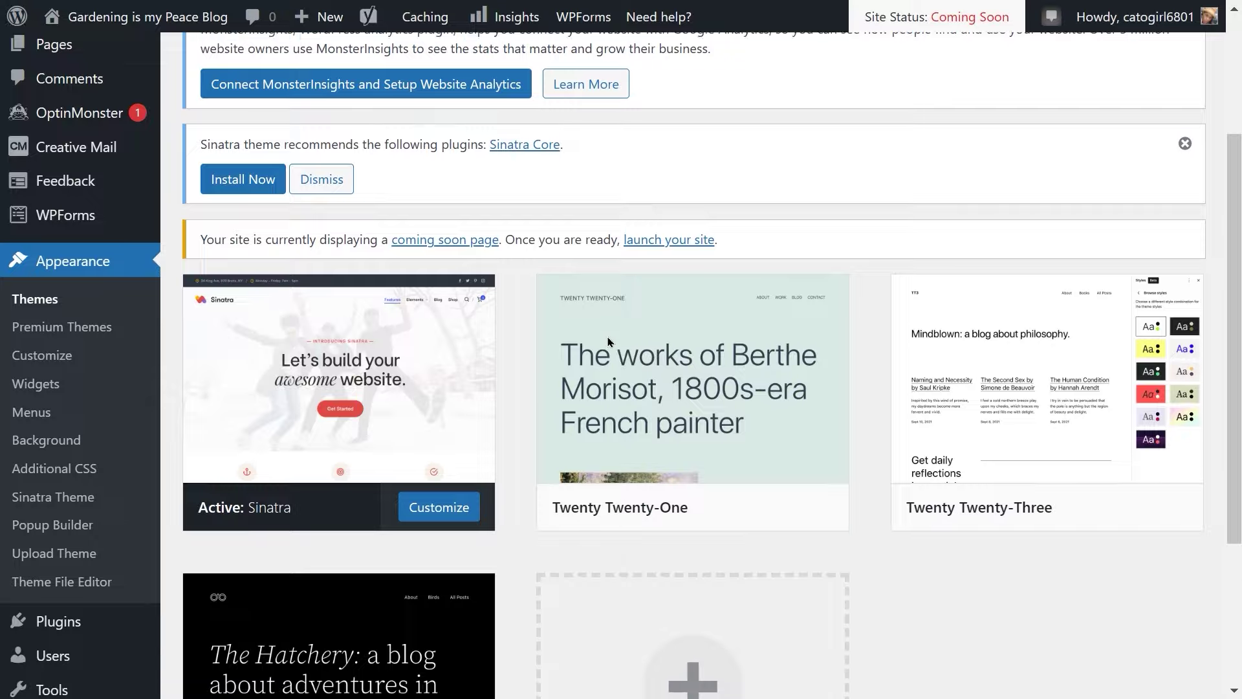
scroll(608, 341, down, 1)
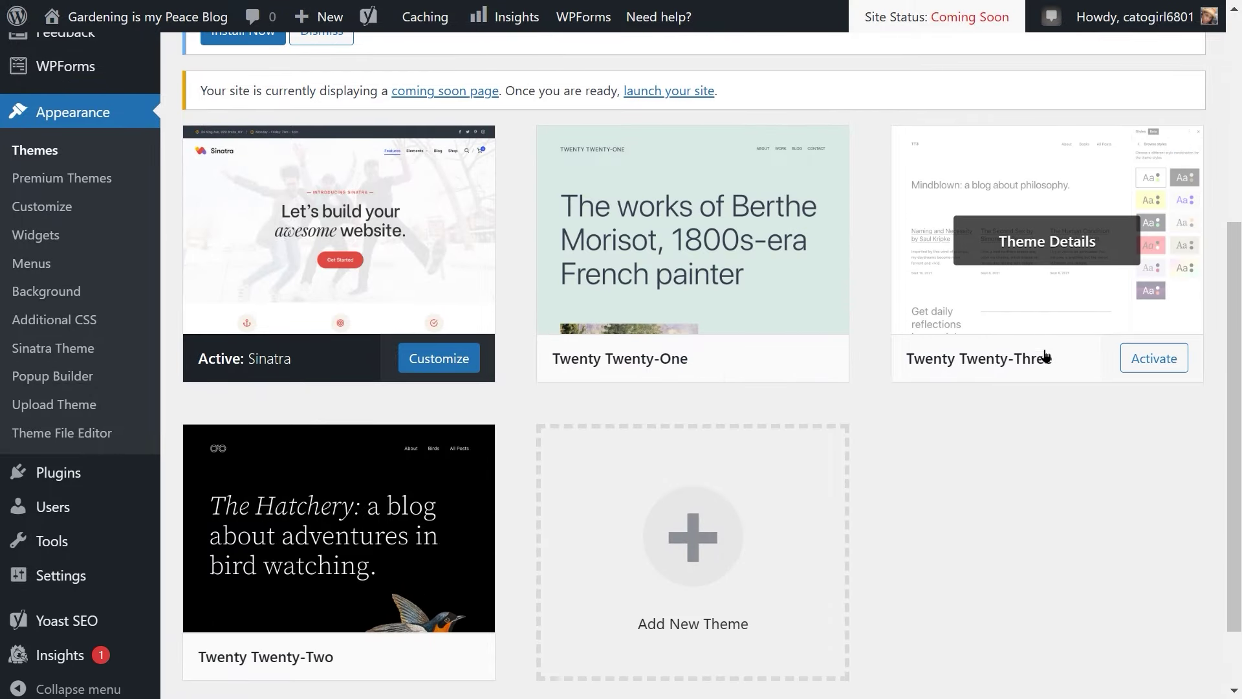
click(1160, 364)
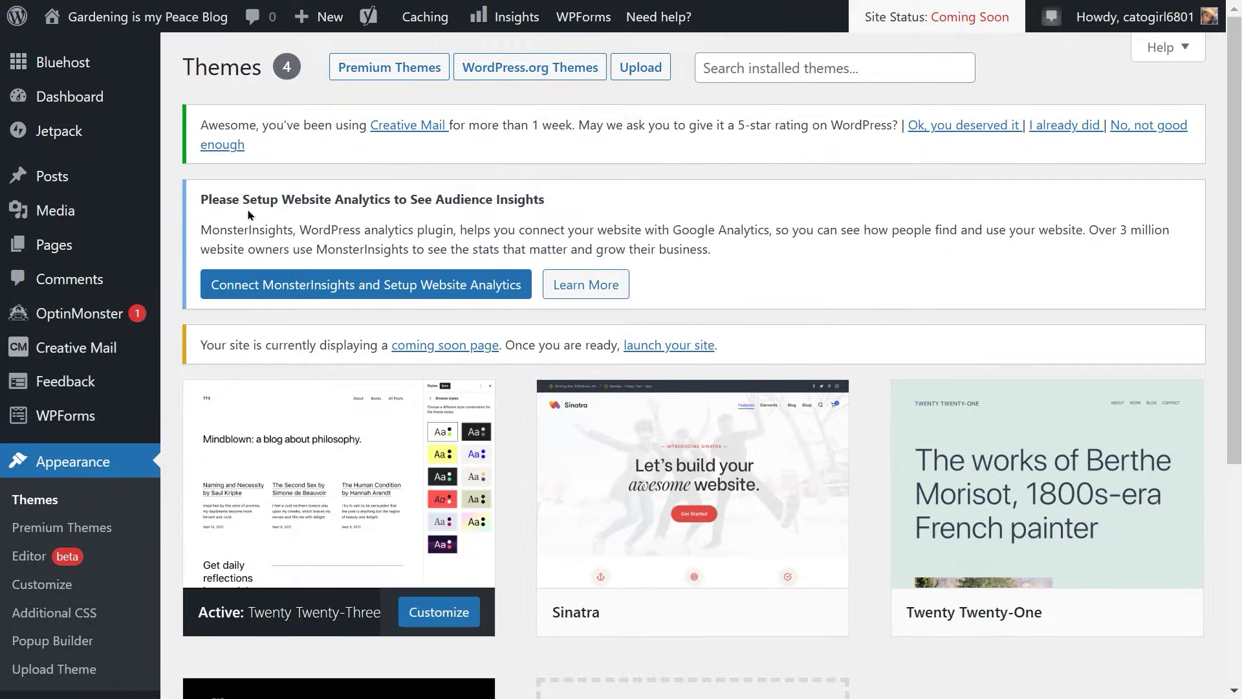
Step: Show the list of all pages and examine its bulk actions and date filter options
mouse_move(59, 249)
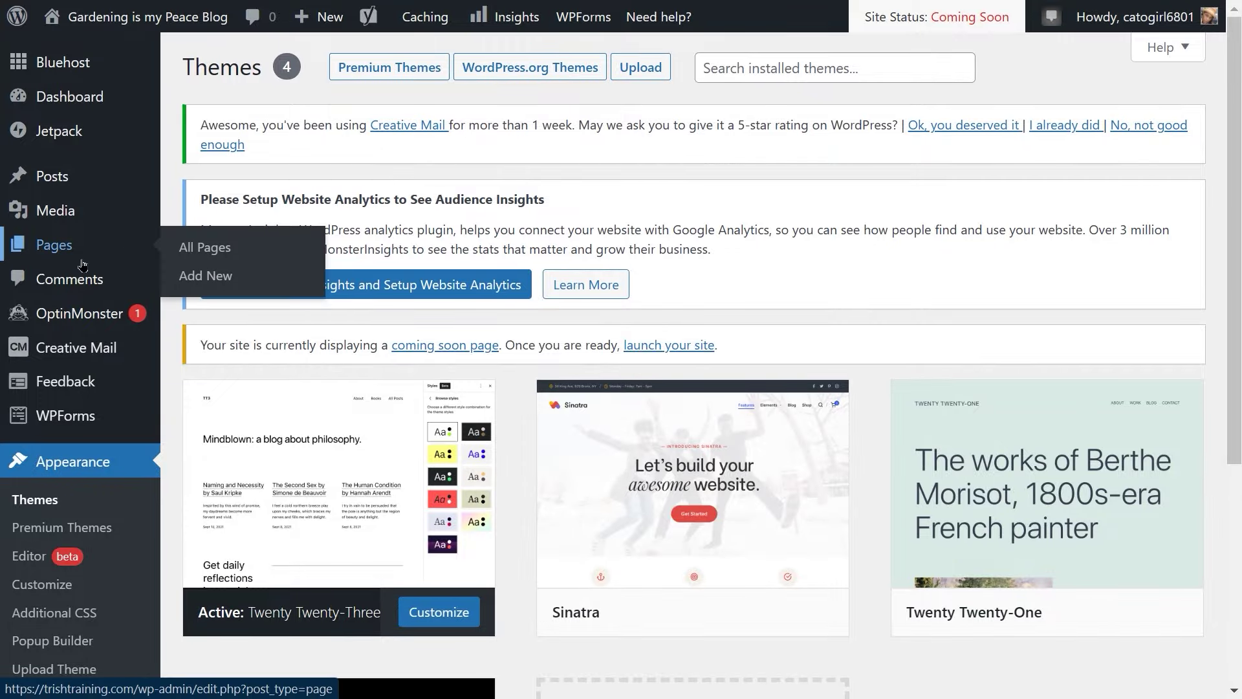
click(42, 251)
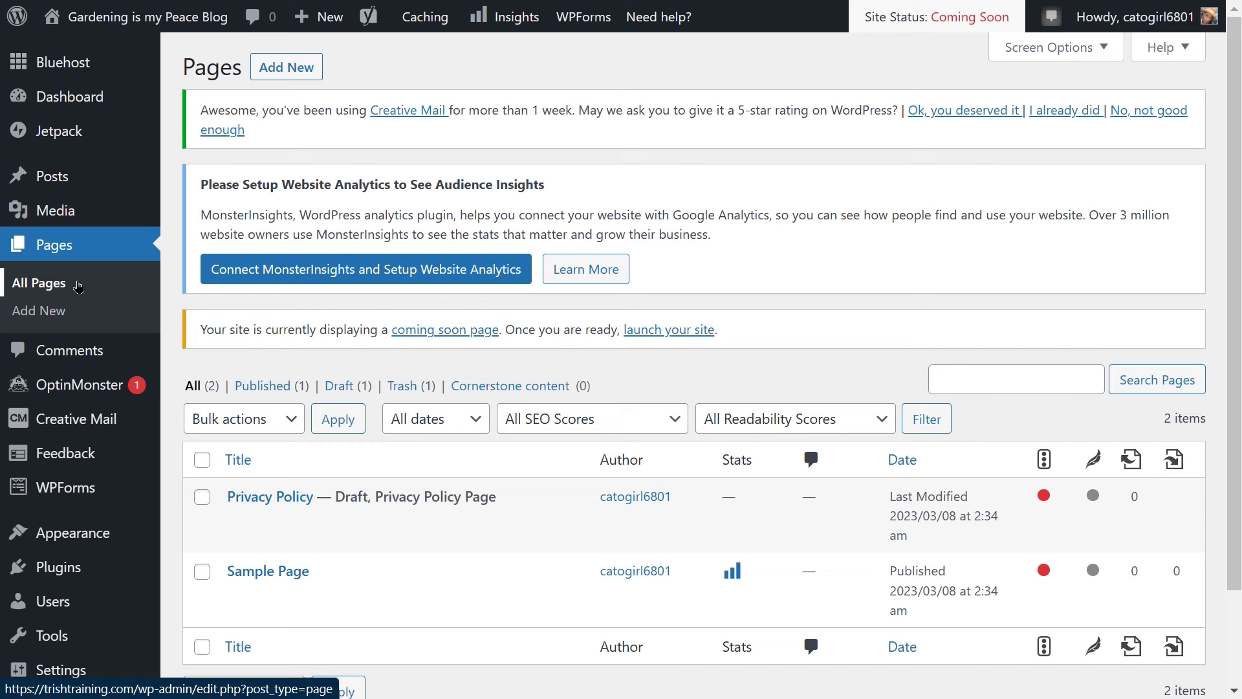
scroll(402, 558, down, 2)
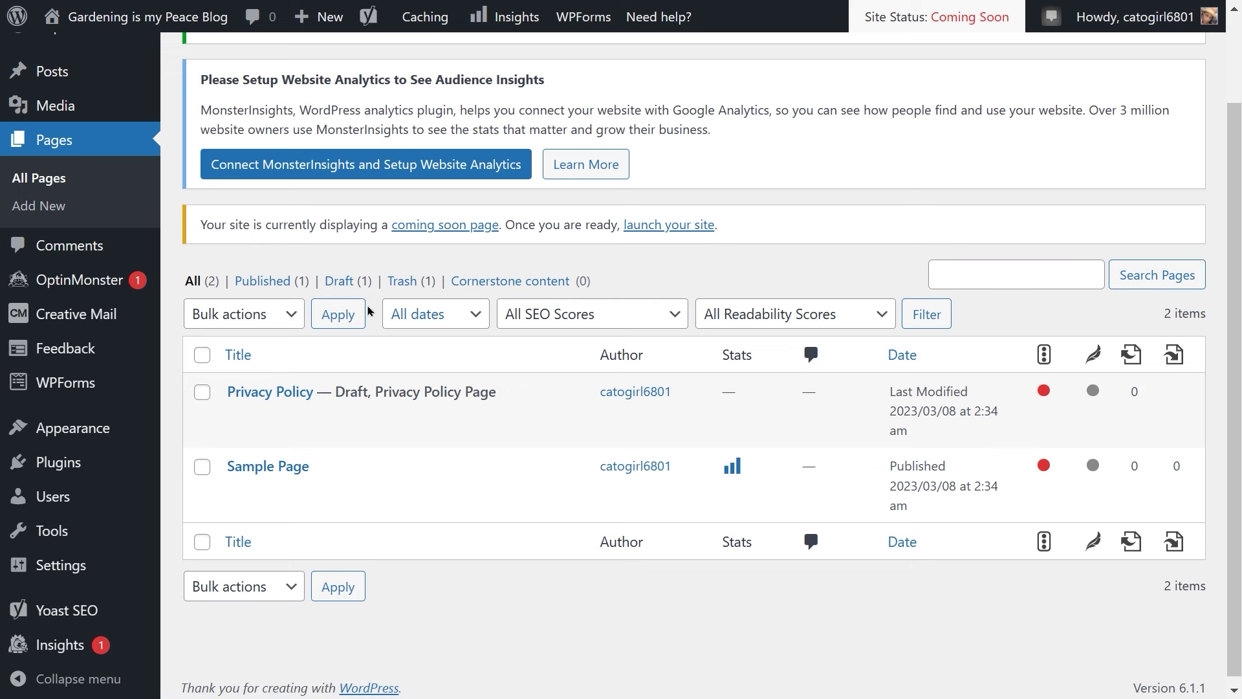
click(292, 314)
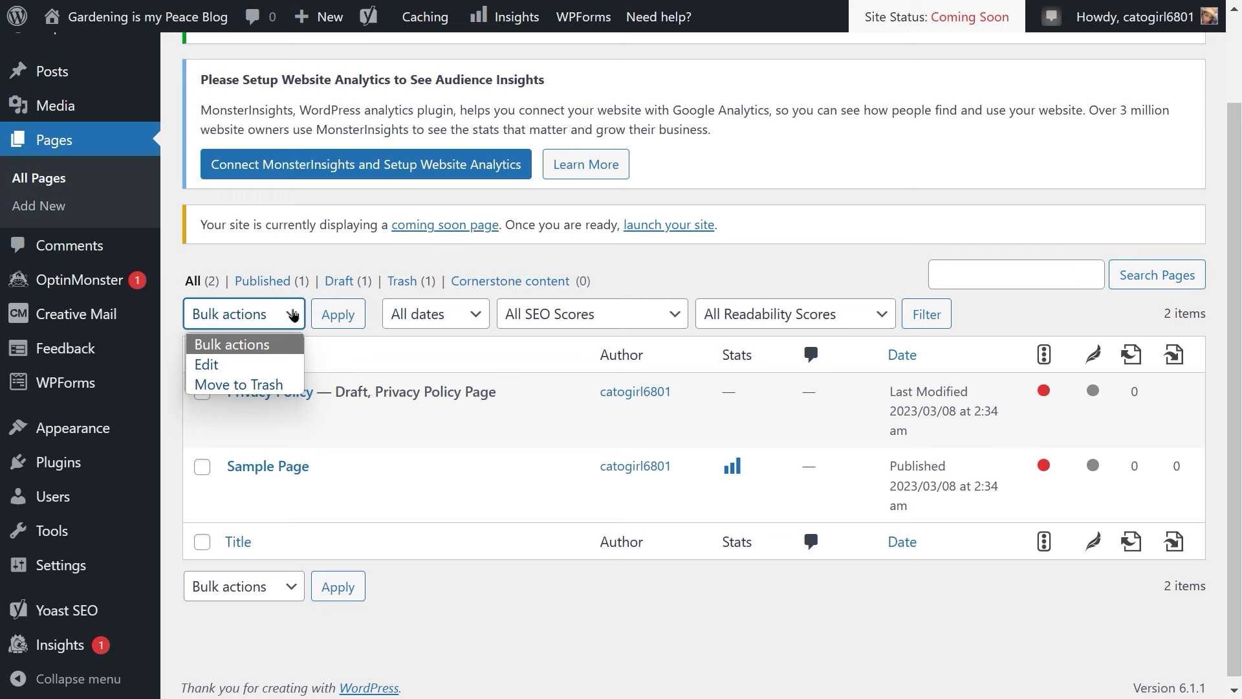
click(292, 314)
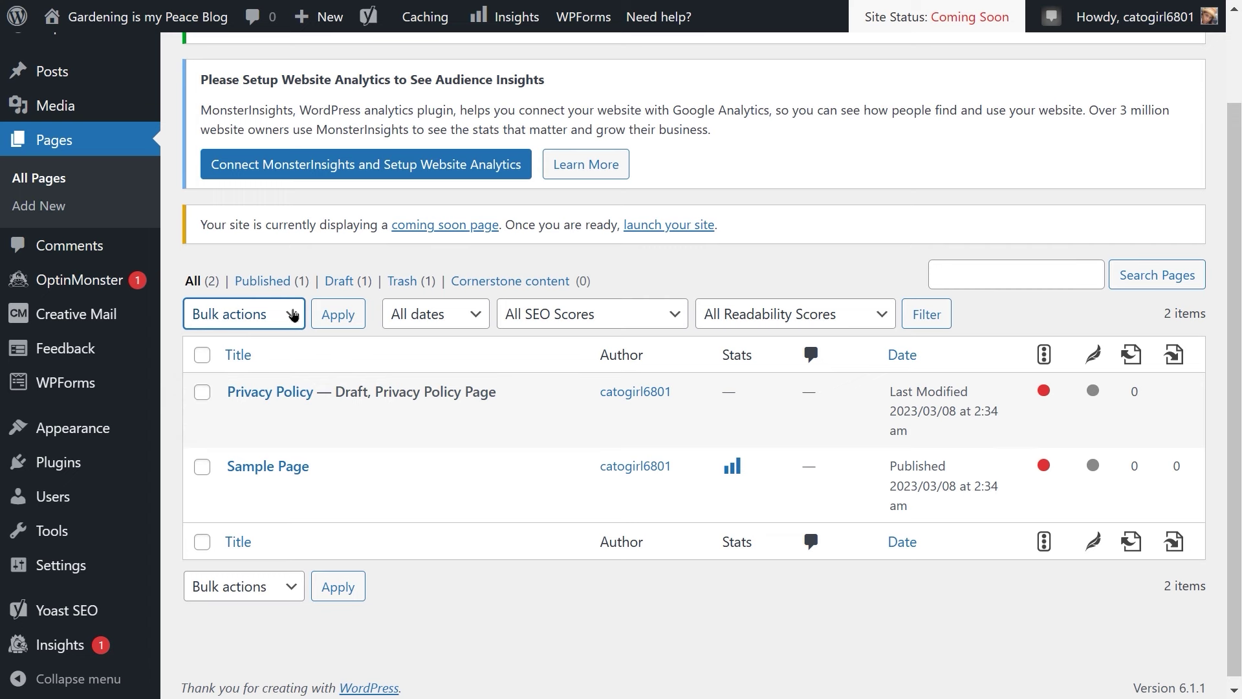
click(469, 323)
click(472, 320)
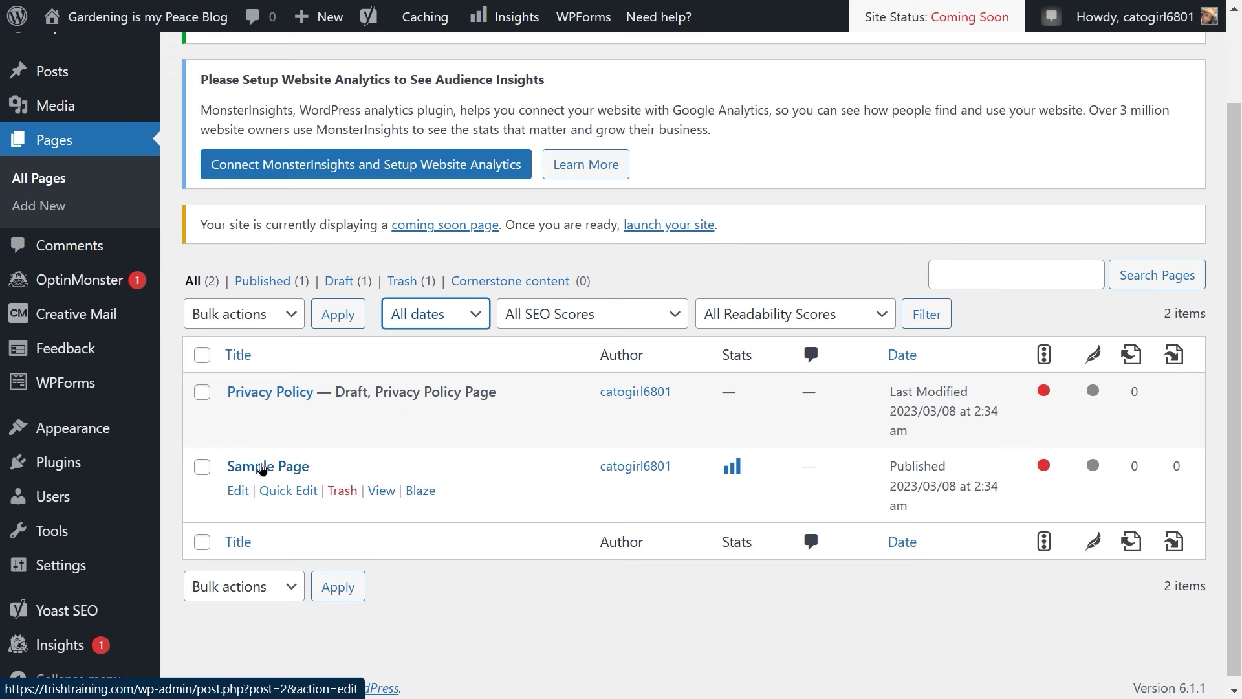
Step: Edit the Sample Page, retitle it "About Me" and update it
click(240, 492)
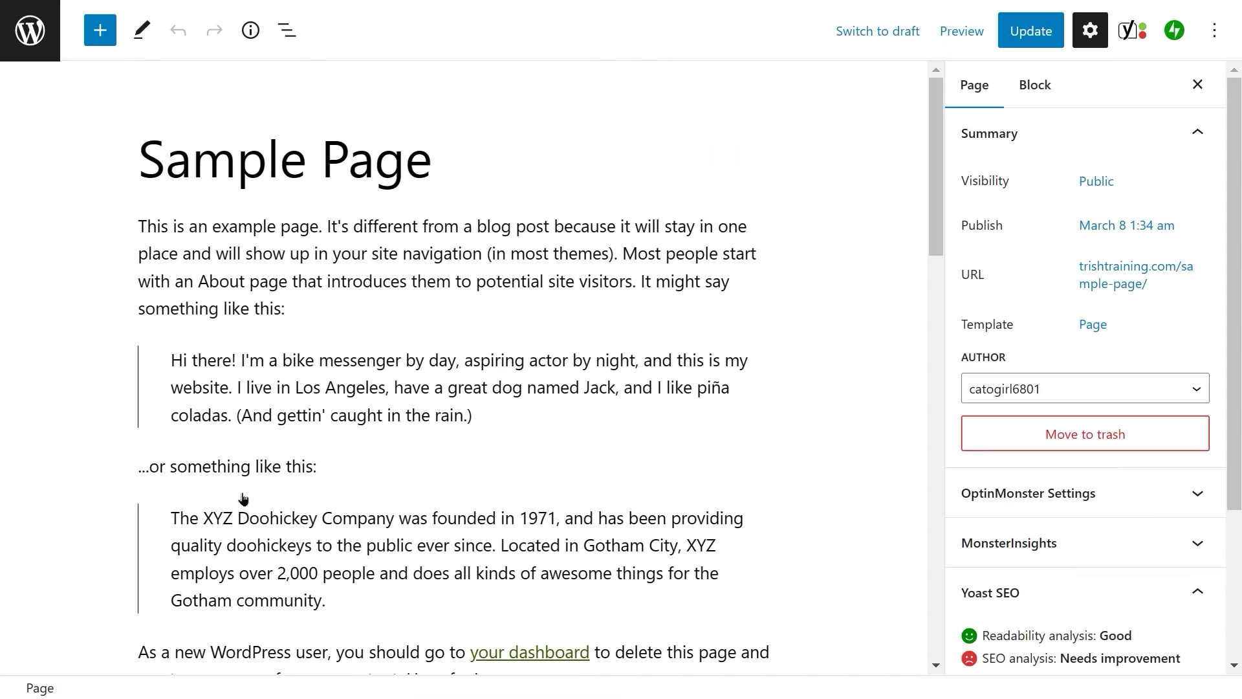
click(150, 154)
drag(139, 155, 447, 176)
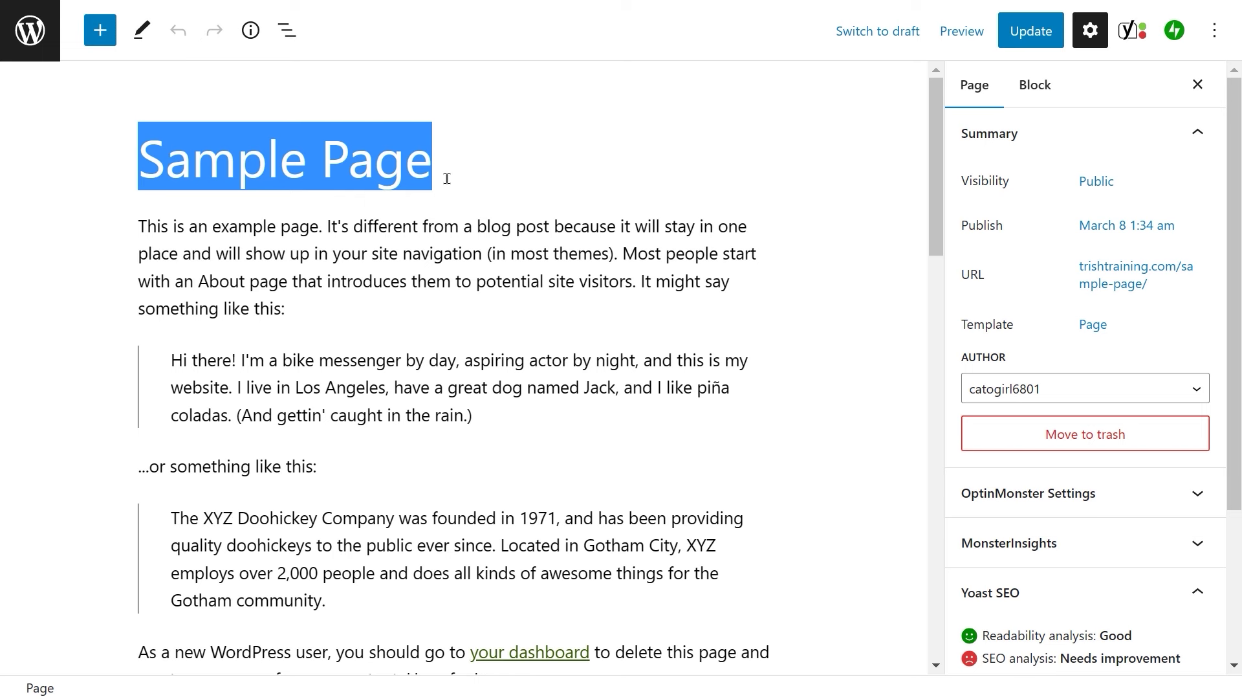
text(About)
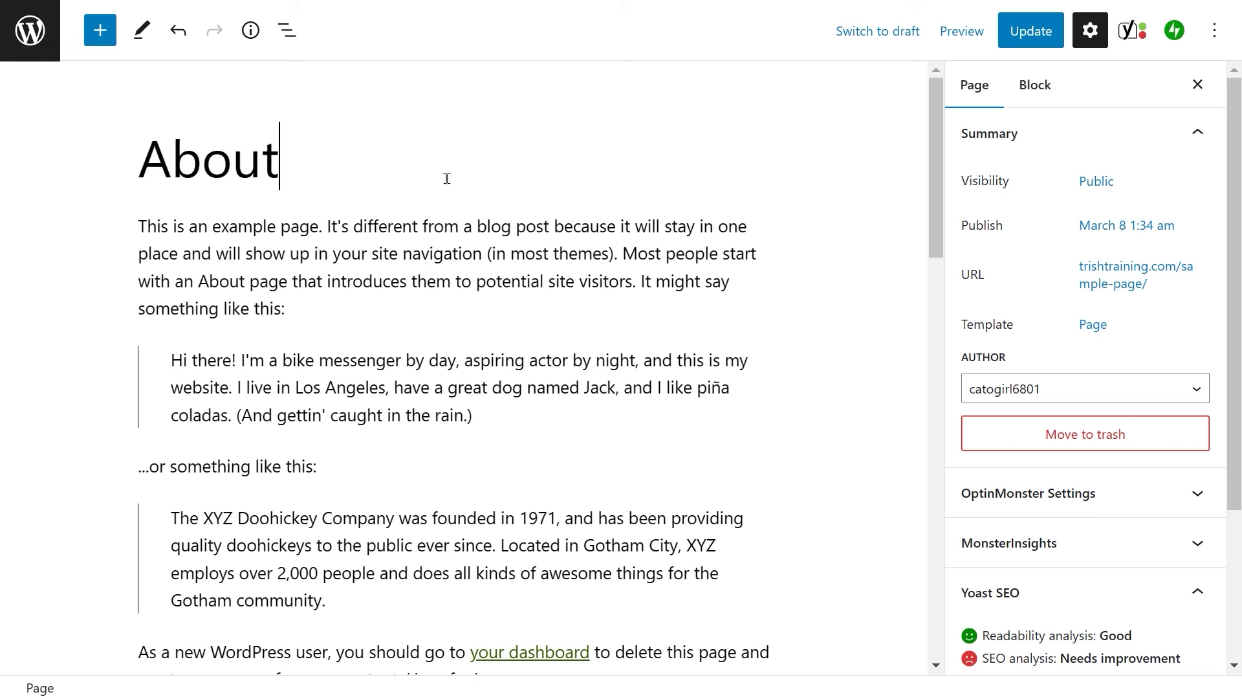
text( Me)
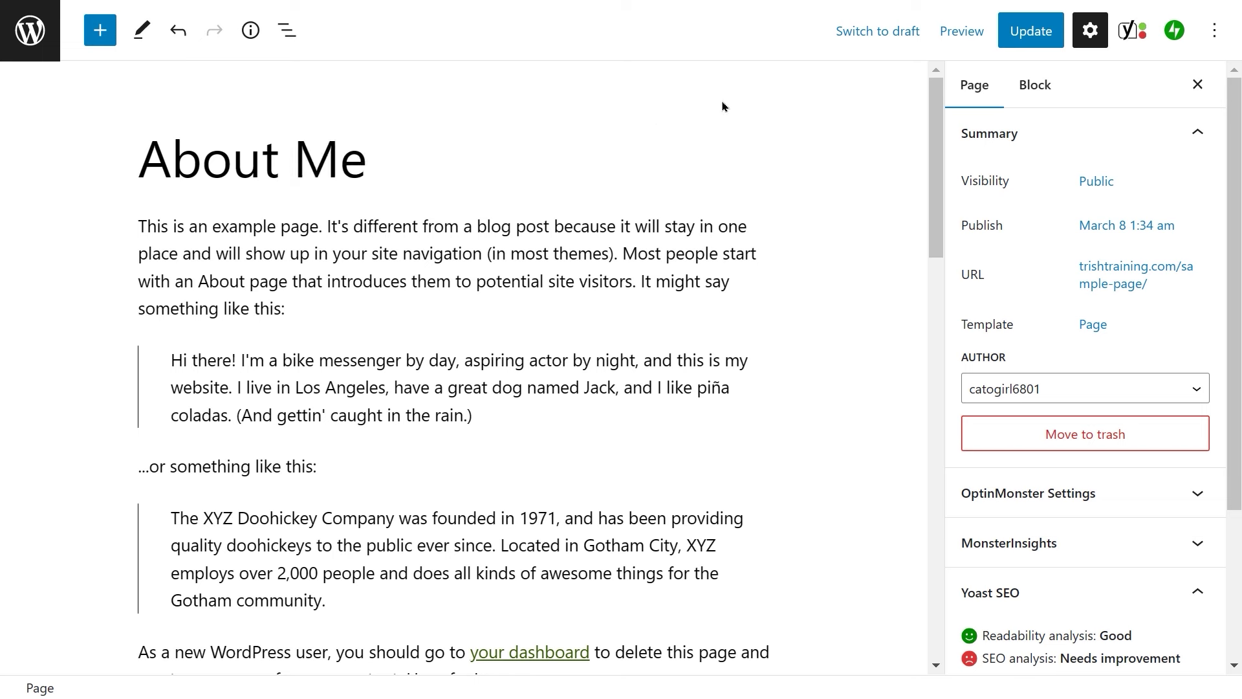
click(1022, 35)
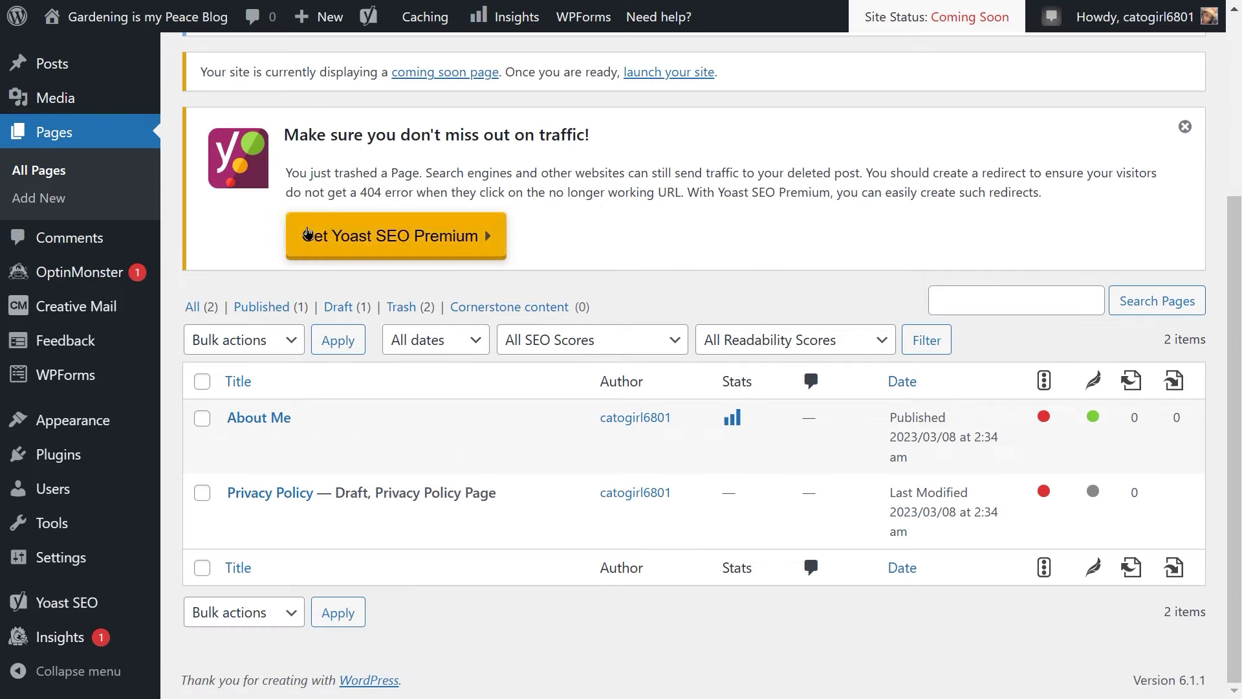
Step: Add a new page titled "Blog", check its visibility options, publish it as Public, and return to the refreshed pages list
click(43, 200)
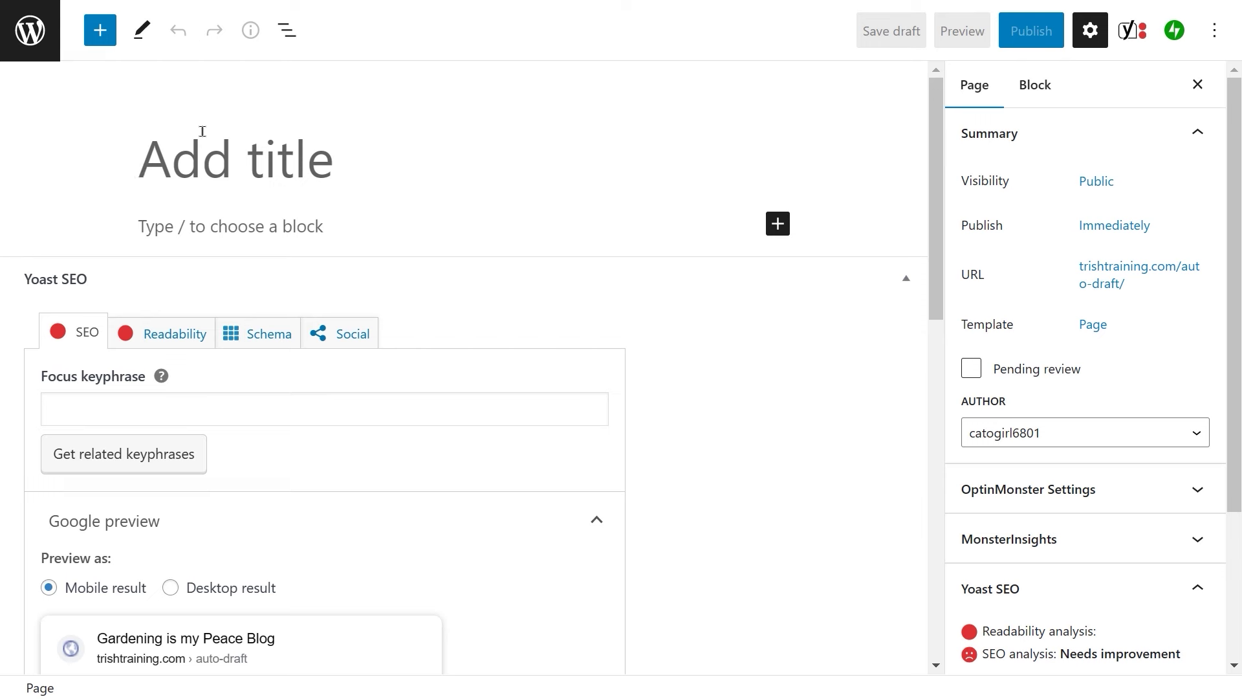
text(Blog)
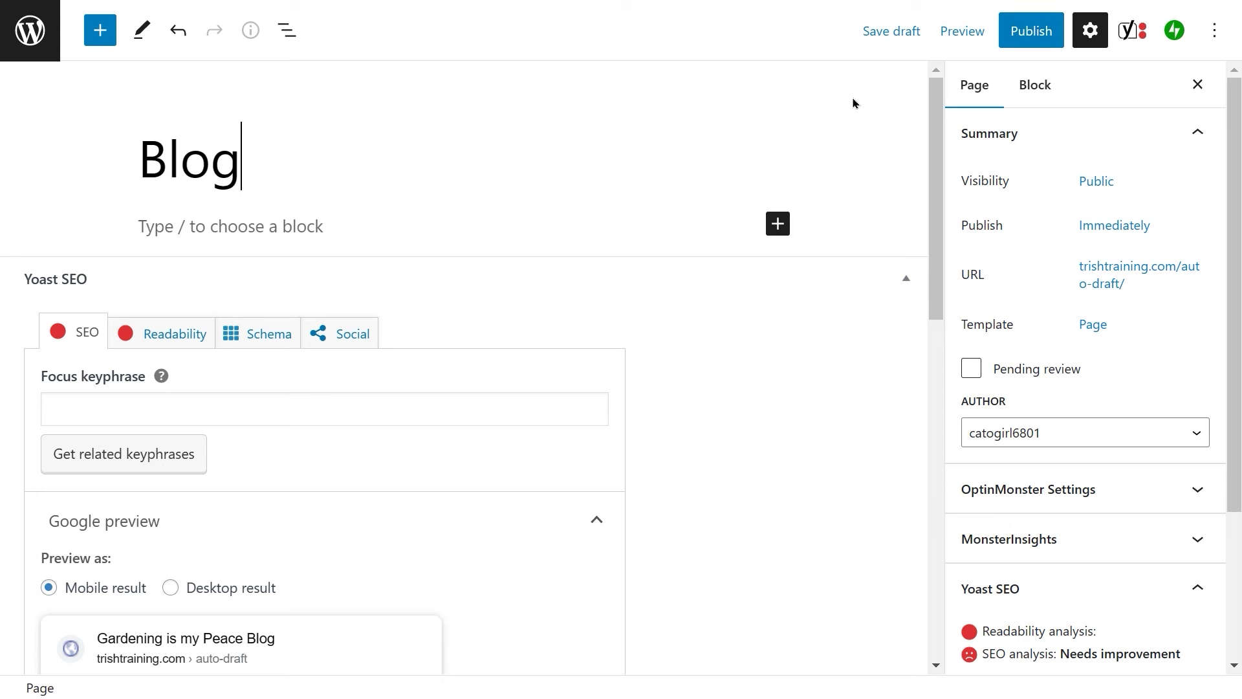
click(1028, 34)
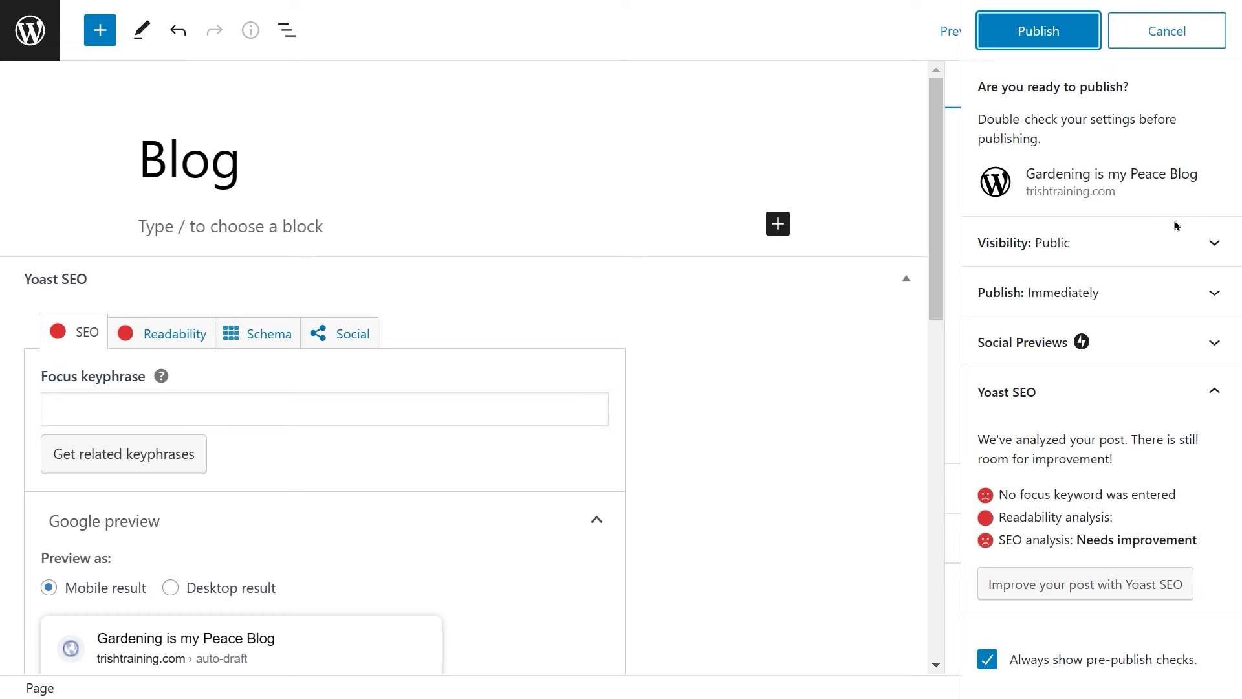
click(1216, 246)
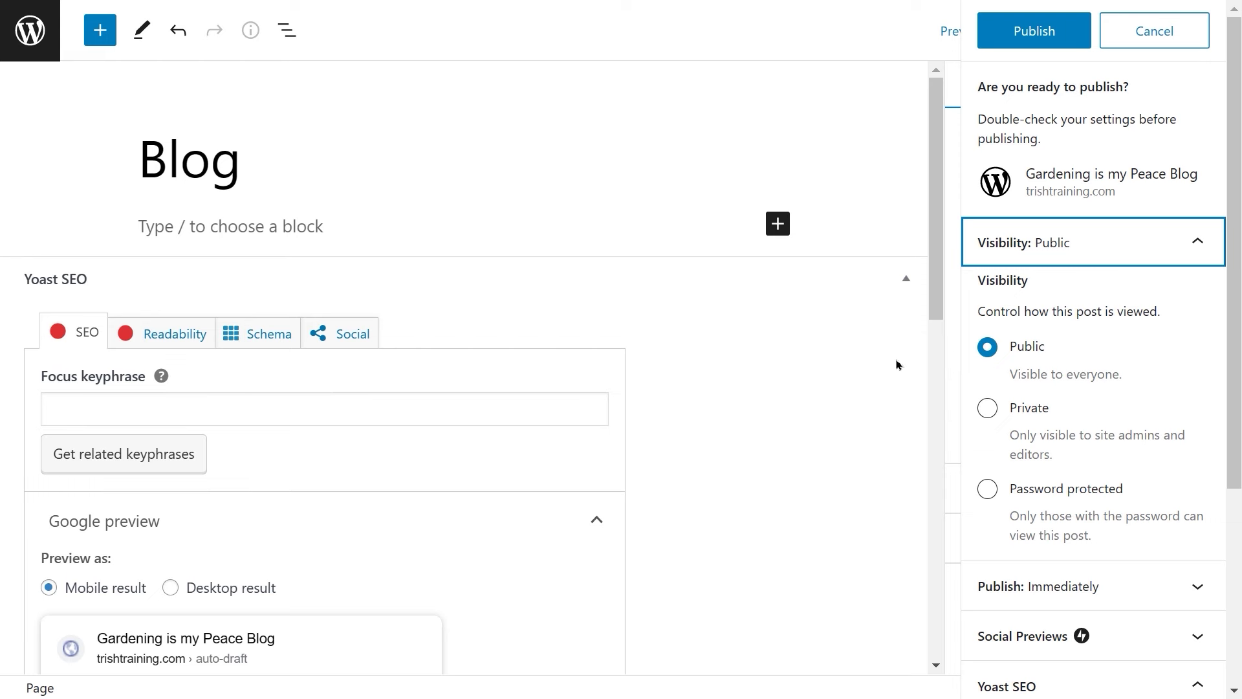
click(874, 344)
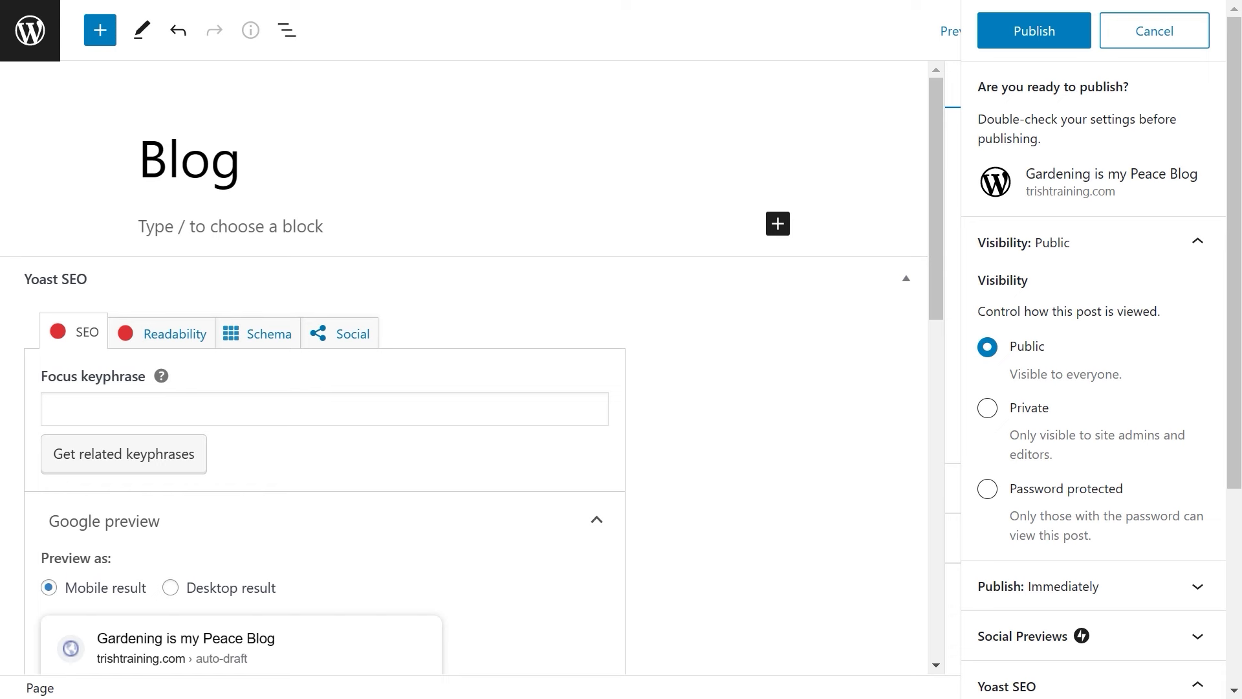
click(1022, 41)
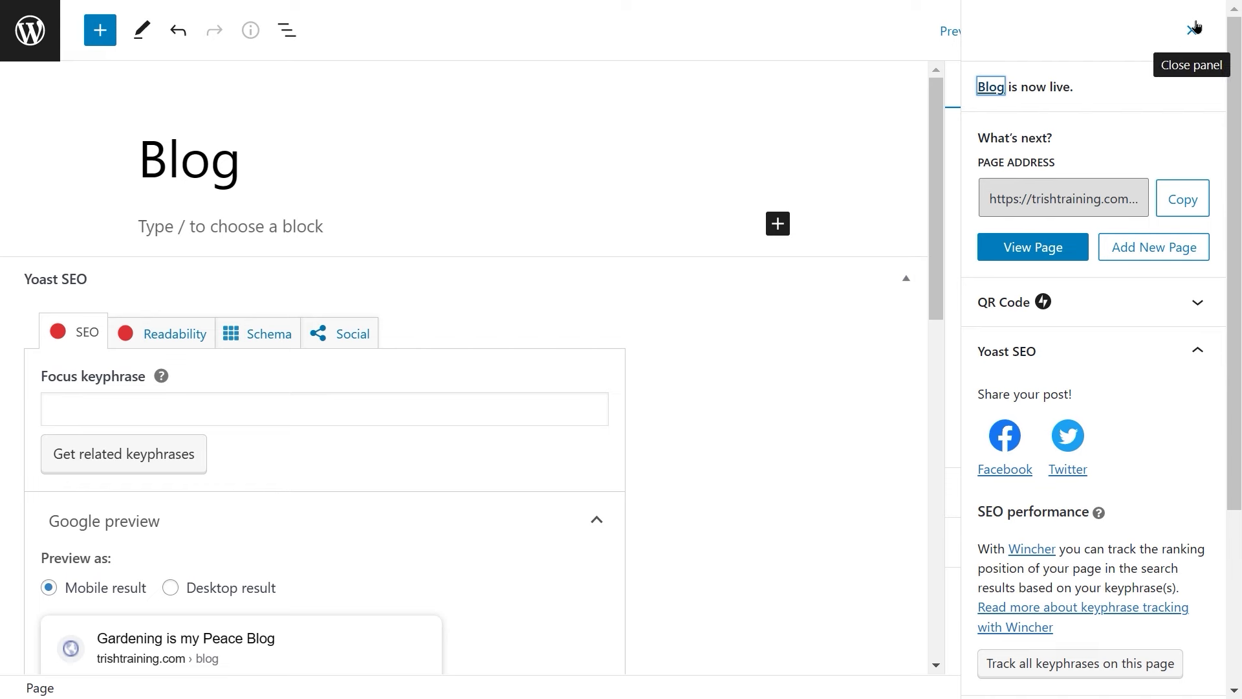
click(1191, 33)
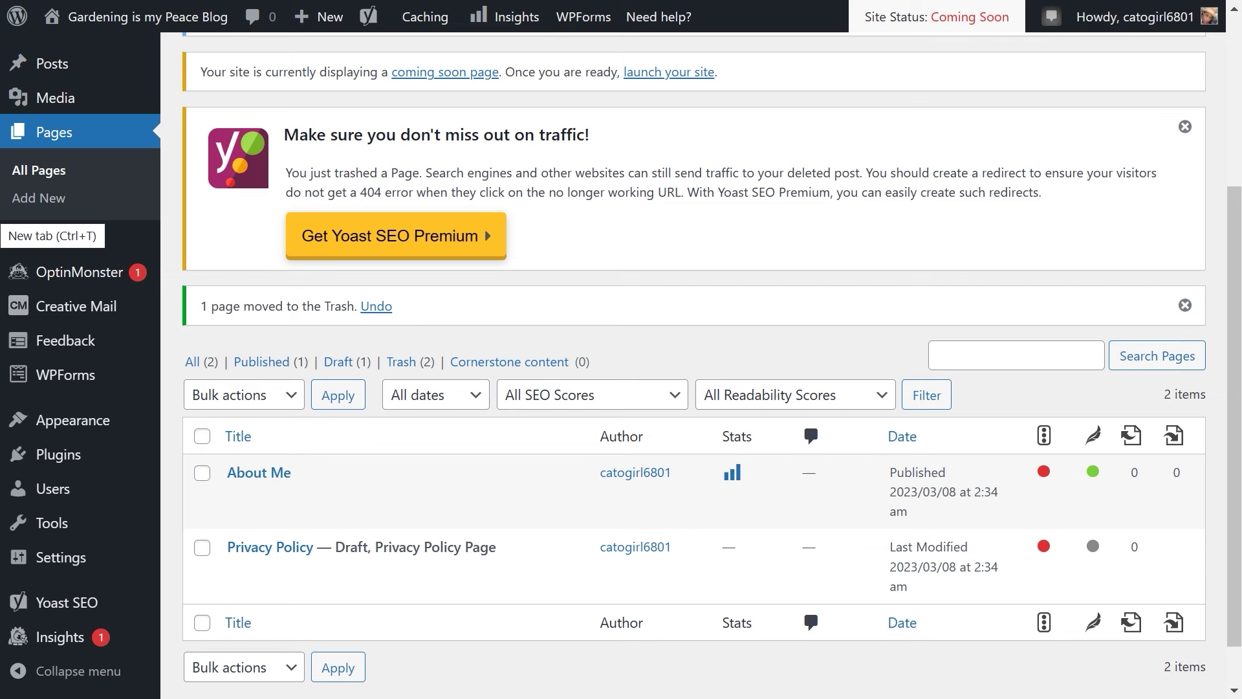
click(558, 367)
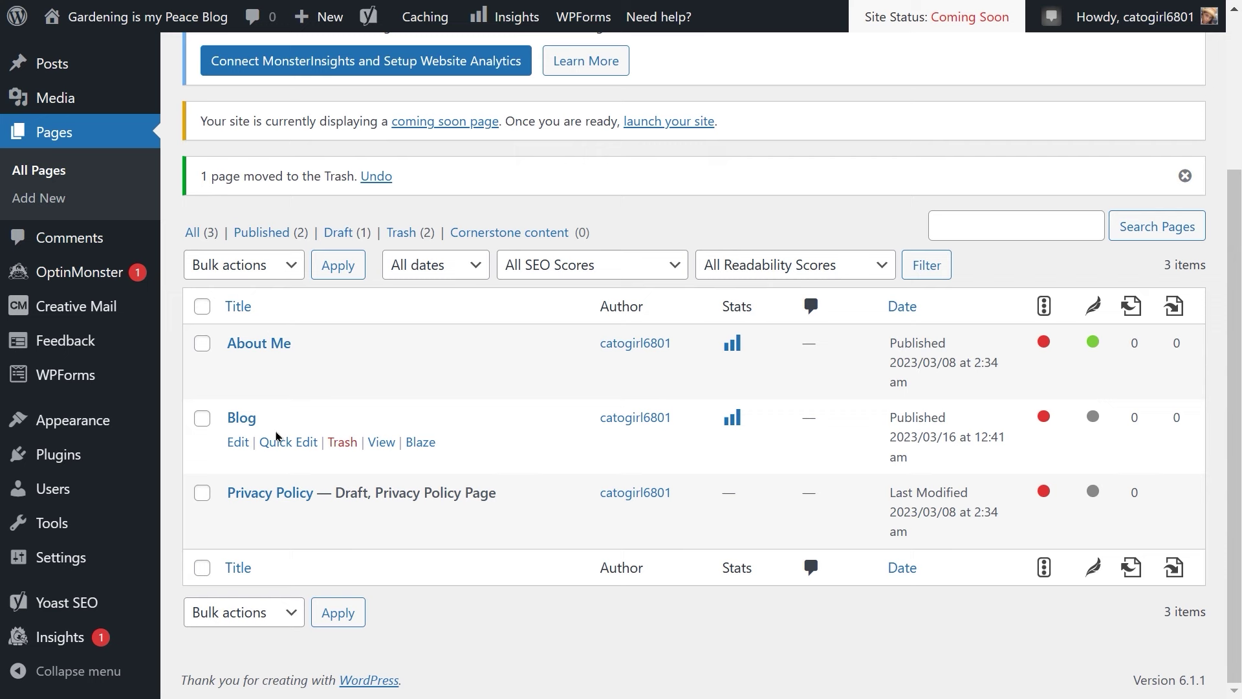
Step: In the Reading settings, make the homepage a static page, with About Me as the homepage and Blog as the posts page
mouse_move(54, 562)
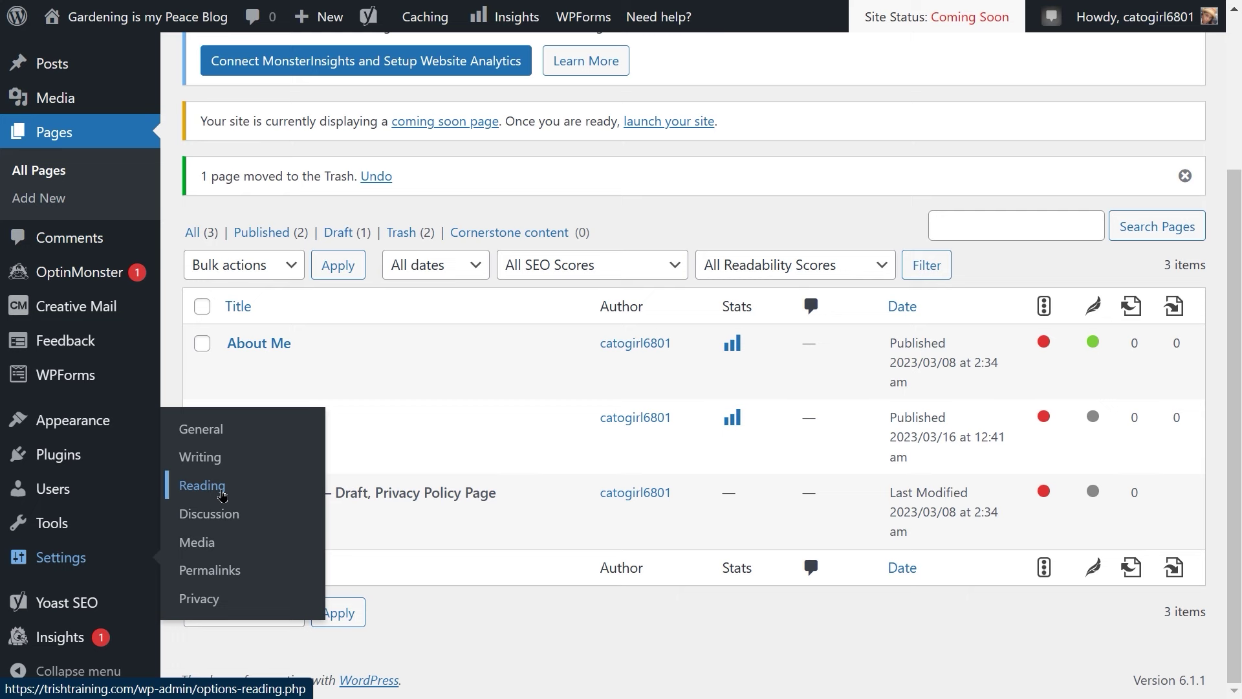
click(203, 485)
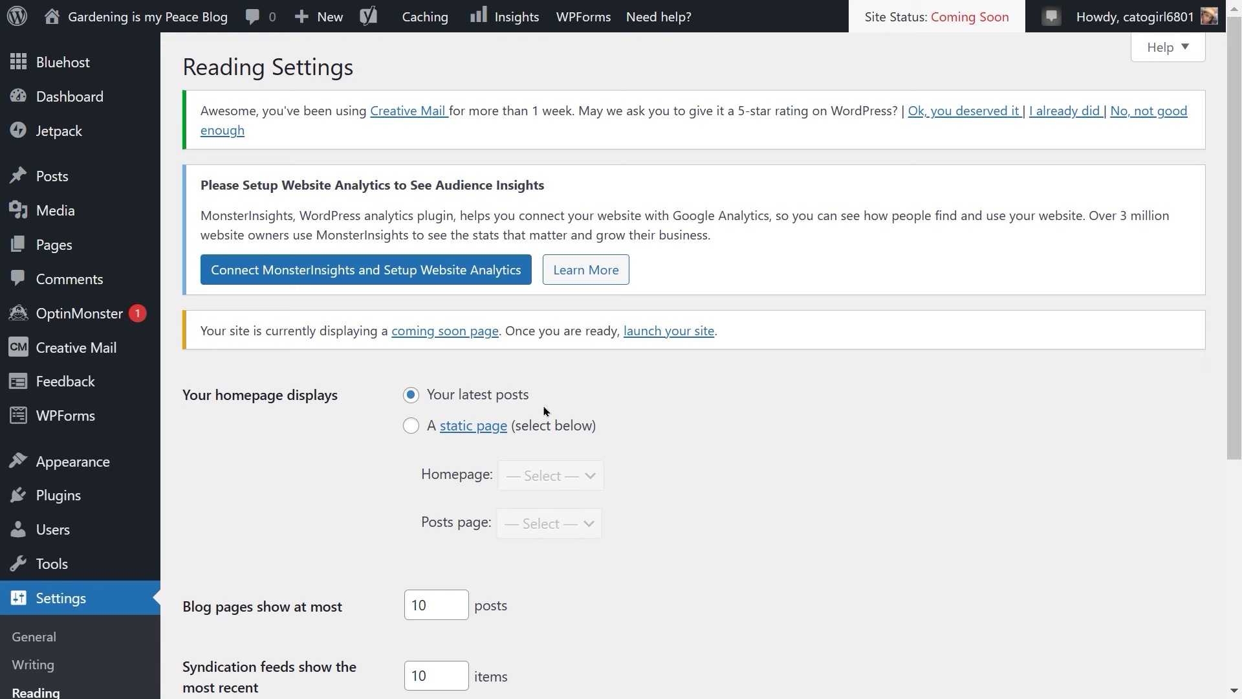
click(411, 427)
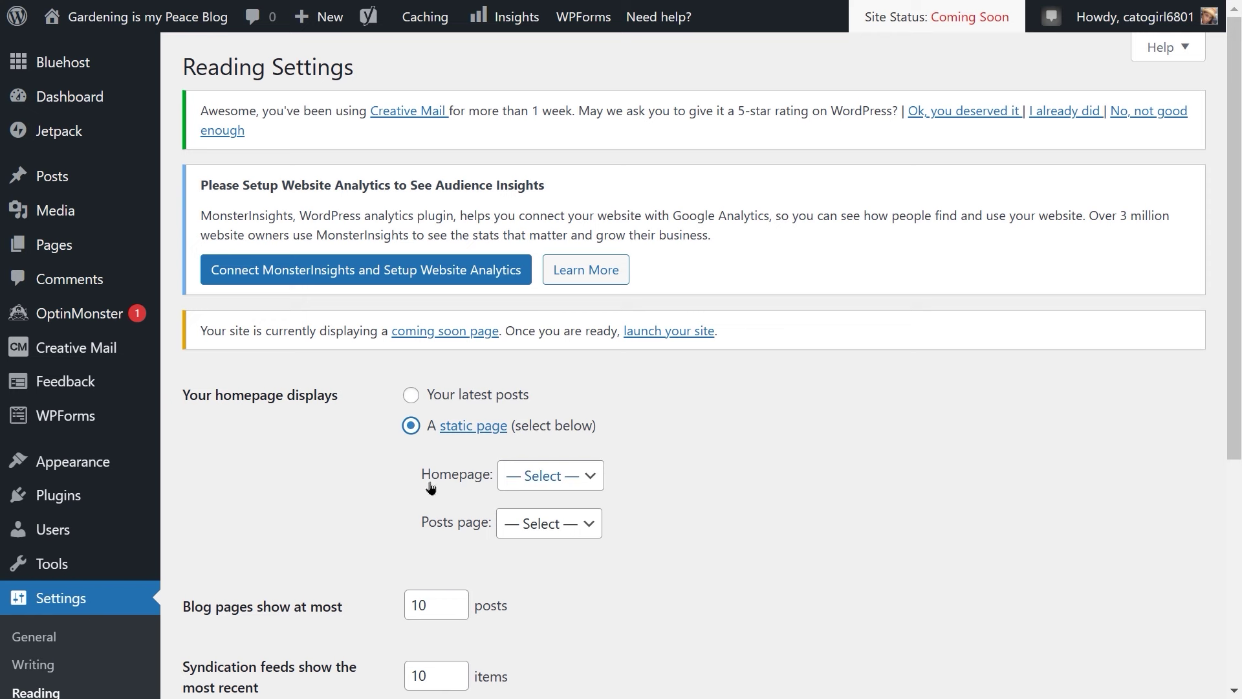
click(593, 487)
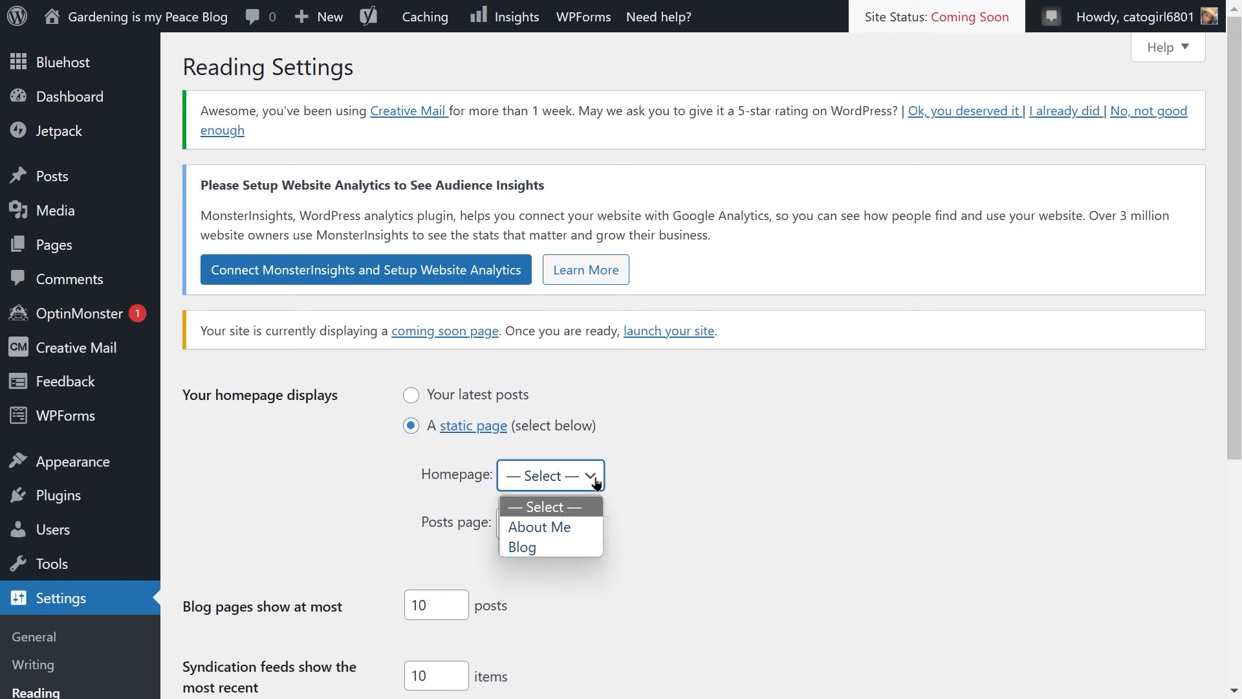
click(533, 536)
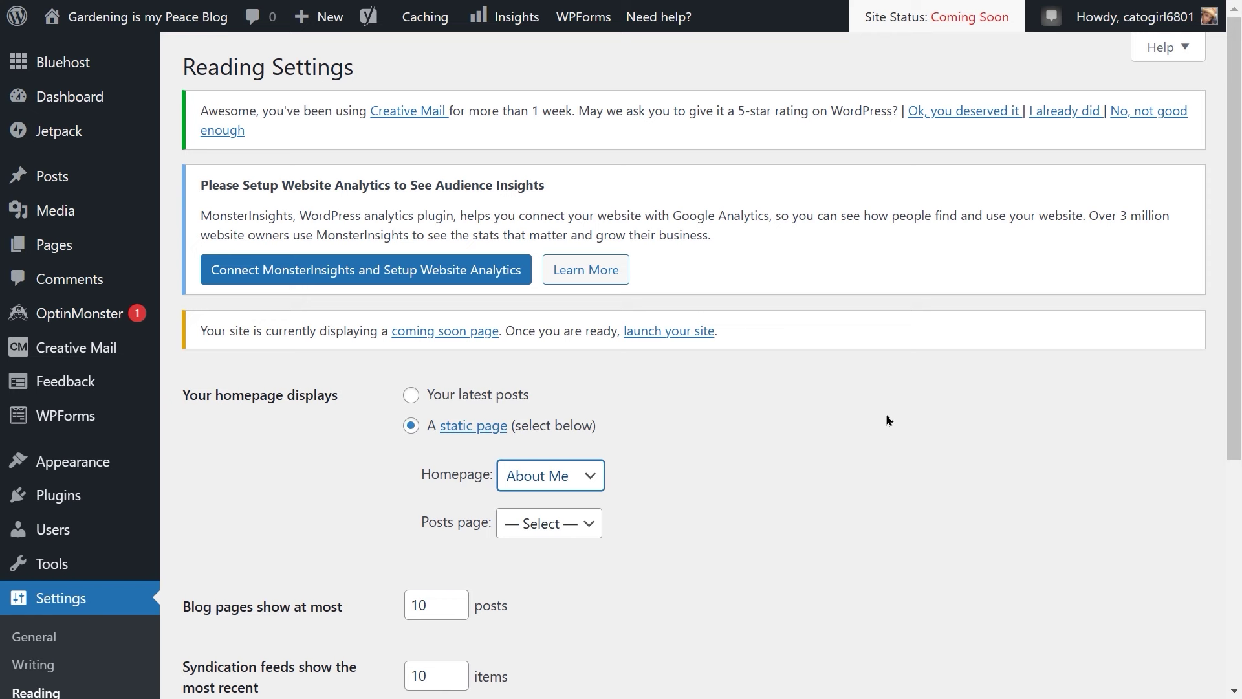
click(586, 531)
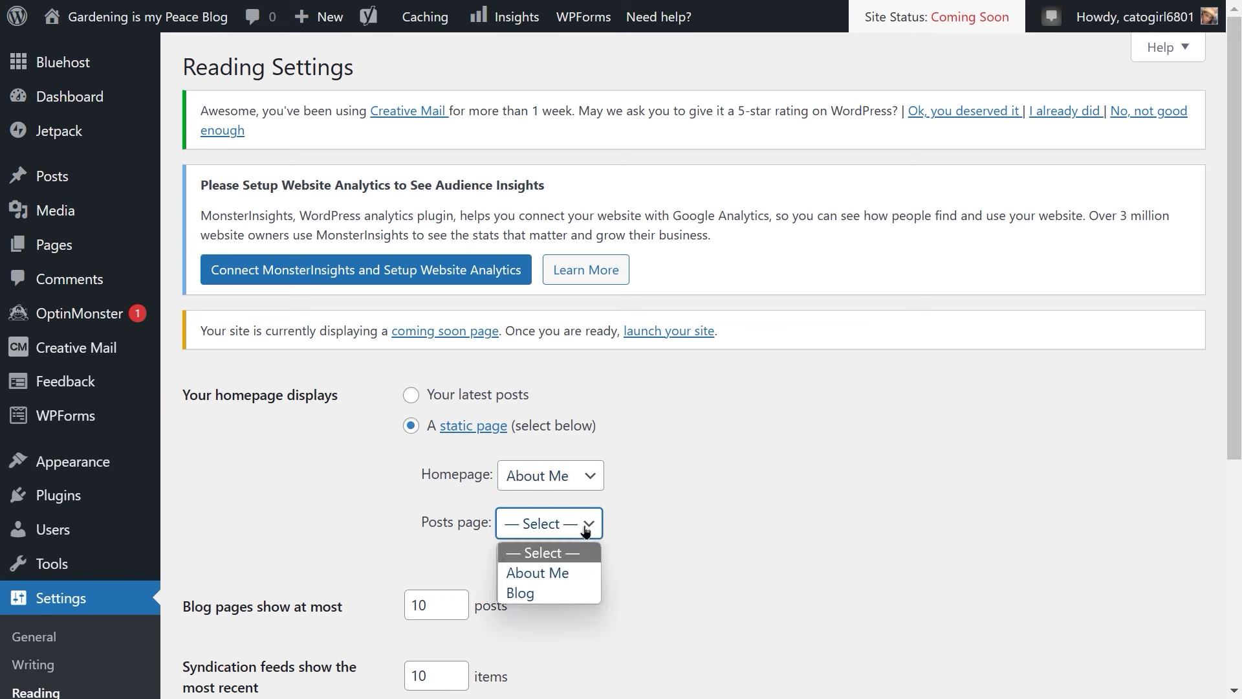
click(520, 593)
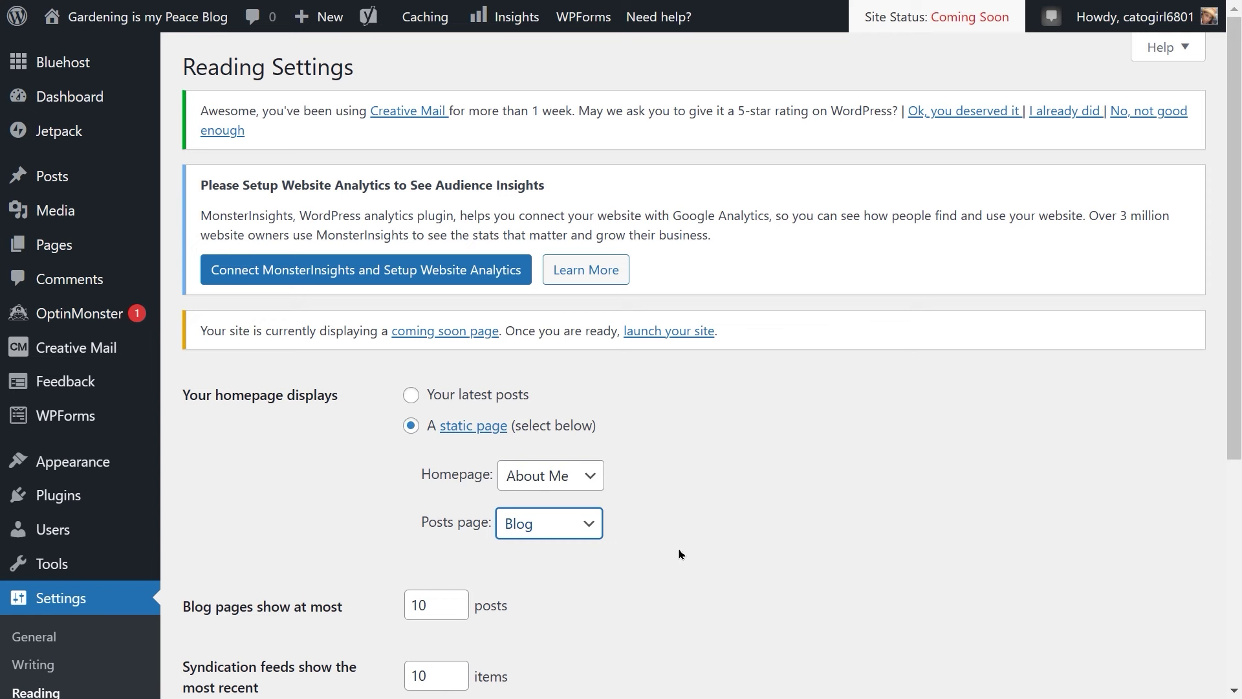
Step: Review the remaining Reading settings for blog page length, syndication feeds and search engine visibility
scroll(525, 589, down, 2)
scroll(525, 589, down, 2)
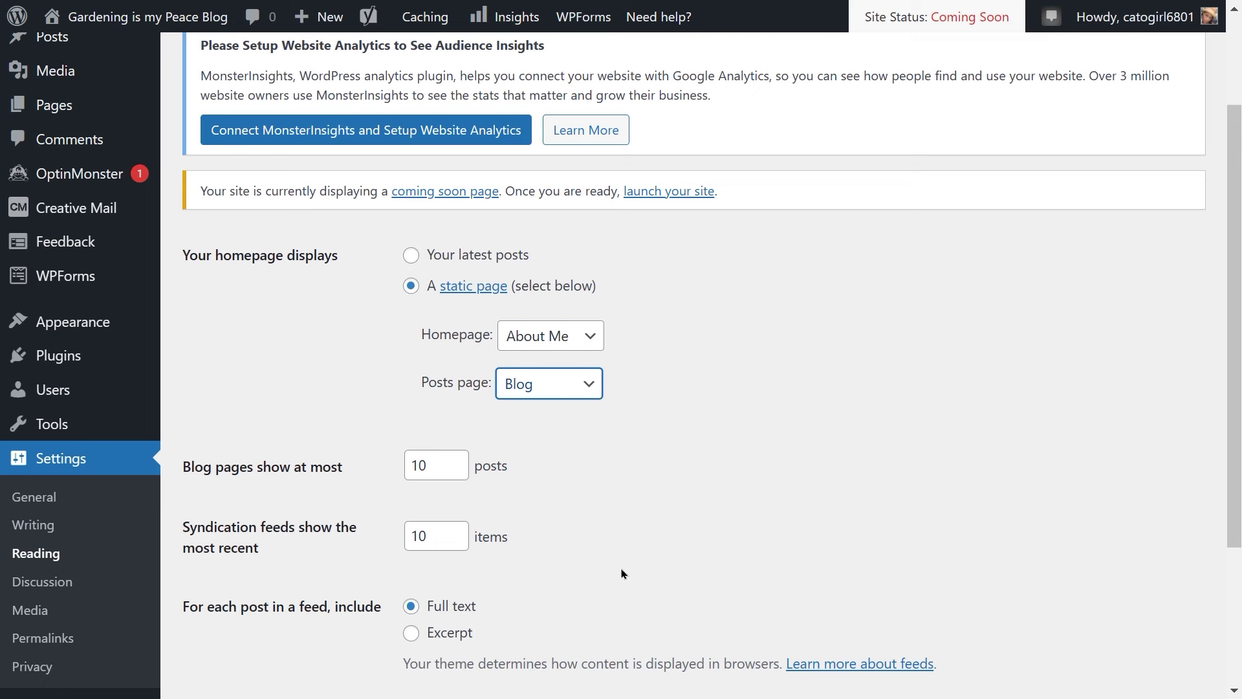
scroll(621, 575, down, 2)
scroll(622, 573, up, 2)
scroll(627, 535, down, 3)
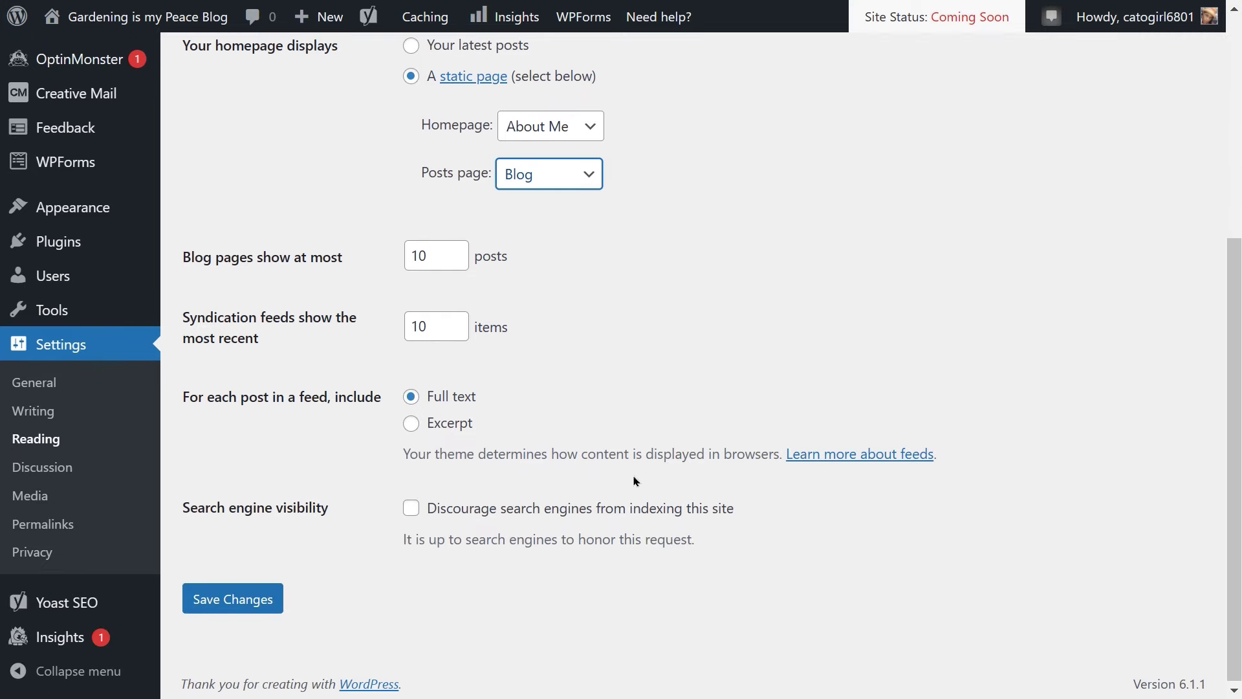
scroll(632, 479, down, 1)
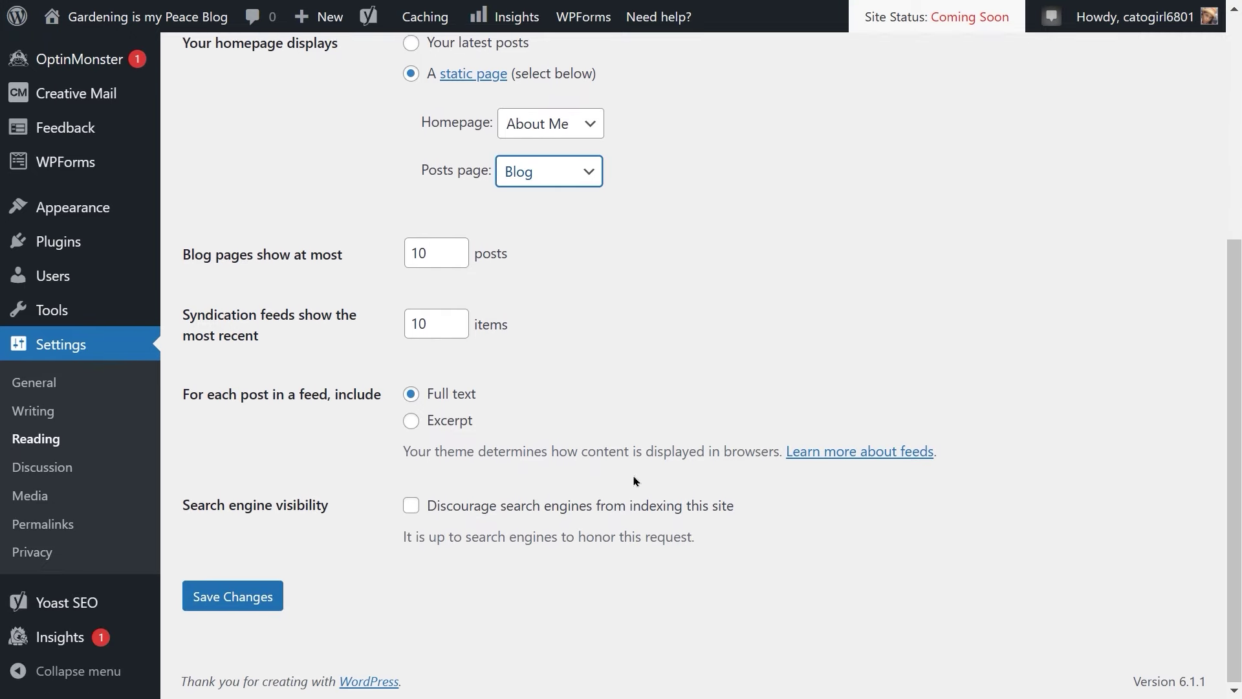
Step: Save the Reading settings and visit the site to check the About Me homepage and the Blog page
click(234, 592)
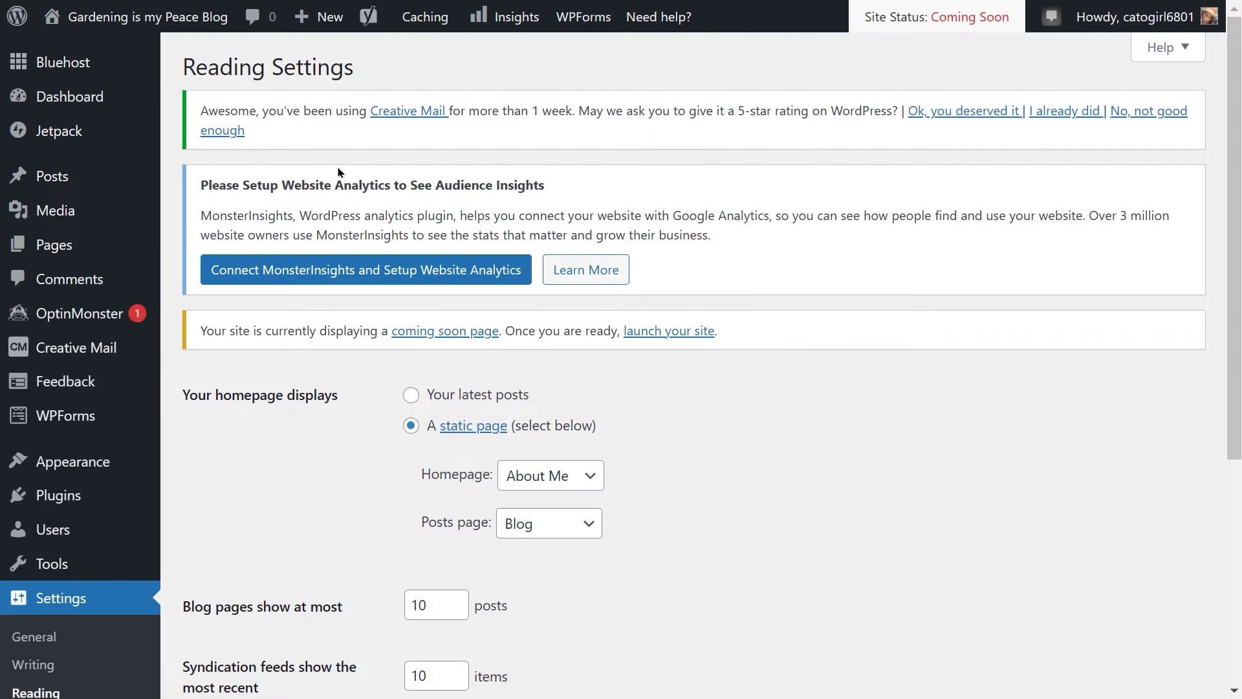
mouse_move(84, 17)
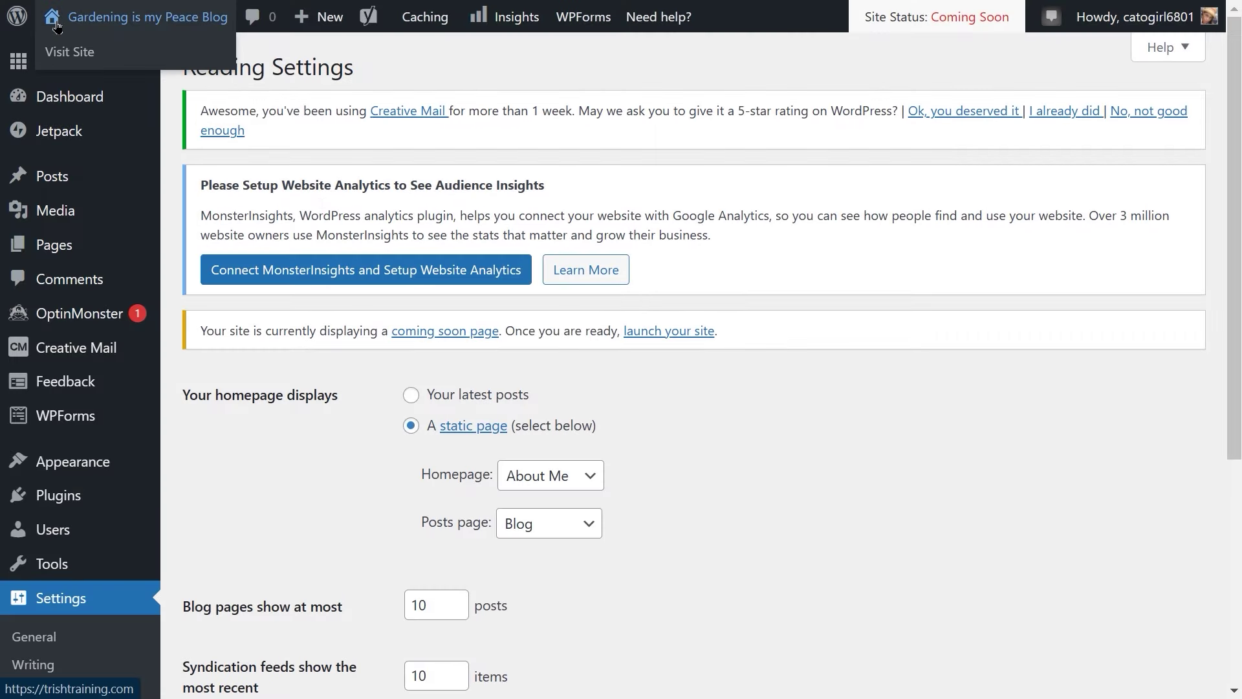
click(71, 53)
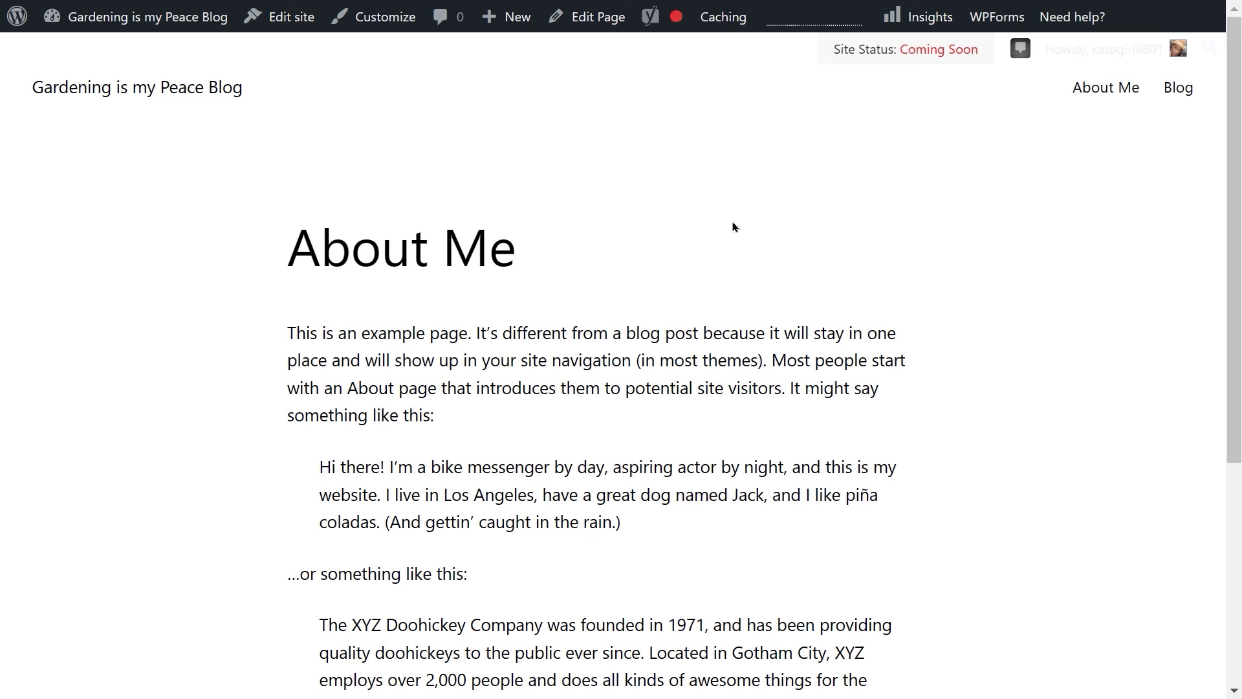
click(1187, 94)
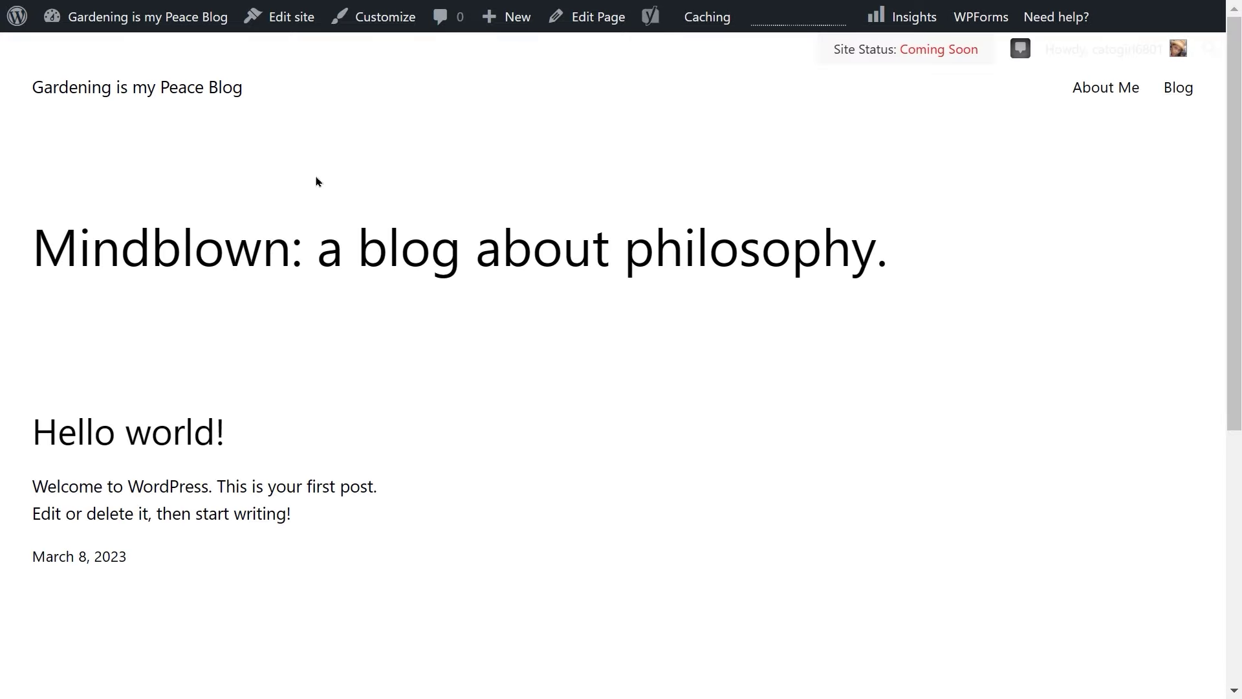
Step: Return to the dashboard and open the About Me page for editing from the list of all pages
mouse_move(47, 26)
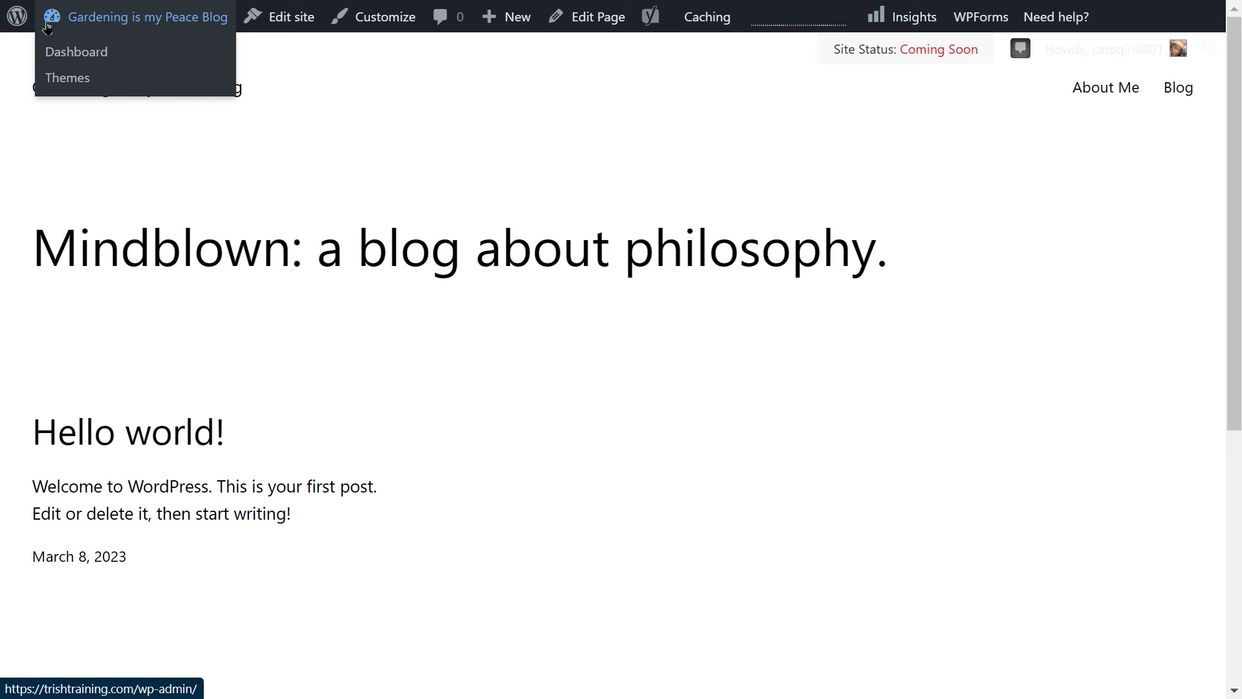
click(62, 58)
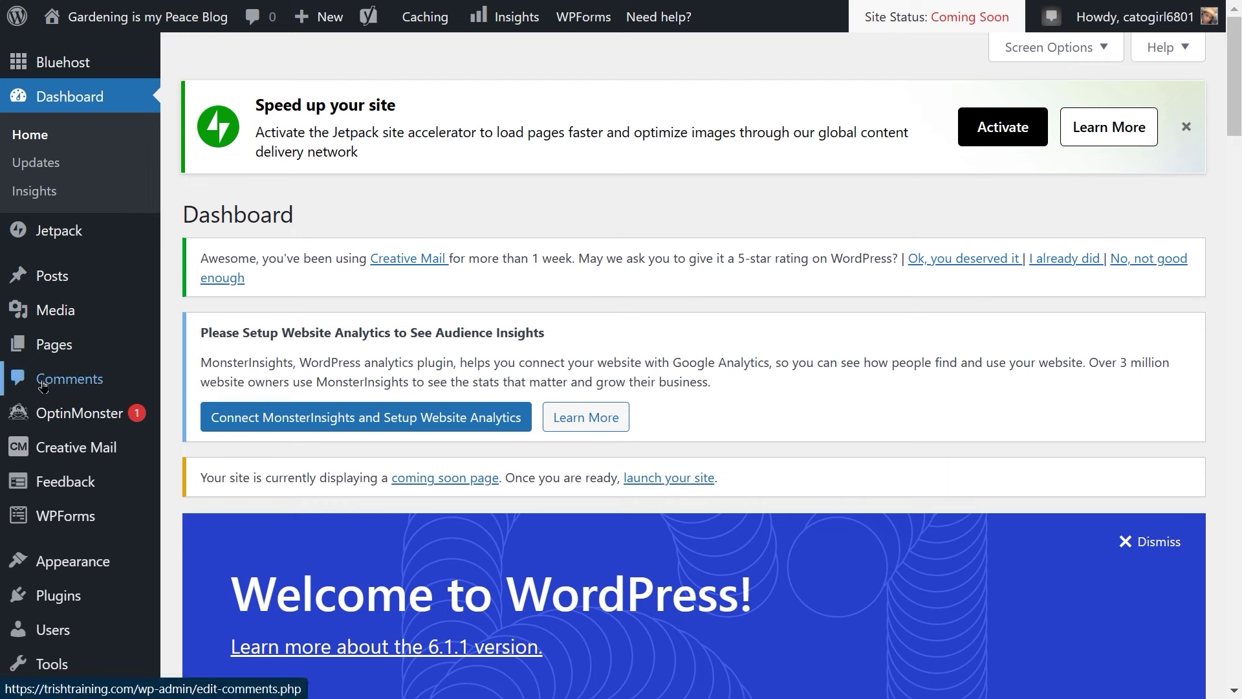
mouse_move(68, 348)
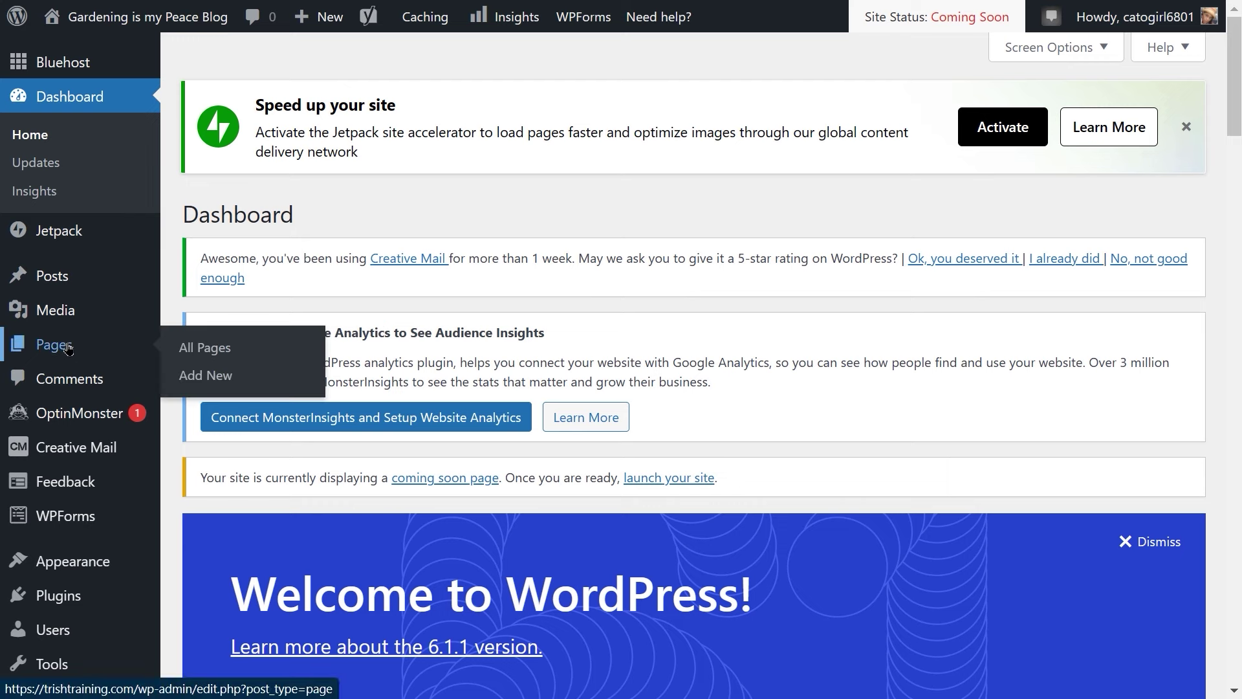
click(68, 348)
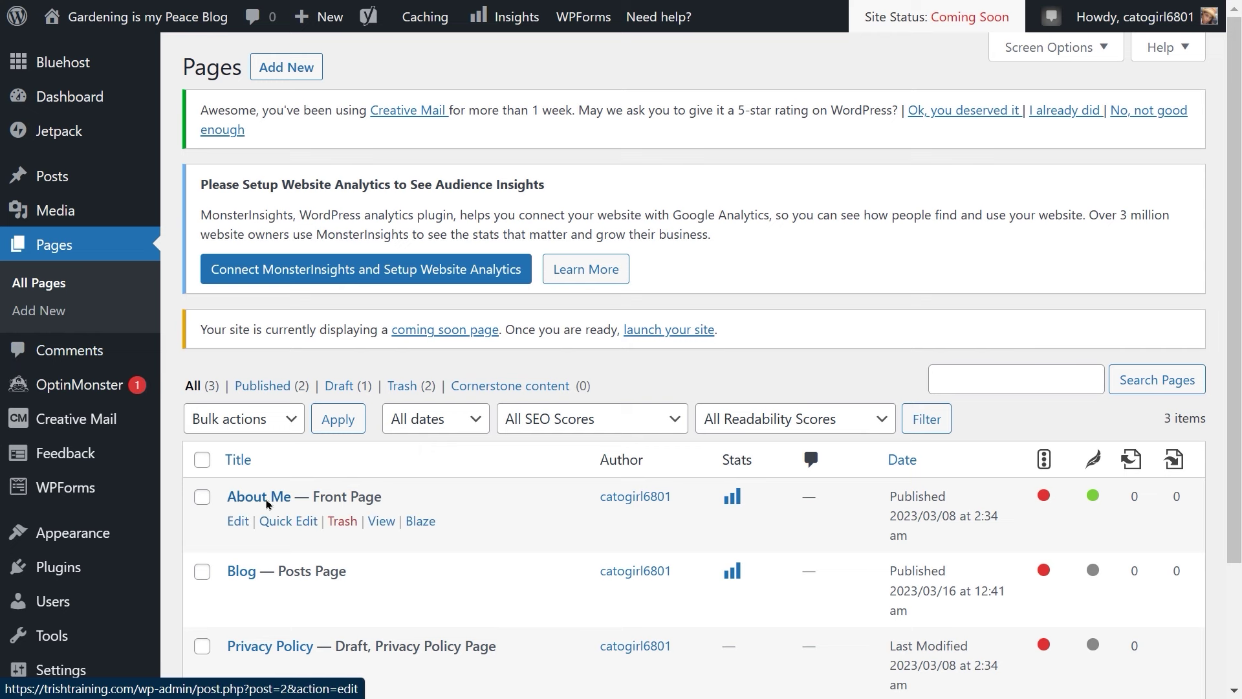
click(237, 522)
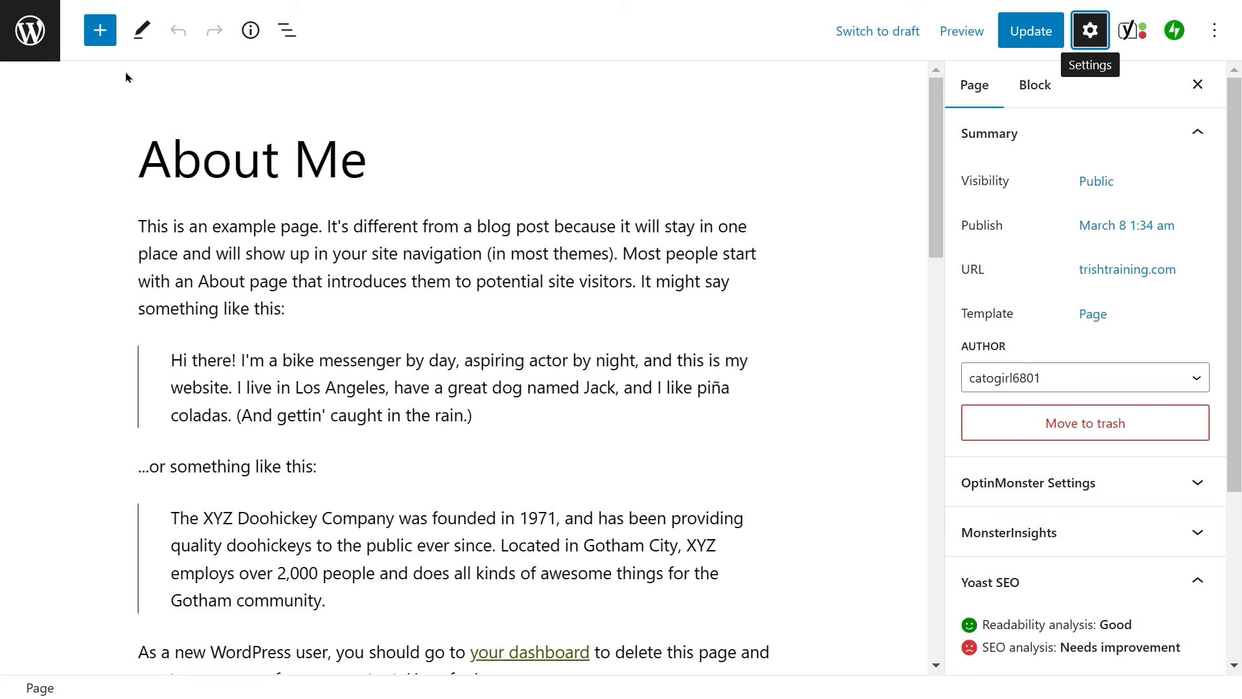
Step: Browse the block library for the About Me page, examining the text, media, design, widget and theme blocks
click(101, 35)
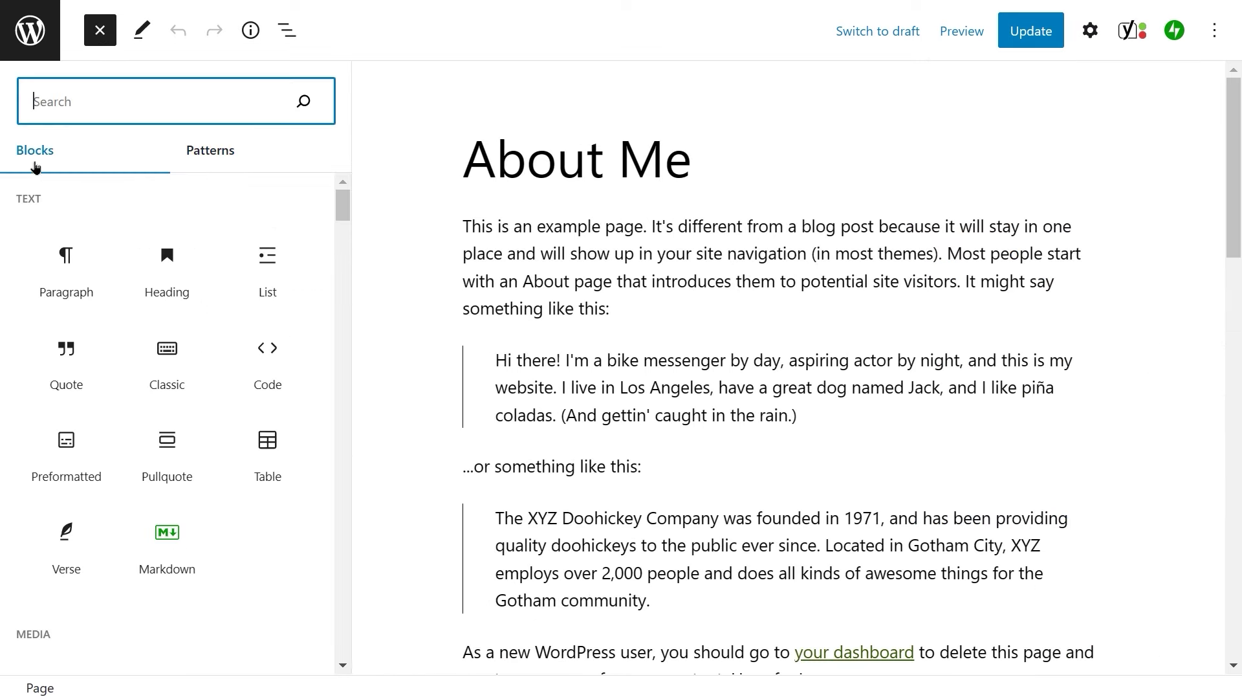
mouse_move(81, 231)
mouse_move(36, 232)
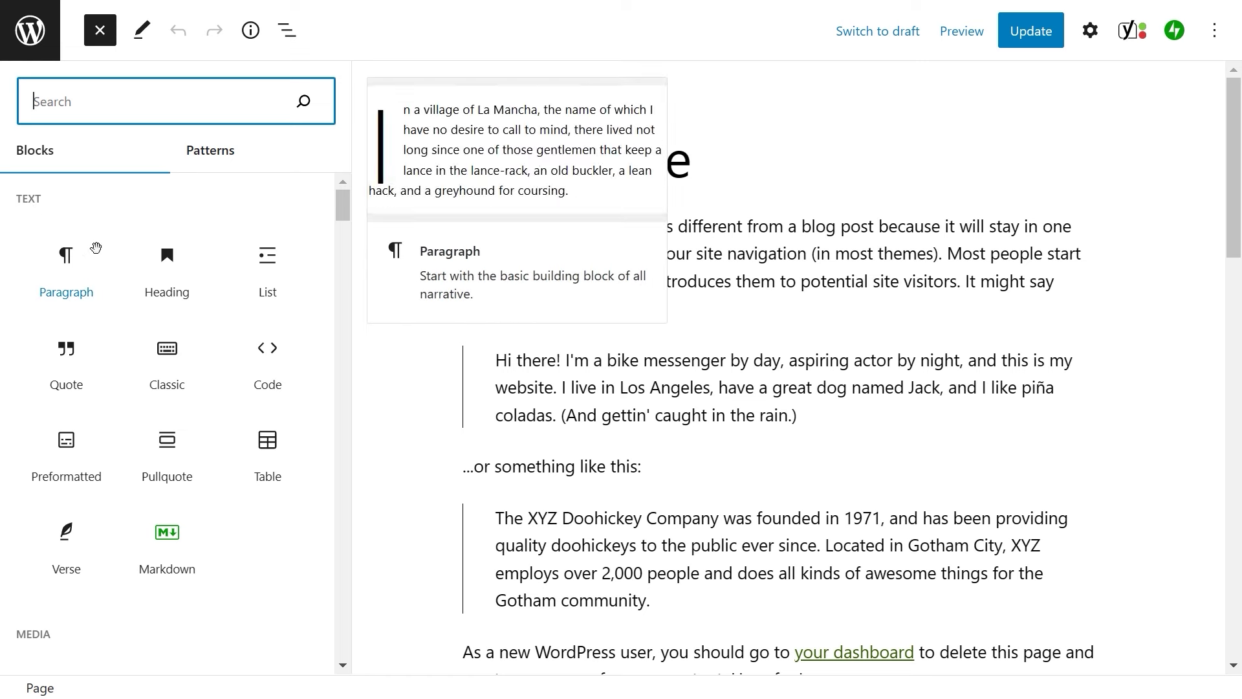
mouse_move(194, 315)
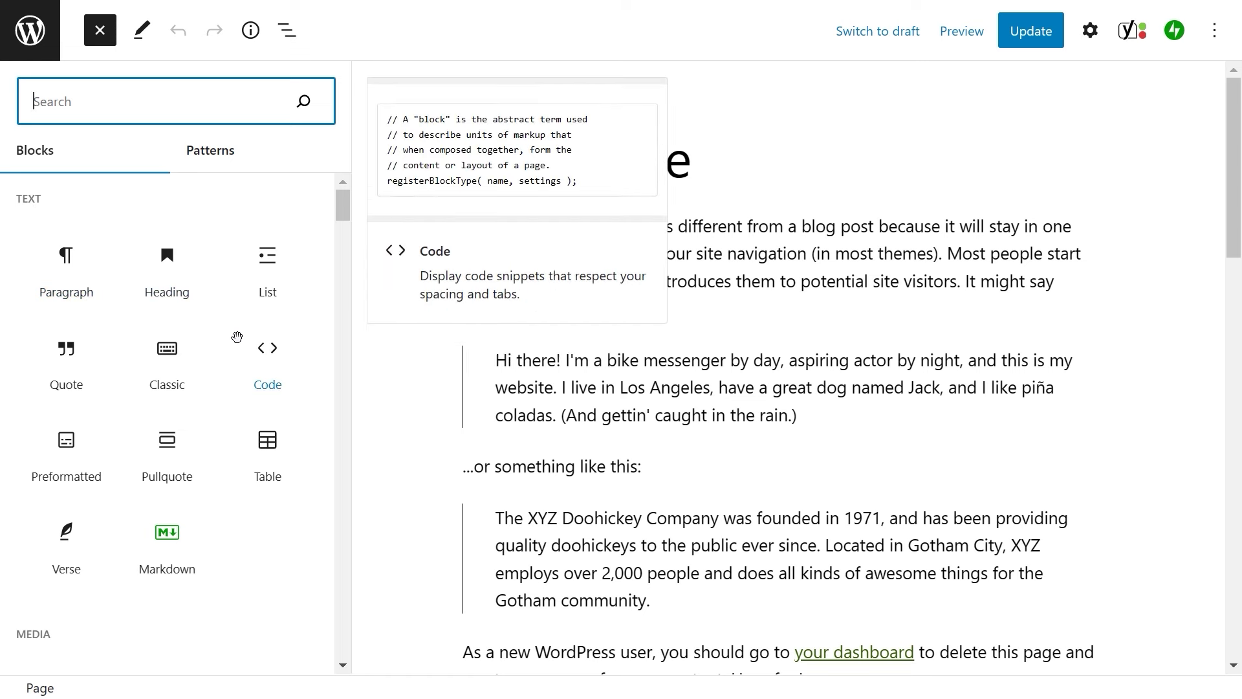
mouse_move(250, 500)
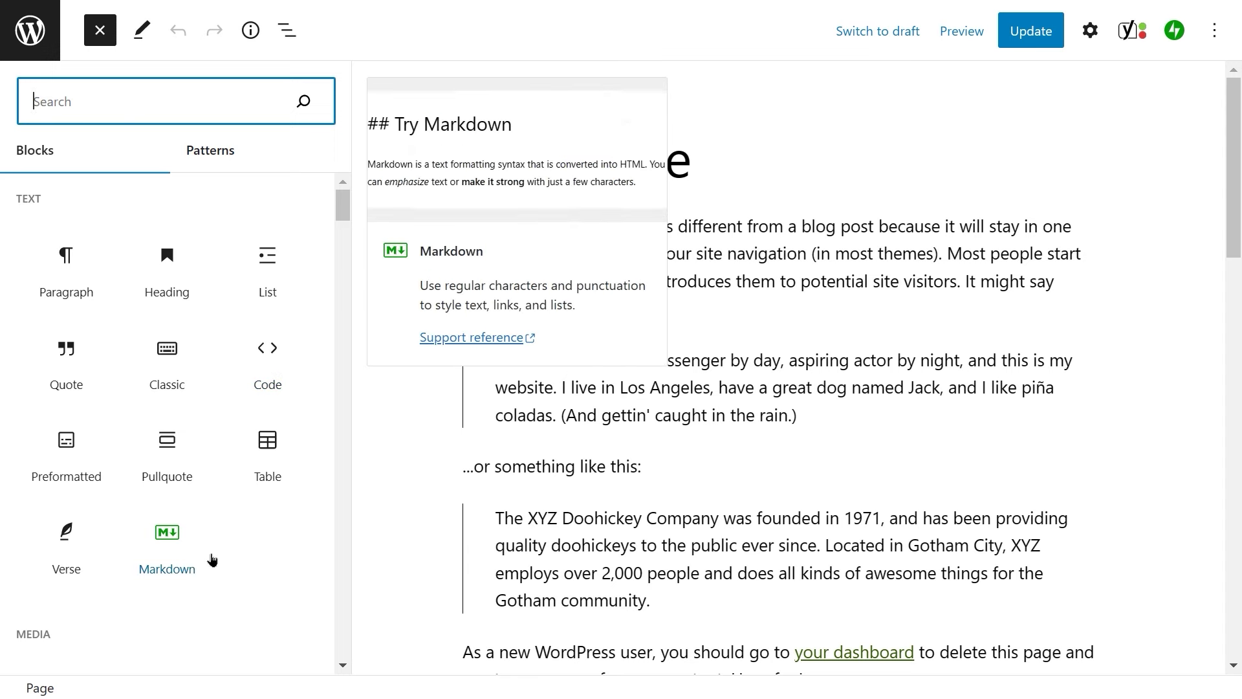
scroll(105, 579, down, 3)
scroll(104, 584, down, 7)
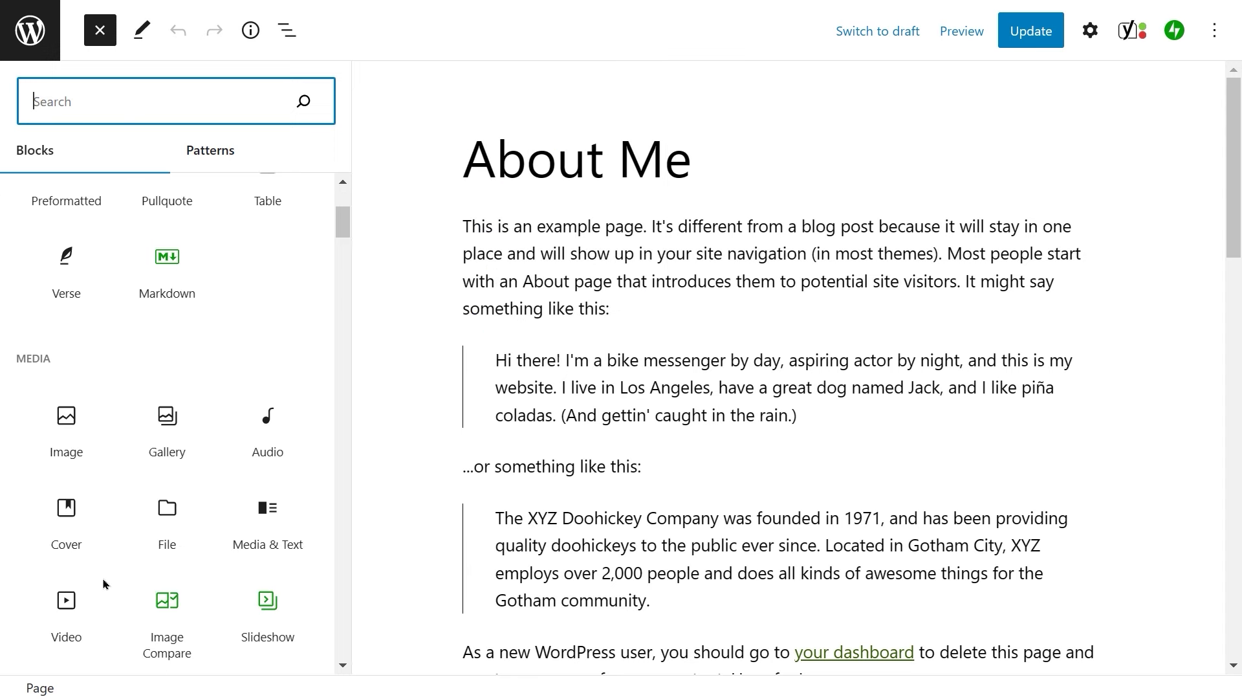
scroll(102, 576, down, 8)
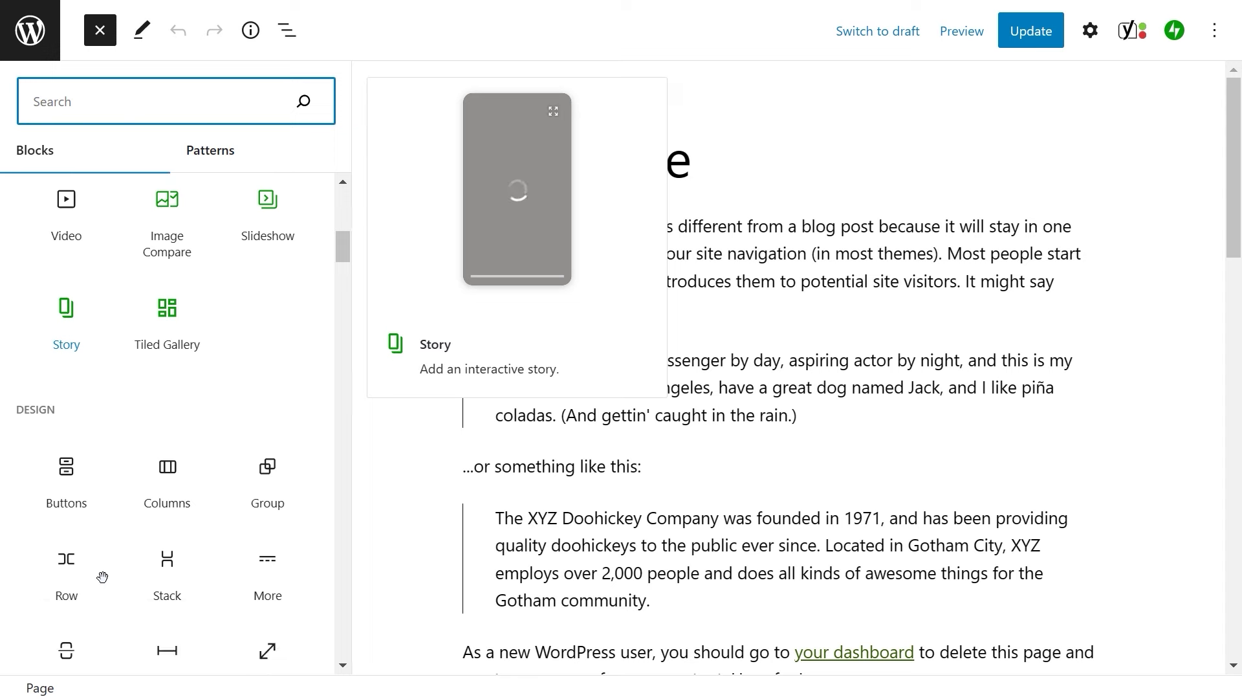
scroll(102, 577, down, 7)
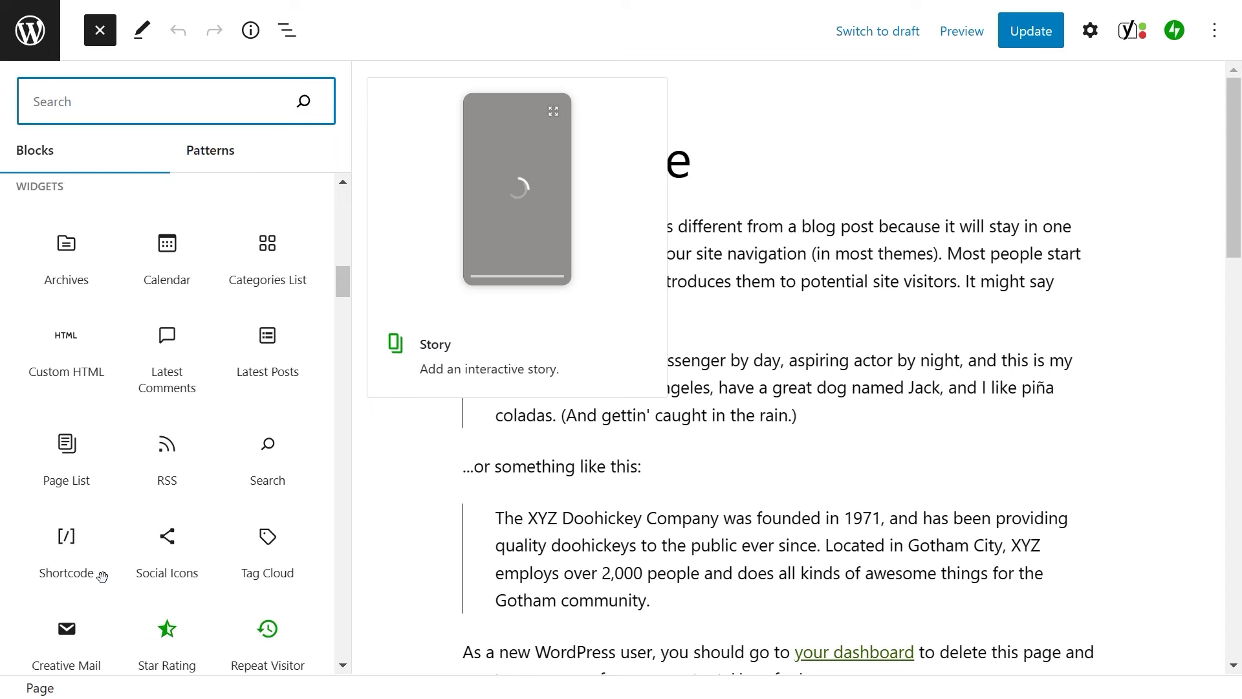
scroll(104, 583, down, 10)
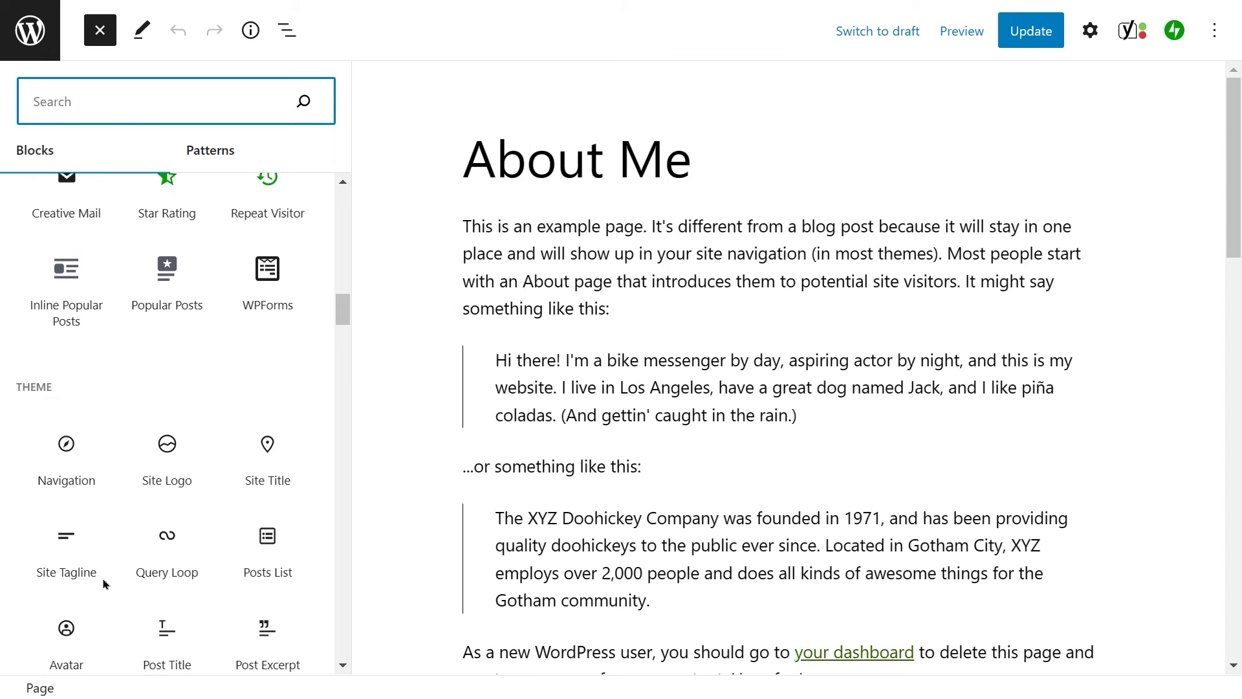
scroll(104, 583, up, 10)
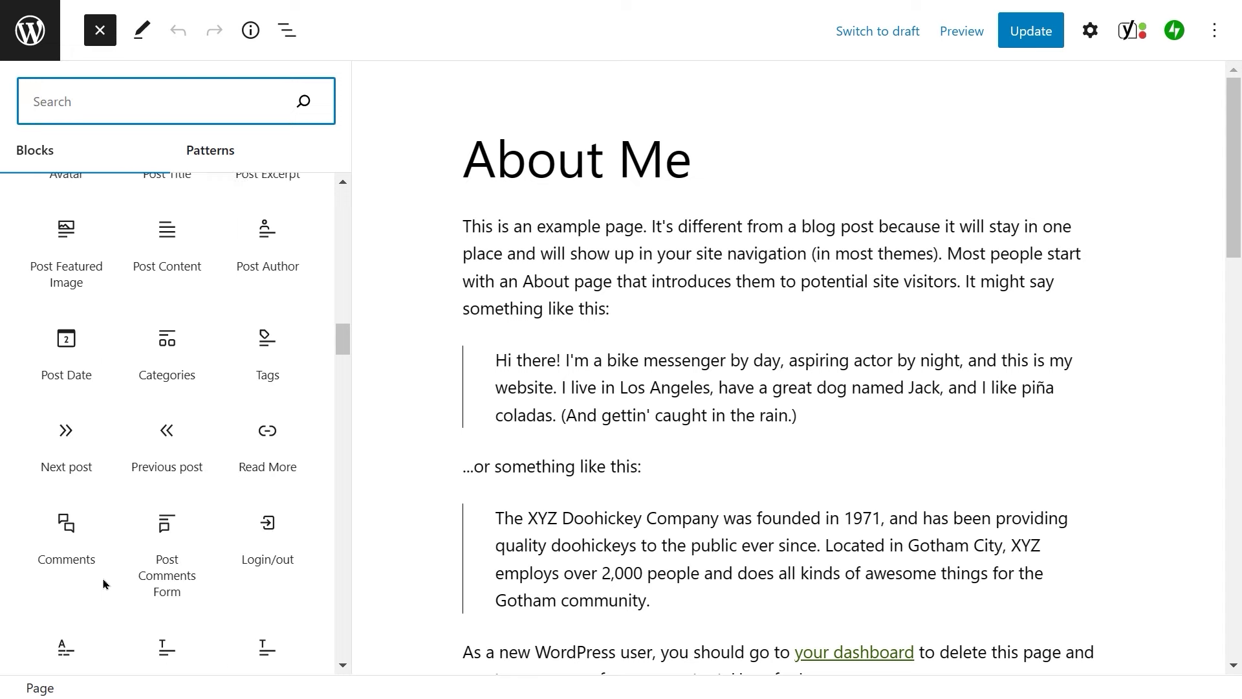
scroll(103, 583, up, 3)
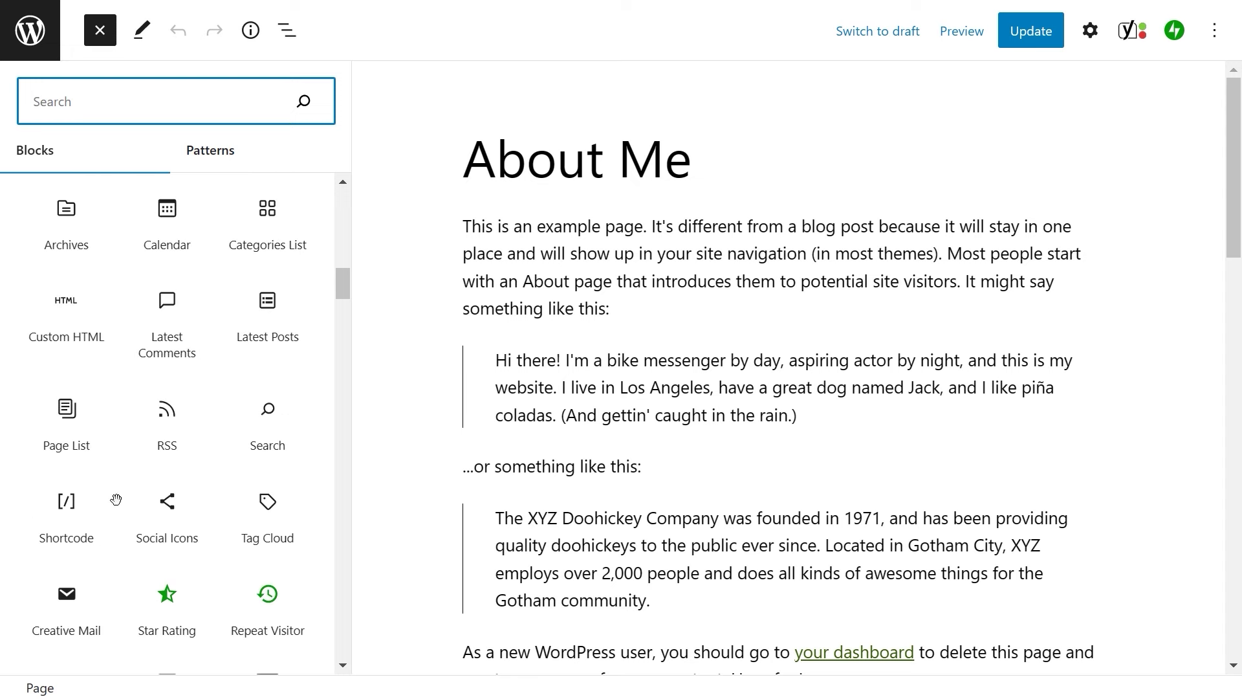
Step: Review the pattern categories and the Featured patterns, return to the blocks and close the block library
click(202, 159)
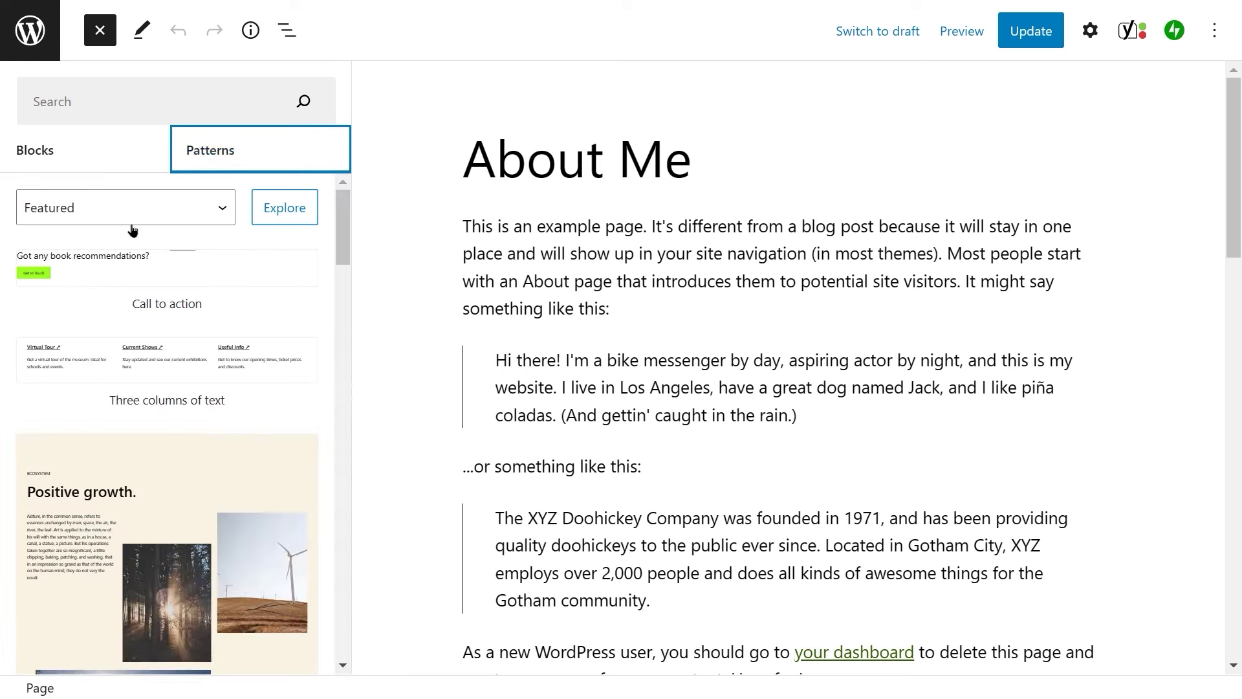
click(222, 214)
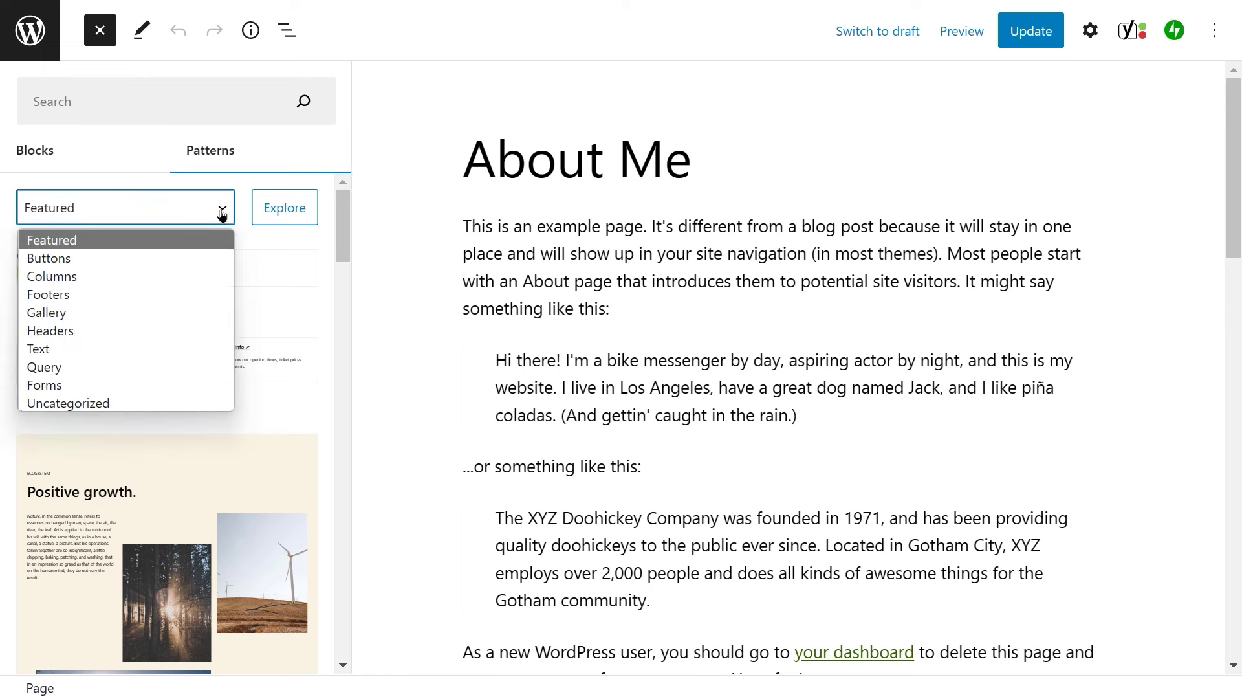
click(222, 213)
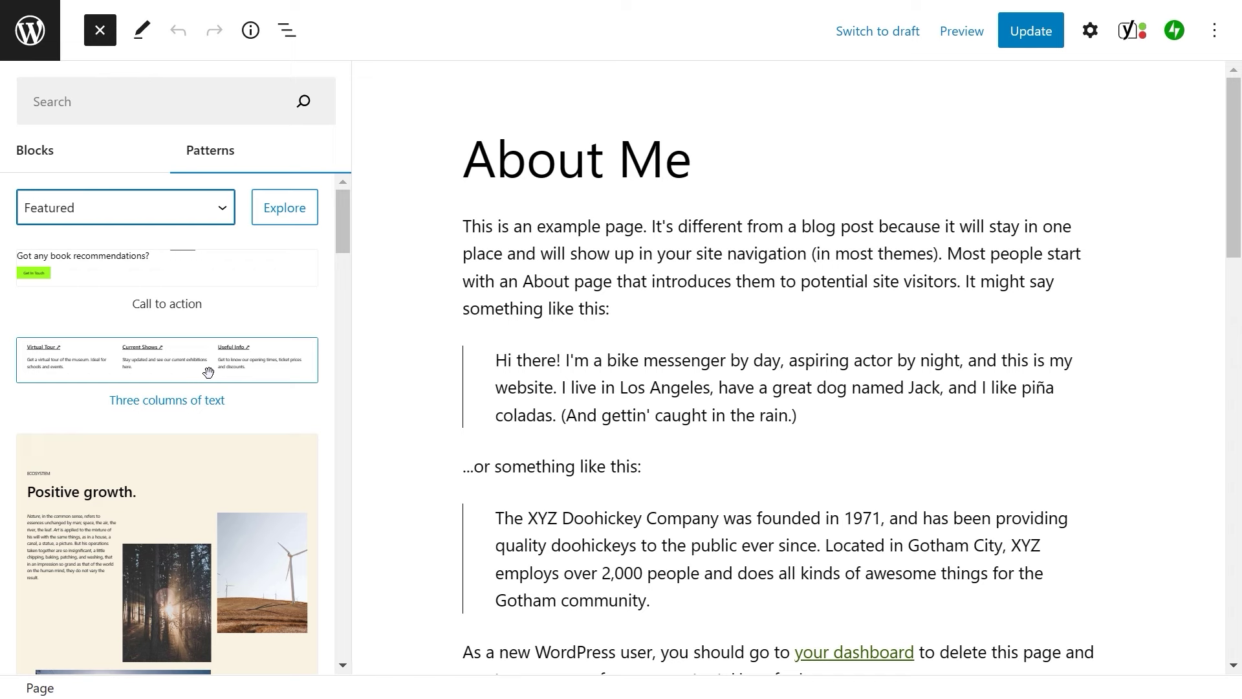
scroll(208, 373, down, 5)
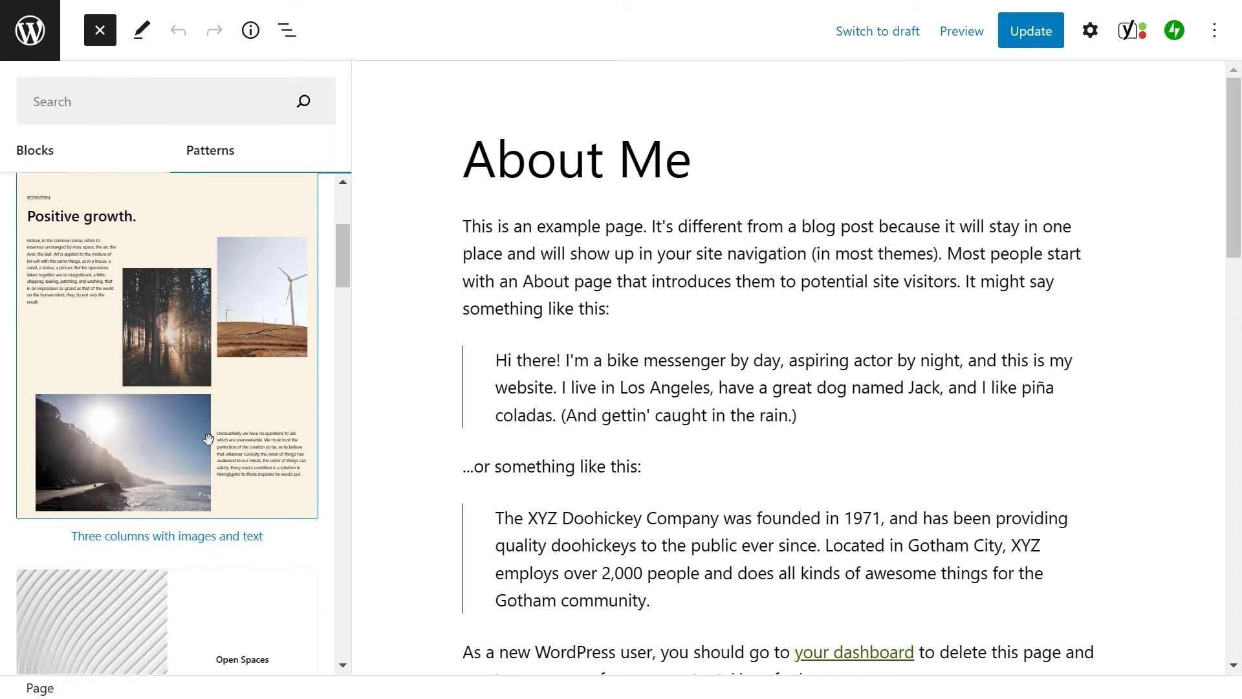
scroll(208, 439, down, 3)
scroll(208, 439, up, 2)
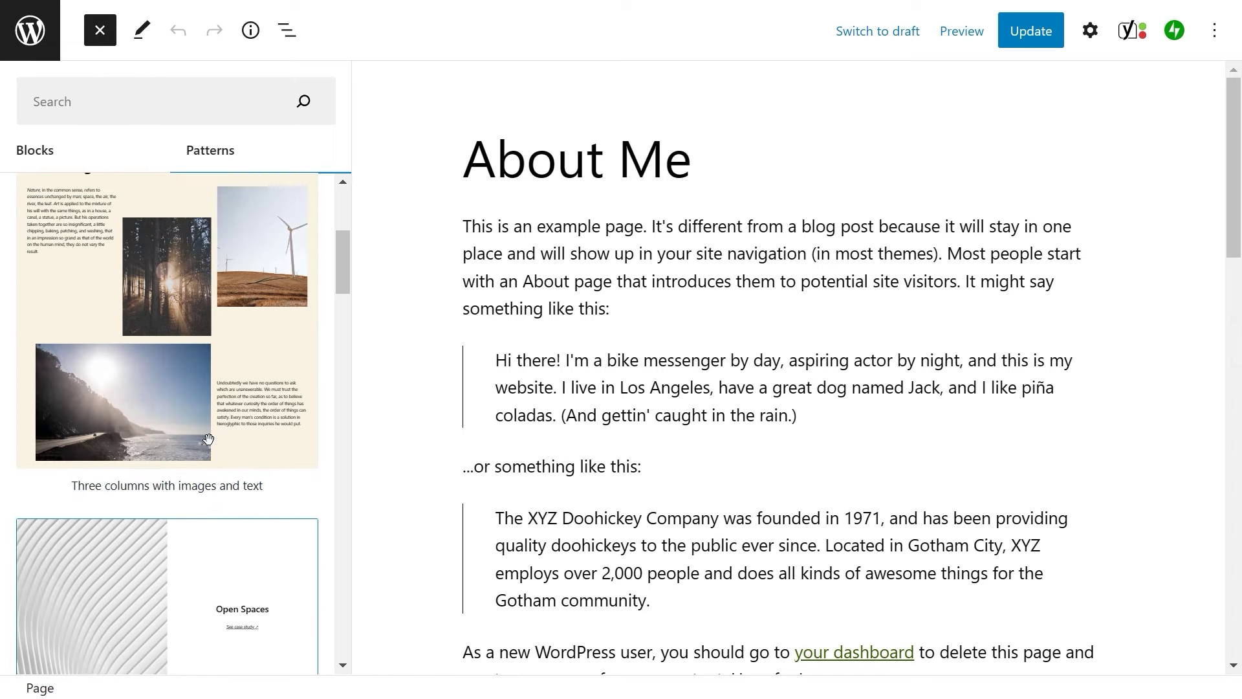
scroll(207, 439, down, 4)
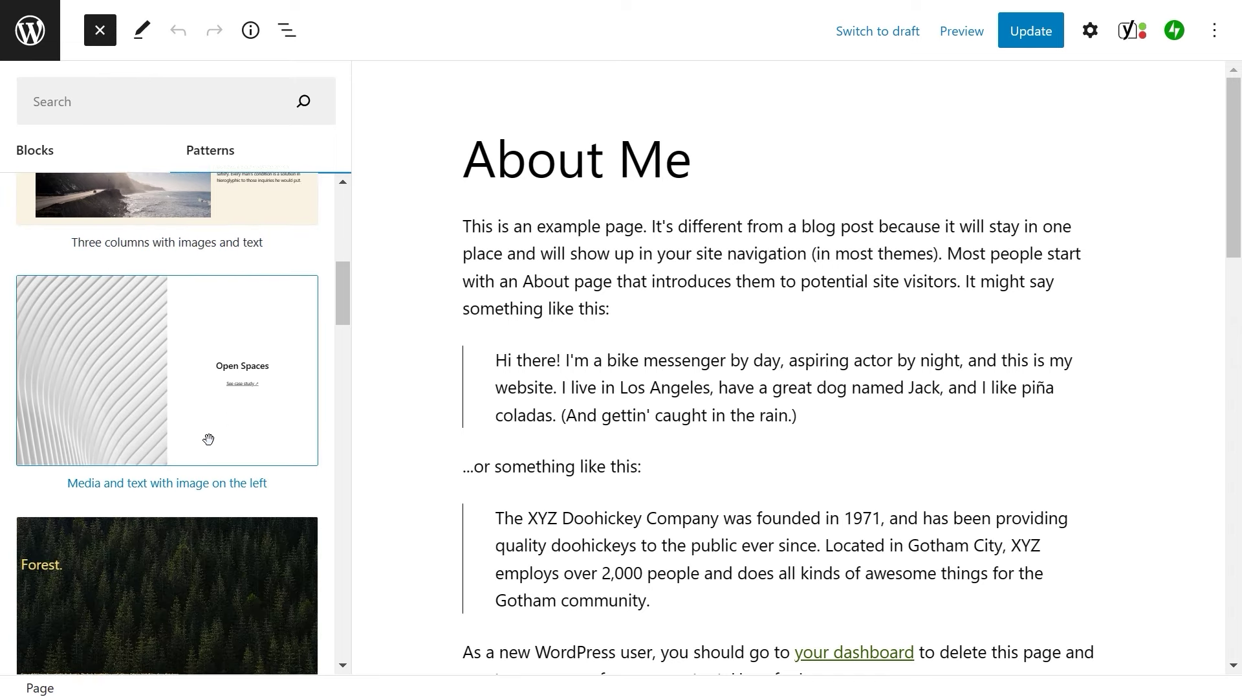
scroll(208, 439, up, 10)
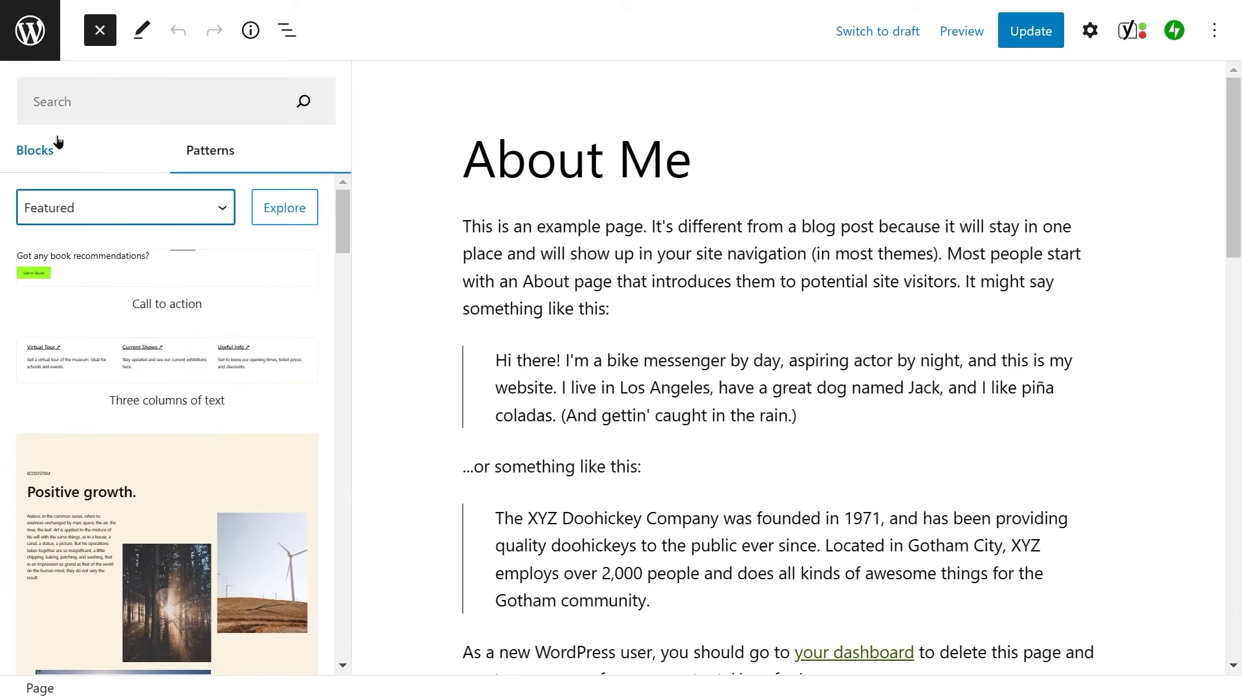
click(34, 152)
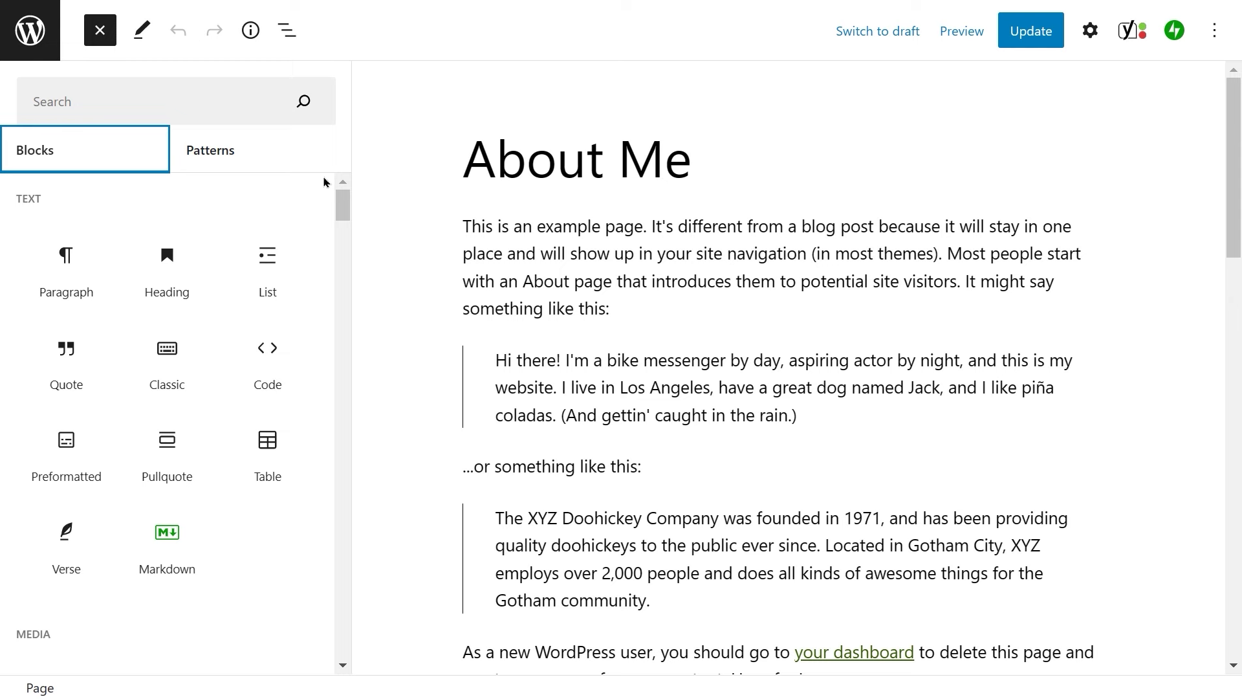
click(98, 35)
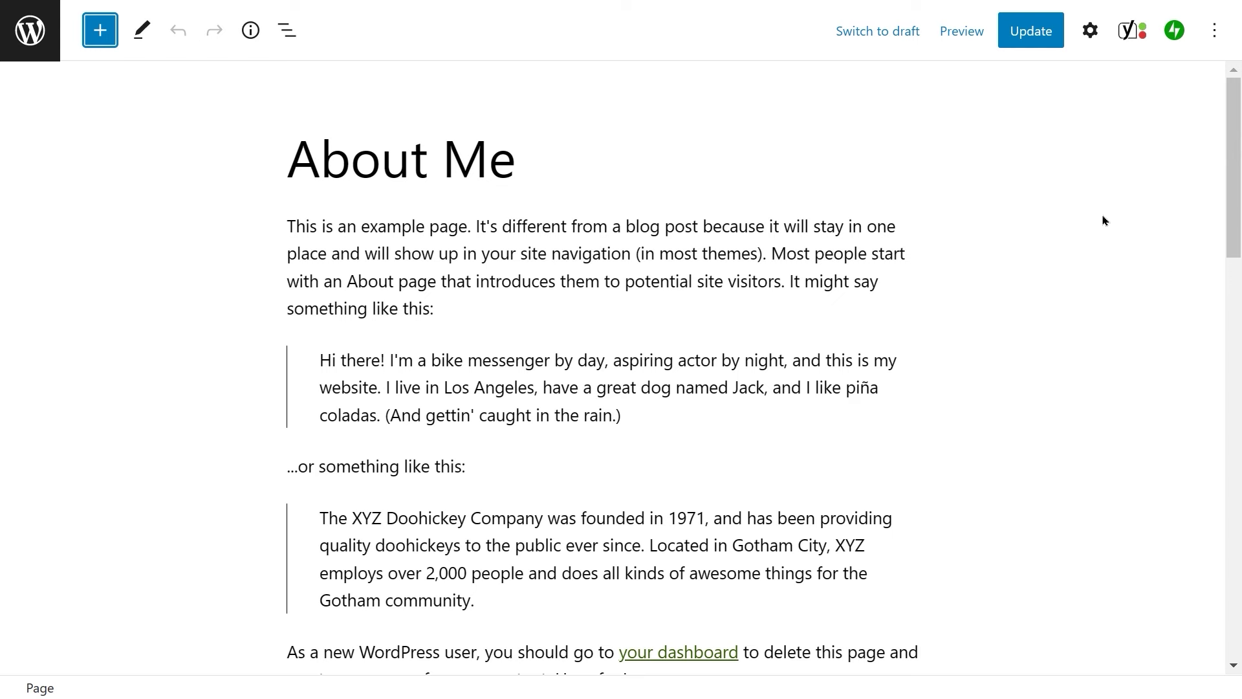
Step: Show the page settings and check the Edit and Select tool modes without changing the mode
click(1091, 31)
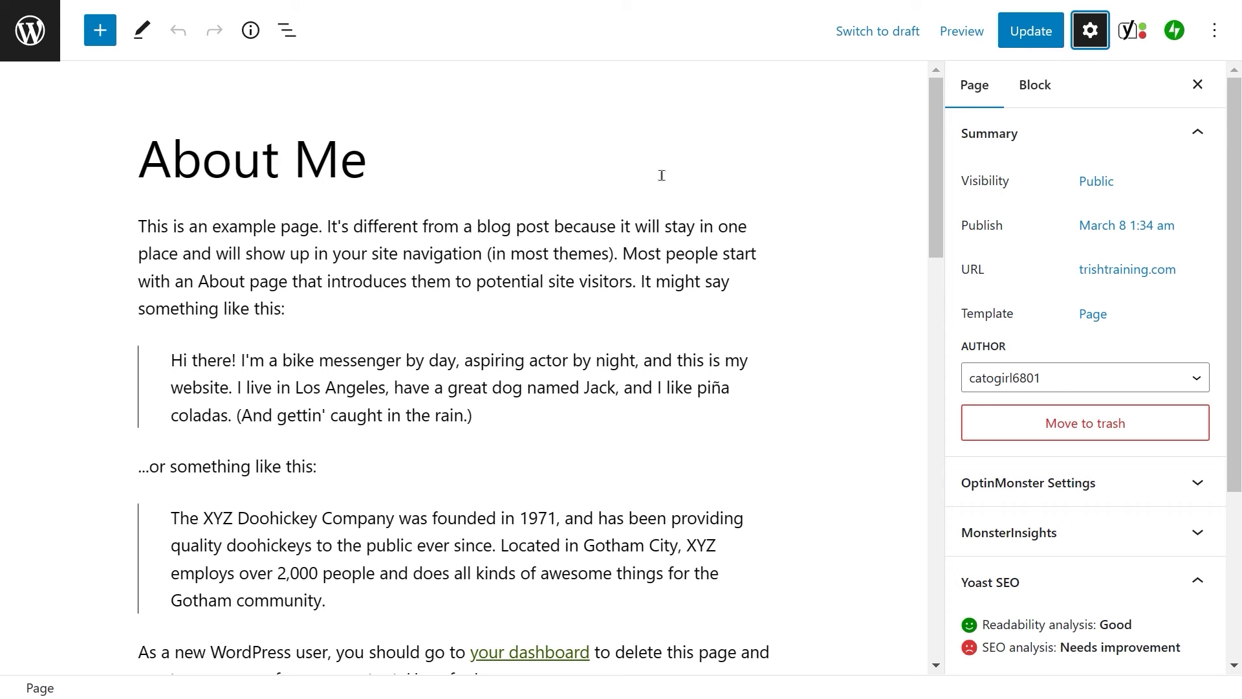
click(142, 40)
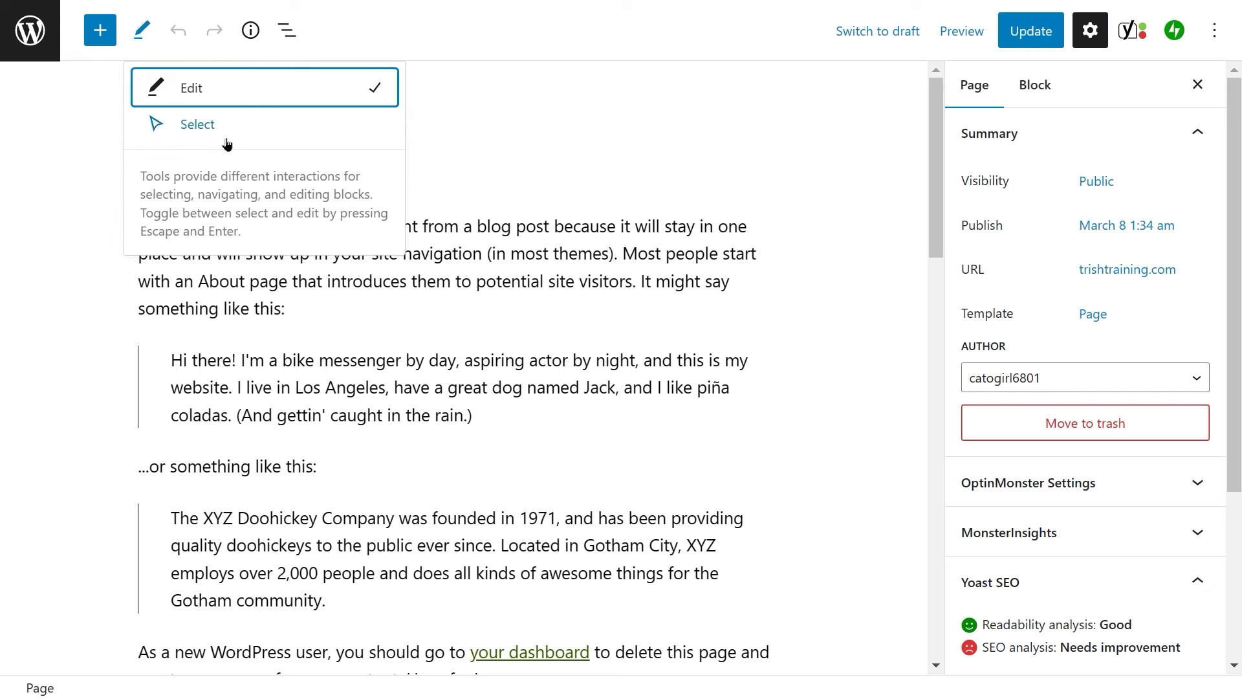
click(526, 135)
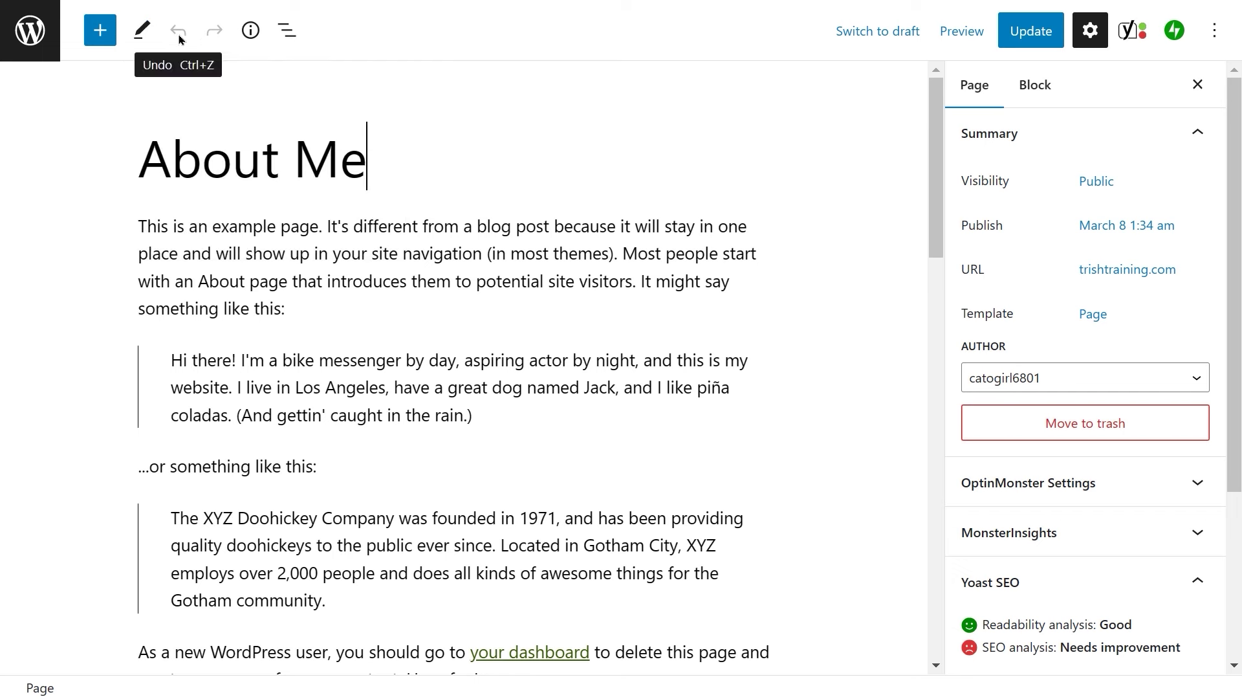
Step: Inspect the page structure in List View, selecting the first Quote block and the paragraph after it, and close the list
click(294, 40)
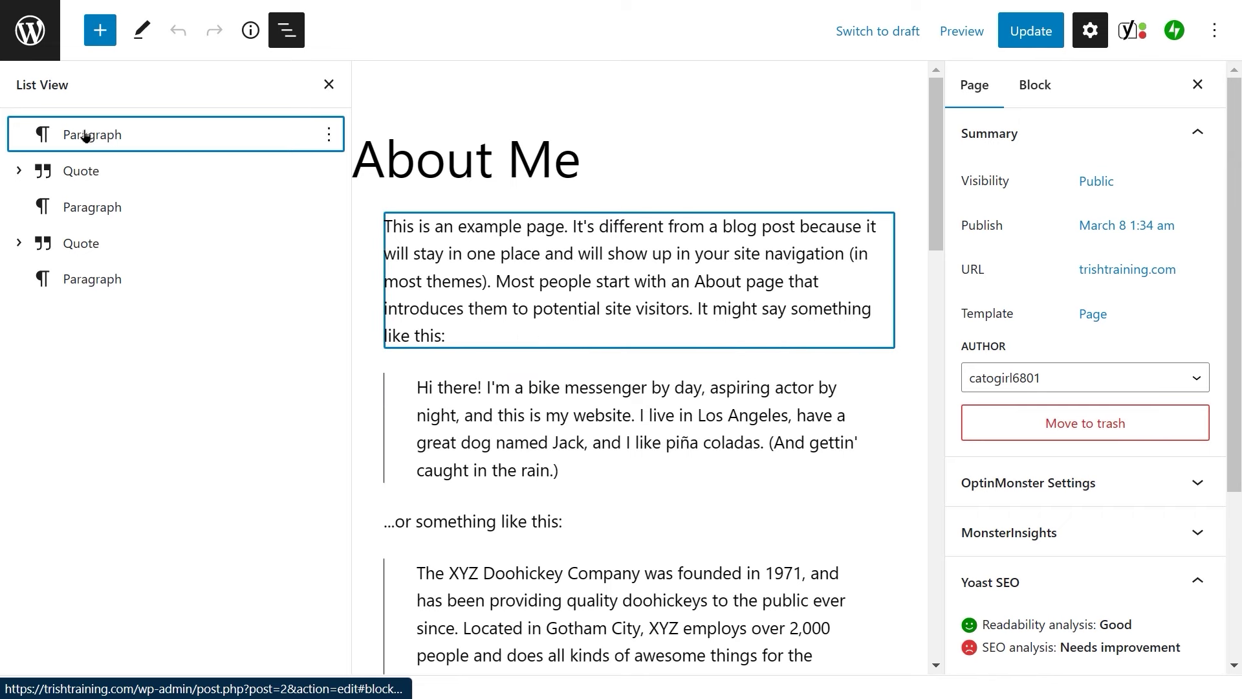
click(87, 179)
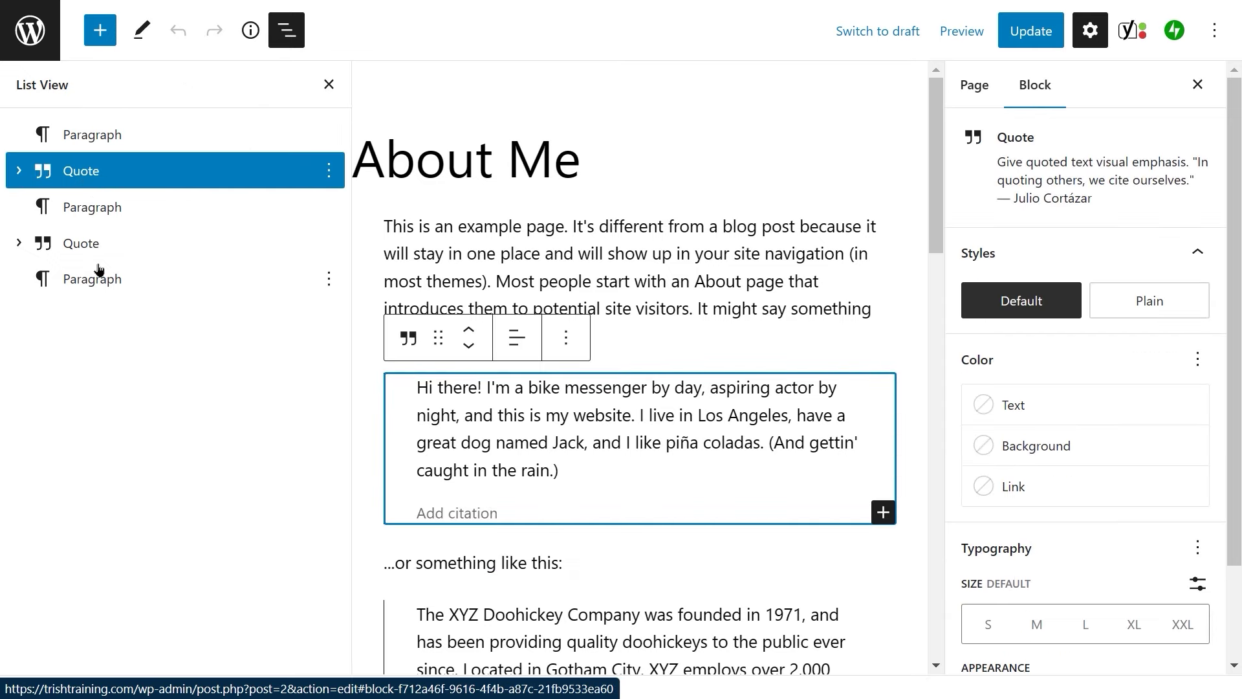
click(96, 214)
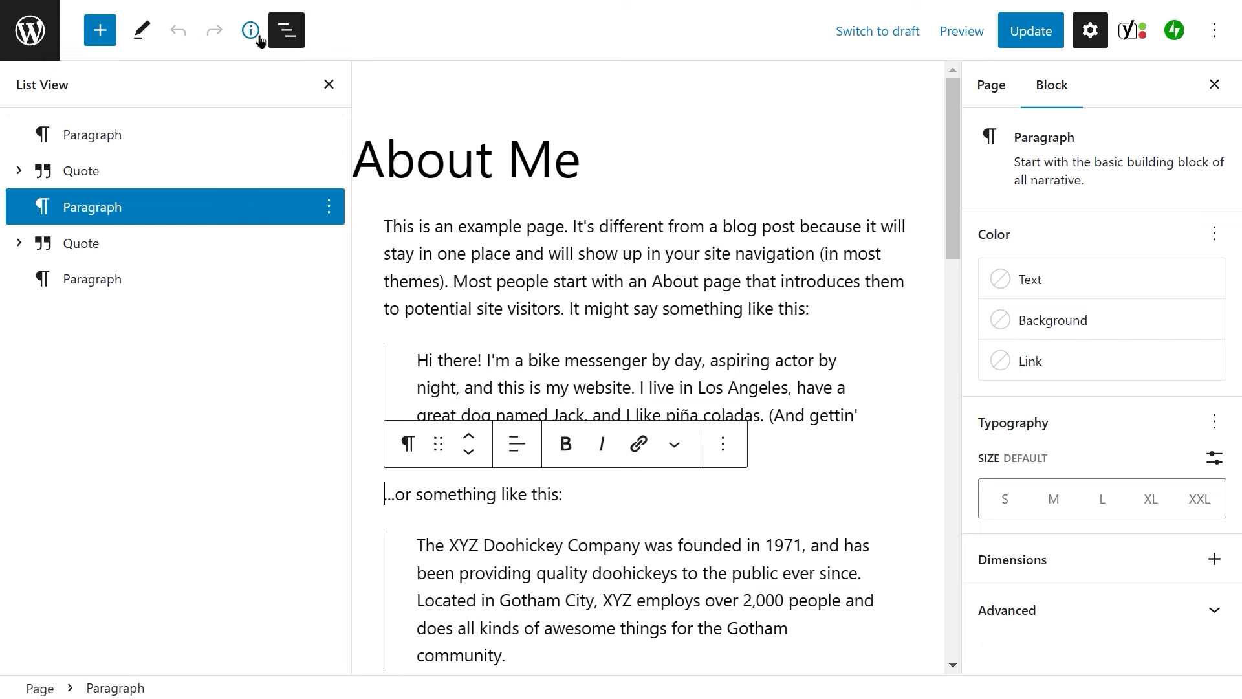
click(282, 34)
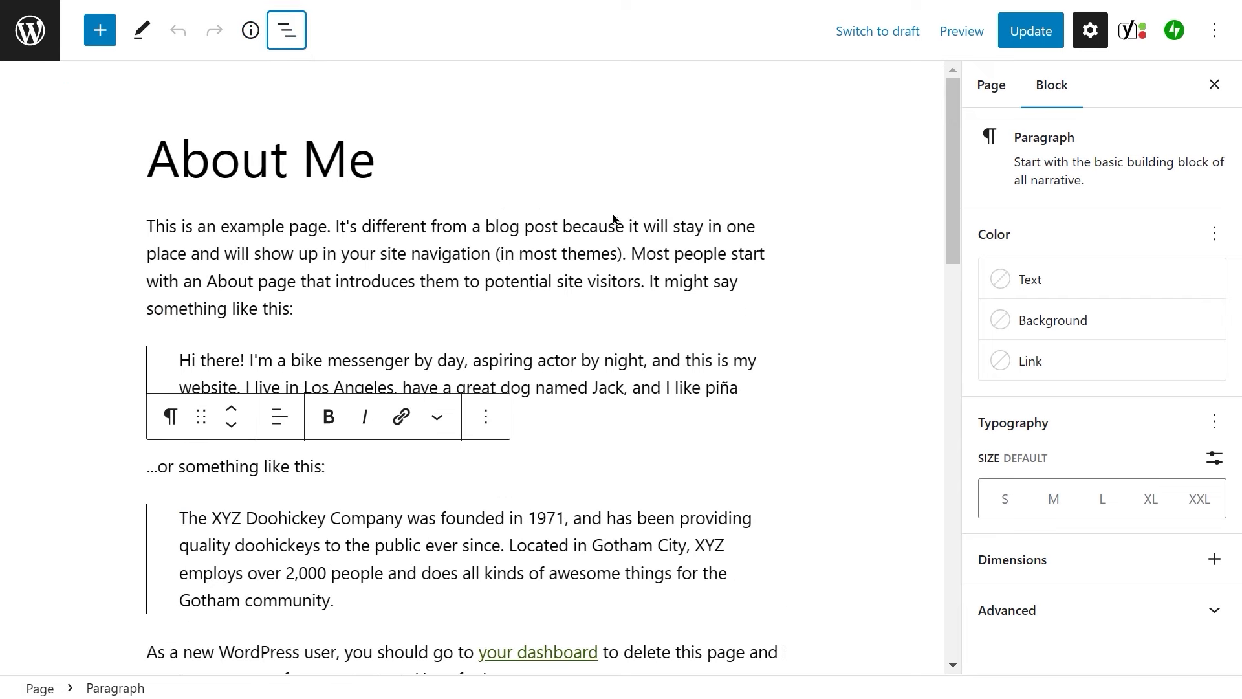
Step: Deselect the paragraph block, review the editor's view, editor, plugin and tool options, and close them without changing anything
click(632, 179)
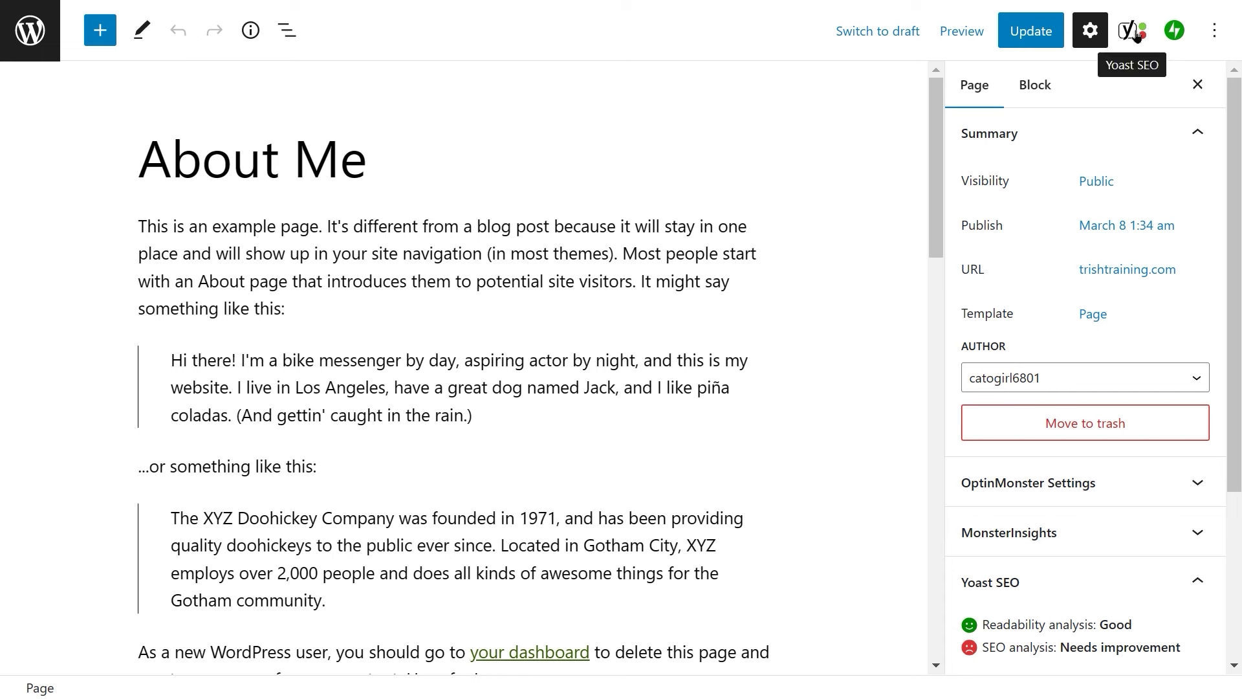
click(1214, 31)
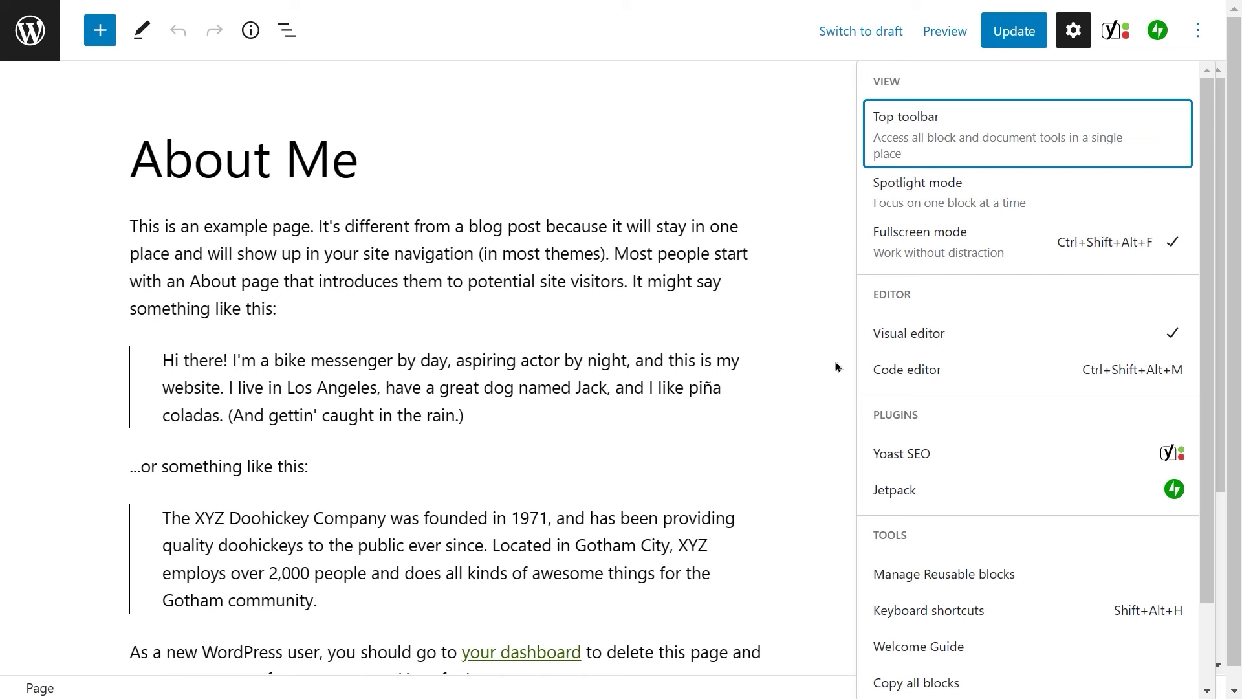
scroll(960, 454, down, 2)
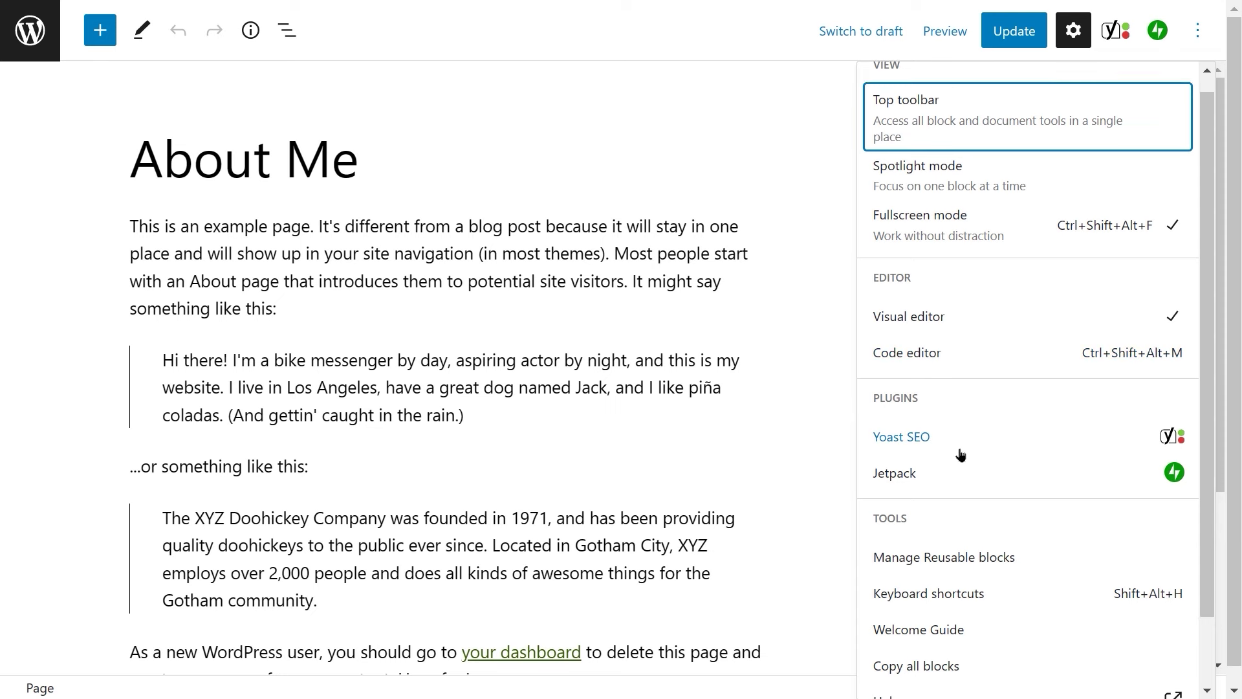
scroll(959, 454, up, 2)
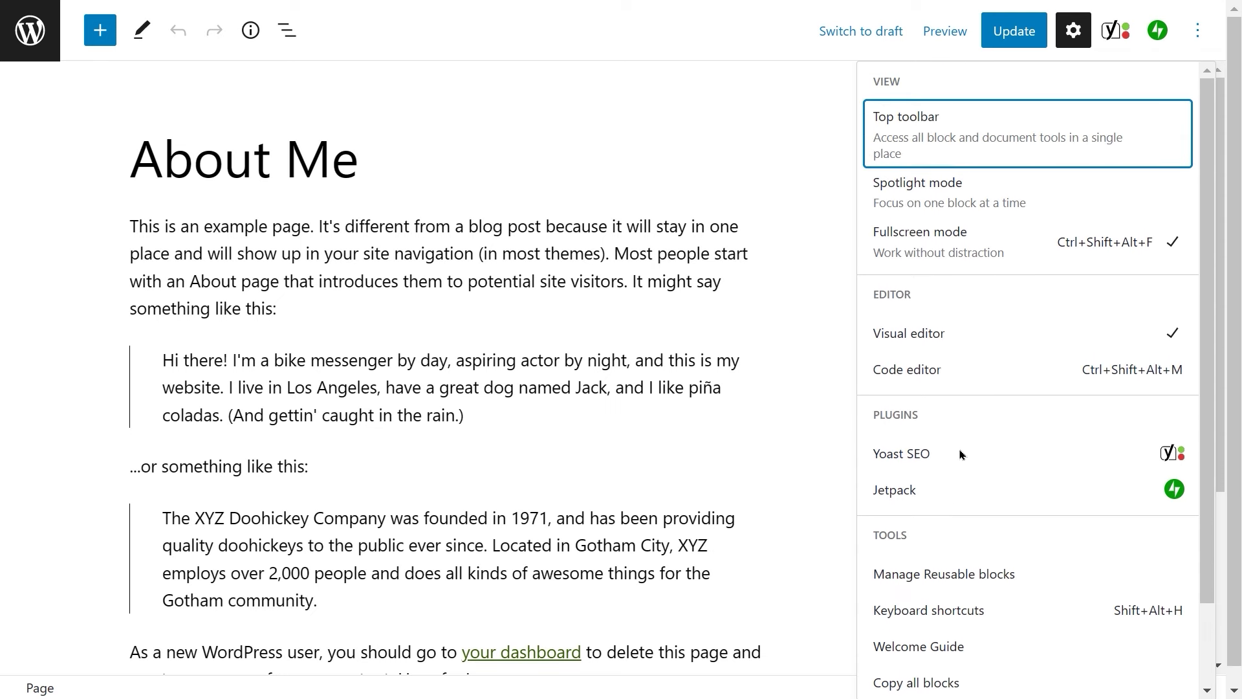
click(667, 116)
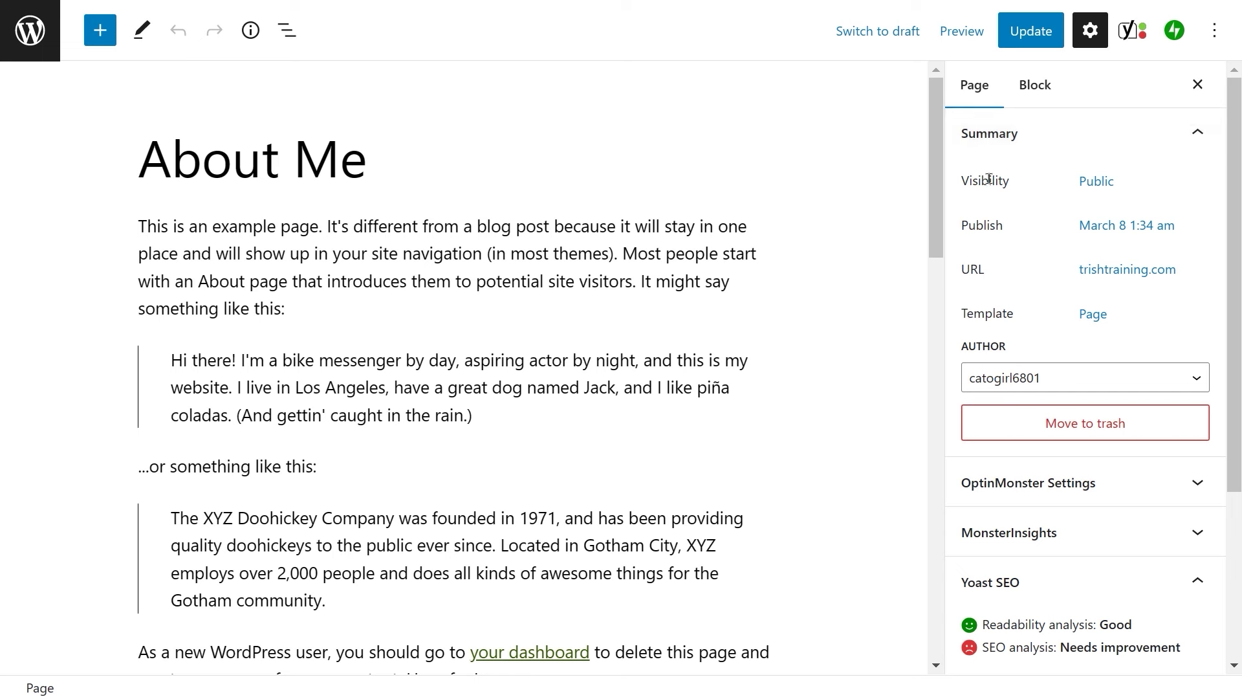
Step: Check the About Me page's visibility choices without changing them and look through the remaining page settings
click(1105, 188)
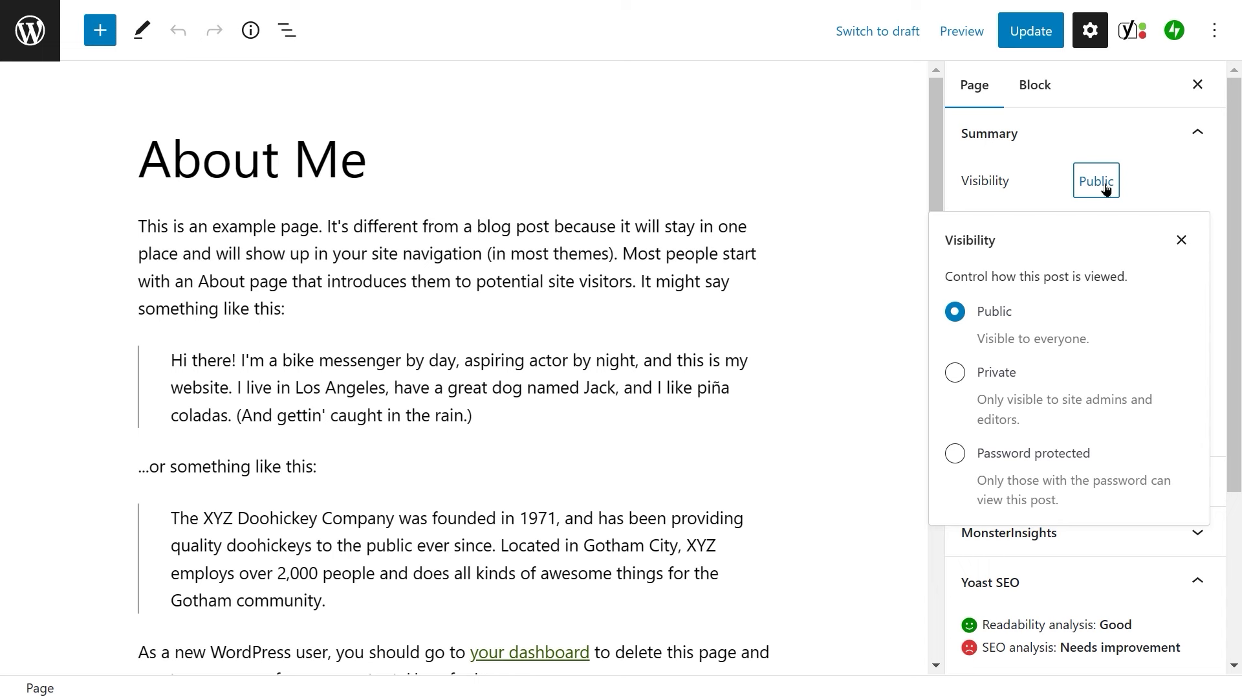
click(1028, 189)
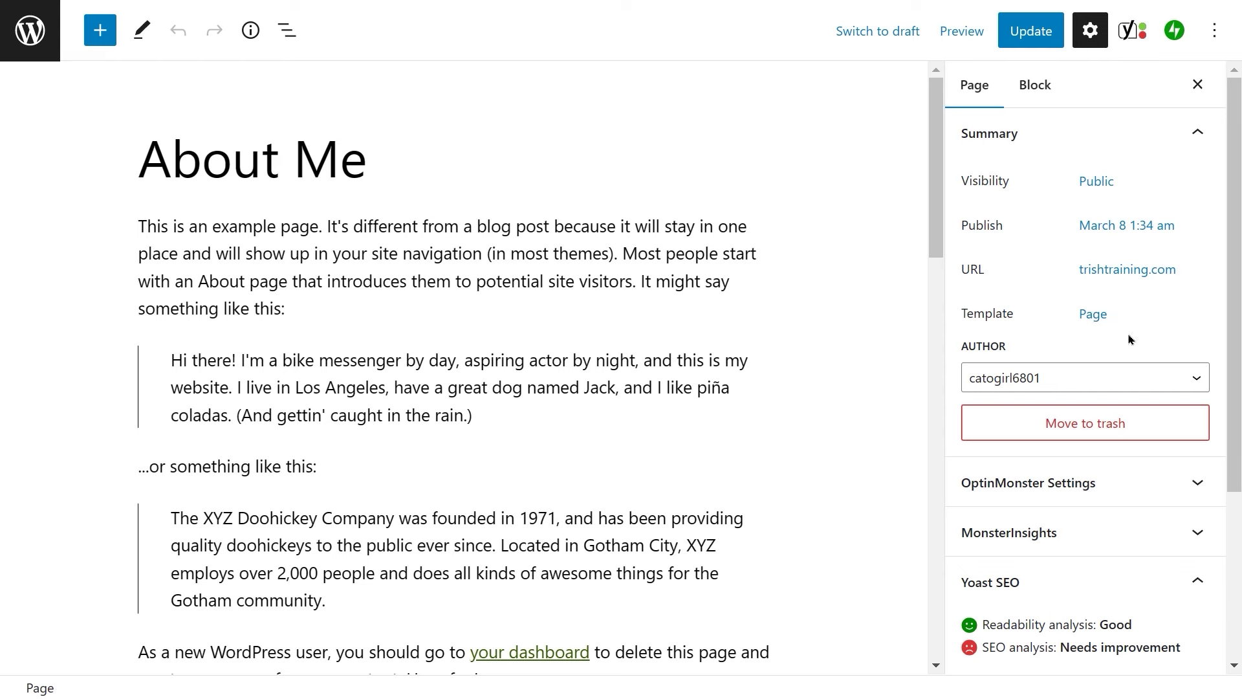
scroll(1130, 339, down, 3)
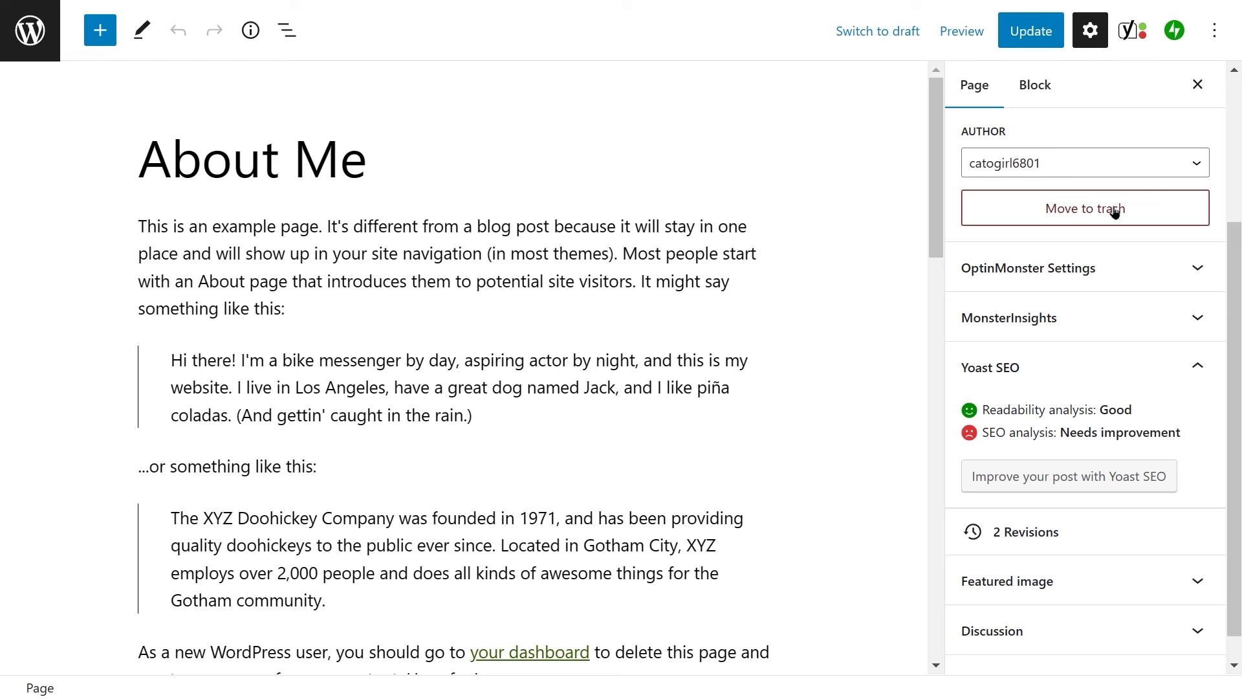
Step: Examine the About Me page's Featured image, Discussion and Page Attributes settings
scroll(1114, 212, down, 1)
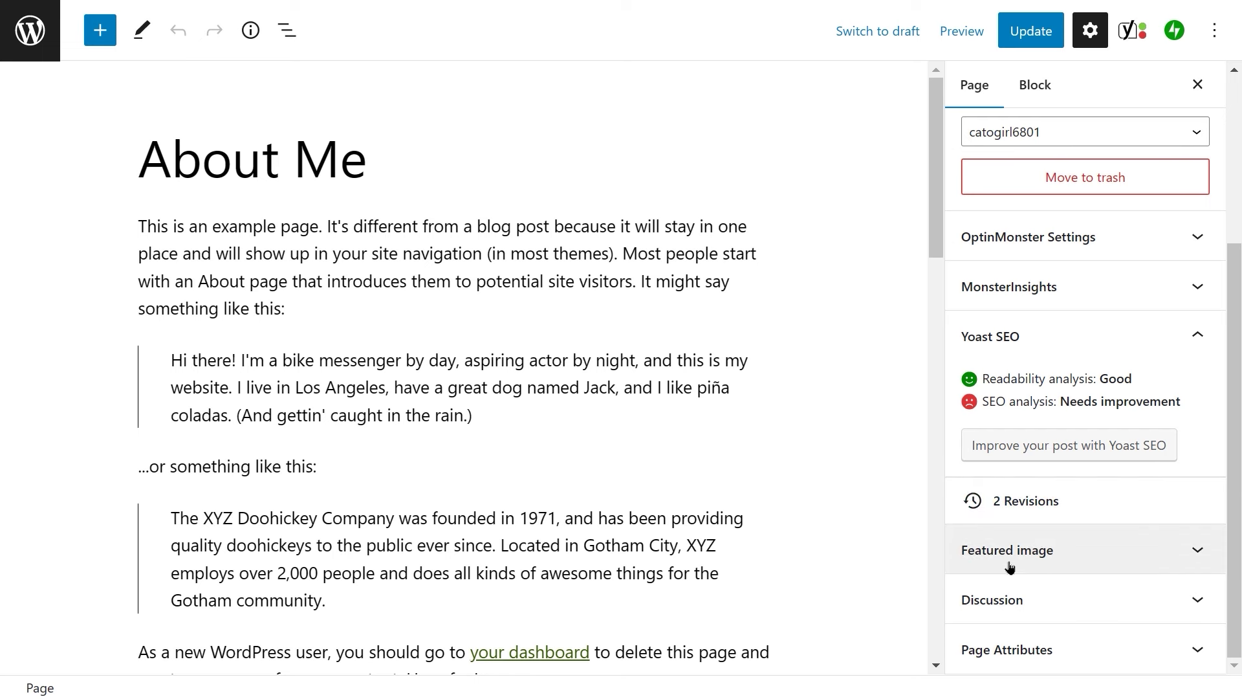
click(1202, 555)
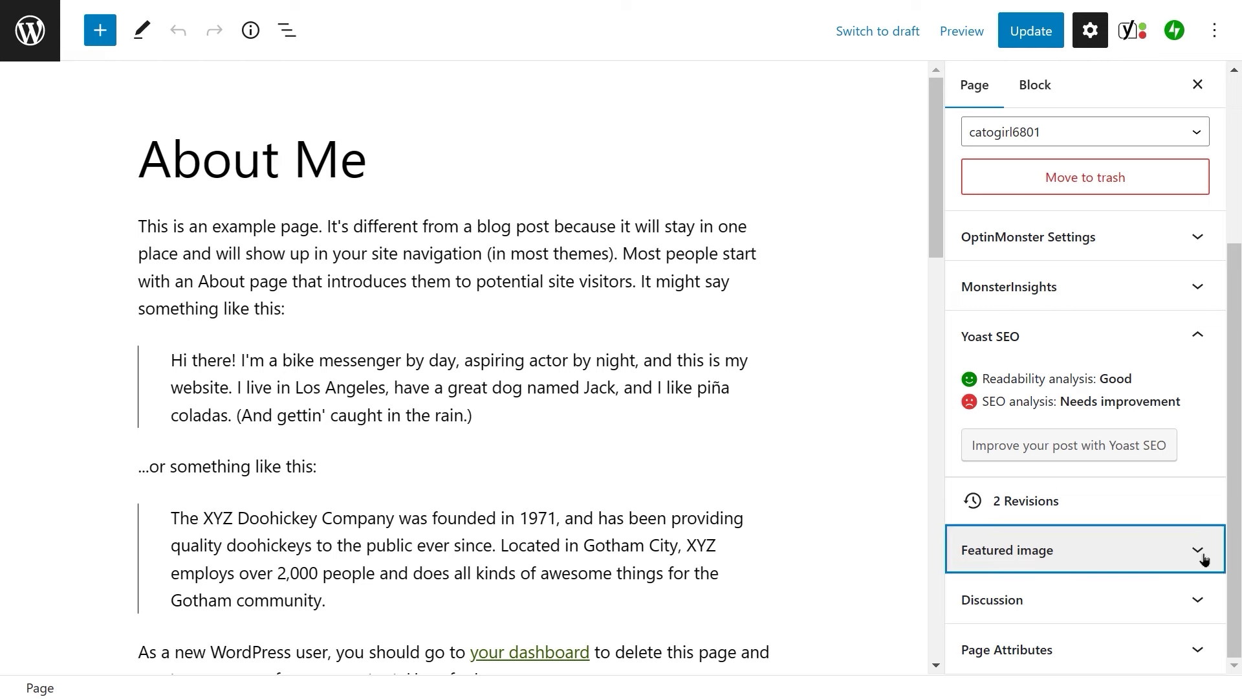
click(1207, 526)
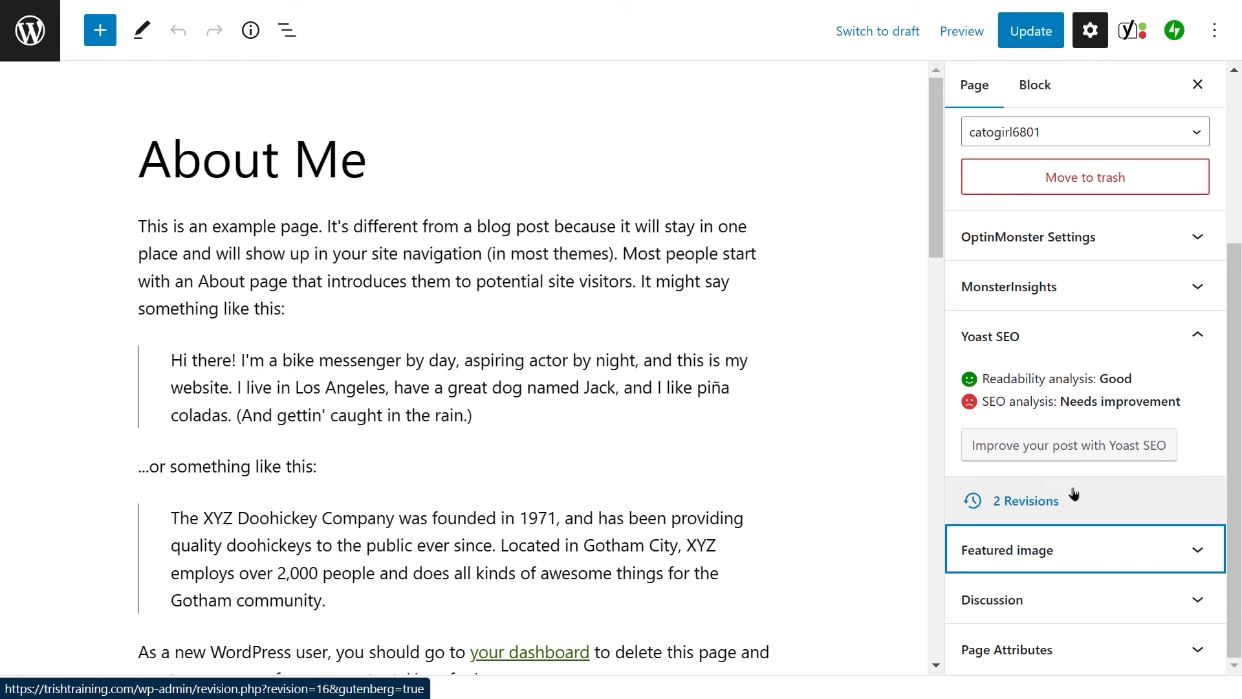
click(1203, 599)
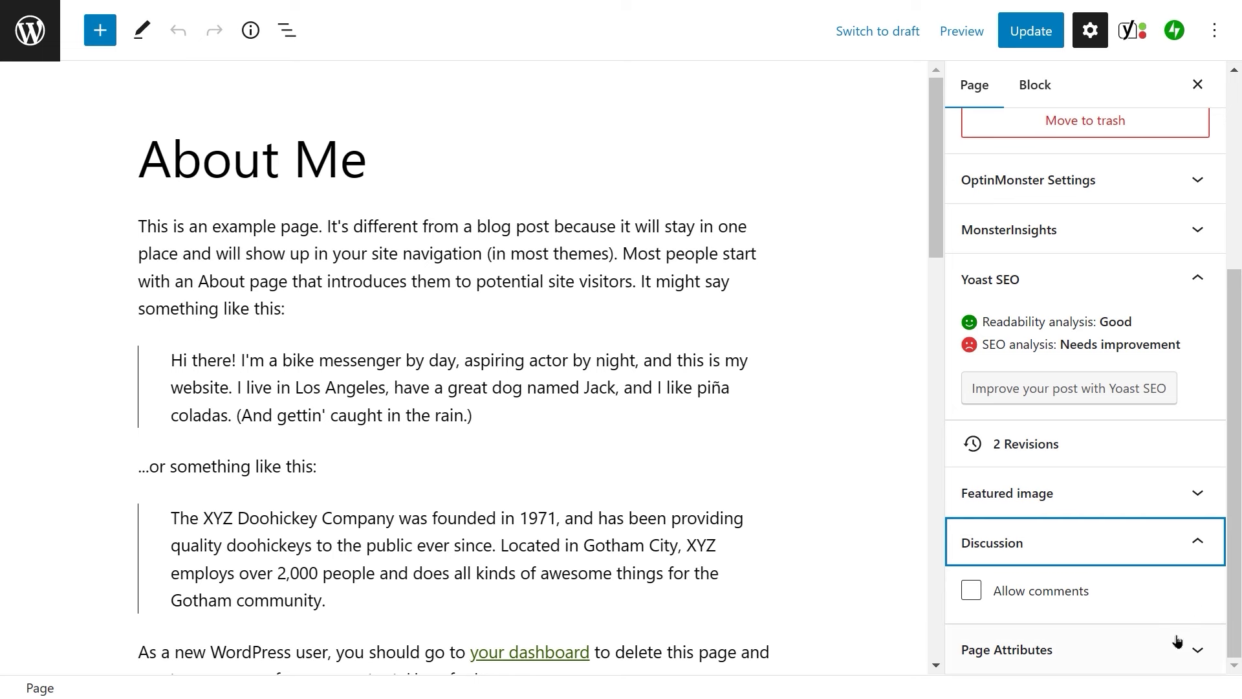
click(1197, 650)
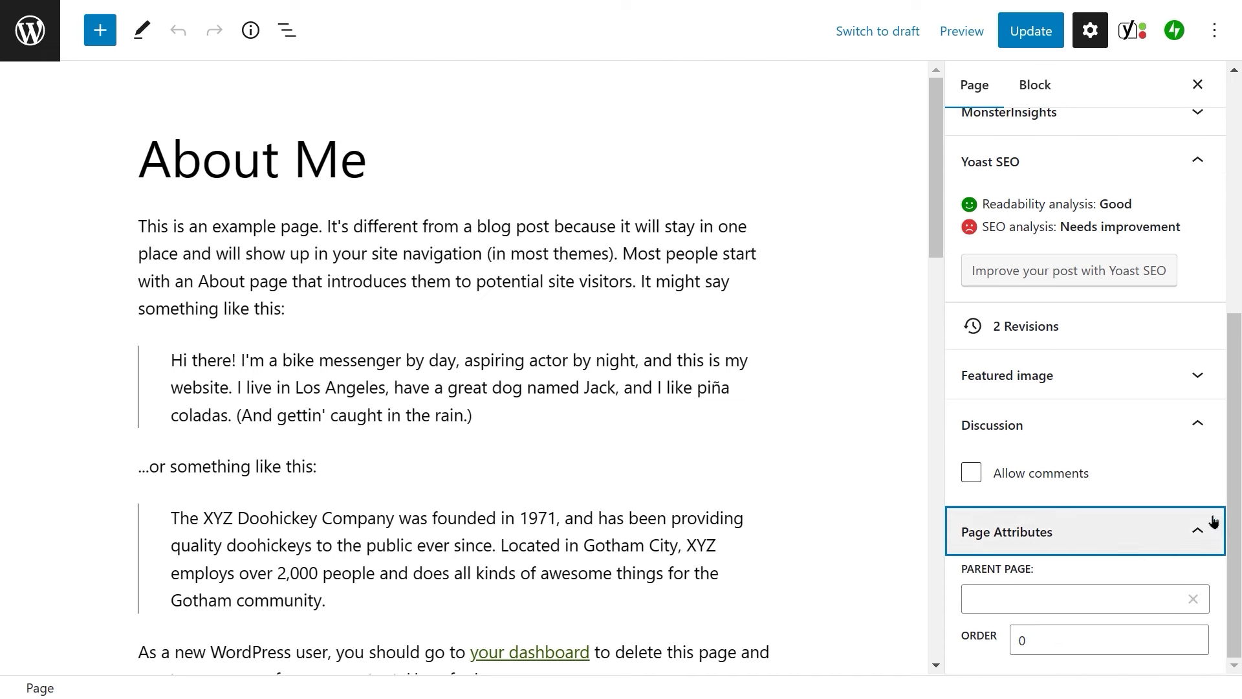
click(1198, 535)
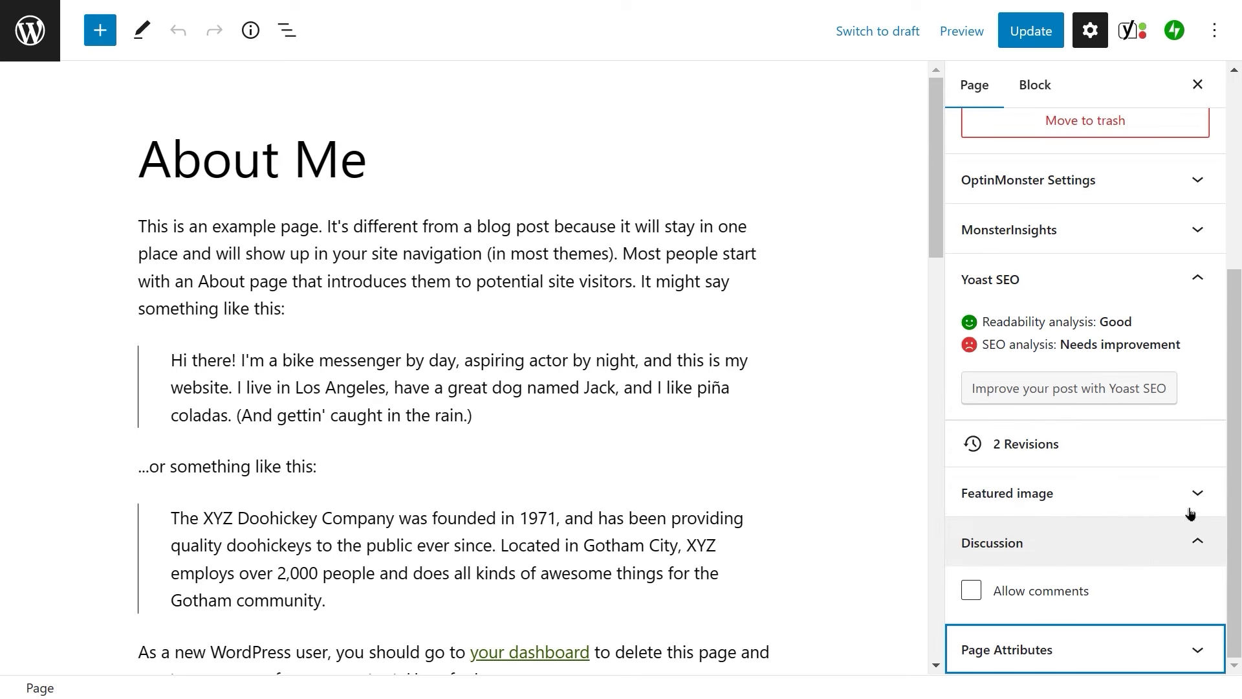
Step: Examine the first paragraph's block settings, including its available Dimensions options
click(1031, 91)
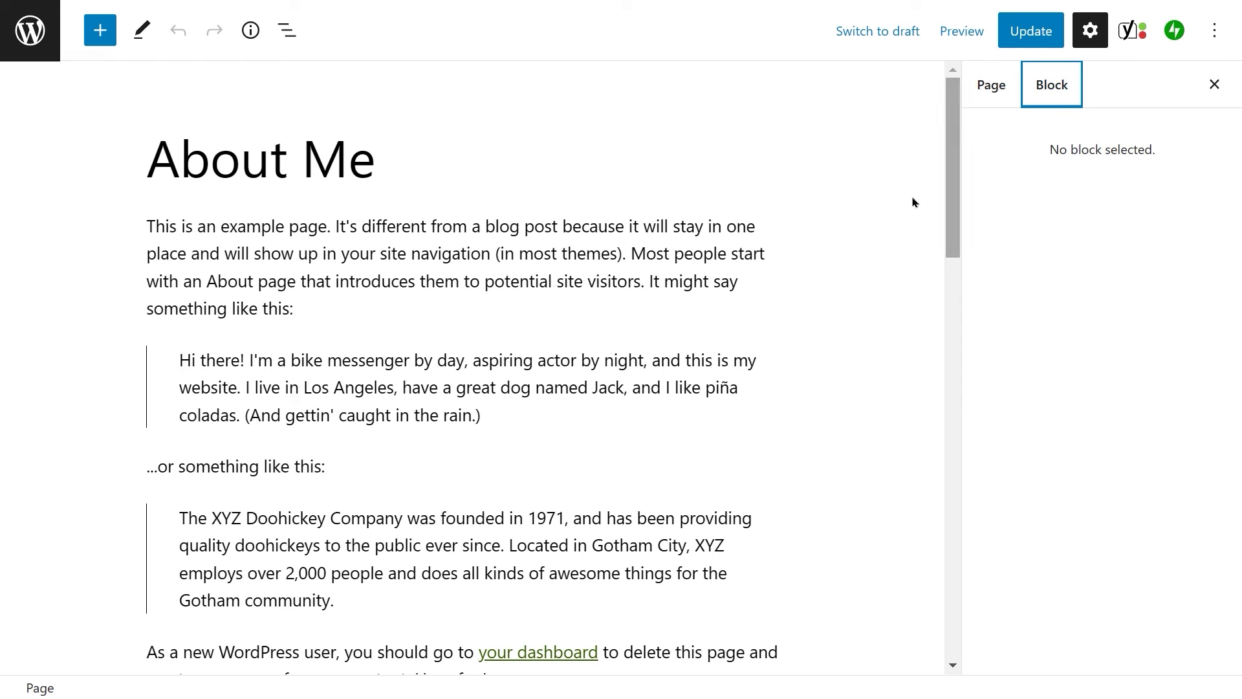
click(229, 257)
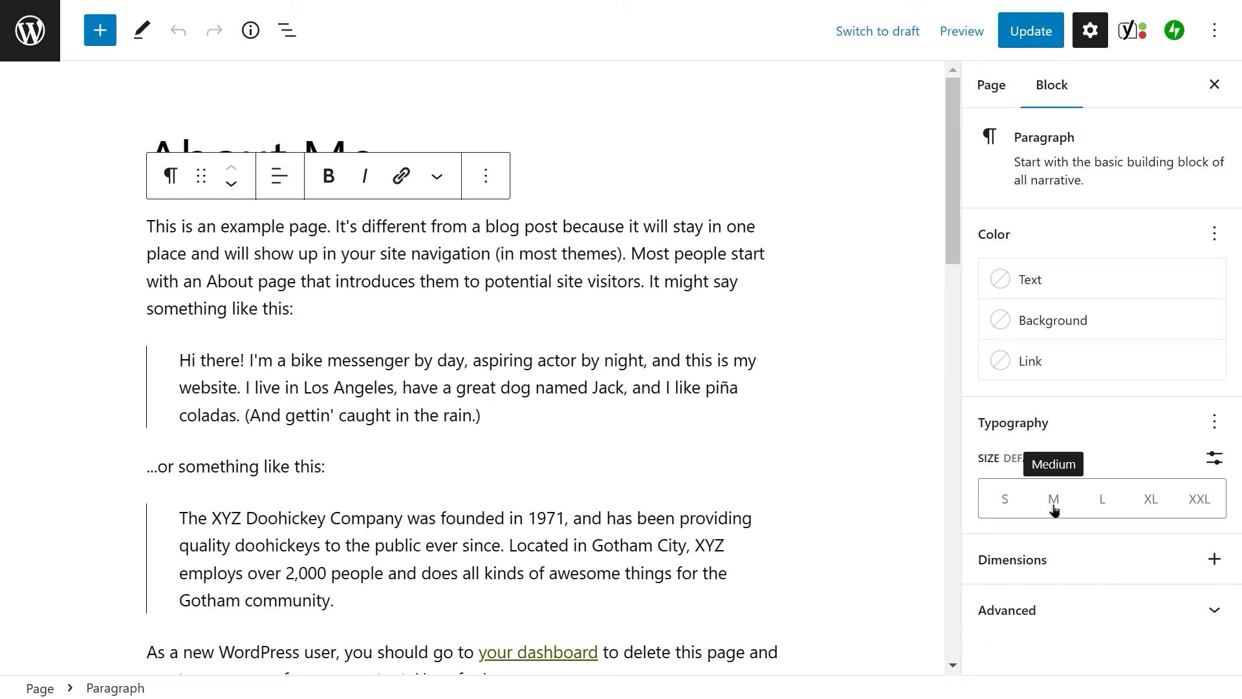
click(1213, 560)
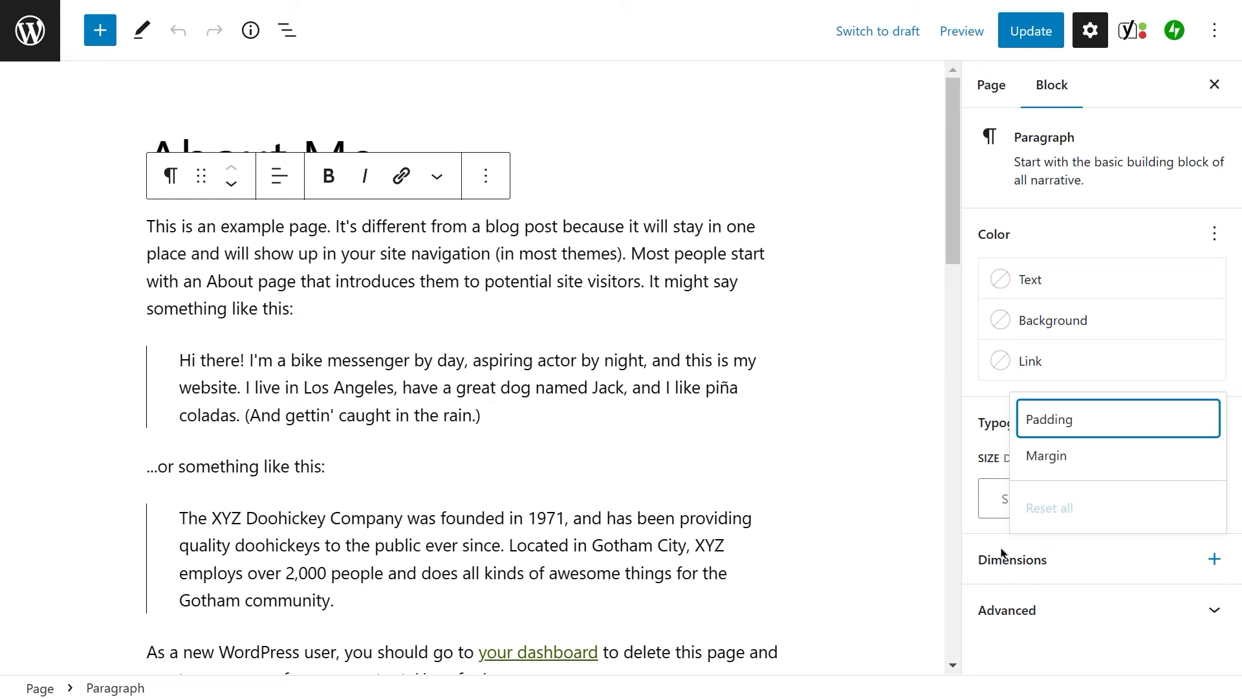
click(1122, 578)
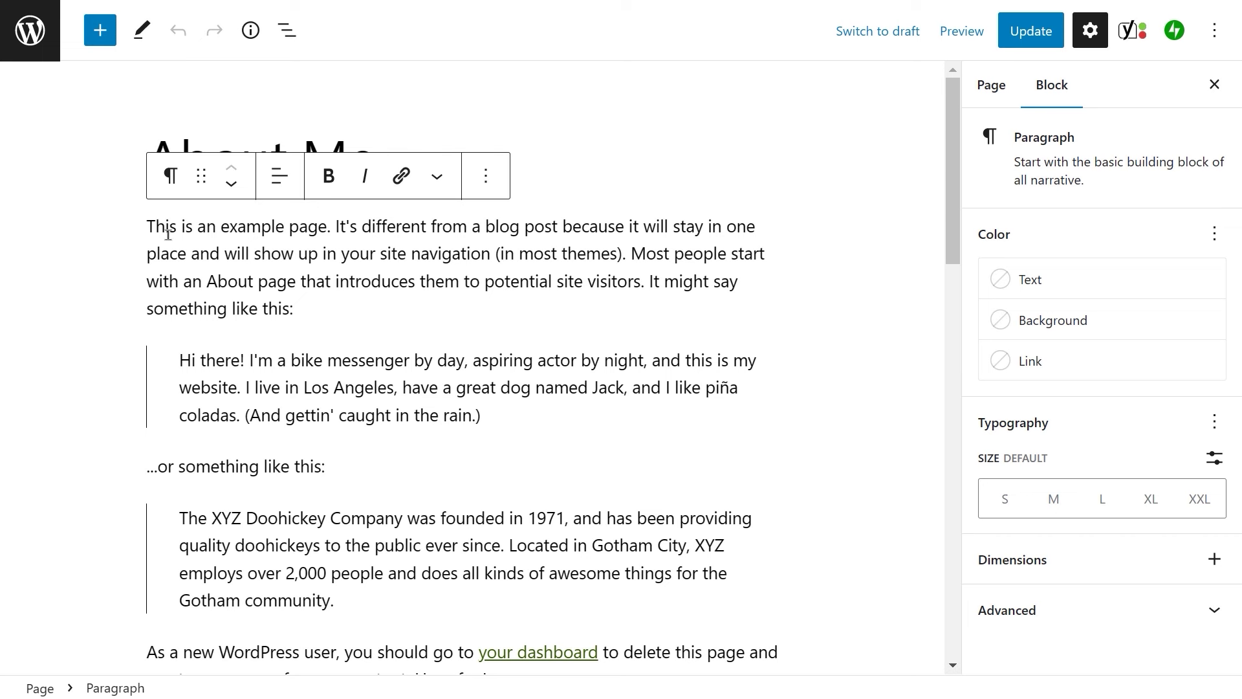
Step: Replace the first sample paragraph's text with "Hello and welcome everyone!"
triple_click(230, 271)
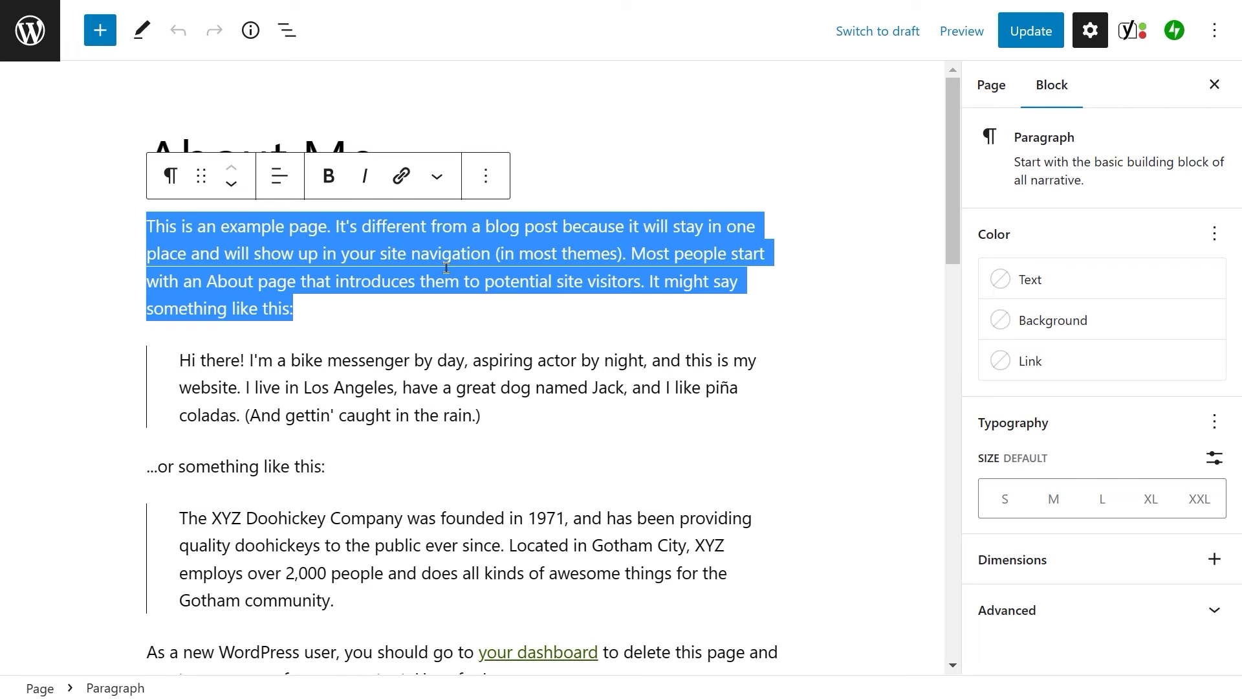
text(H)
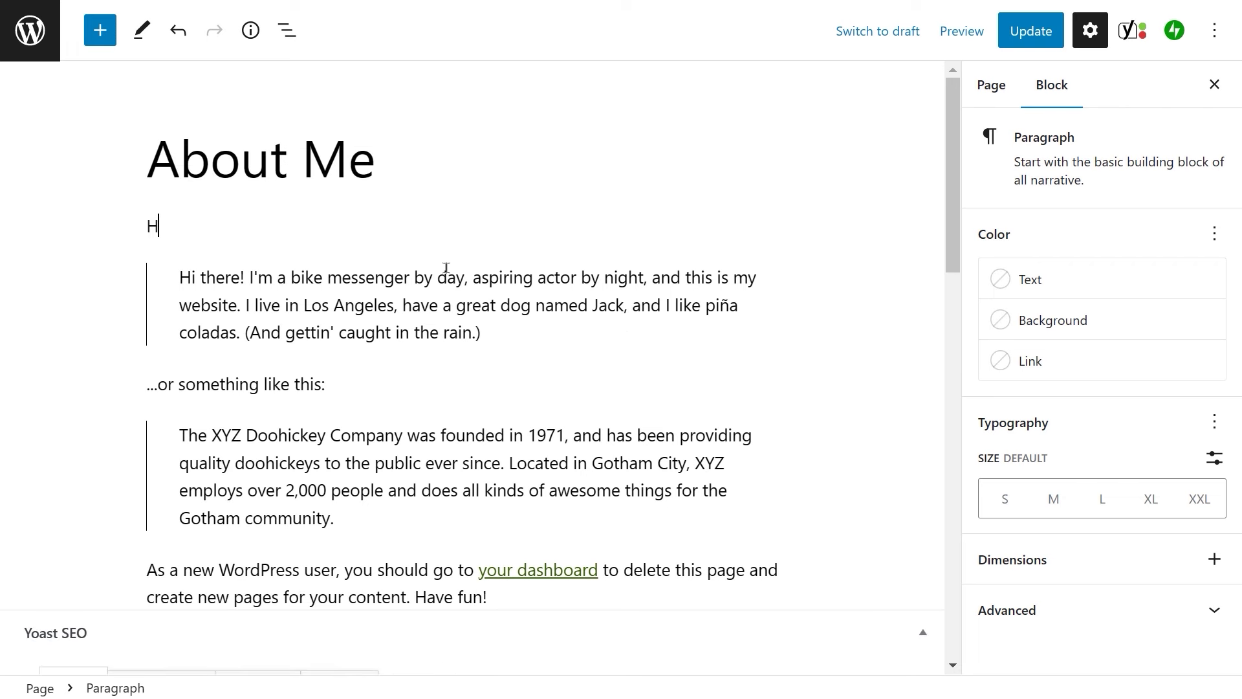
text(ello and welcome )
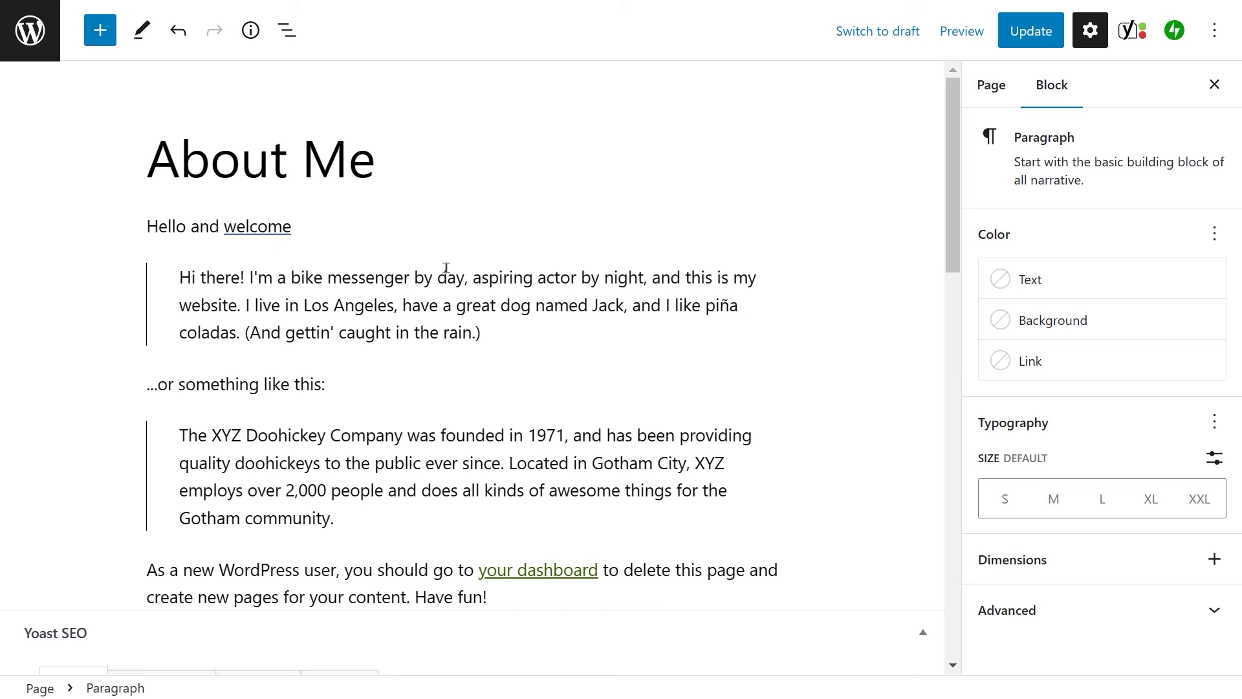
text(e)
key(Tab)
Step: Remove the four remaining sample blocks below the greeting, from "Hi there!" through "Have fun!"
click(180, 276)
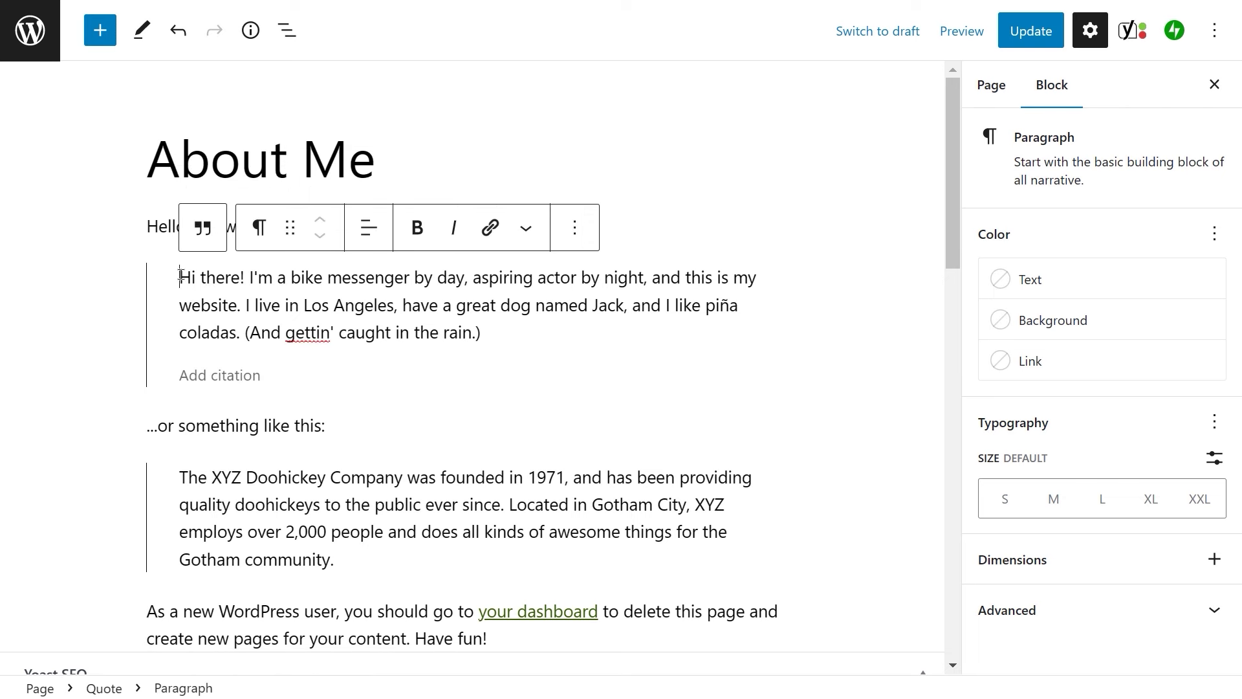
drag(180, 276, 732, 638)
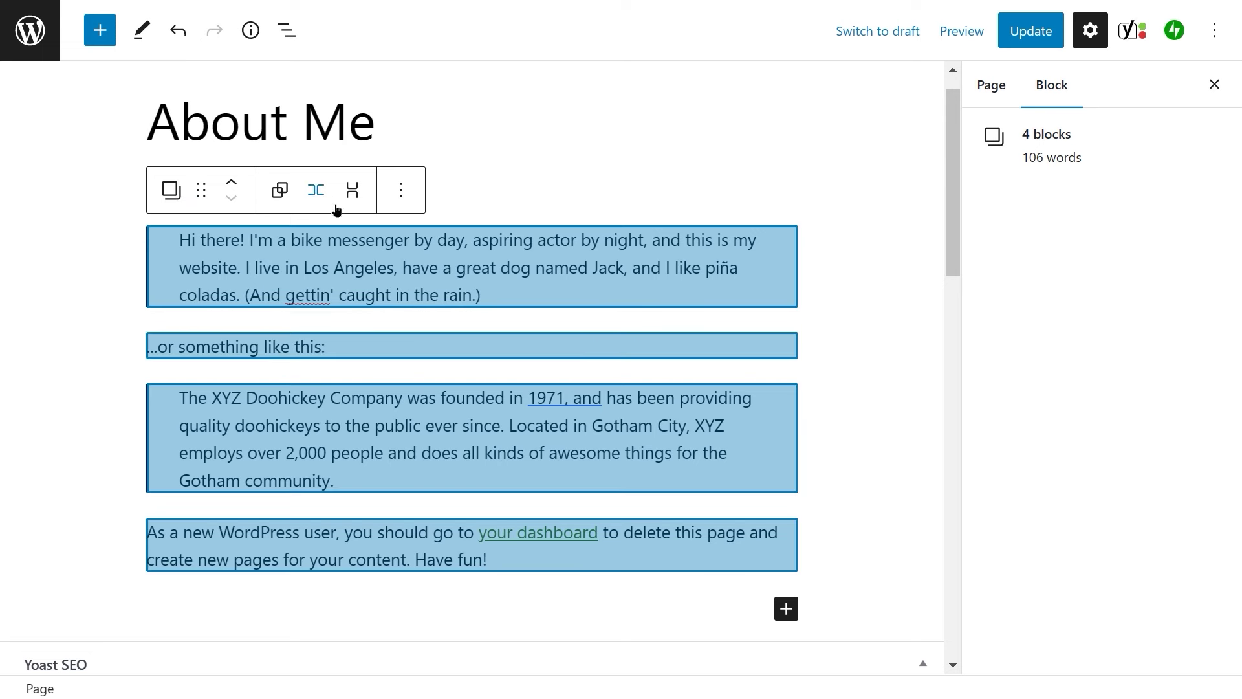
click(401, 190)
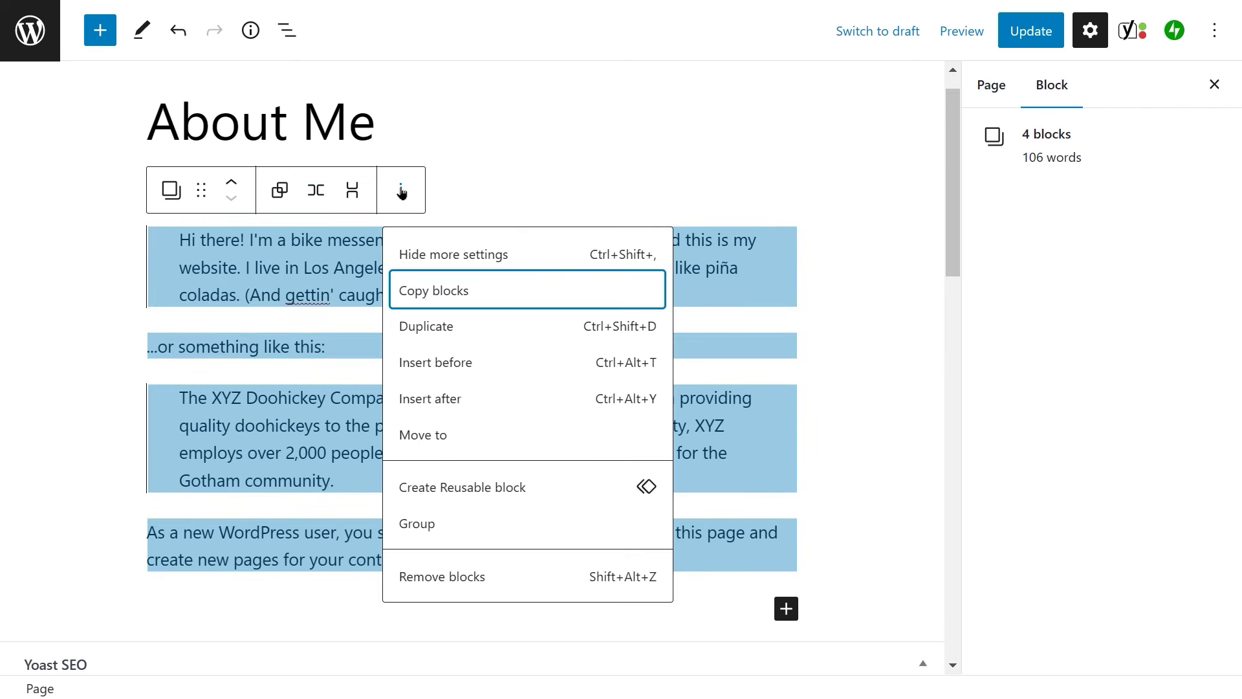
click(442, 575)
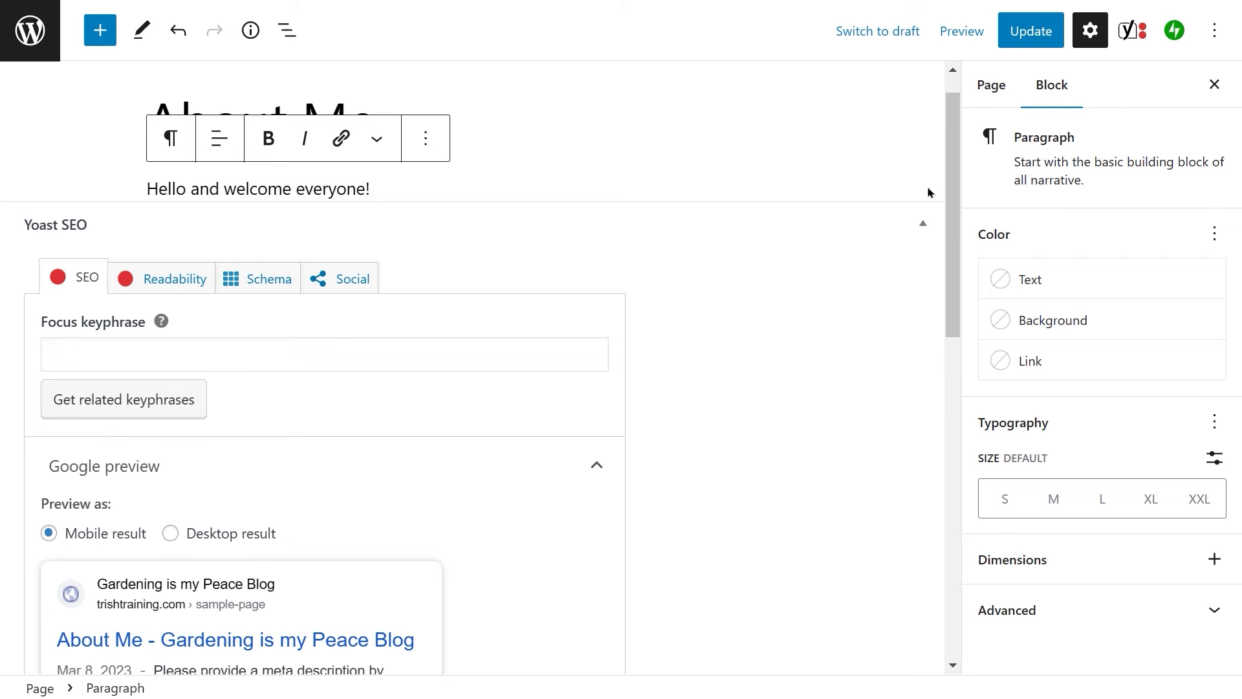
Step: Add an empty paragraph below the greeting and collapse the Yoast SEO section under the page content
key(Return)
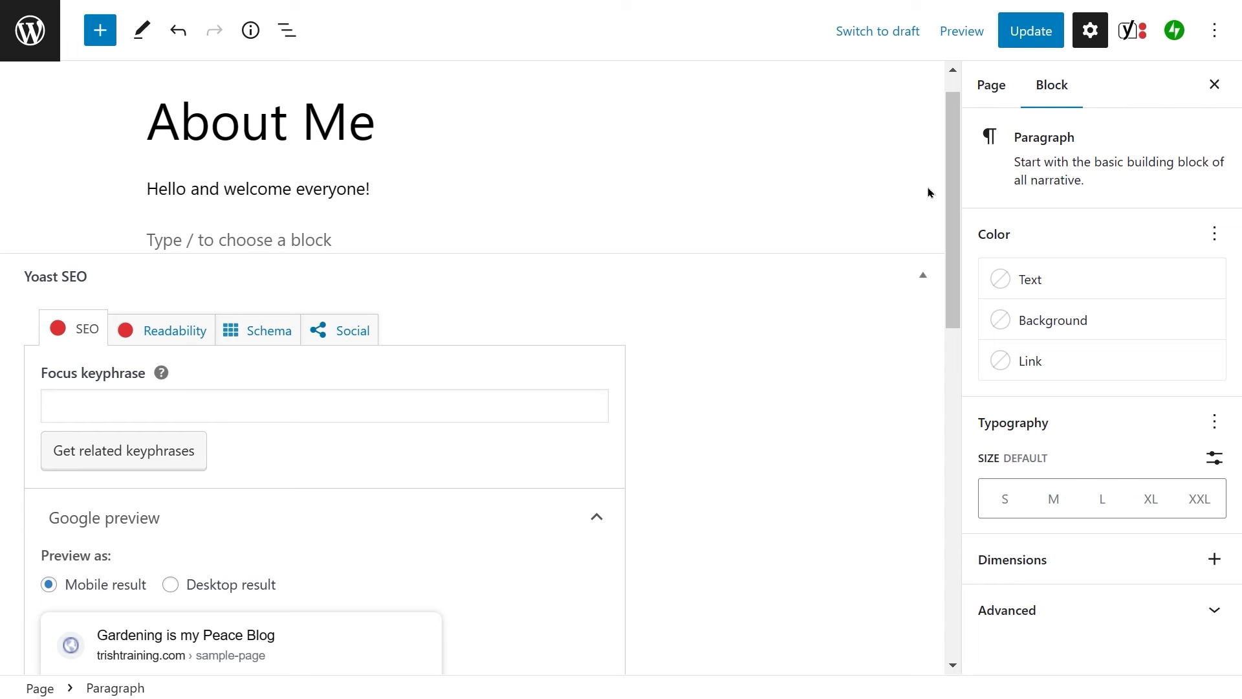
scroll(927, 192, up, 1)
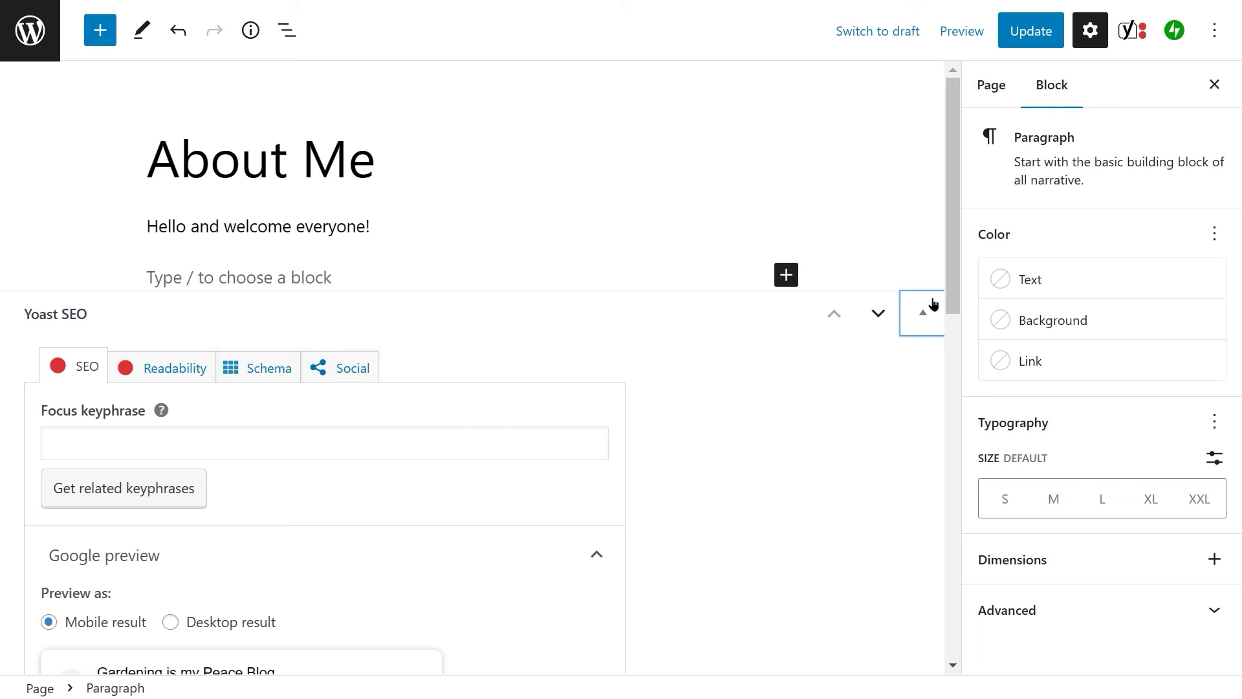
click(920, 316)
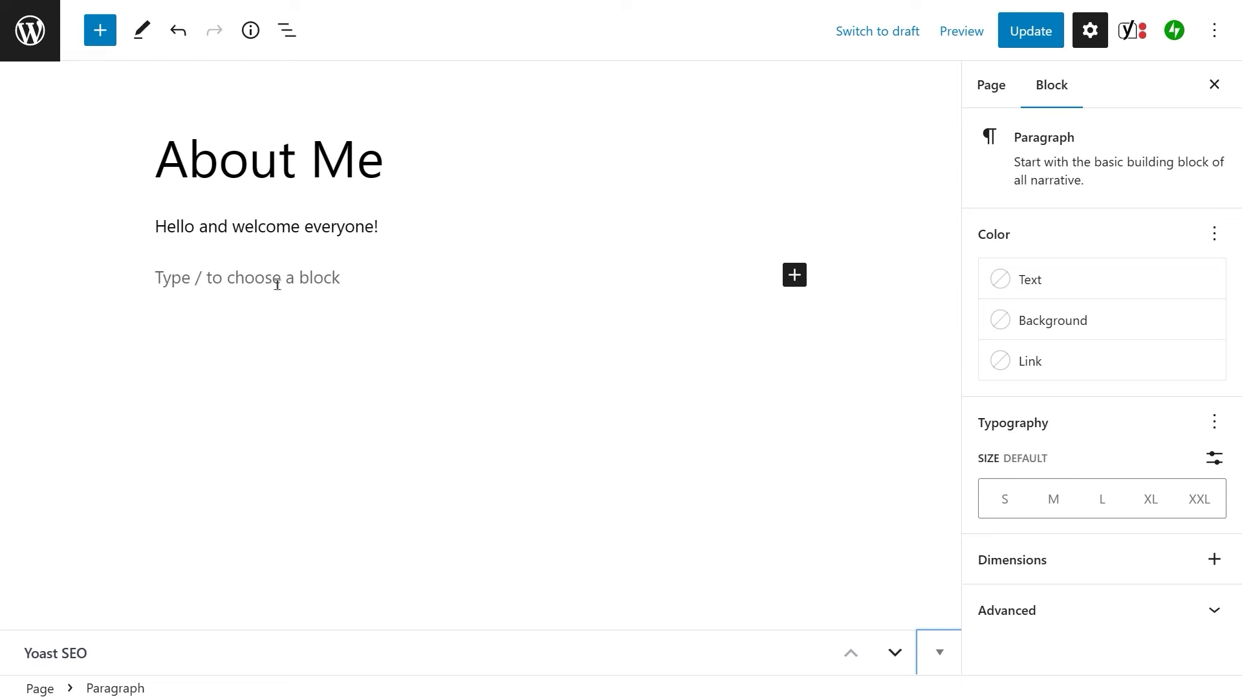
Step: View the quick list of block types from the empty paragraph, and leave the paragraph empty
click(181, 279)
text(/)
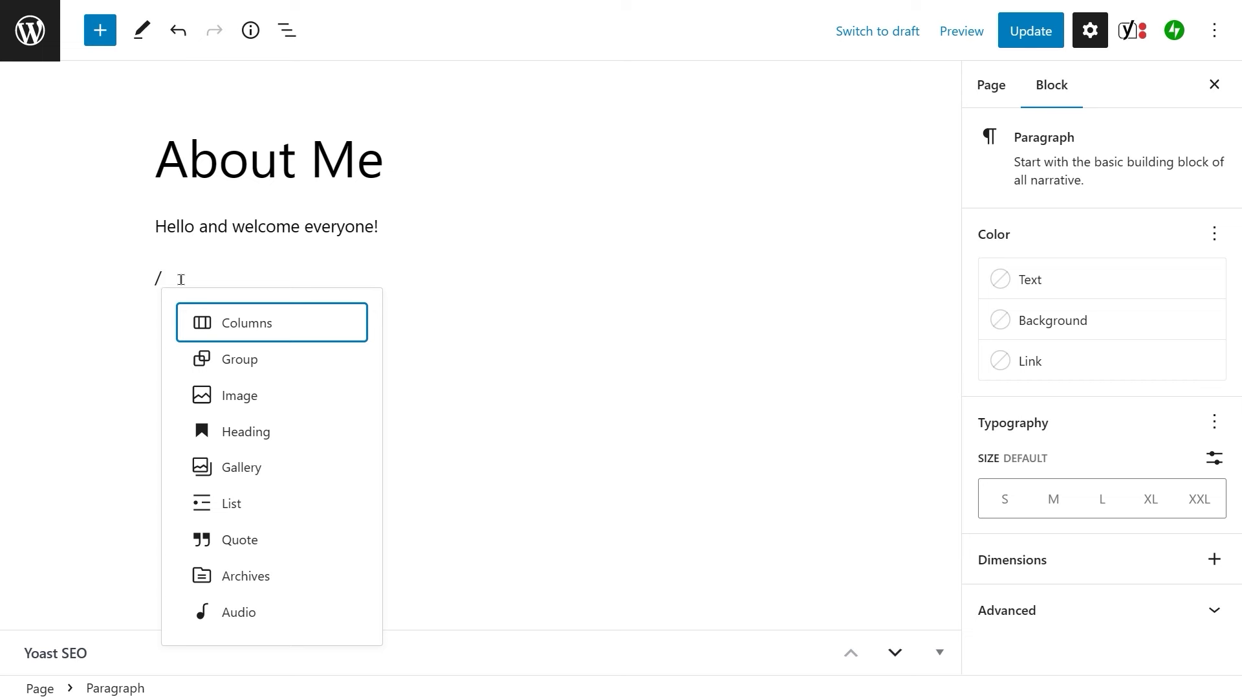
key(BackSpace)
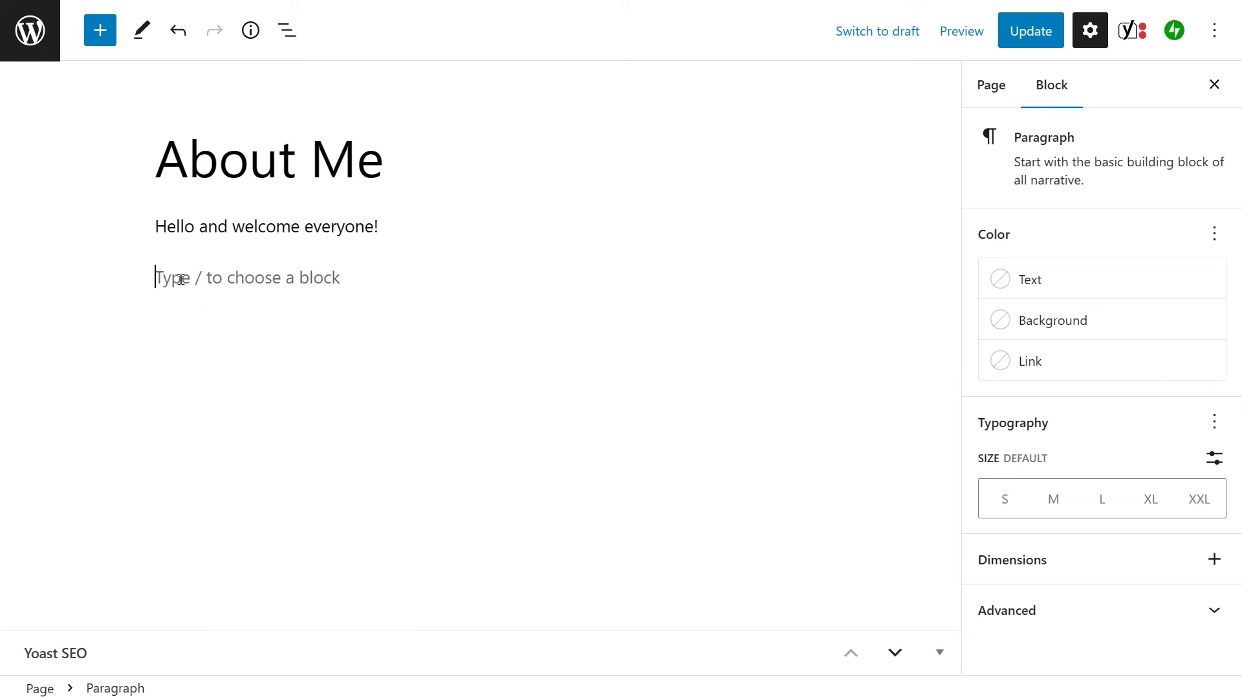
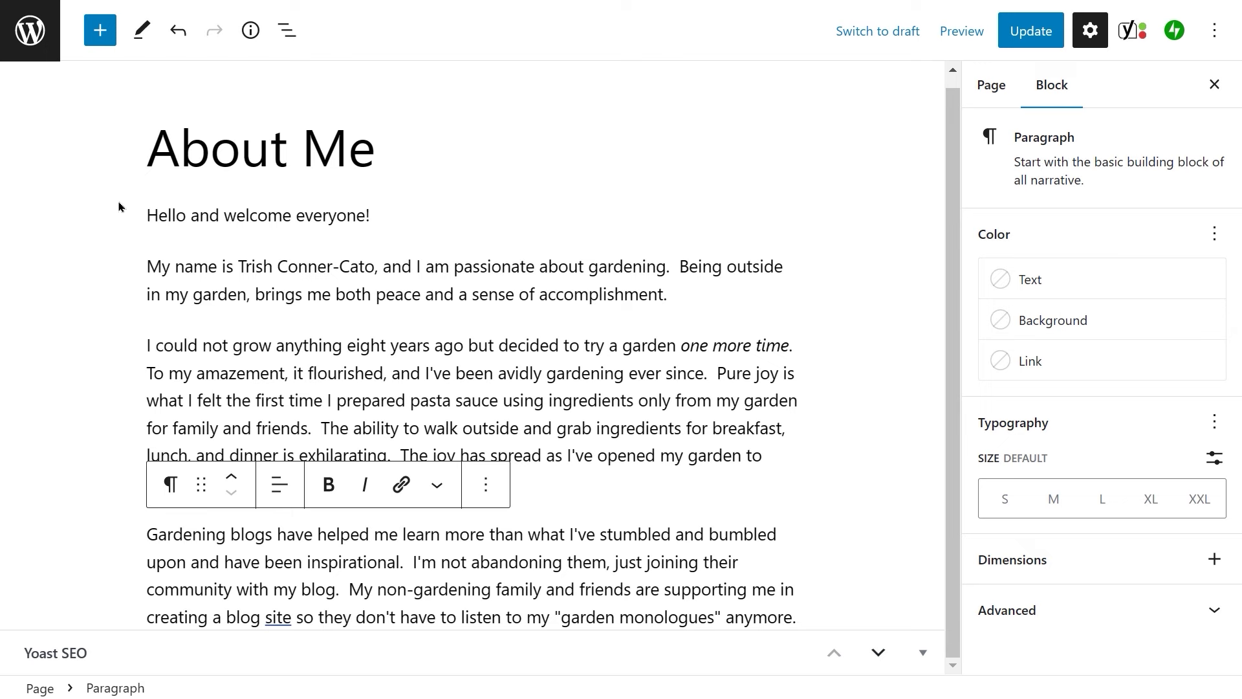
click(144, 219)
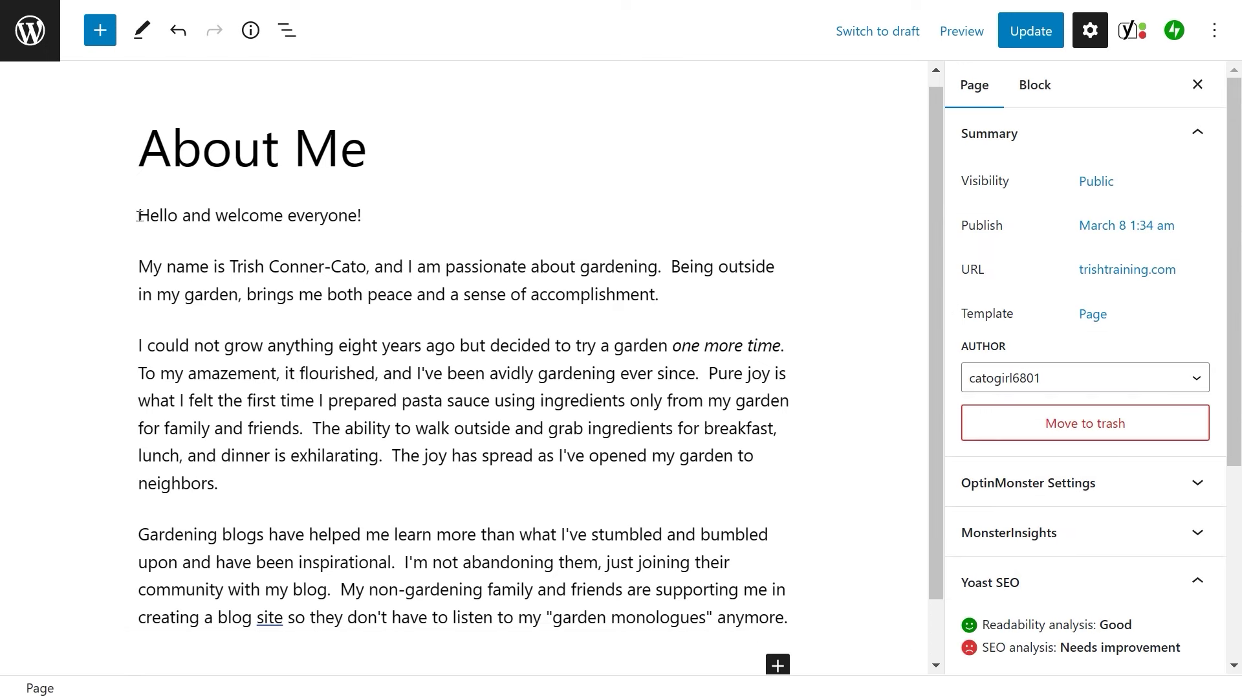
click(140, 215)
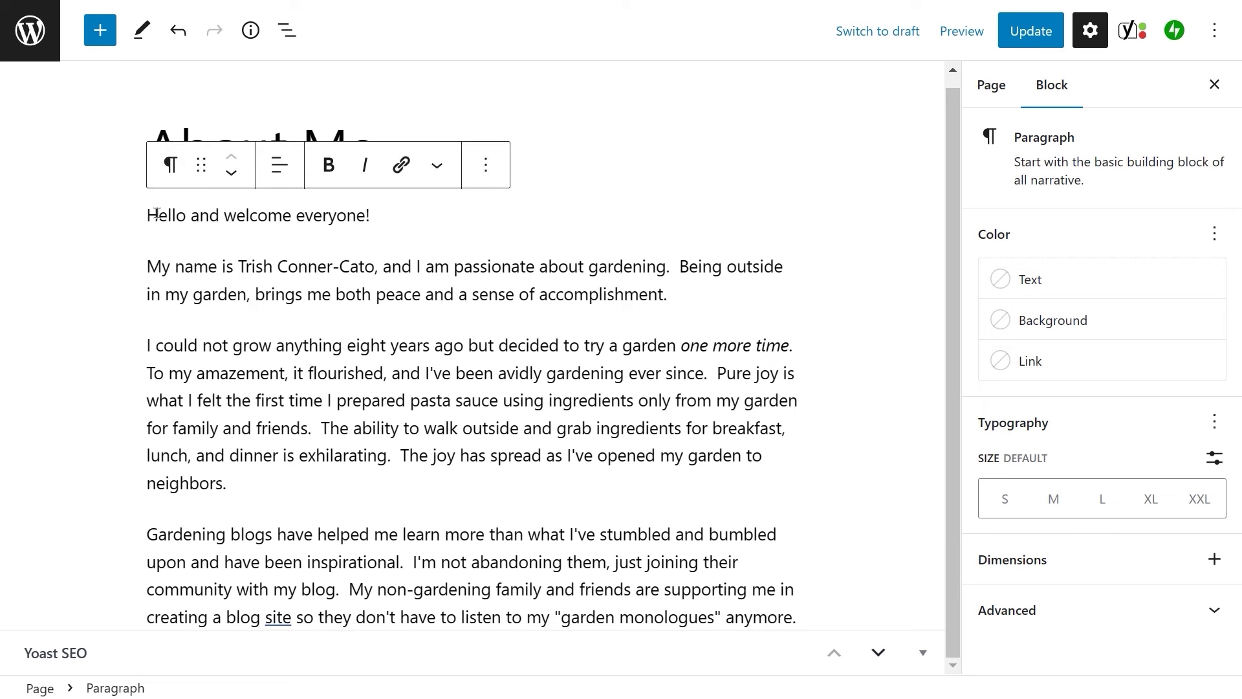
drag(147, 213, 851, 649)
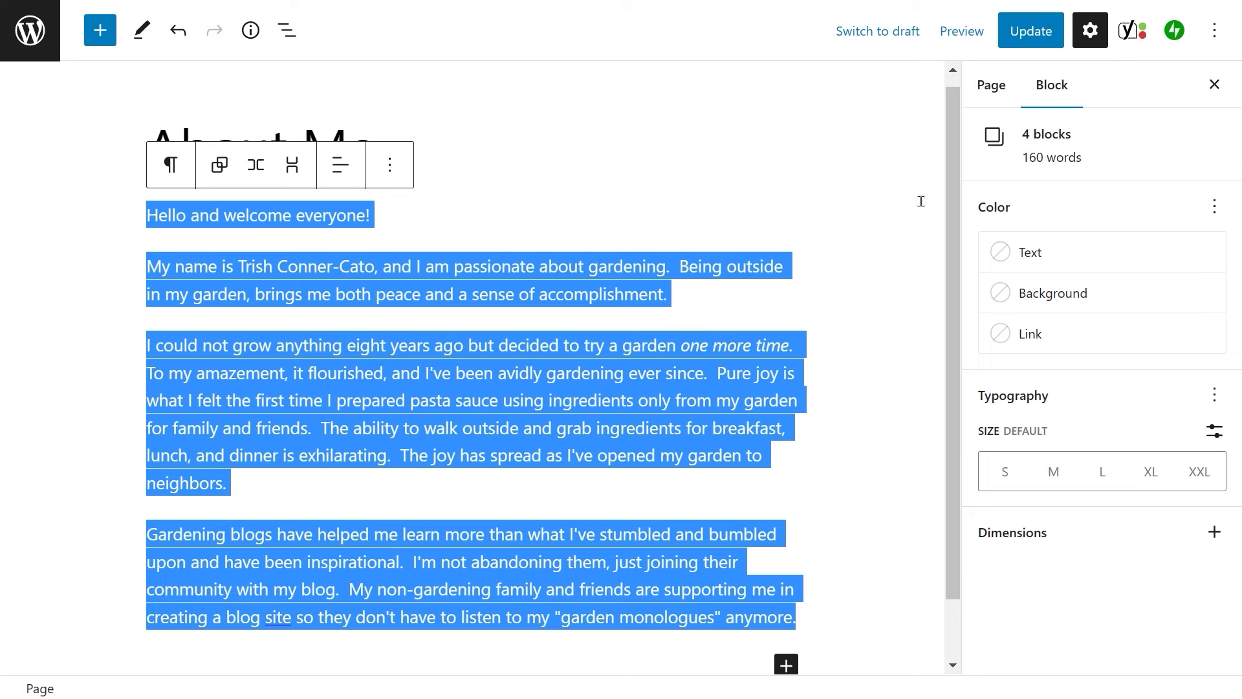
click(848, 218)
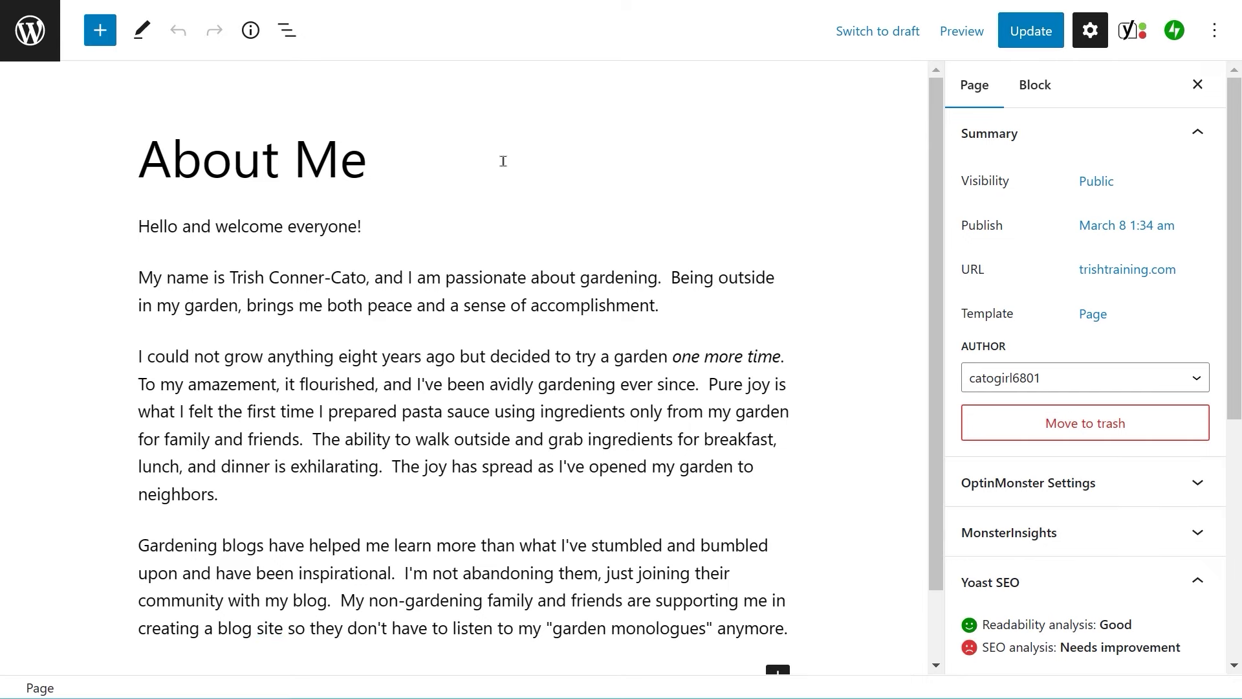
Step: Leave the page editor and move the "Hello world!" draft to the trash in the site's posts list
click(29, 33)
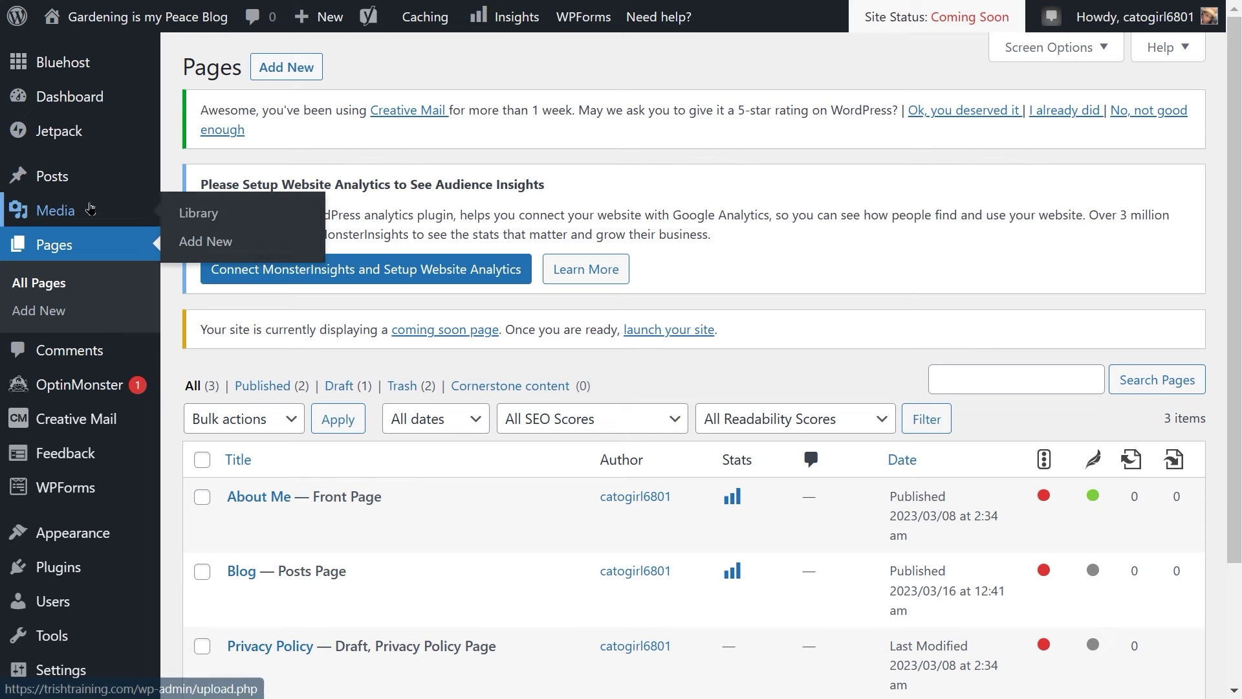
click(67, 180)
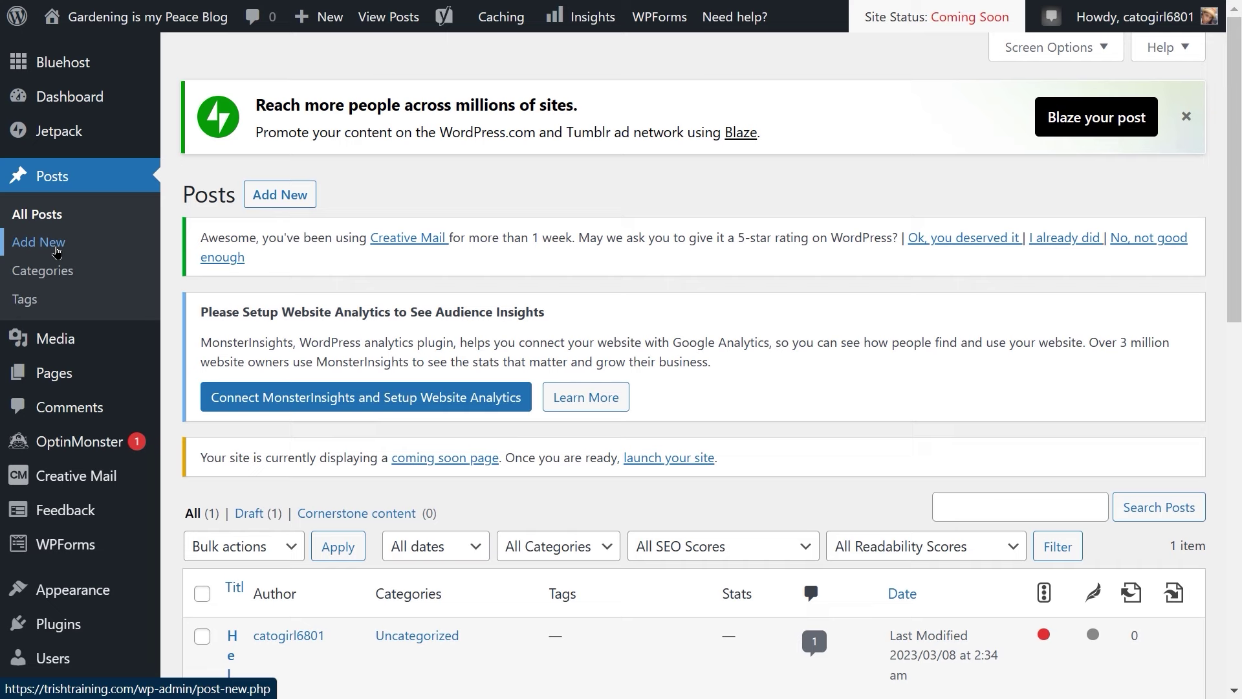
scroll(326, 427, down, 10)
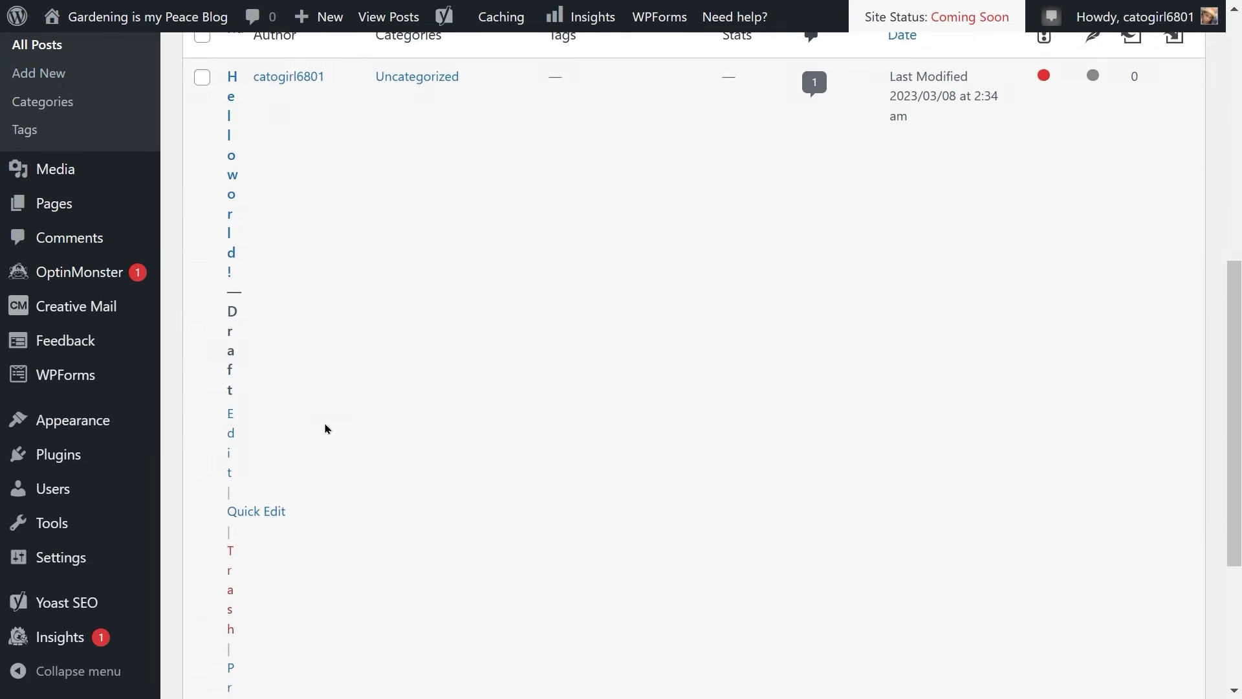
scroll(325, 428, down, 1)
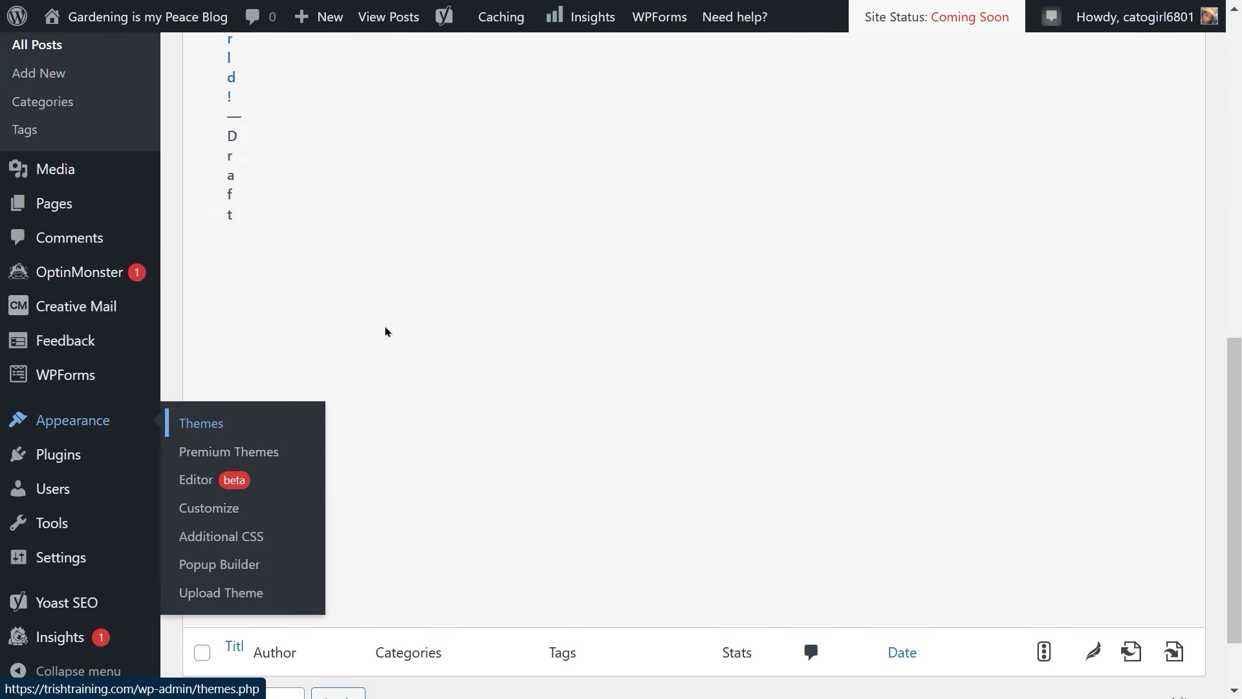
click(233, 414)
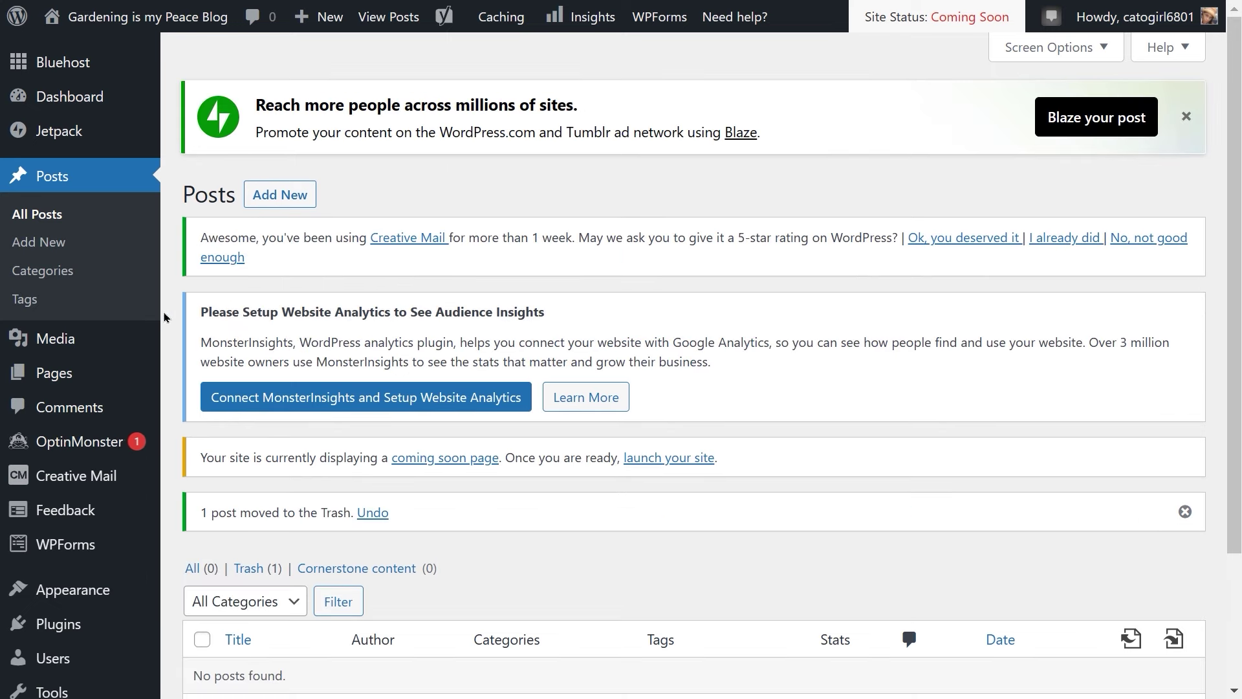
Step: Create a new blog post and set it to stick to the top of the blog
click(57, 252)
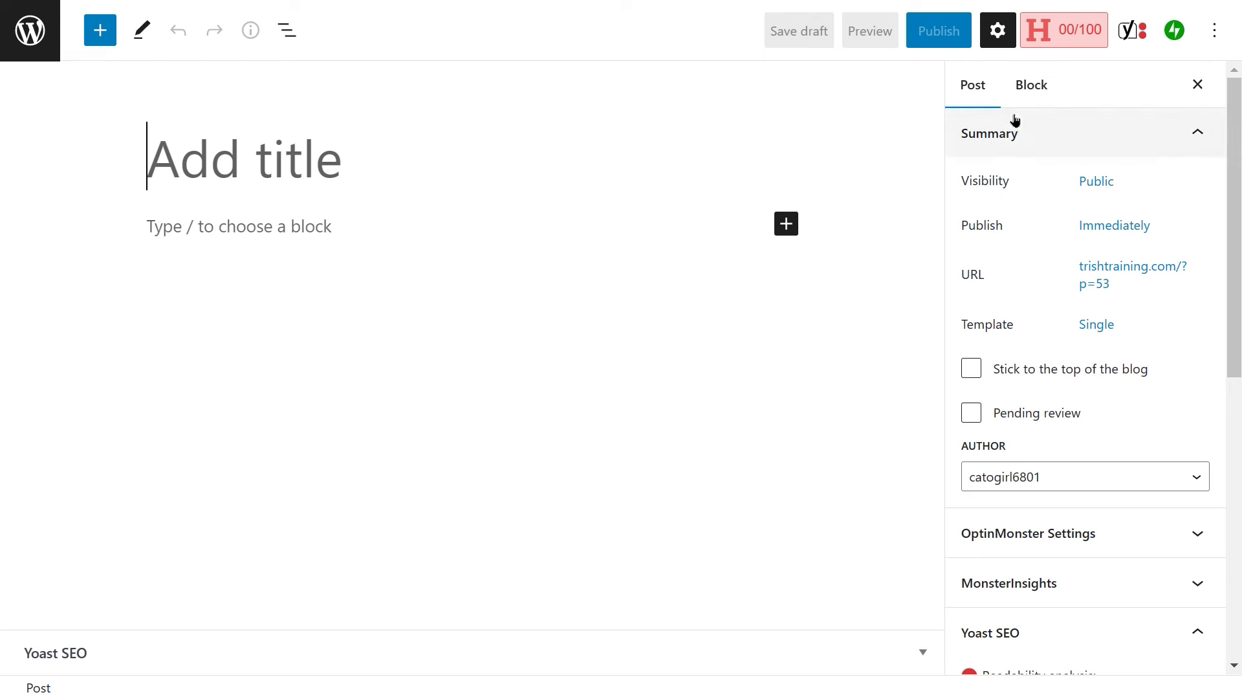
click(970, 374)
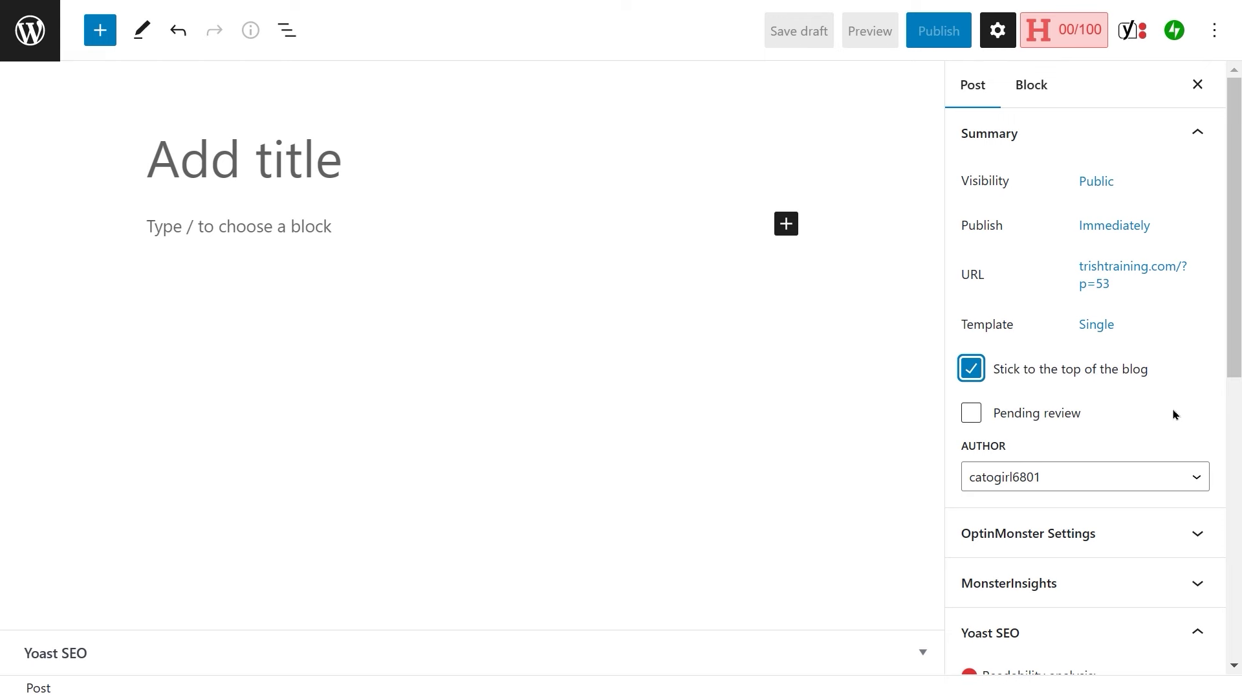
scroll(1175, 414, down, 5)
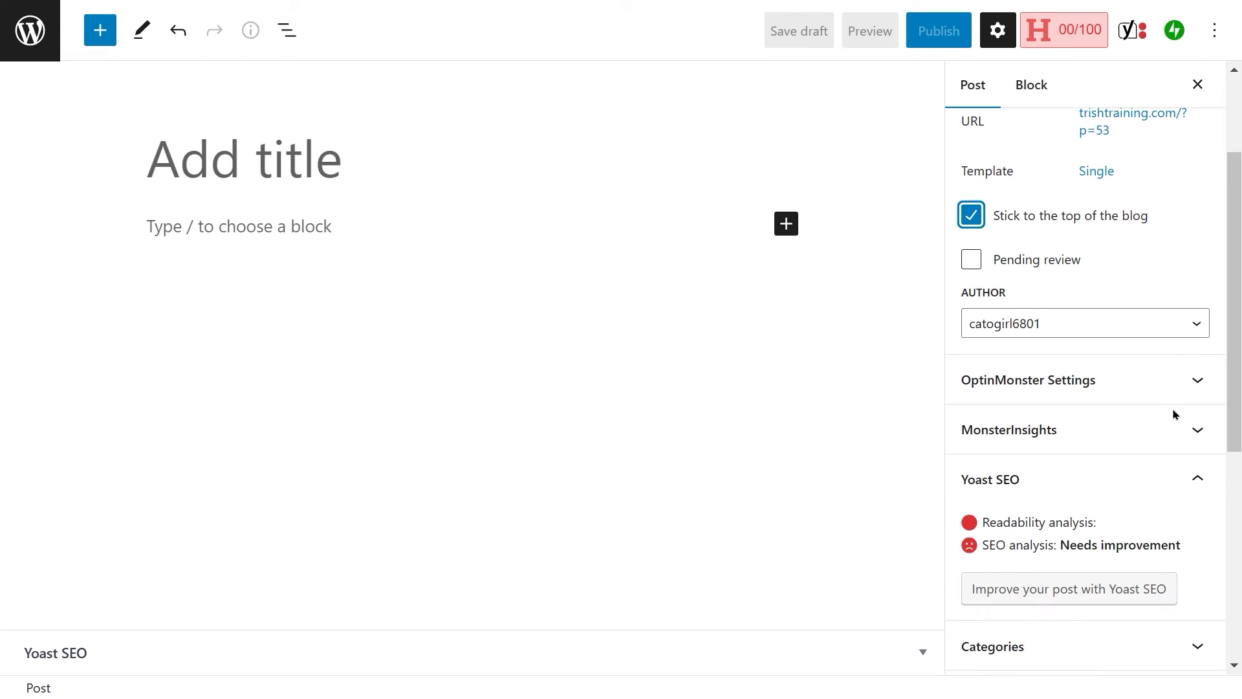
Step: Look through the post's settings, and title the post "About My Garden"
scroll(1175, 415, down, 9)
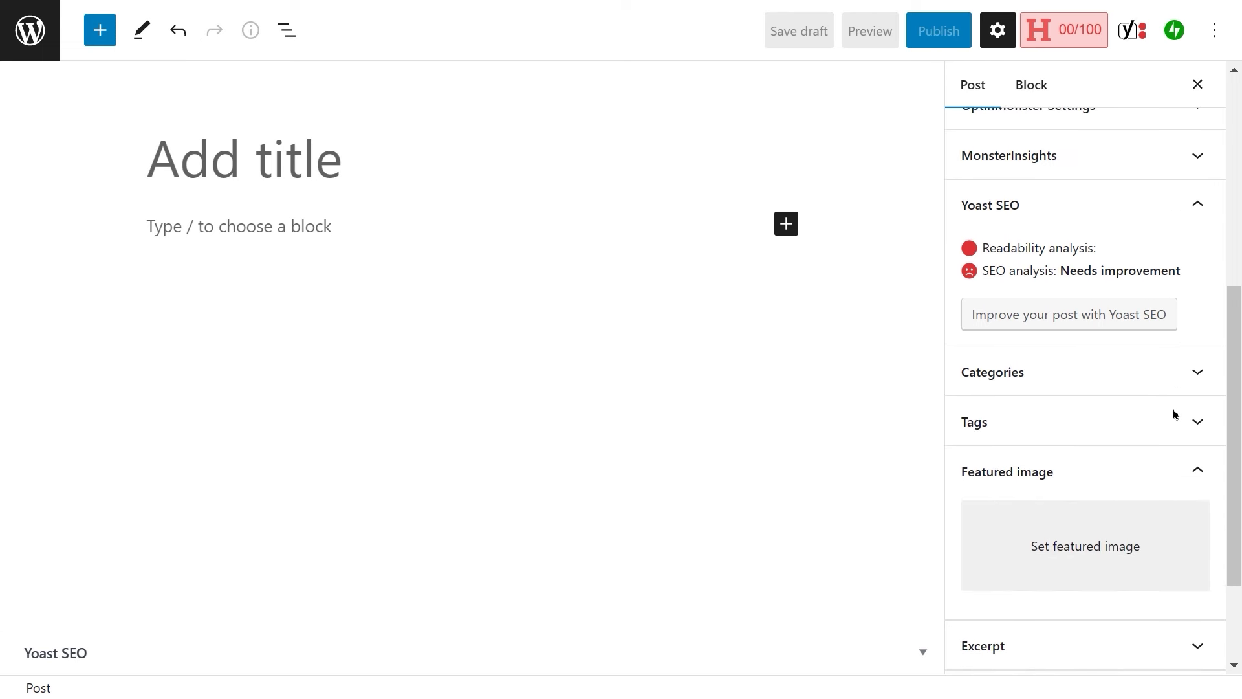
scroll(1174, 414, down, 4)
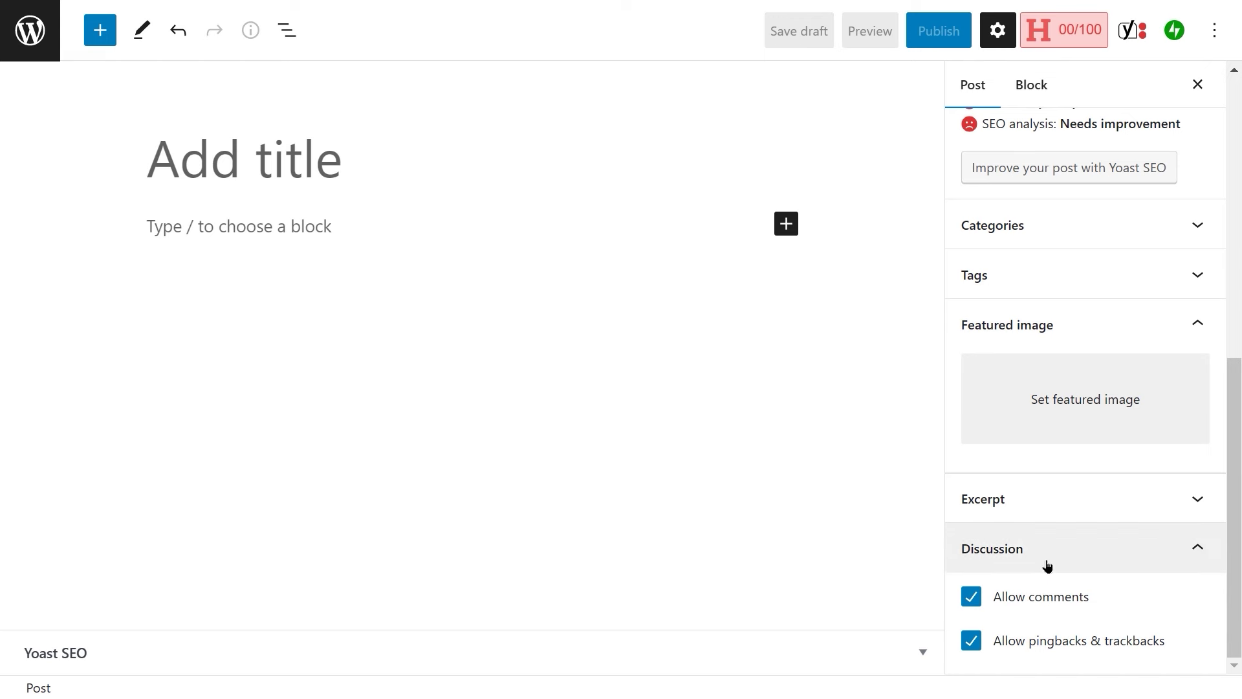
scroll(1046, 563, up, 9)
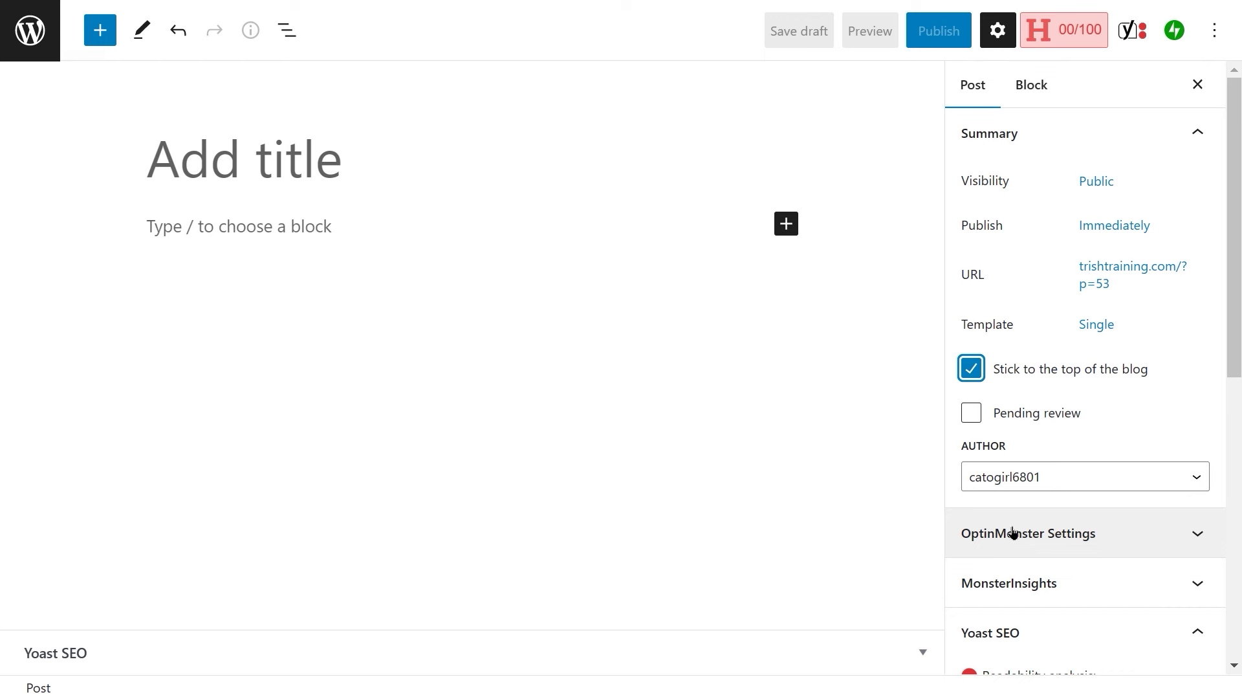
click(155, 159)
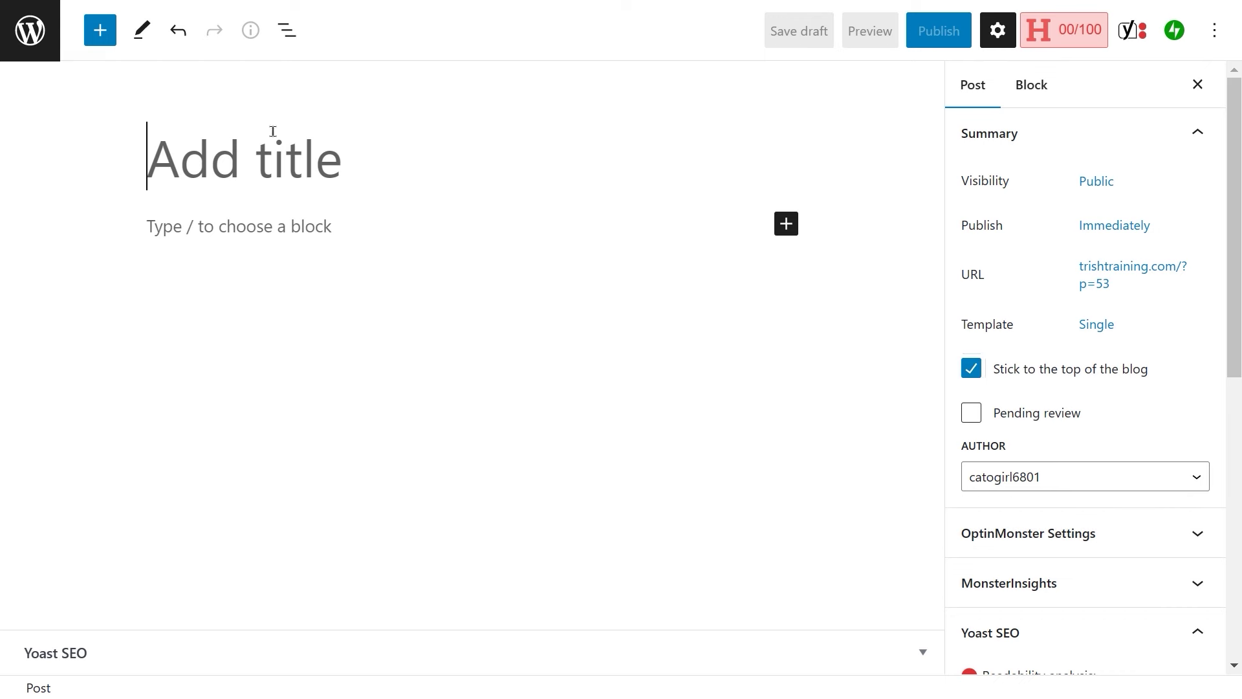
text(About )
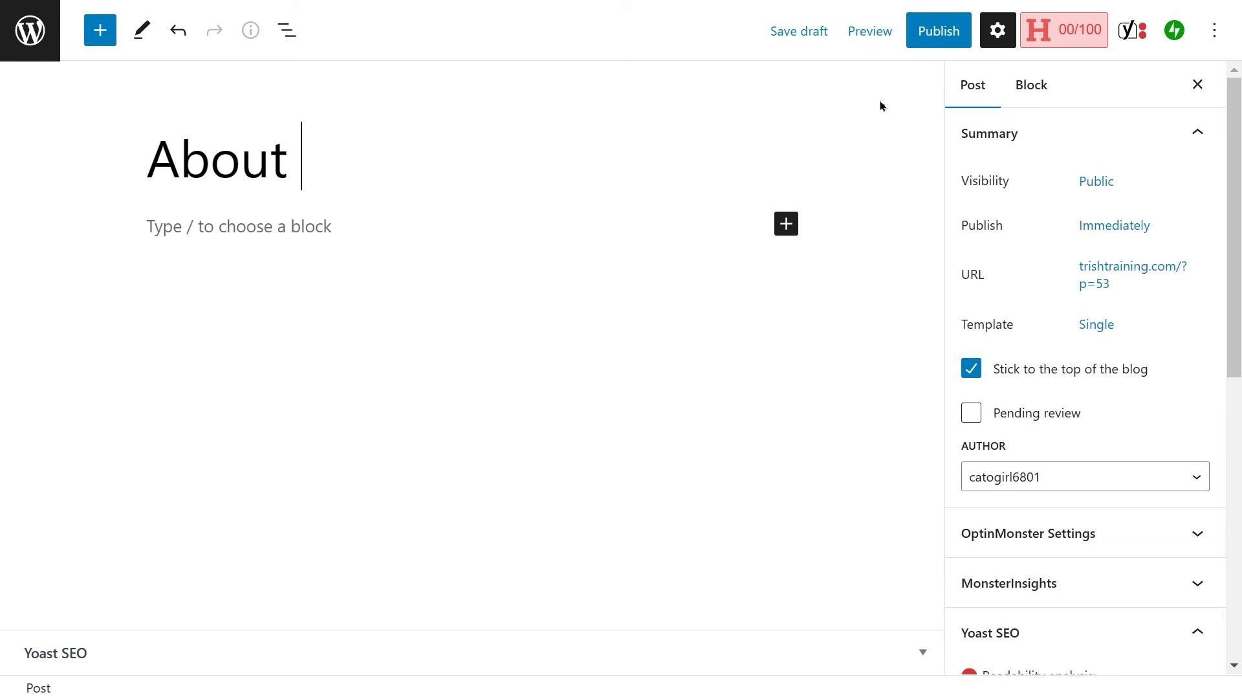
text(My Garden)
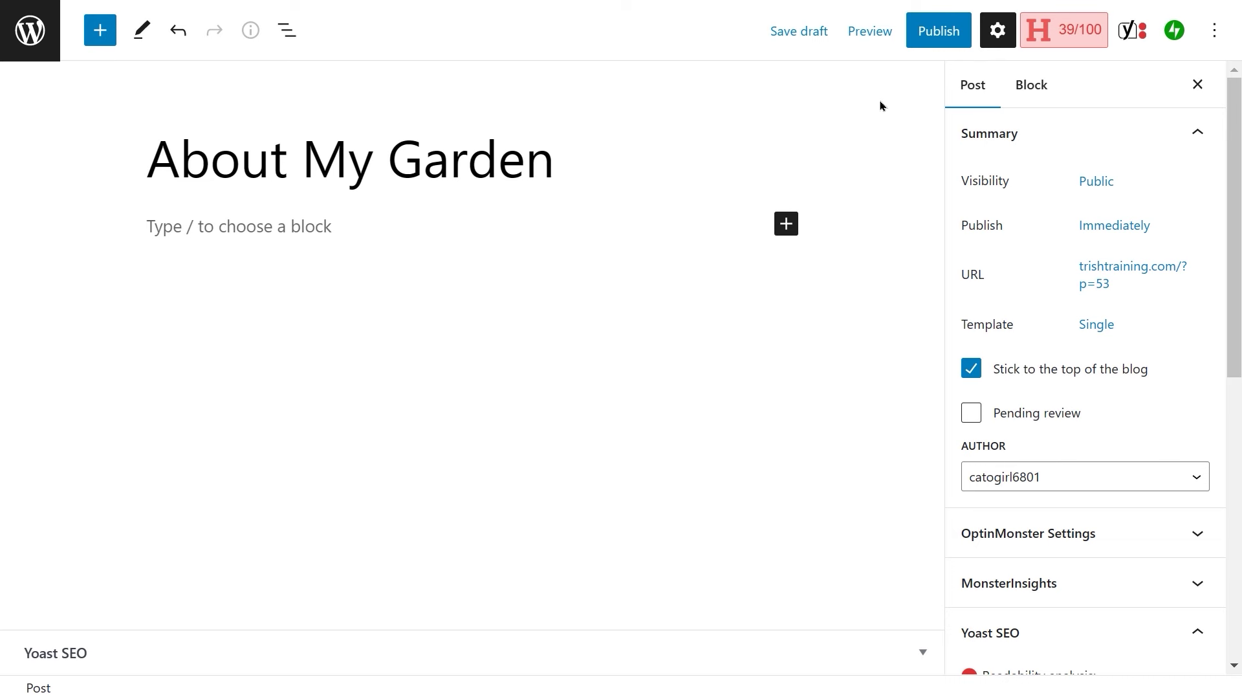
Step: Begin the body with "My garden is in Northern California and the temperature can get to below freezing in winter and in the summer it is very hot"
key(Return)
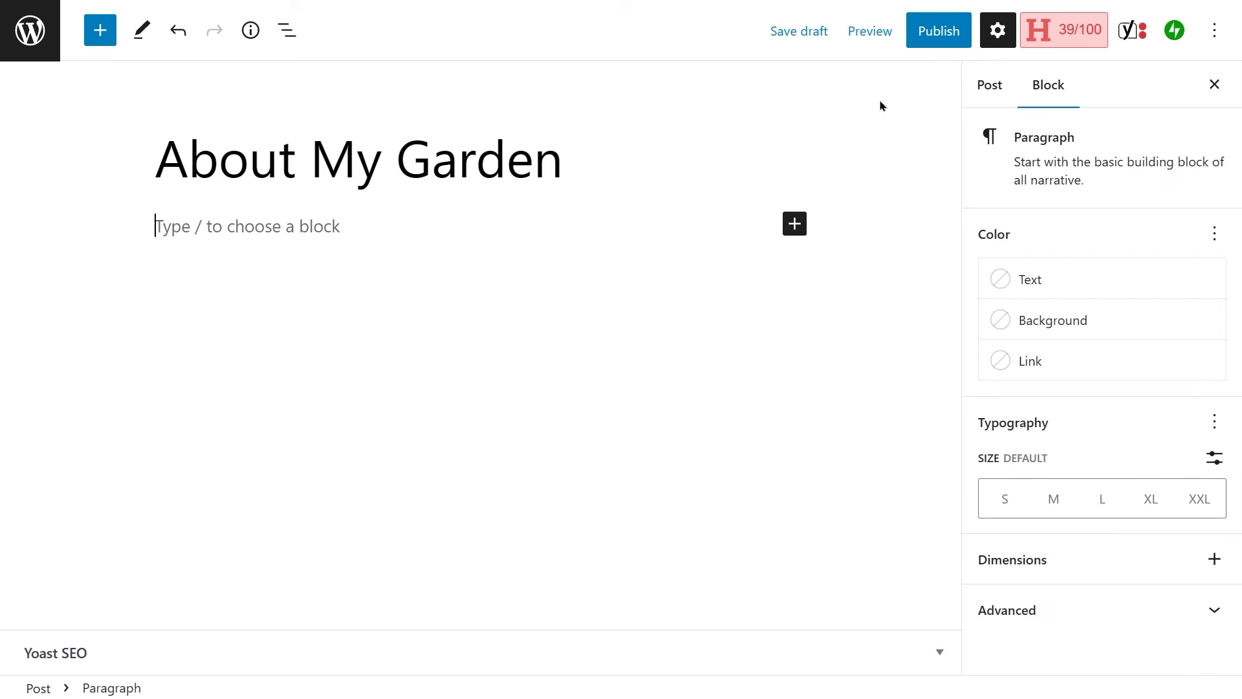
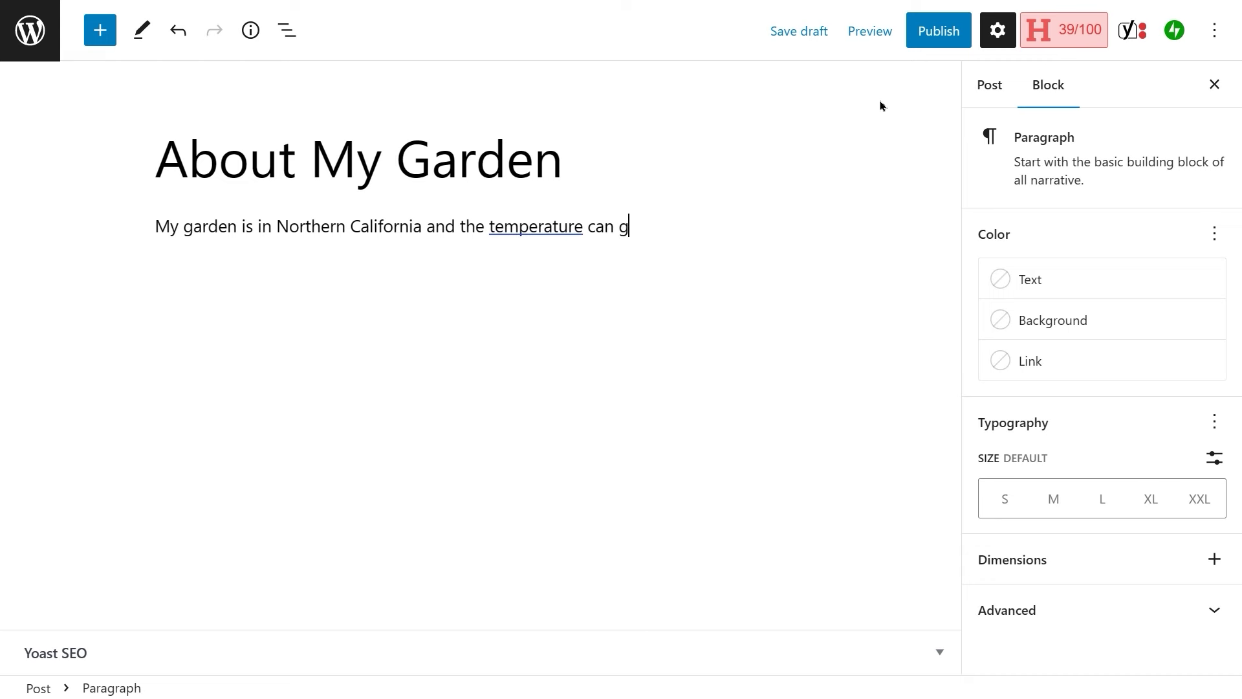
text(elow fere)
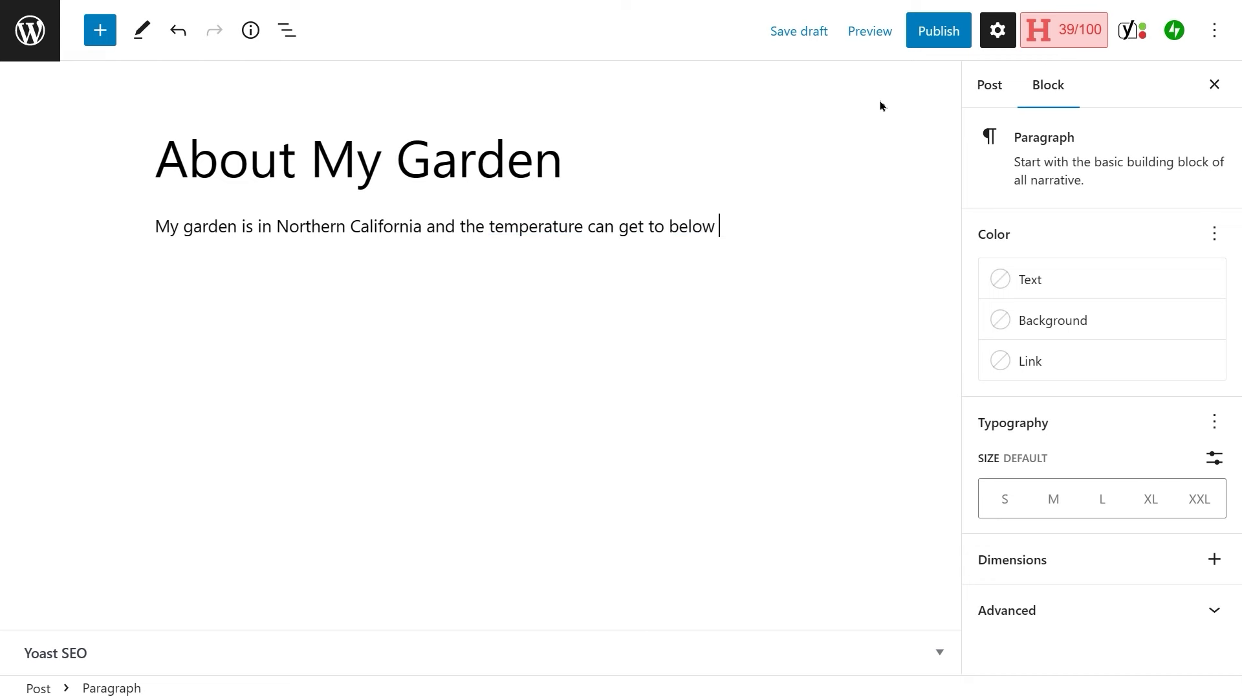
key(BackSpace)
key(BackSpace)
key(BackSpace)
text(ree)
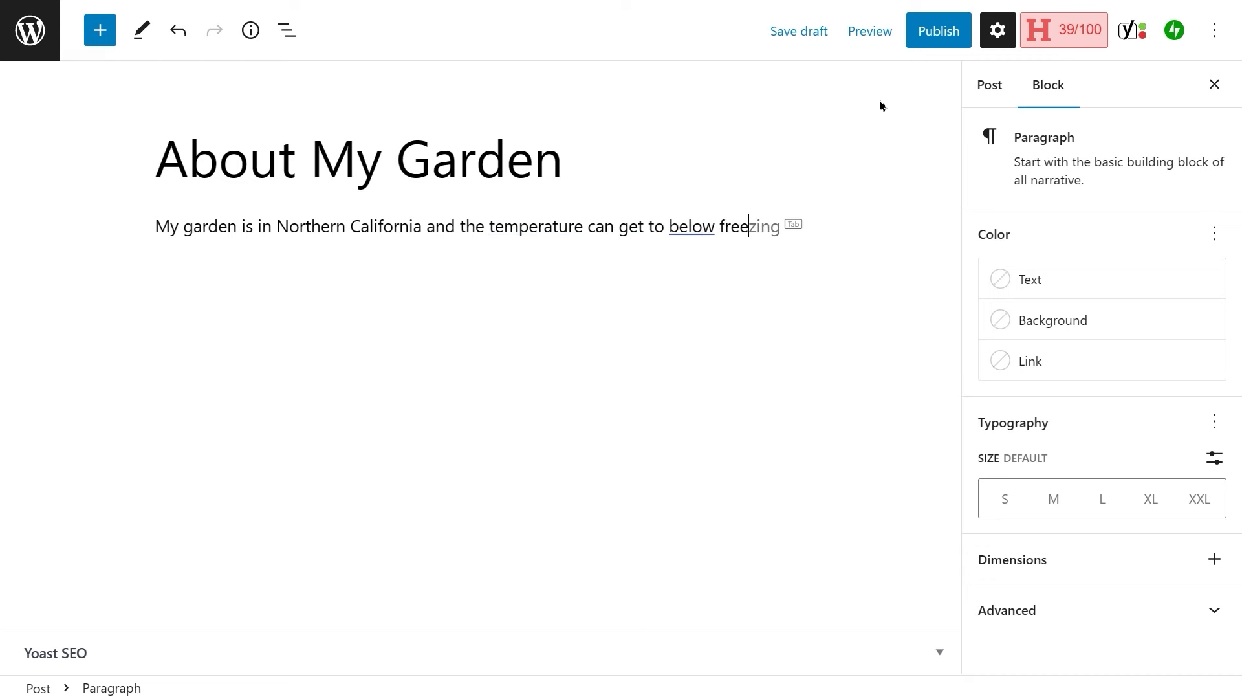
text(zing in winter and )
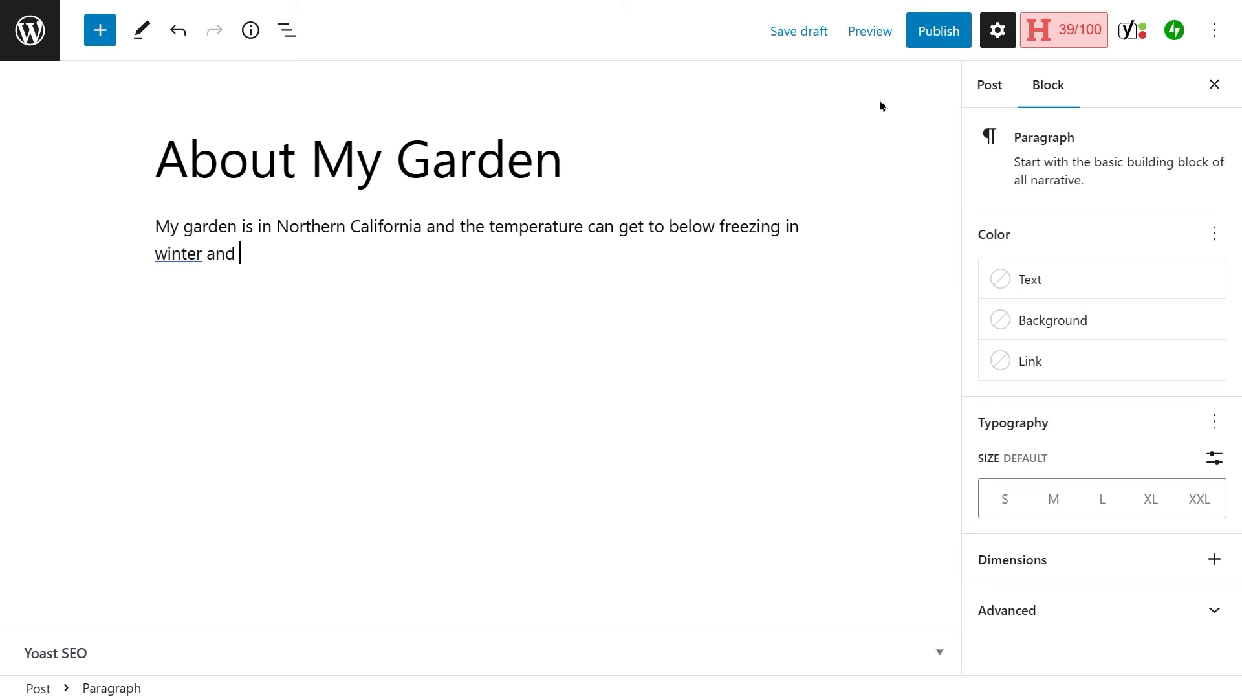
text(in the summer it is )
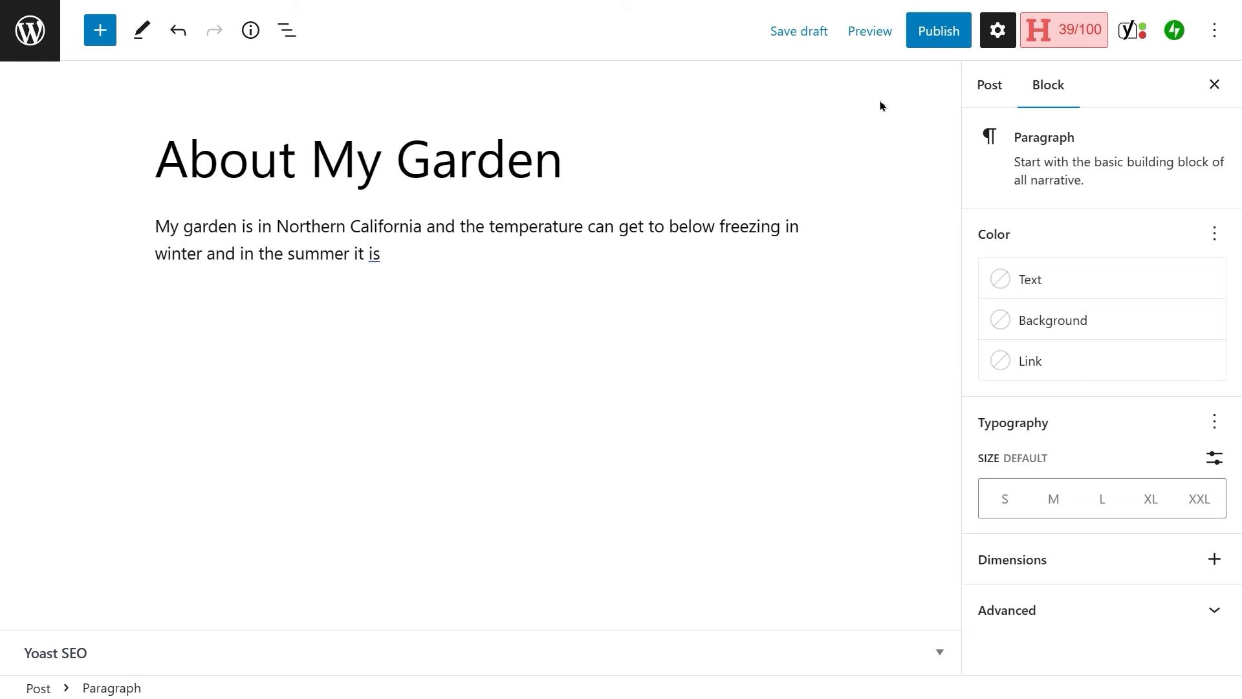
text(very hot)
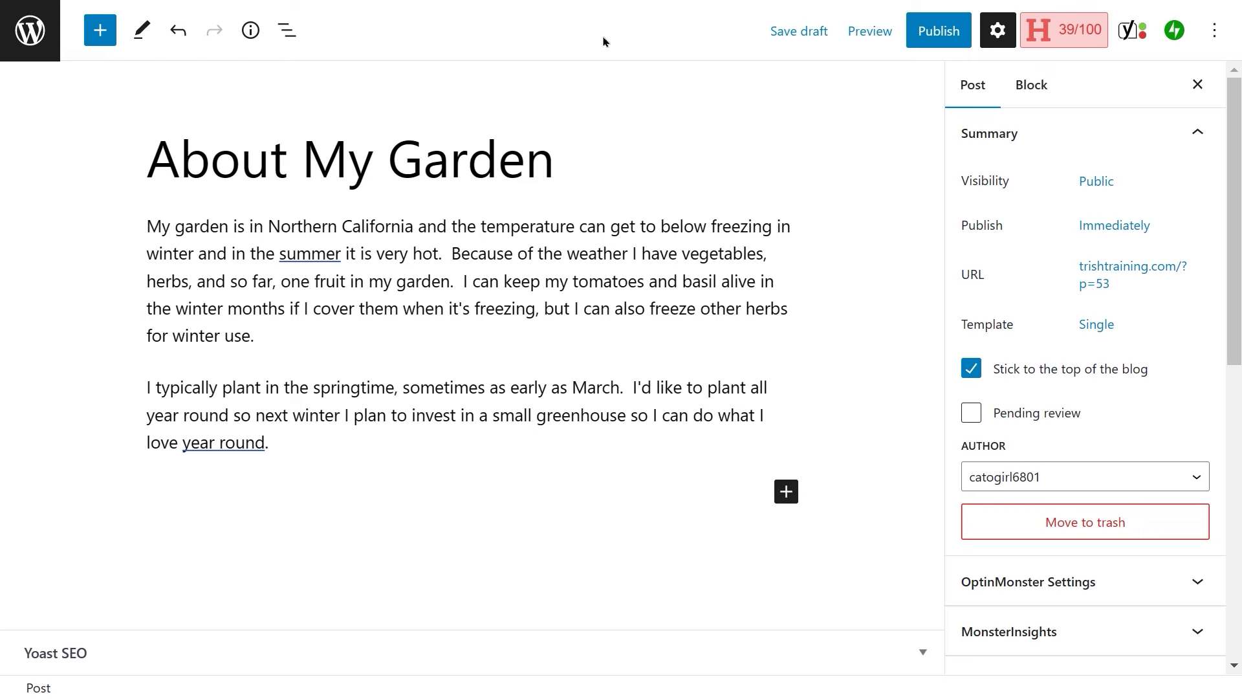
Step: Accept the grammar suggestions "summer," in the first paragraph and "year-round" at the end of the second paragraph
click(308, 255)
right_click(307, 255)
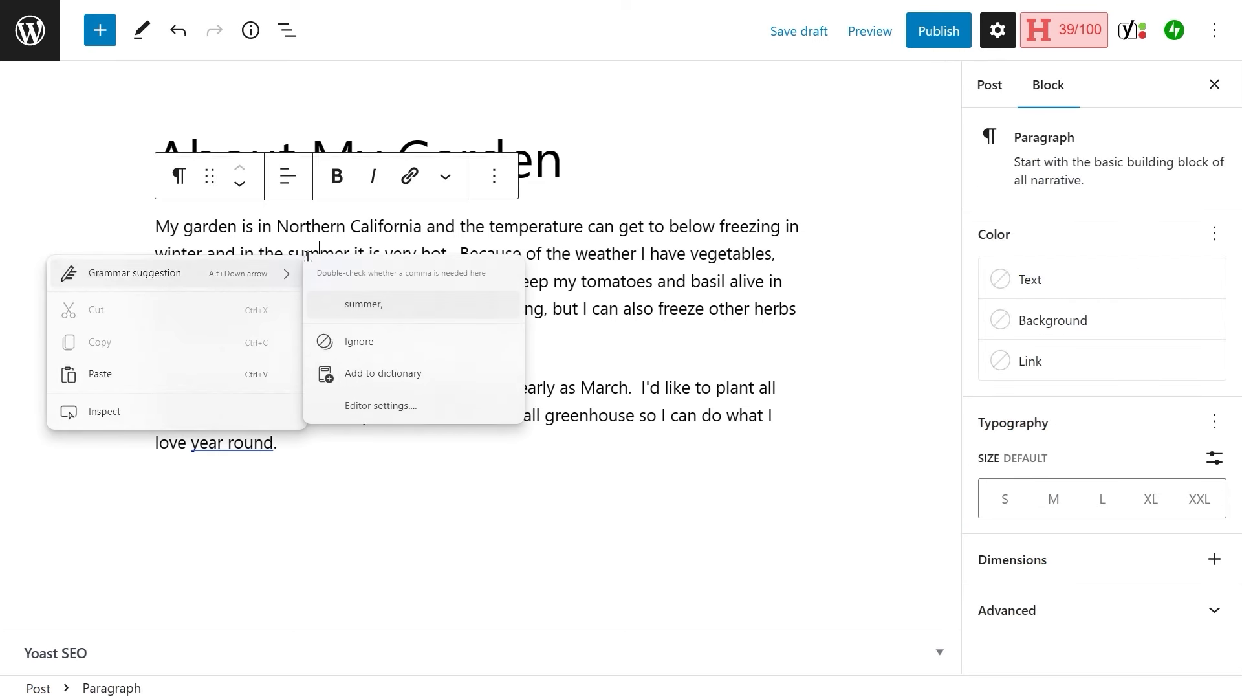
click(359, 305)
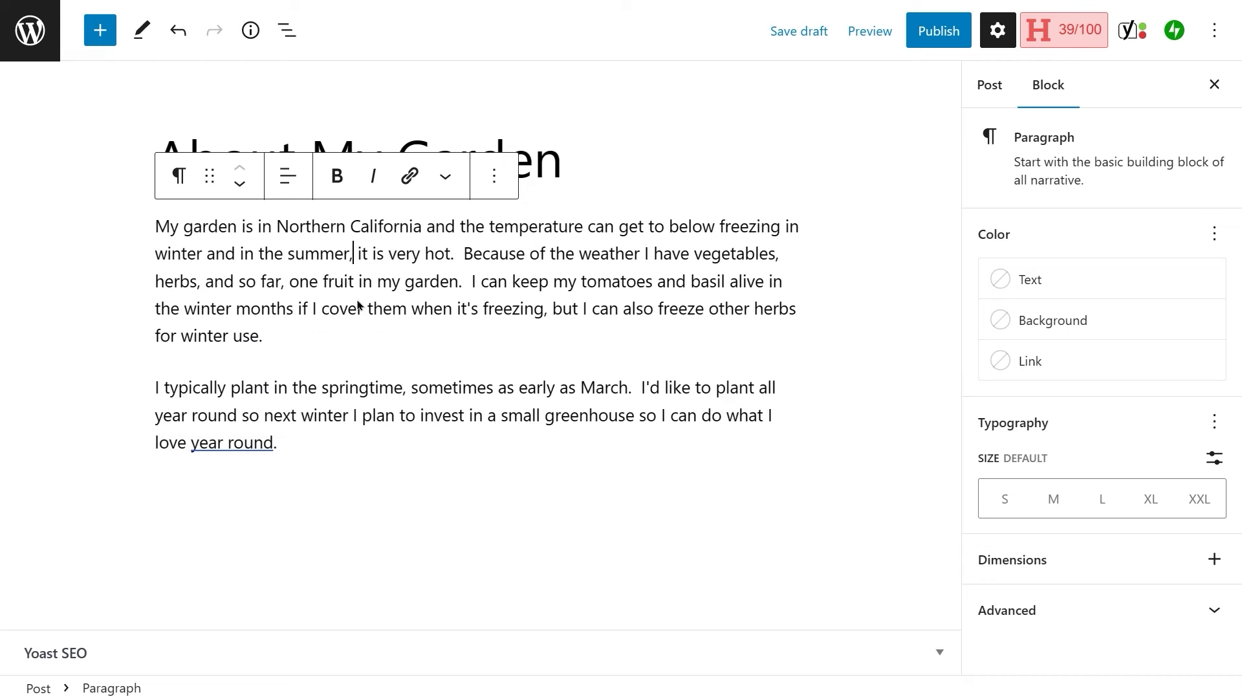
click(235, 443)
right_click(235, 443)
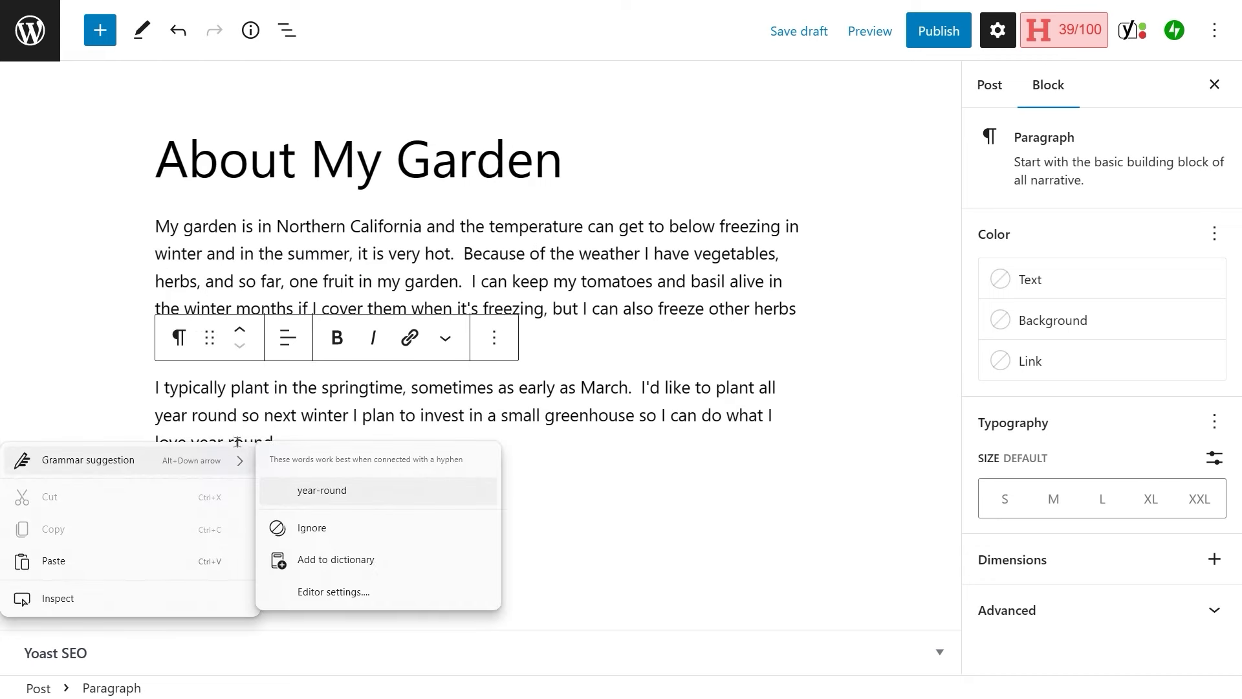
click(313, 496)
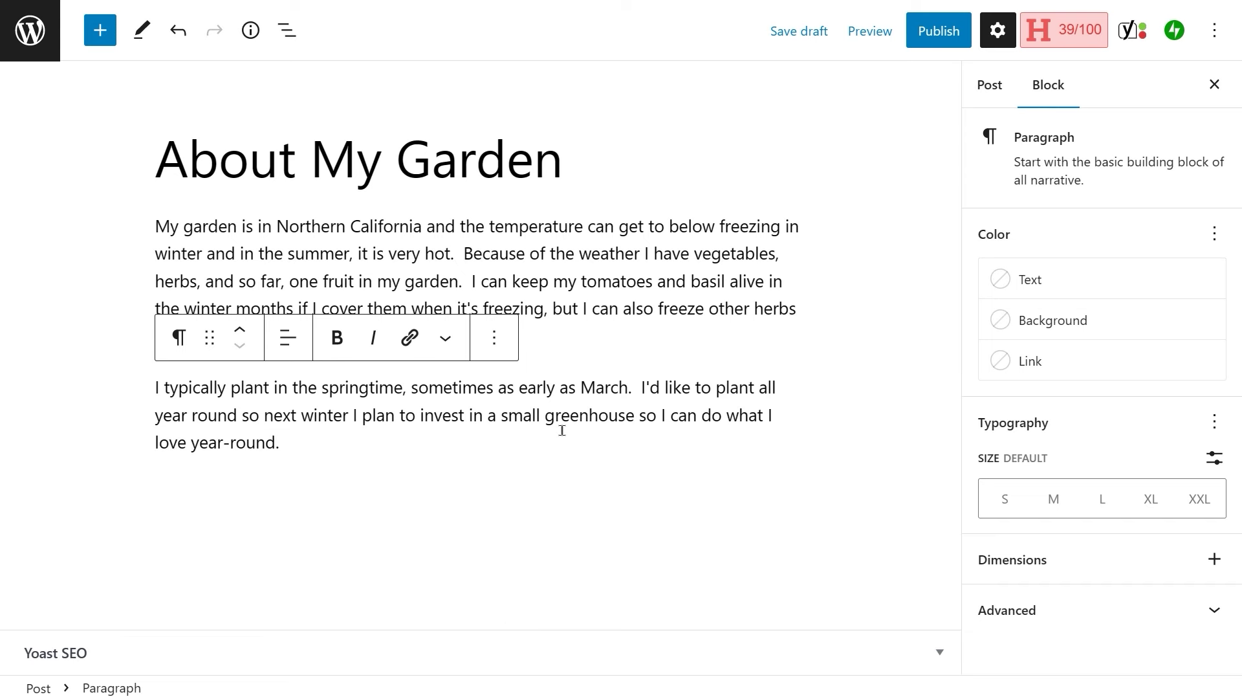
click(523, 491)
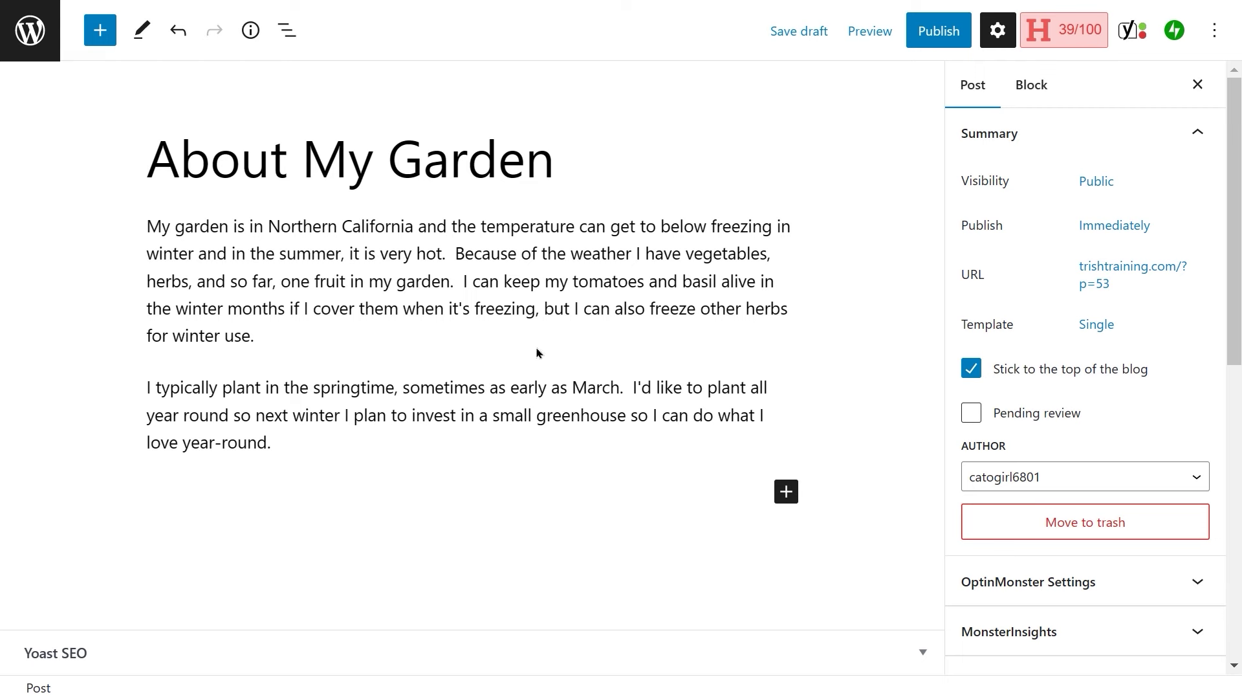
Step: Publish the "About My Garden" post immediately with public visibility, and close the publishing confirmation
click(933, 36)
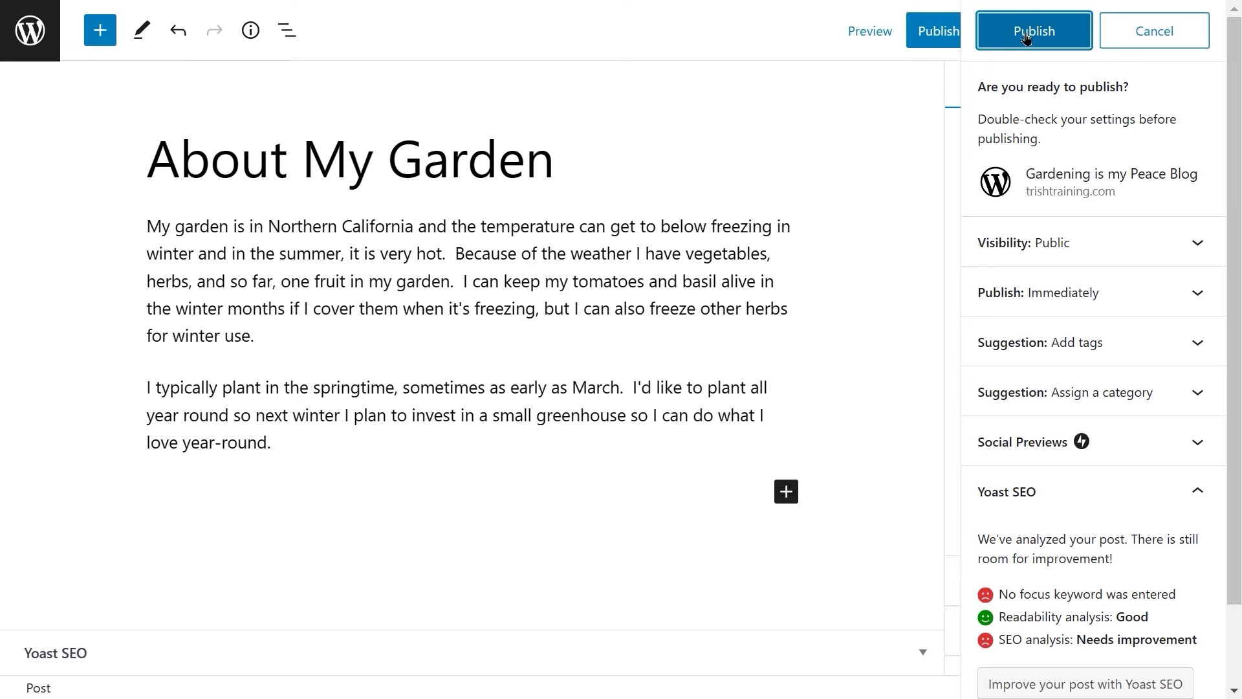
click(1042, 37)
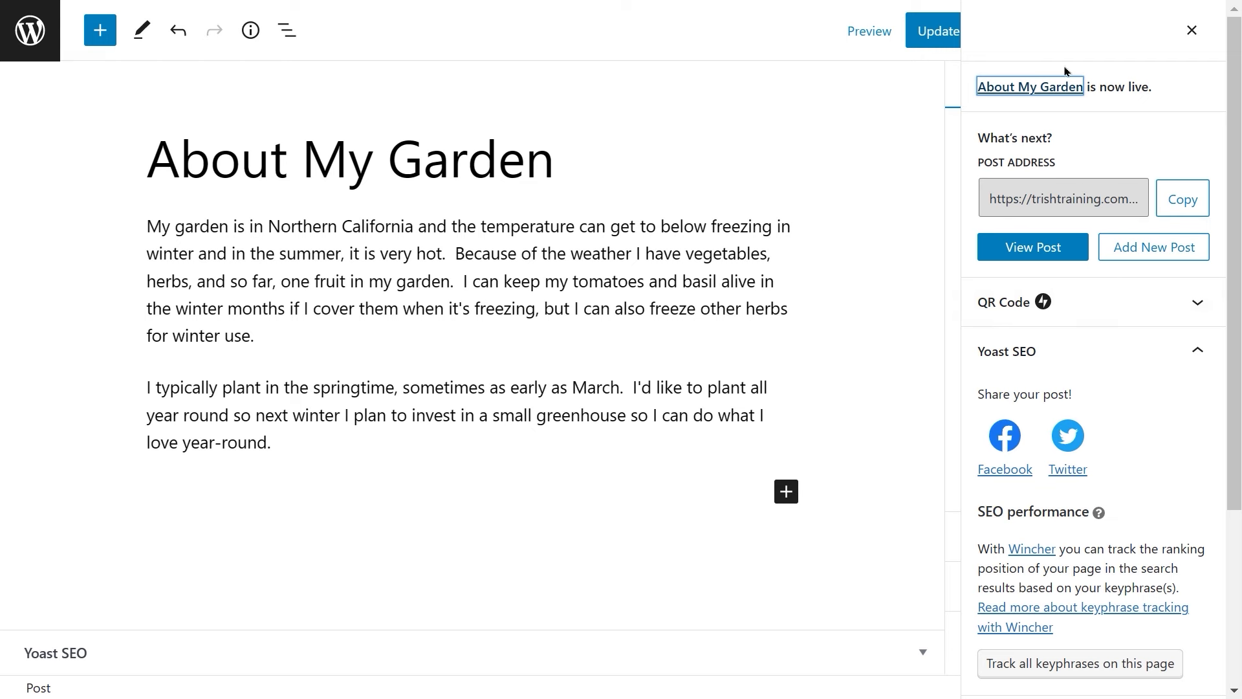
click(1194, 34)
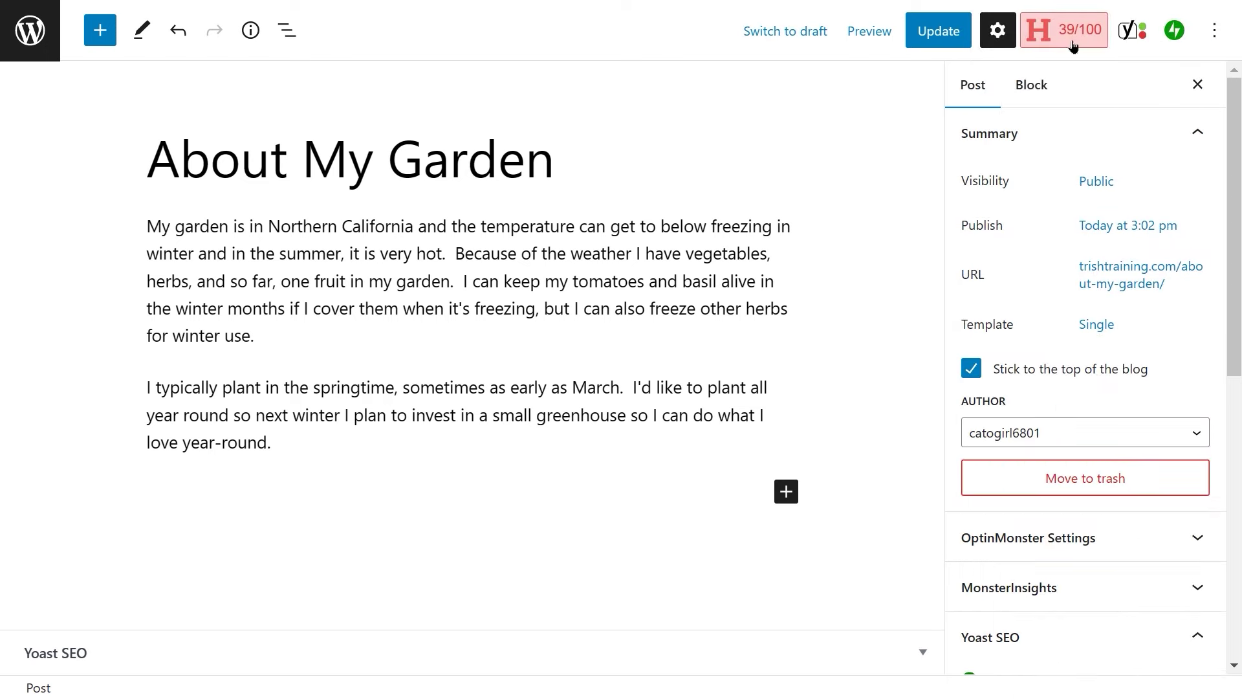
Step: Leave the post editor and visit the site to review the About Me homepage and the Blog page
click(41, 40)
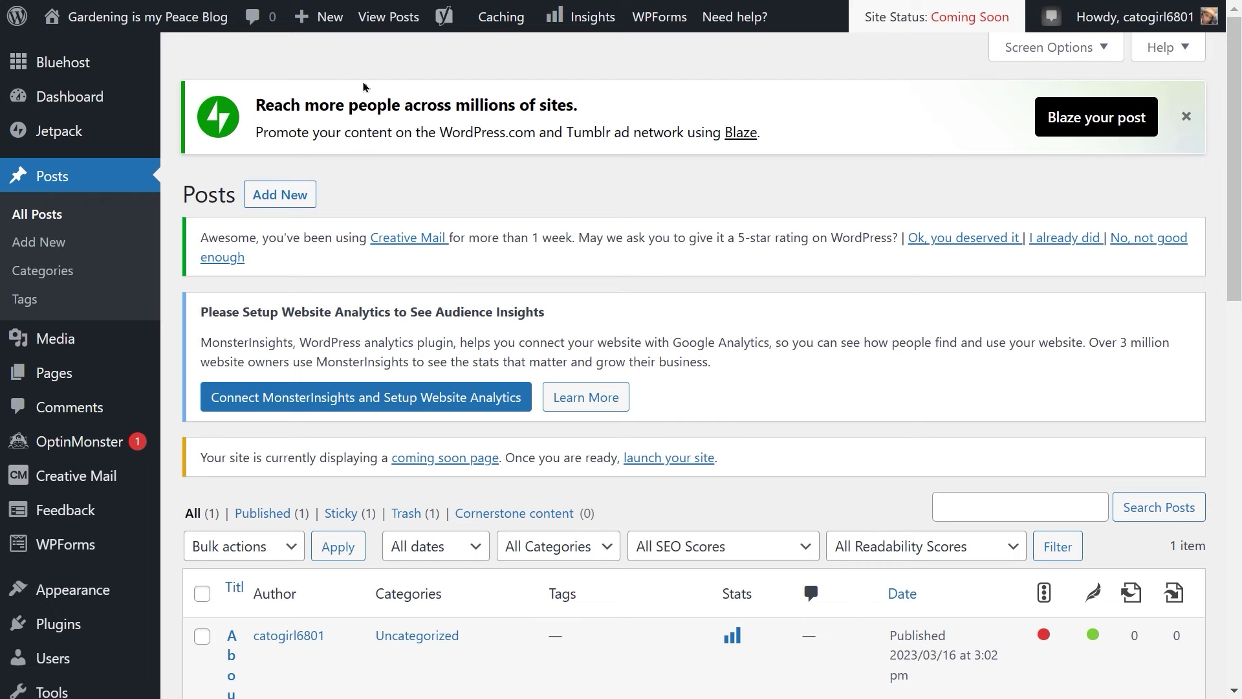
mouse_move(78, 21)
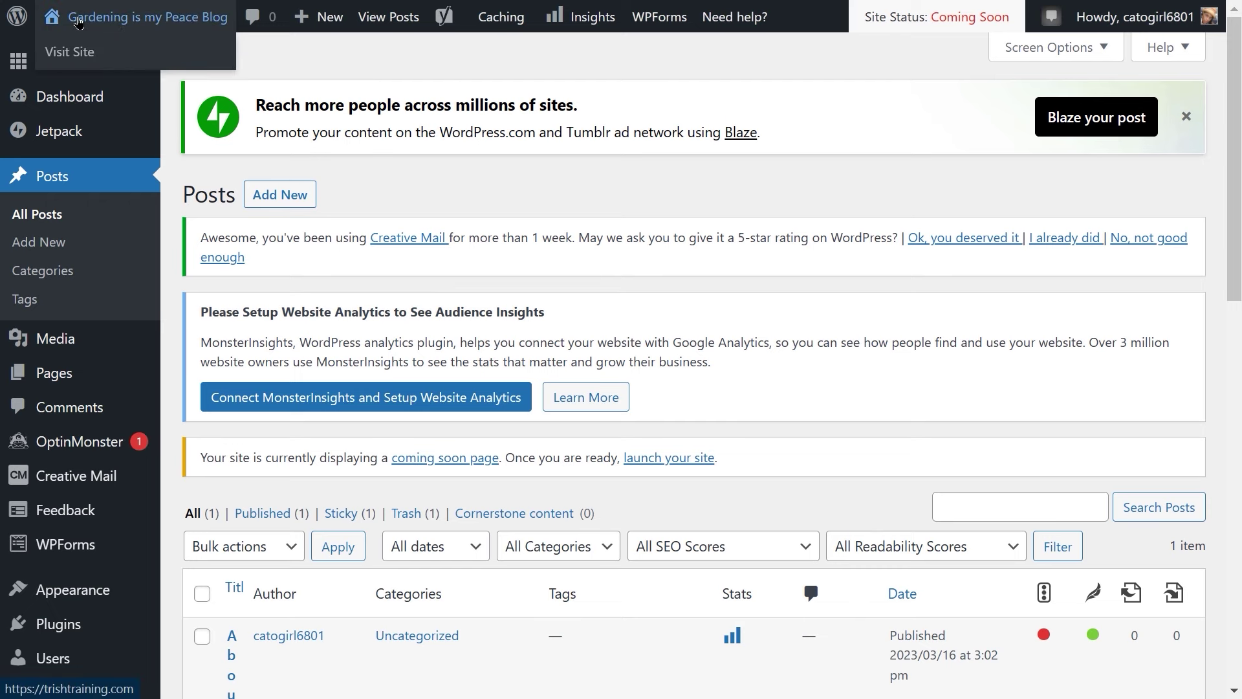
click(78, 21)
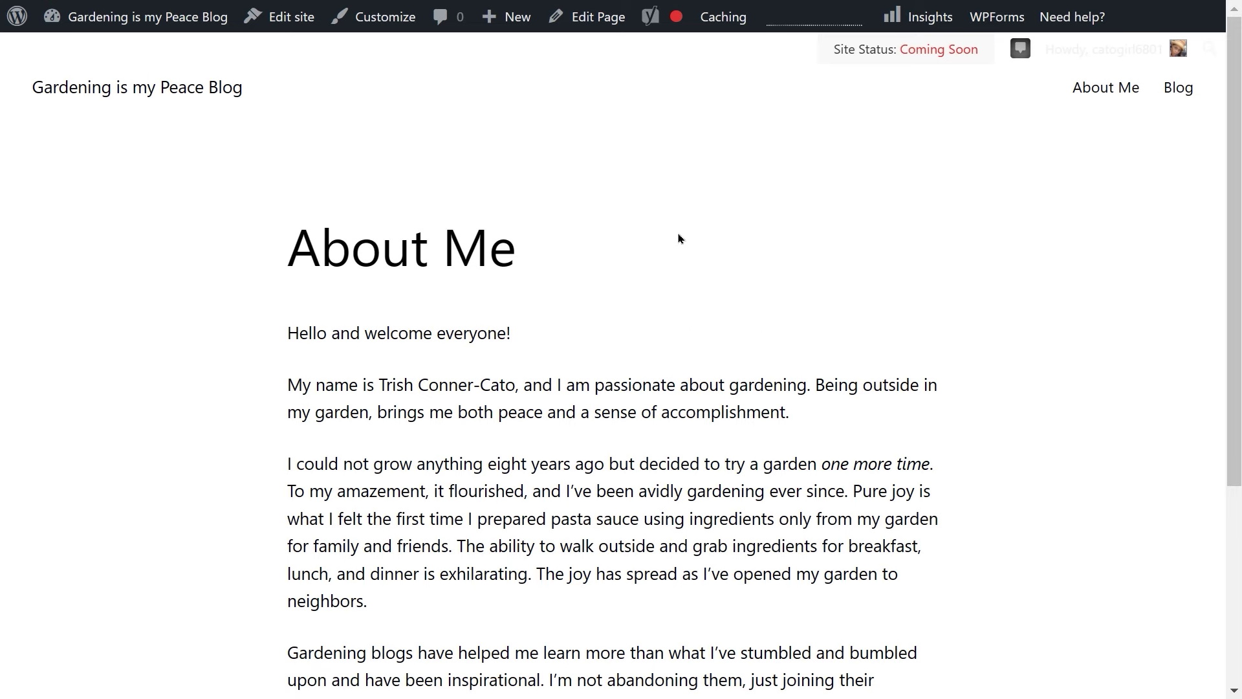
scroll(678, 238, down, 4)
scroll(679, 239, up, 2)
scroll(679, 239, down, 2)
scroll(679, 238, up, 5)
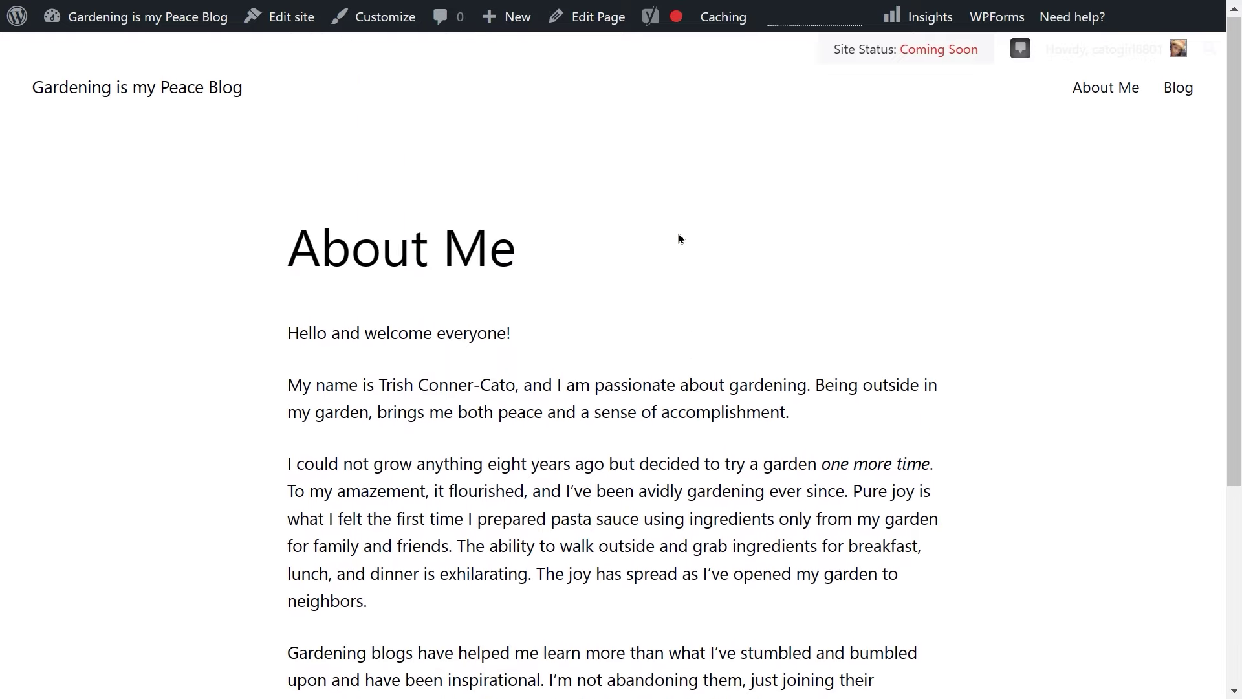
click(1179, 91)
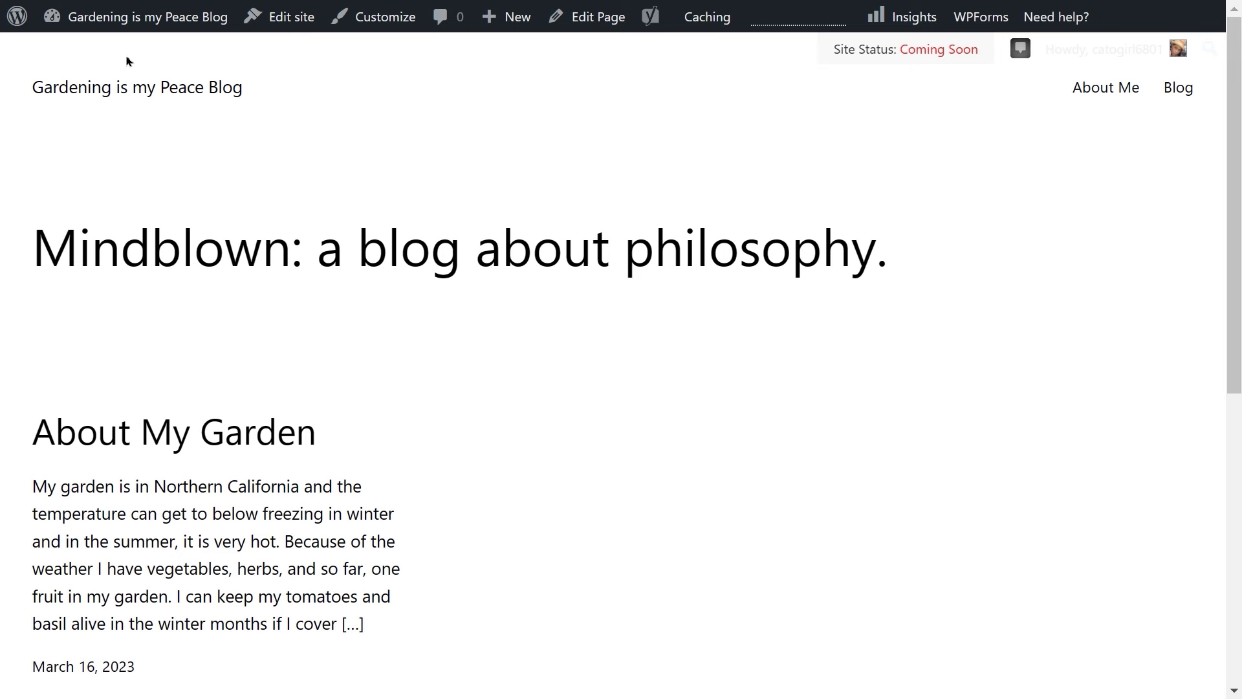
Step: Go to the site's installed themes and start a live preview of the Twenty Twenty-One theme
mouse_move(53, 21)
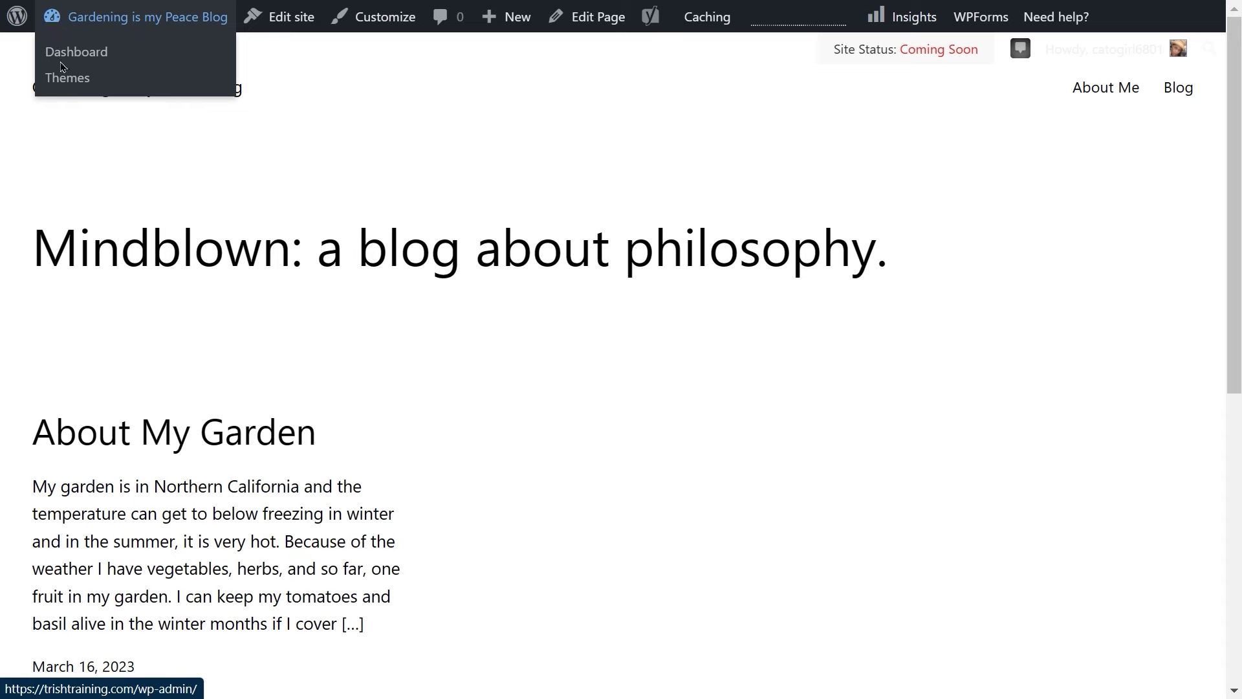
click(61, 89)
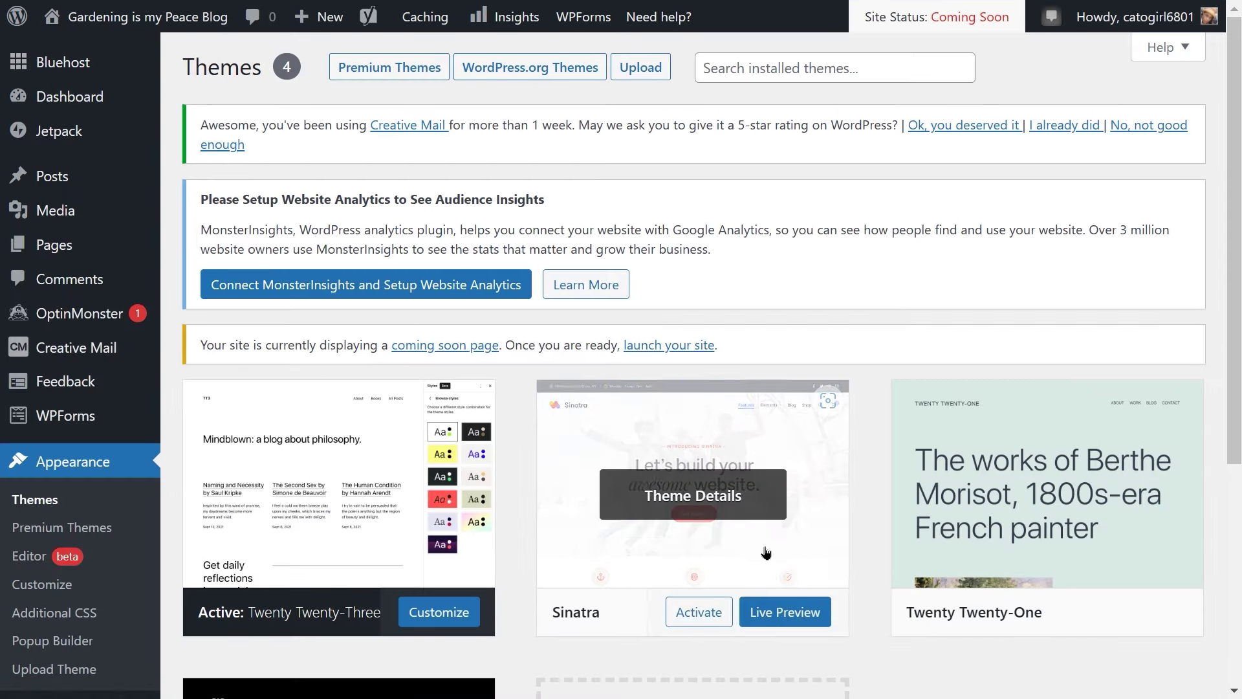
mouse_move(1034, 439)
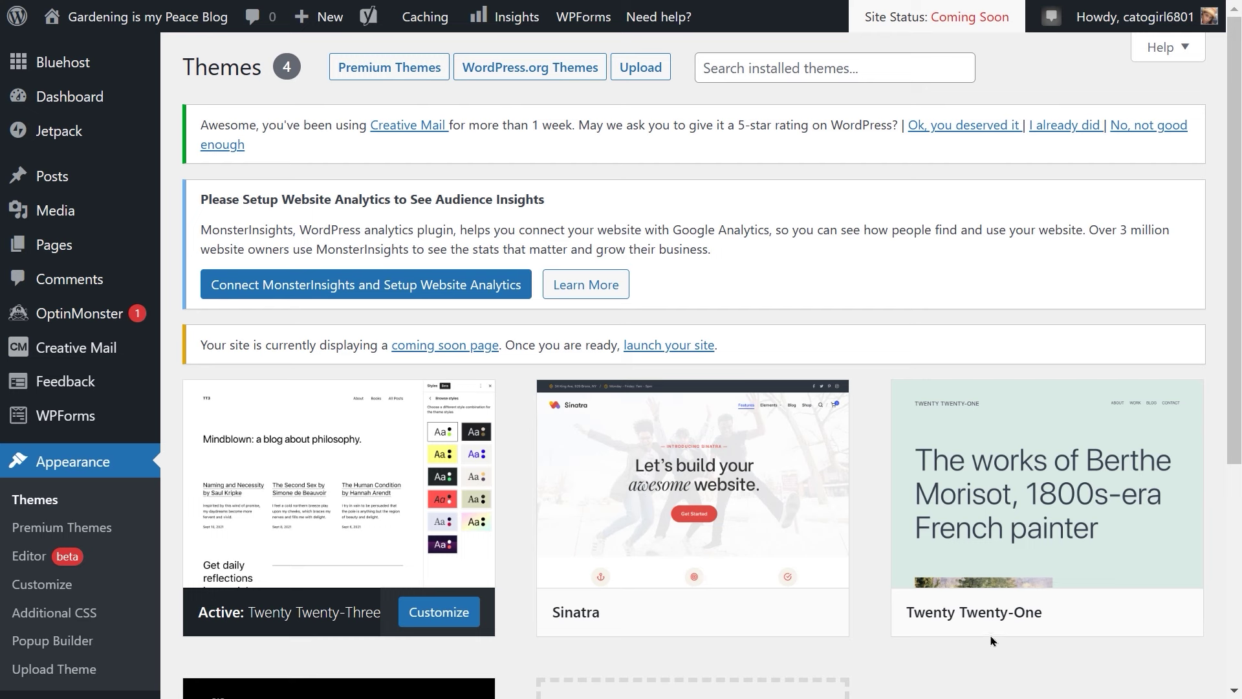
mouse_move(973, 632)
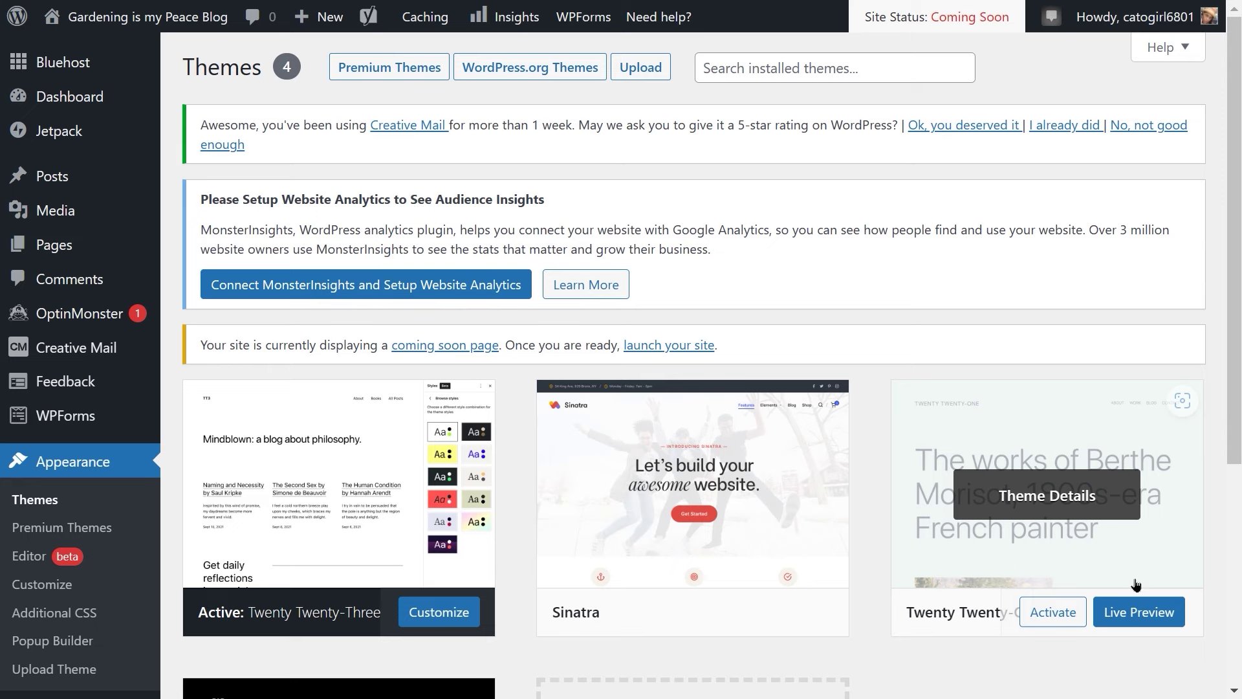
click(1141, 619)
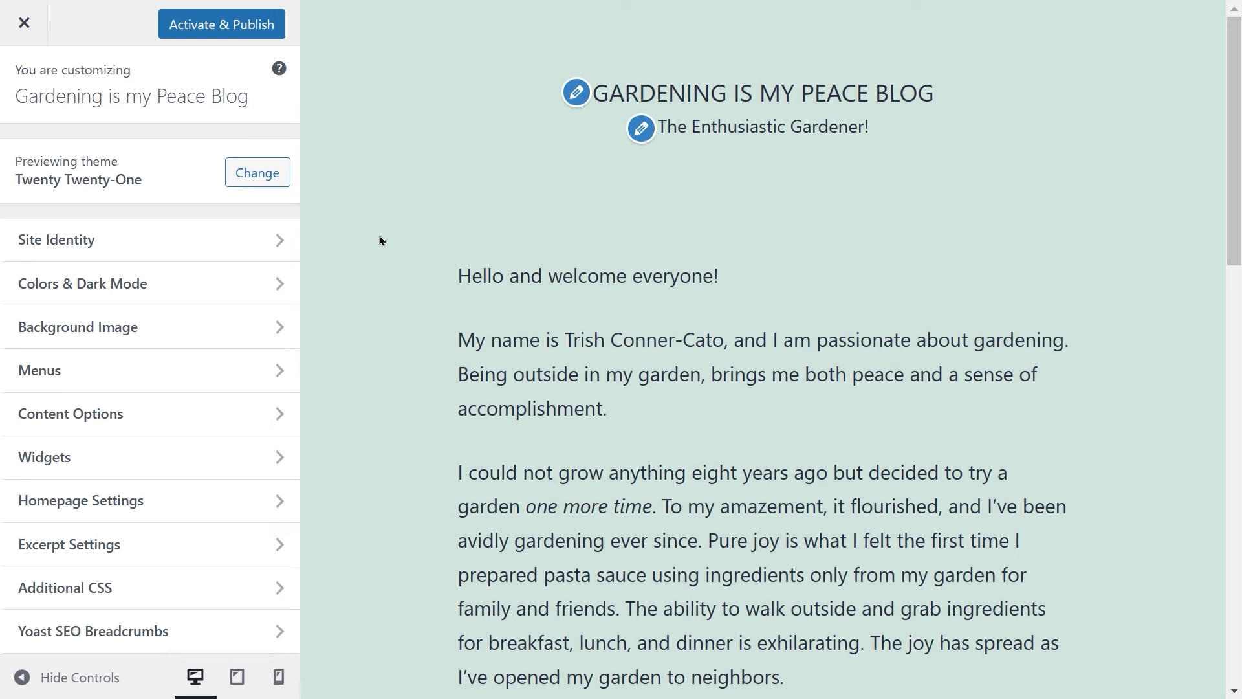
Step: Examine the previewed theme's Site Identity settings and the homepage down to its footer widgets
click(280, 243)
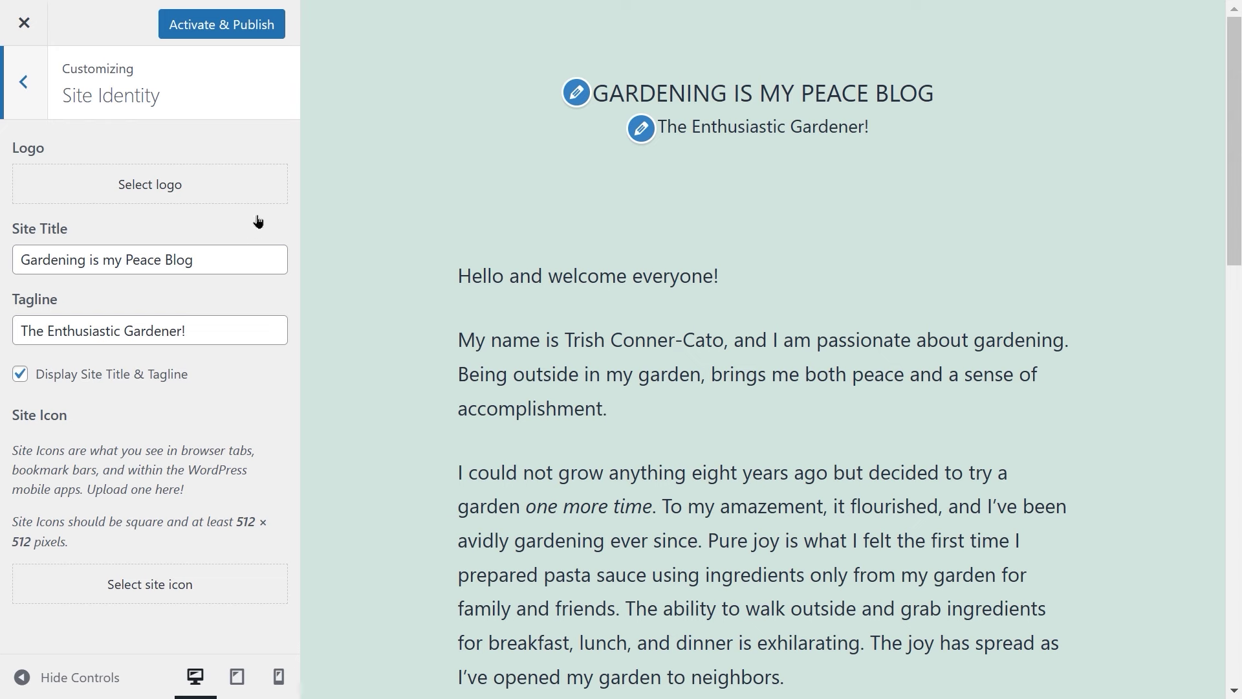
click(26, 86)
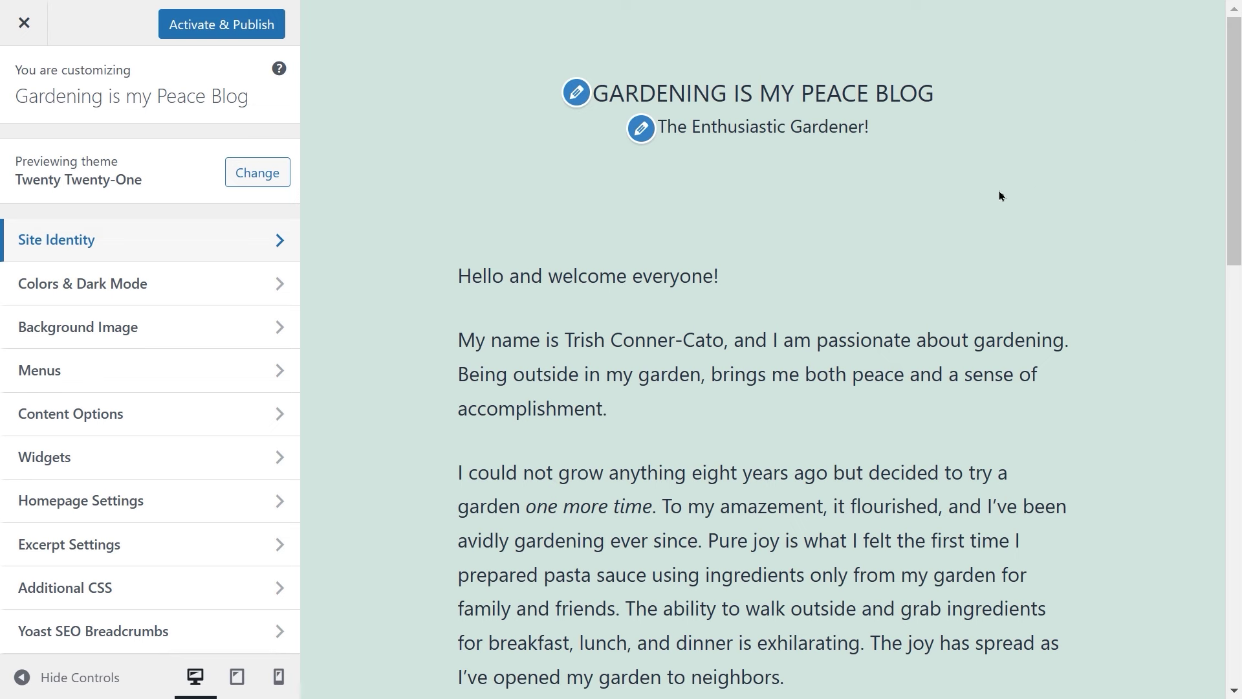
scroll(999, 195, down, 5)
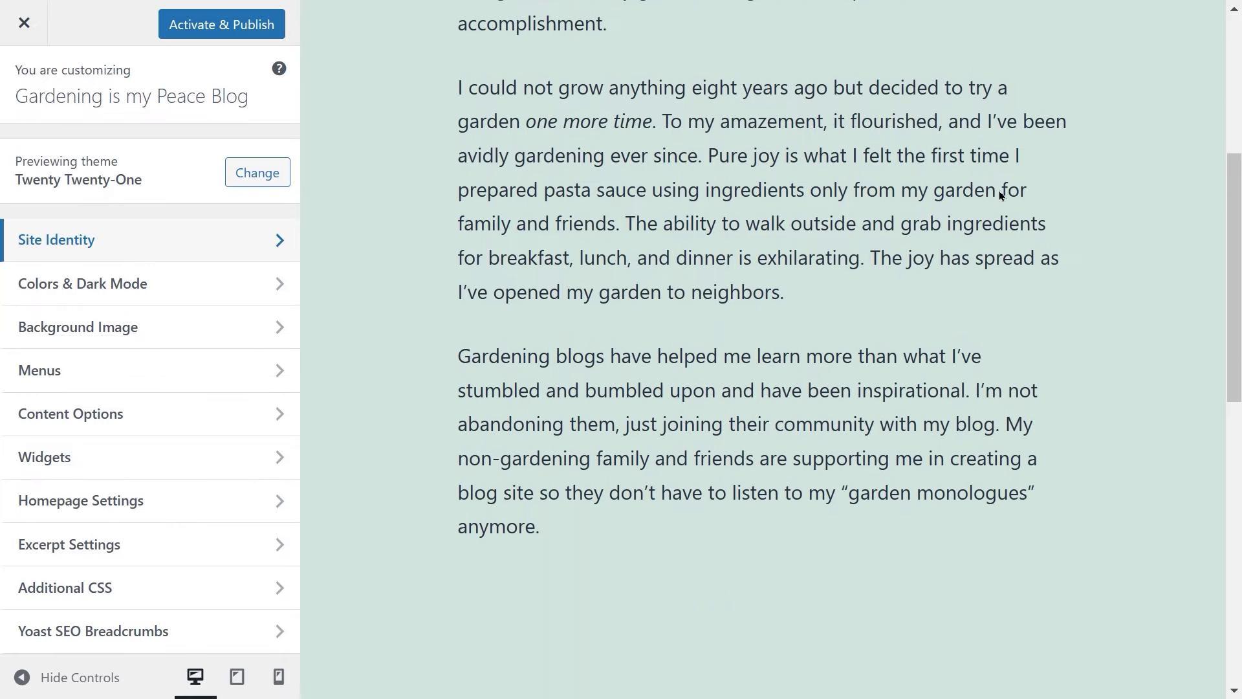
scroll(999, 196, down, 6)
scroll(999, 191, down, 3)
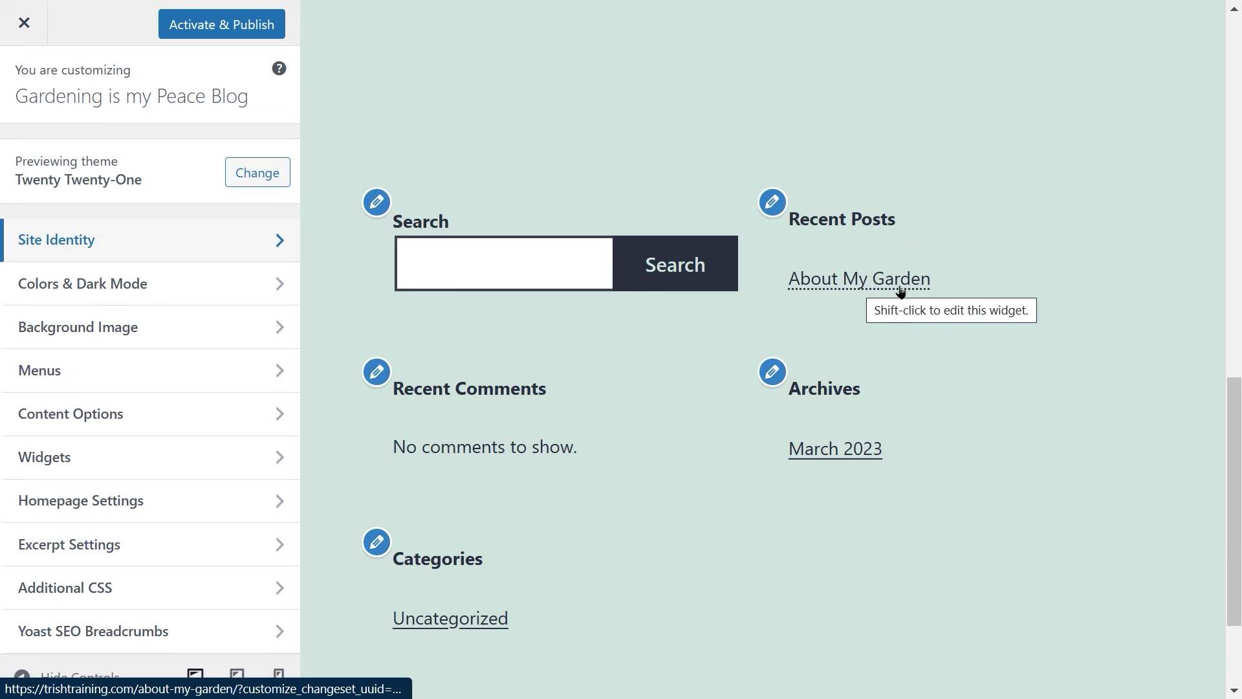
Step: Look over the rest of the previewed homepage's footer widgets and credit line, and return to the site header
scroll(909, 292, down, 2)
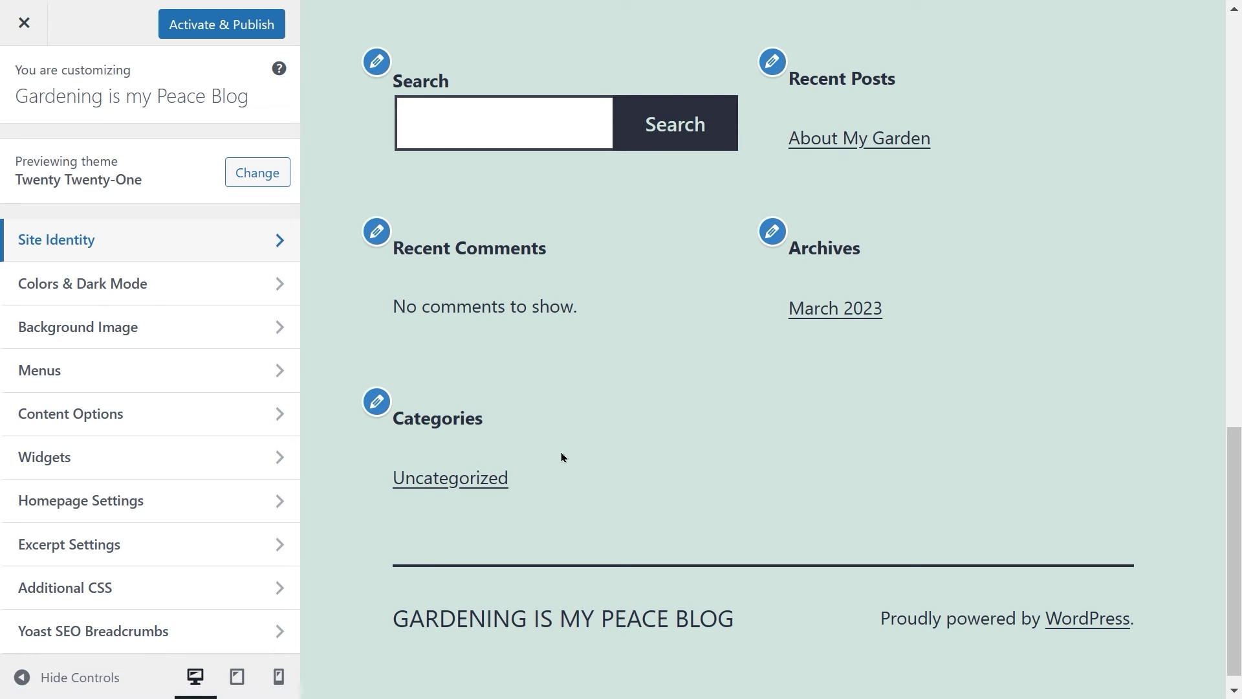
scroll(561, 457, down, 1)
scroll(561, 457, up, 3)
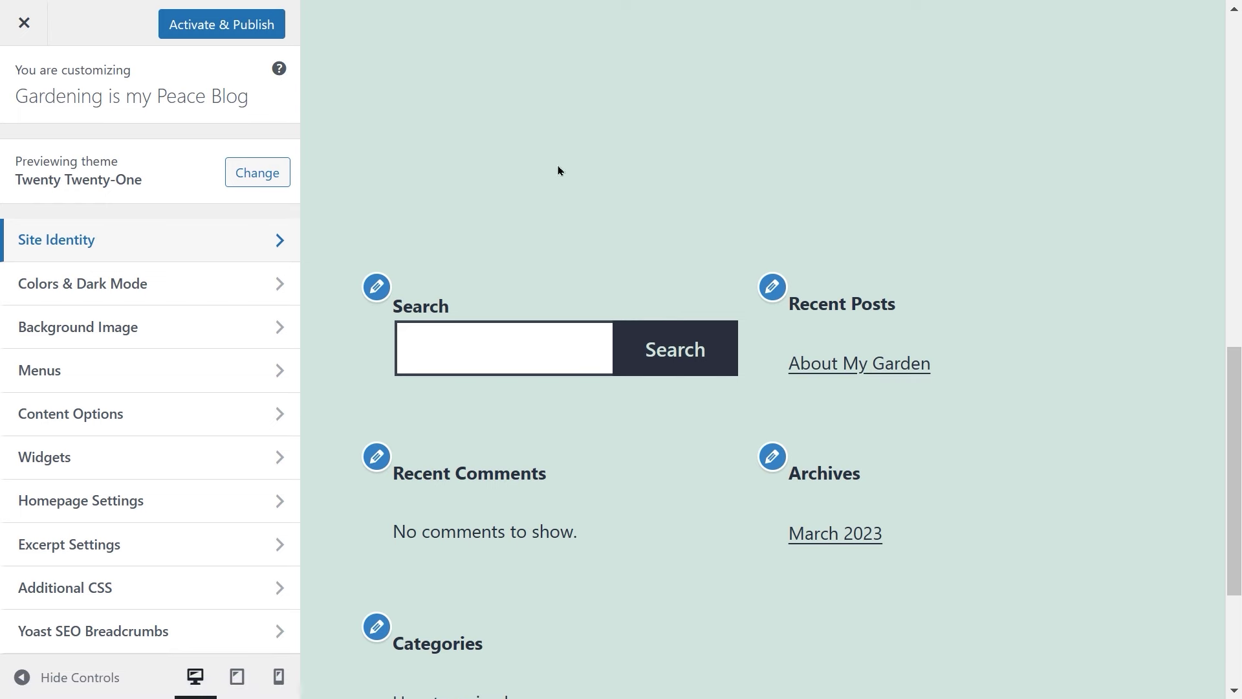
scroll(560, 170, up, 10)
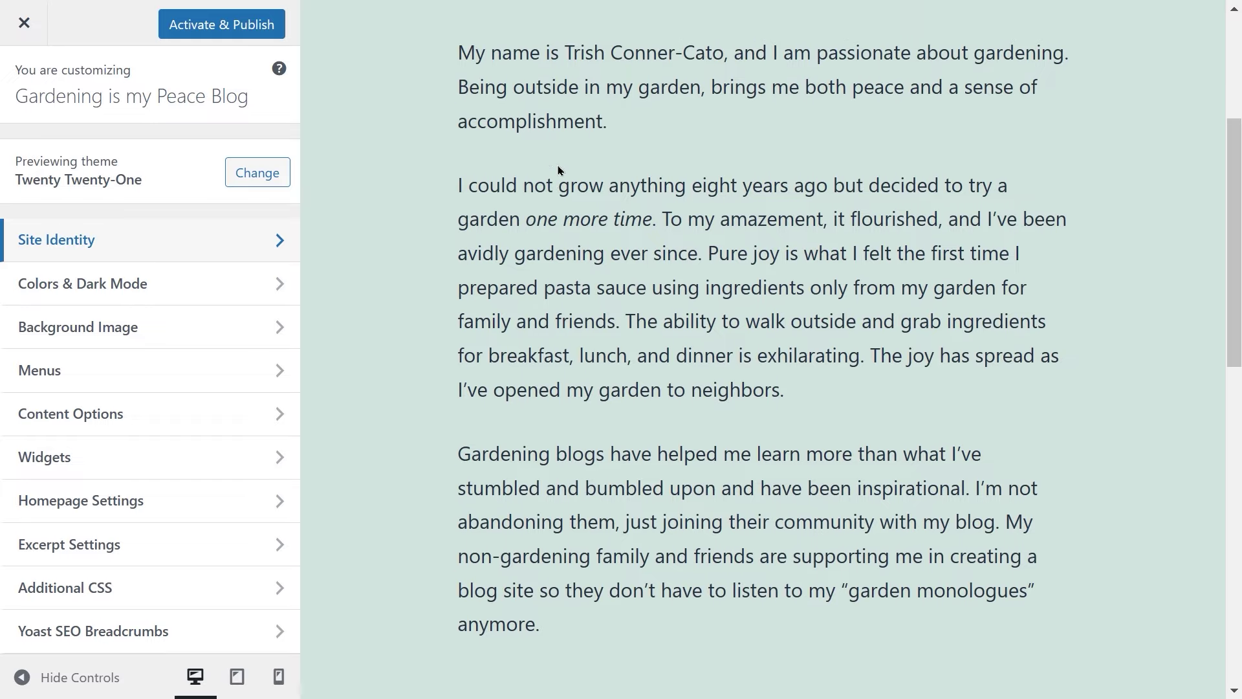
scroll(559, 170, up, 2)
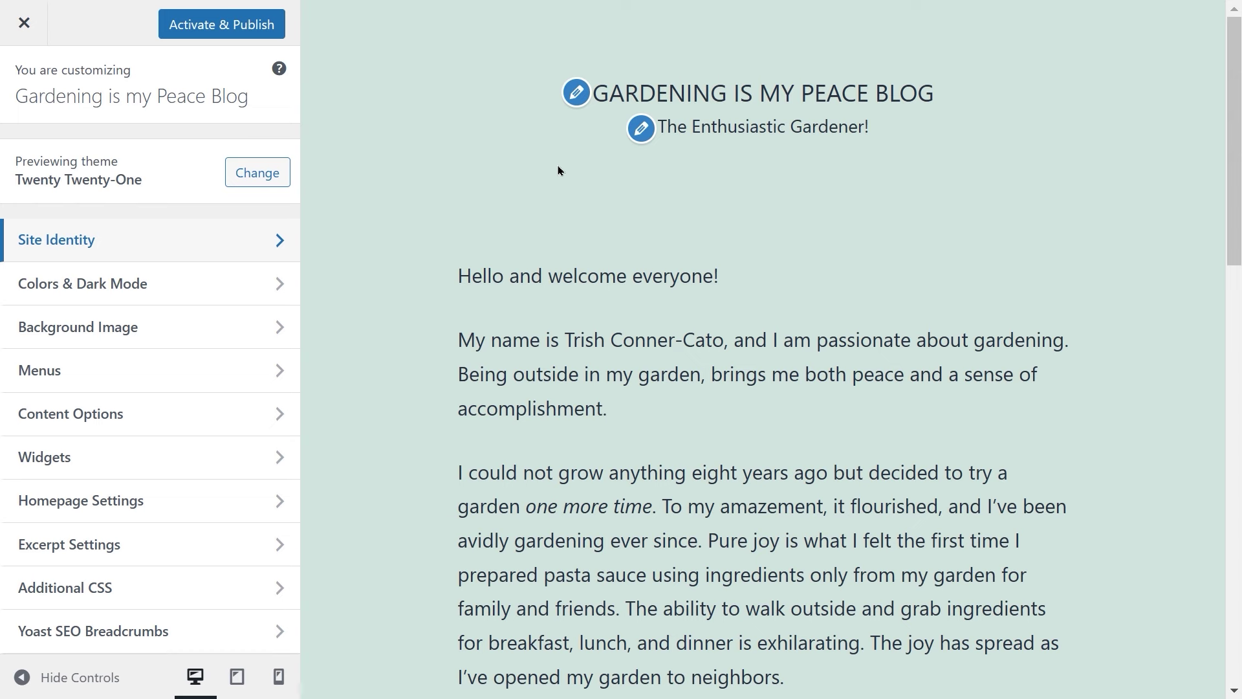
Step: Create a new menu named Primary and assign it to the Primary menu location
click(278, 374)
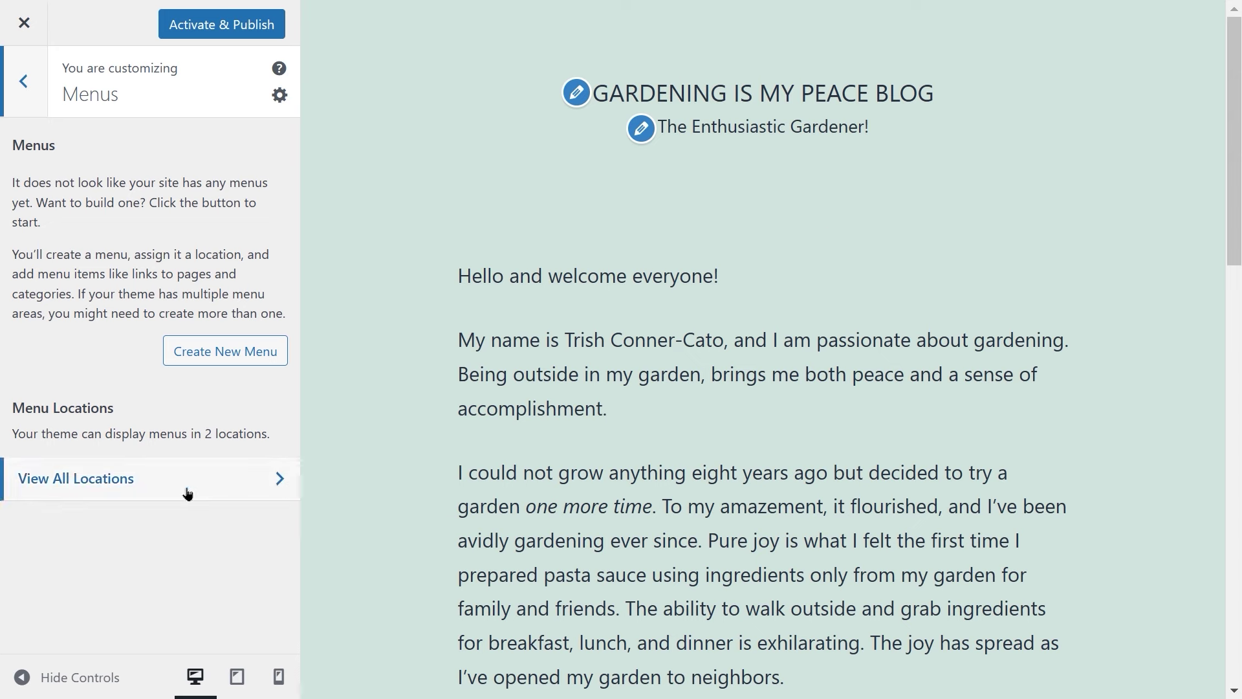
click(277, 481)
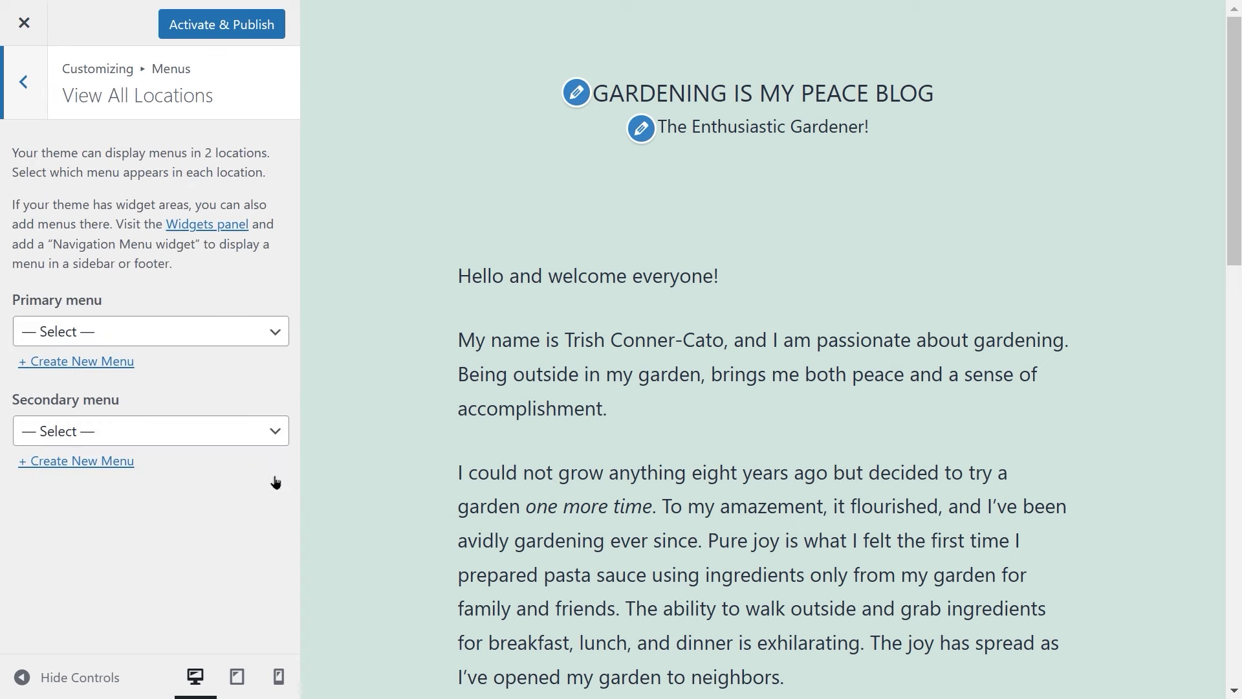
click(72, 363)
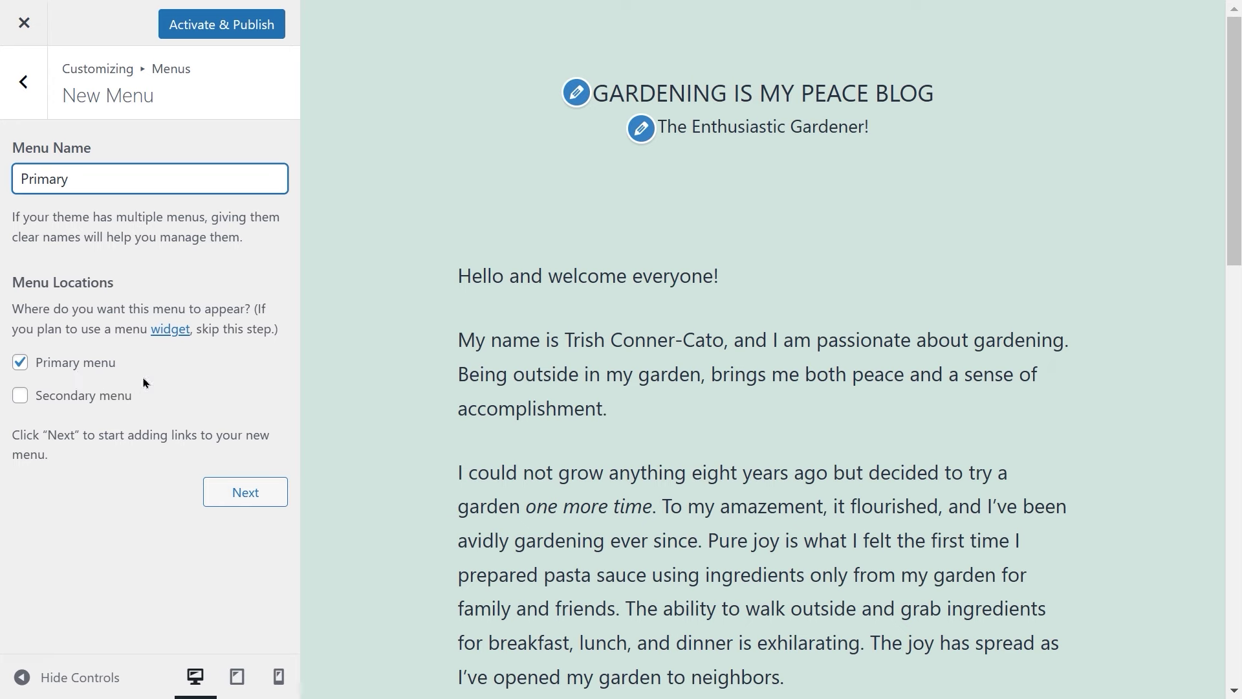
click(258, 497)
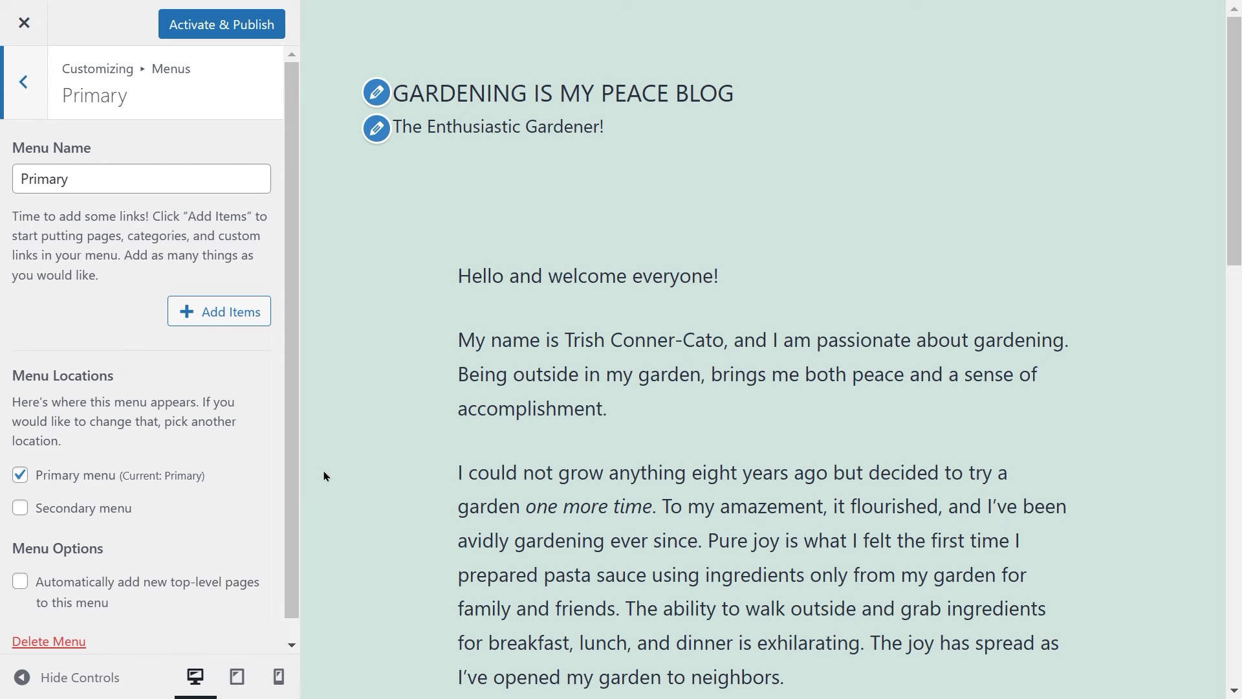
Step: Add the About Me and Blog pages to the Primary menu, and return to the menus overview
click(201, 311)
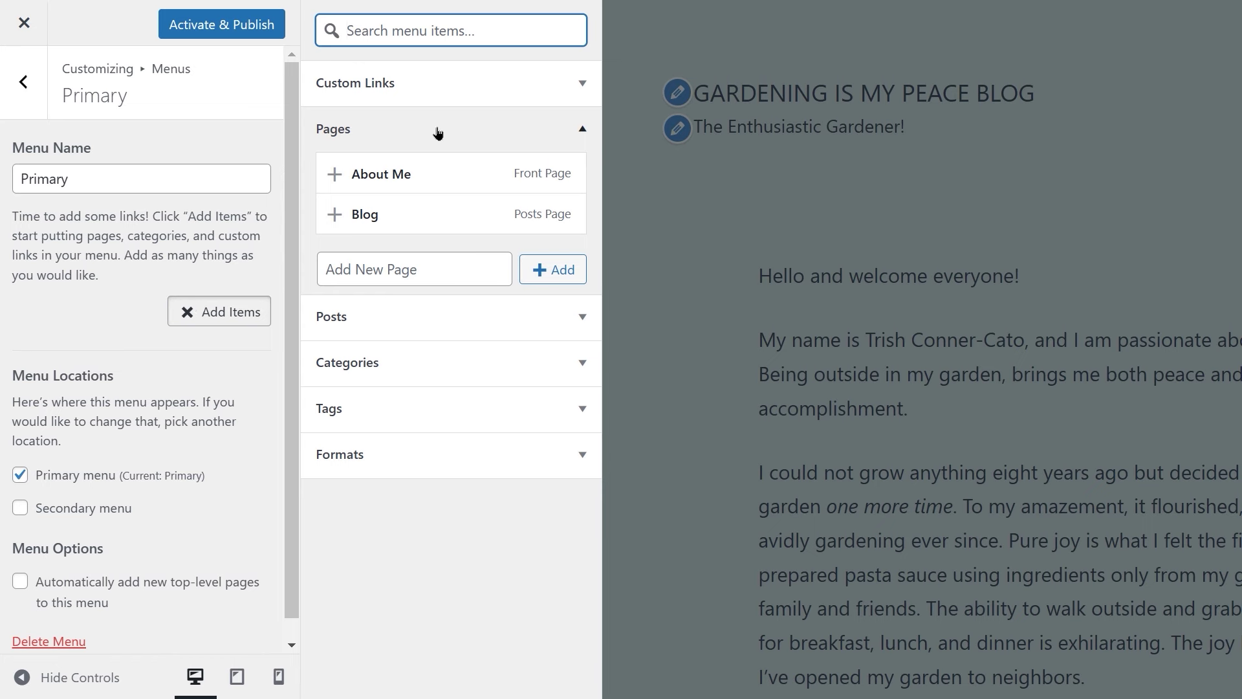
click(335, 176)
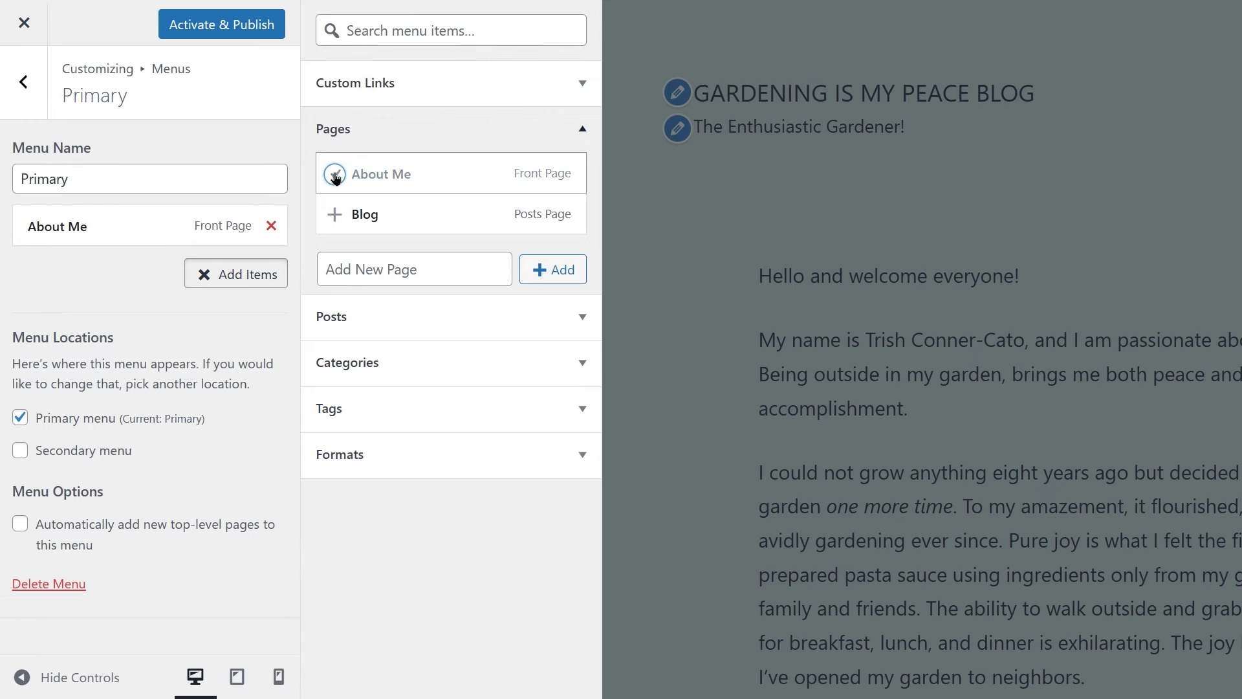
click(335, 214)
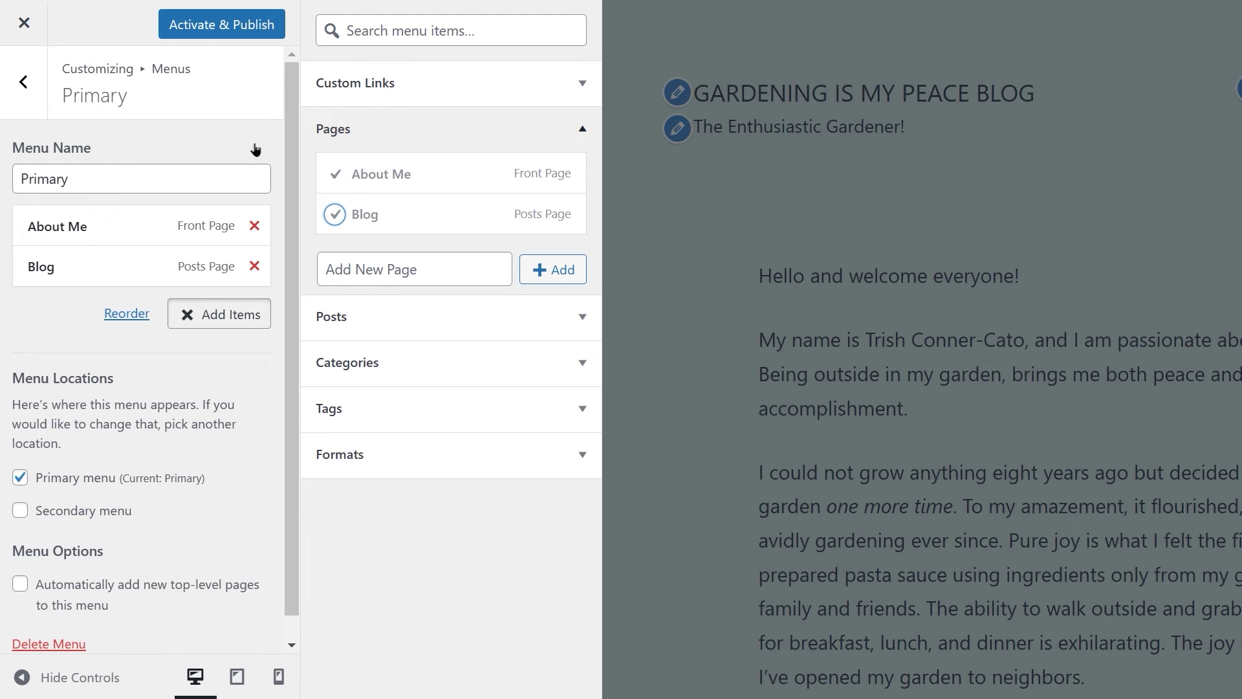
scroll(255, 150, down, 1)
scroll(254, 152, up, 1)
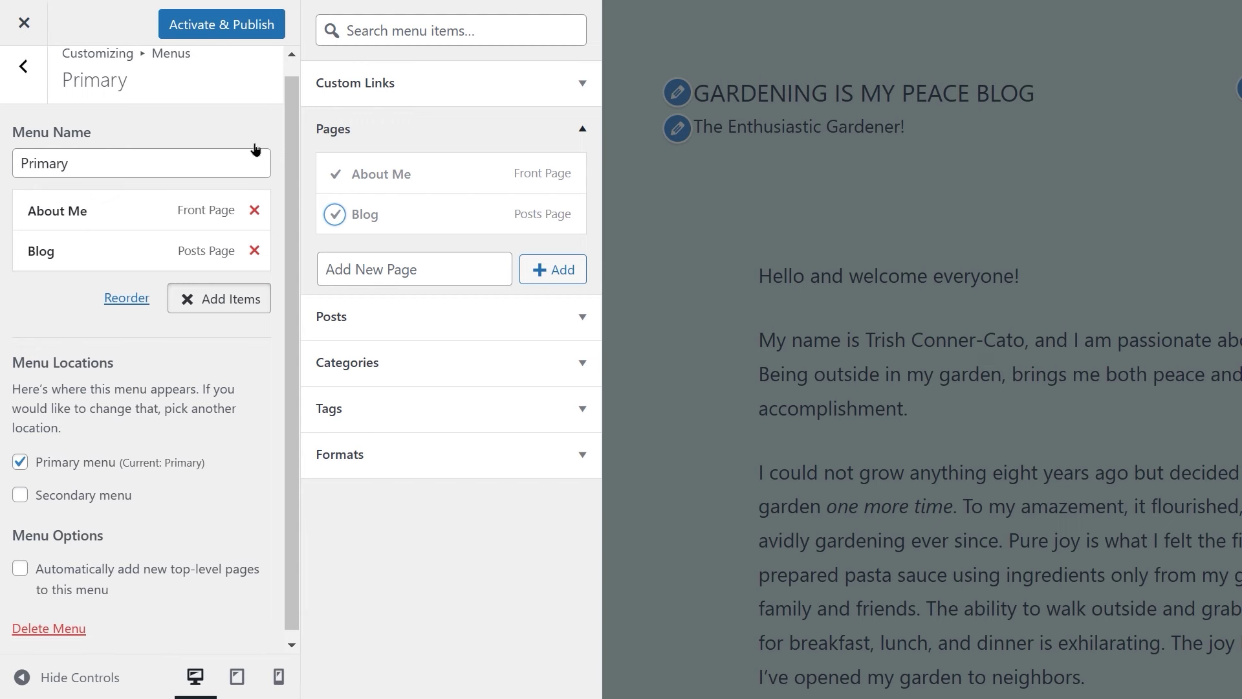
click(20, 95)
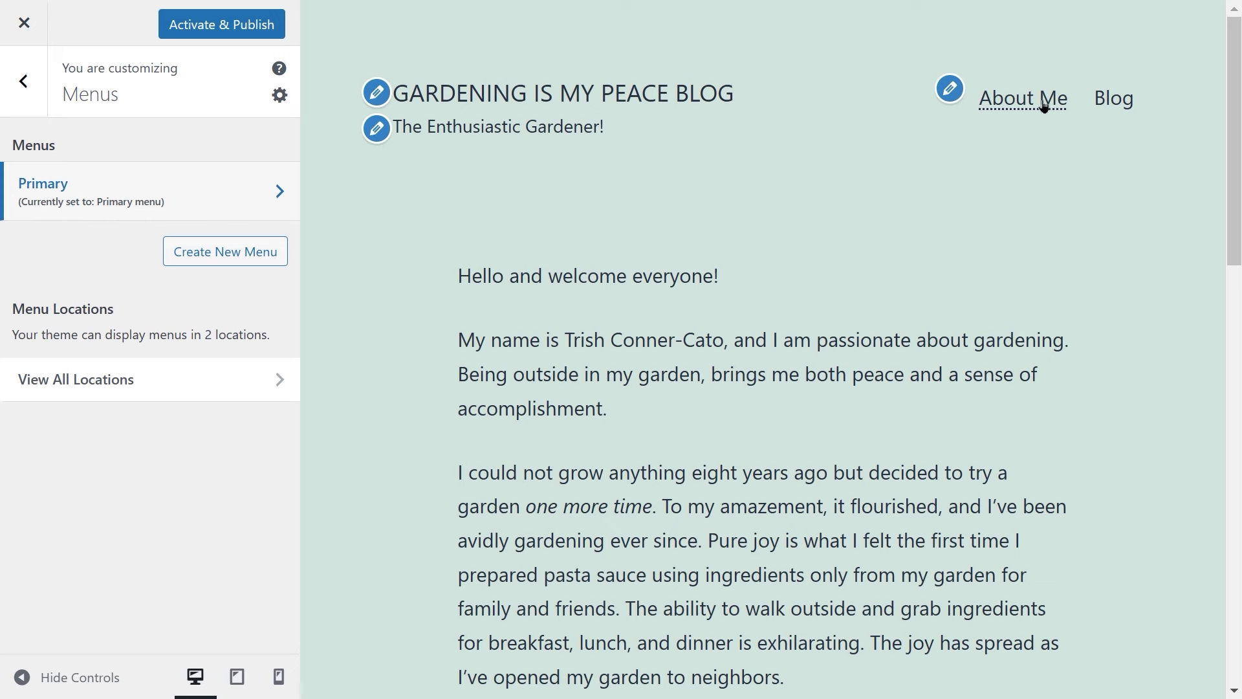
Step: Follow the Blog link in the previewed site's navigation and review the Blog page down to its footer
click(1109, 106)
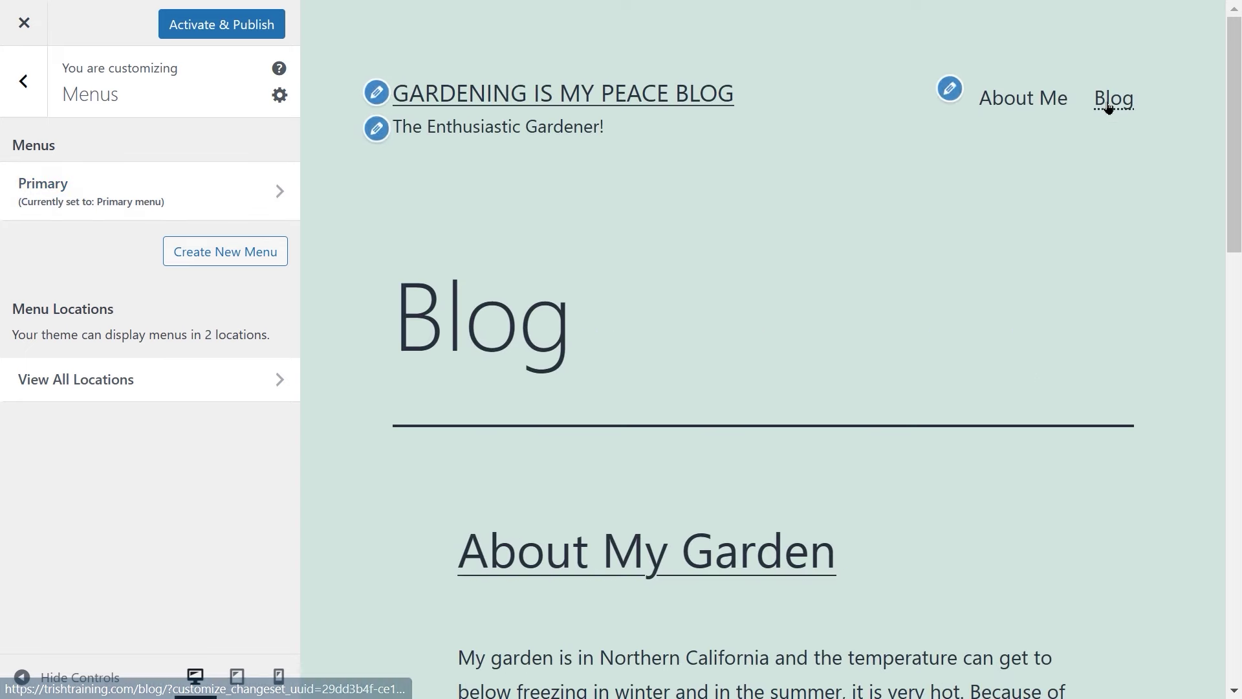
scroll(1027, 216, down, 7)
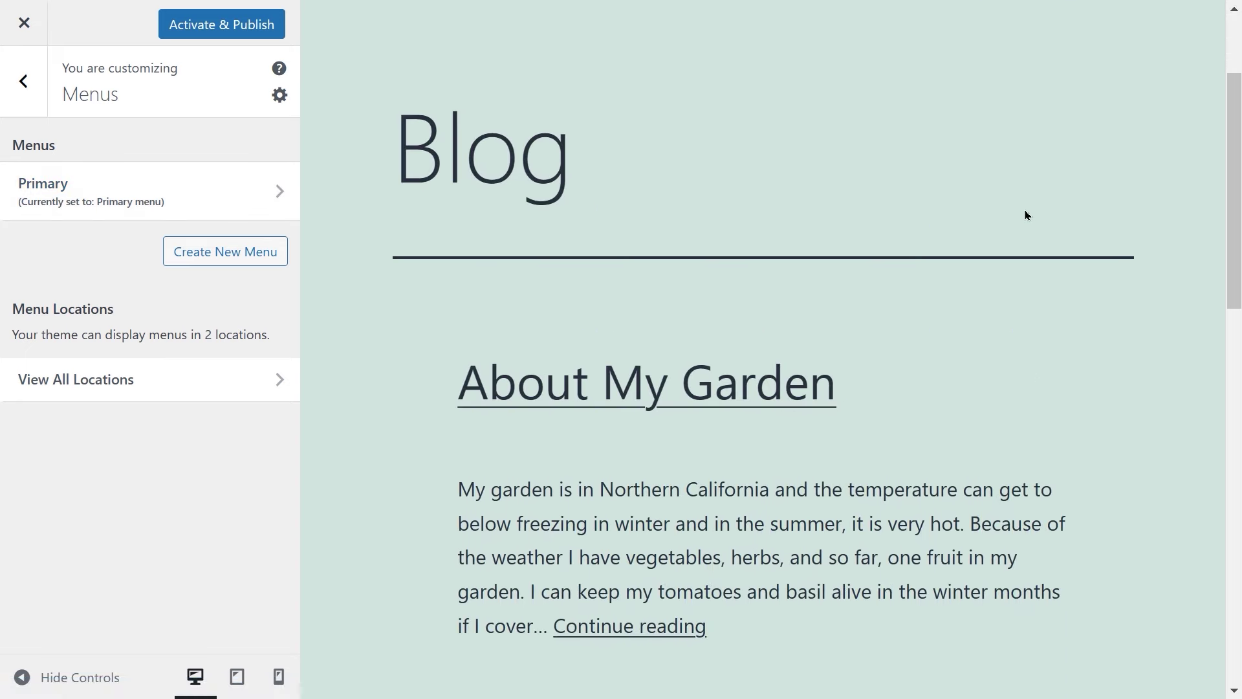
scroll(1026, 216, down, 9)
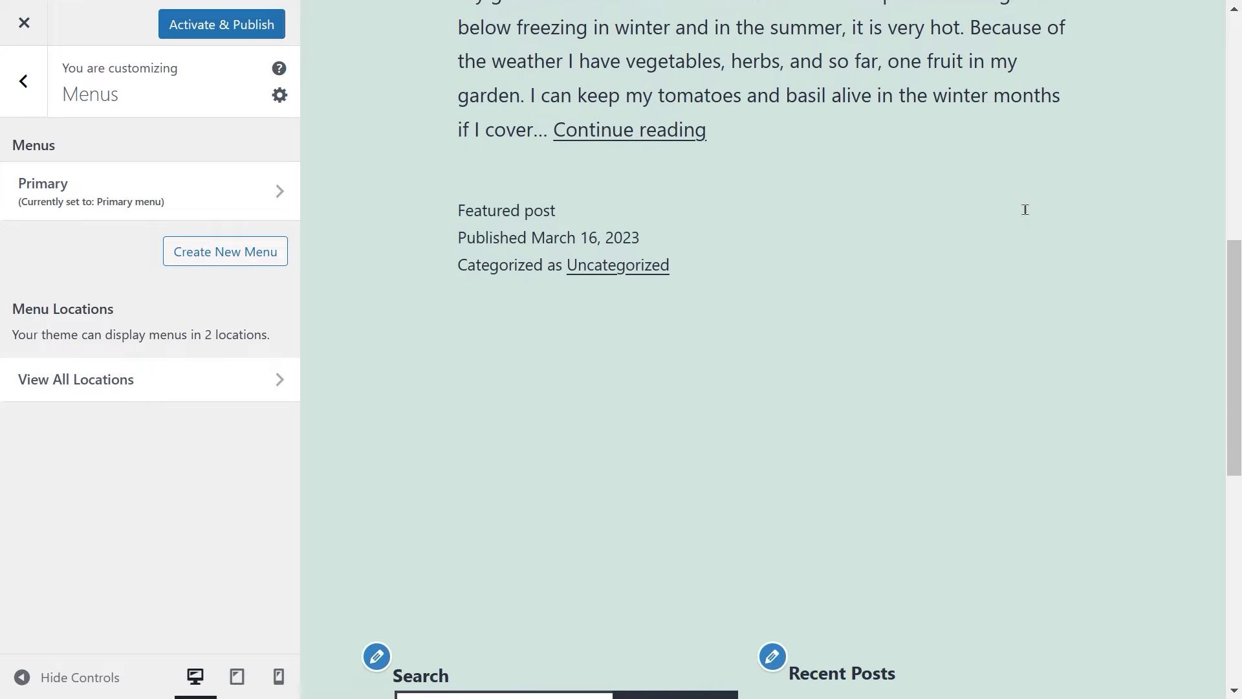
scroll(1026, 215, up, 12)
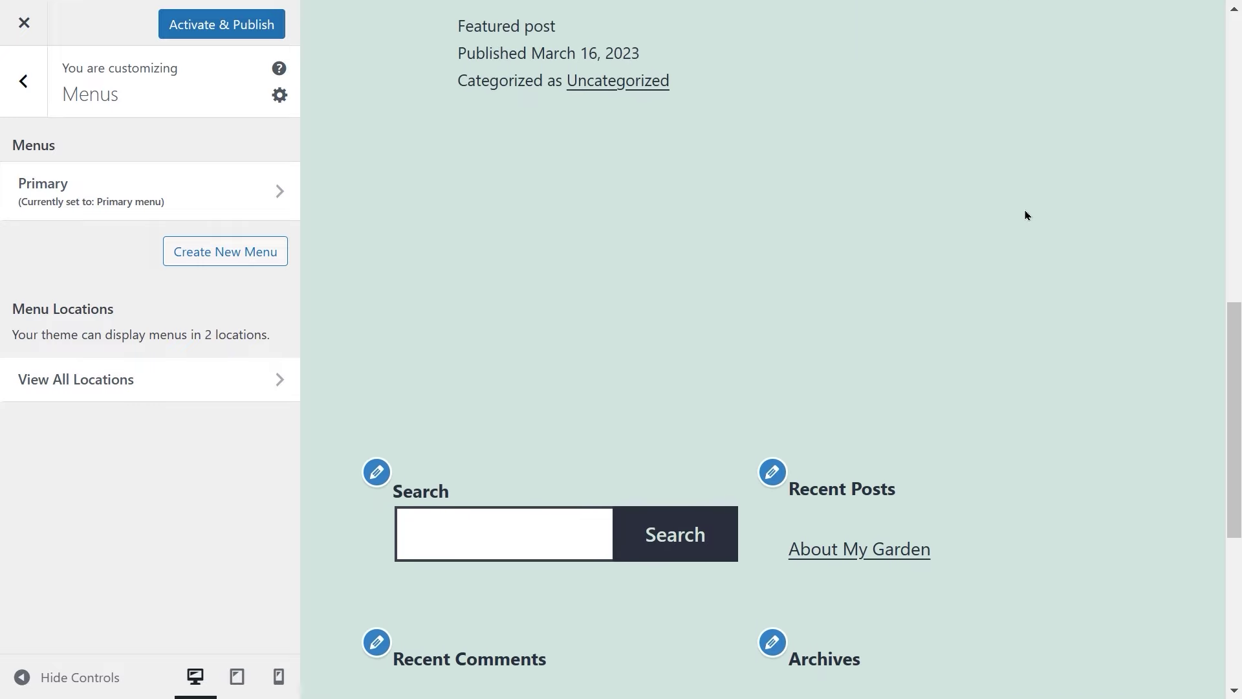
scroll(1027, 216, up, 4)
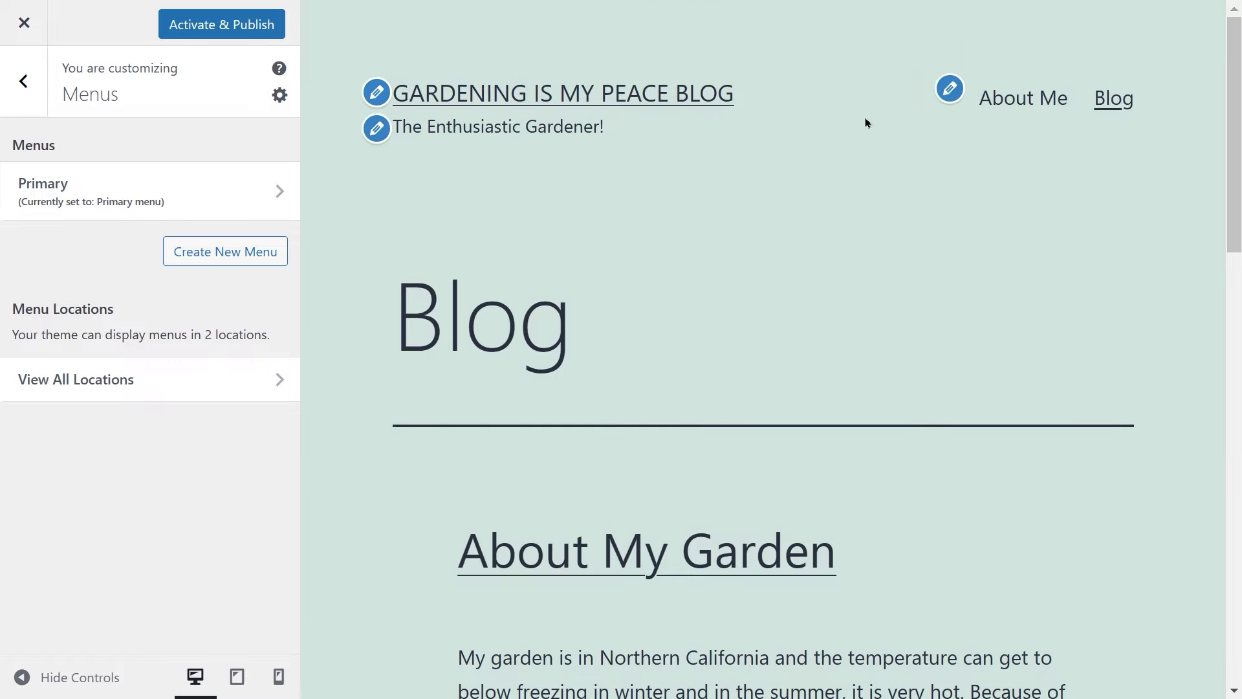
Step: Create a new menu named Secondary and assign it to the Secondary menu location
click(128, 386)
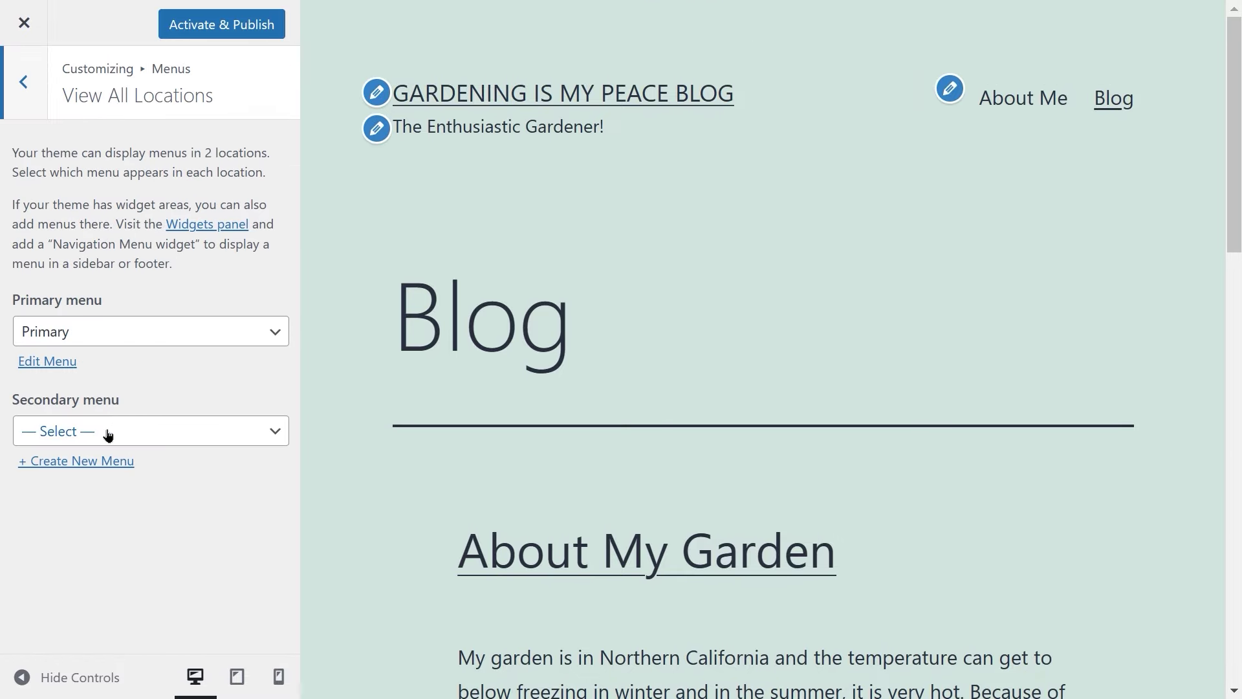
click(84, 467)
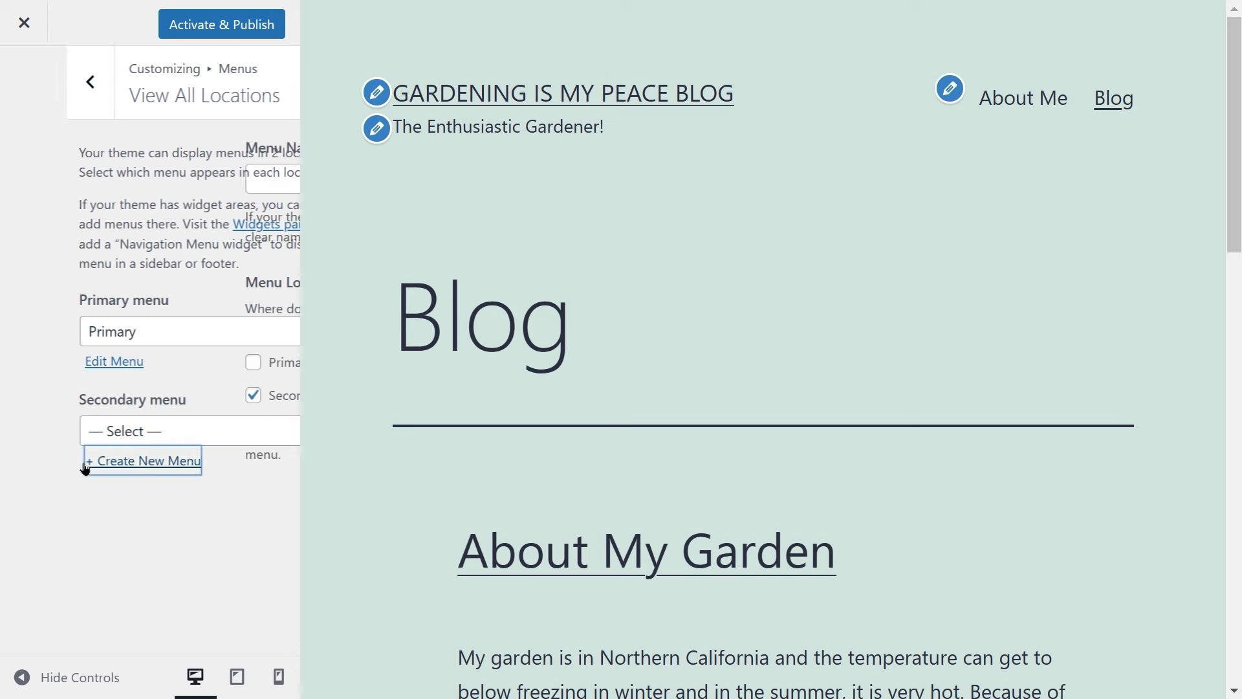
click(113, 188)
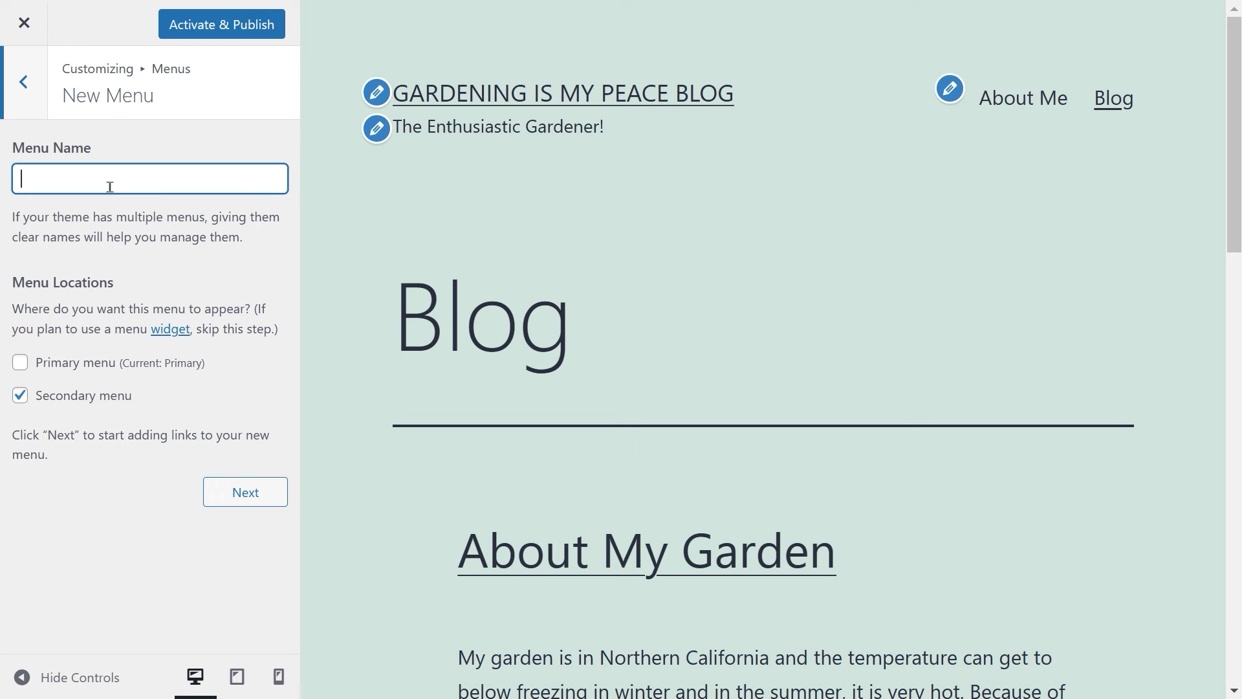
text(Secondary)
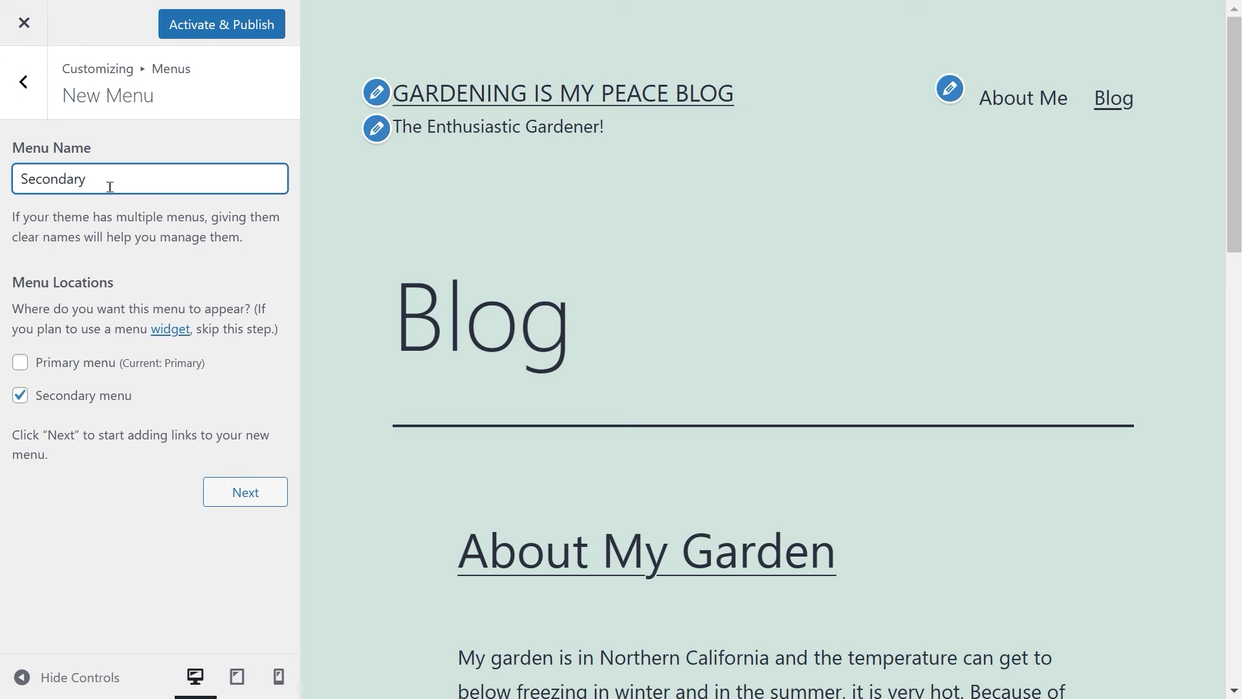
click(231, 493)
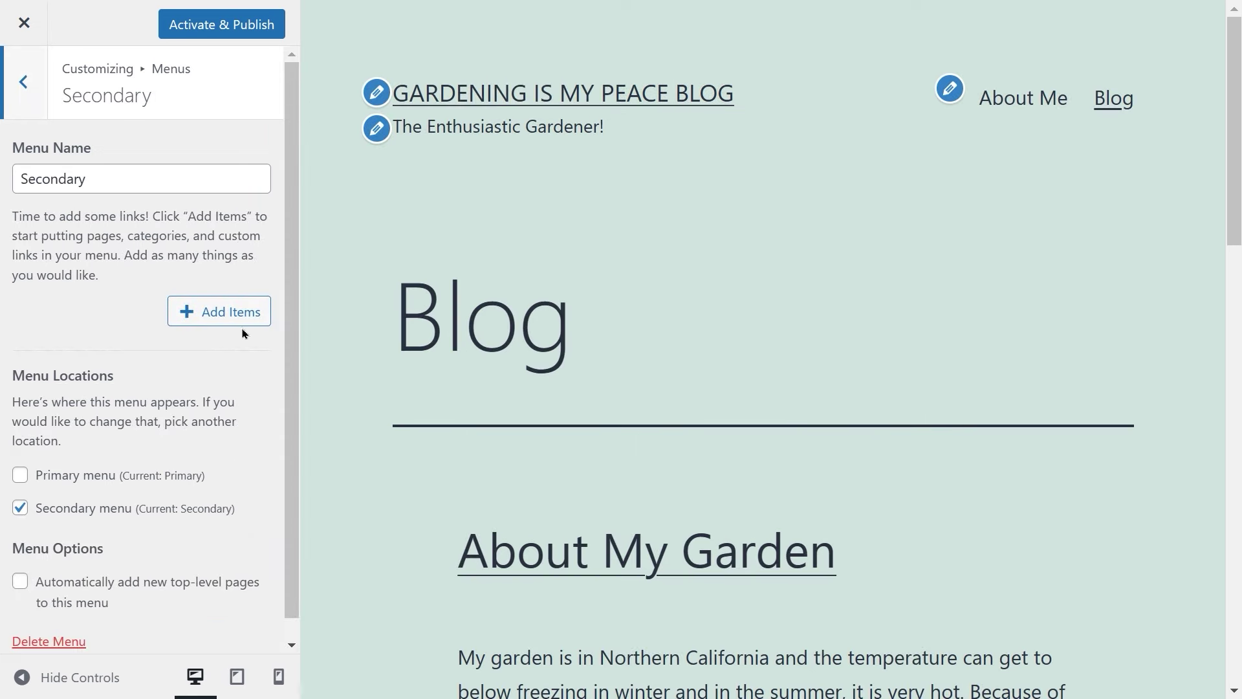
Step: Check the pages and posts available as Secondary menu items, and return to the menus overview without adding any
click(228, 315)
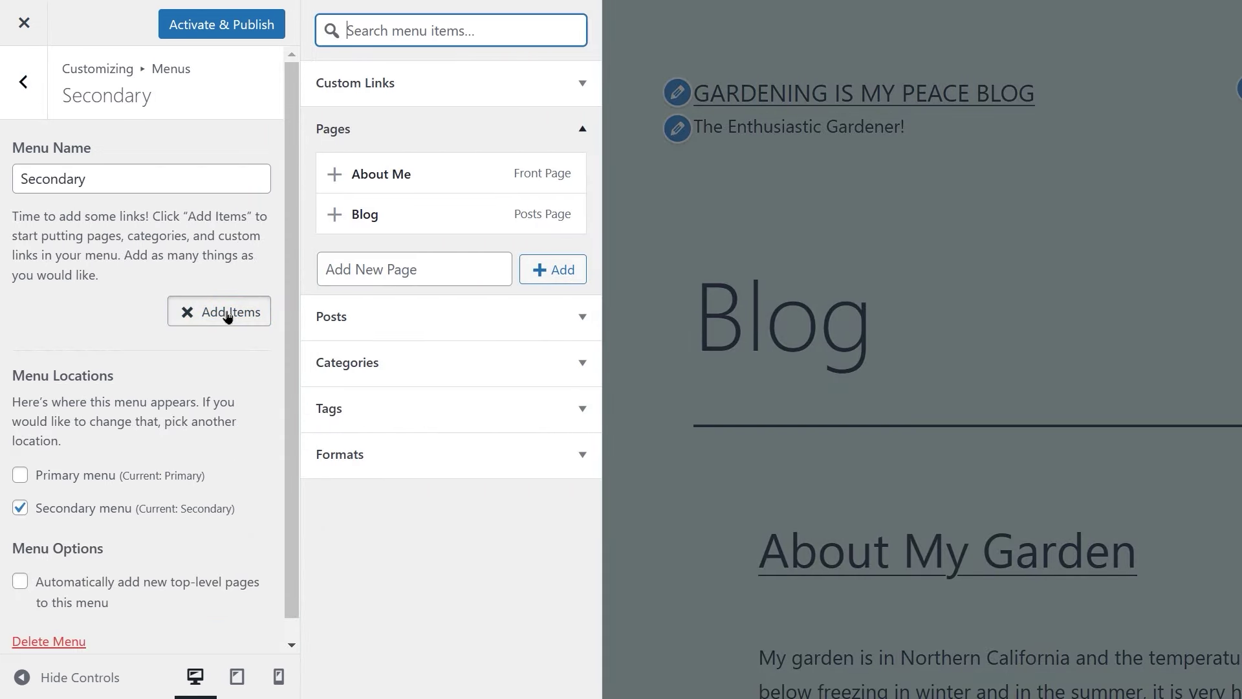
click(331, 317)
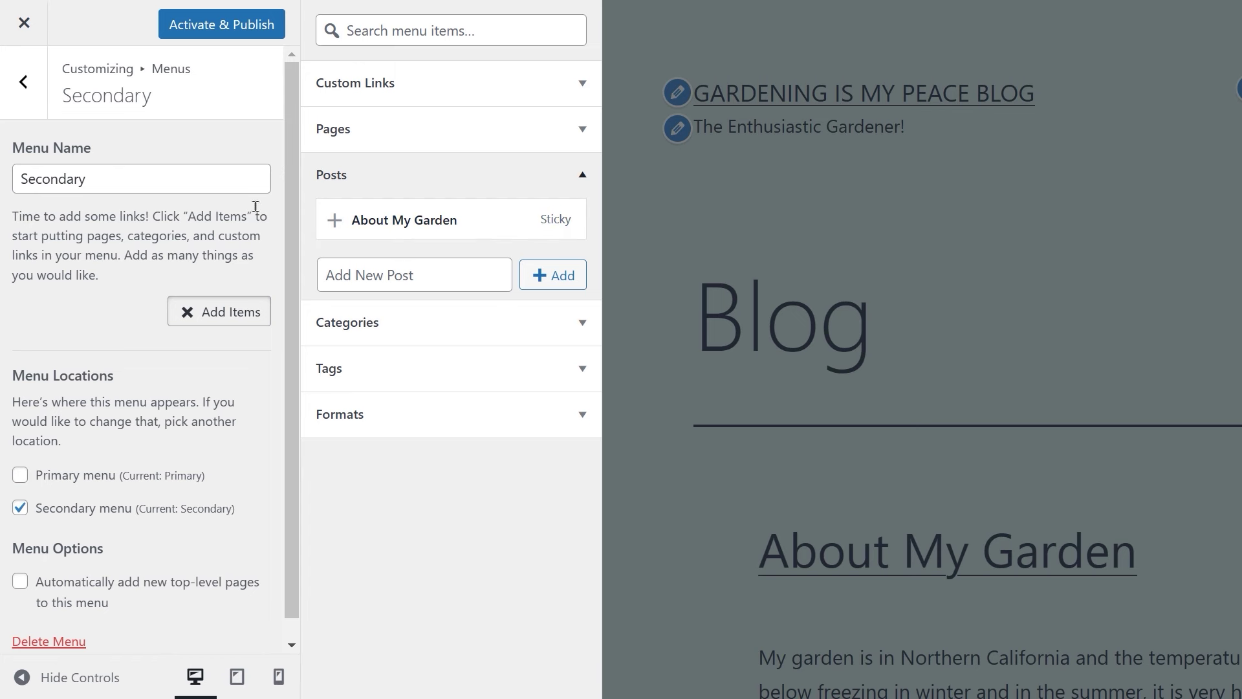
click(27, 81)
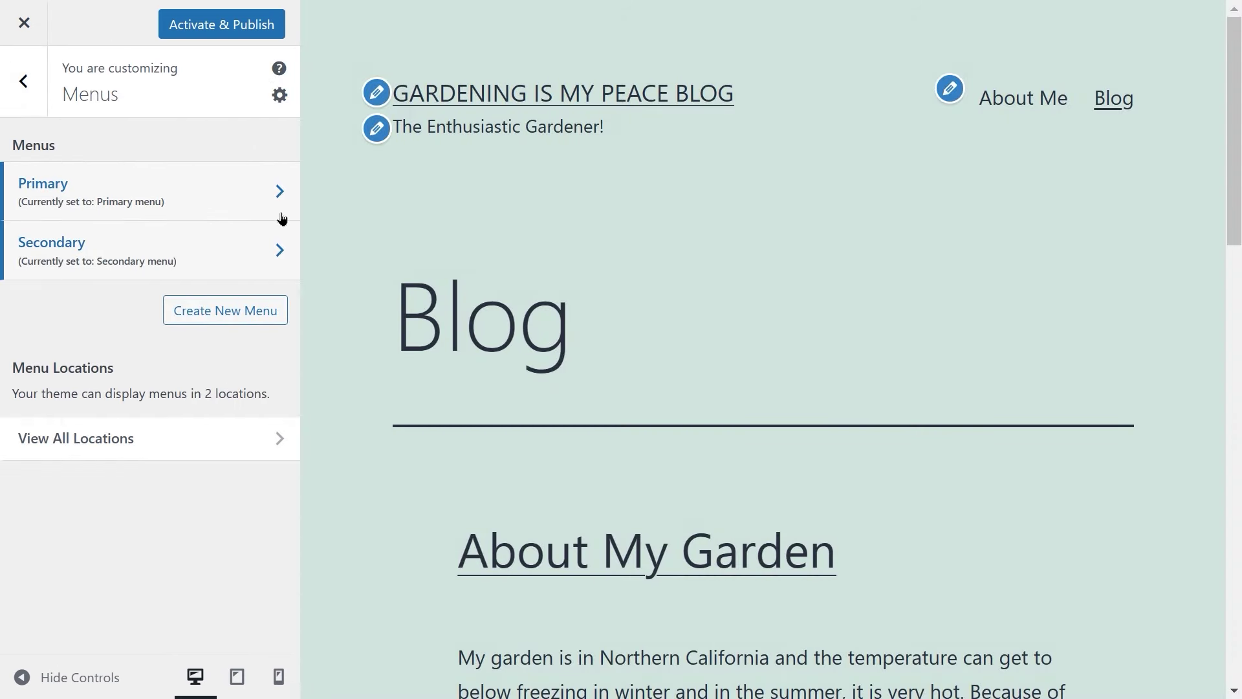
Step: Set the Primary menu to automatically add new top-level pages, and return to the main customization options
click(104, 194)
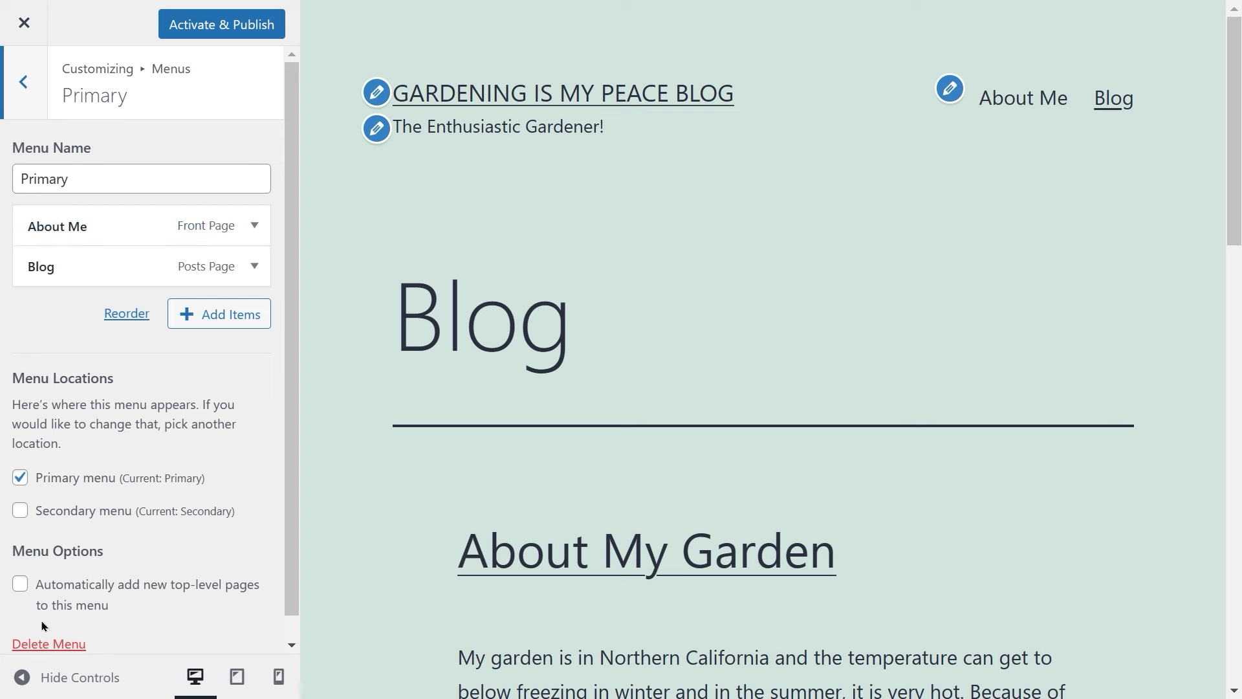
click(21, 585)
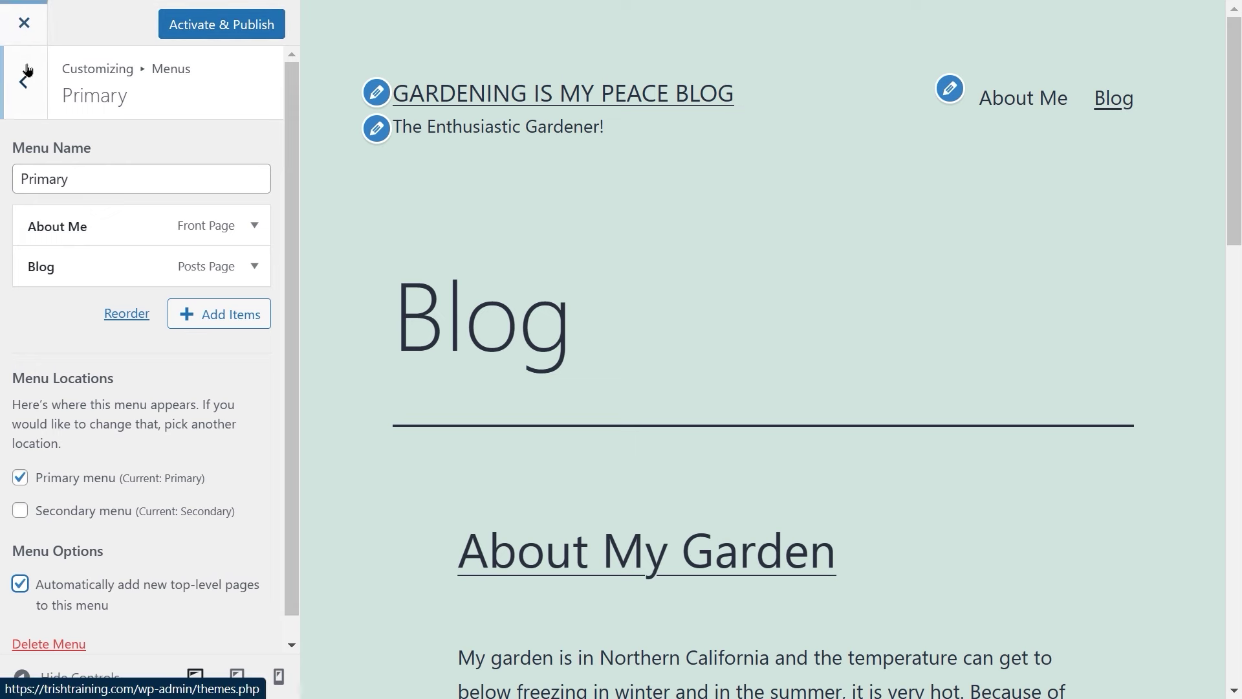
click(27, 86)
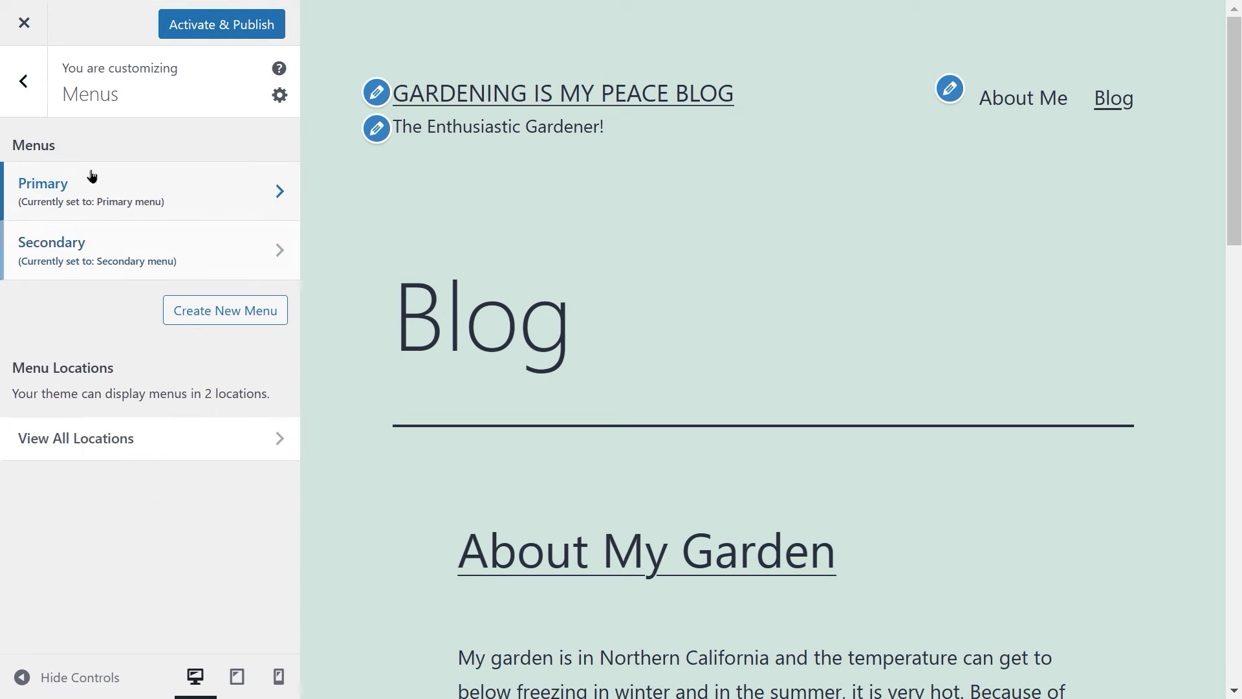
click(29, 85)
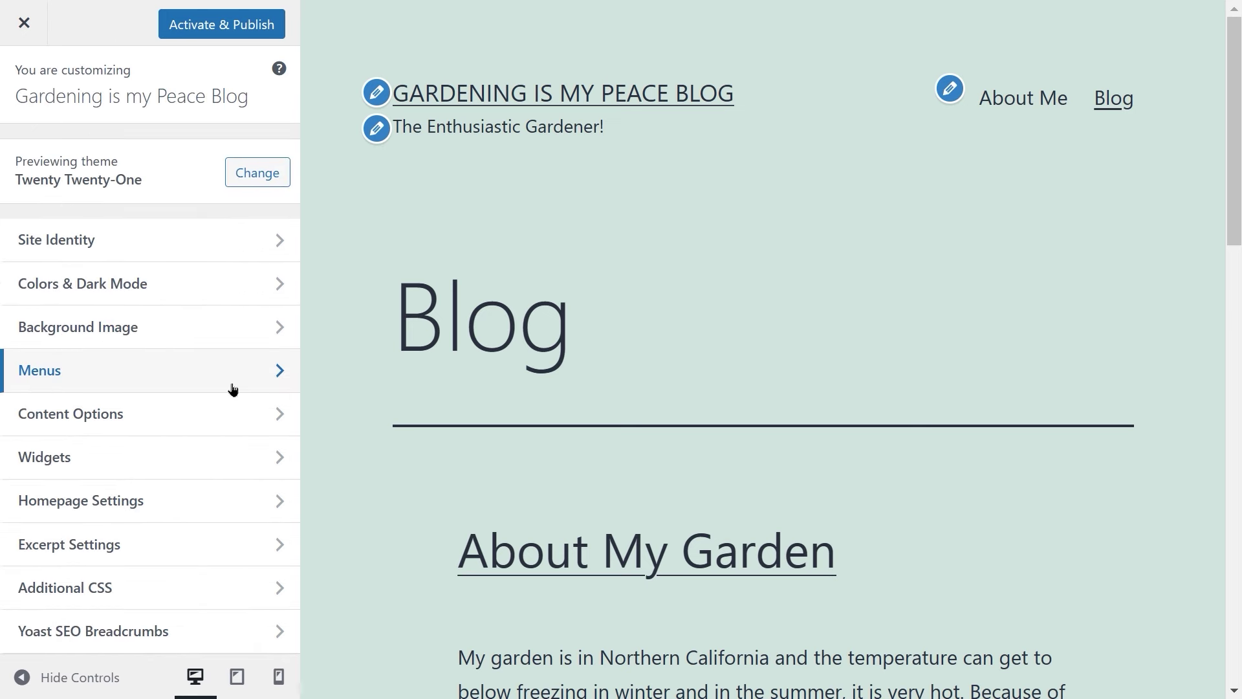
Step: Examine the theme's Colors & Dark Mode settings, including the background color picker, and leave them as they are
click(220, 285)
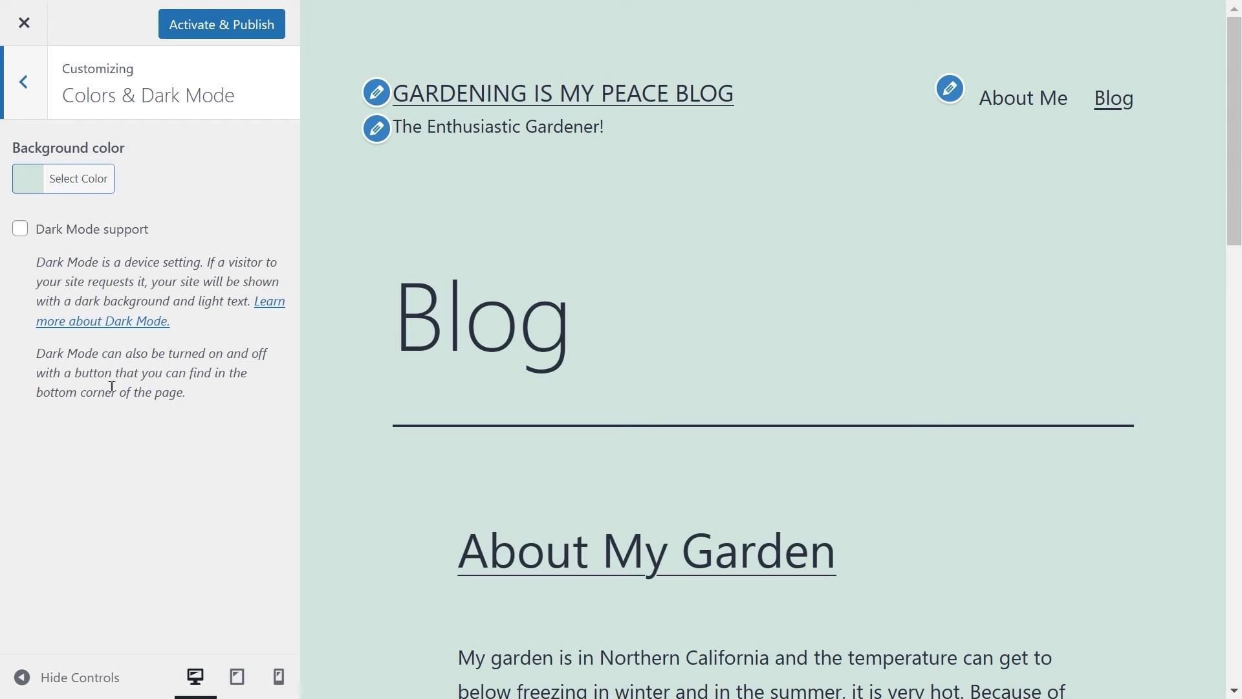
click(90, 186)
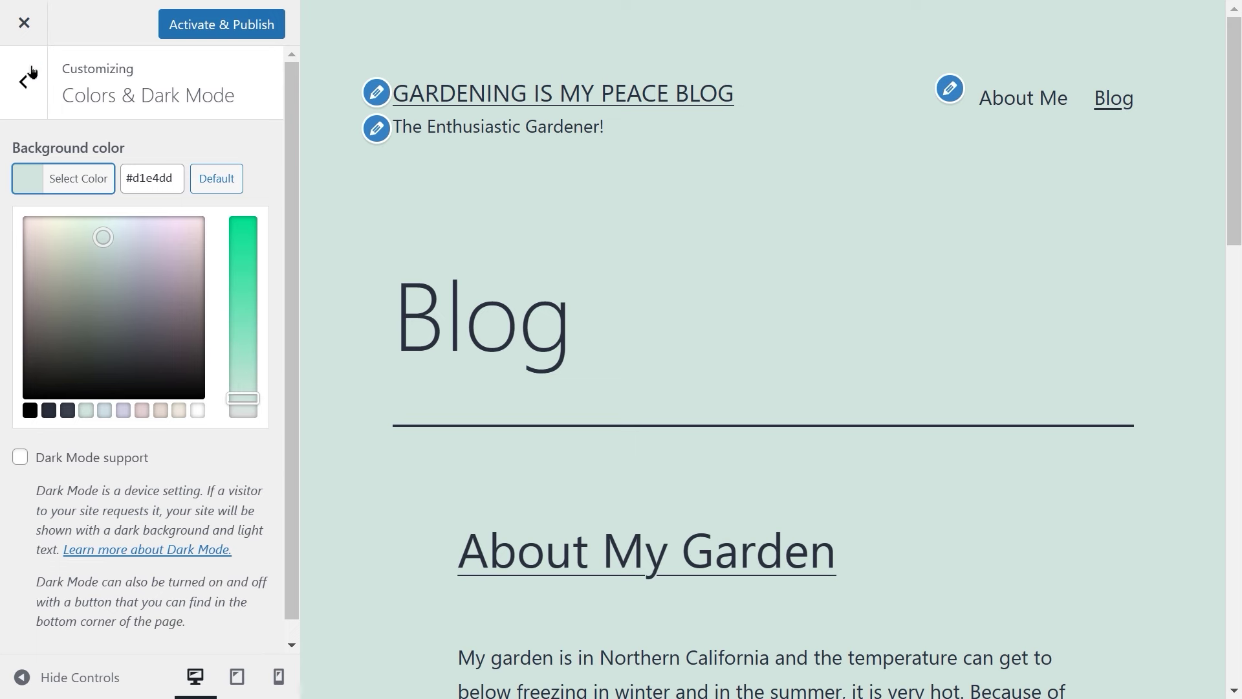
click(25, 89)
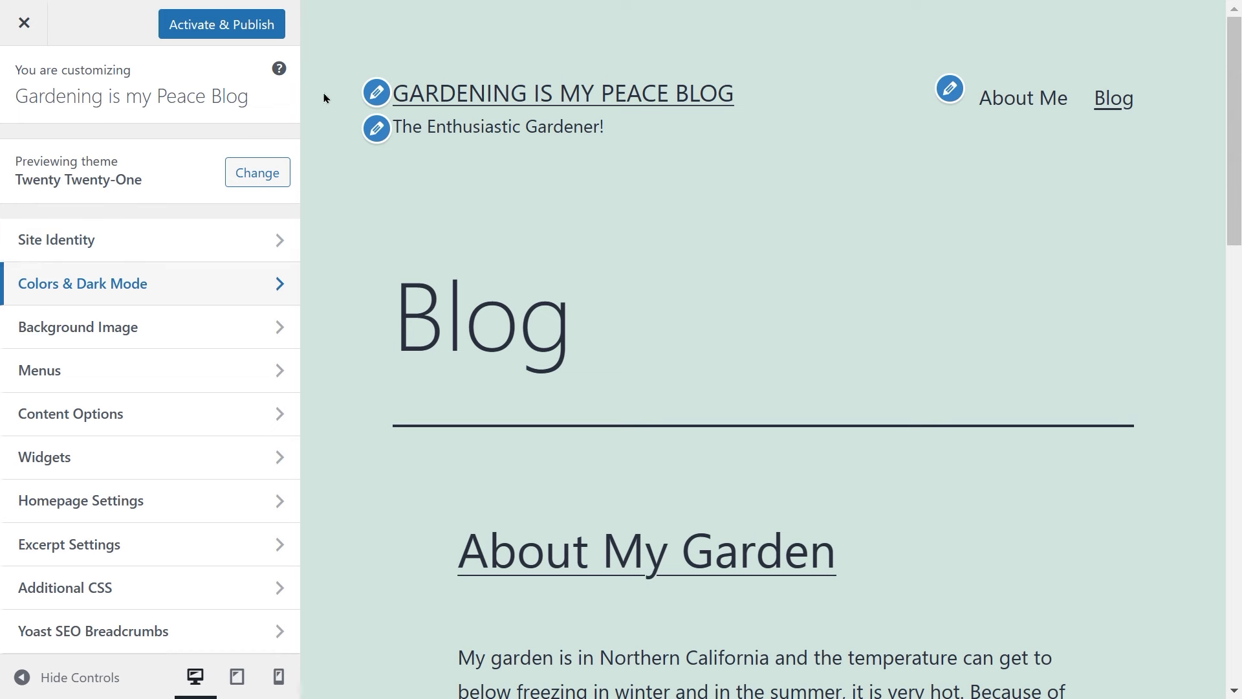
Step: Activate and publish the customized Twenty Twenty-One theme, and close the customizer
click(222, 26)
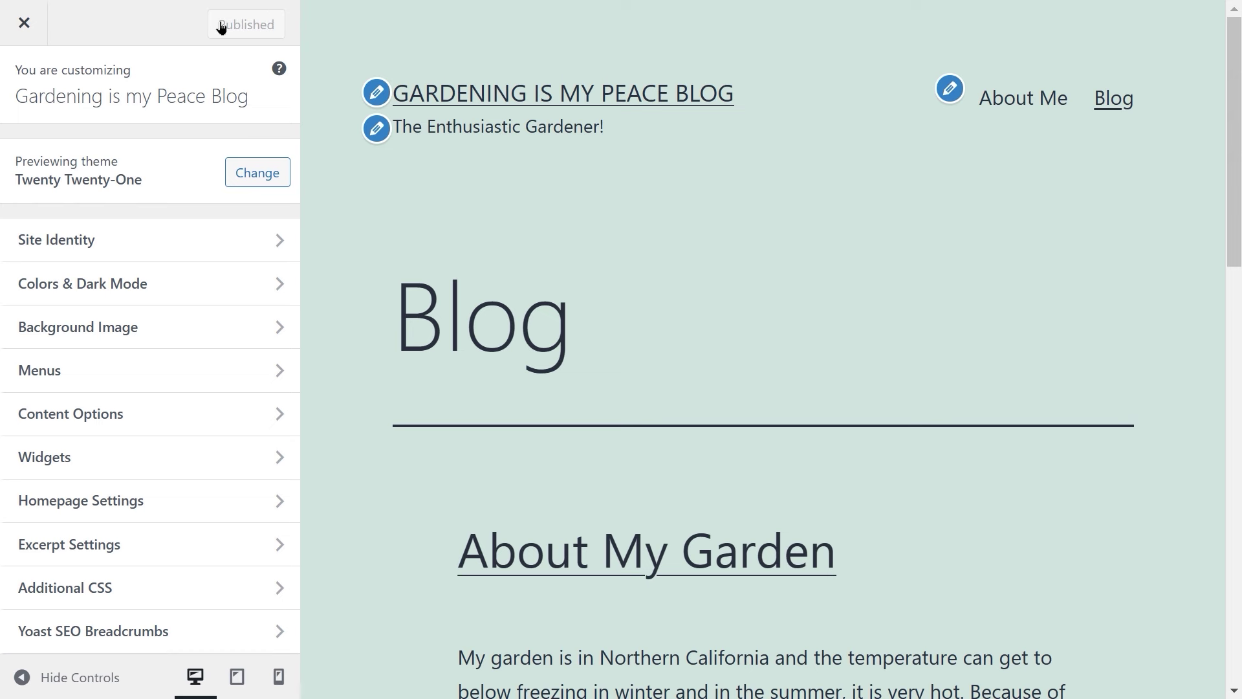
click(25, 24)
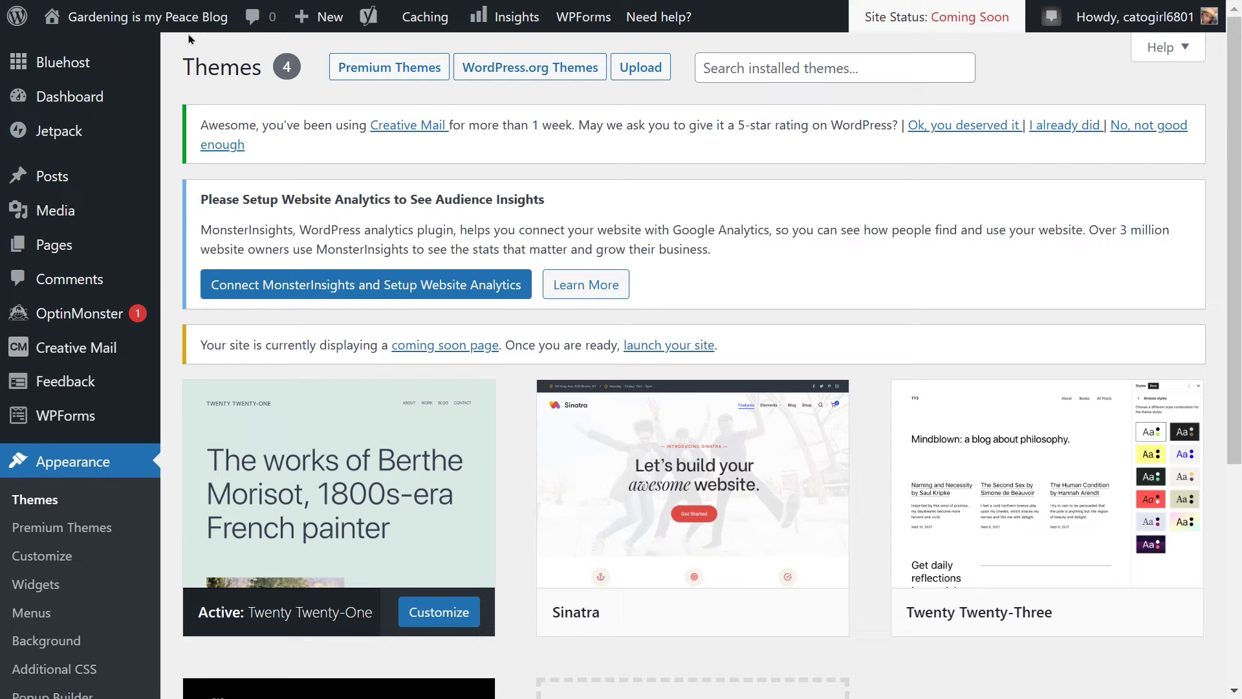
Step: View the Gardening is my Peace Blog front page as visitors see it, and return to the admin dashboard
mouse_move(173, 18)
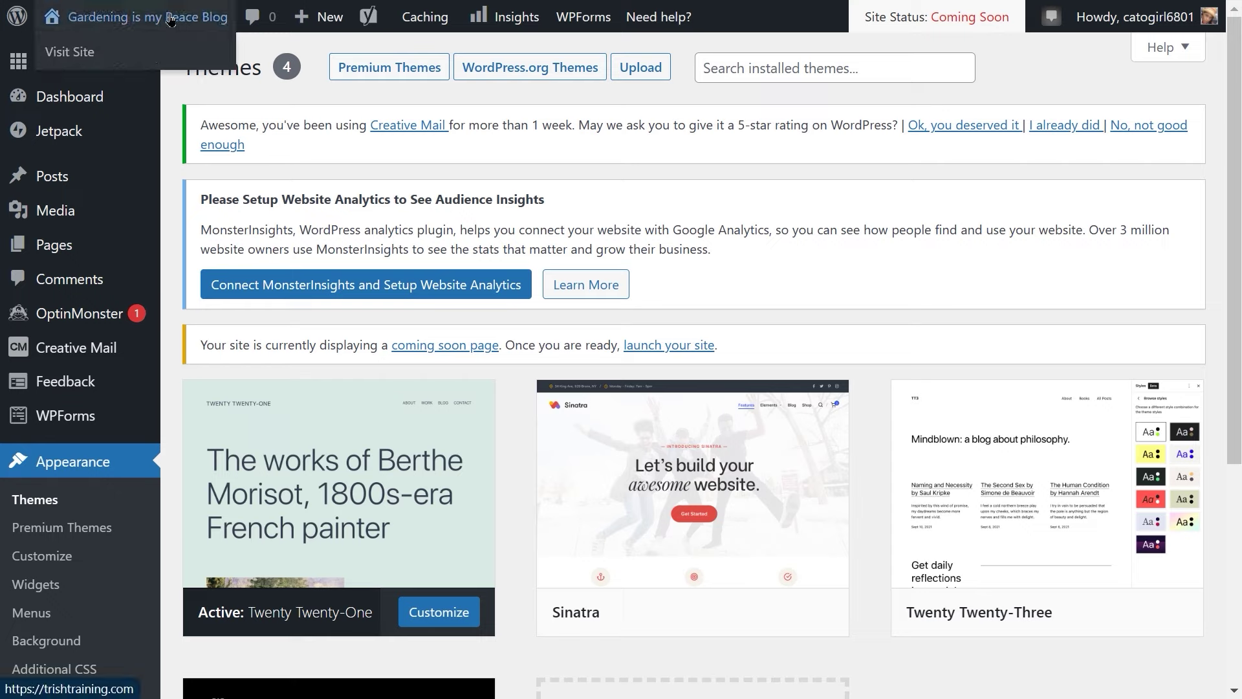
click(174, 18)
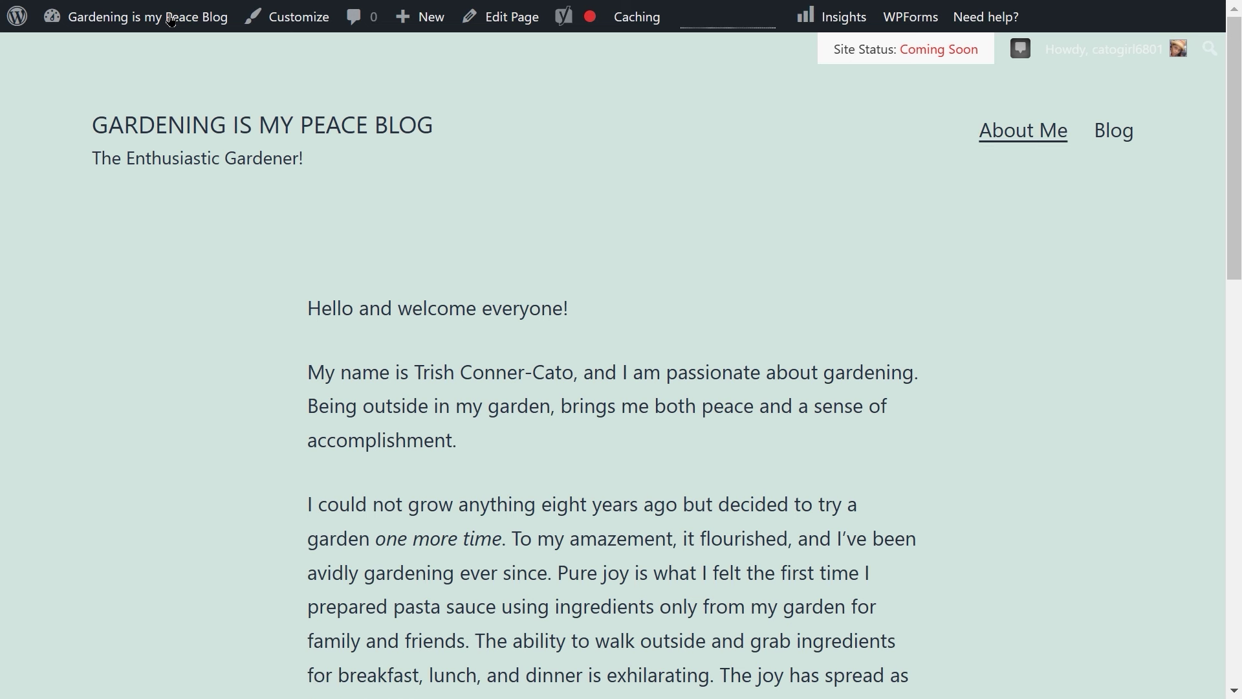
mouse_move(171, 19)
mouse_move(55, 23)
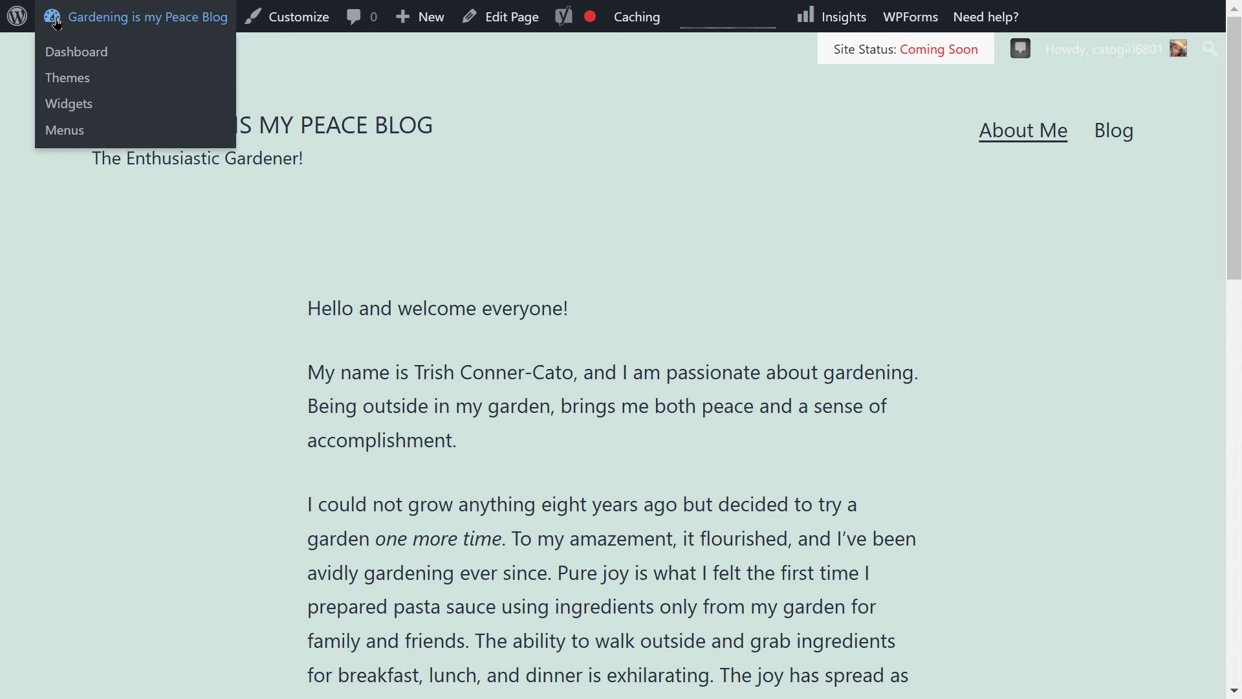
click(55, 22)
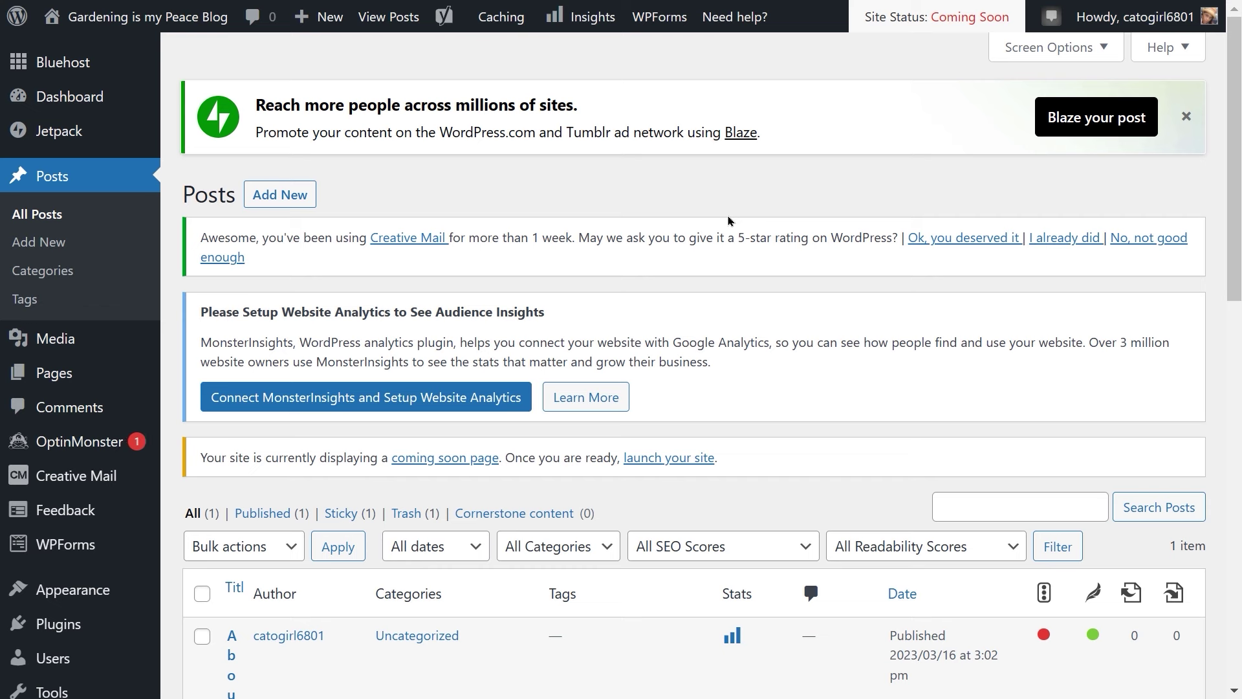
Step: Create a new post titled "What Grows in My Garden"
click(56, 253)
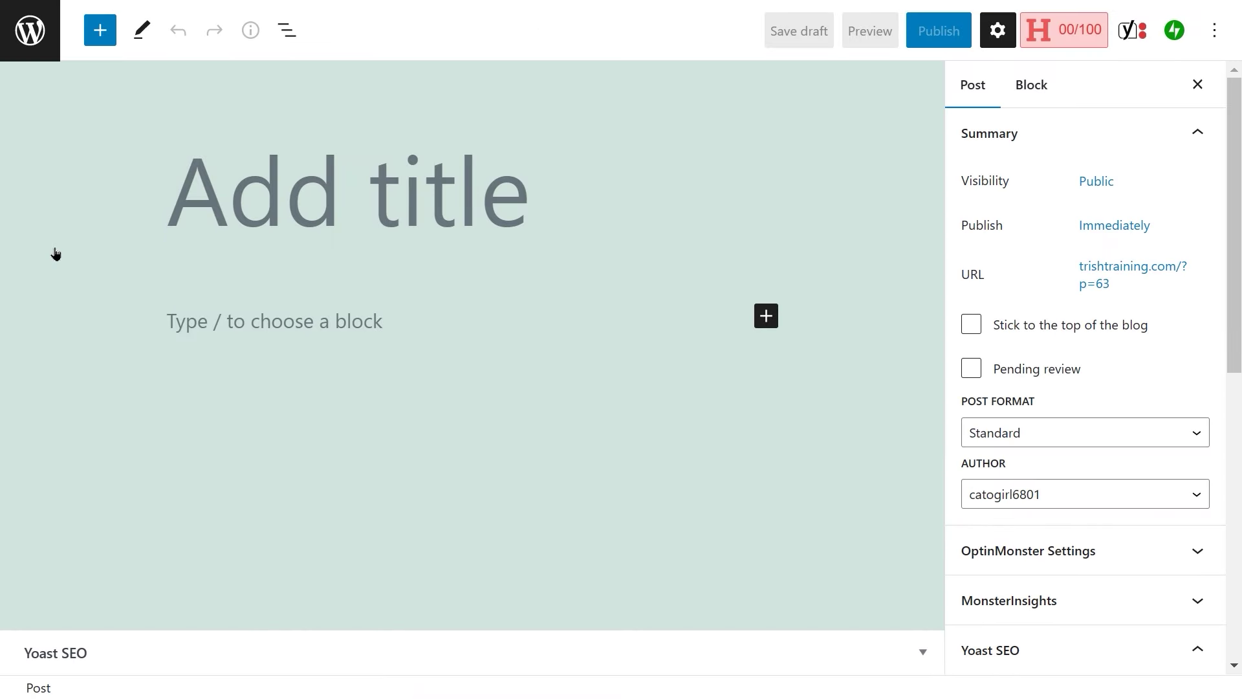
click(190, 176)
text(What Grows)
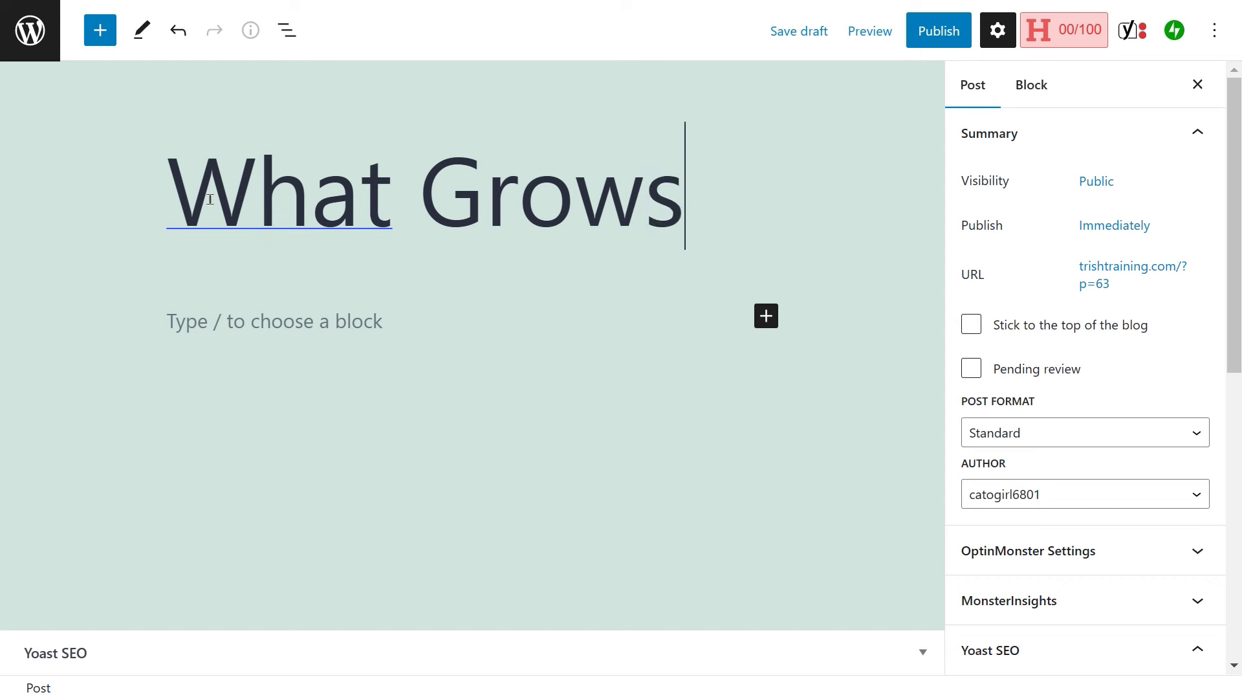
text( in My Gar)
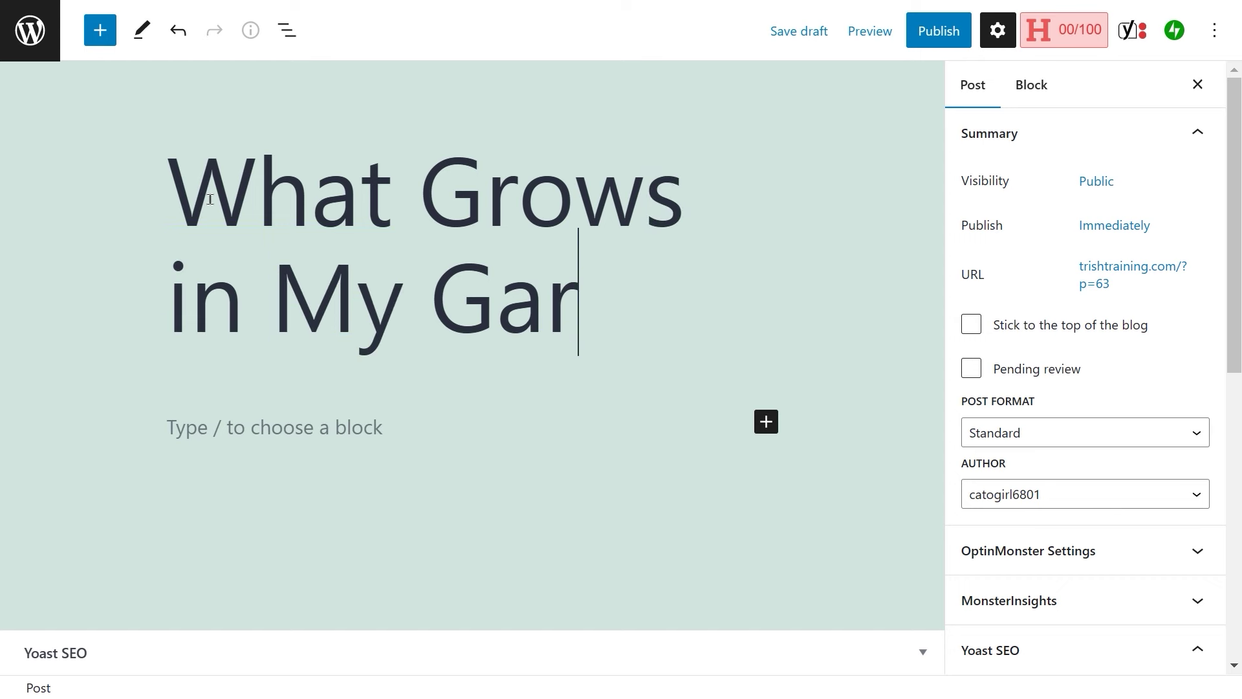
text(den)
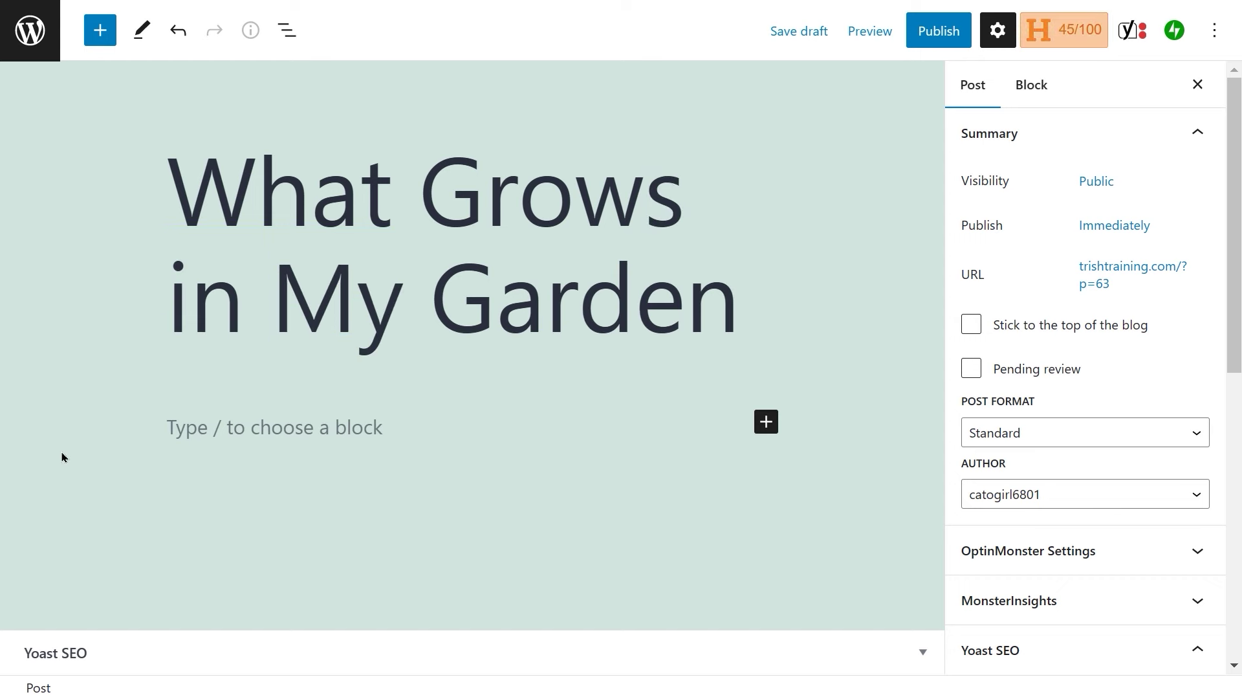
Step: Add an H3 heading "Vegetables" followed by a paragraph about growing peppers, sauce and cherry tomatoes, sweet peppers and zucchini
click(153, 438)
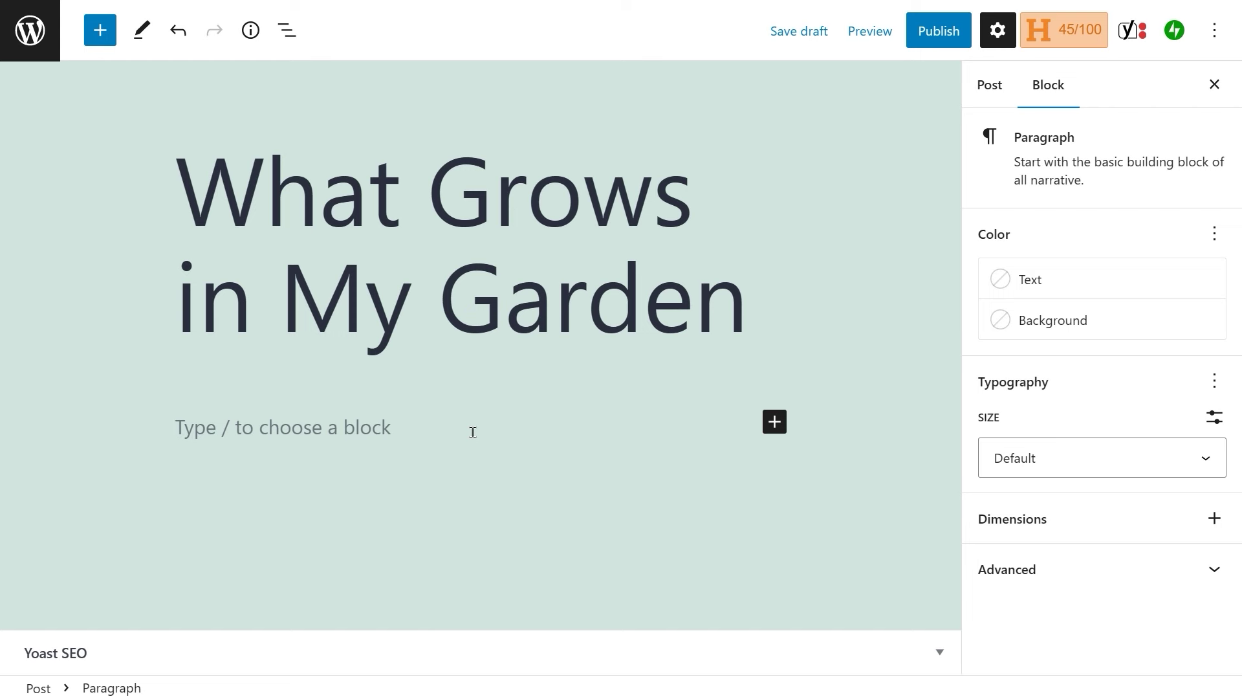
click(774, 422)
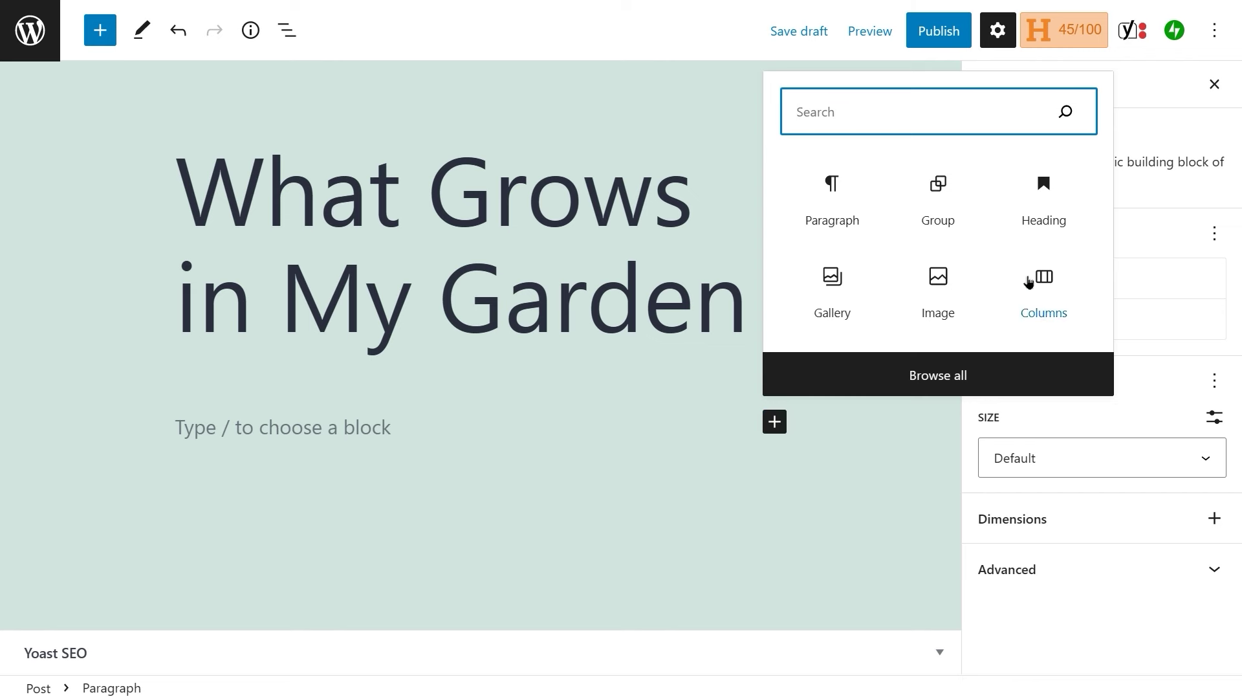
click(1045, 204)
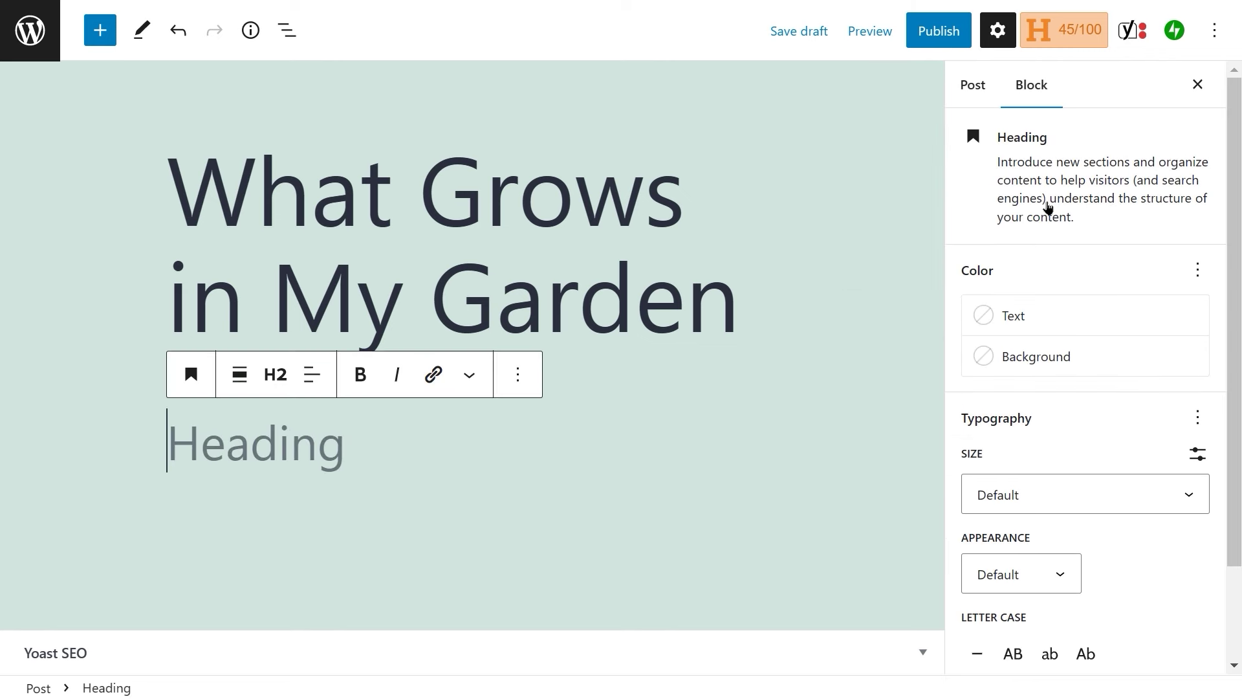
click(274, 382)
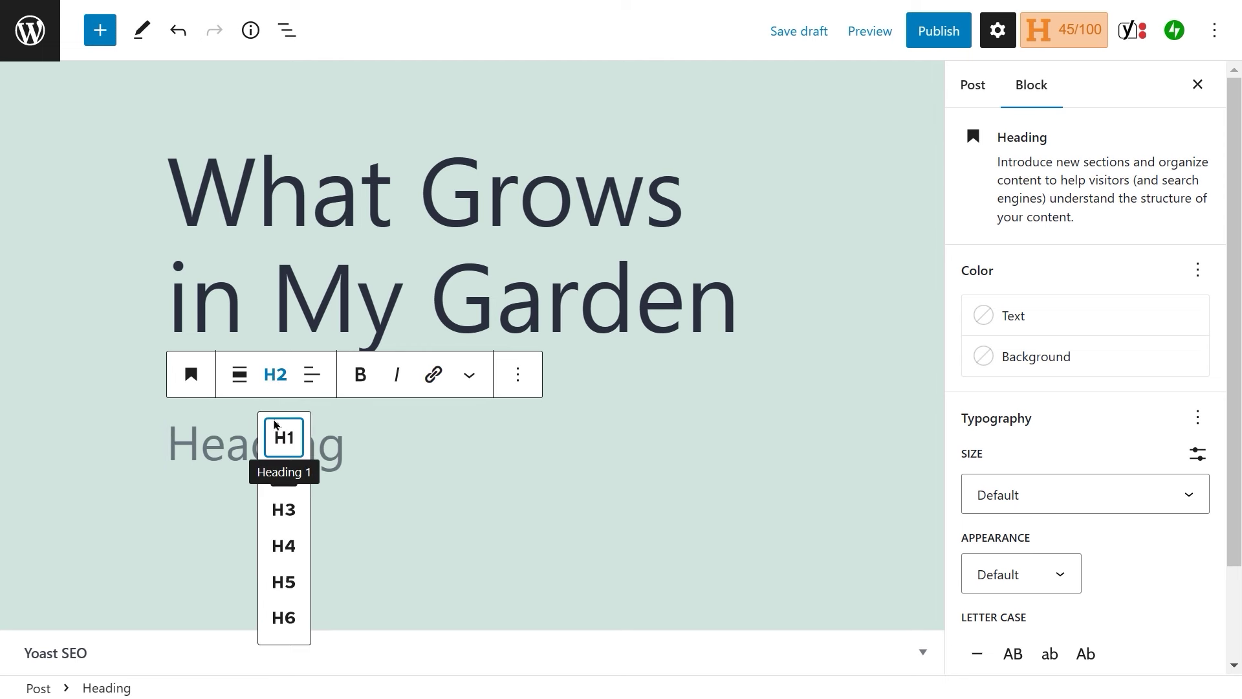
click(284, 510)
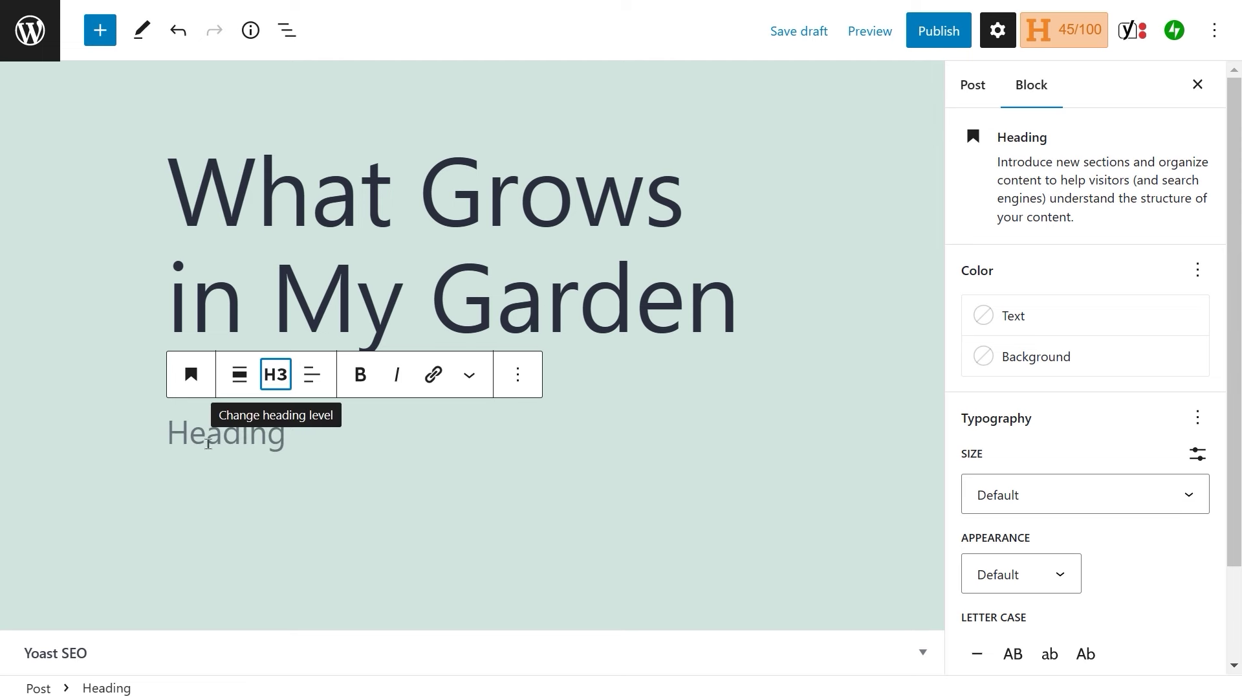
click(183, 432)
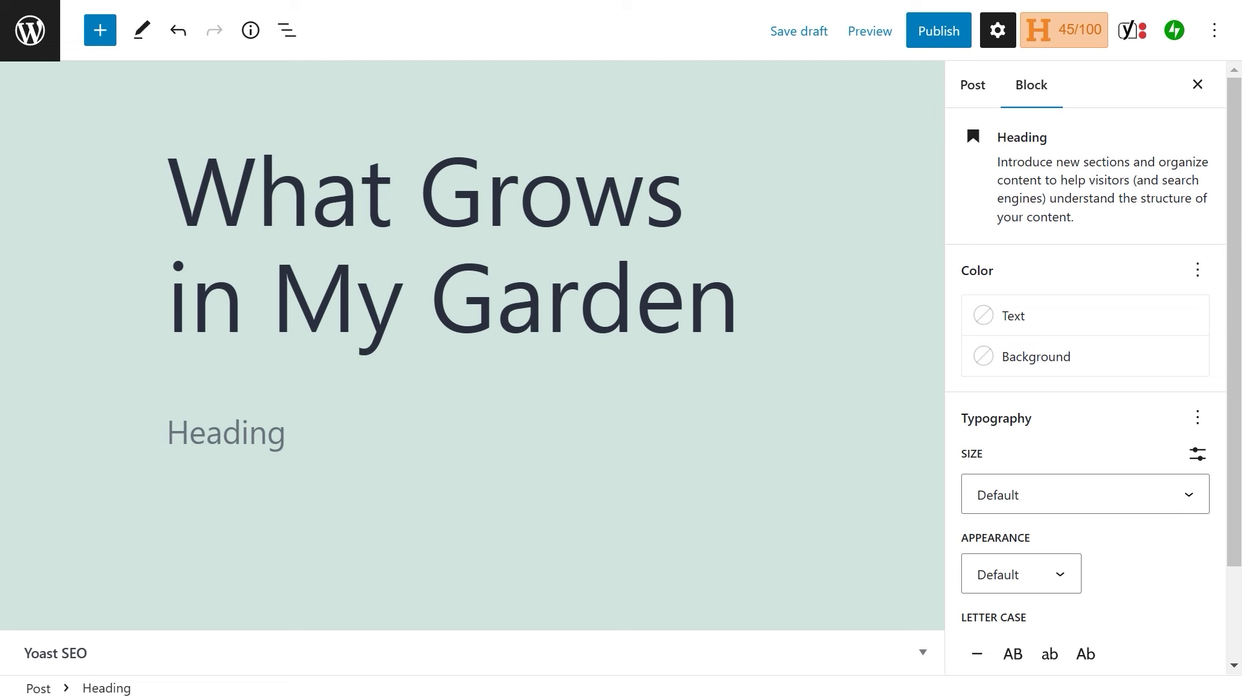
text(Vegetables)
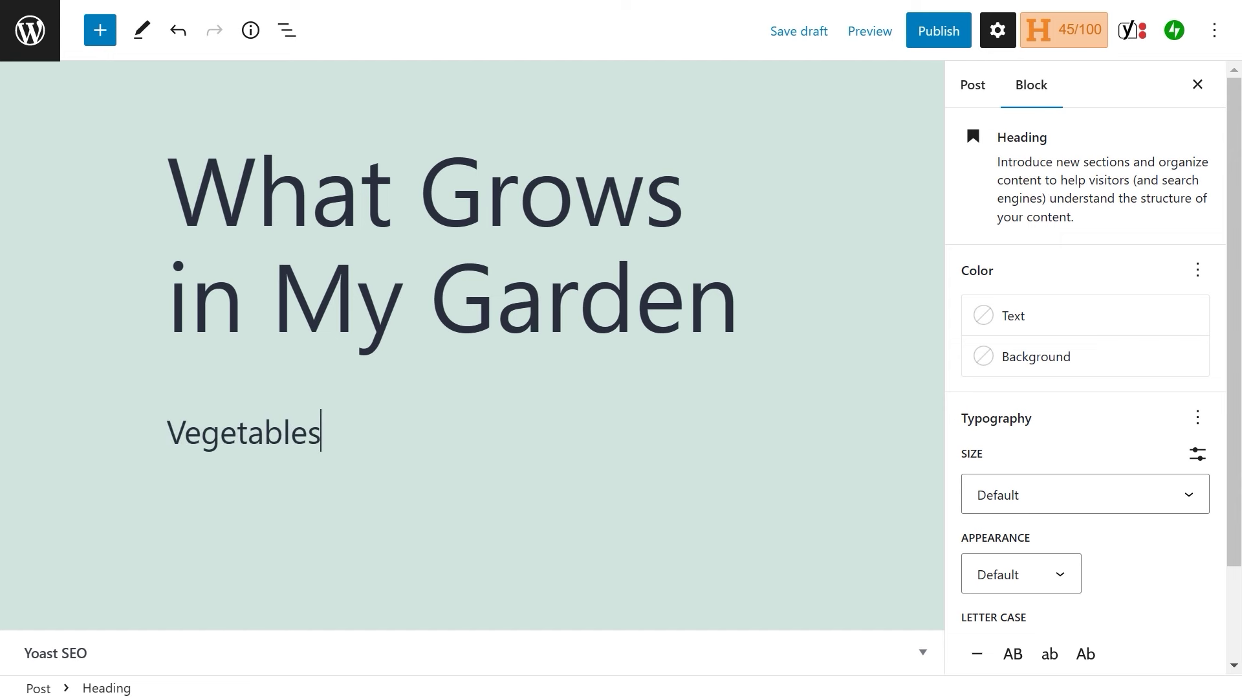
key(Return)
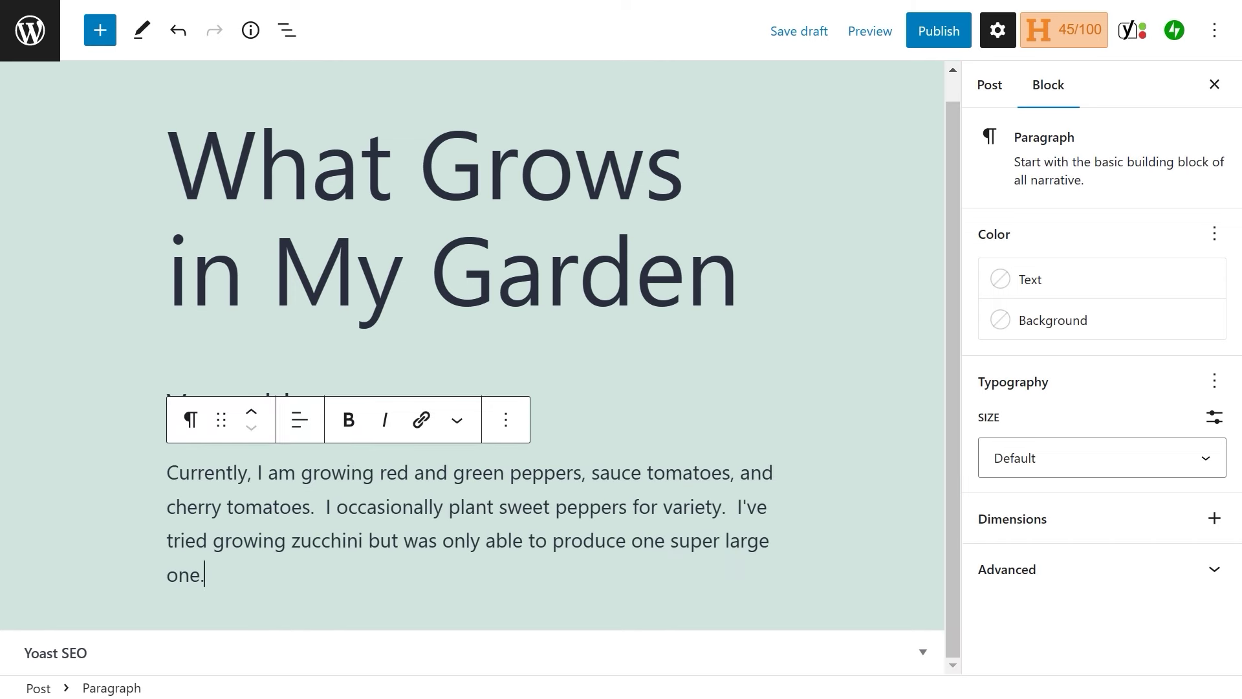
Step: Add an H3 heading "Herbs" below the vegetables text, followed by a paragraph on basil, cilantro, mint, oregano, rosemary, thyme and winter use
key(Return)
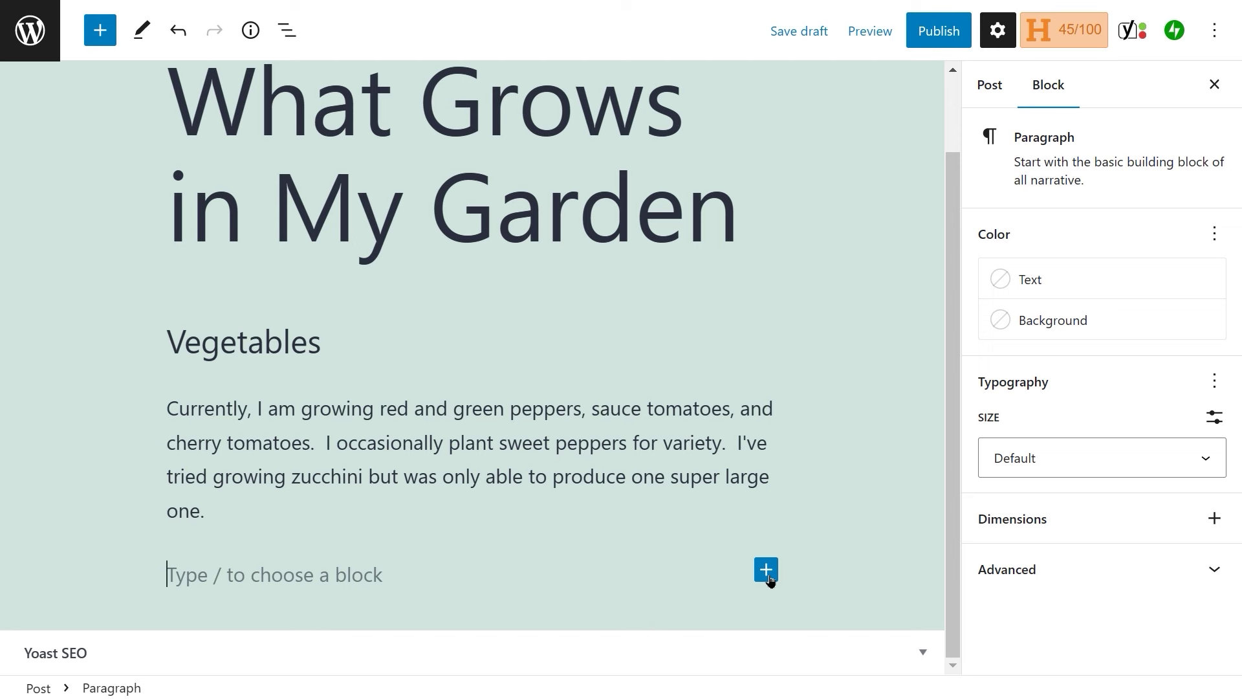
click(768, 577)
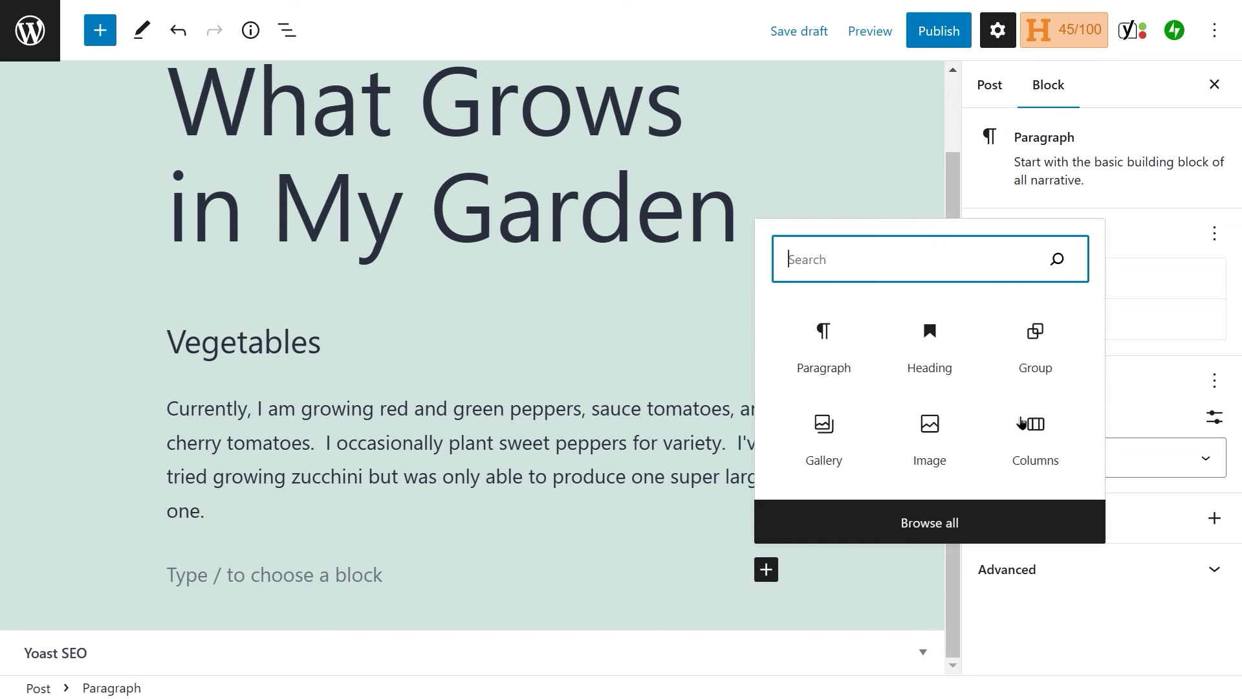
click(932, 351)
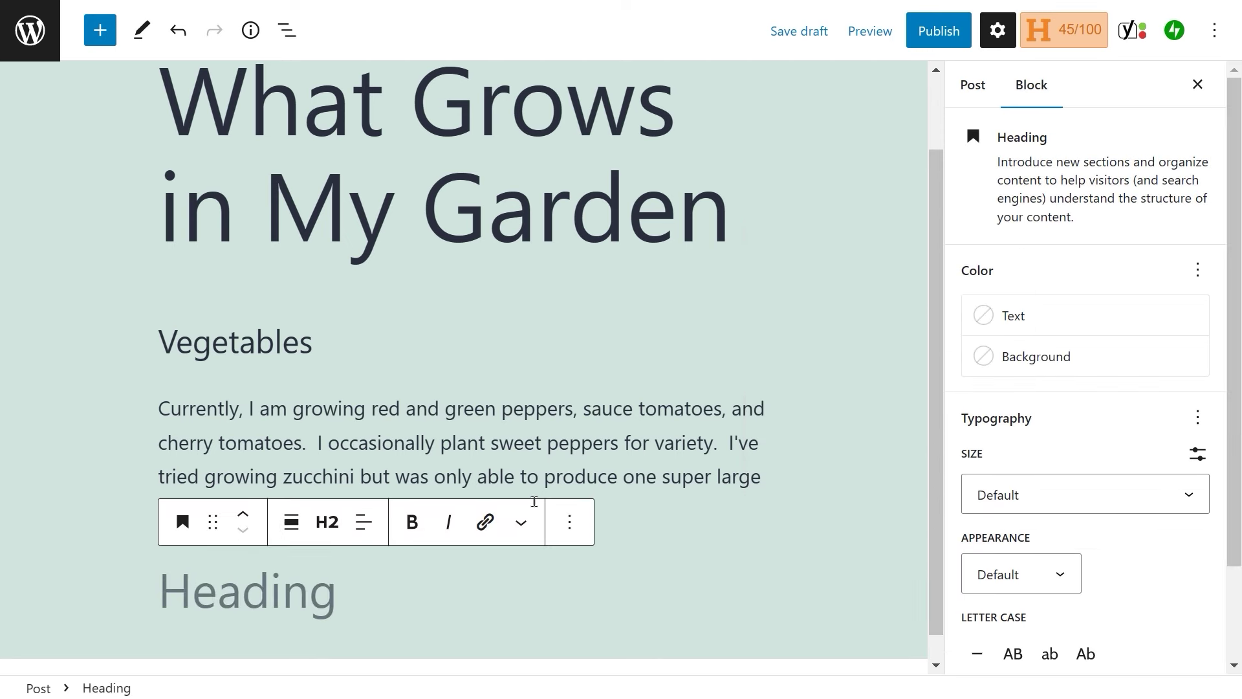
click(321, 528)
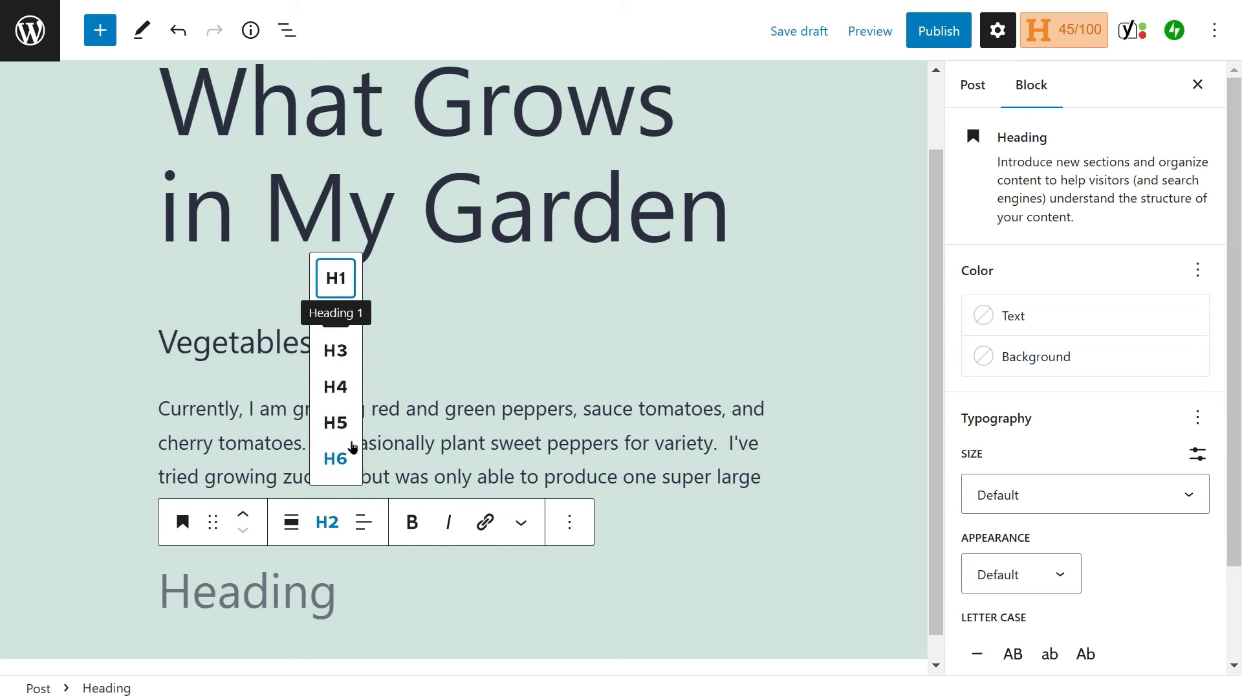
click(335, 350)
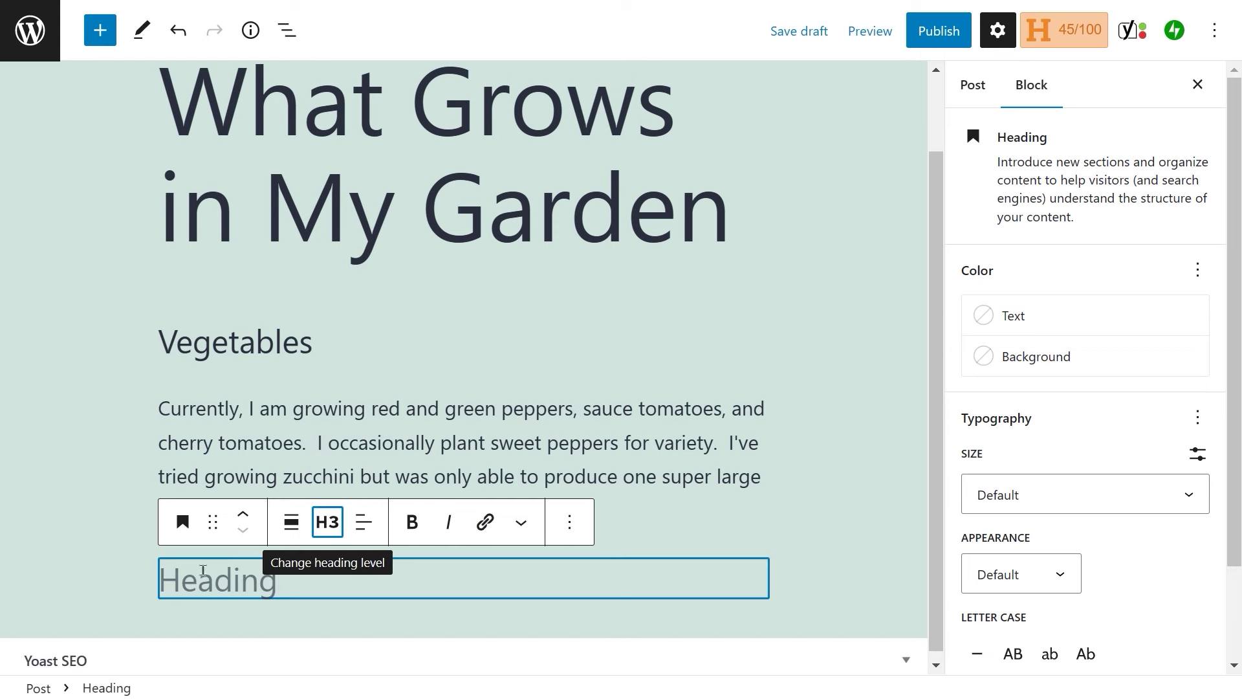
click(166, 579)
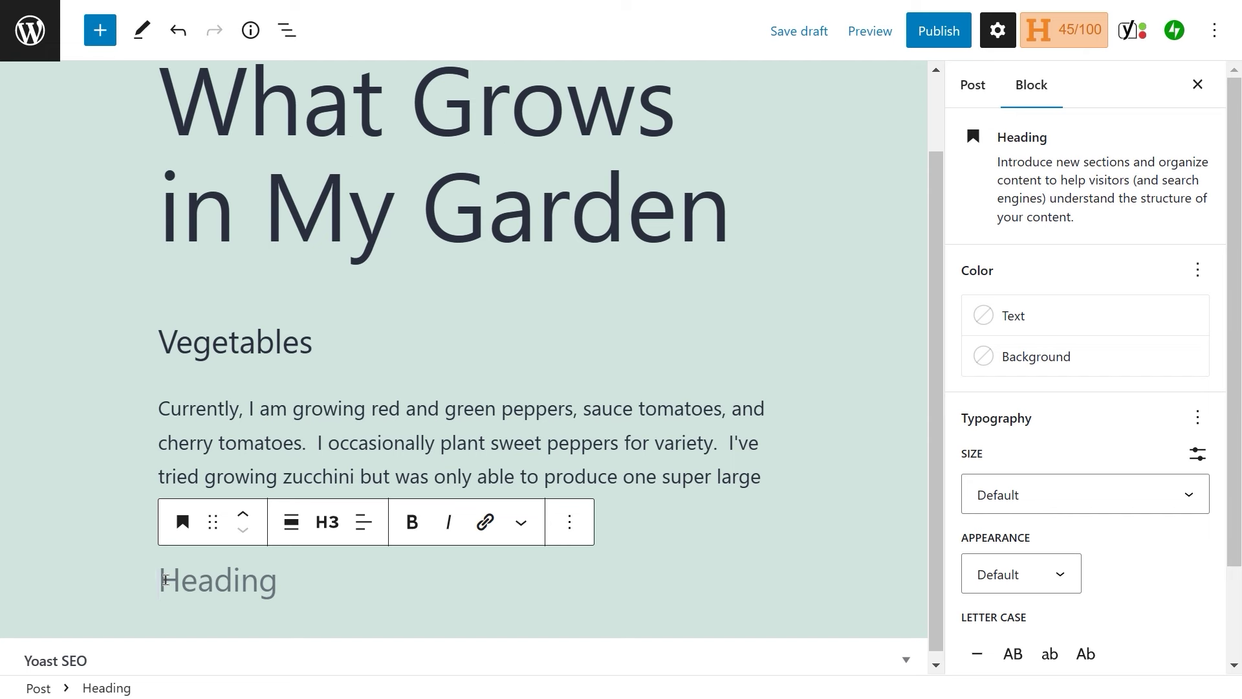
text(Herbs)
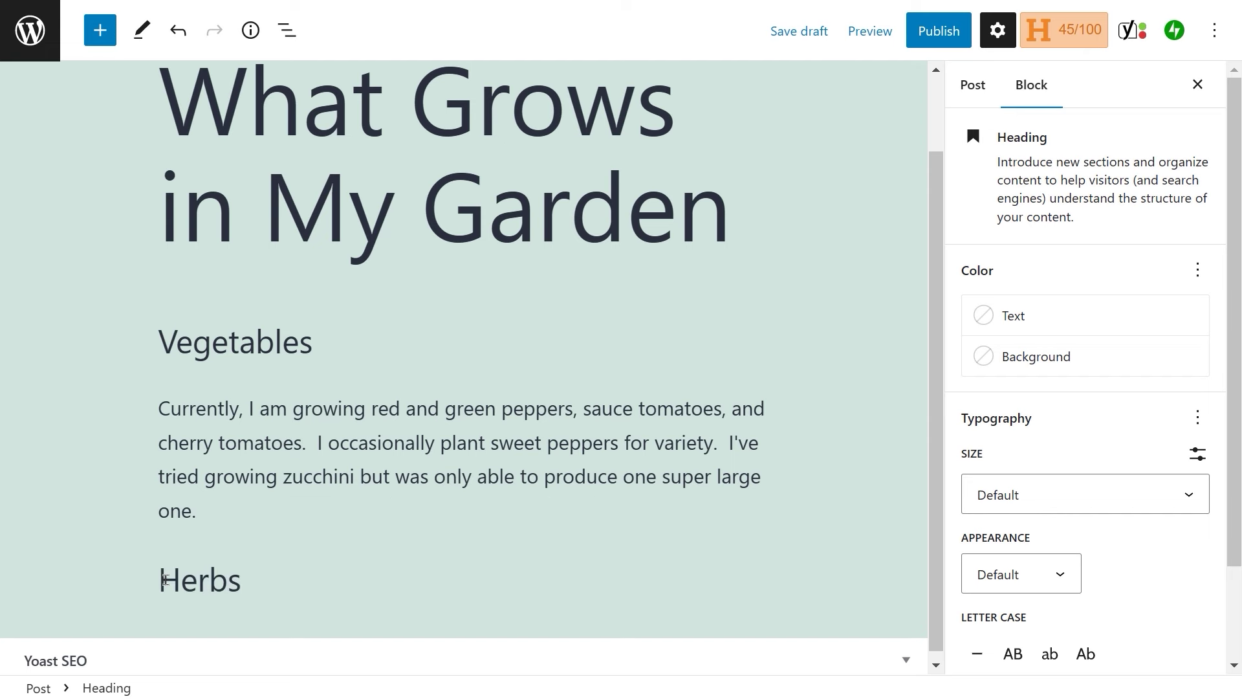
key(Return)
text(My garden overflows with basil, cilantro, mint, oregano, rosemary, and thyme.  I can freeze most of these herbs for use during the winter months.  The basil is pretty sturdy and can survive freezing temperatures when covered.)
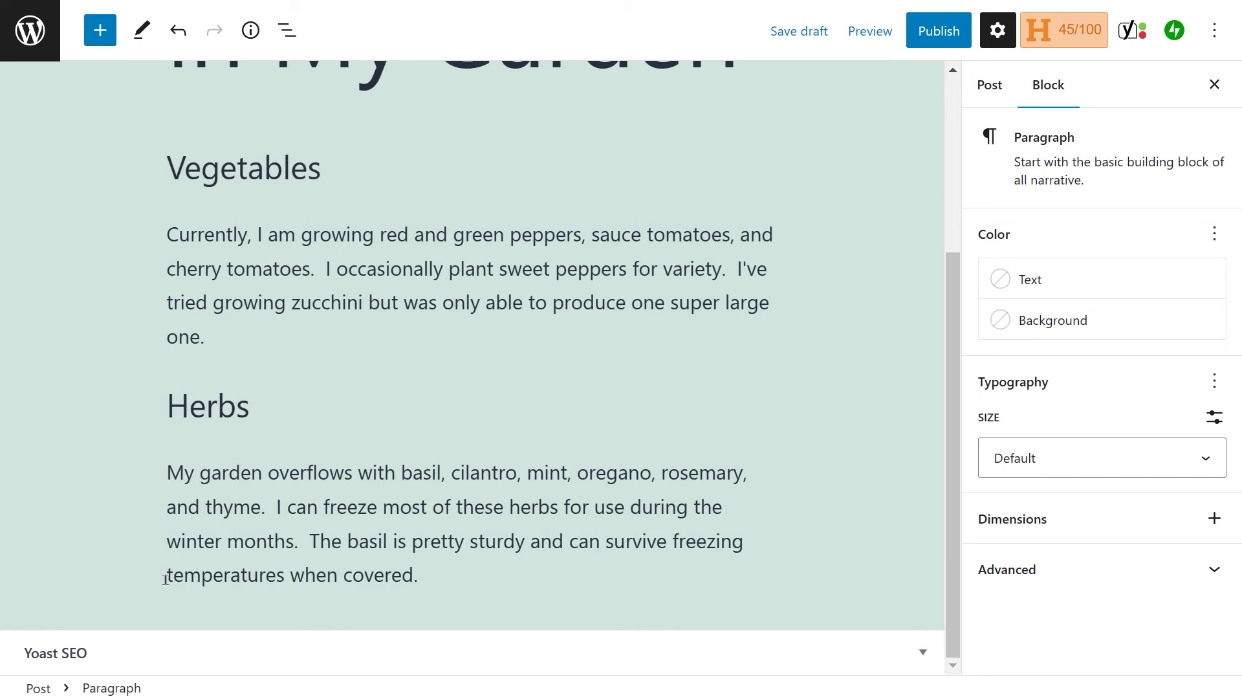
Step: Add an H3 heading "Fruit" below the herbs text, followed by a paragraph about strawberries and plans for watermelon and kiwi
key(Return)
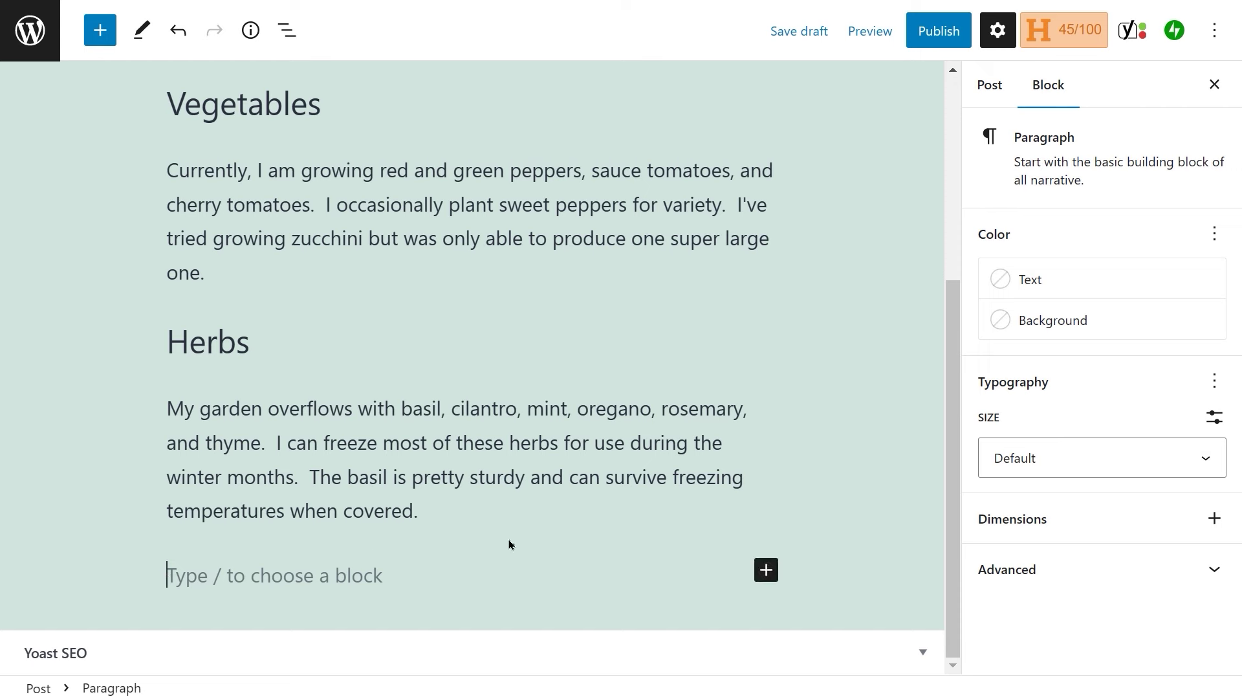
click(766, 569)
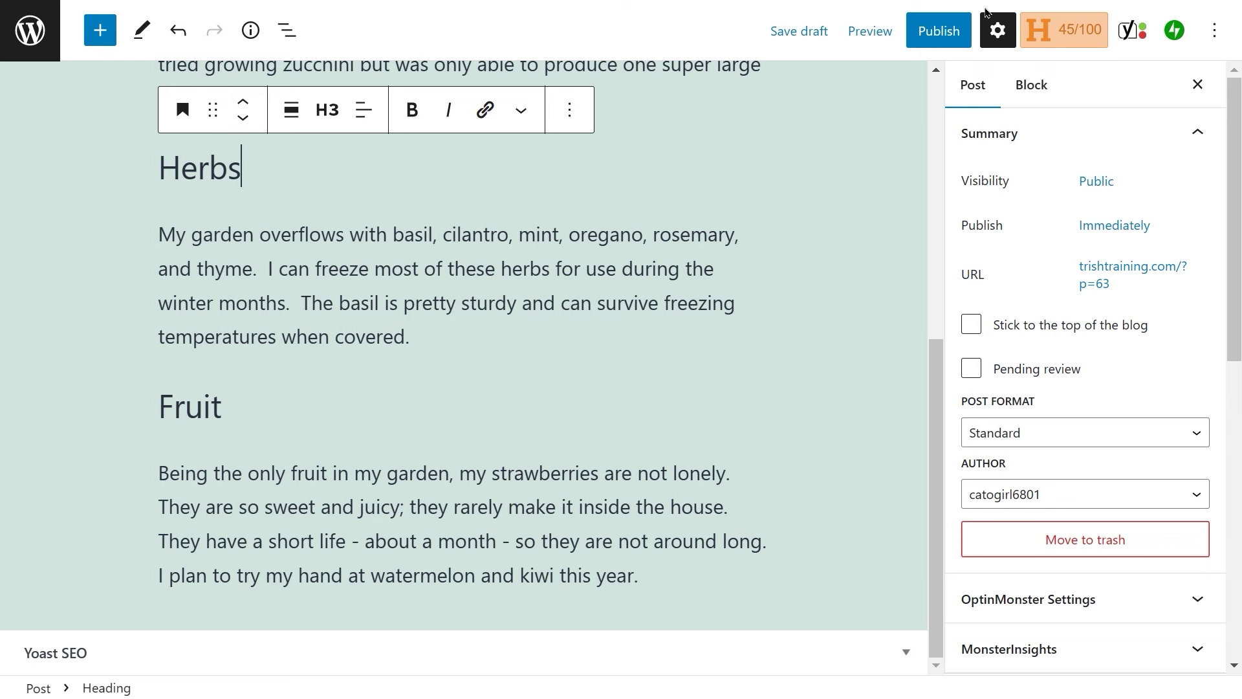
Step: Publish the "What Grows in My Garden" post immediately with public visibility, and dismiss the post-publish details
click(944, 34)
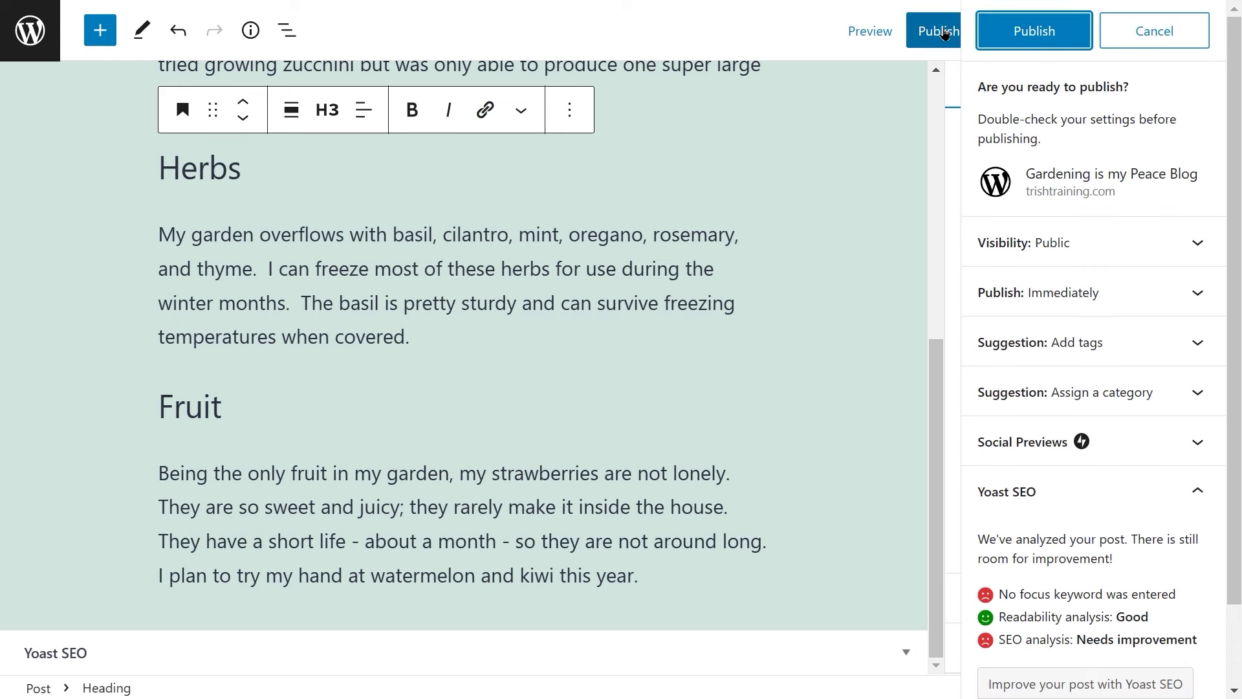
click(1041, 32)
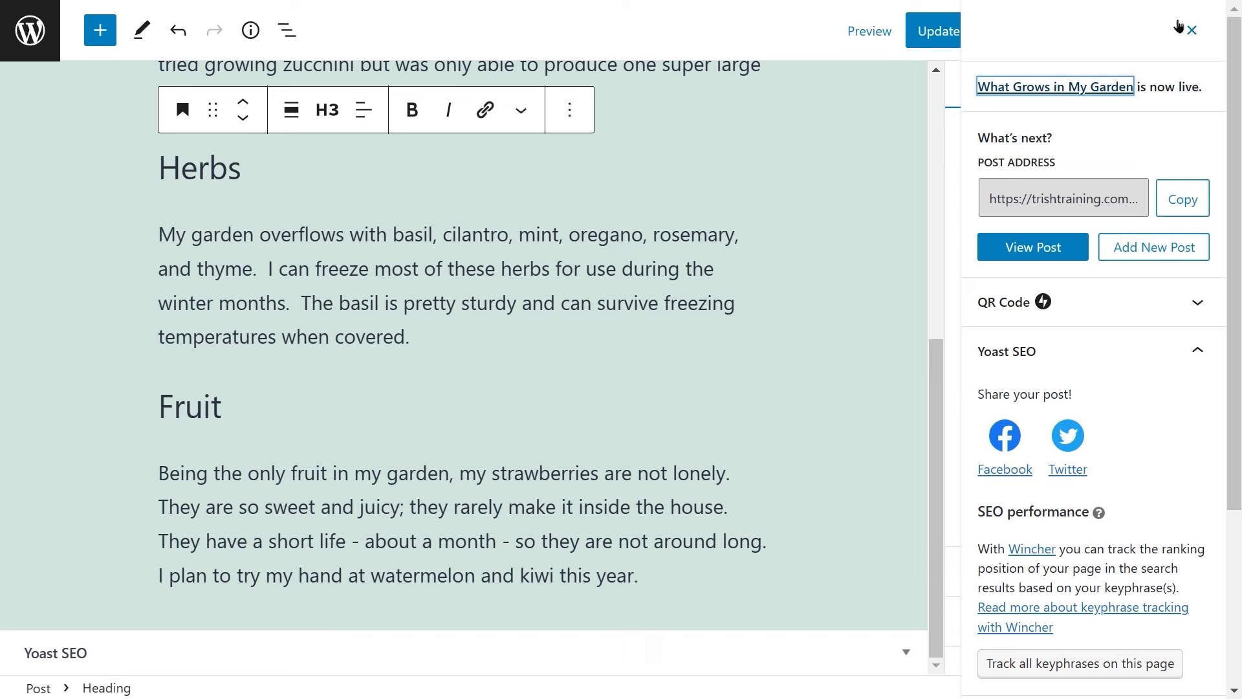
click(1192, 37)
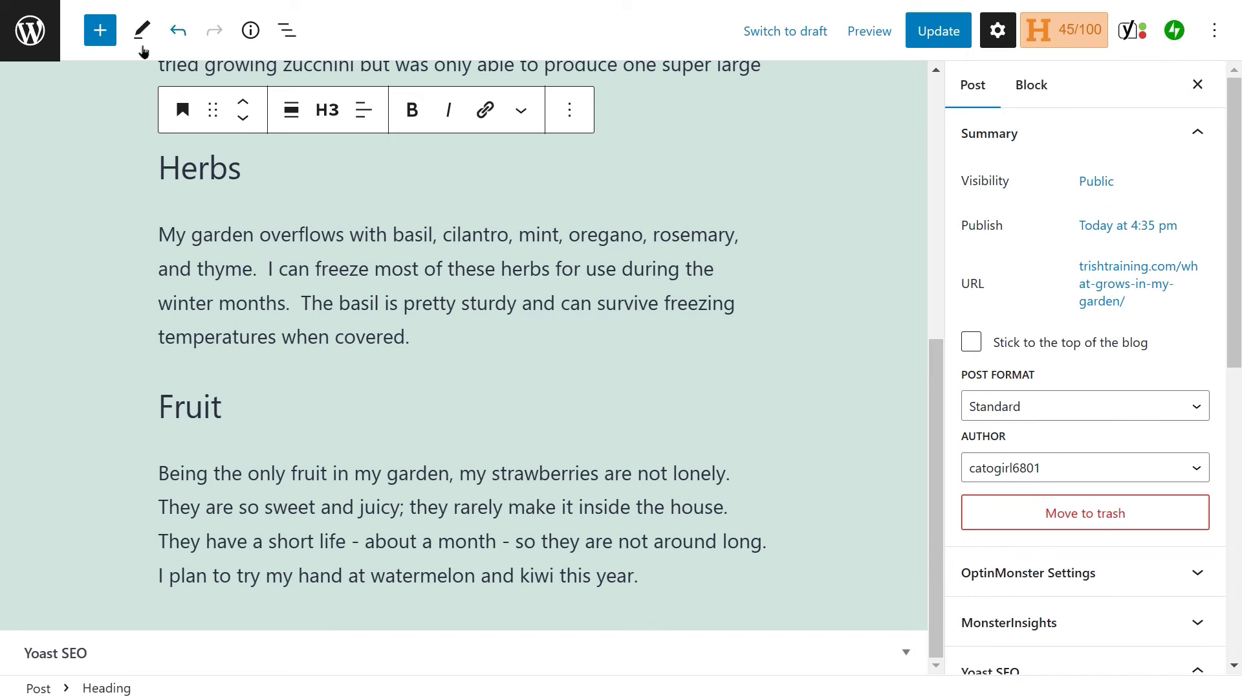
Step: Return to the posts list and look through the entries for all published posts
click(28, 43)
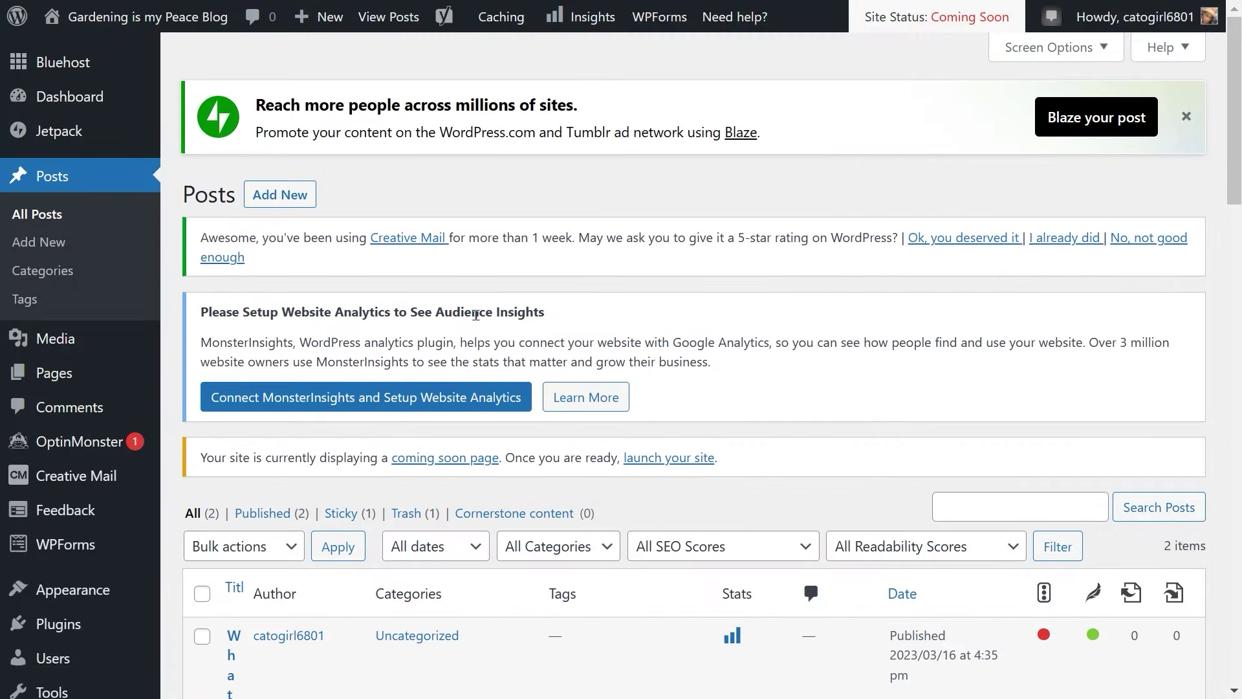
scroll(477, 321, down, 4)
scroll(476, 321, down, 8)
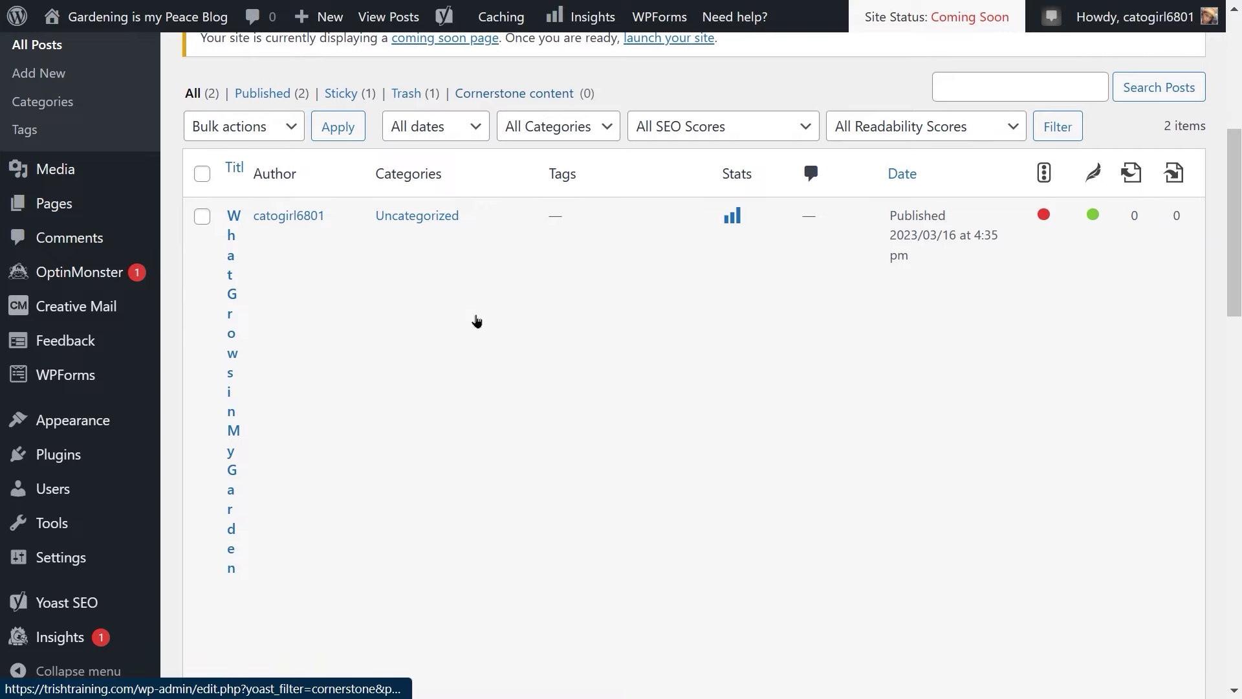
scroll(476, 320, down, 10)
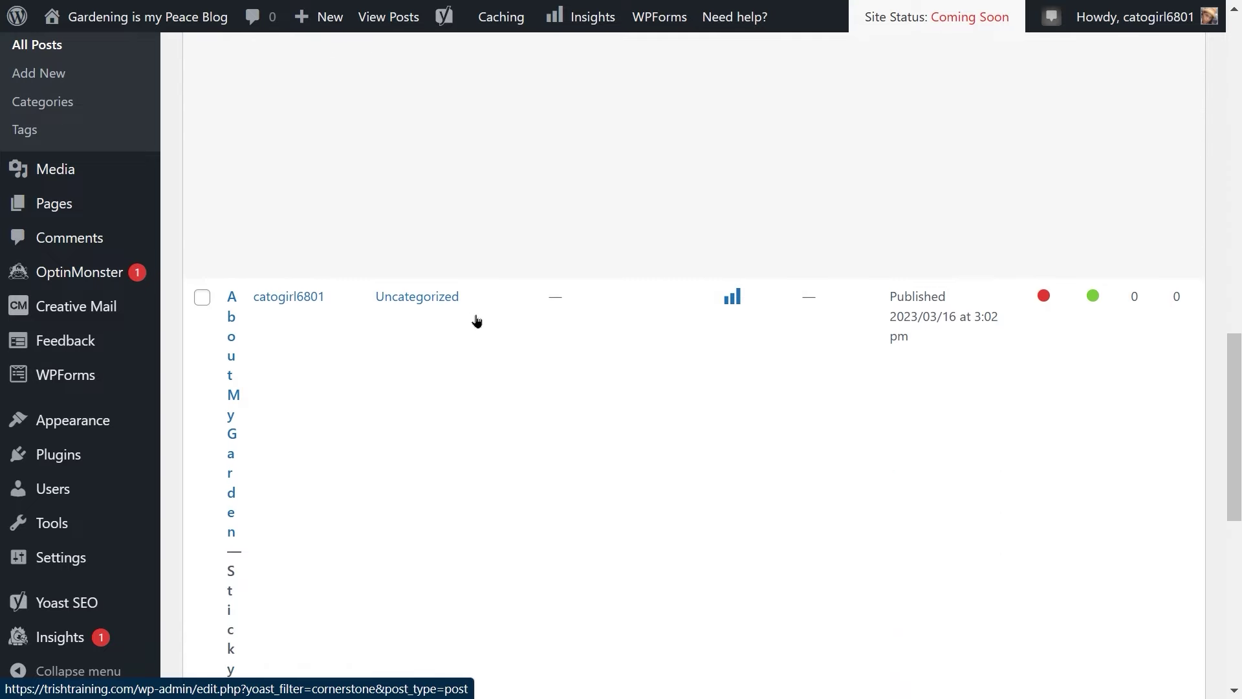
scroll(476, 320, down, 5)
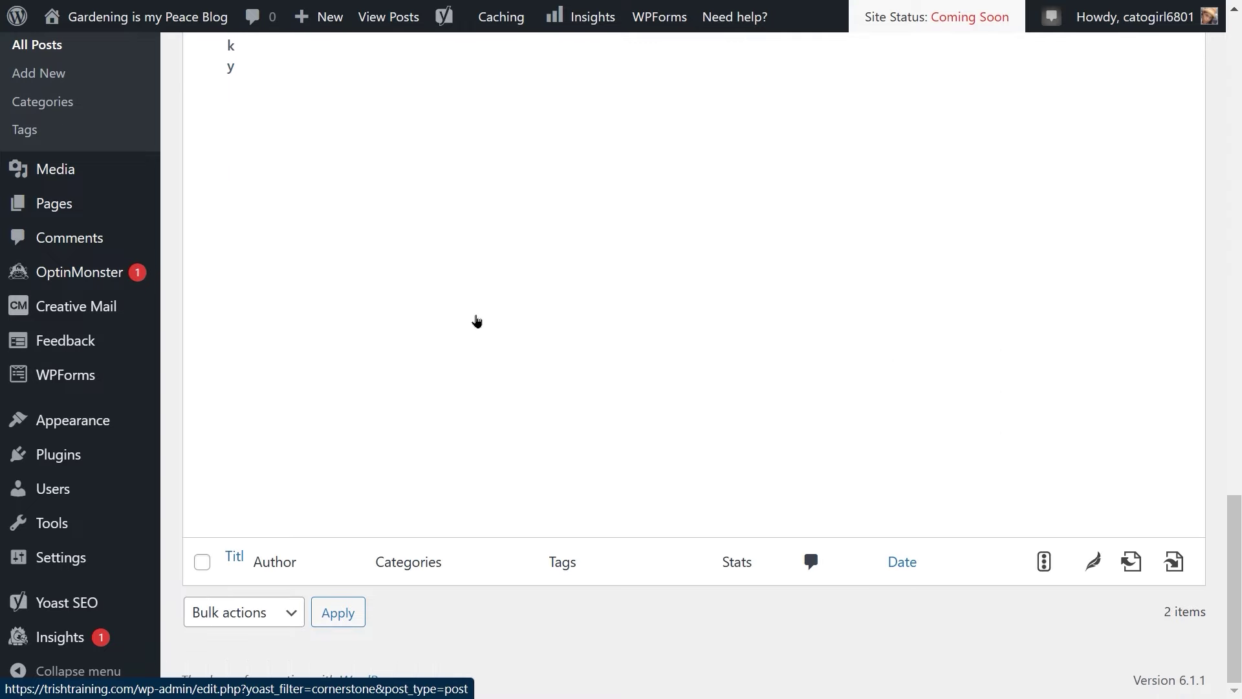
scroll(476, 321, up, 7)
scroll(476, 321, up, 10)
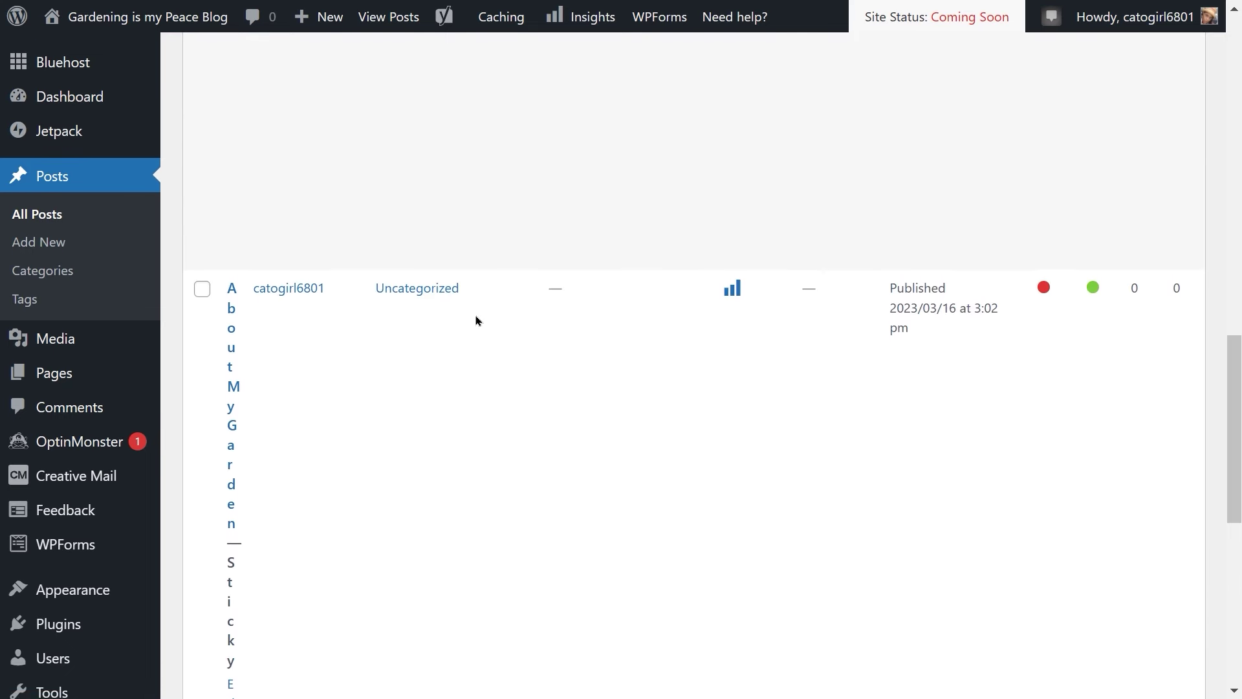
scroll(476, 320, up, 5)
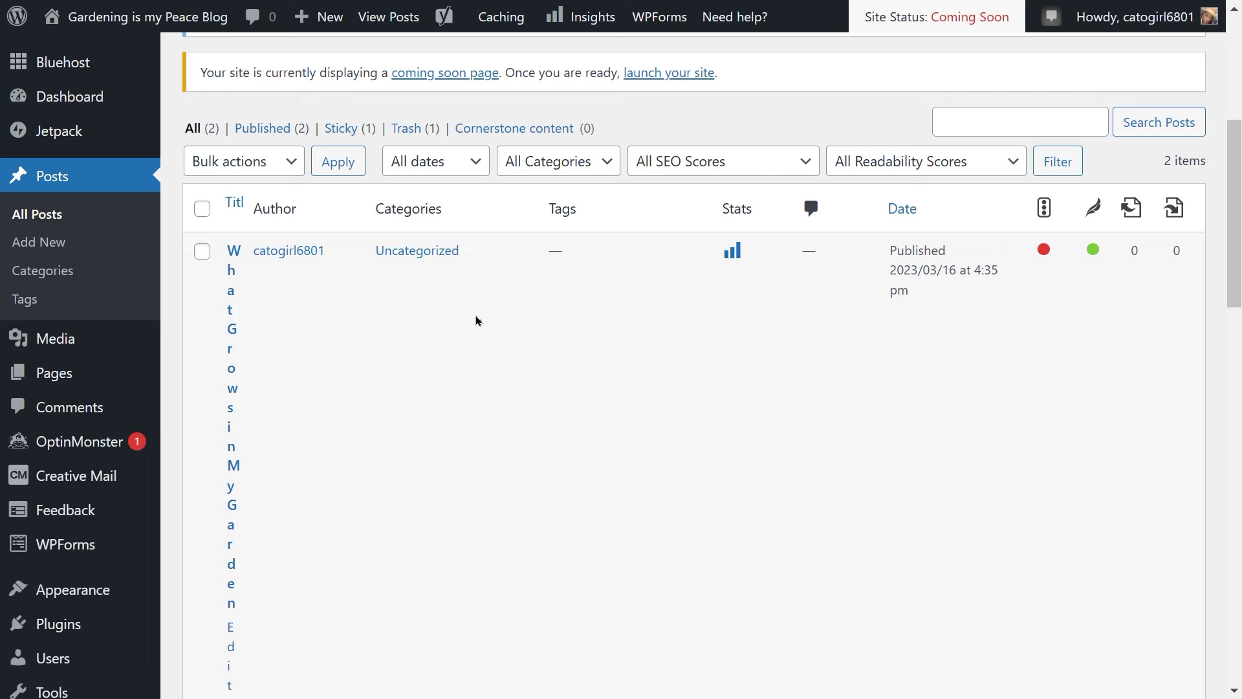
Step: View the live site's Blog page and examine the published posts, recent posts and recent comments, and return to the dashboard
scroll(477, 321, up, 5)
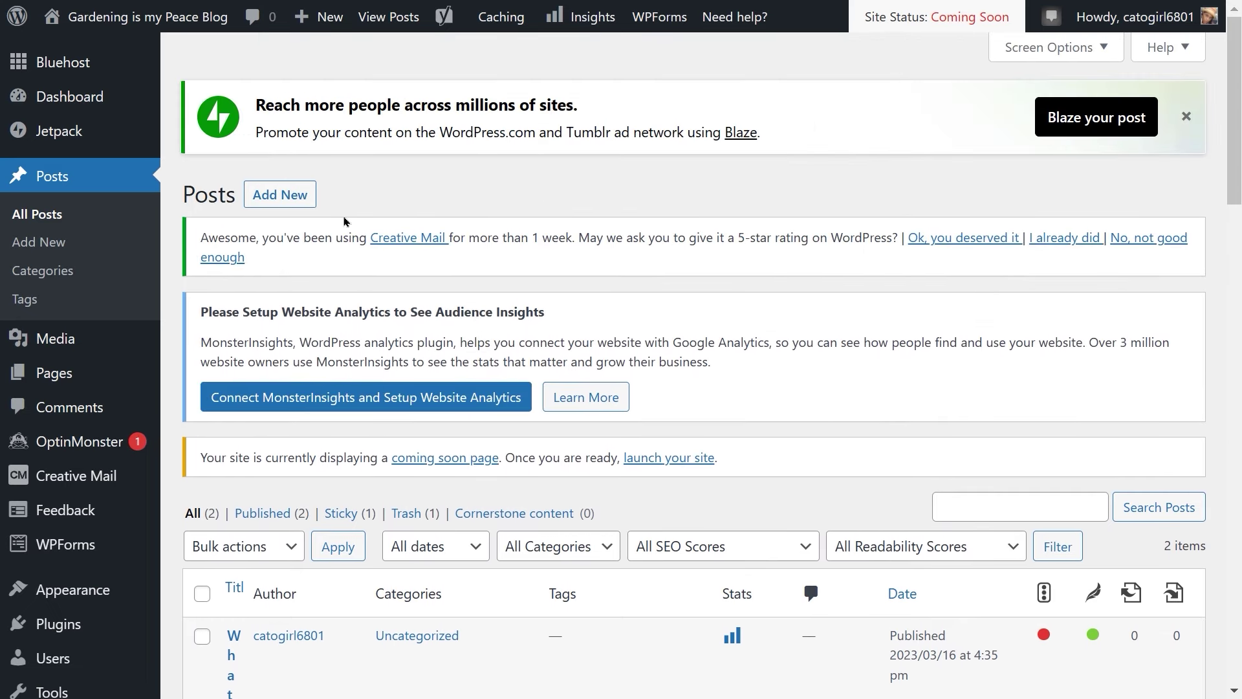
click(167, 13)
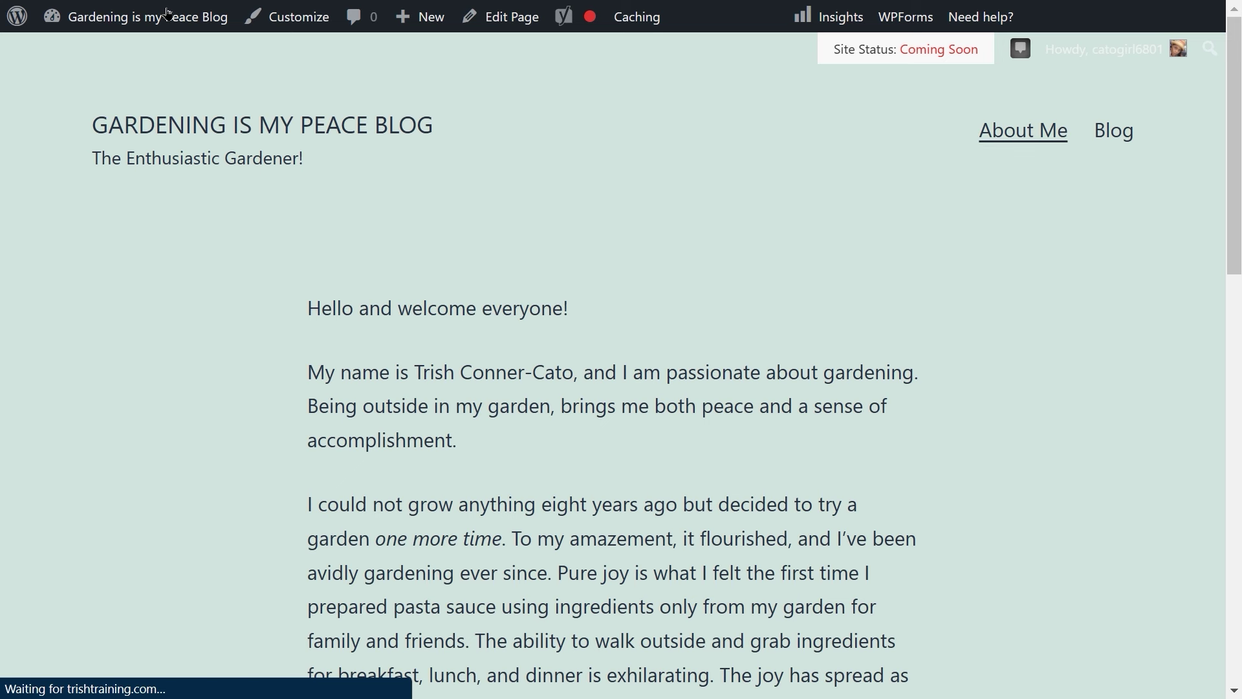
click(1113, 141)
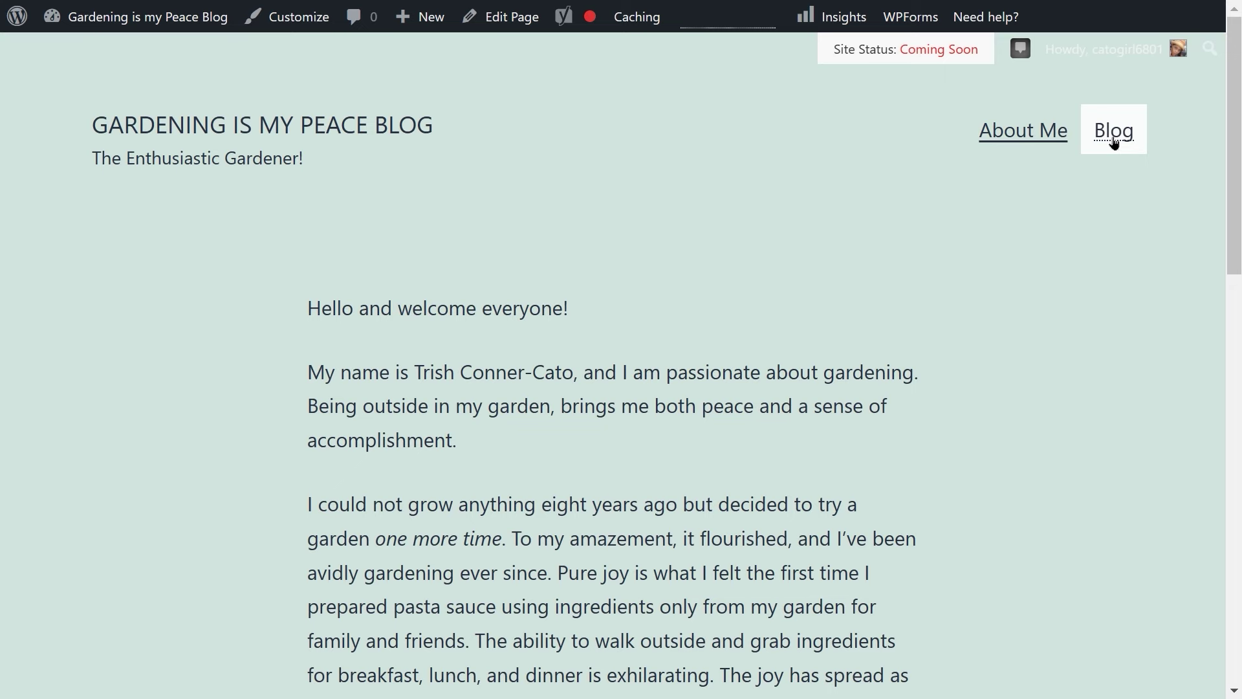
scroll(963, 300, down, 4)
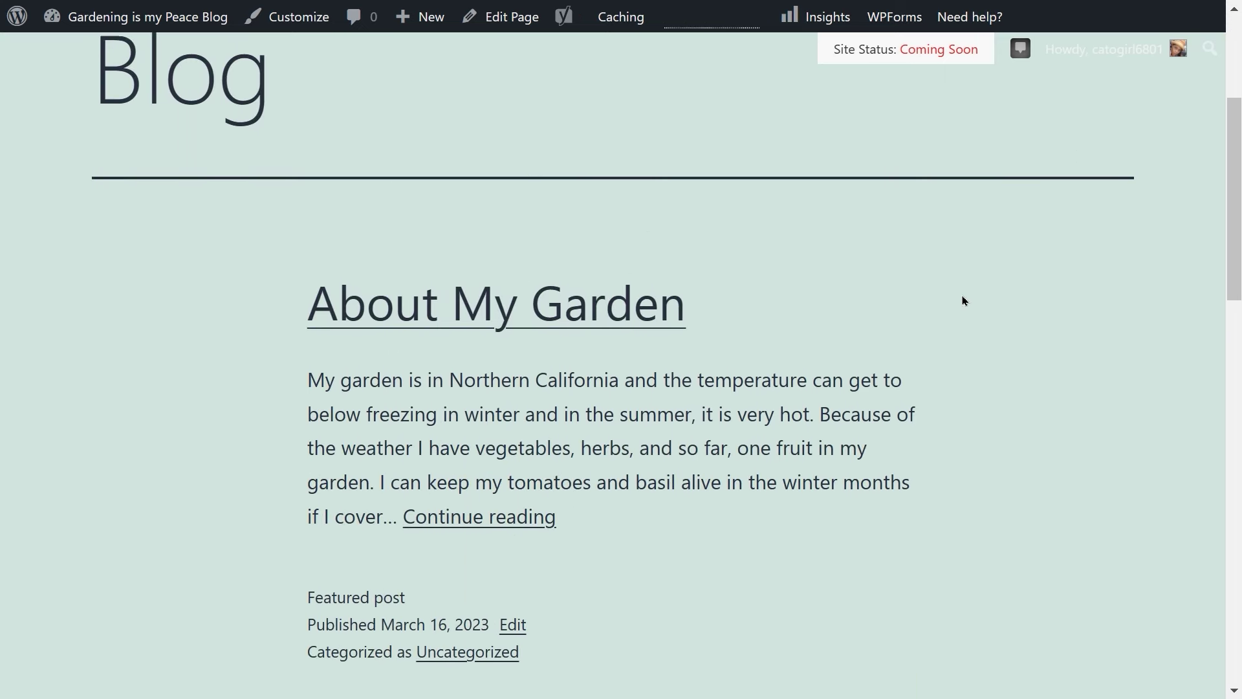
scroll(964, 299, down, 10)
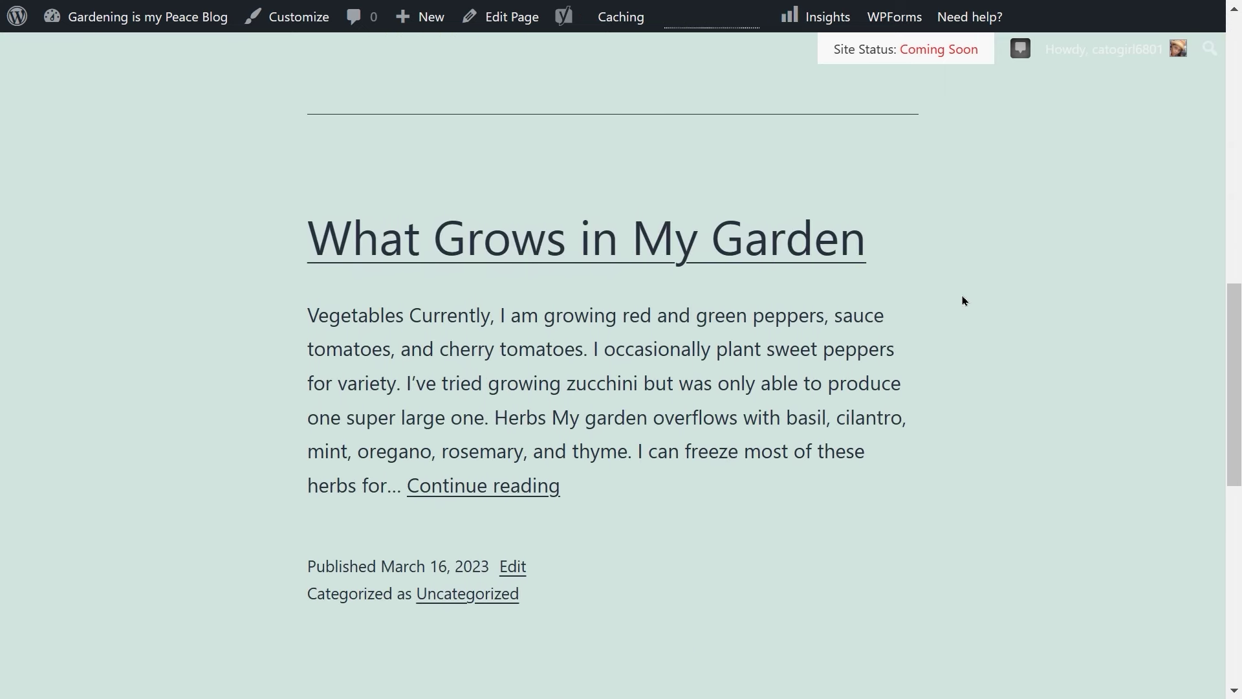
scroll(964, 300, down, 8)
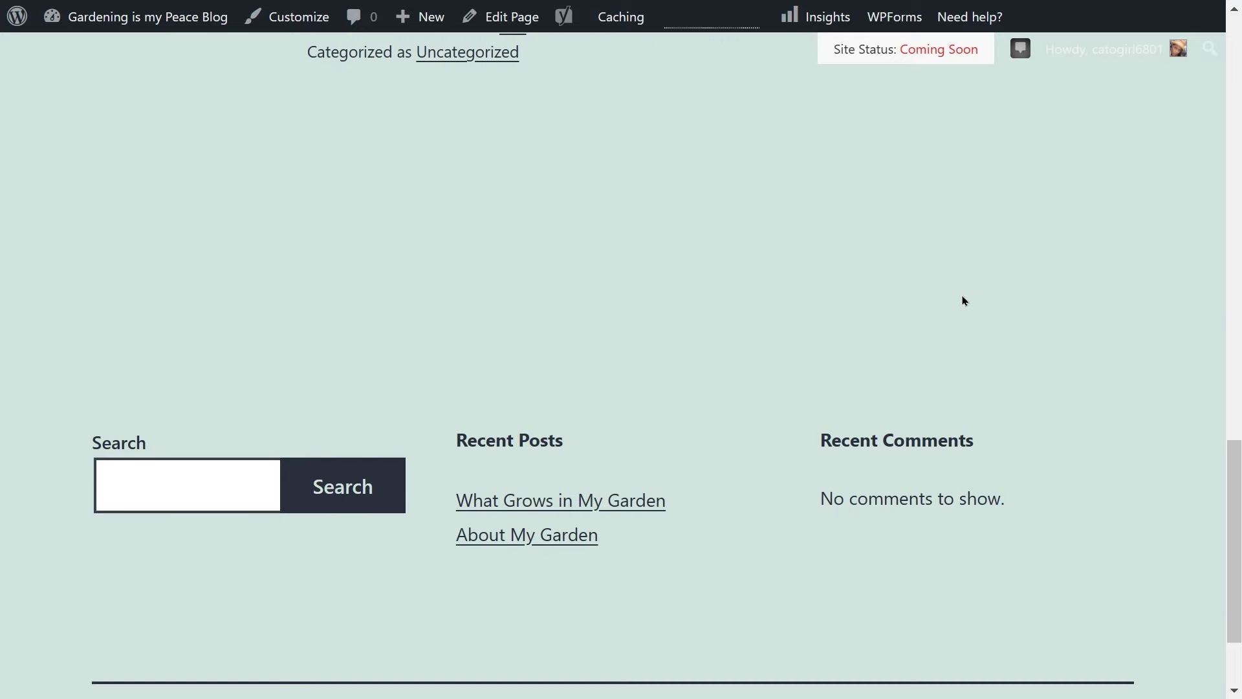
scroll(963, 300, down, 3)
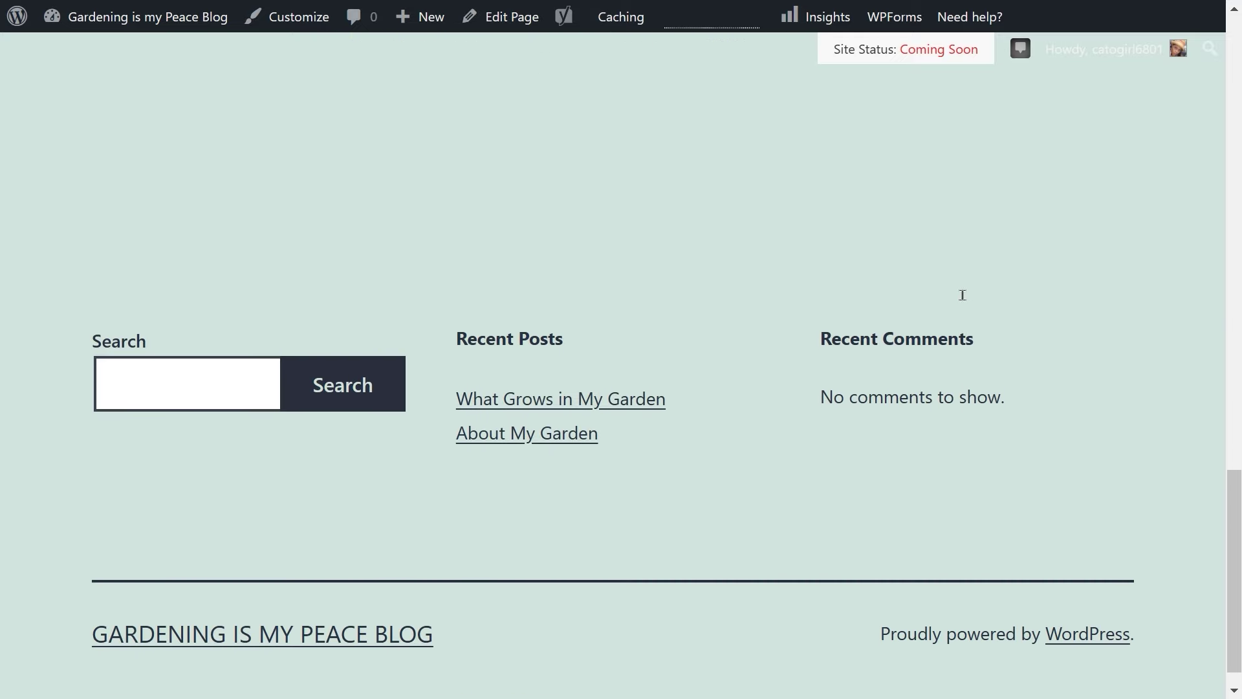
scroll(962, 295, up, 8)
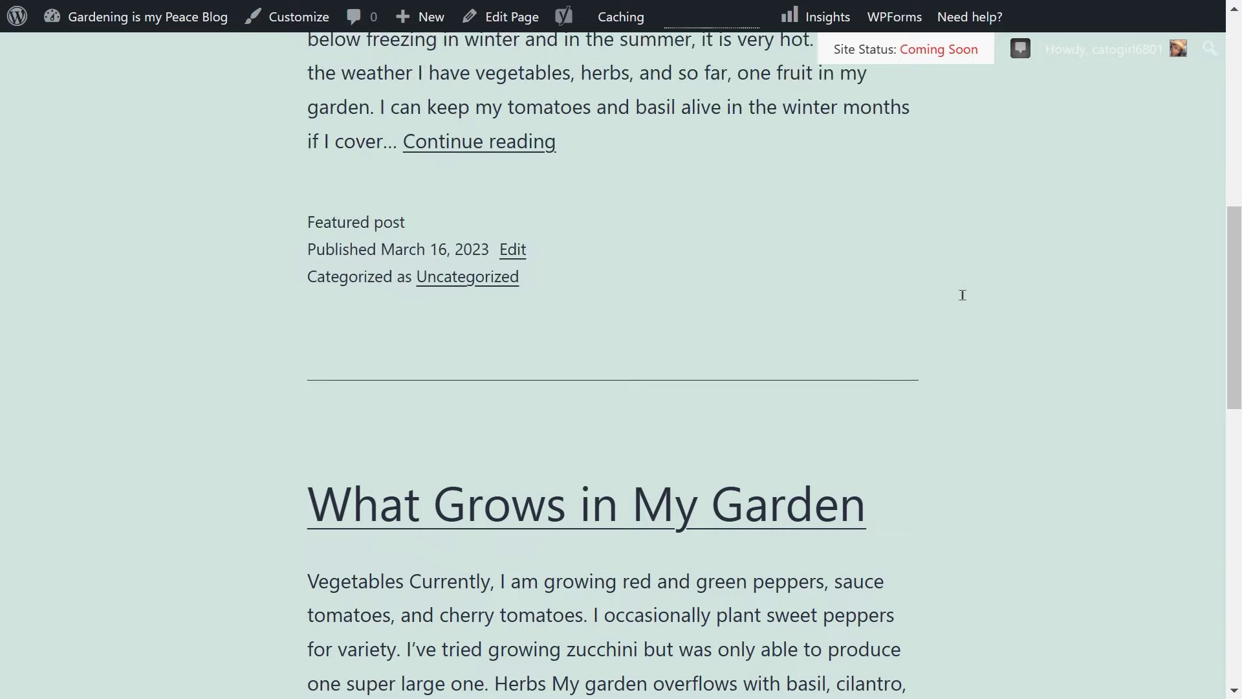
scroll(963, 294, up, 3)
click(55, 25)
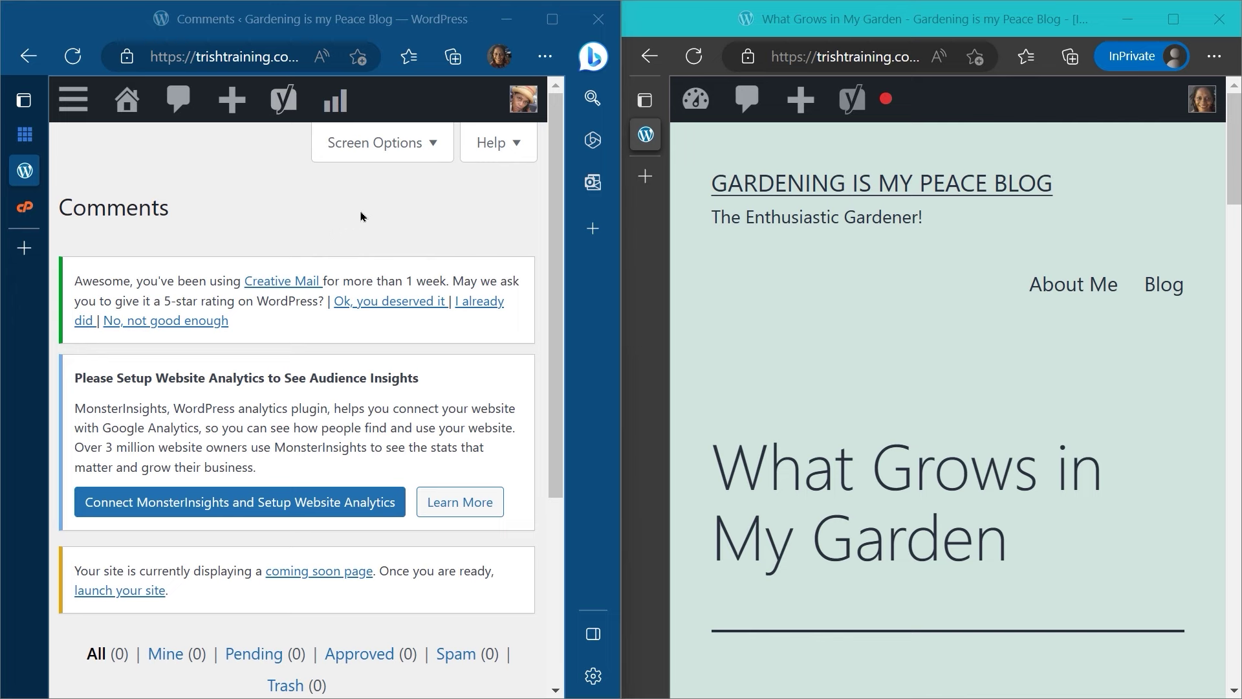
Step: Post the comment "Have you considered growing cherries? They work out well for me and I'm also in Northern California." on What Grows in My Garden
mouse_move(510, 120)
mouse_move(1201, 107)
scroll(1009, 264, down, 3)
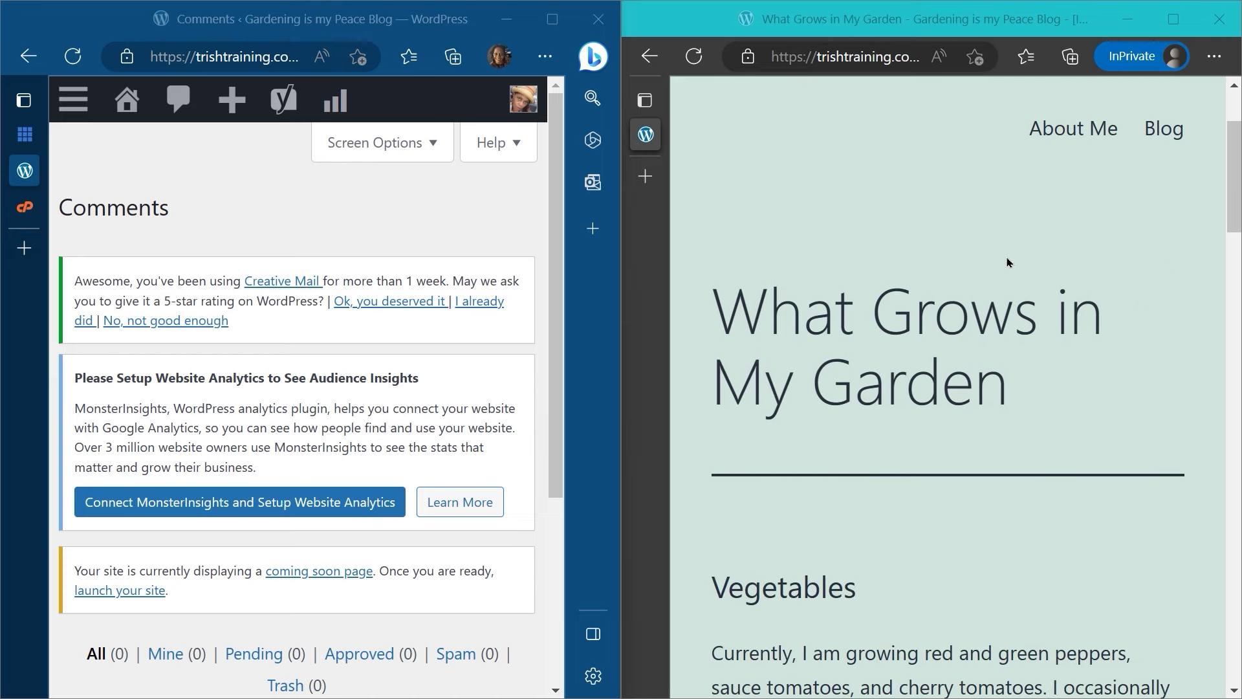
scroll(1007, 262, up, 1)
scroll(1006, 262, down, 2)
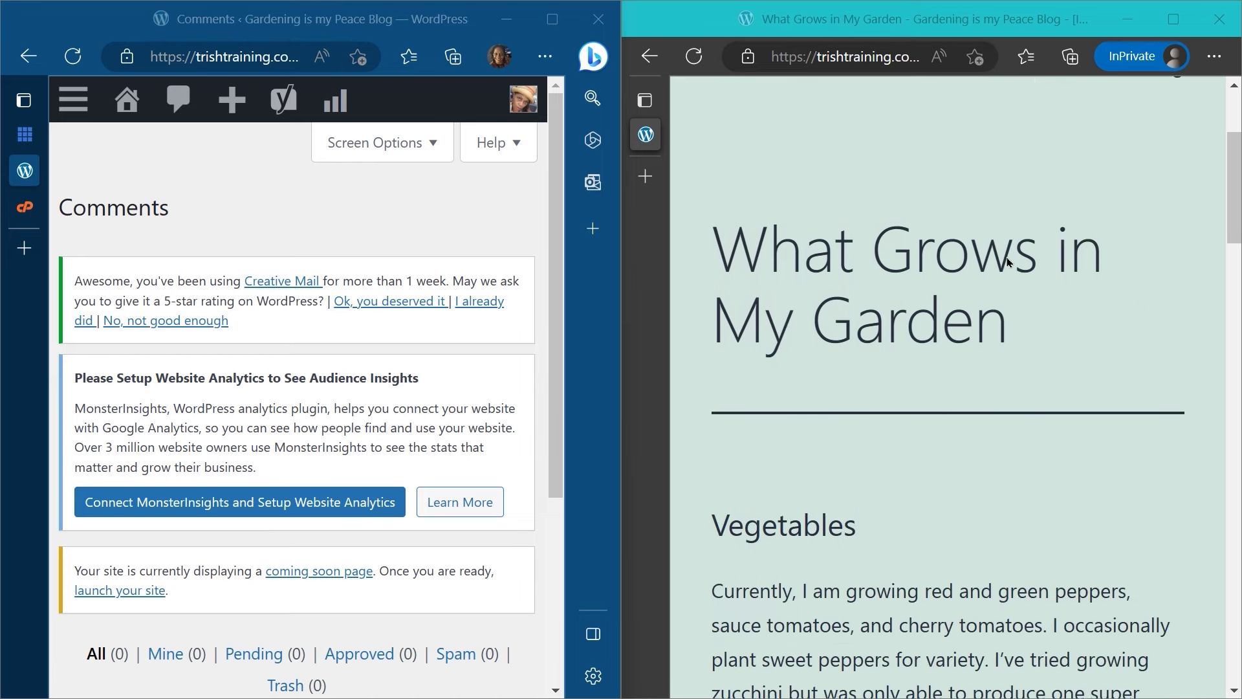
scroll(1006, 262, down, 4)
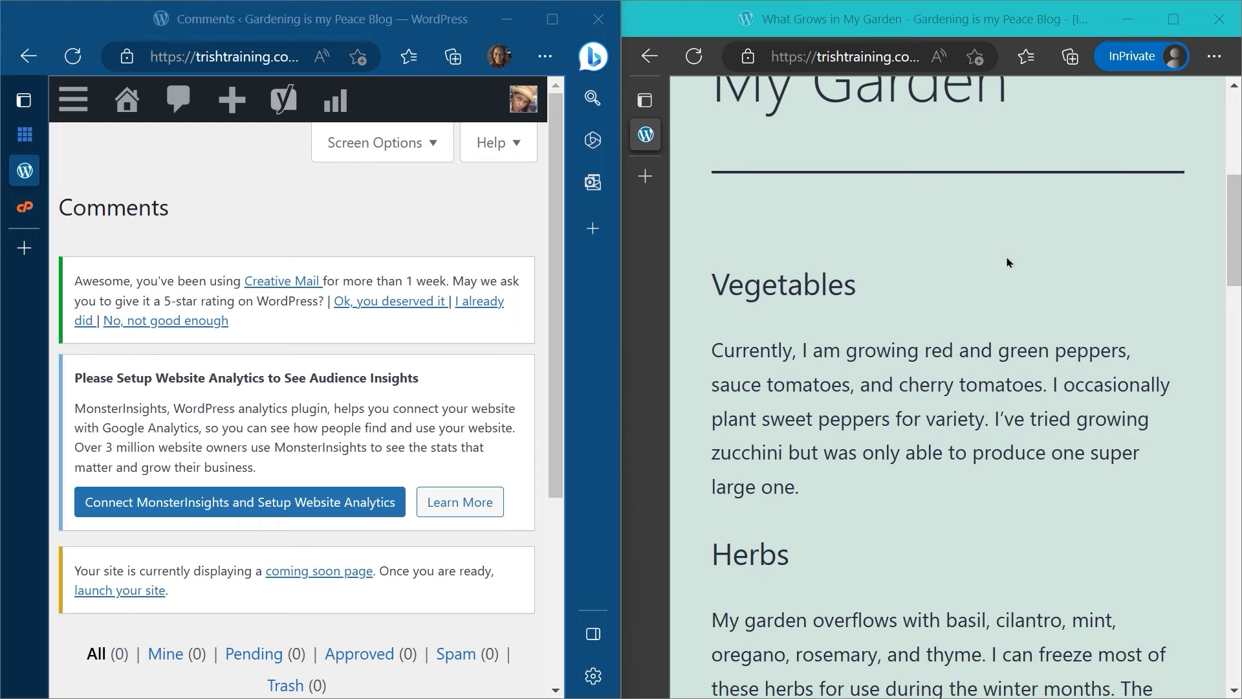
scroll(1007, 261, down, 7)
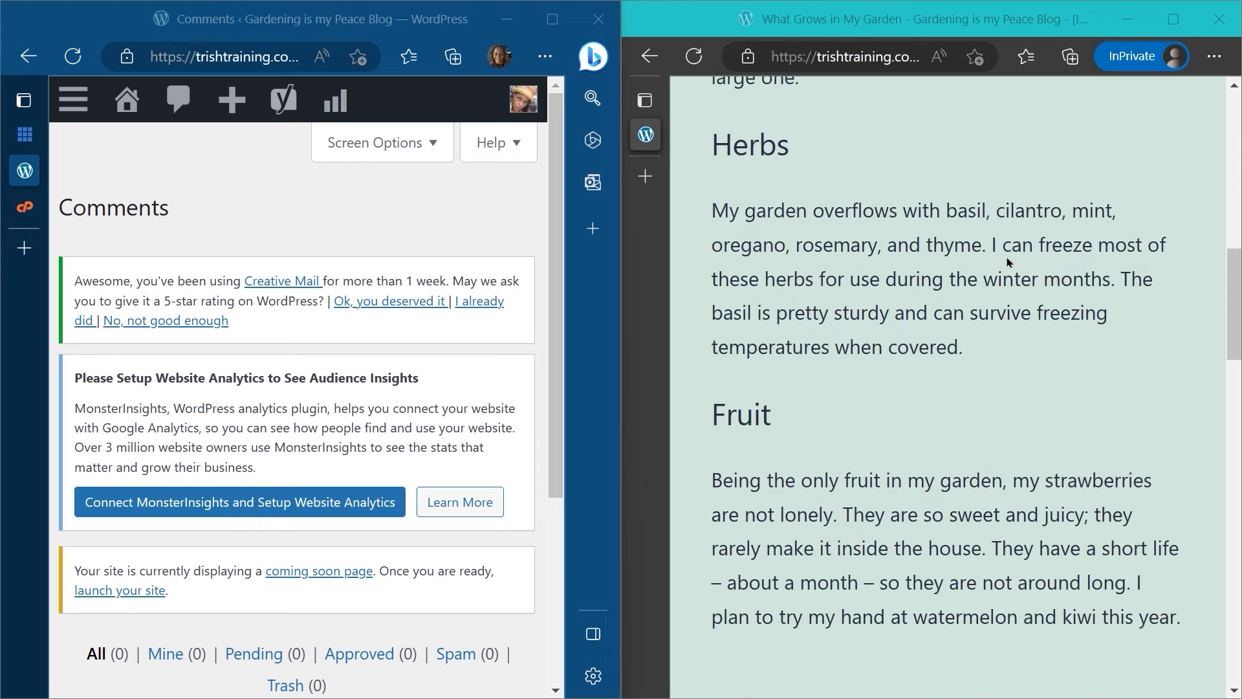
scroll(1007, 262, down, 5)
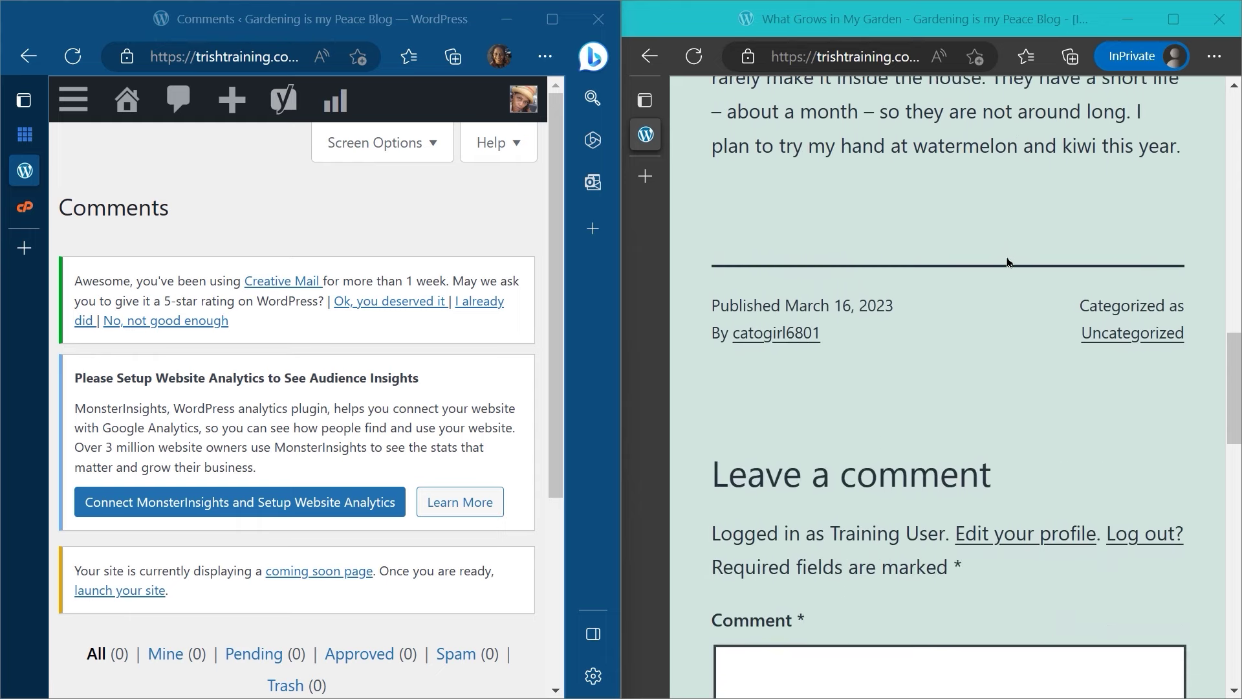
scroll(1007, 262, down, 3)
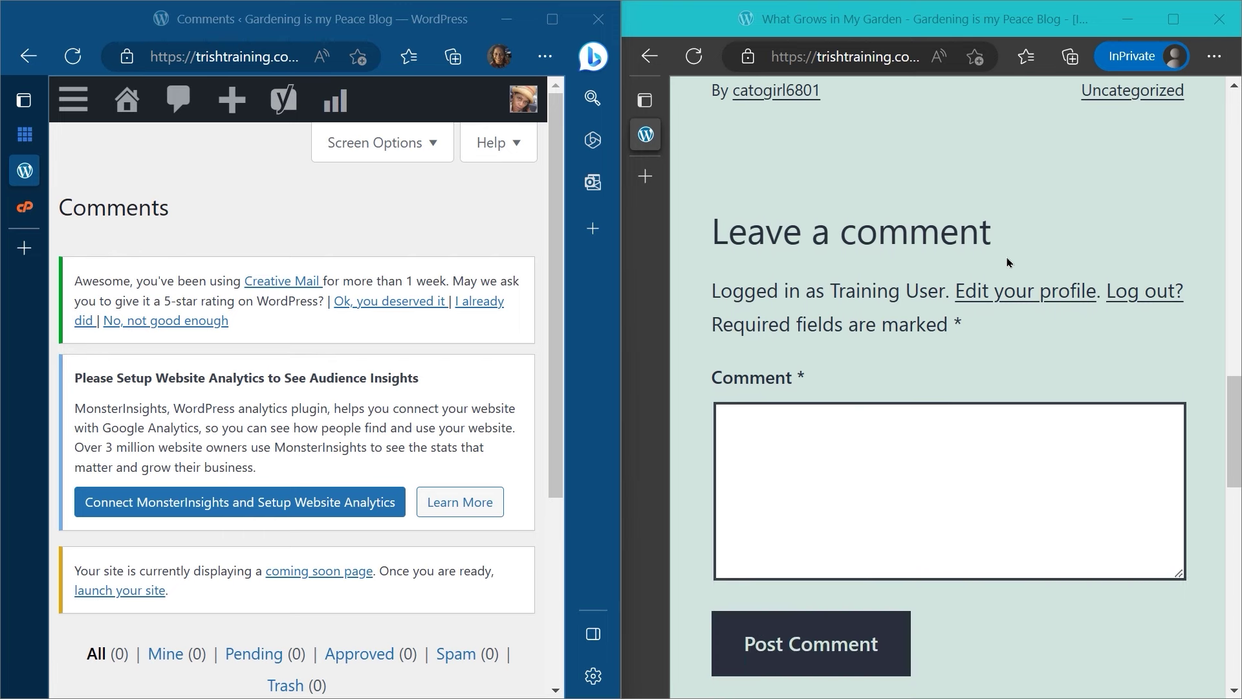
scroll(1007, 261, up, 1)
scroll(1003, 266, down, 1)
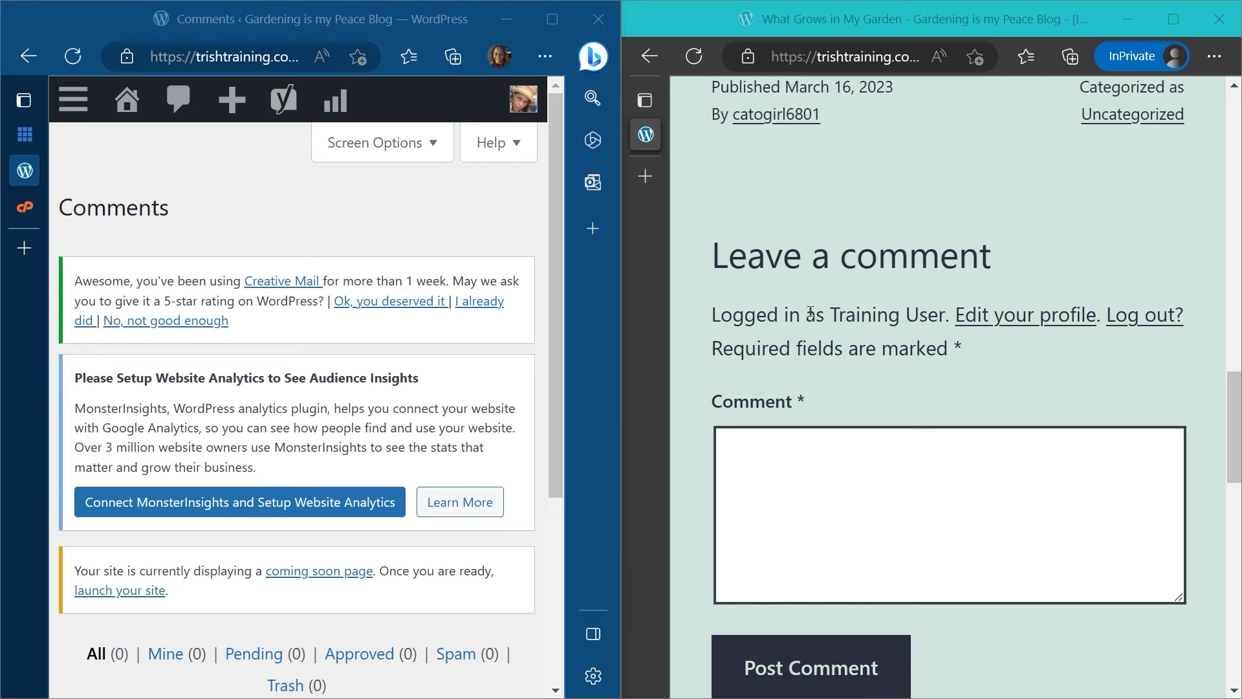
click(783, 453)
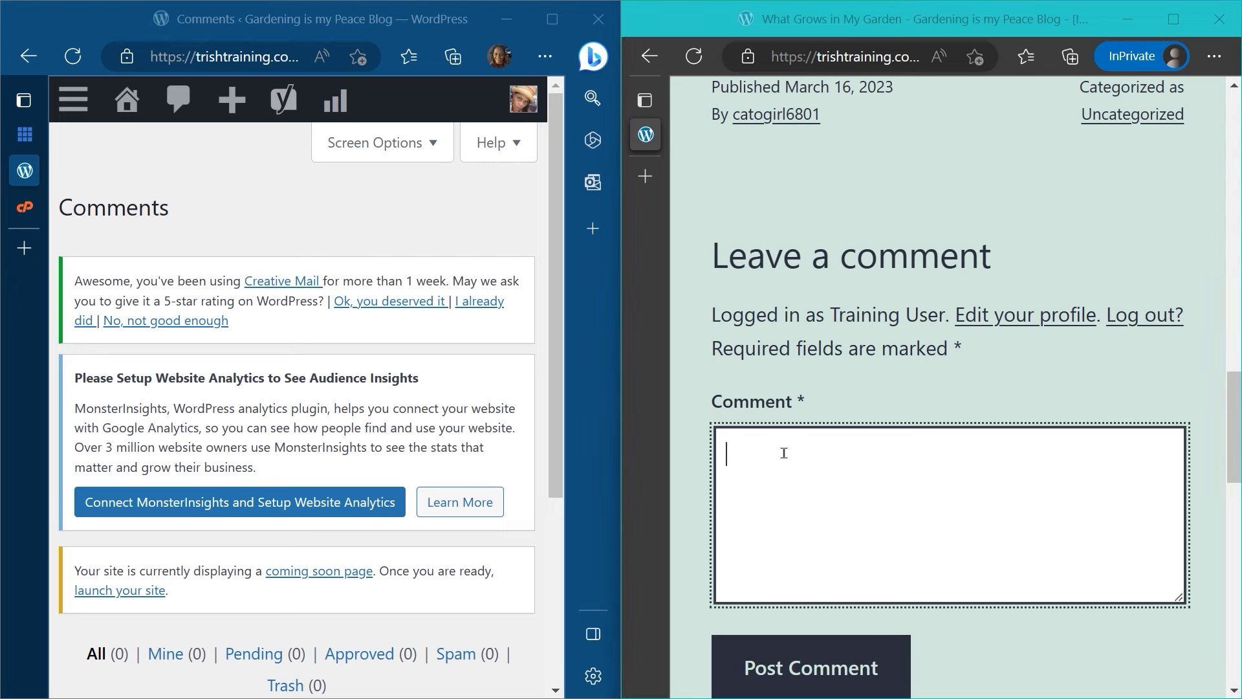
text(Have you considered growing cherries?  They work out well for me and I'm also in Northern California.)
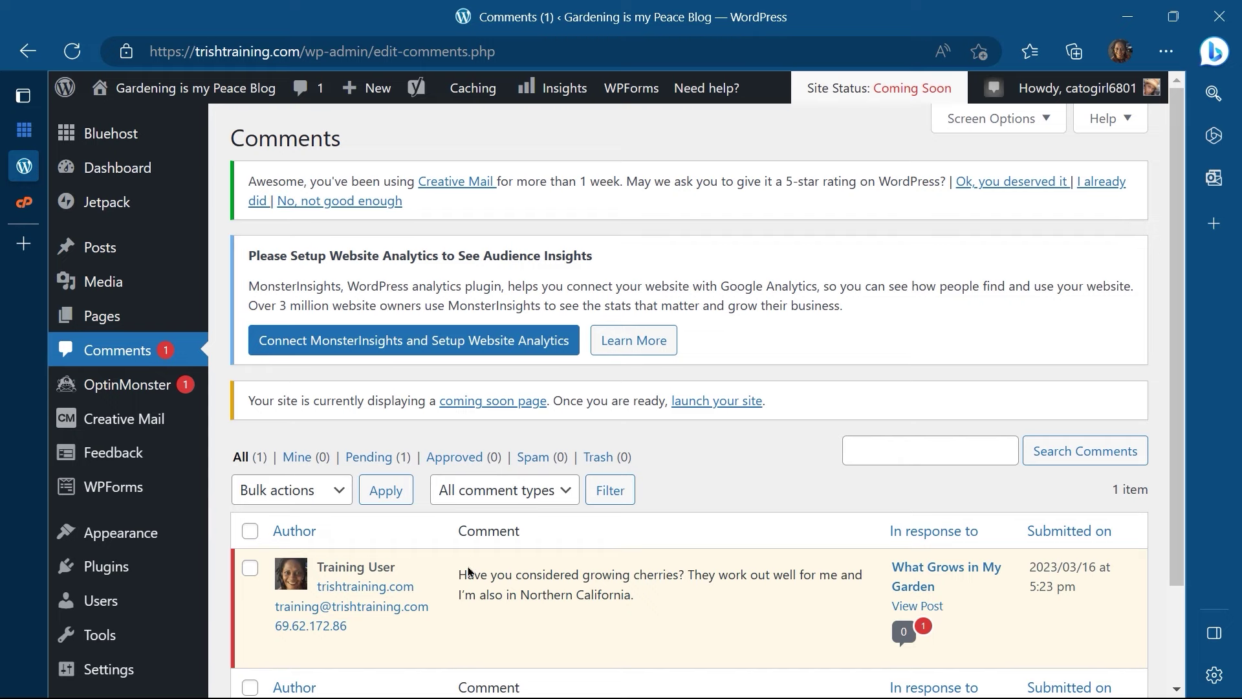
Step: Approve the pending comment about growing cherries and view it beneath the published "What Grows in My Garden" post
scroll(394, 550, down, 2)
scroll(394, 550, down, 3)
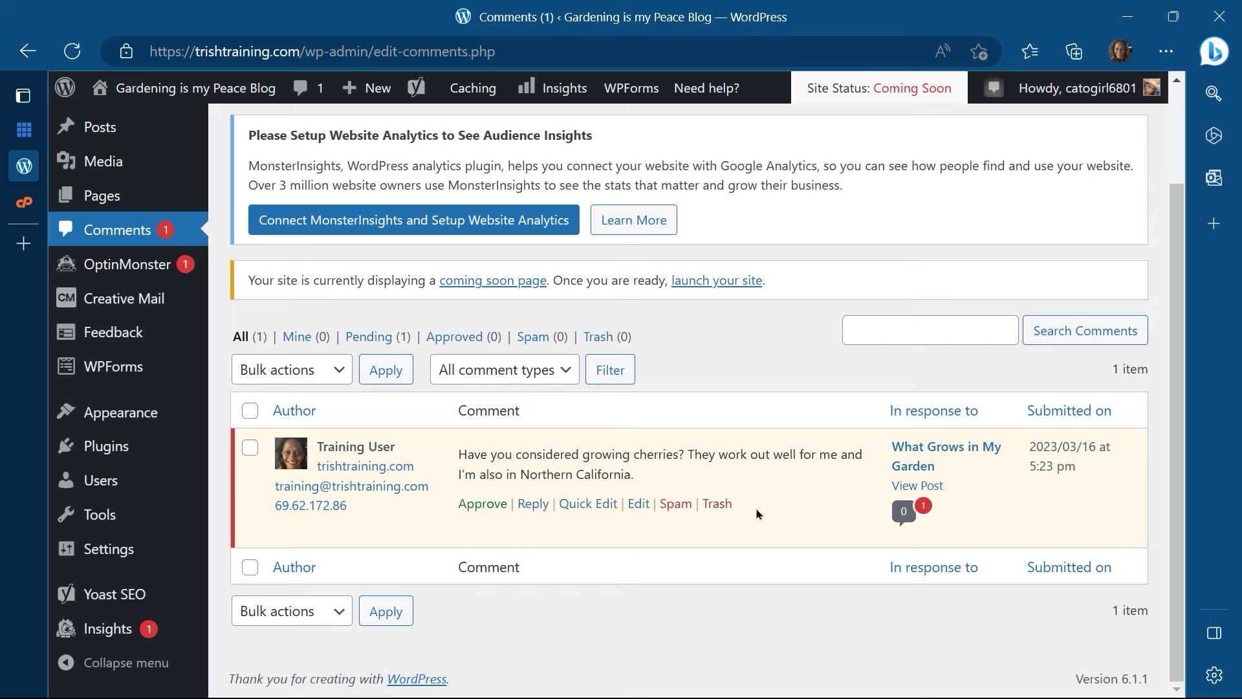
click(485, 505)
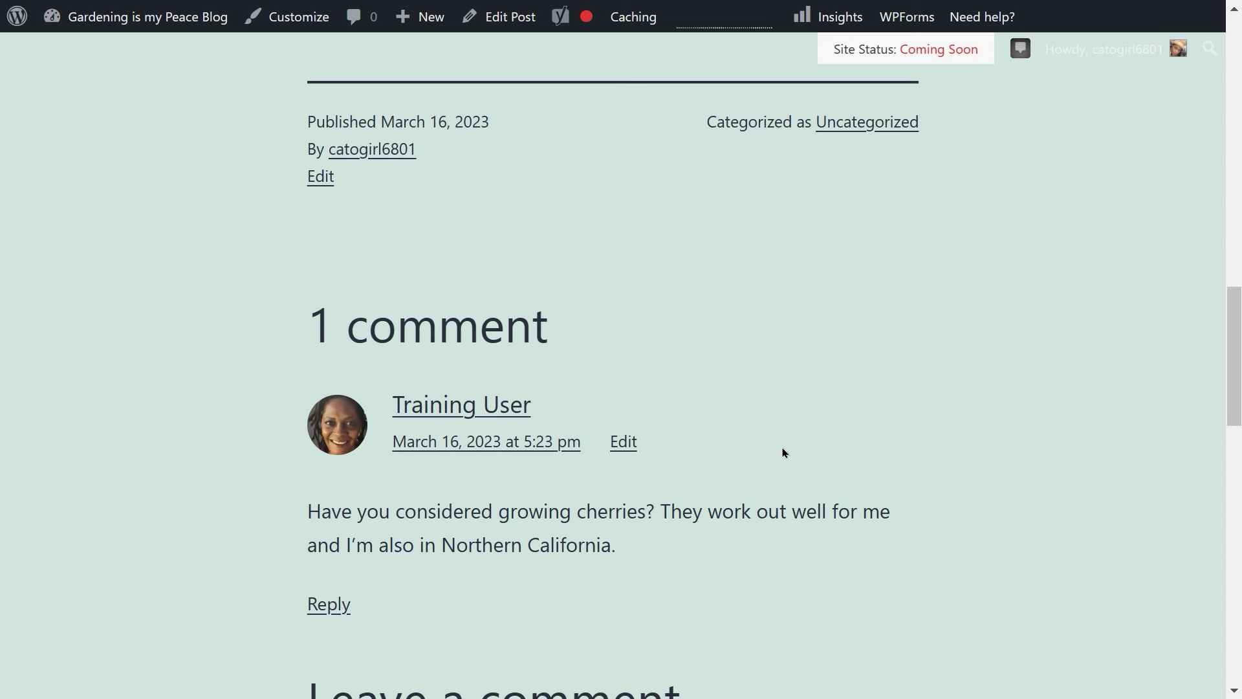
scroll(784, 452, down, 1)
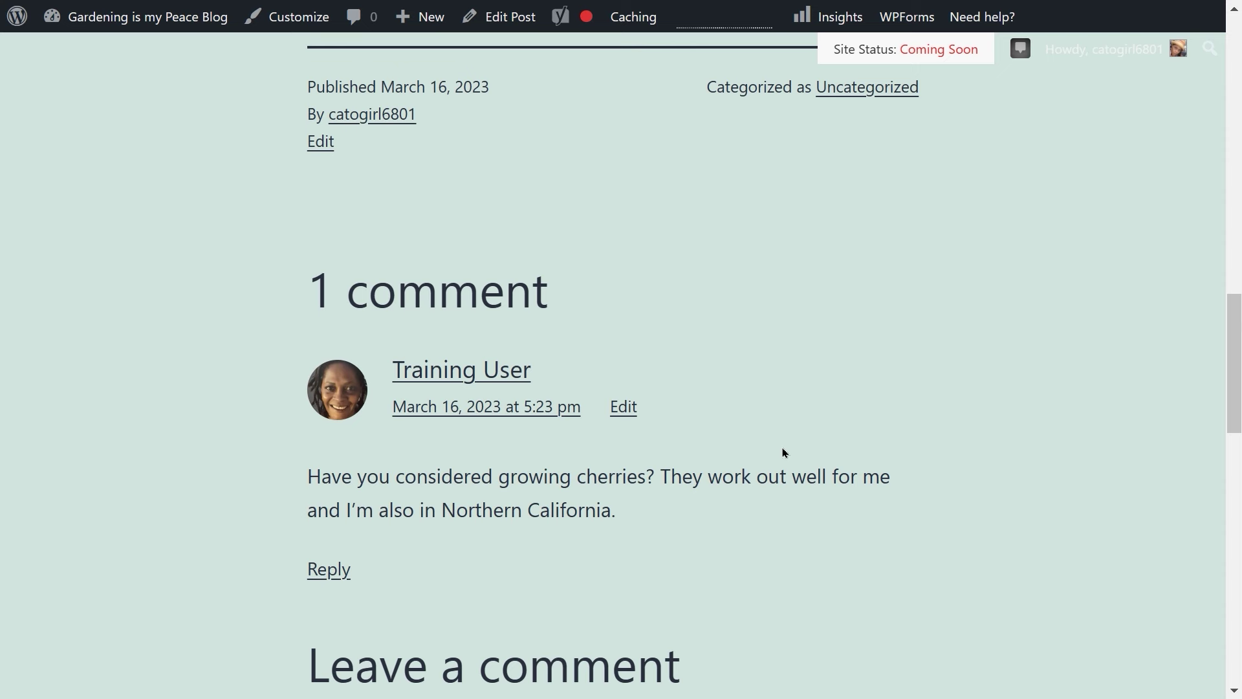
scroll(782, 451, up, 2)
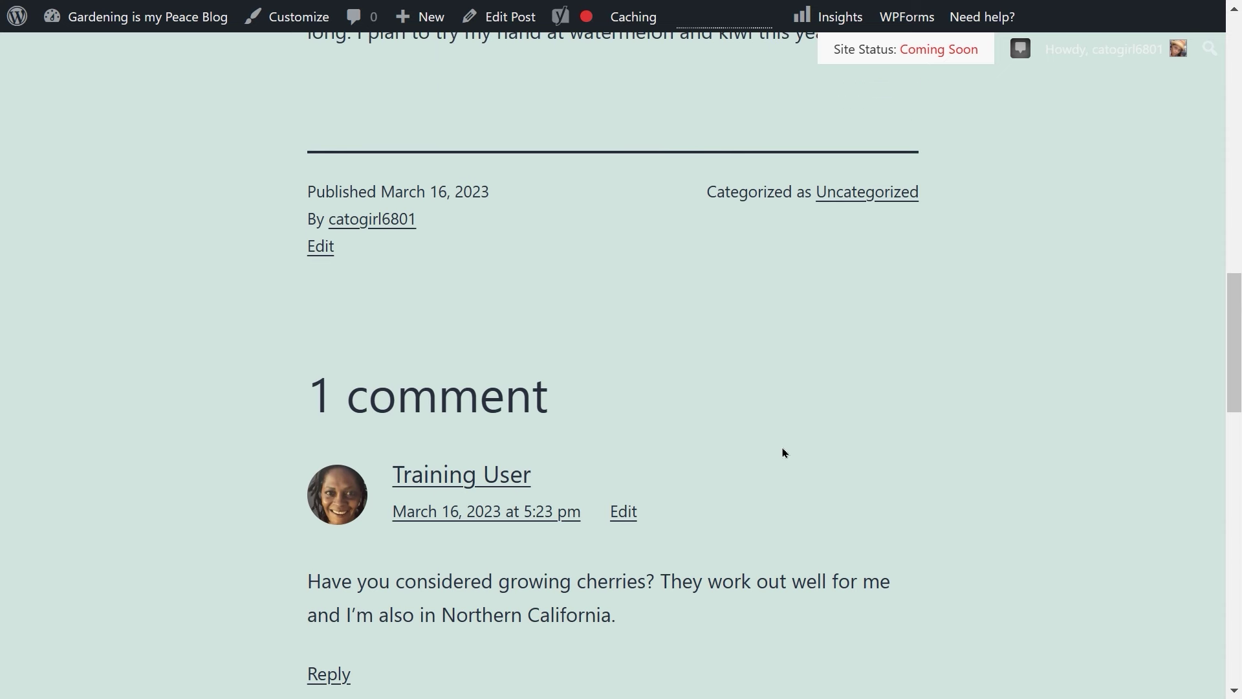
scroll(784, 452, up, 1)
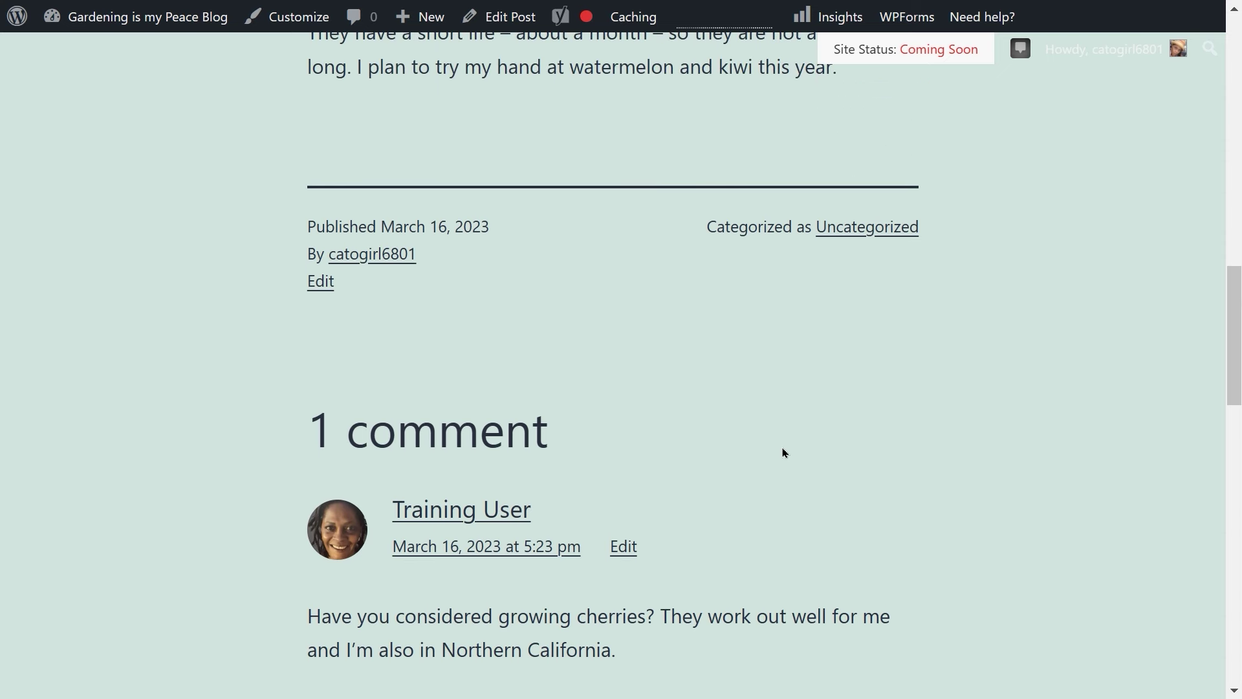
Step: Go back to the dashboard, open the Blog page for editing and disallow comments on it
key(Home)
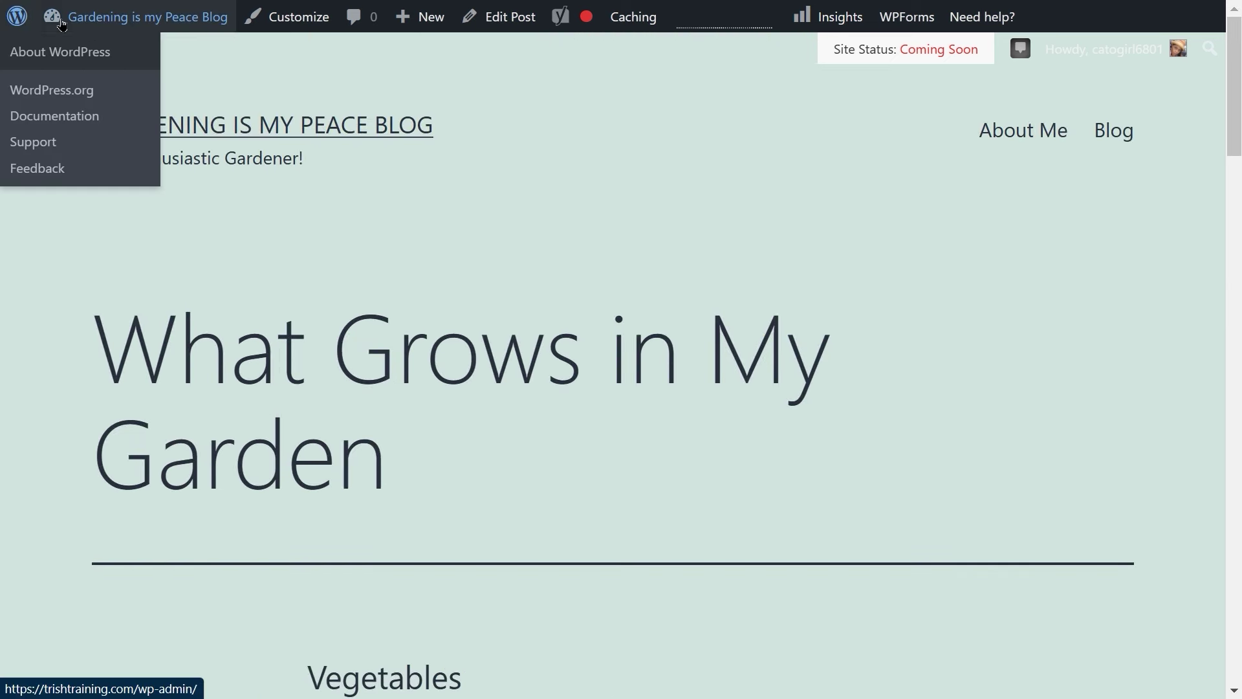
mouse_move(61, 21)
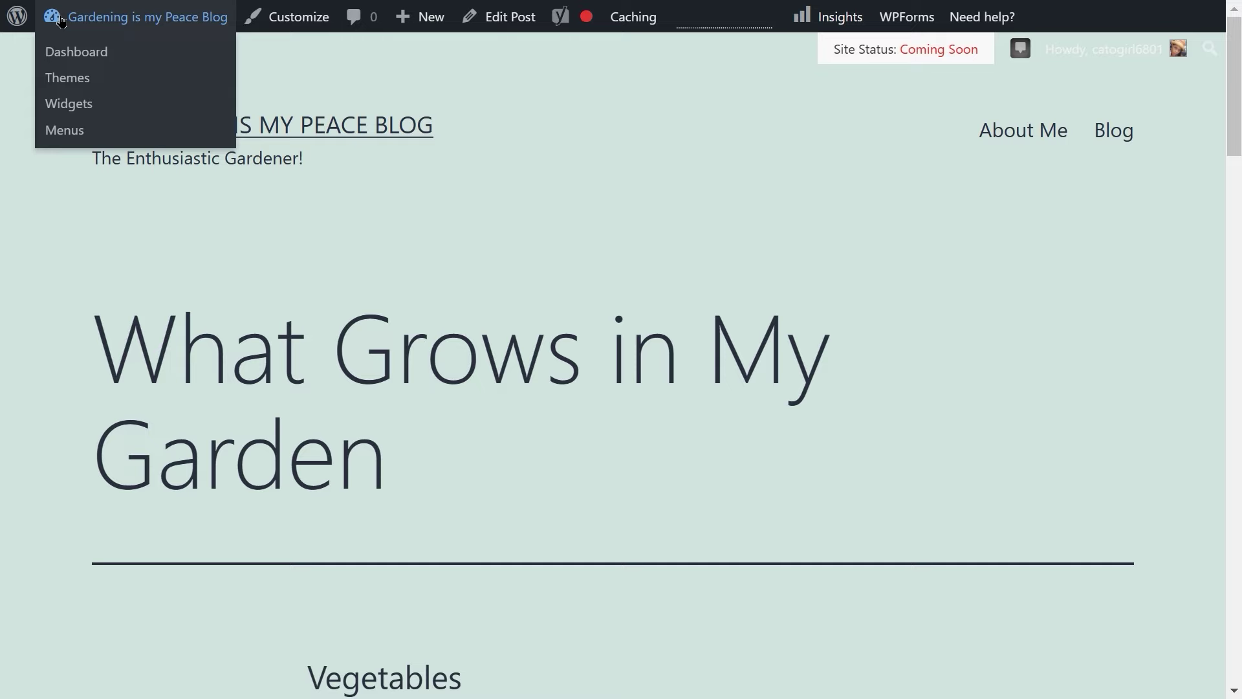
click(60, 21)
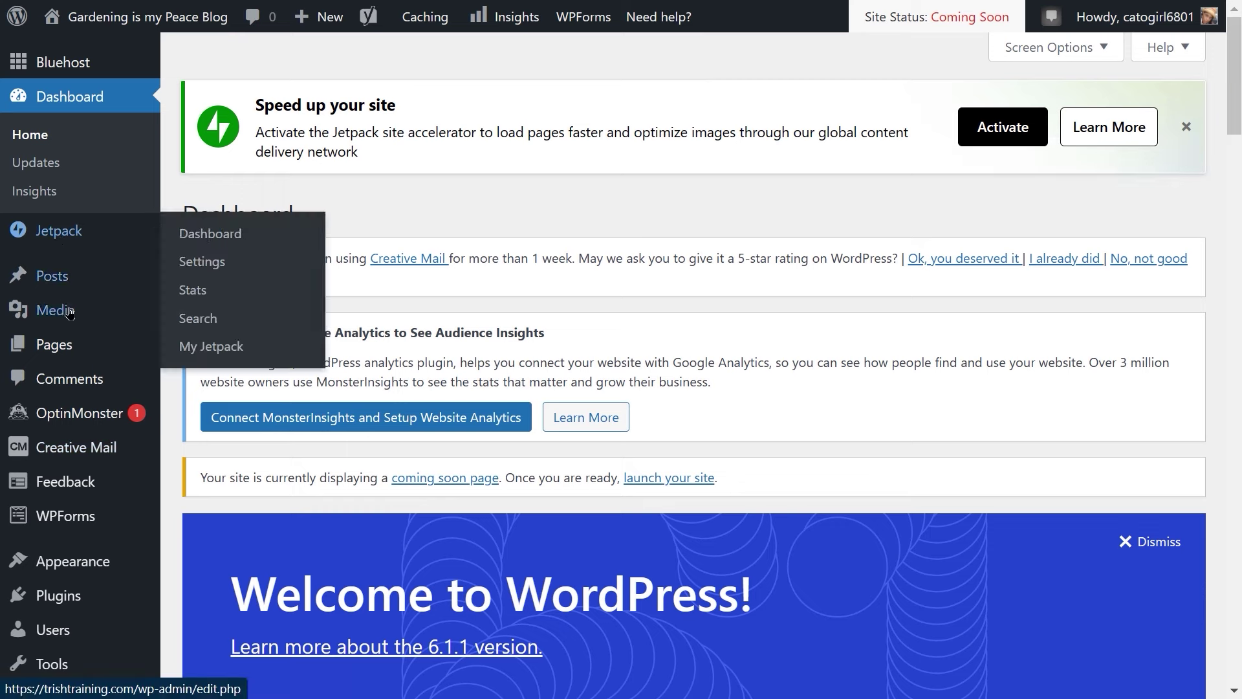
click(76, 353)
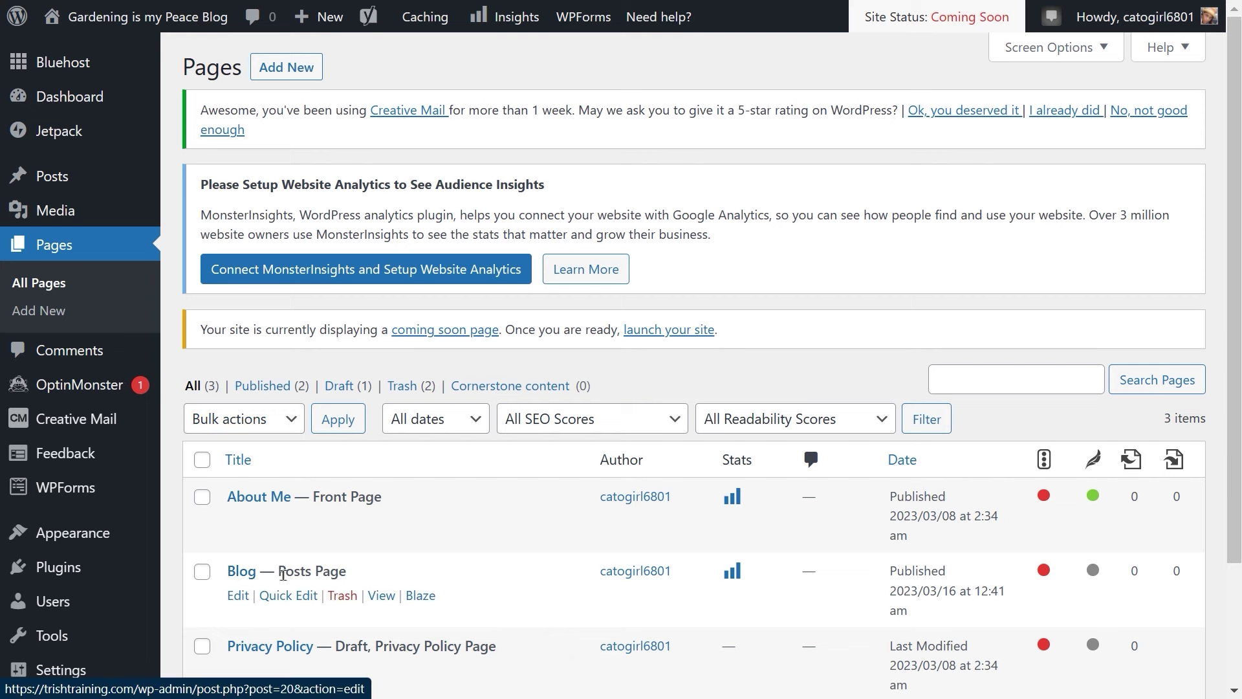
click(238, 596)
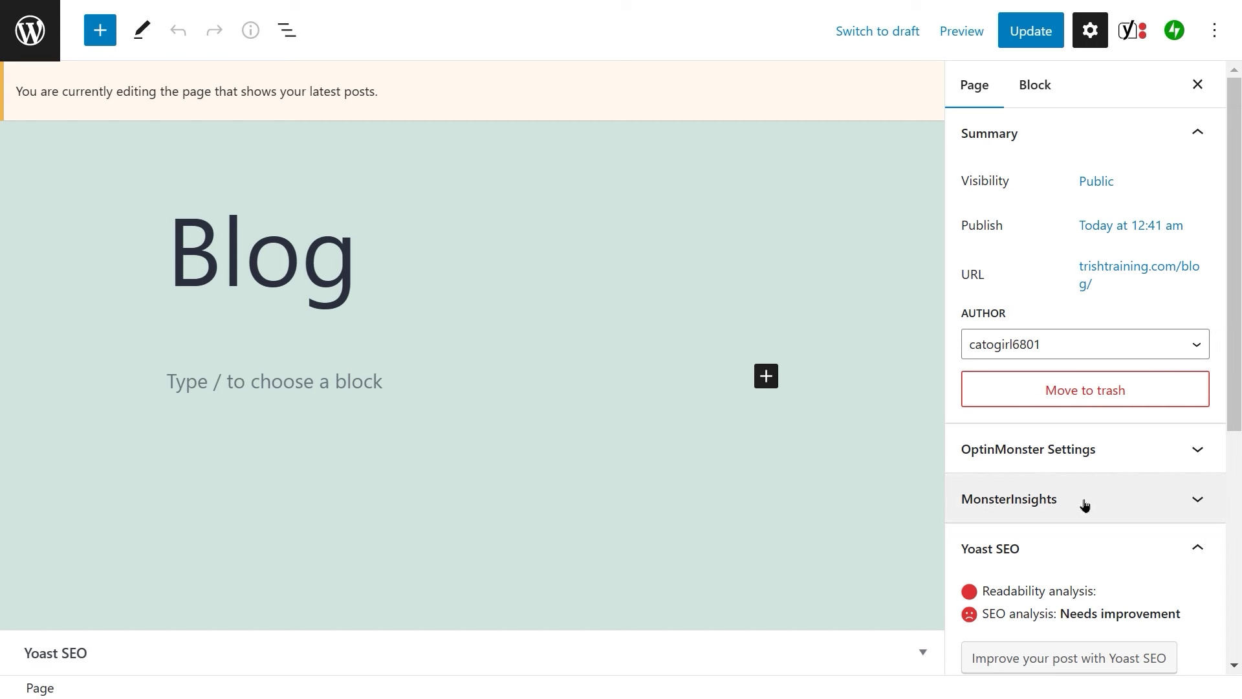
scroll(1090, 479, down, 4)
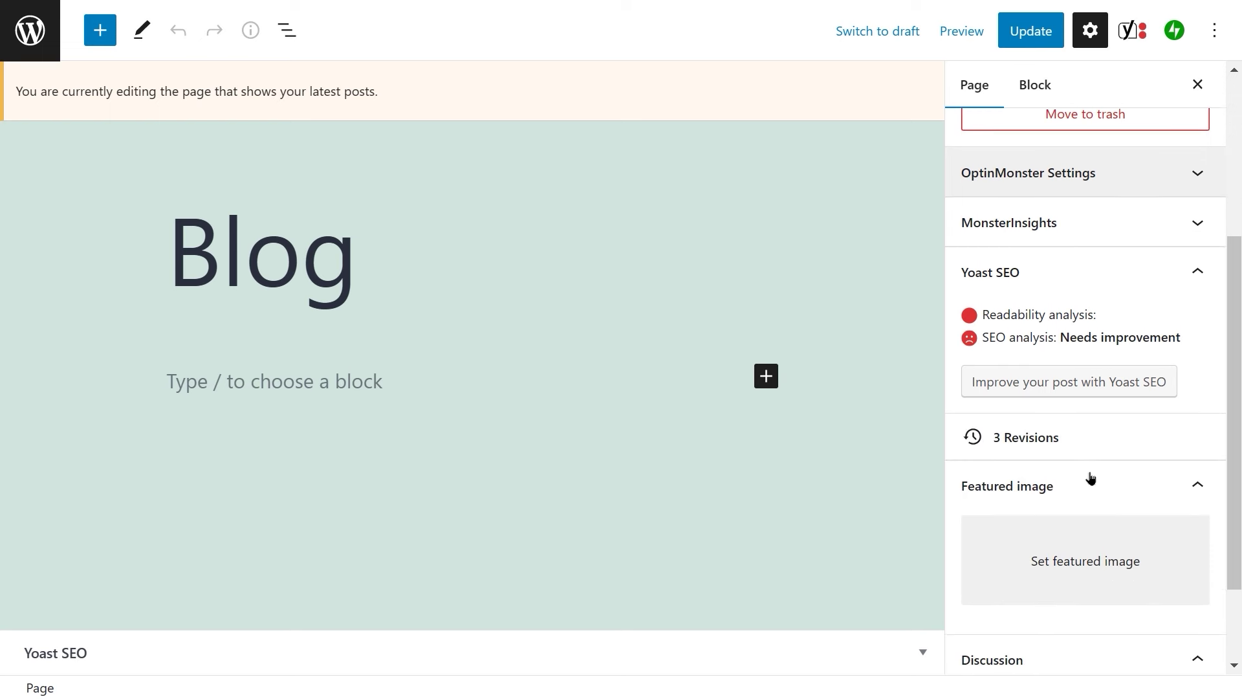
scroll(1090, 479, down, 2)
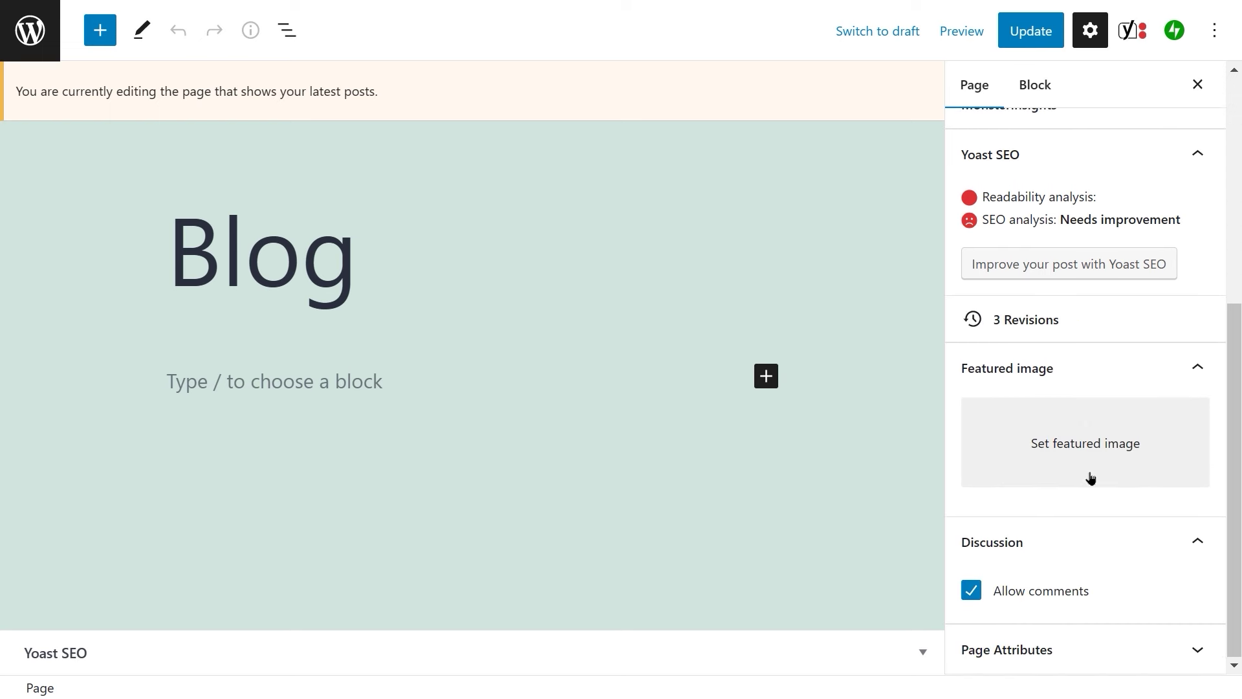
click(971, 595)
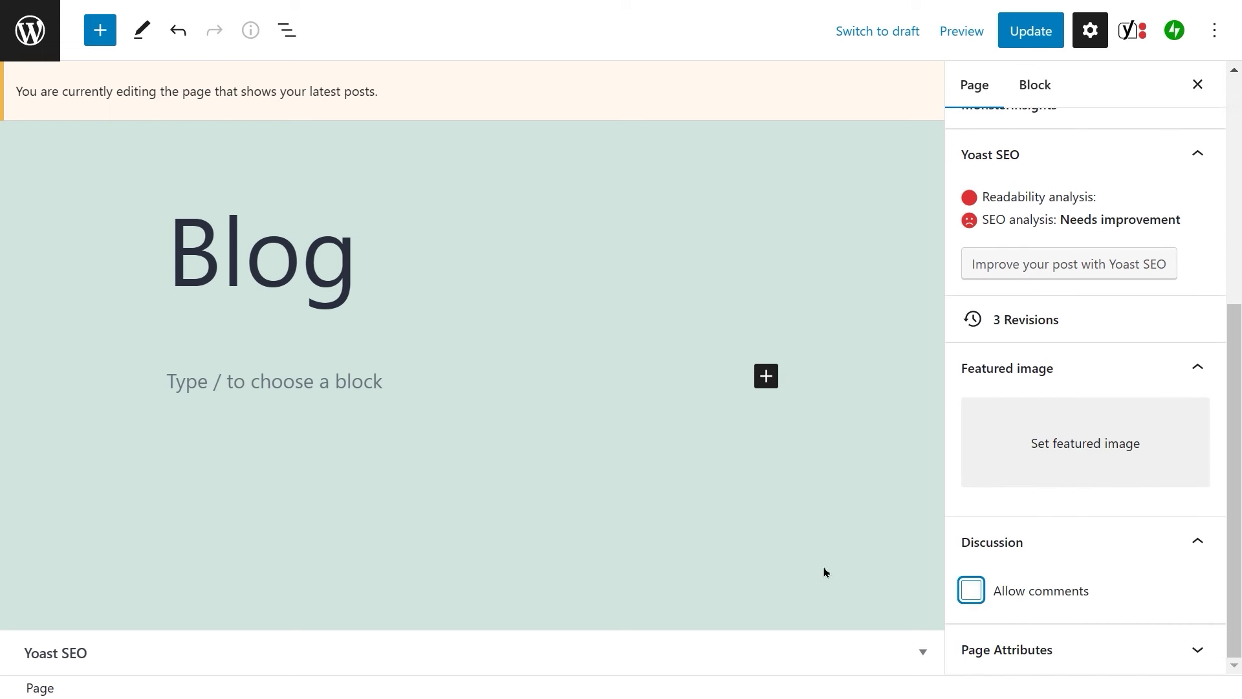
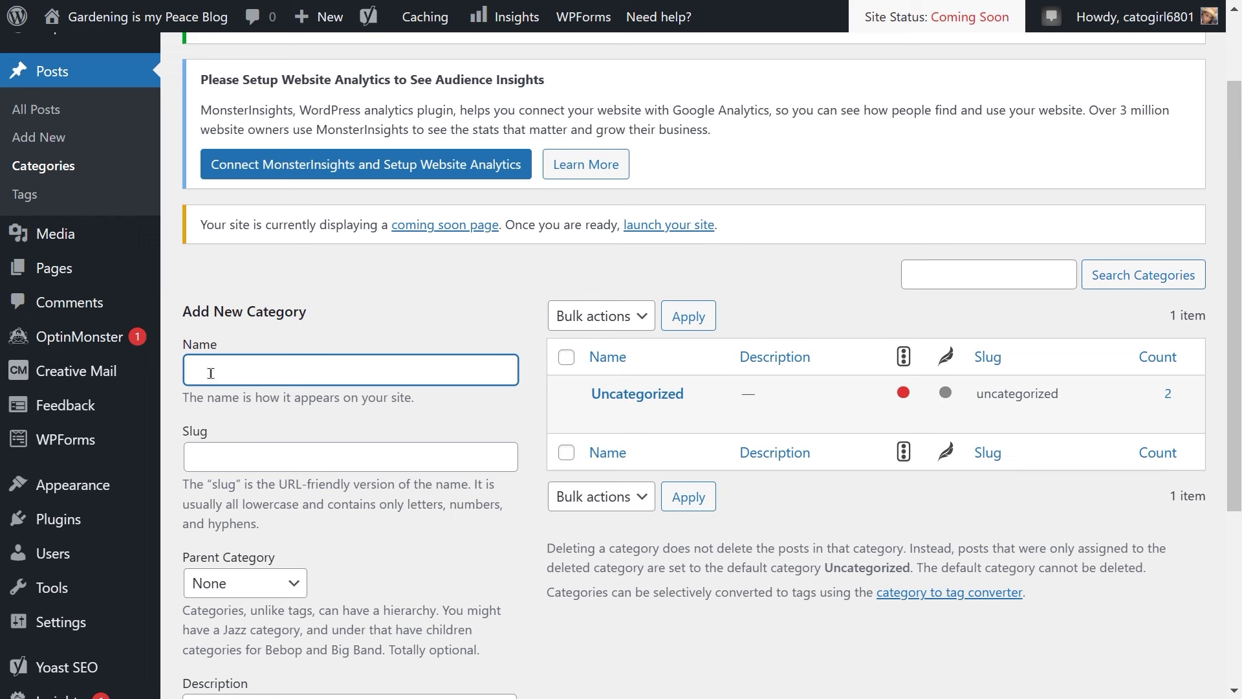
Step: Add a post category named "Vegetables" with the slug "vegetables" and no parent category
text(Vegetables)
click(289, 459)
text(v)
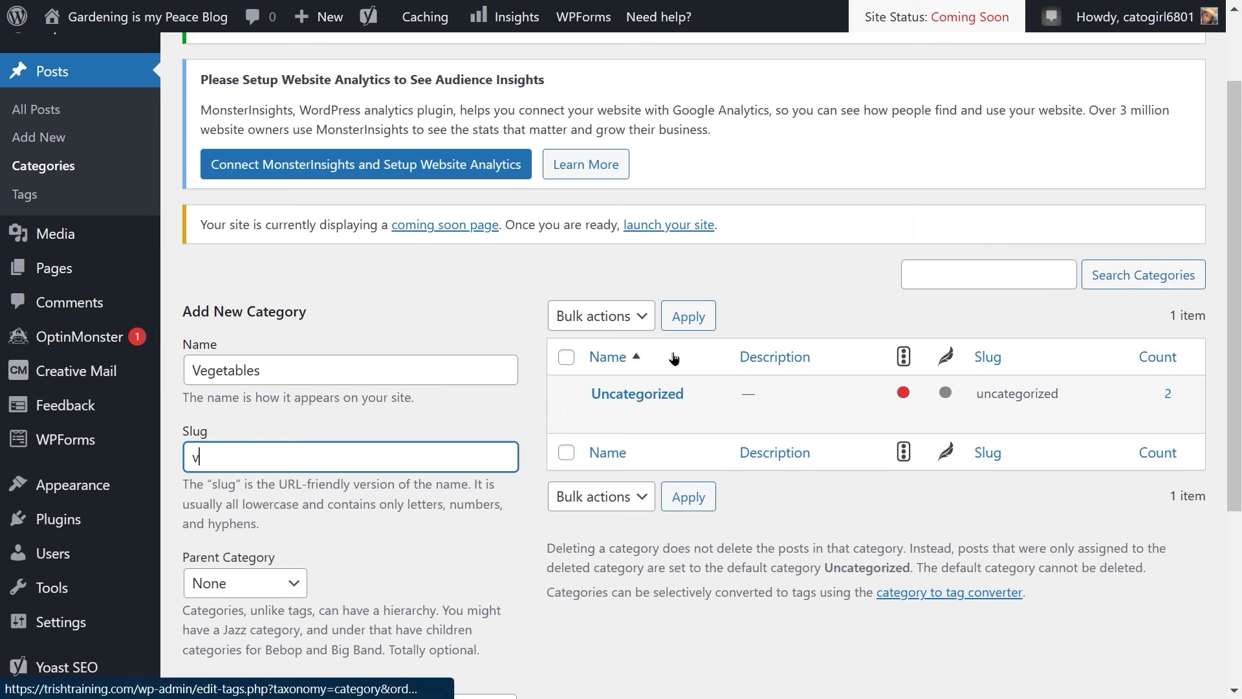
text(egetables)
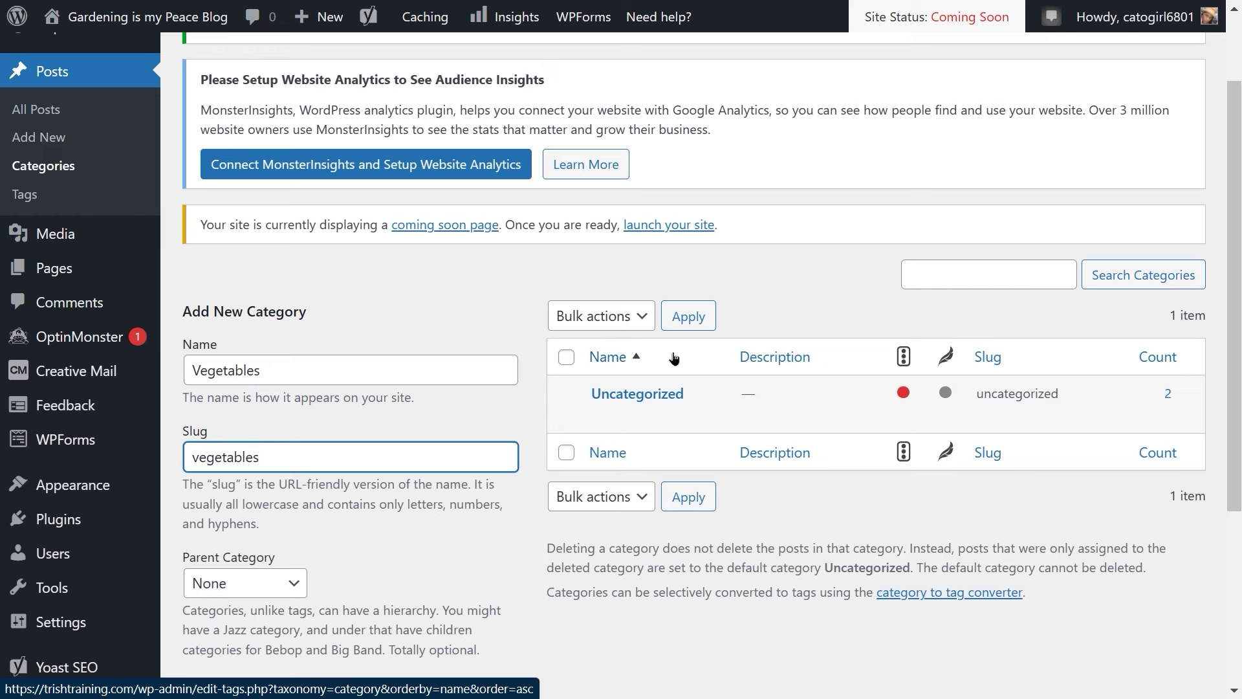
scroll(278, 511, down, 2)
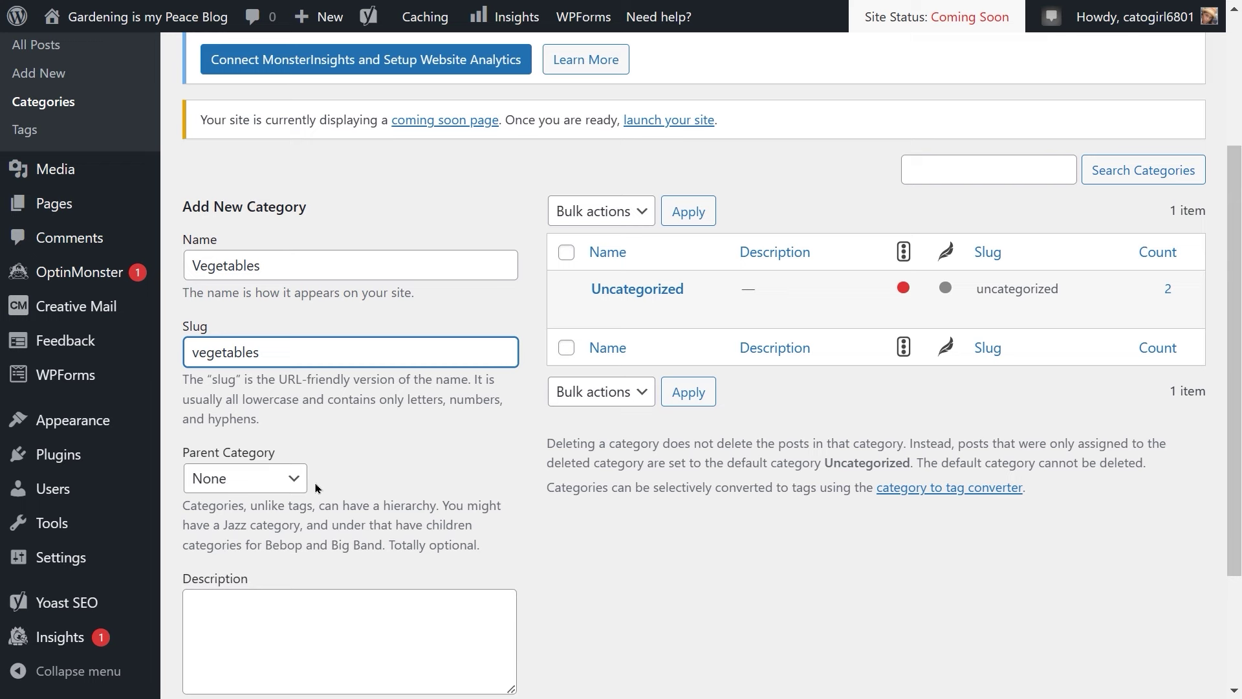
scroll(317, 487, down, 3)
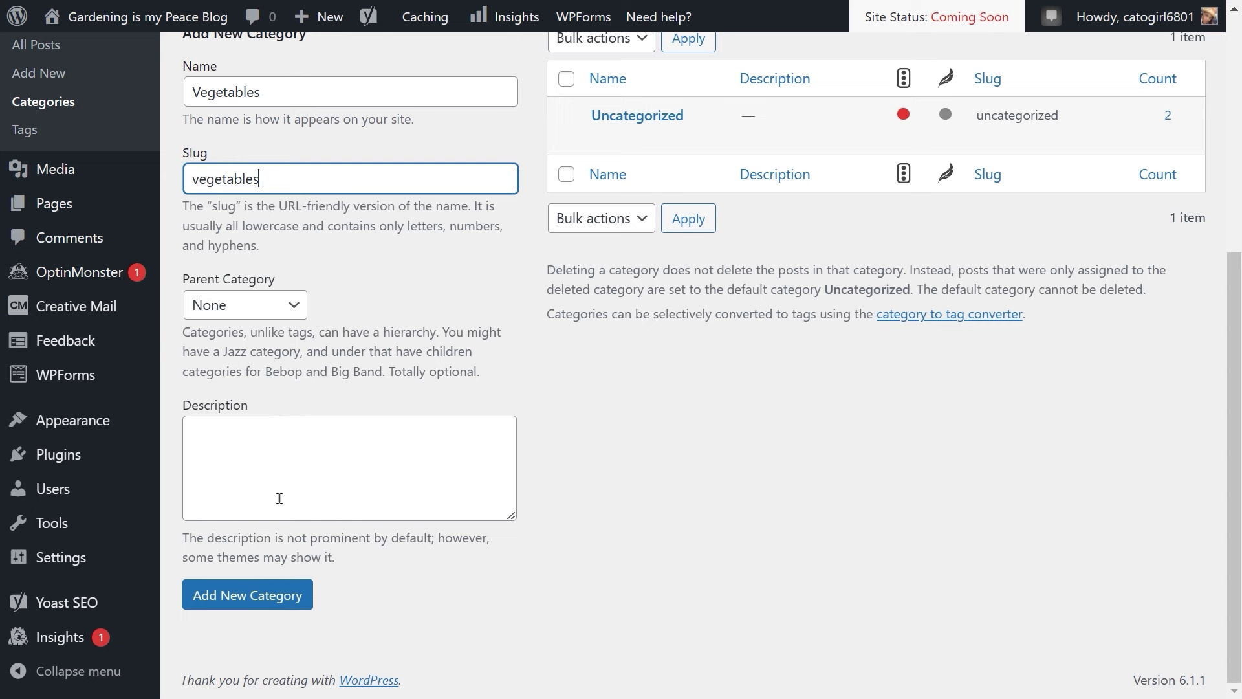
click(275, 602)
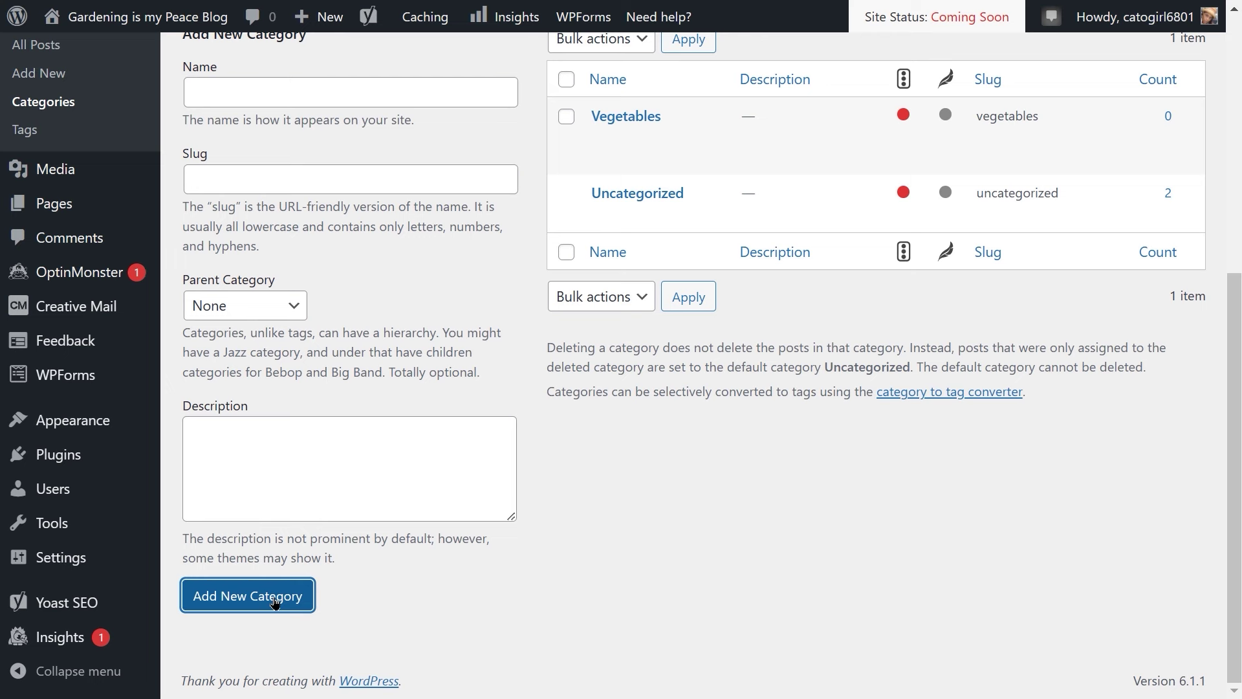
Step: Open the Vegetables category for editing, examine its name, slug, parent, description and SEO settings, and update it without changes
mouse_move(703, 213)
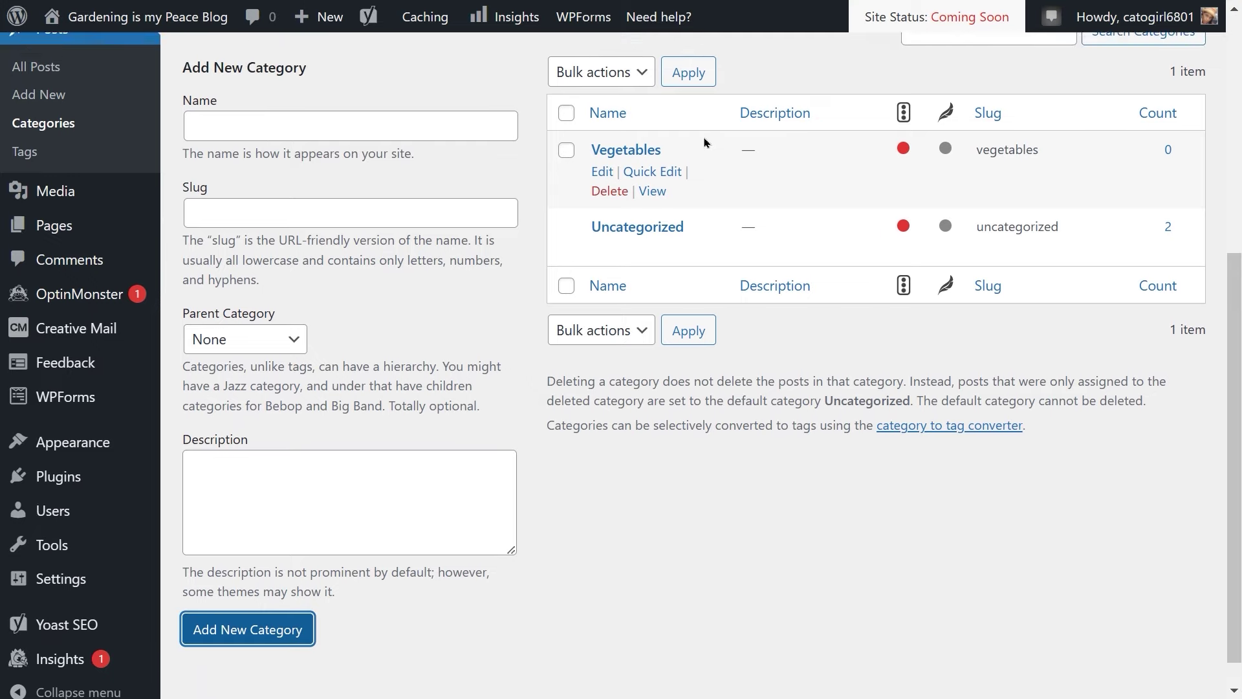
scroll(705, 143, up, 3)
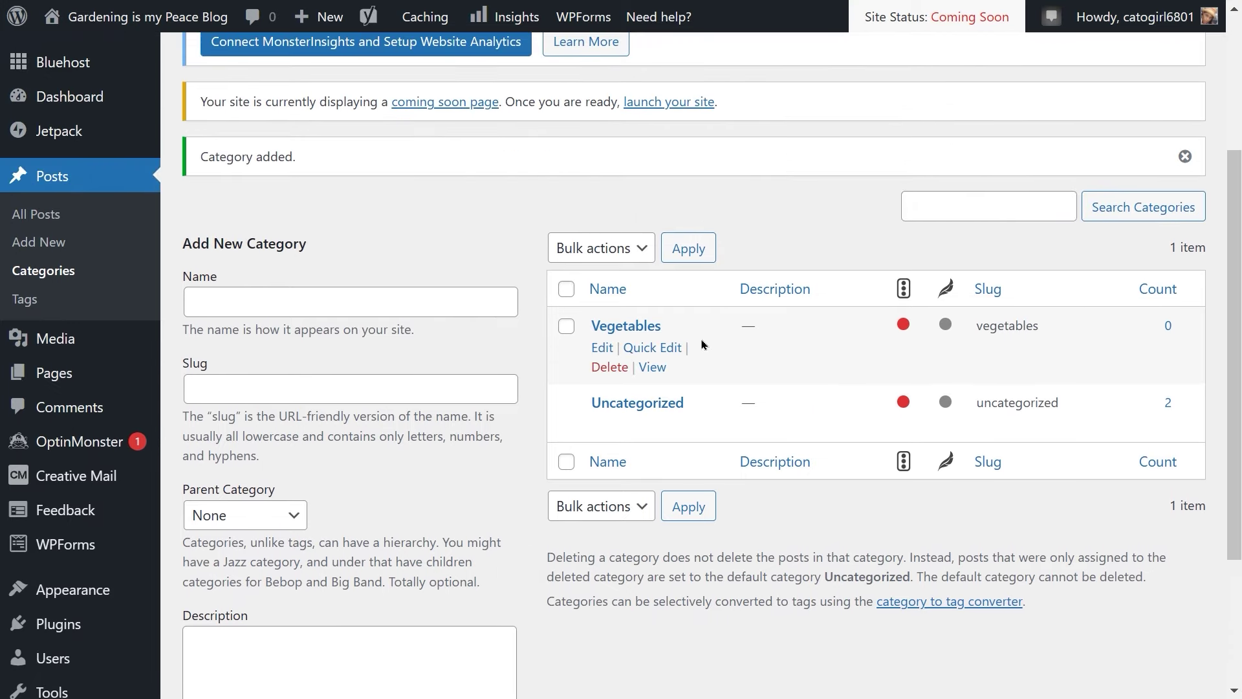
mouse_move(599, 328)
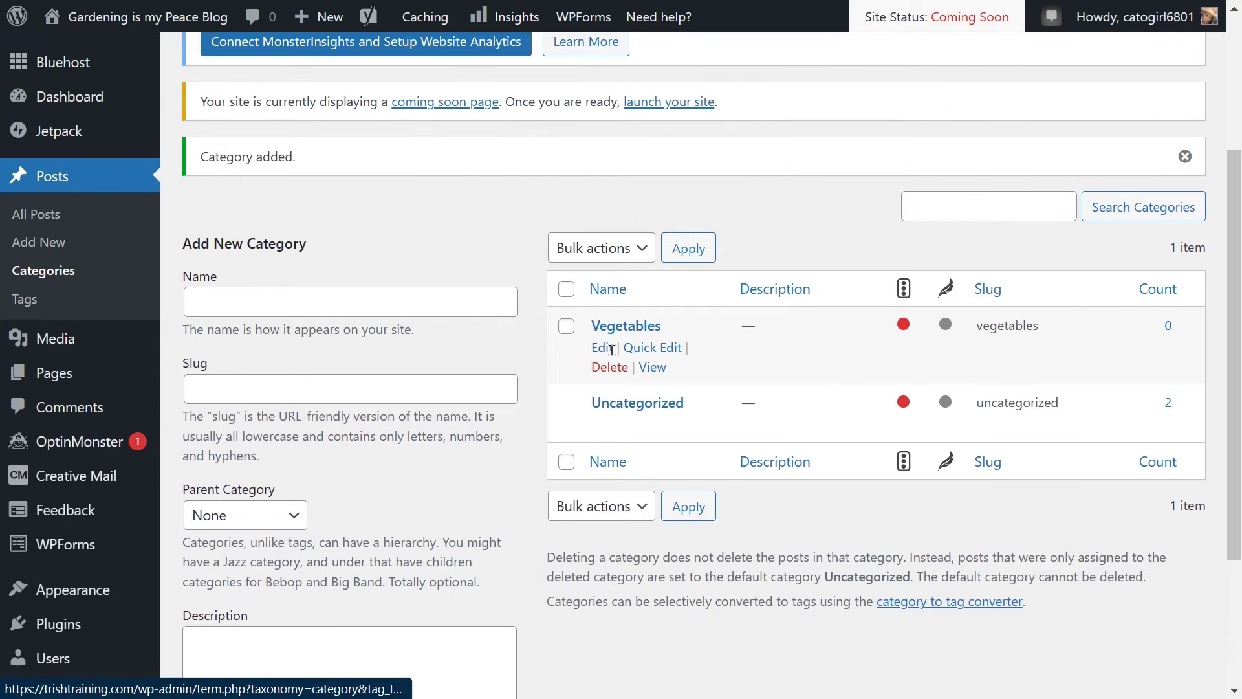
click(603, 349)
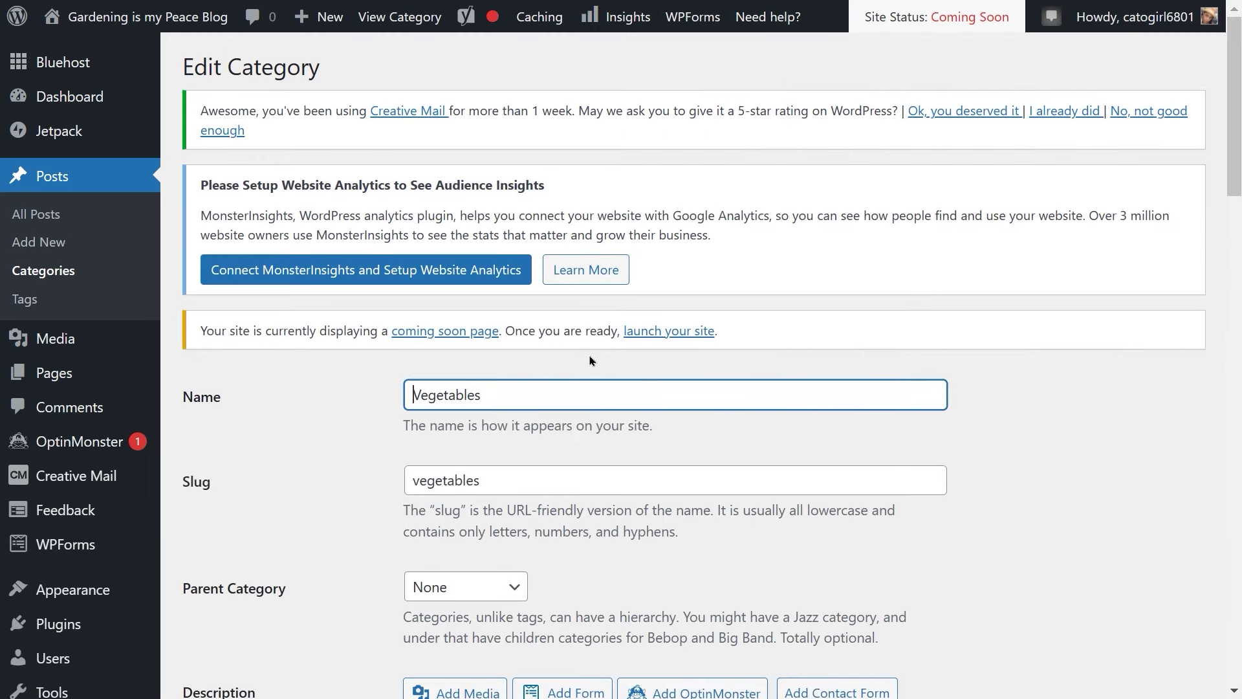
scroll(587, 392, down, 3)
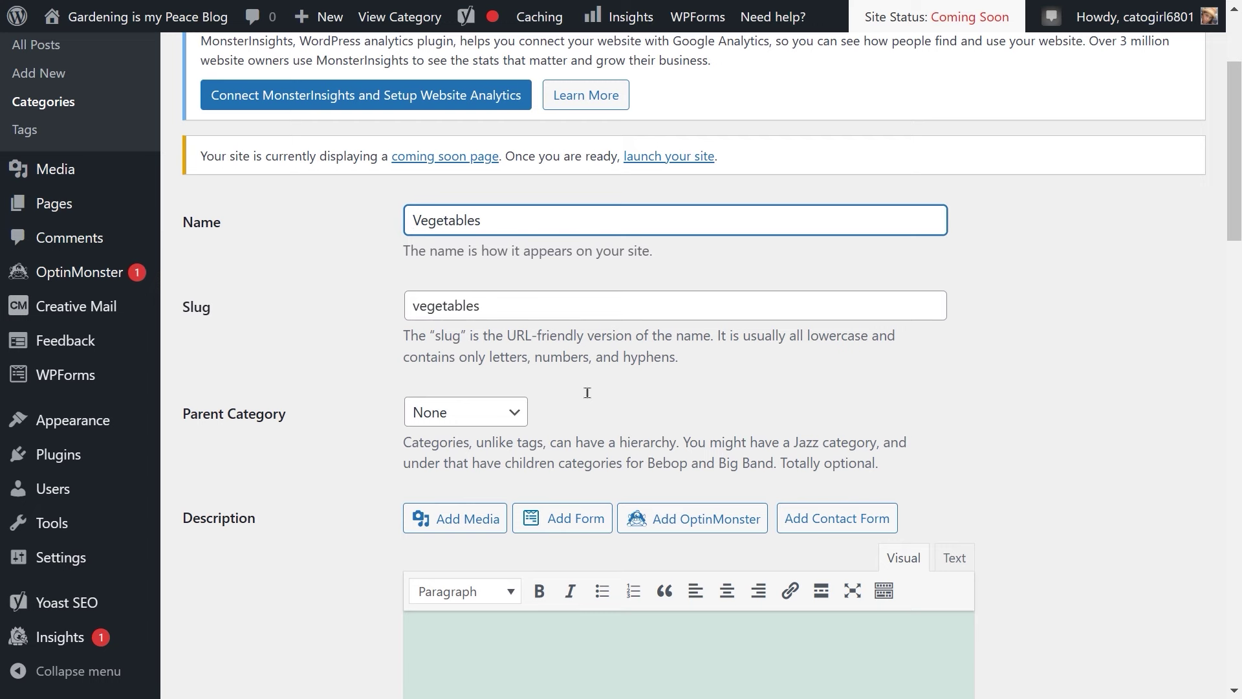
scroll(588, 393, down, 5)
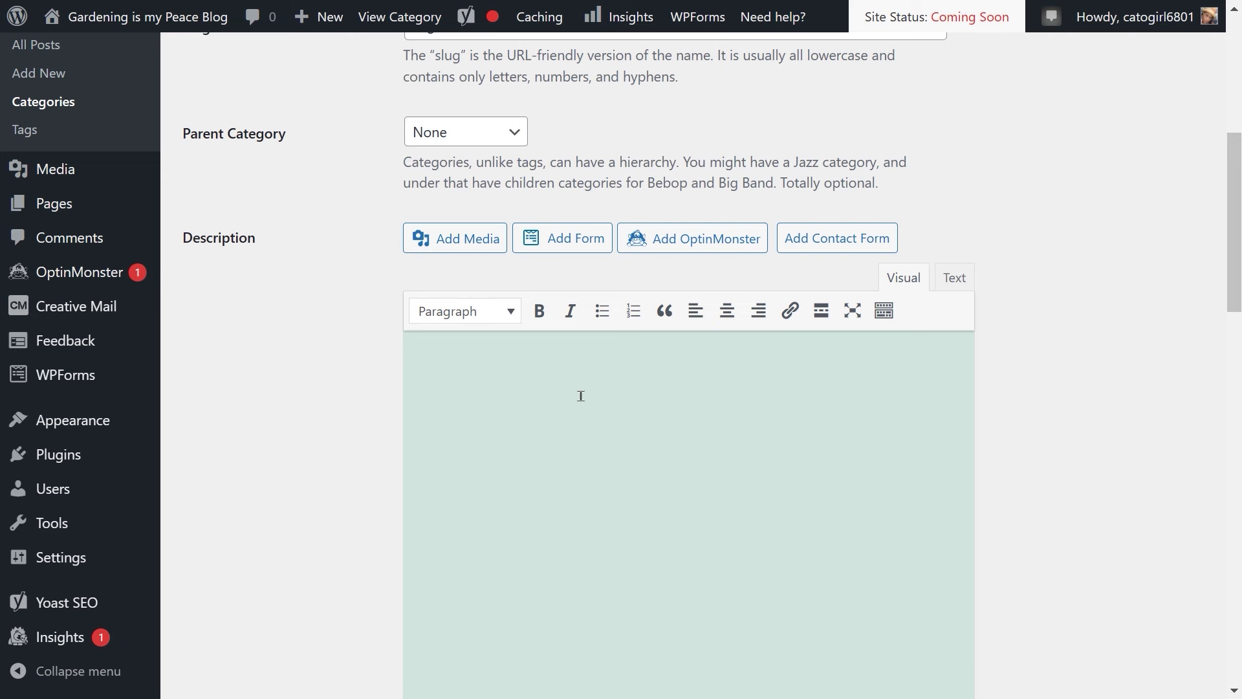
scroll(580, 395, up, 2)
scroll(581, 401, down, 2)
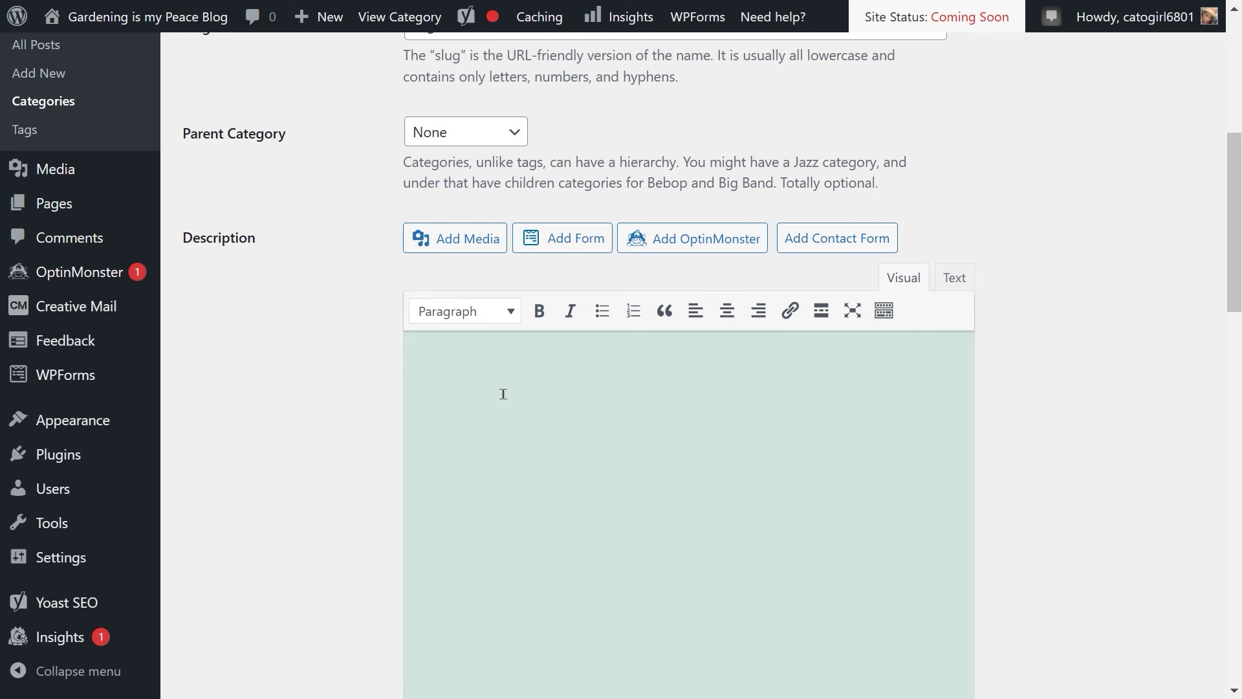
scroll(572, 371, up, 1)
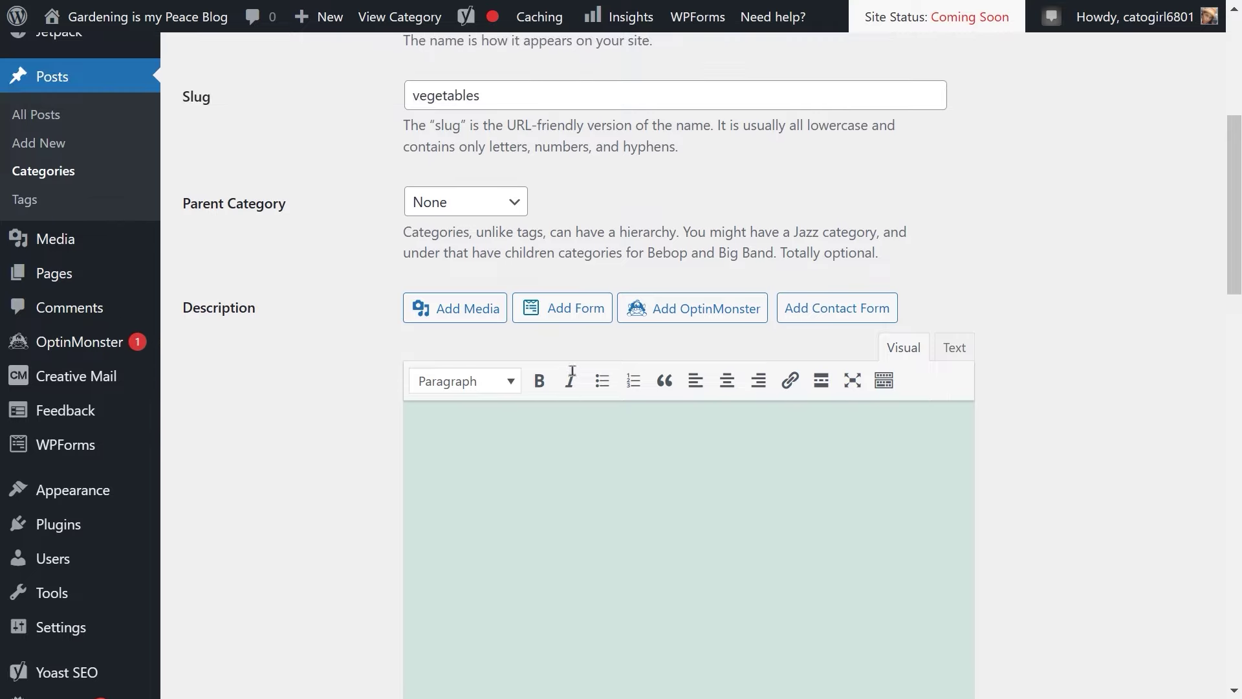
scroll(572, 371, down, 2)
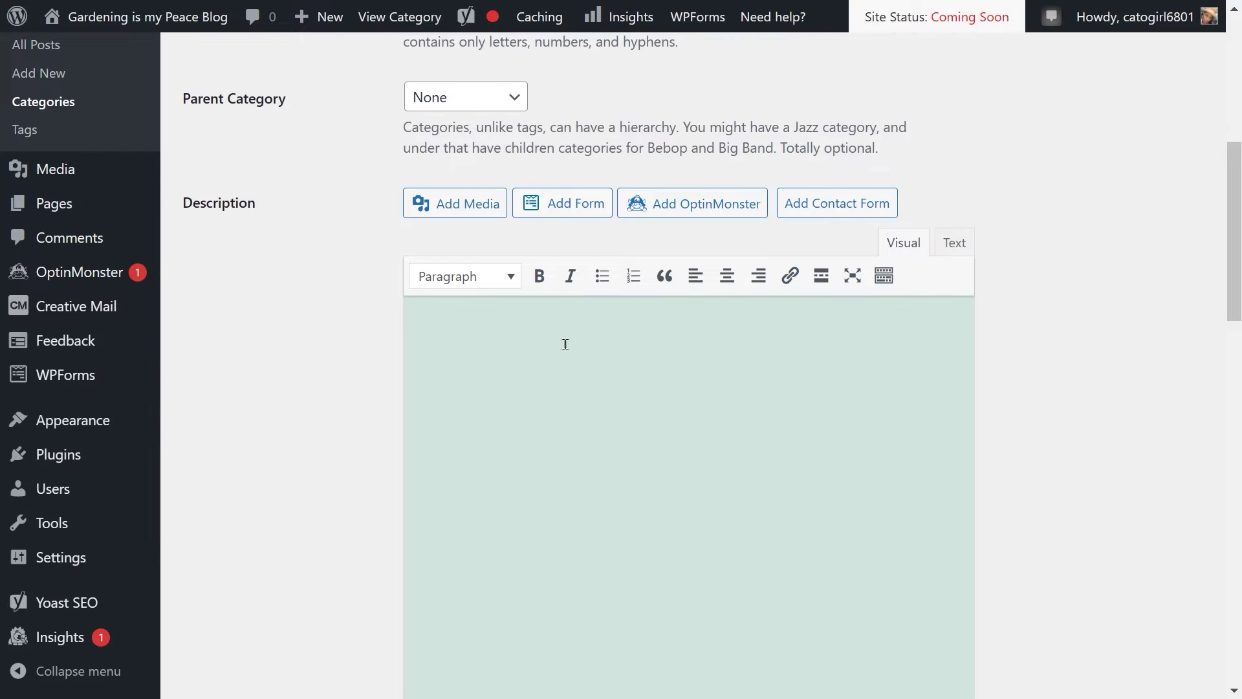
scroll(547, 366, up, 1)
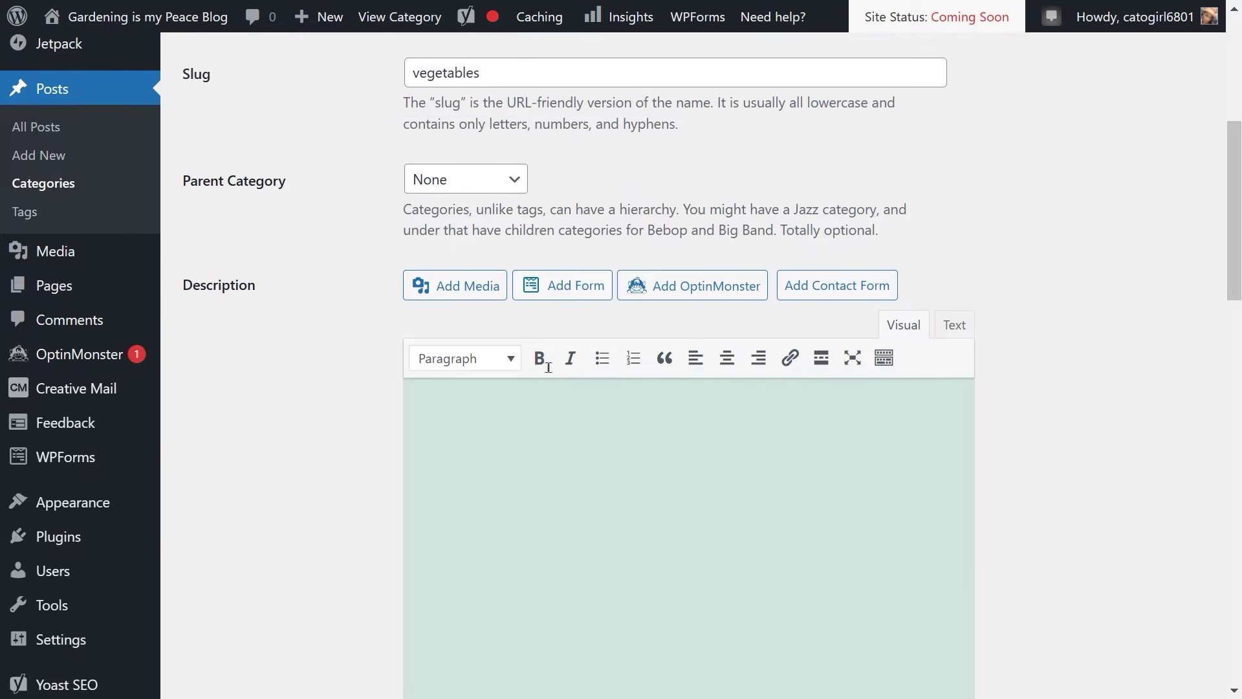
scroll(548, 367, up, 5)
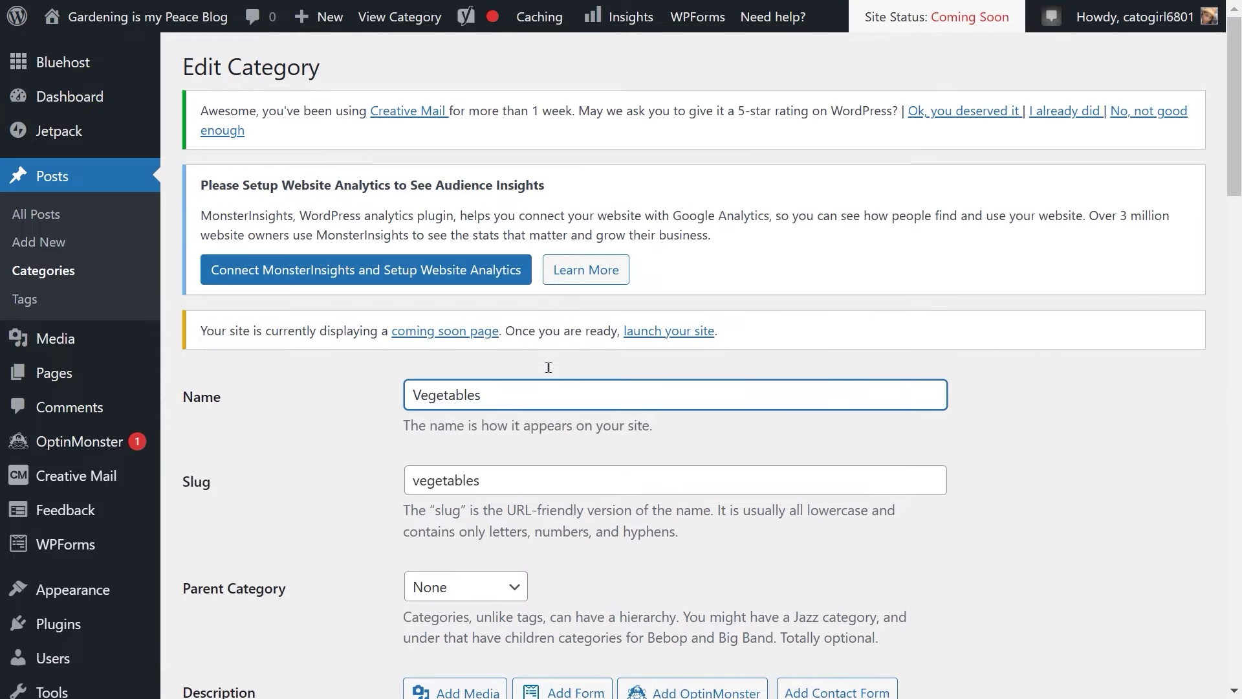
scroll(548, 367, down, 8)
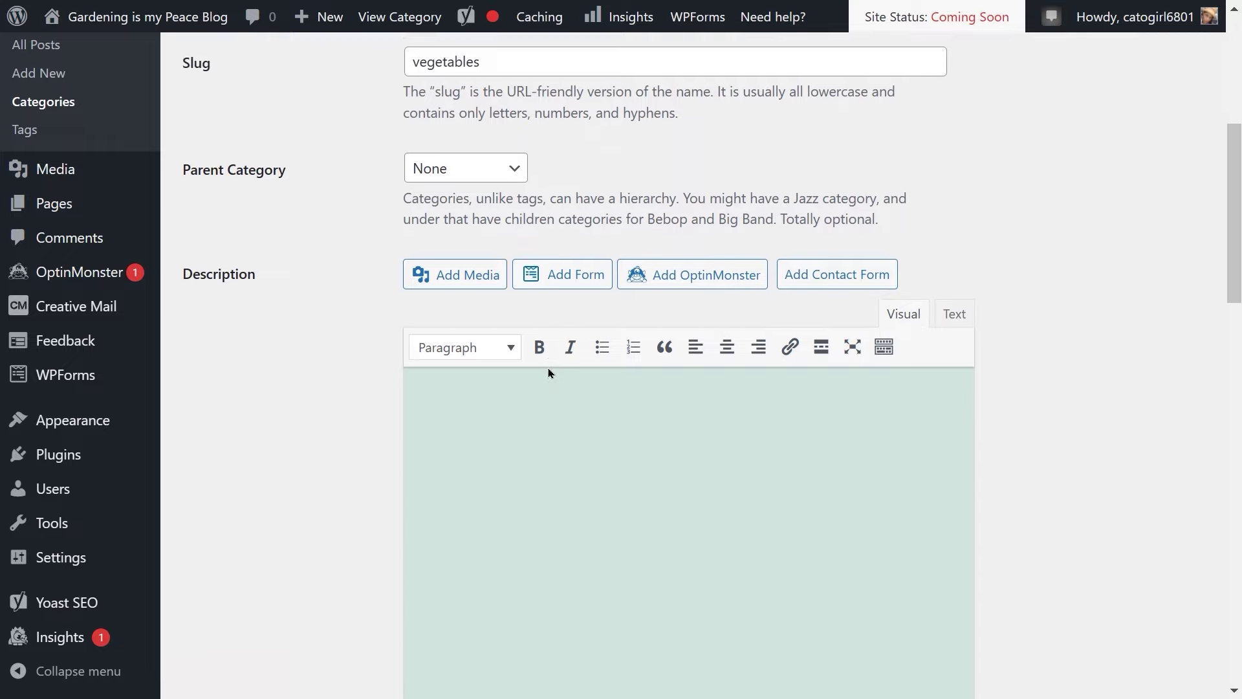
scroll(548, 373, down, 14)
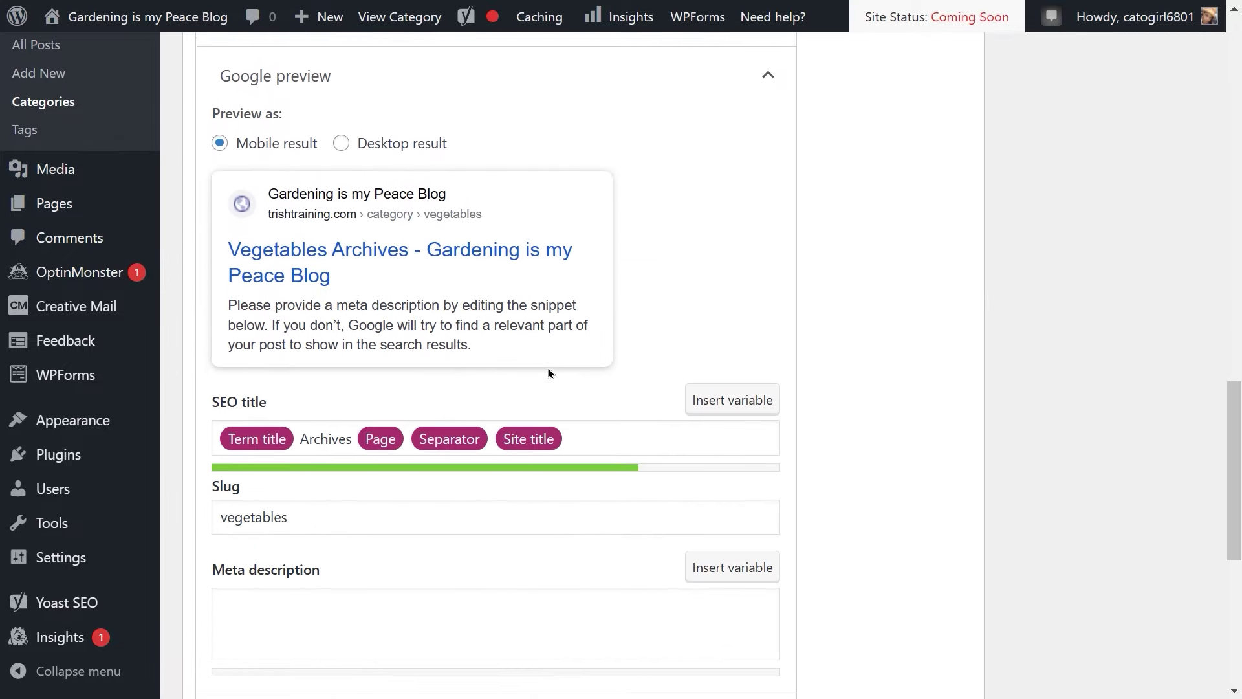
scroll(547, 374, down, 3)
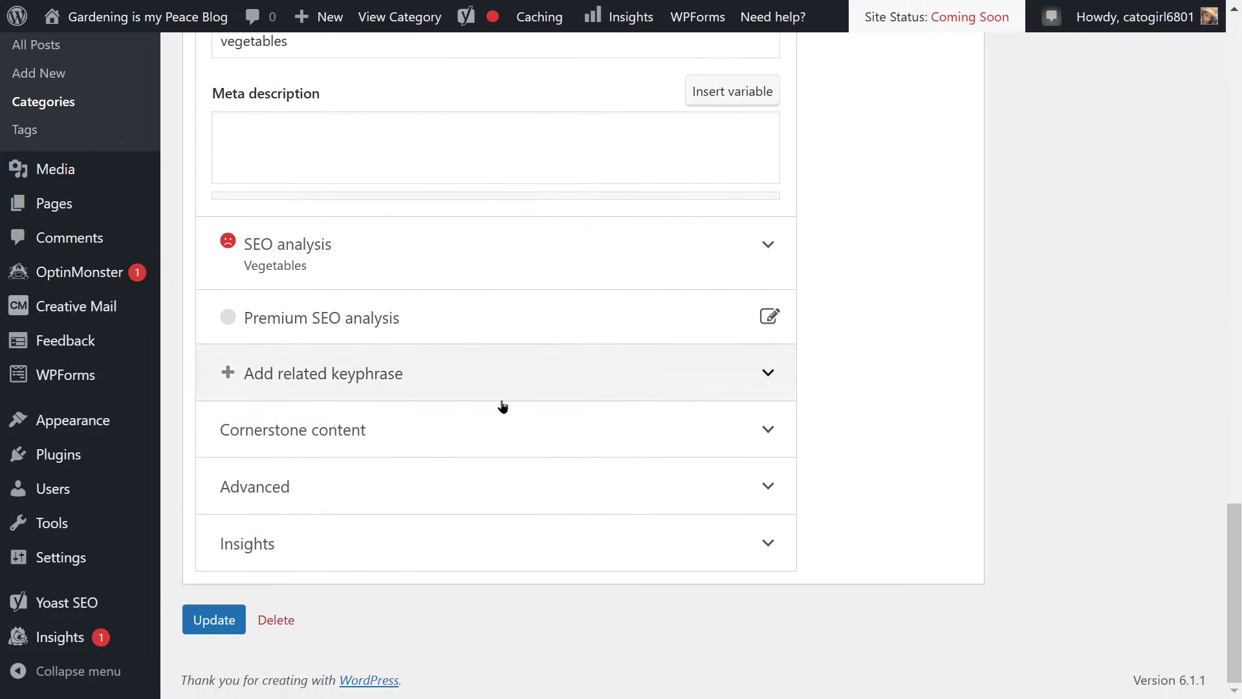
key(Return)
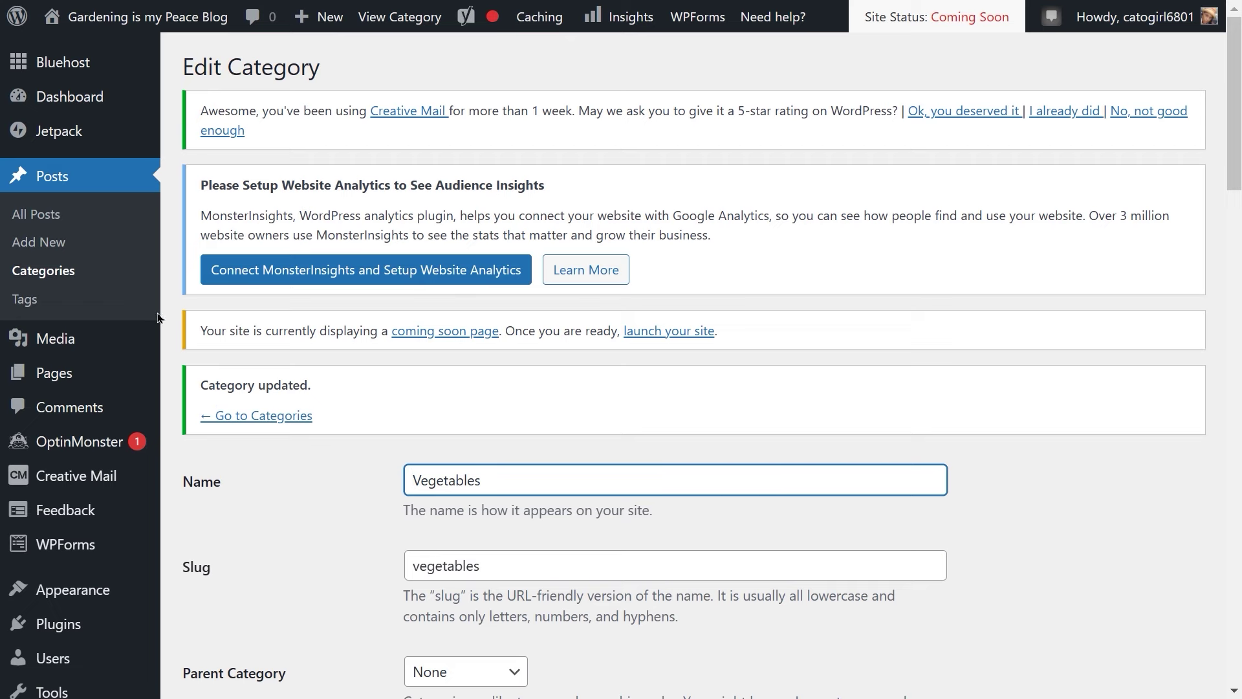
Step: Return to the category list and add a "Tomatoes" category with the slug "tomatoes" and Vegetables as its parent
click(34, 270)
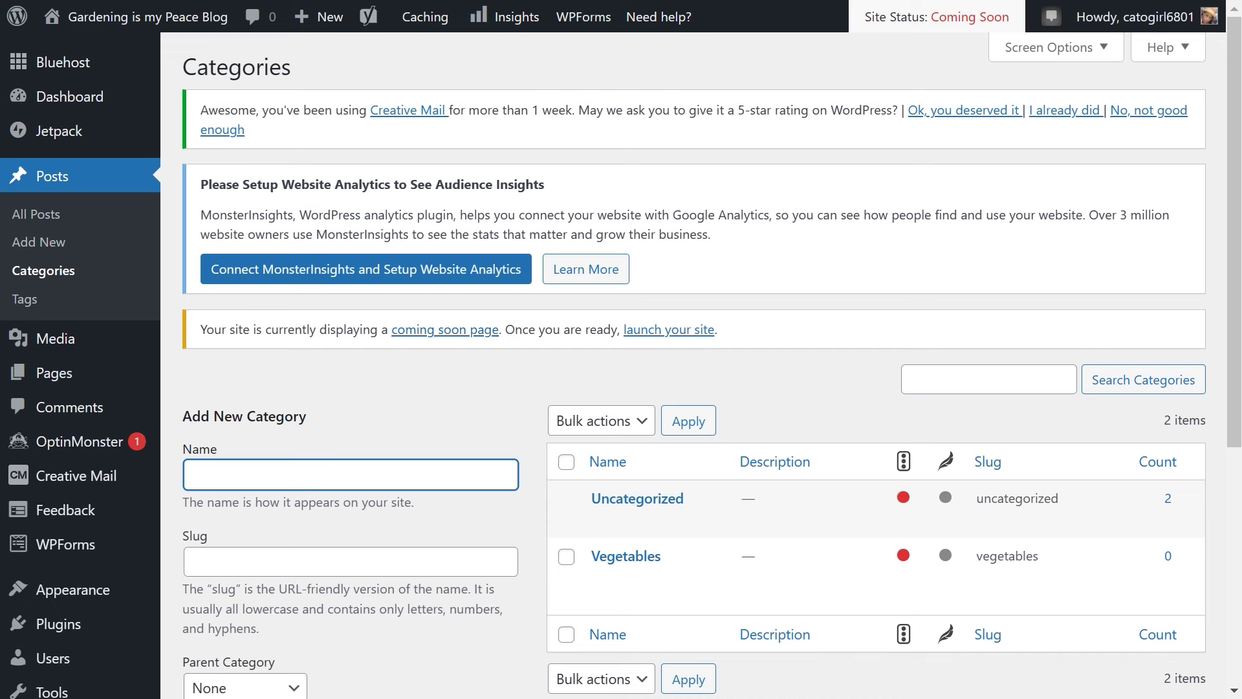
text(Tomatoes)
click(193, 561)
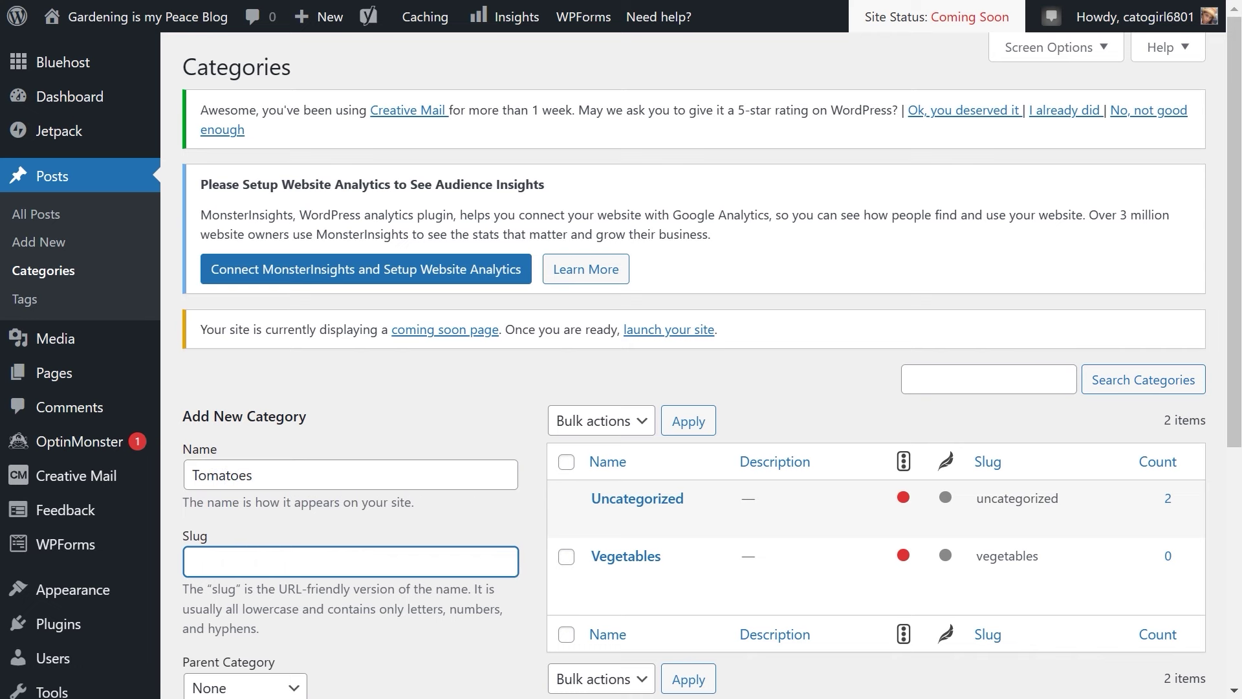
text(tomatoes)
scroll(325, 582, down, 2)
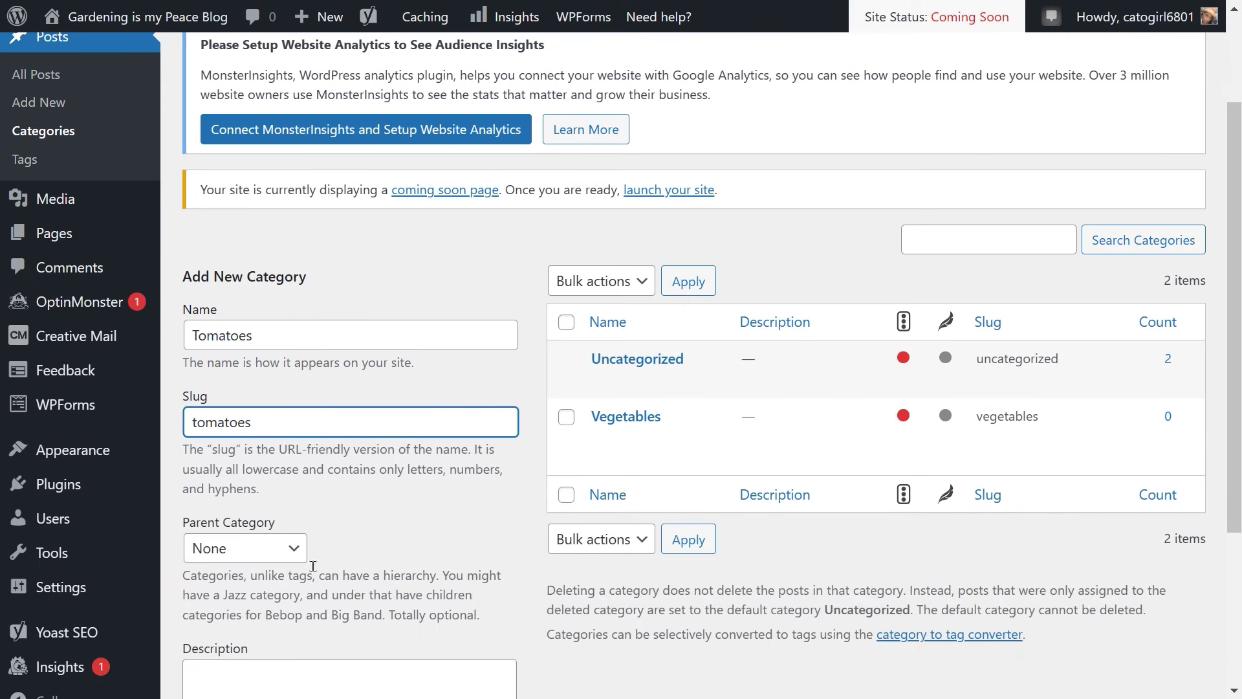
click(298, 557)
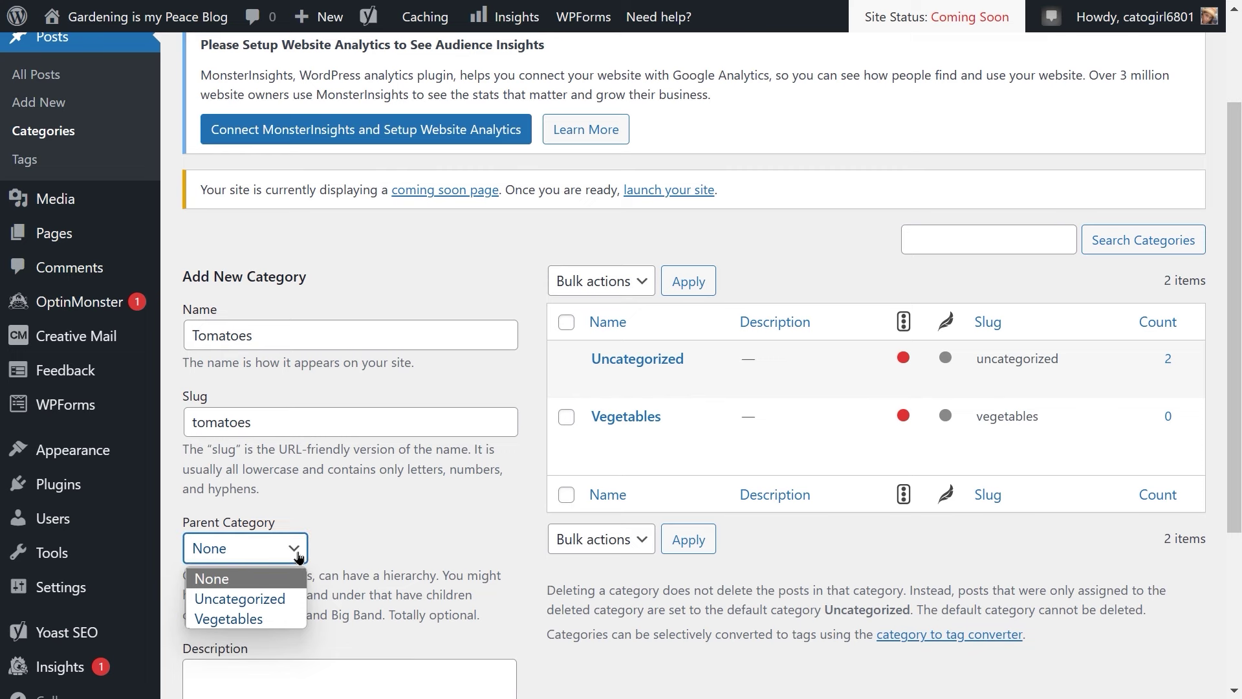
click(269, 619)
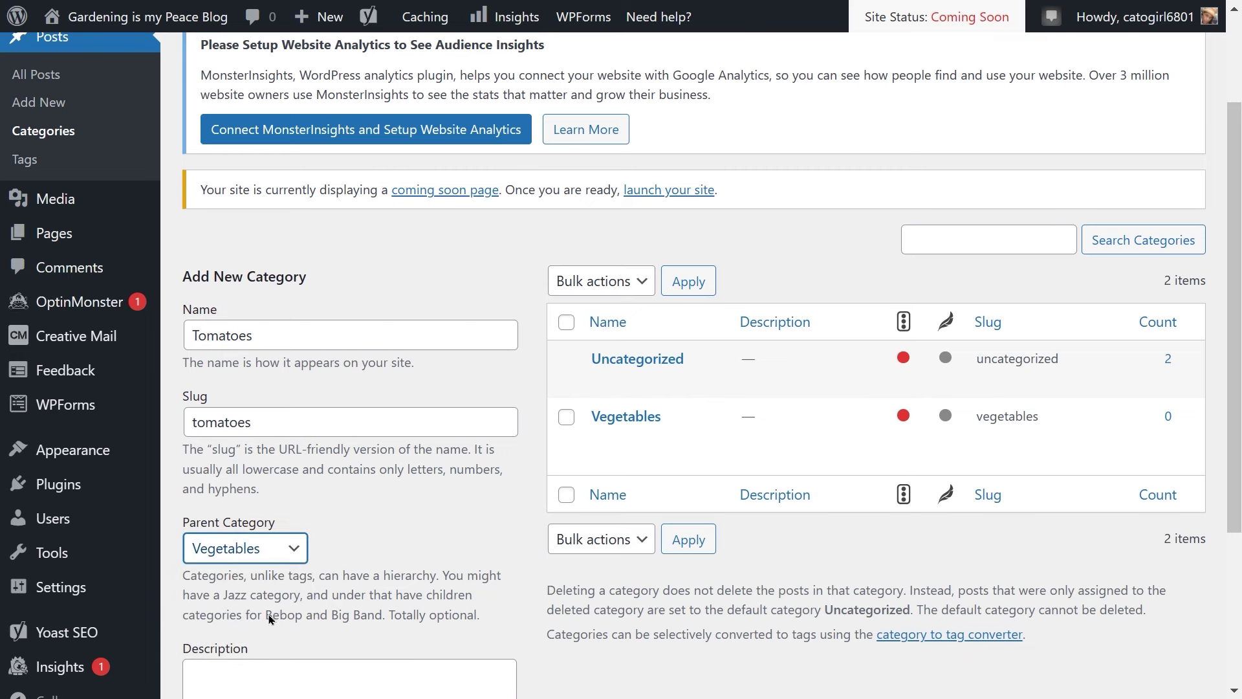
scroll(468, 505, down, 4)
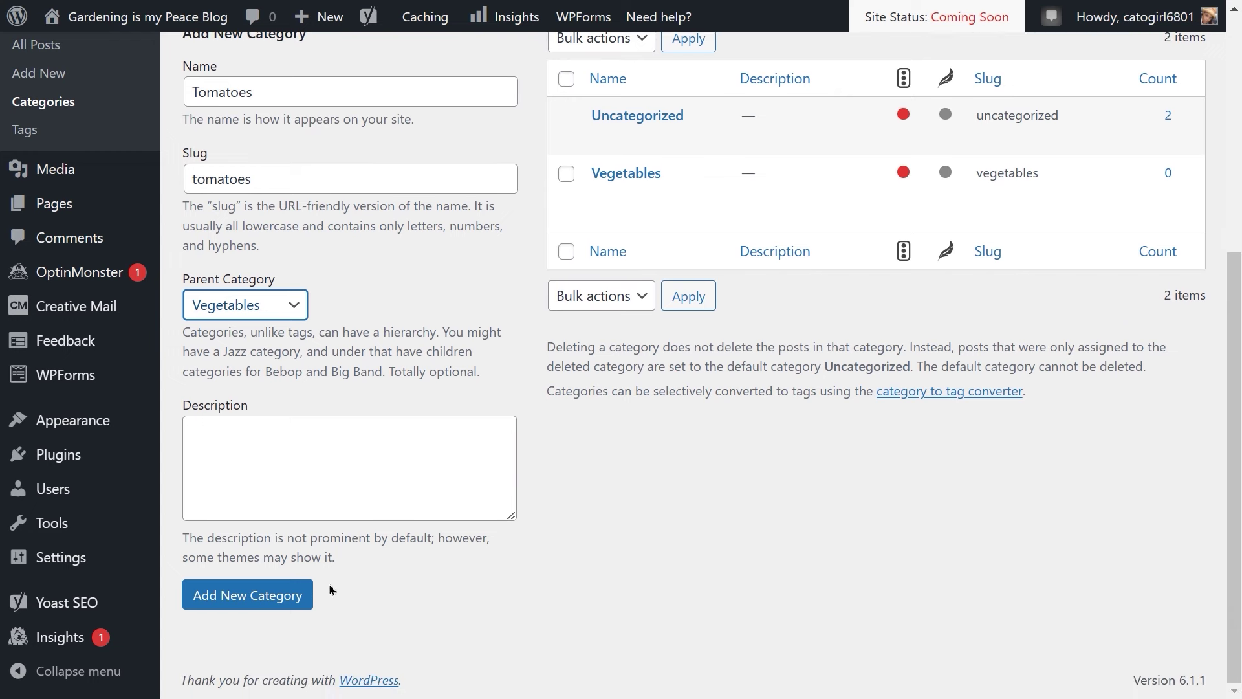
click(261, 597)
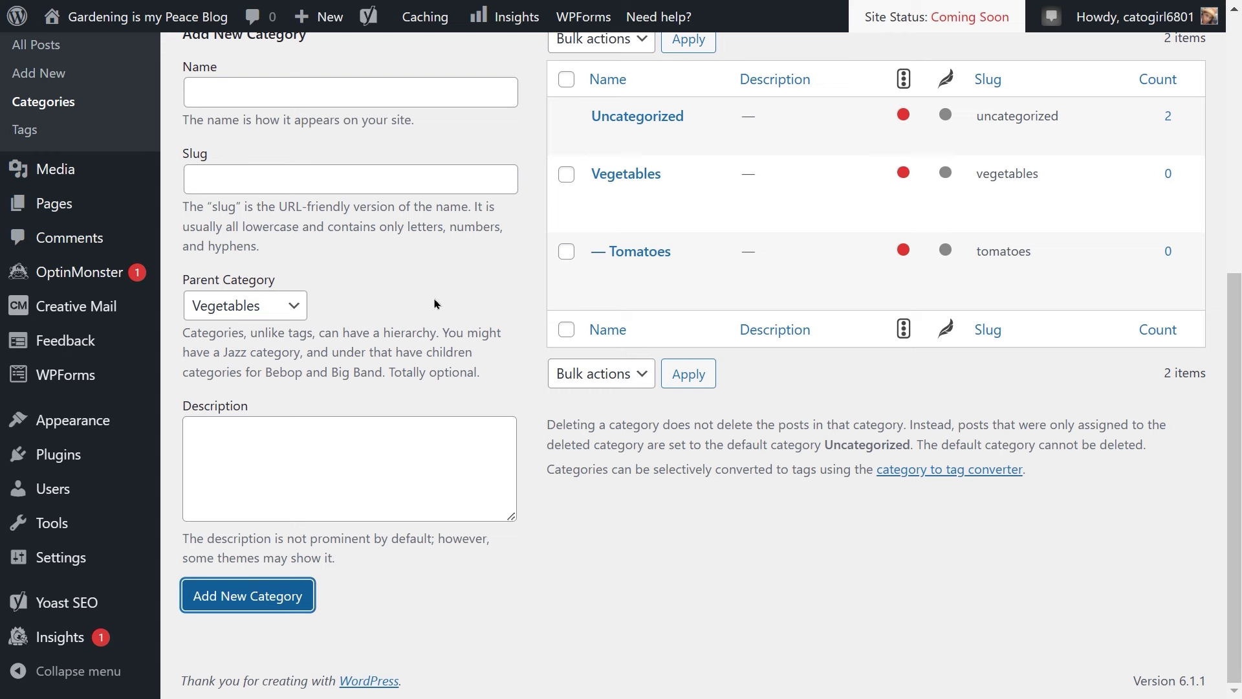
Step: Add a "Cherry Tomatoes" category with the slug "cherry-tomatoes", keeping Vegetables as its parent
click(405, 92)
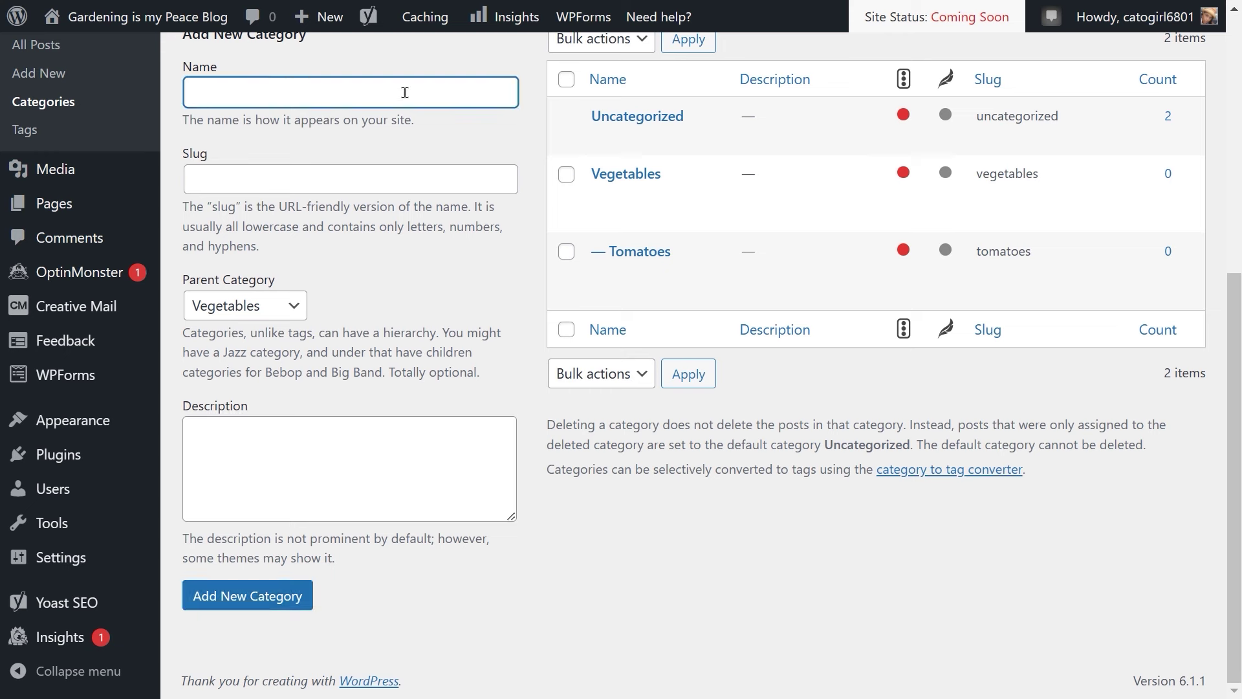
text(Cherry Tomatoes)
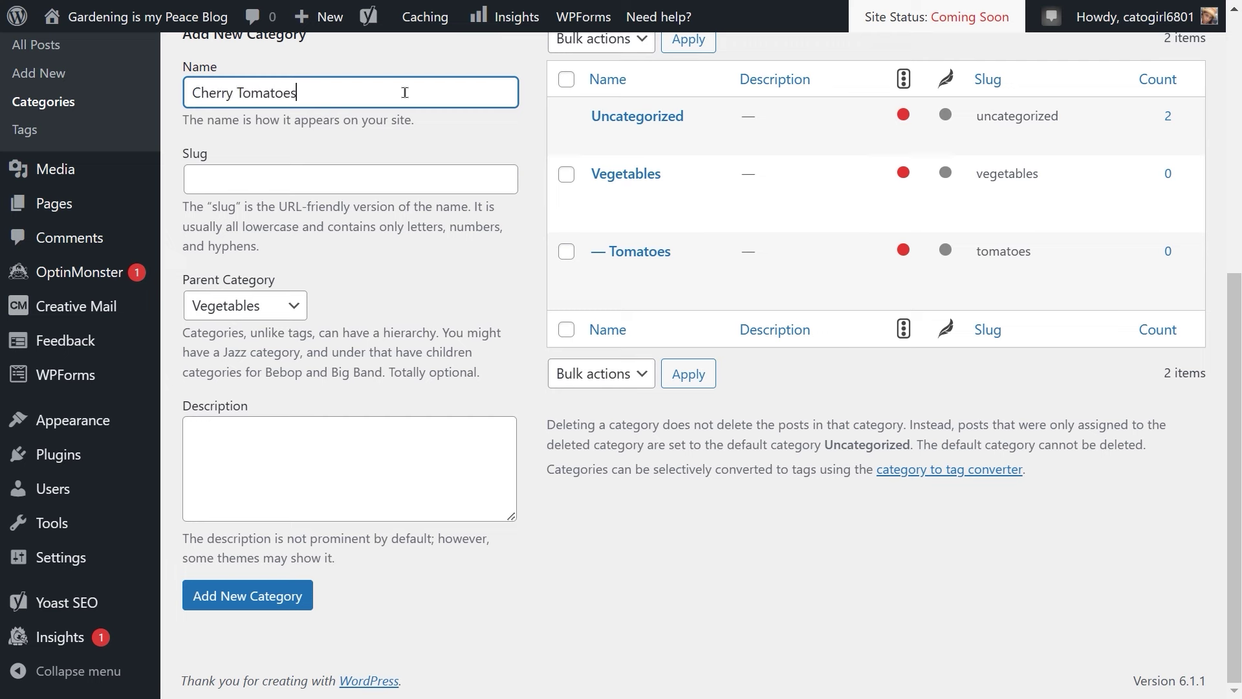
key(Tab)
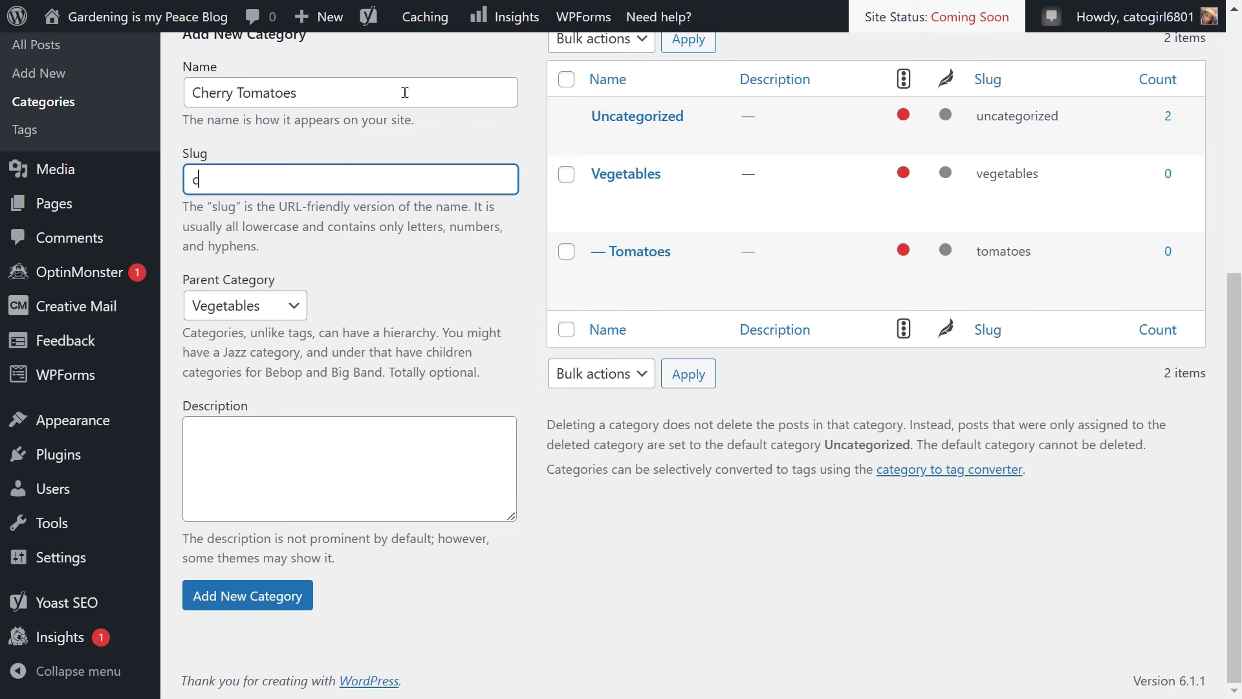
text(cherry-tomatoes)
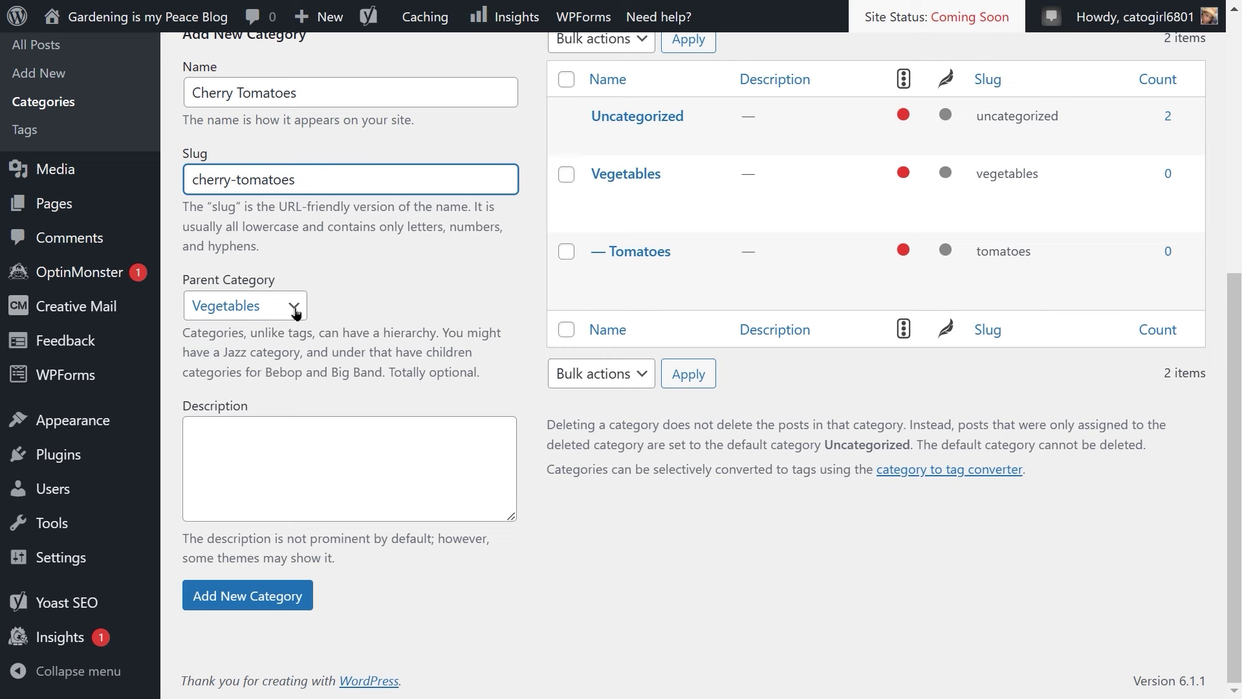
click(254, 605)
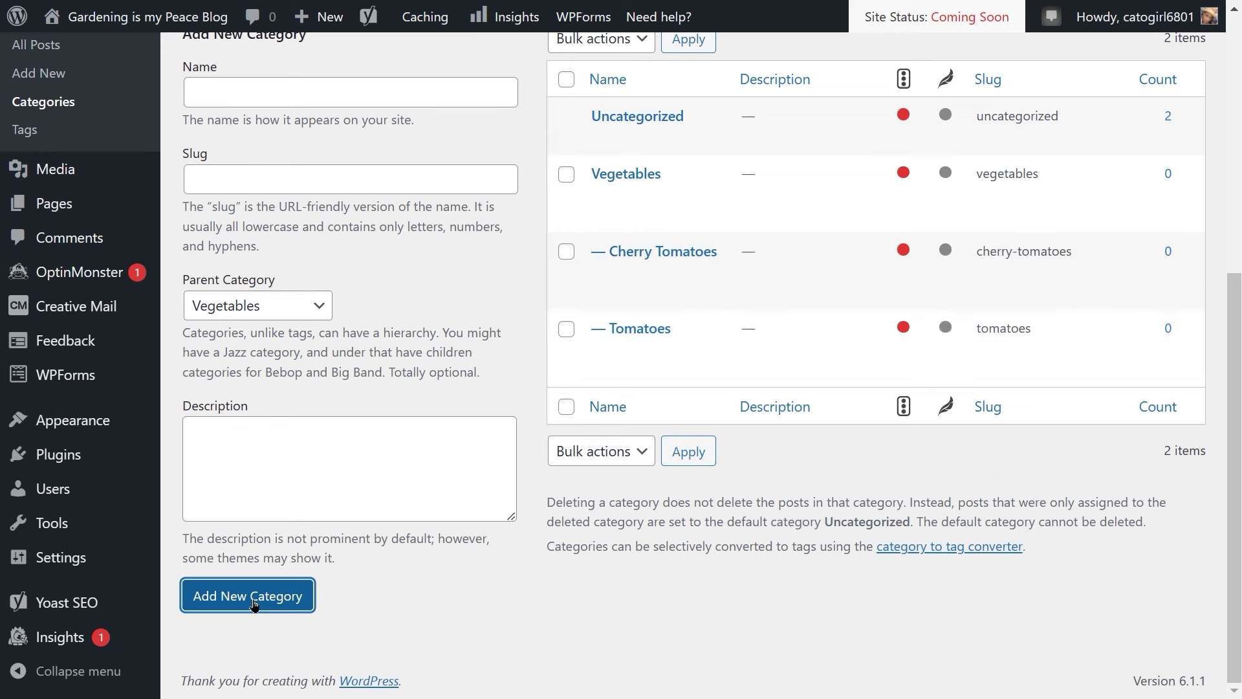
Step: Add a "Bell Peppers" category with the slug "bell-peppers", keeping Vegetables as its parent
click(315, 82)
text(Be)
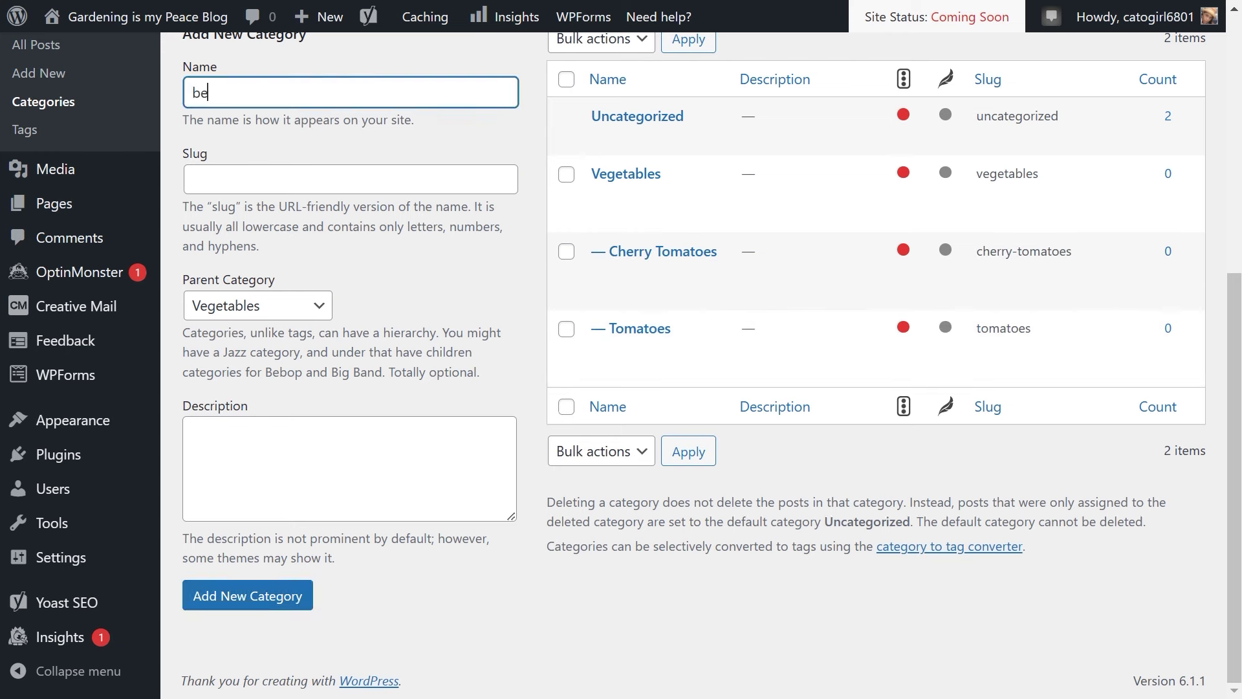
key(BackSpace)
key(BackSpace)
text(Bell Peppersa)
key(BackSpace)
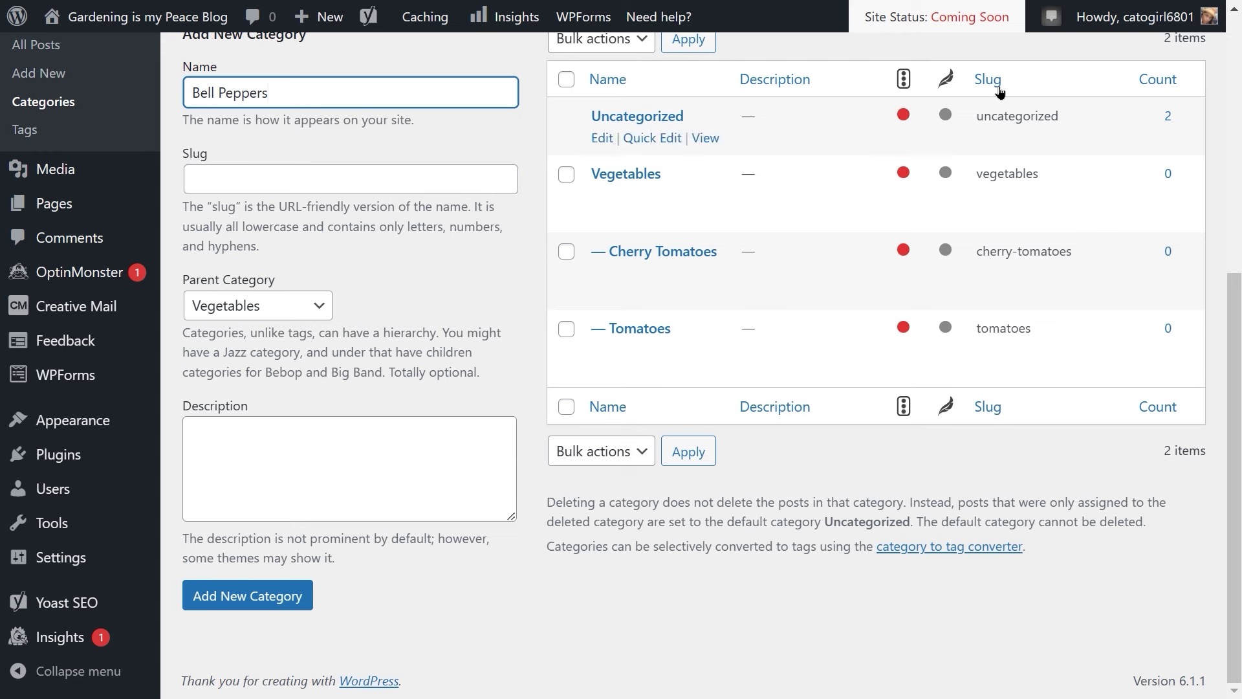
click(300, 177)
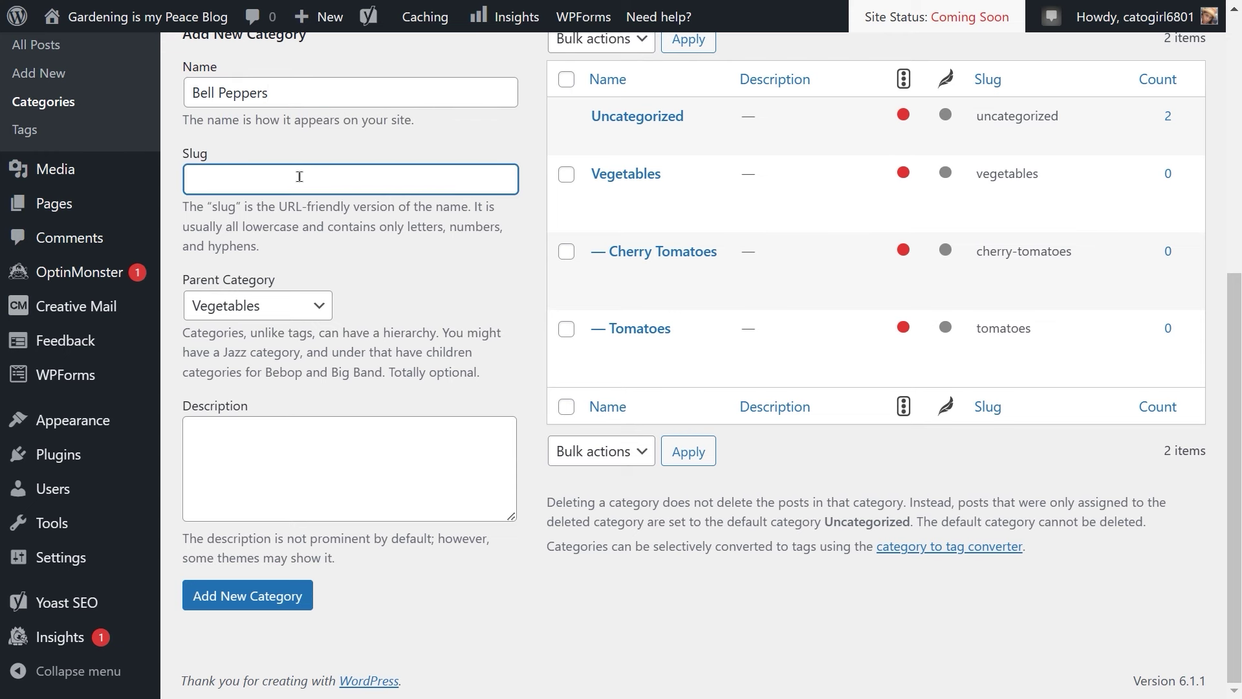
text(bell-peppers)
click(250, 595)
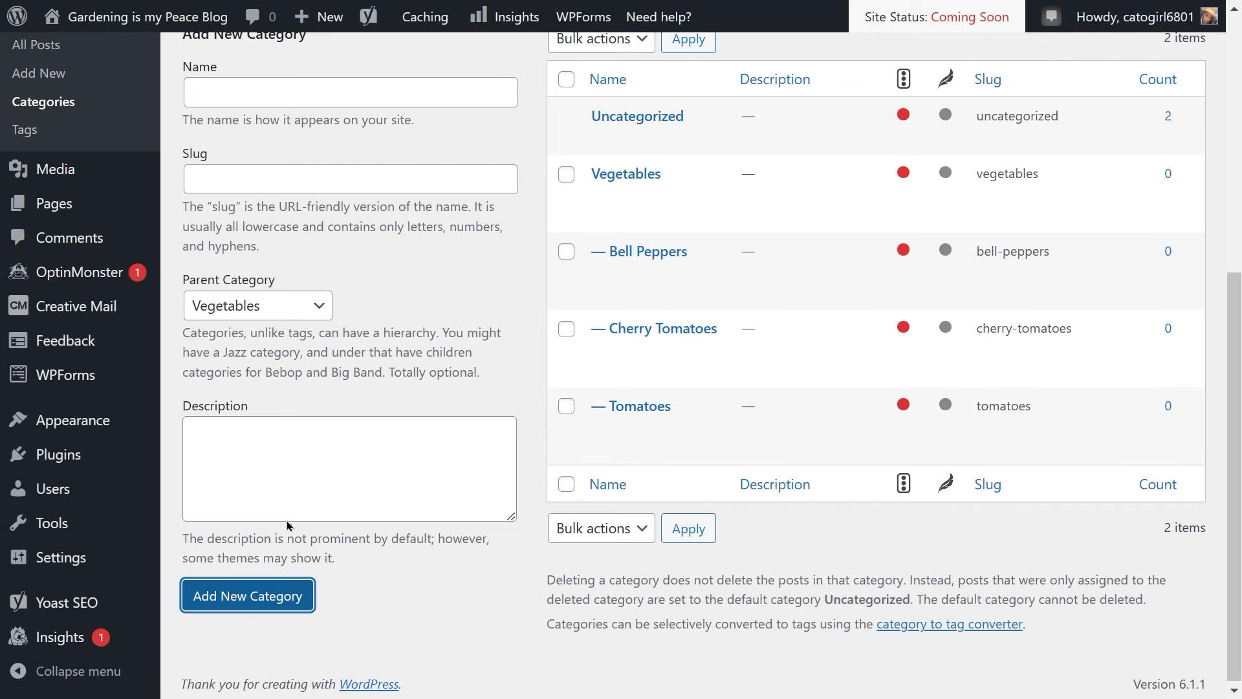
Step: Add a "Herbs" category with the slug "herbs" and its parent category set to None
click(301, 94)
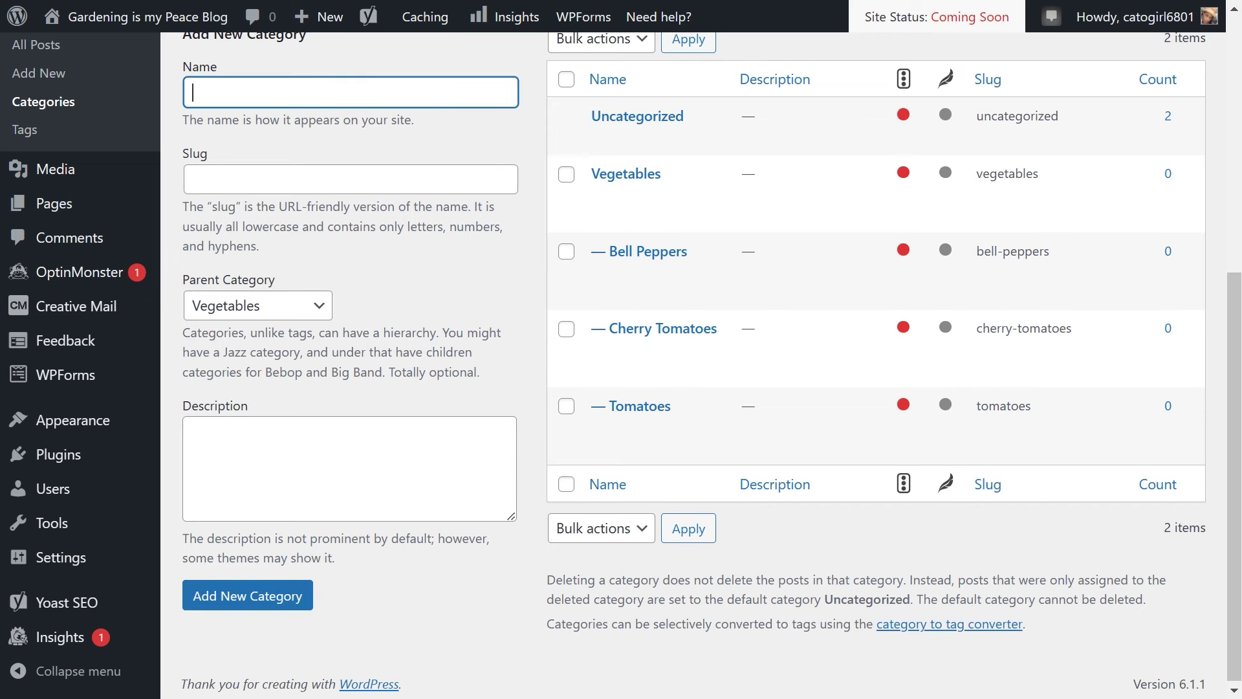
text(Herbs)
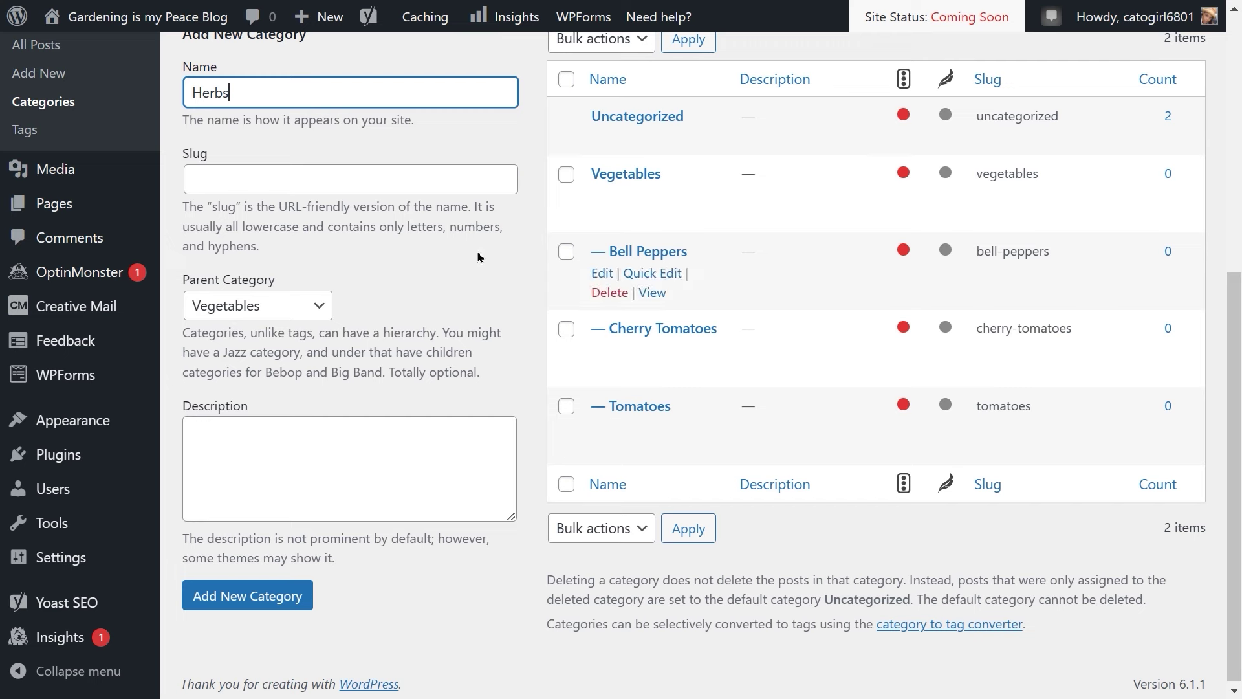
click(386, 184)
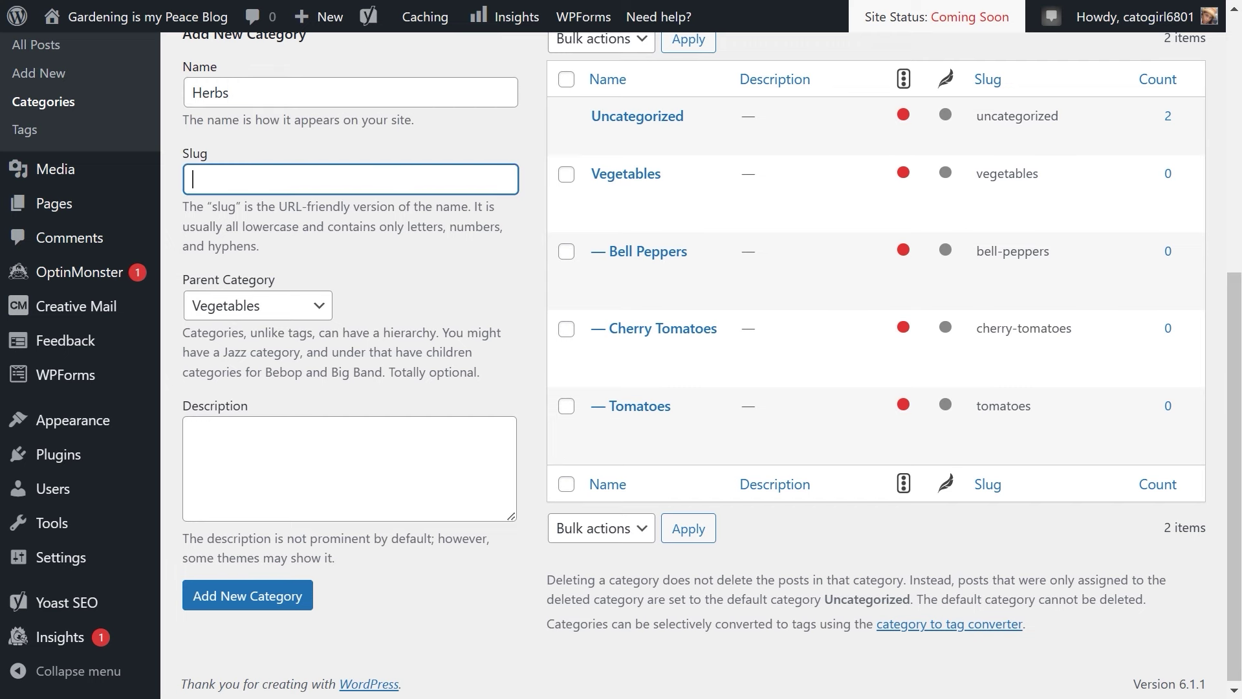
text(herbs)
click(317, 307)
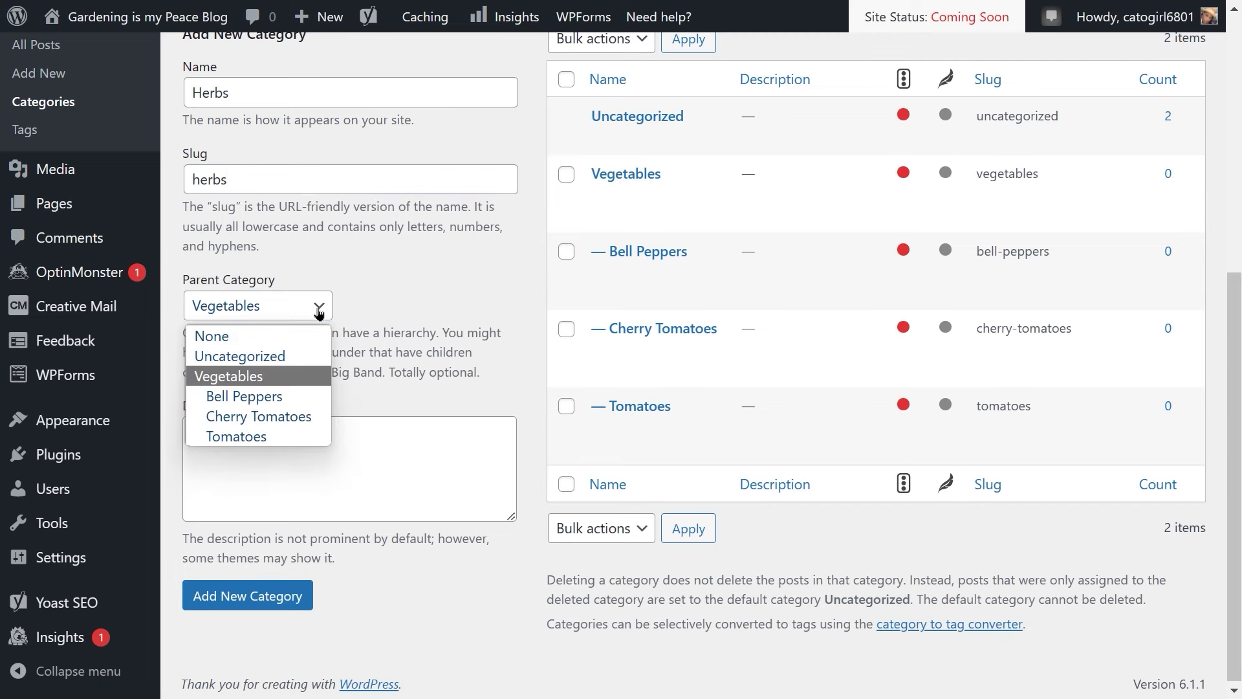
click(262, 336)
click(230, 603)
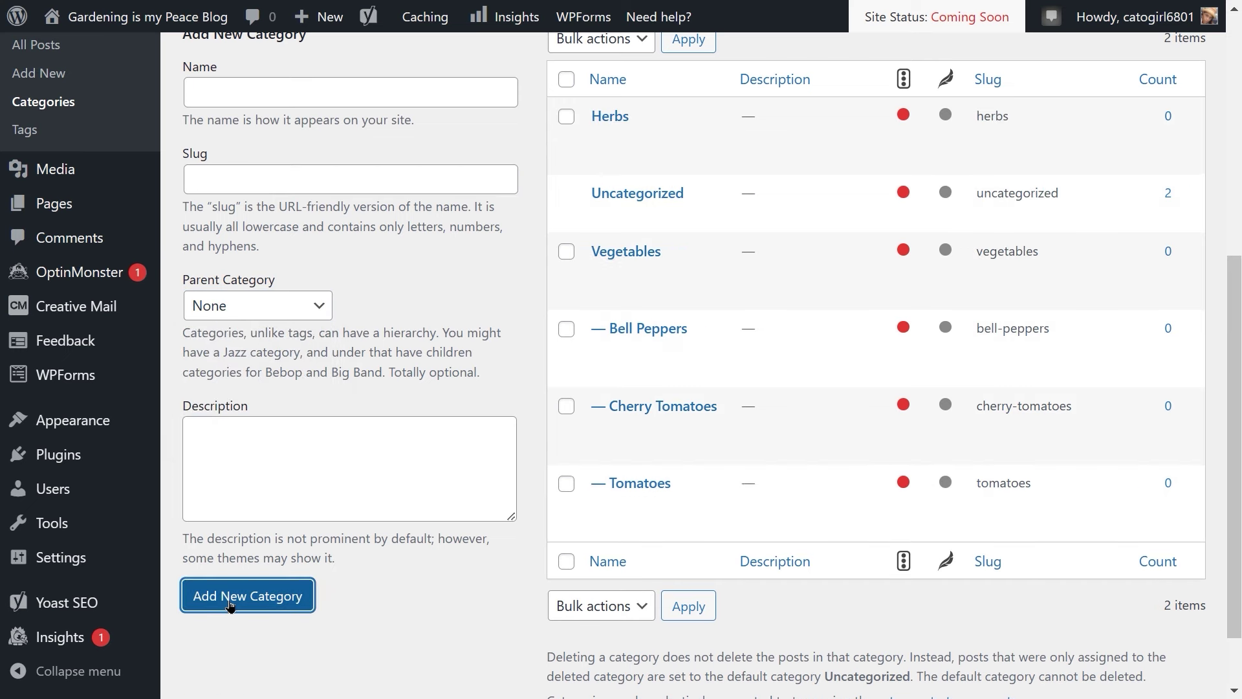
Step: Add a "Basil" category with the slug "basil" and Herbs as its parent
click(252, 104)
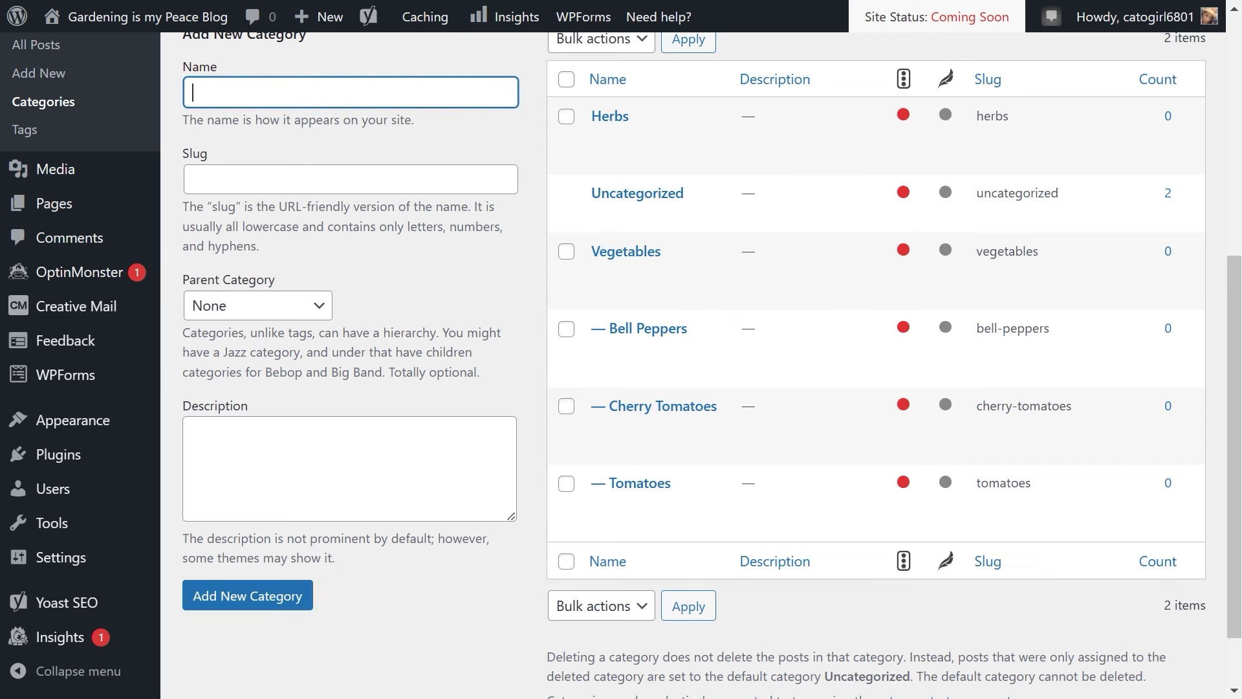
text(Basil)
click(350, 179)
text(basil)
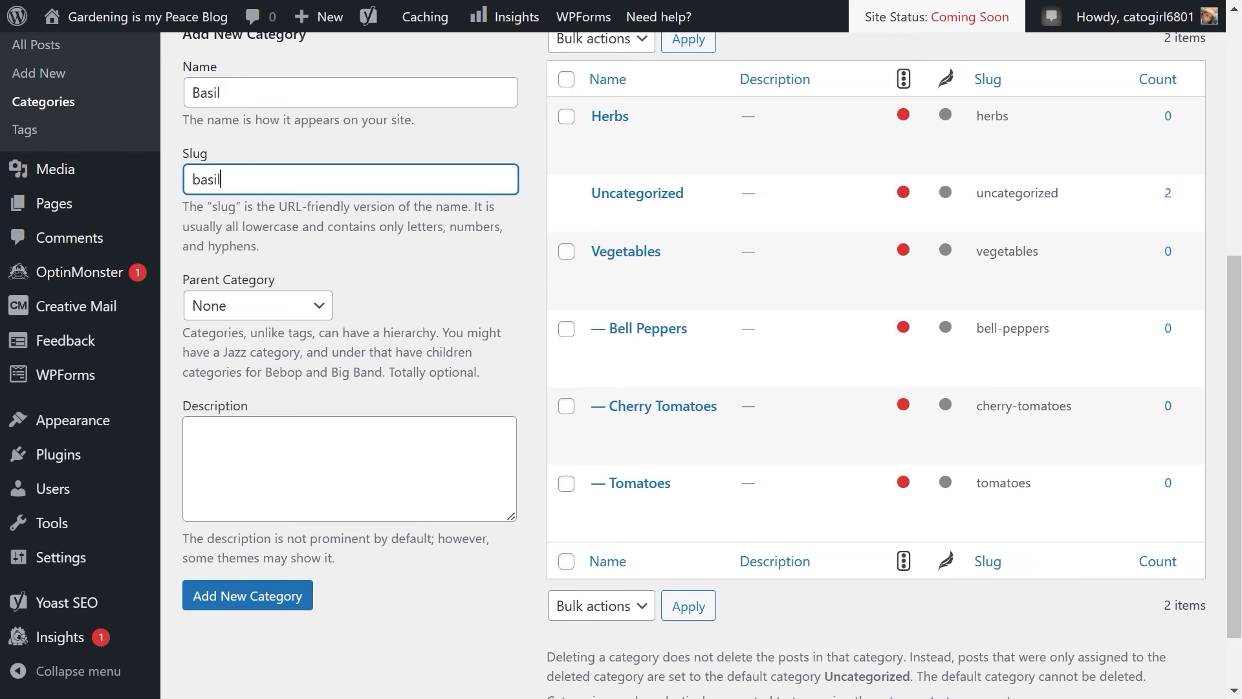
key(Tab)
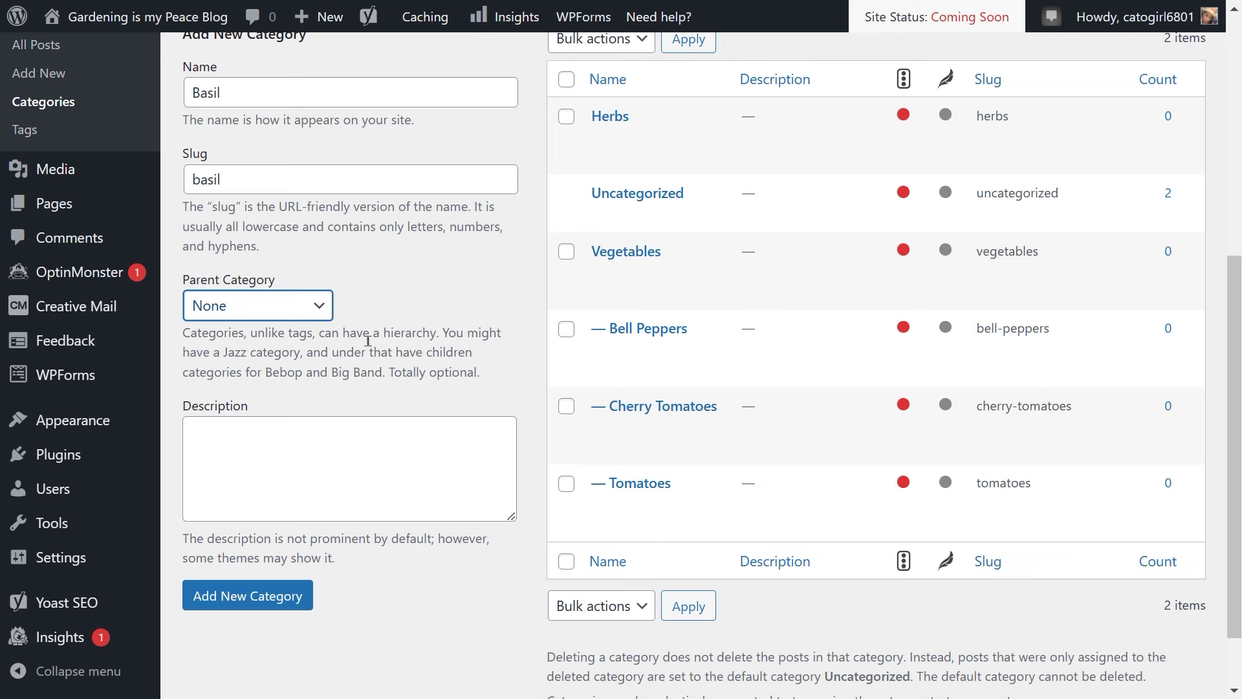
click(320, 310)
click(266, 357)
click(249, 601)
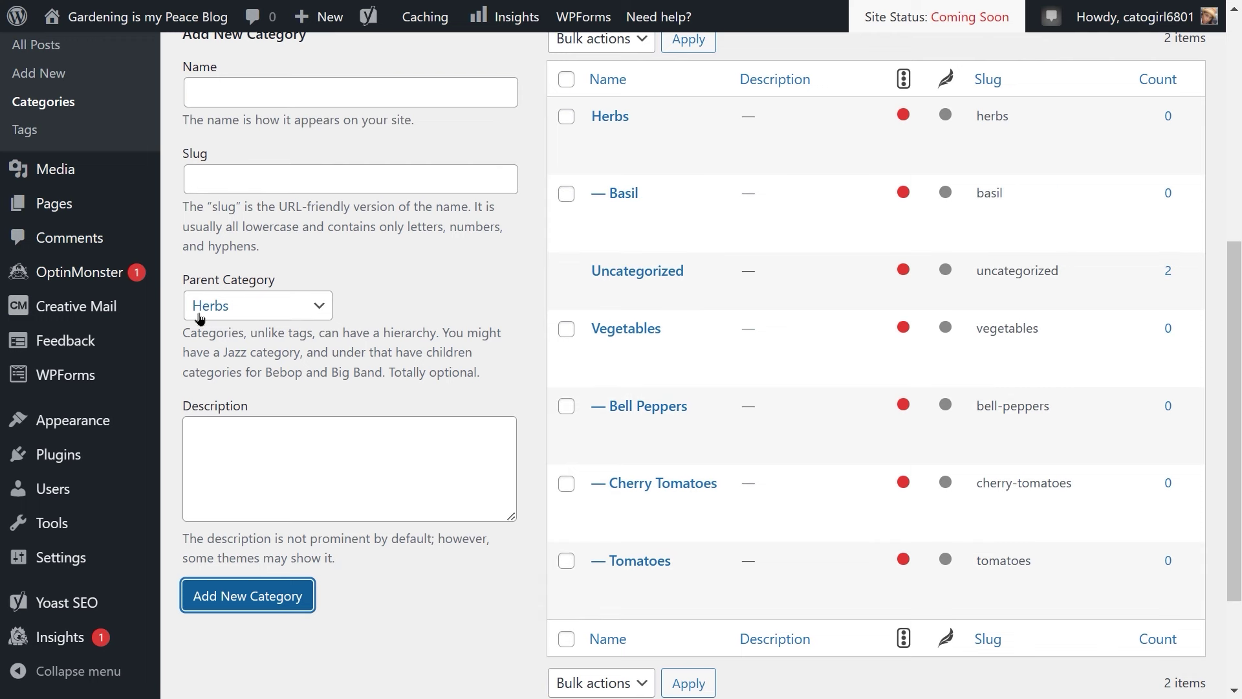
Step: Add a "Cilantro" category with the slug "cilantro", keeping Herbs as its parent
click(274, 86)
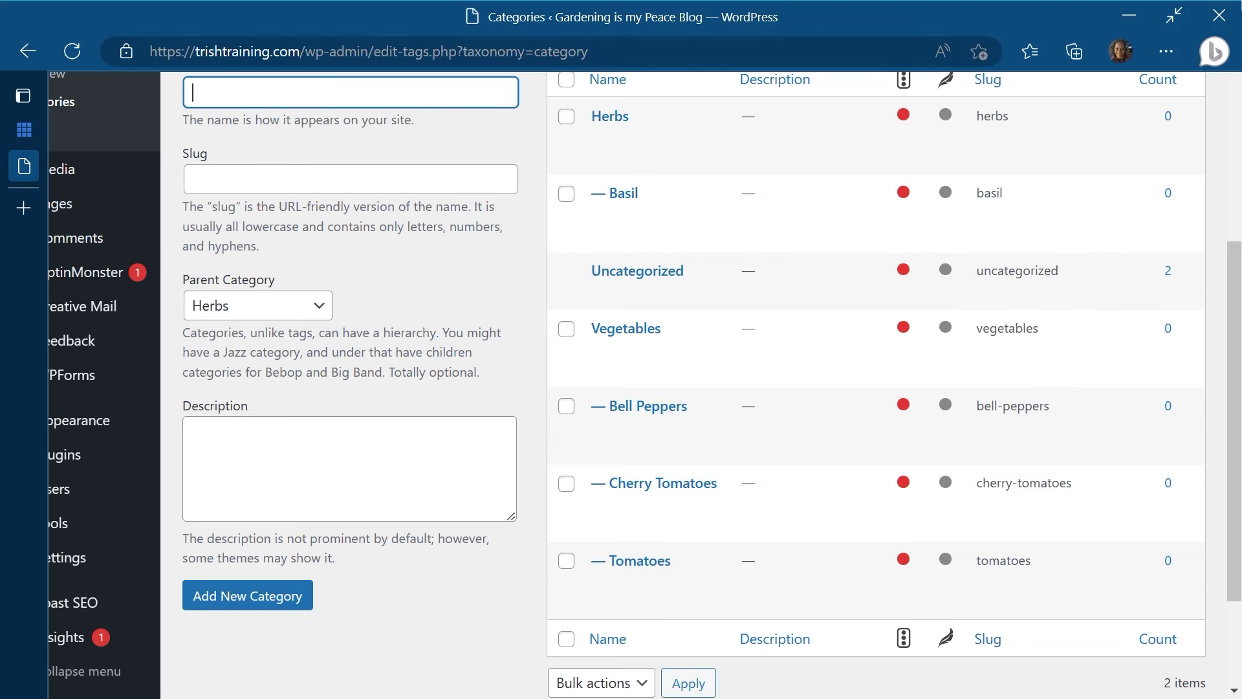
text(Cilantro)
click(259, 179)
text(cila)
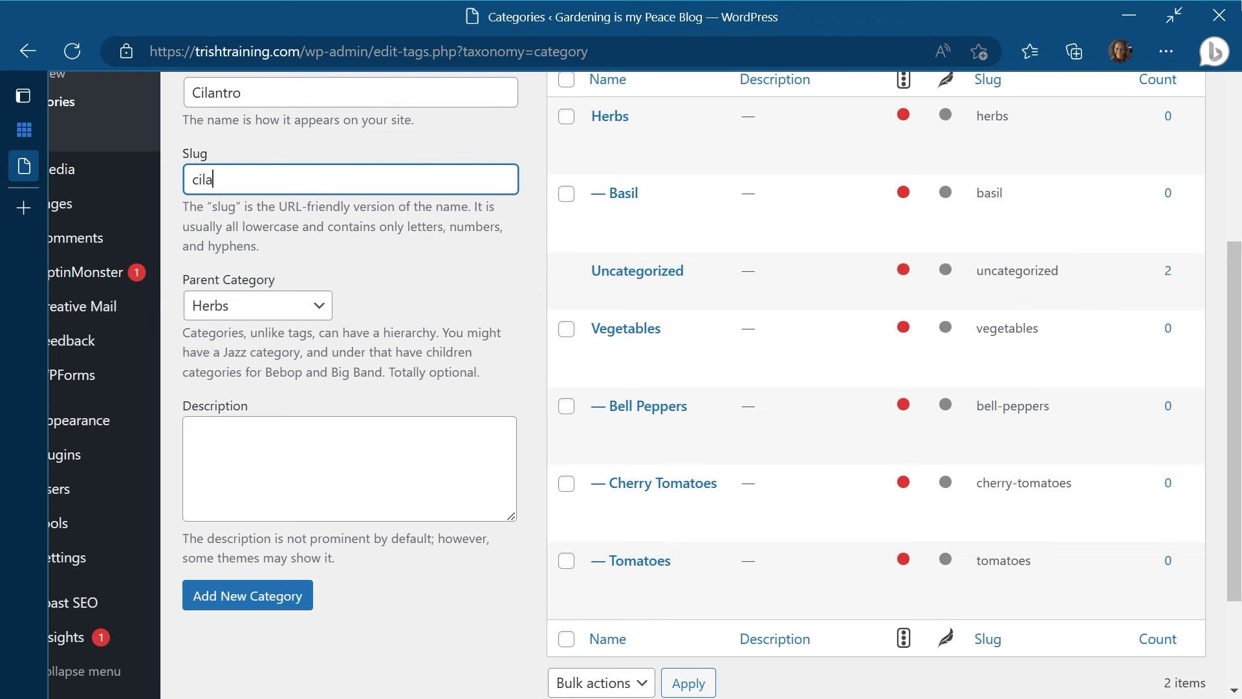
text(ntro)
click(228, 593)
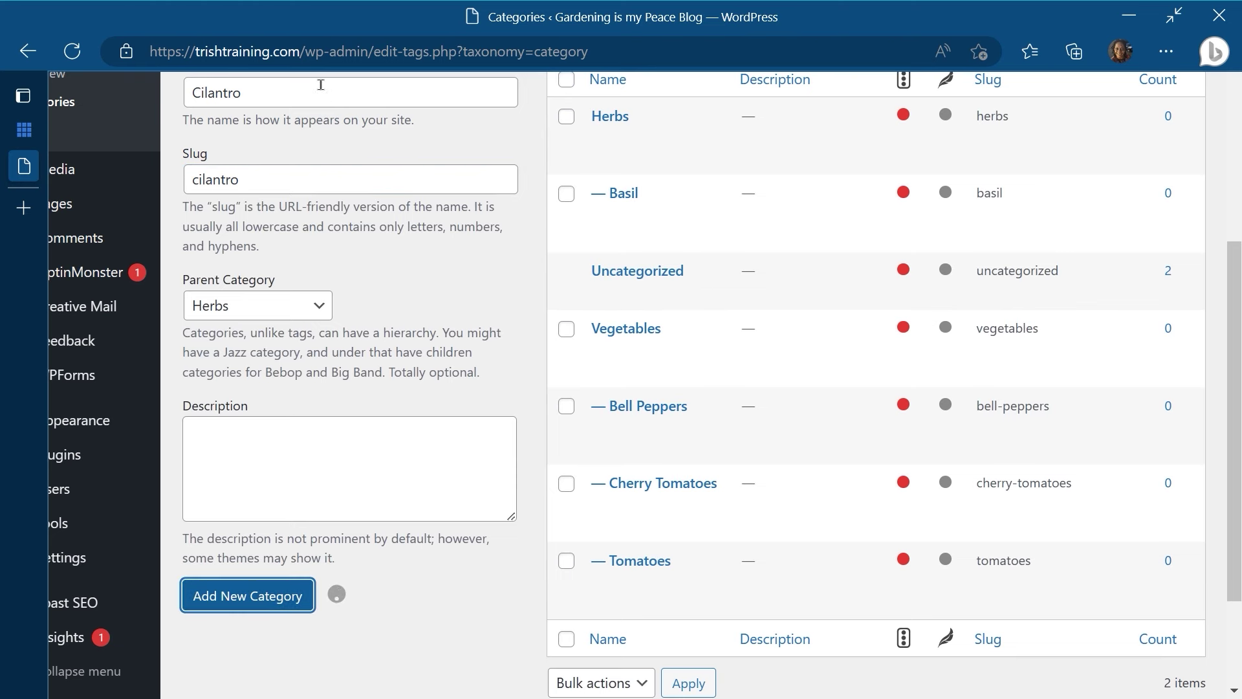
Step: Add a "Mint" category with the slug "mint", keeping Herbs as its parent
click(253, 93)
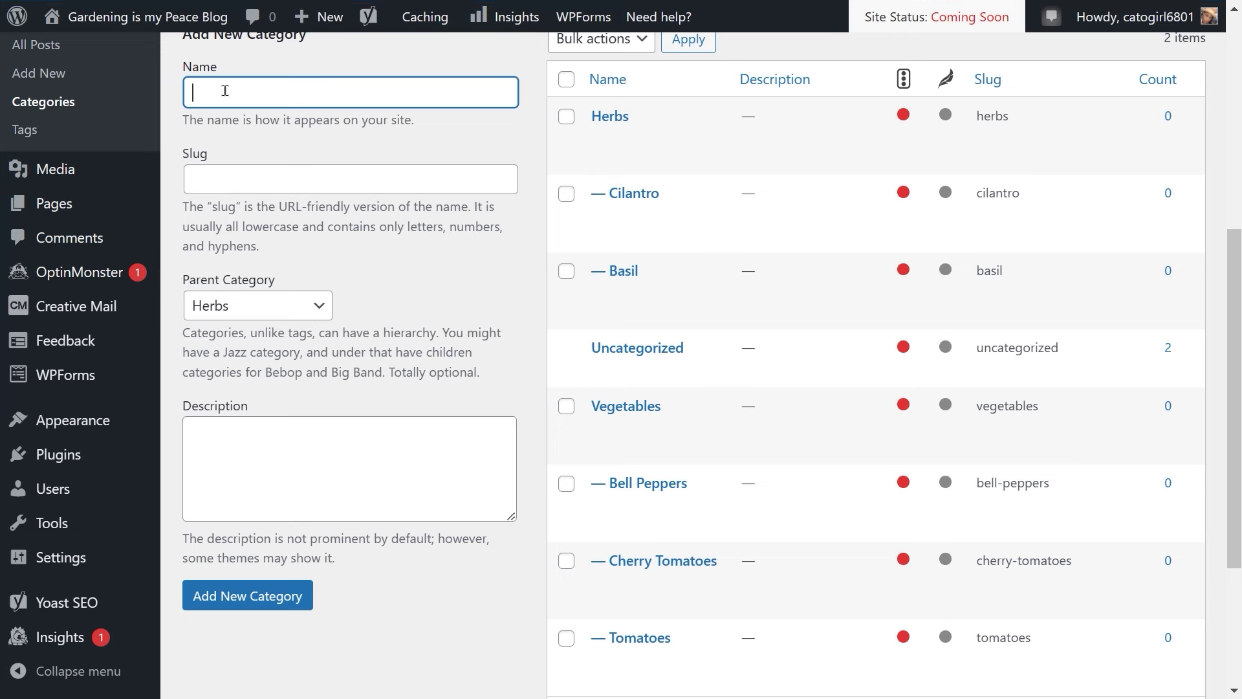
text(Mint)
click(223, 178)
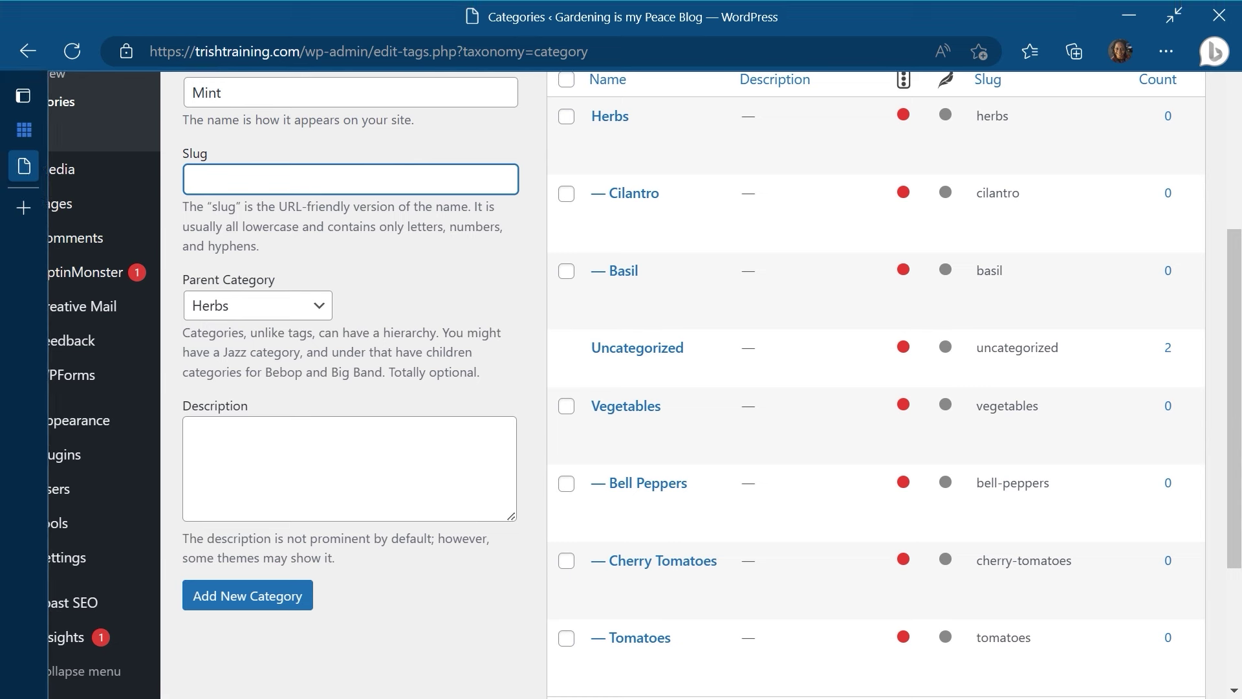
text(mint)
click(268, 610)
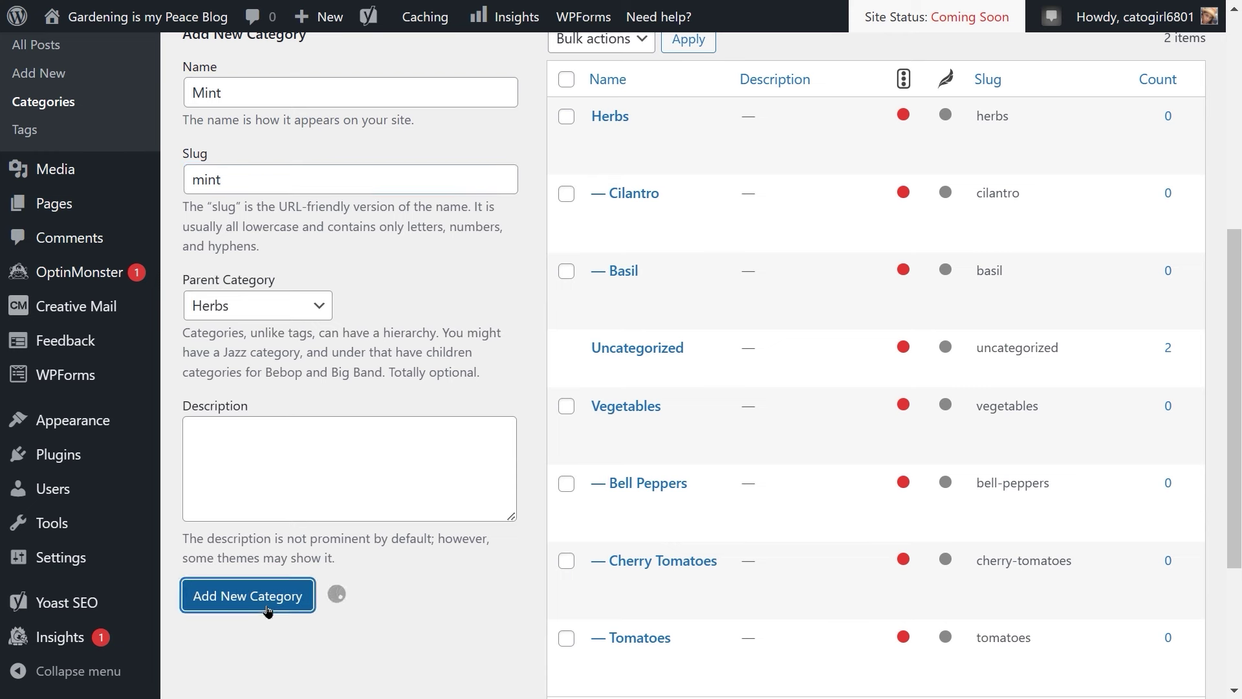
Step: Add an "Oregano" category with the slug "oregano", keeping Herbs as its parent
click(312, 99)
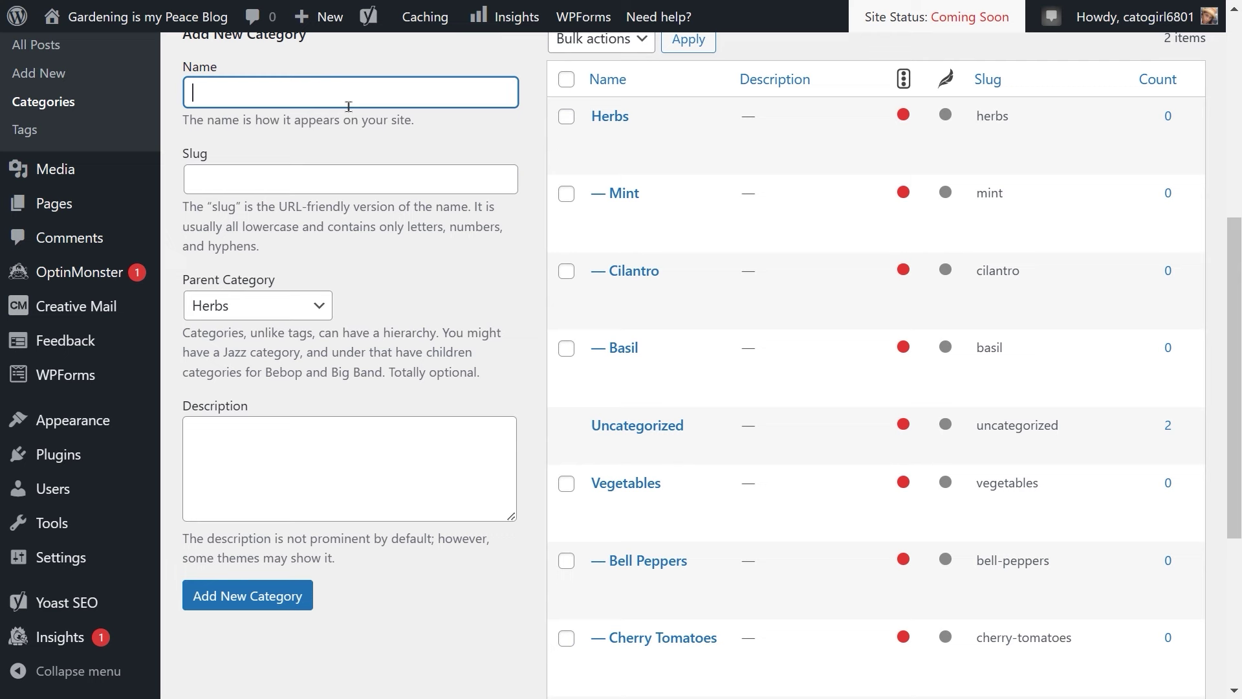
text(Oregano)
key(Tab)
text(or)
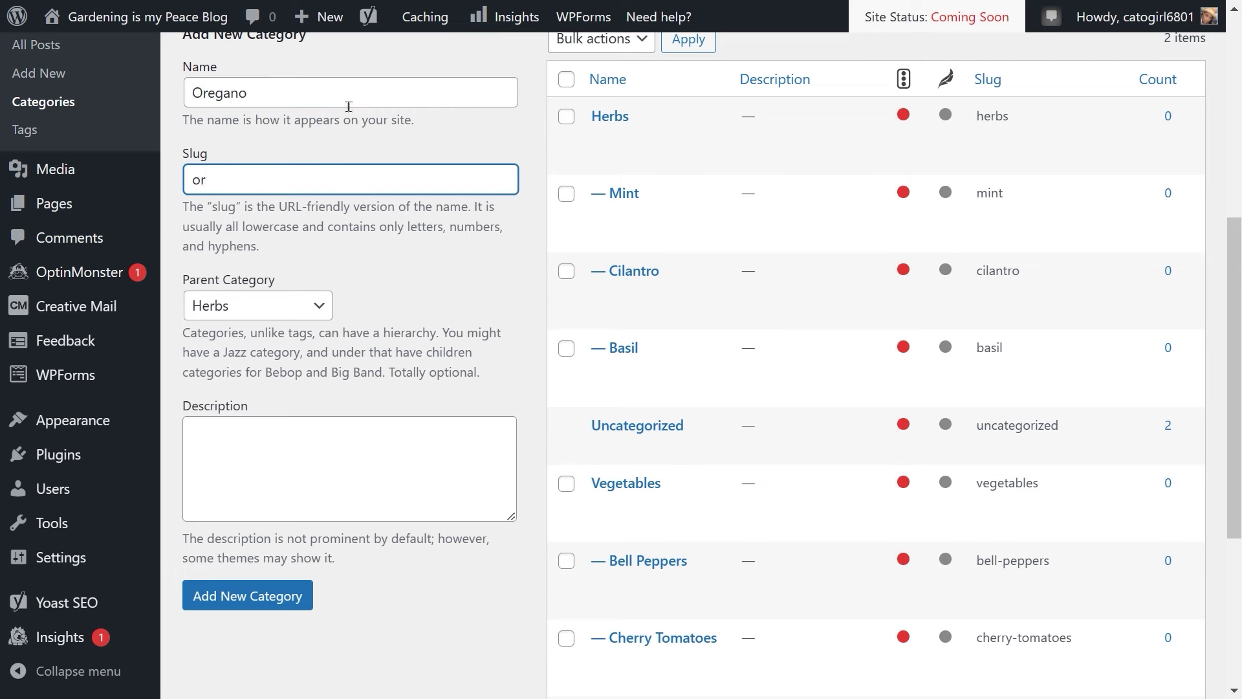
text(ggano)
click(249, 598)
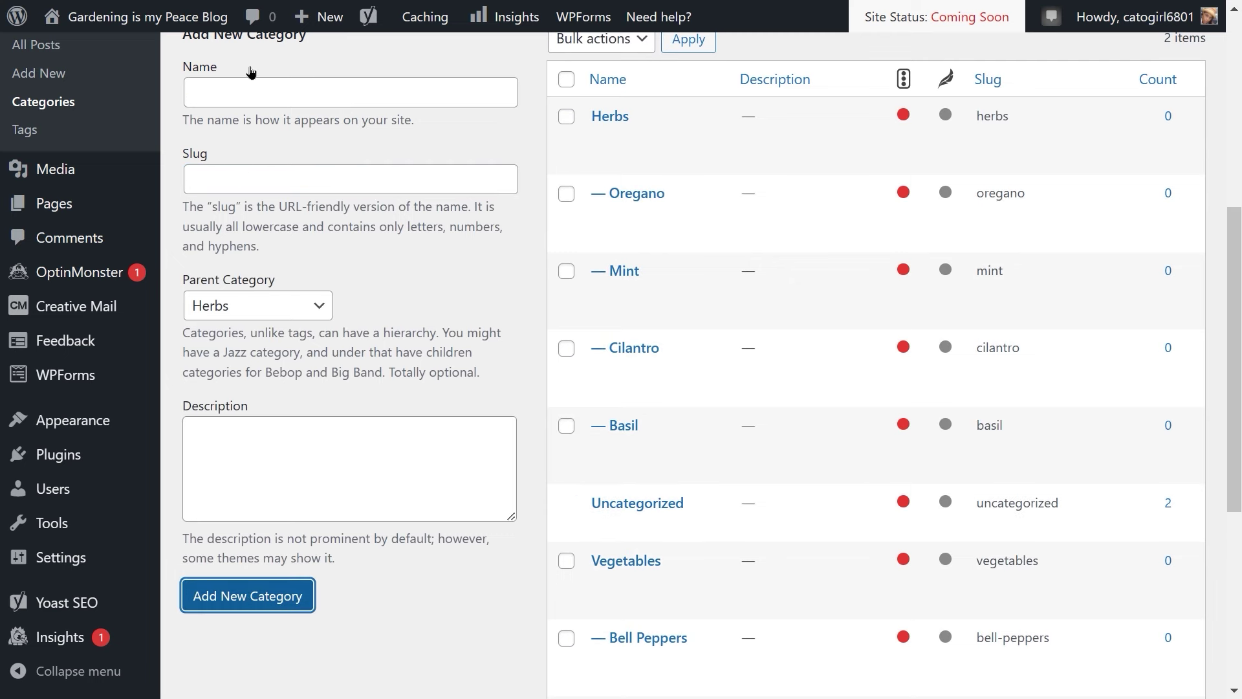
Step: Add a "Rosemary" category with the slug "rosemary", keeping Herbs as its parent
click(236, 98)
text(R)
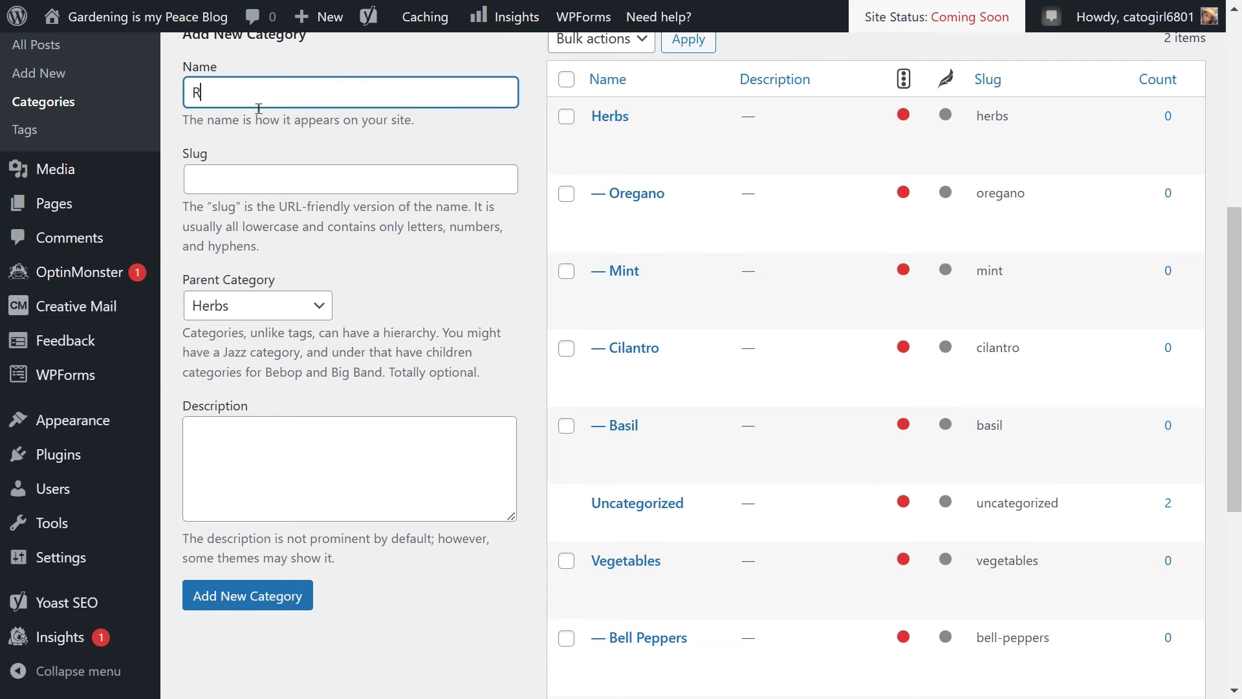
text(osemary)
key(Tab)
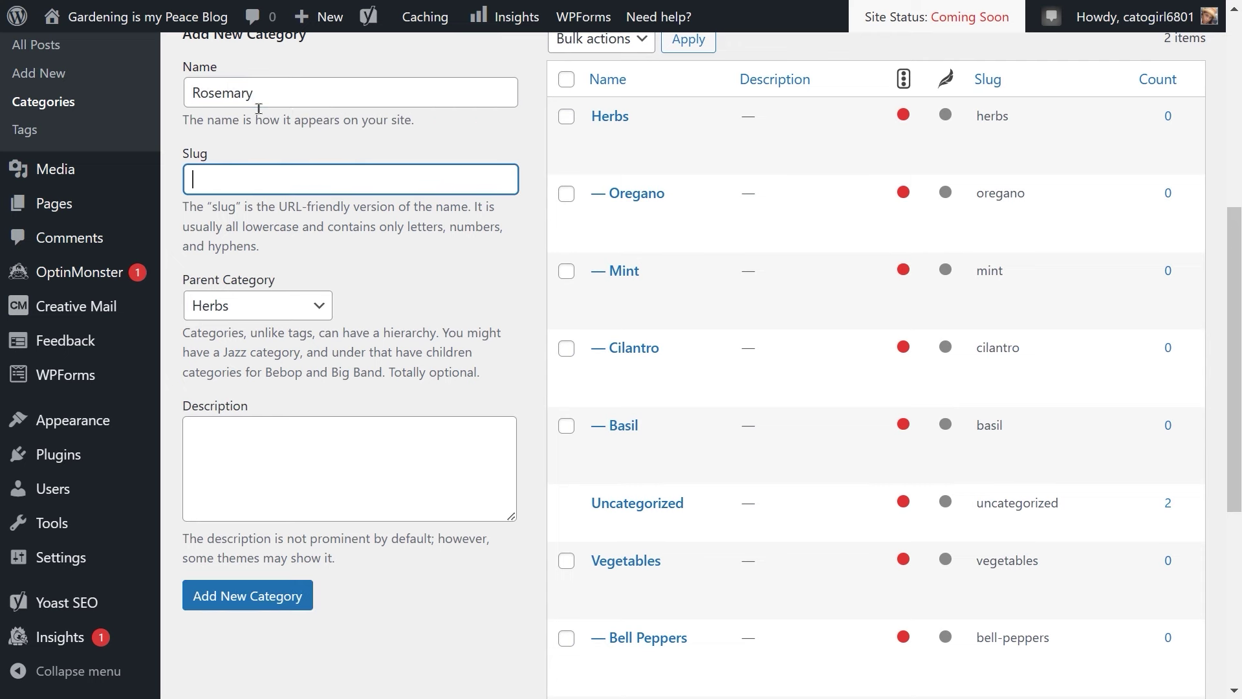
text(rosemary)
click(261, 597)
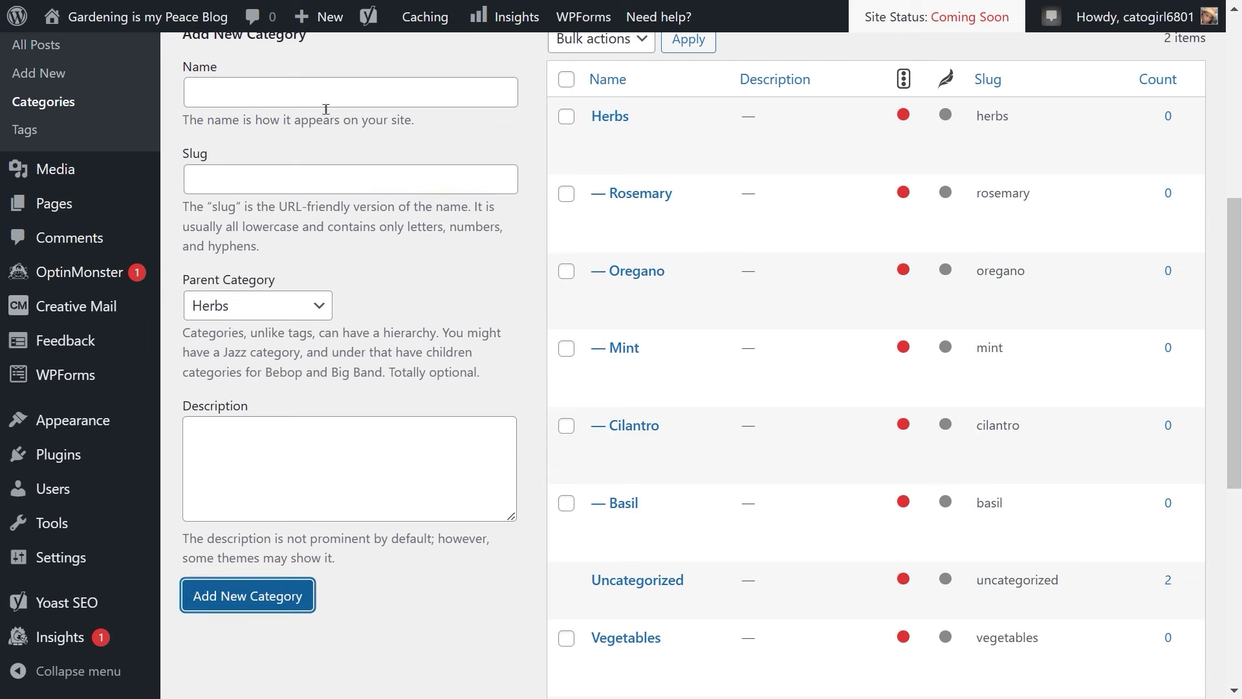
Step: Add a "Thyme" category with the slug "thyme", keeping Herbs as its parent
click(298, 94)
text(Thyme)
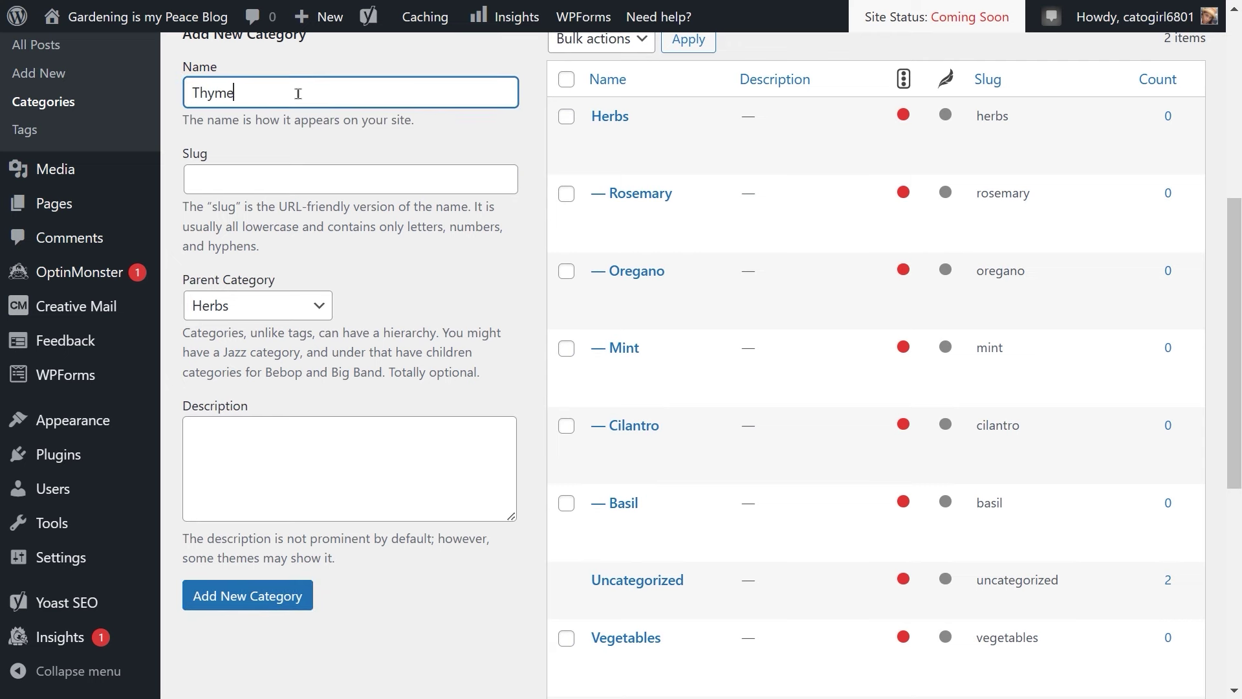
key(Tab)
text(th)
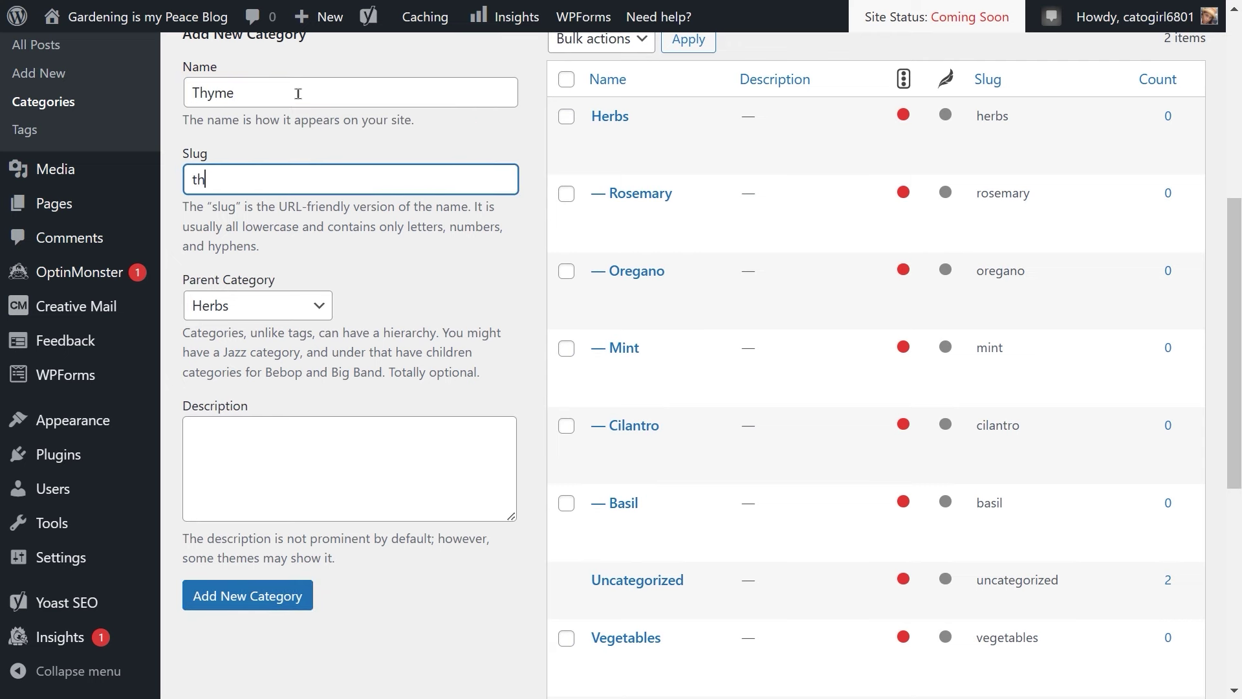
text(yme)
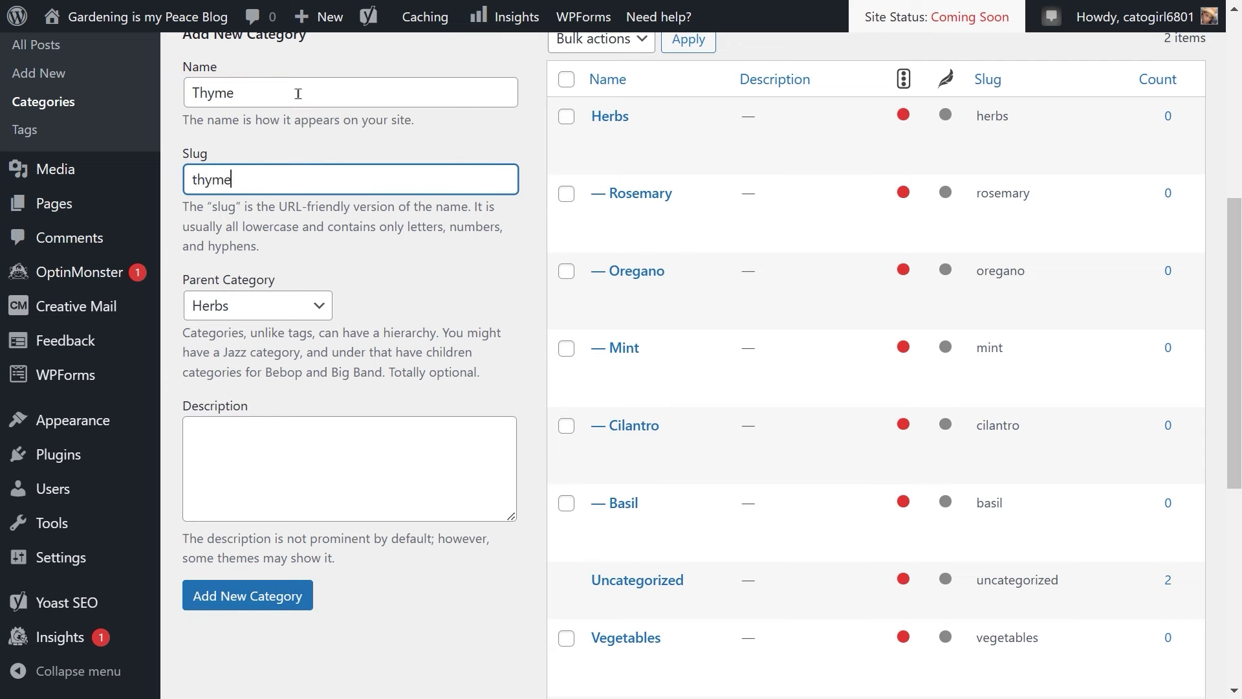
click(251, 608)
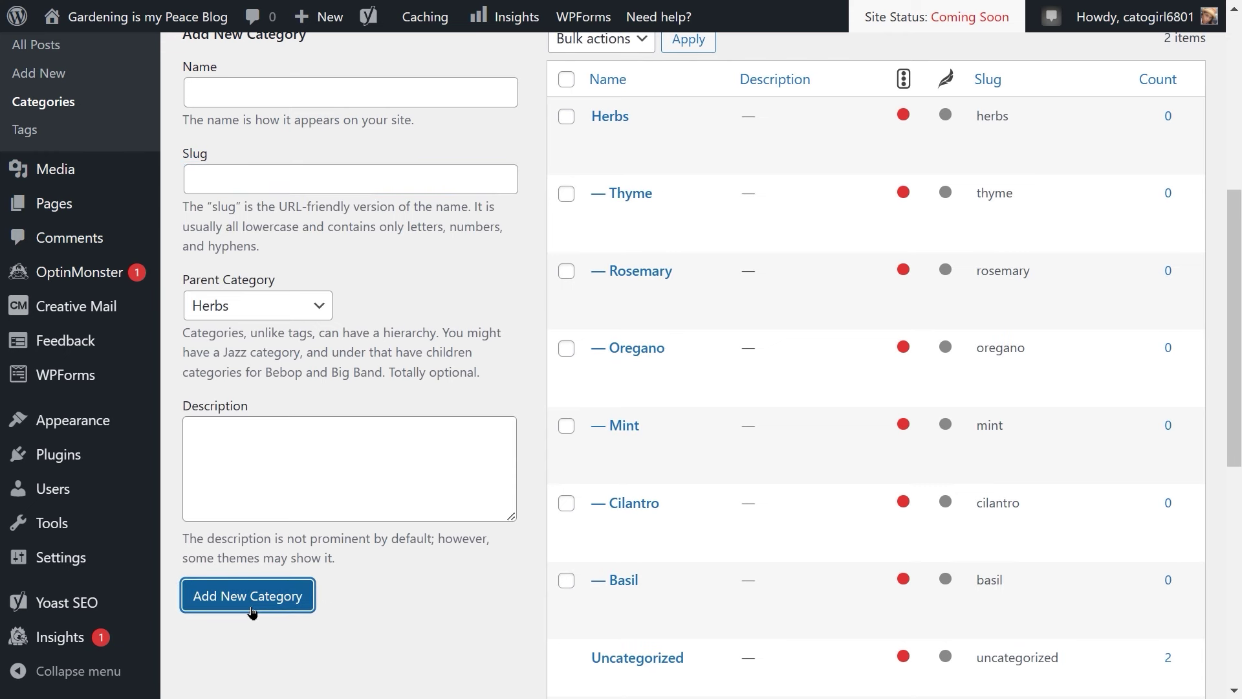
Step: Add a "Fruit" category with the slug "fruit" and its parent category set to None
click(286, 98)
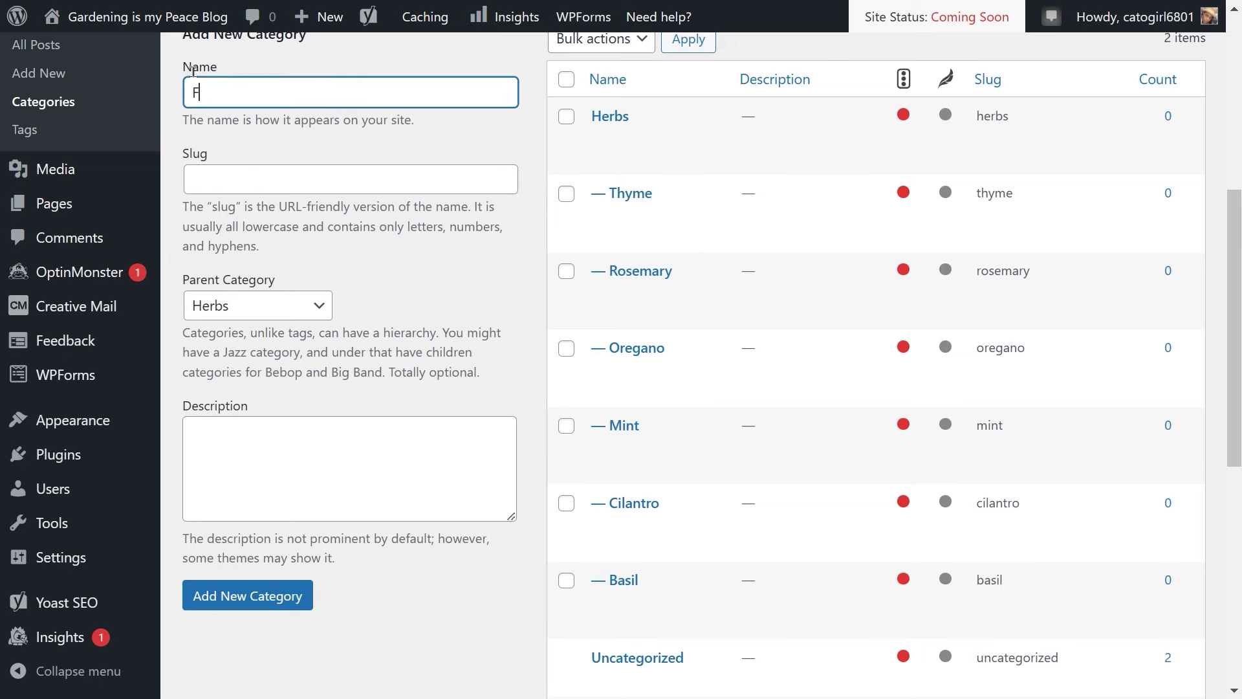
text(Fruit)
click(251, 175)
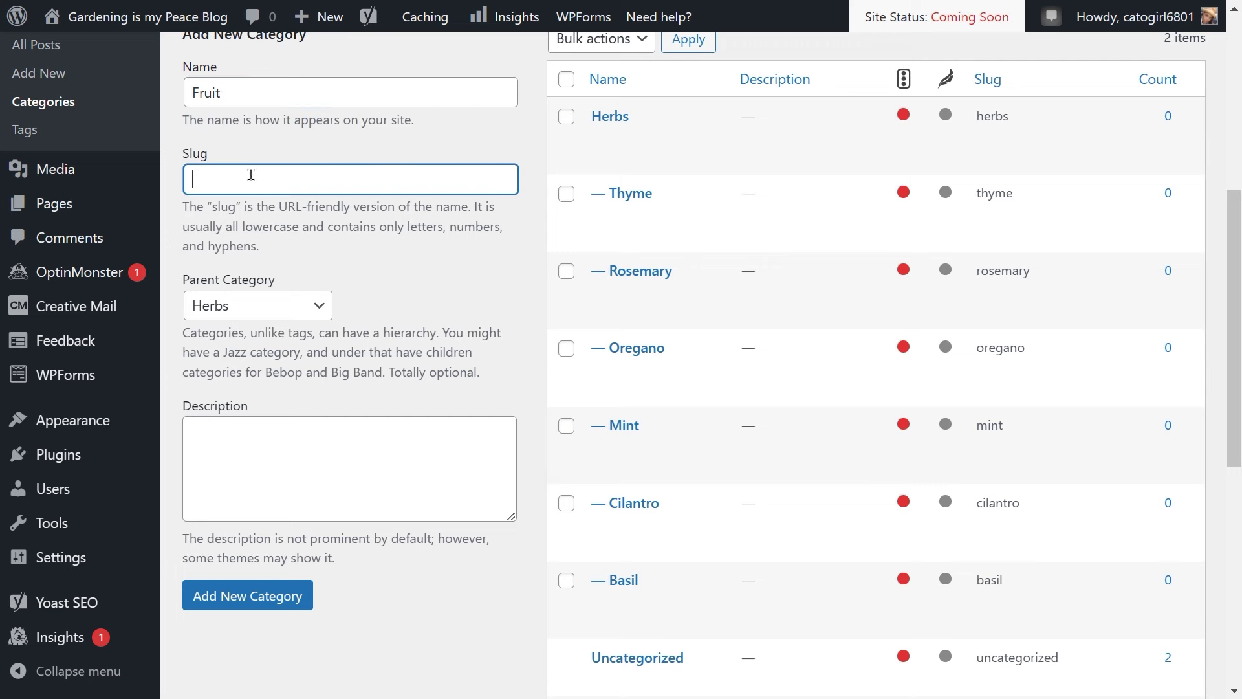
text(fruit)
click(304, 307)
click(262, 337)
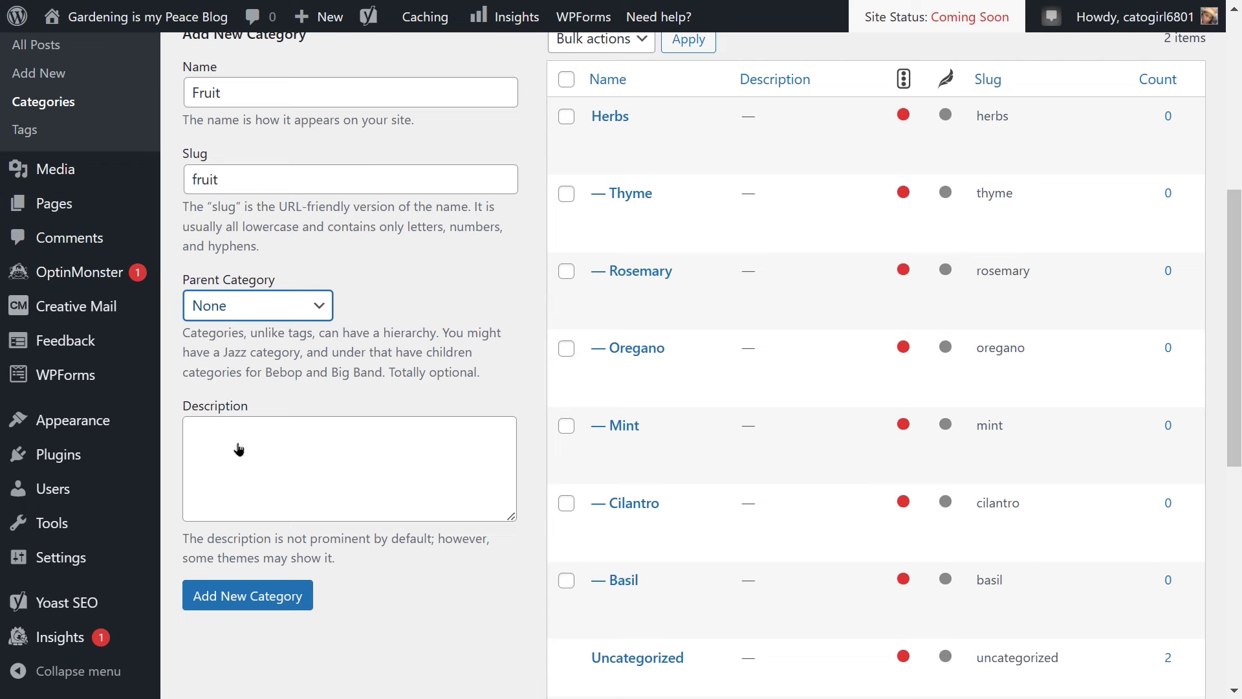
click(236, 595)
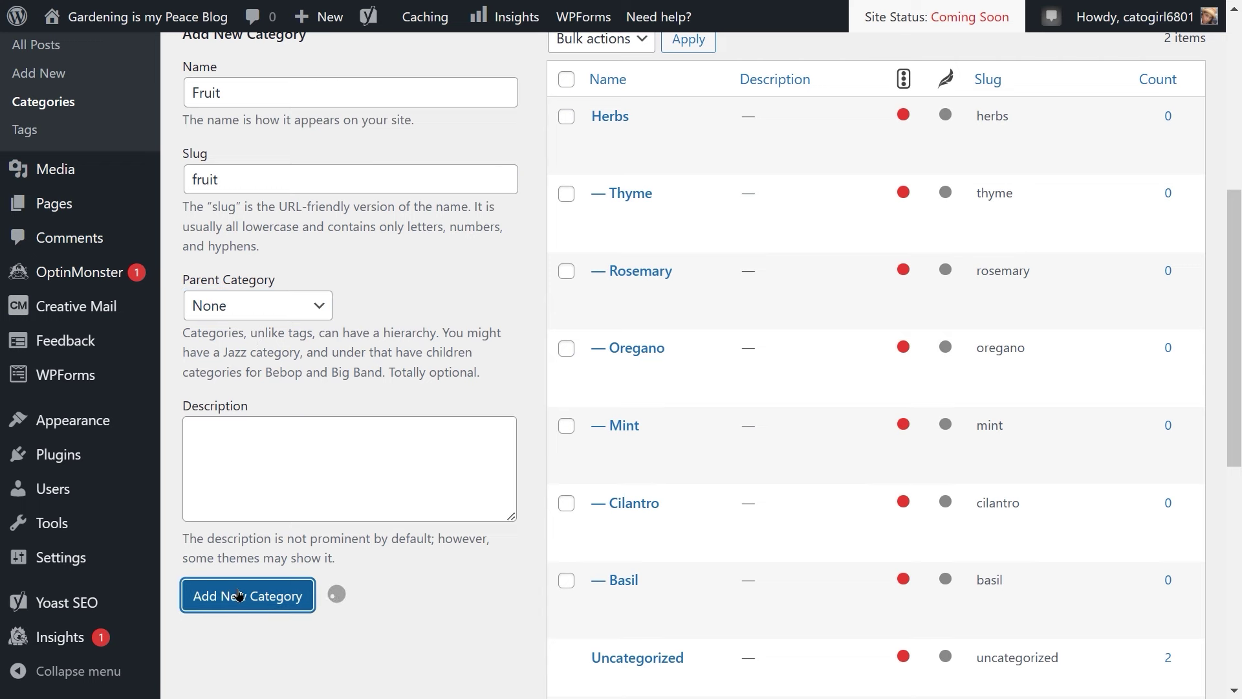
scroll(229, 590, up, 3)
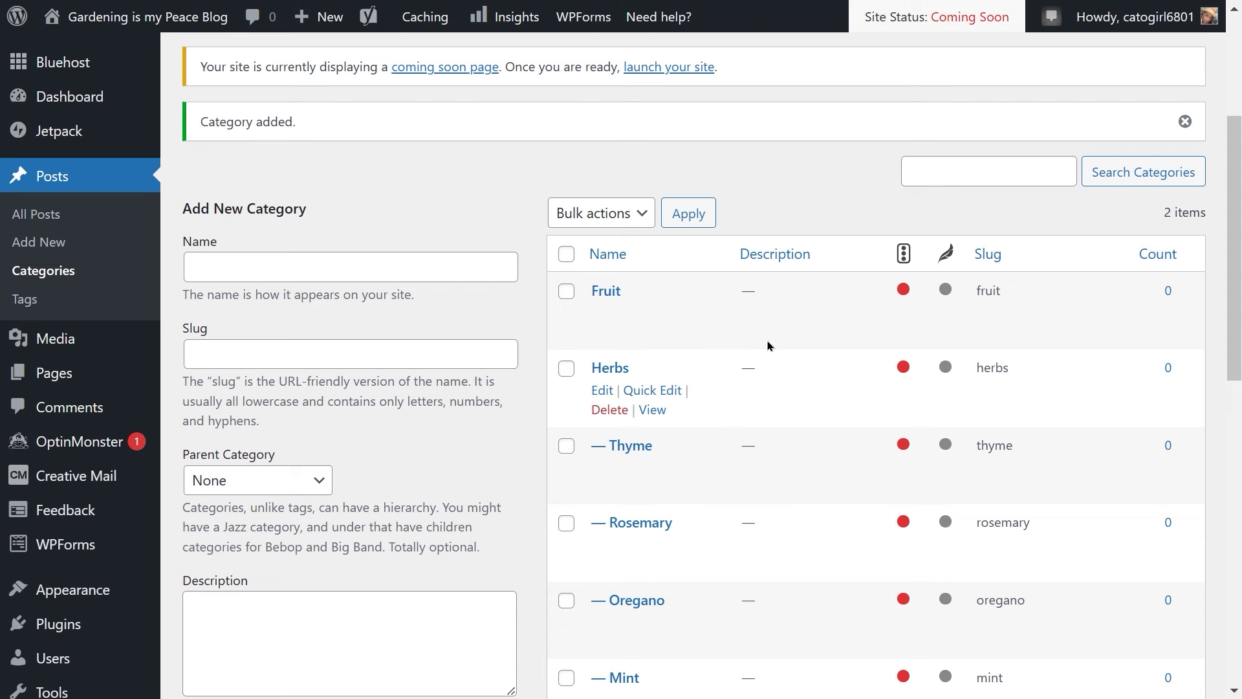
mouse_move(848, 317)
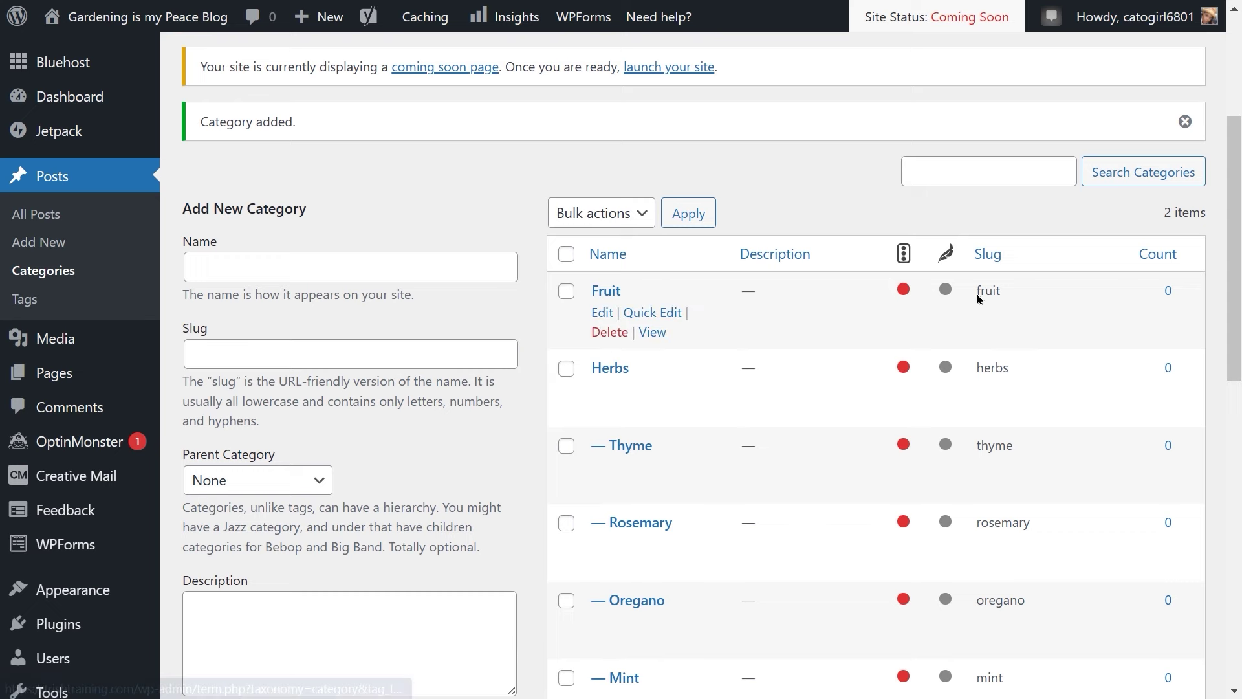
Step: Review the full category list, checking how the subcategories are nested under the Fruit, Herbs and Vegetables parents
mouse_move(878, 364)
scroll(877, 364, down, 8)
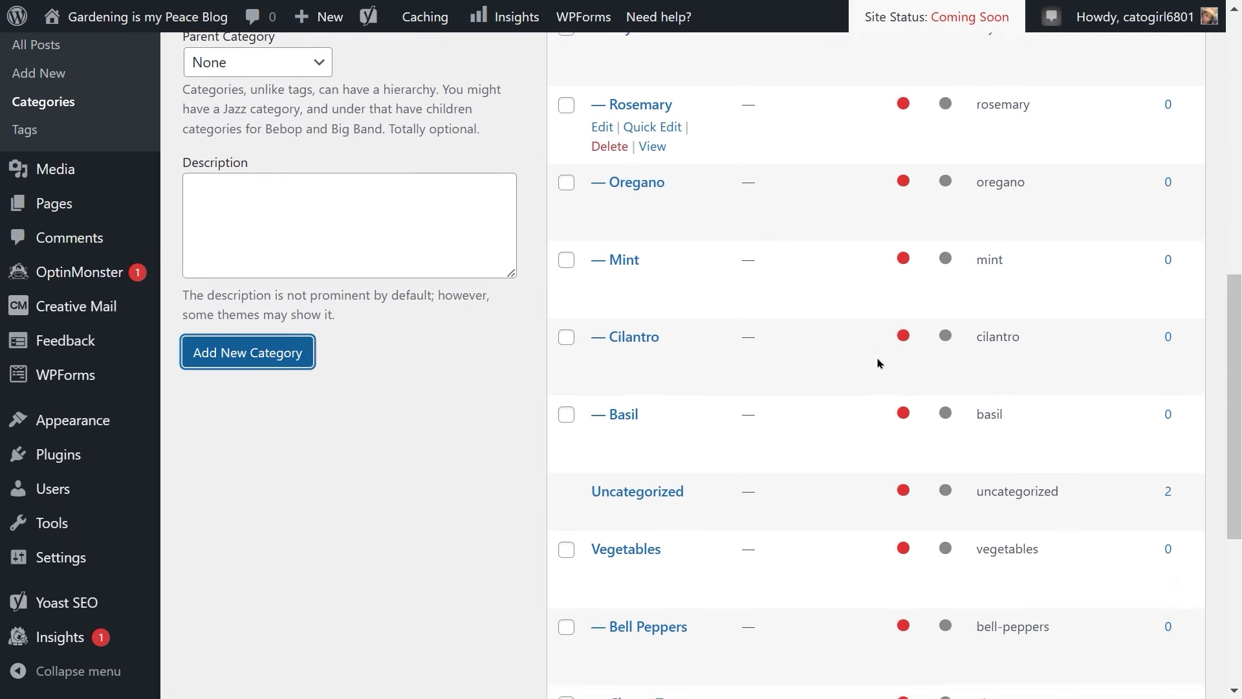
scroll(878, 363, down, 4)
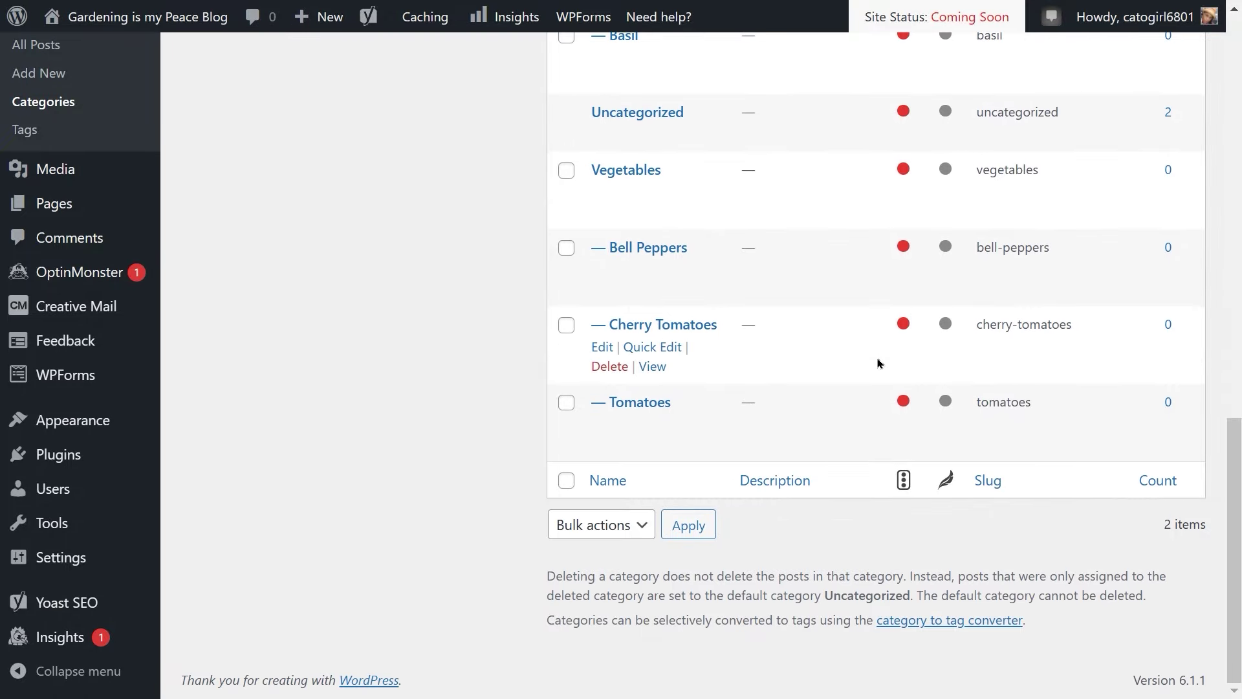
scroll(878, 363, up, 3)
scroll(878, 363, up, 8)
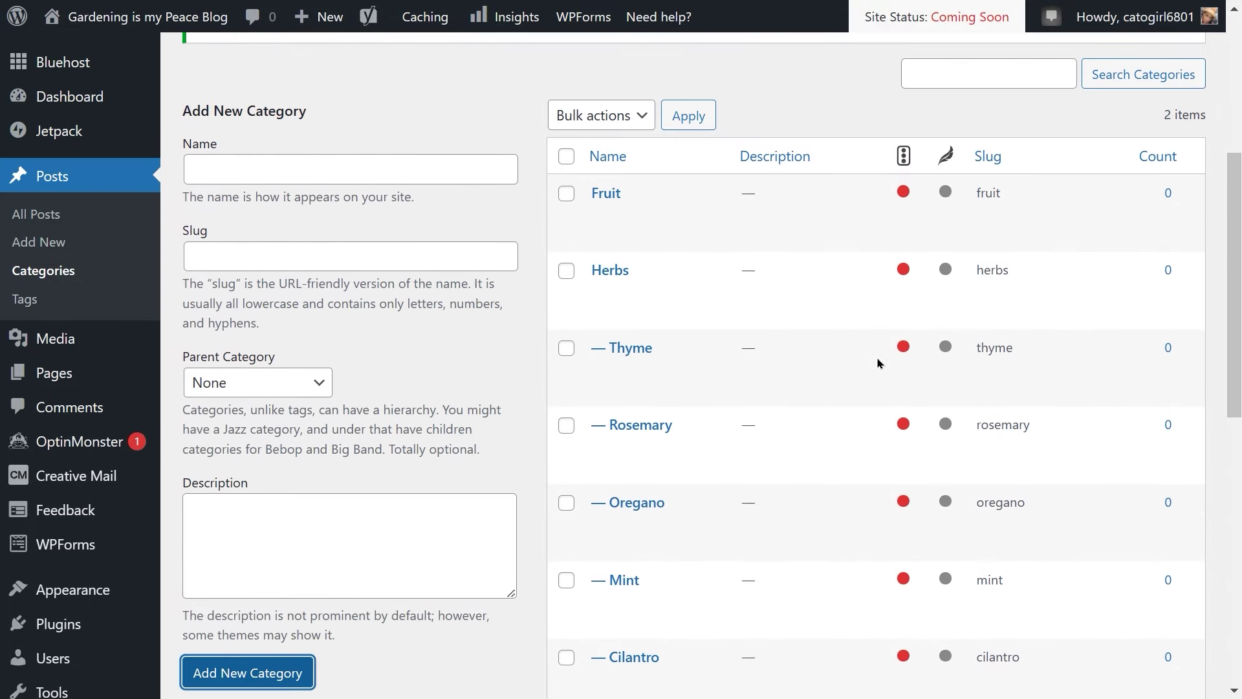
scroll(878, 363, up, 1)
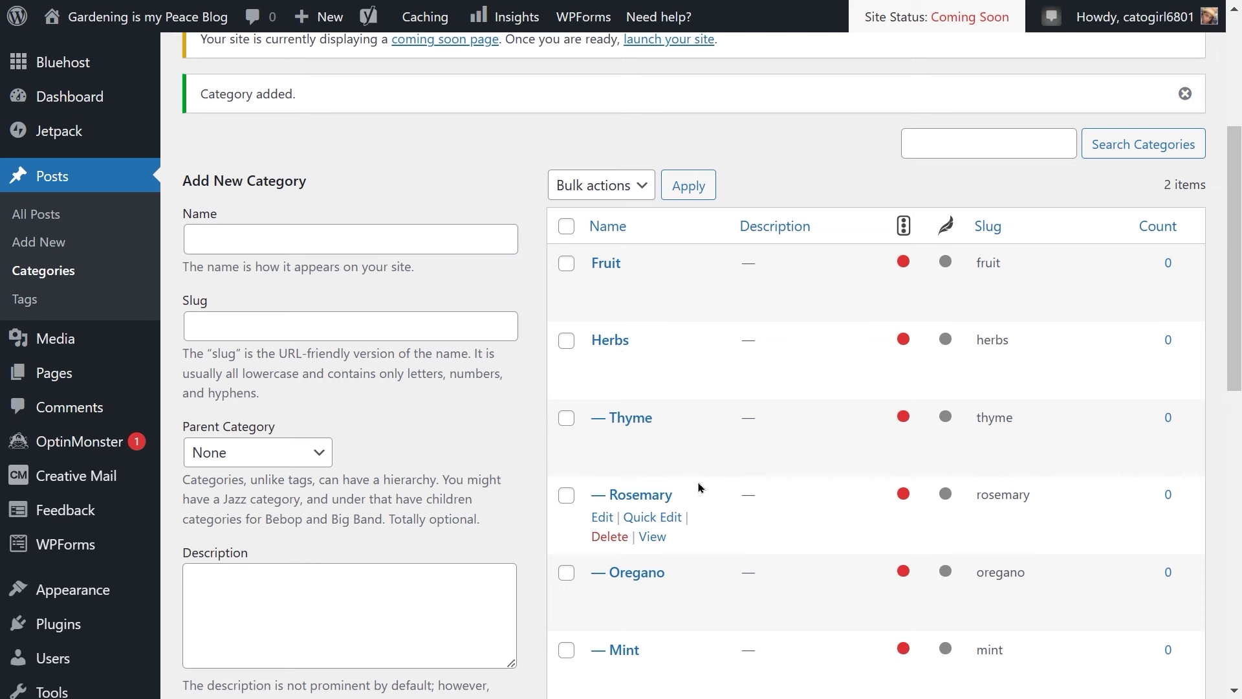
scroll(699, 488, down, 3)
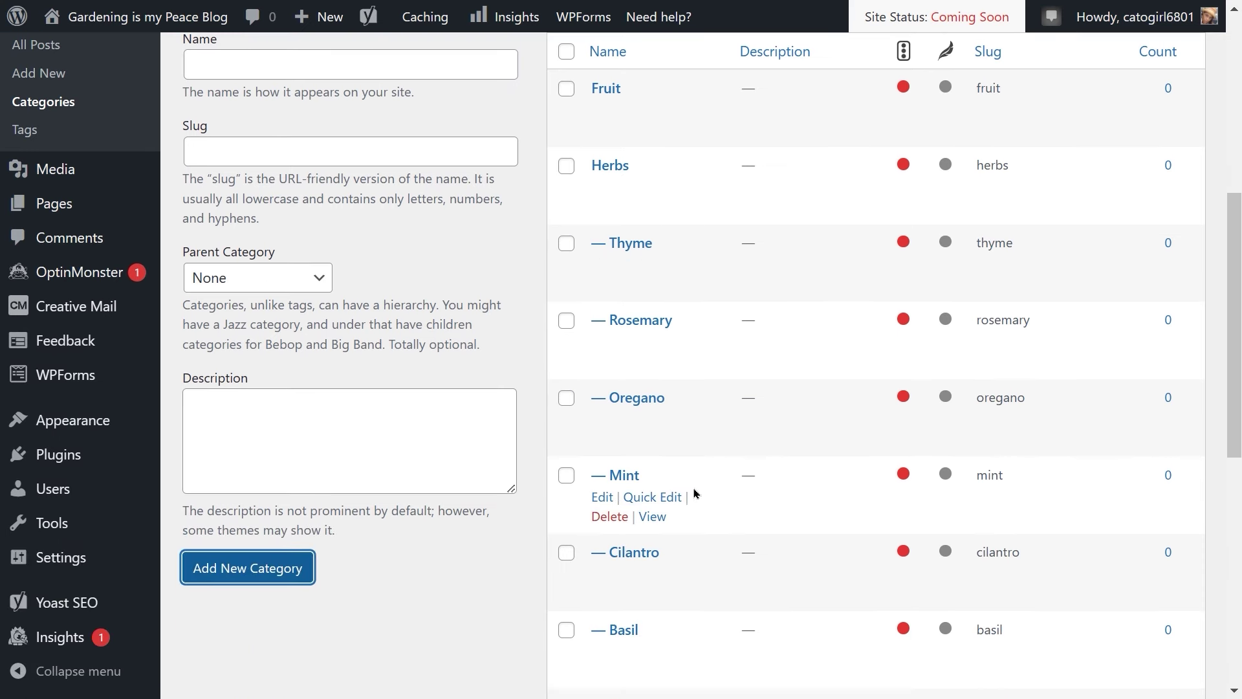
scroll(694, 493, down, 7)
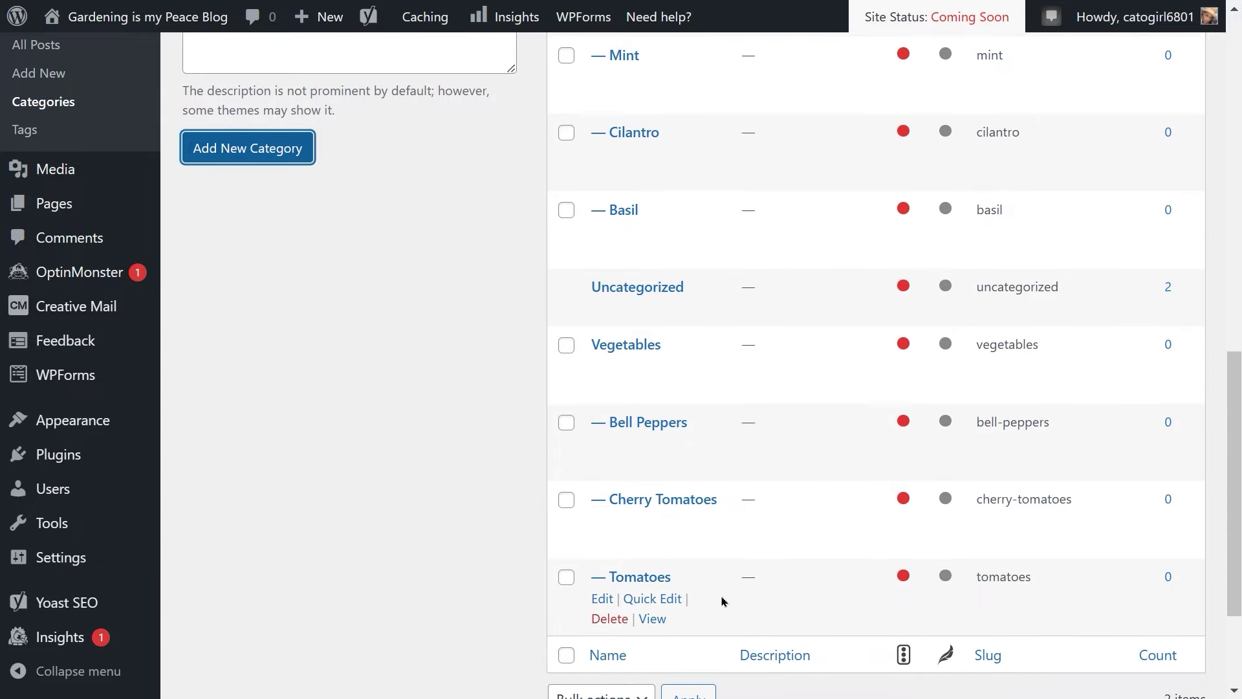
scroll(721, 601, up, 10)
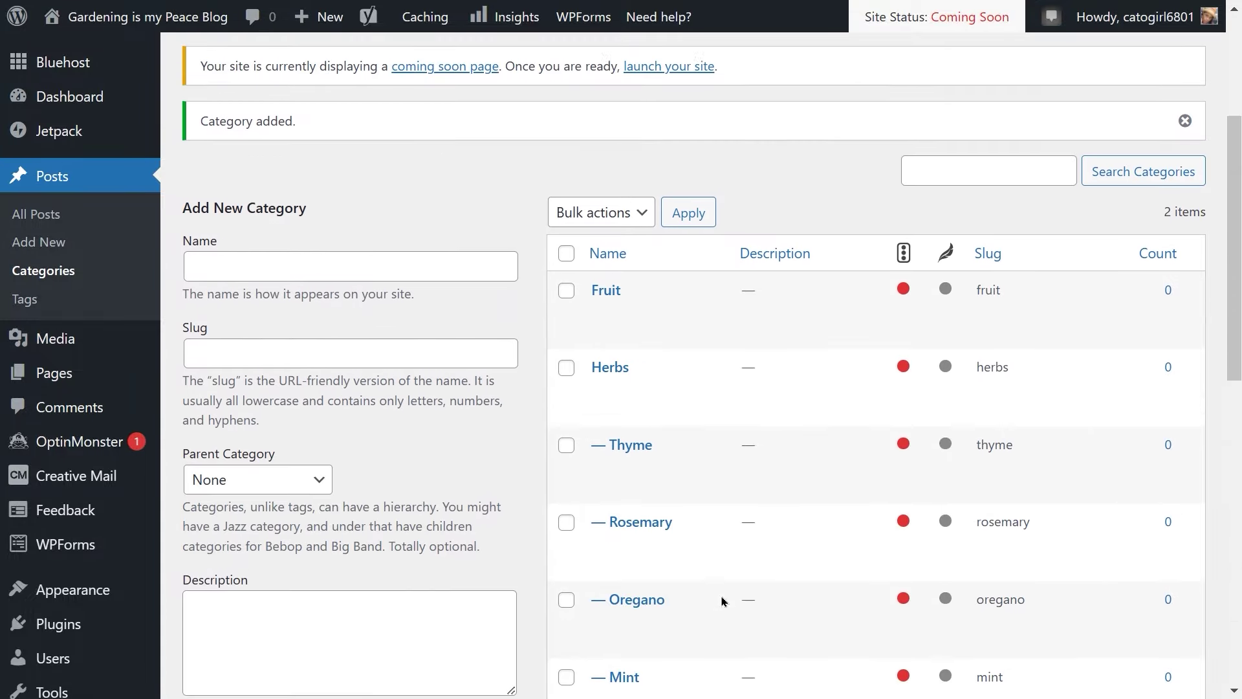
scroll(722, 601, up, 4)
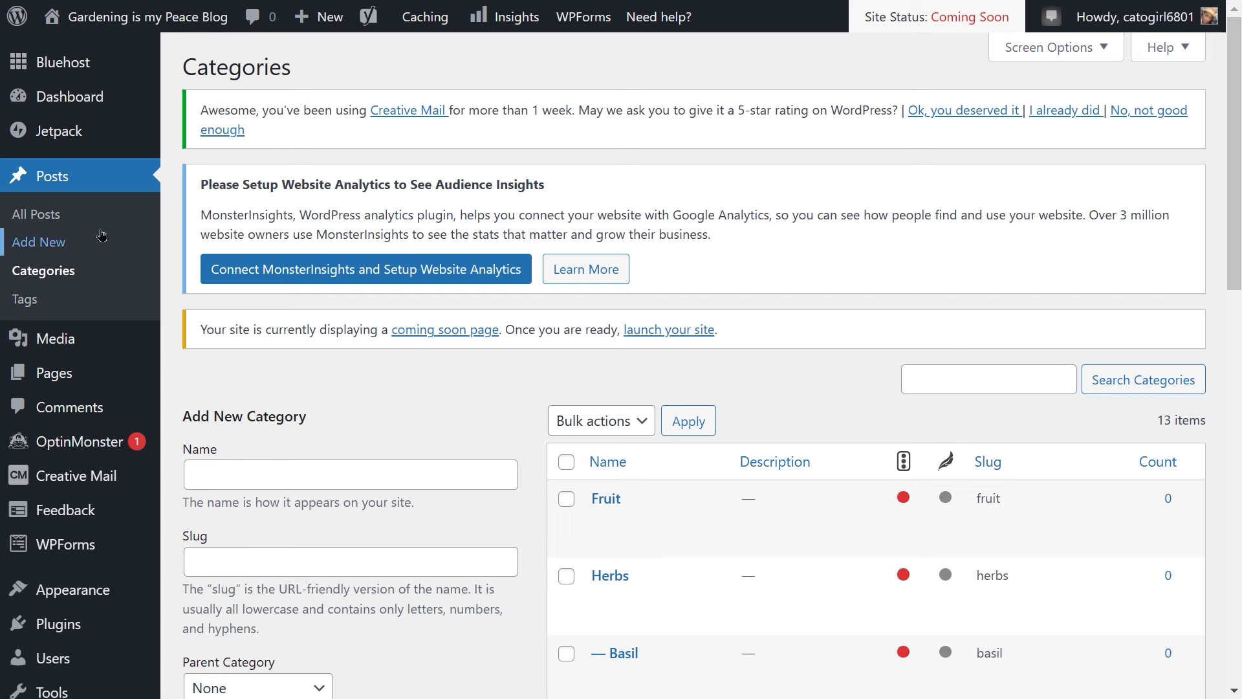
Step: Open the sticky post "About My Garden" for editing from the list of all posts
click(47, 216)
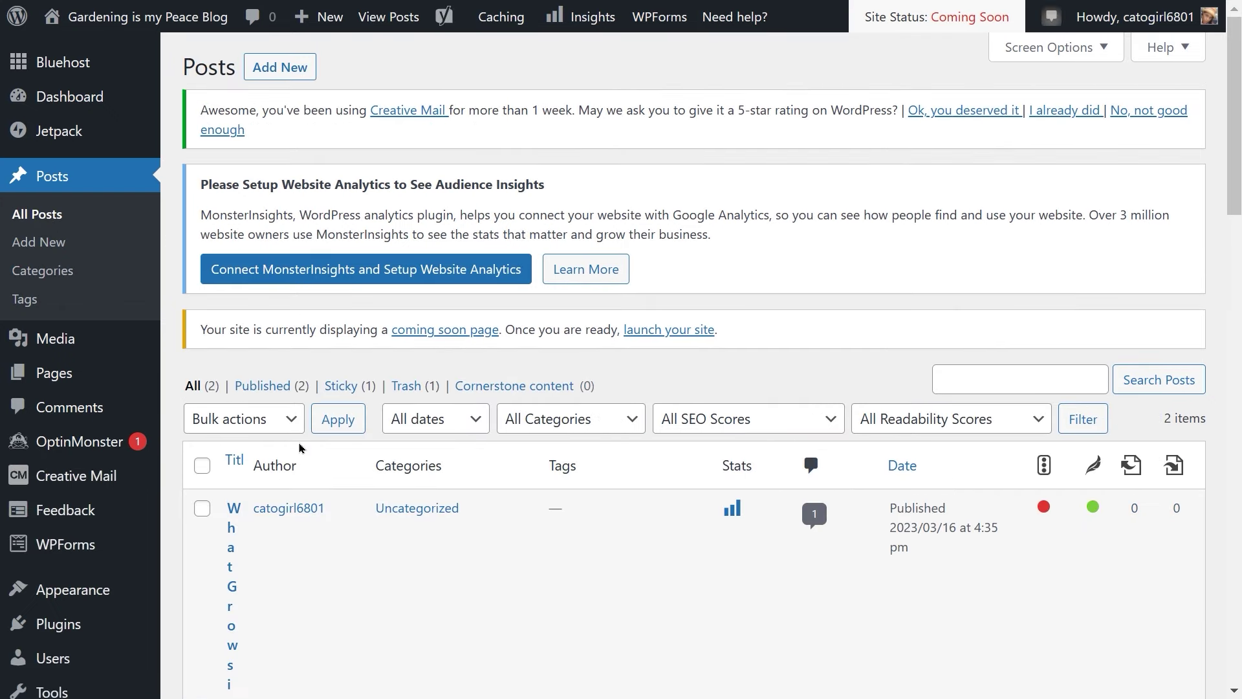
scroll(299, 459, down, 5)
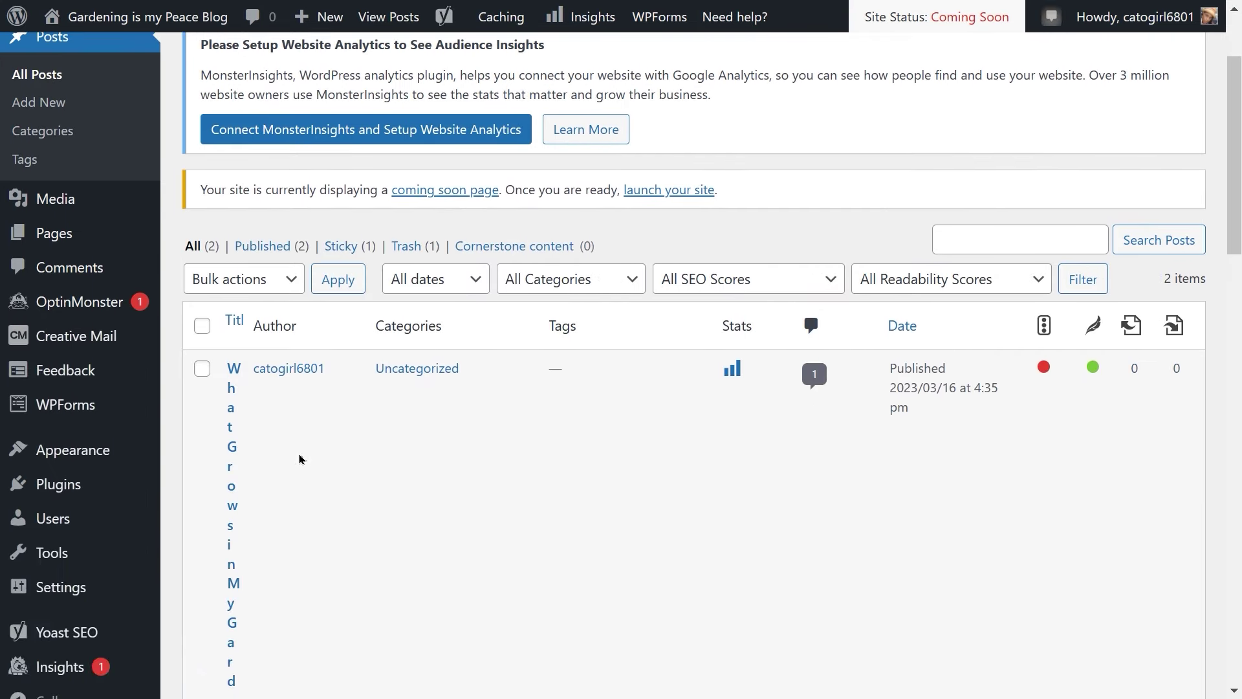
scroll(300, 459, down, 6)
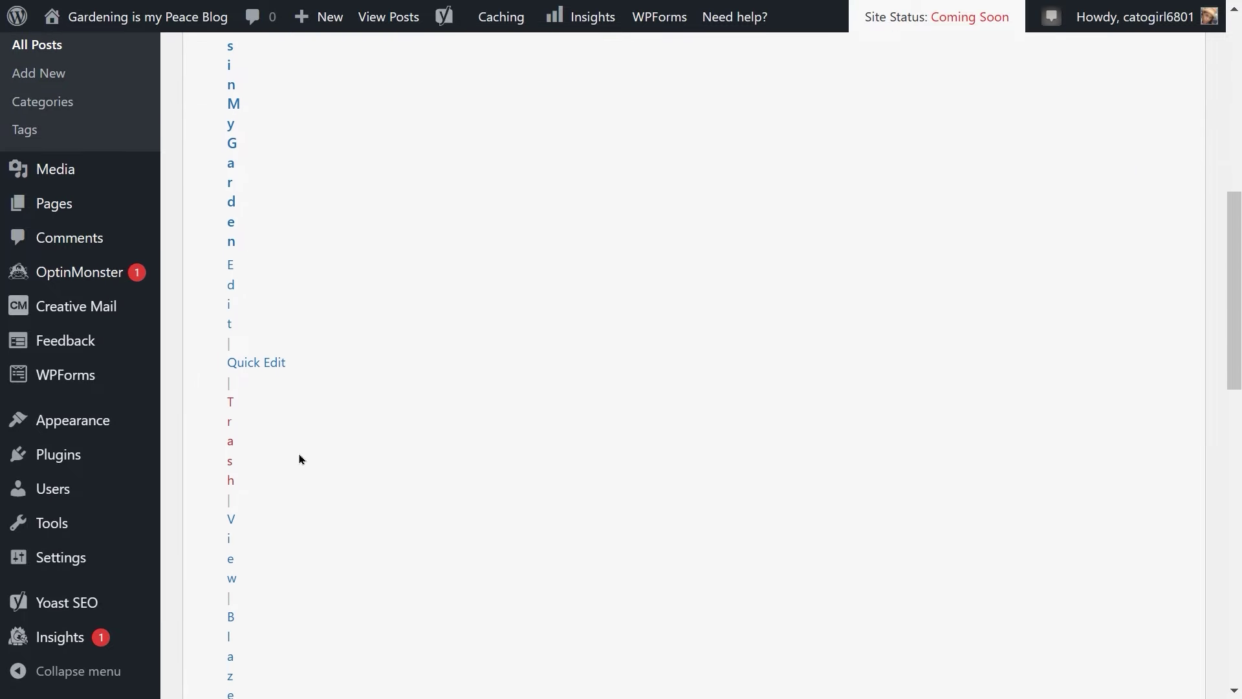
scroll(300, 460, down, 7)
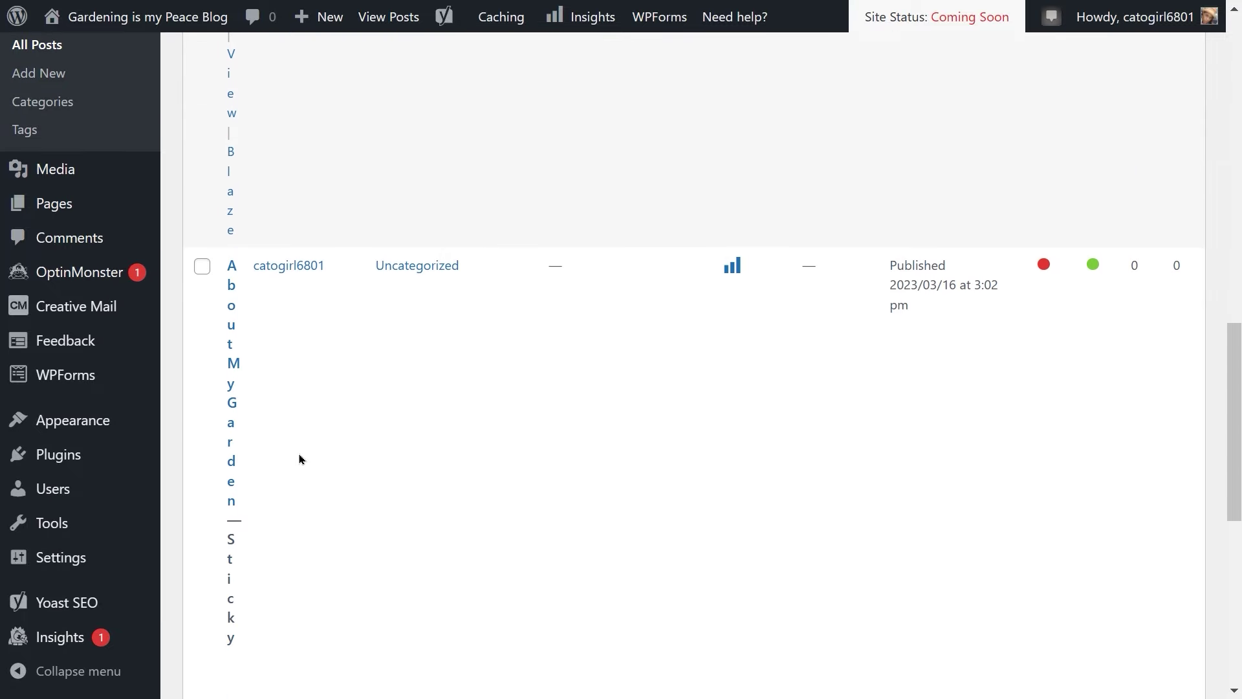
scroll(300, 459, down, 1)
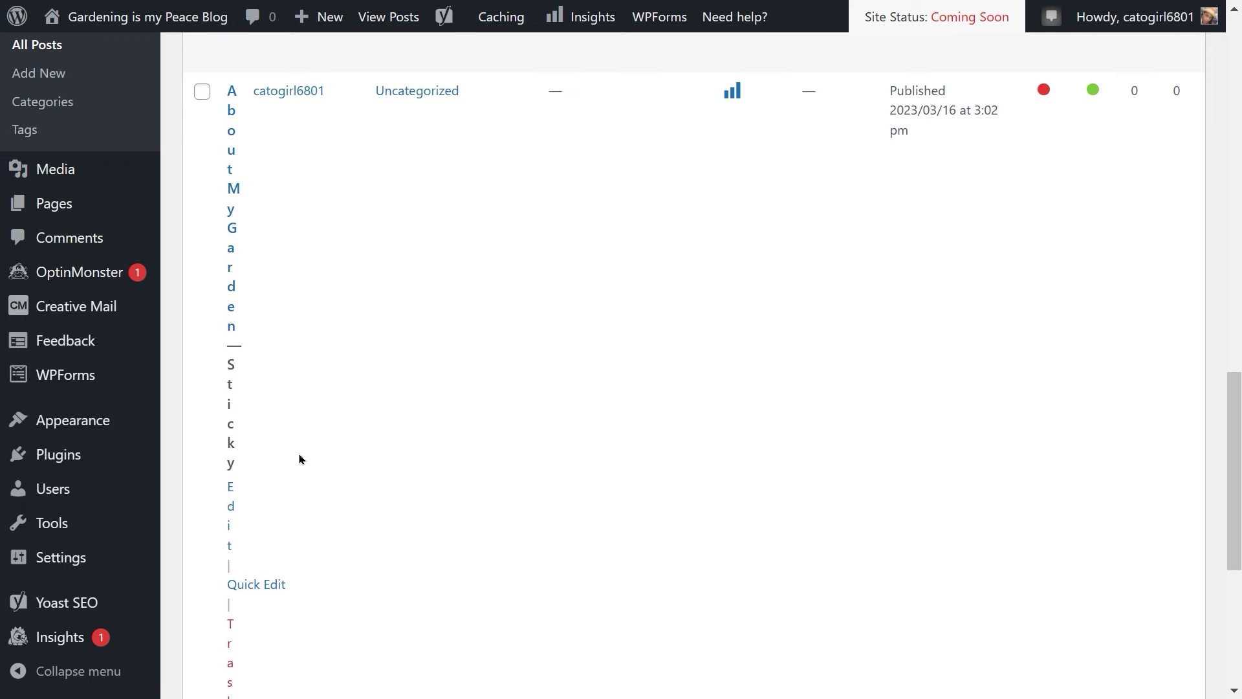
scroll(300, 460, down, 2)
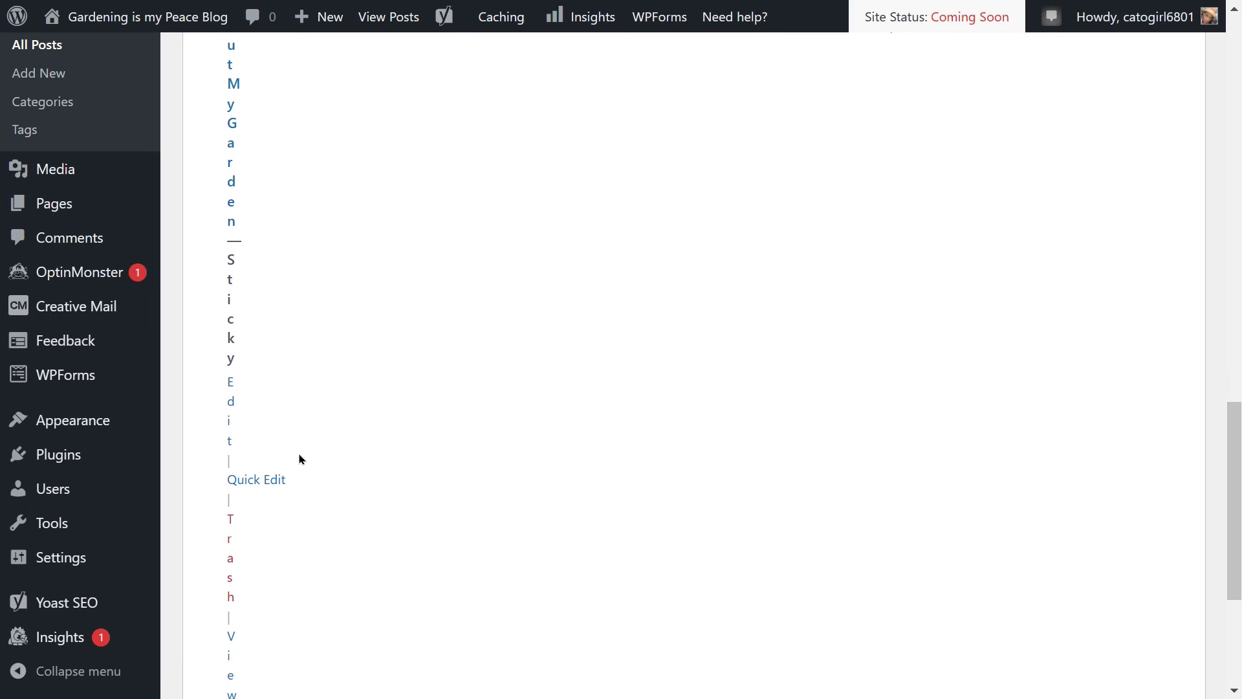
click(231, 408)
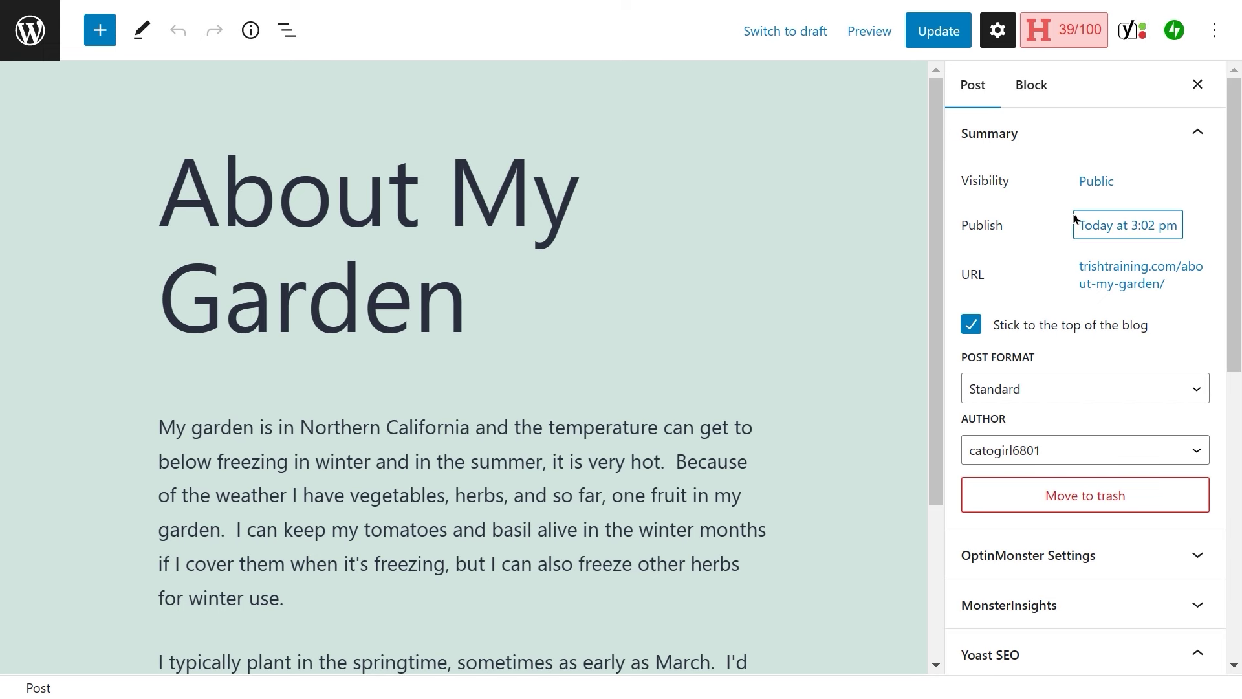
Step: Remove the post "About My Garden" from Uncategorized and assign it to the Fruit, Herbs and Vegetables categories
scroll(1042, 296, down, 5)
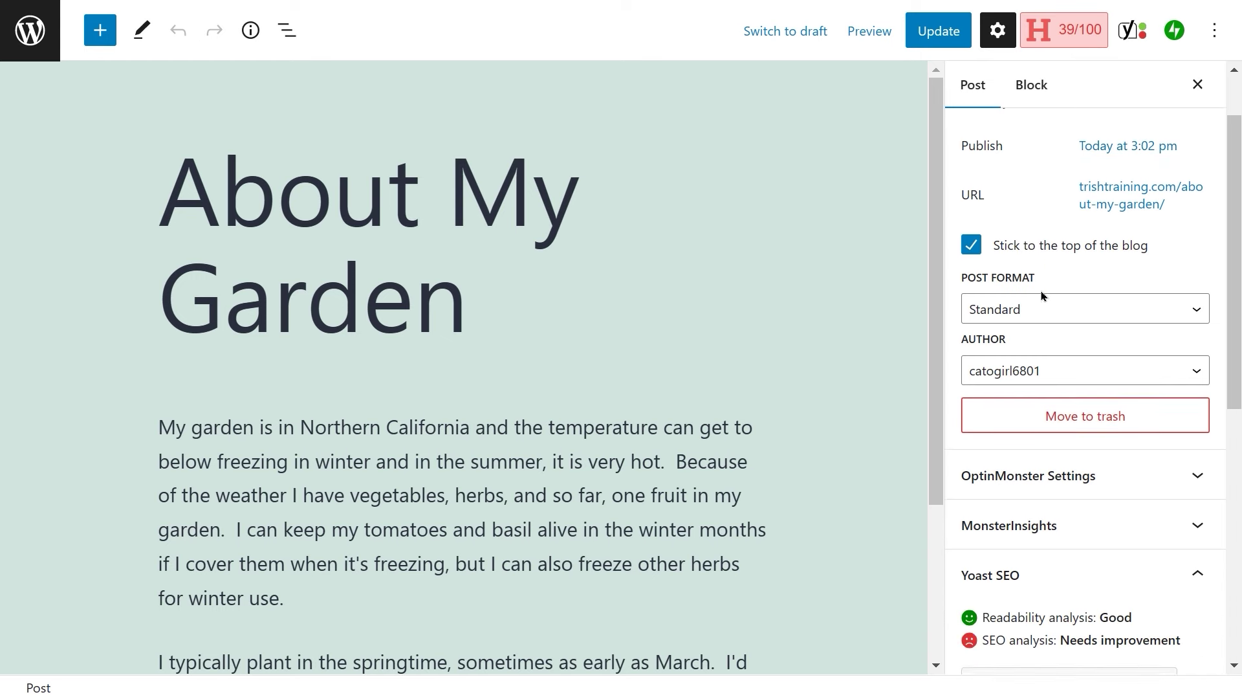
scroll(1041, 295, down, 1)
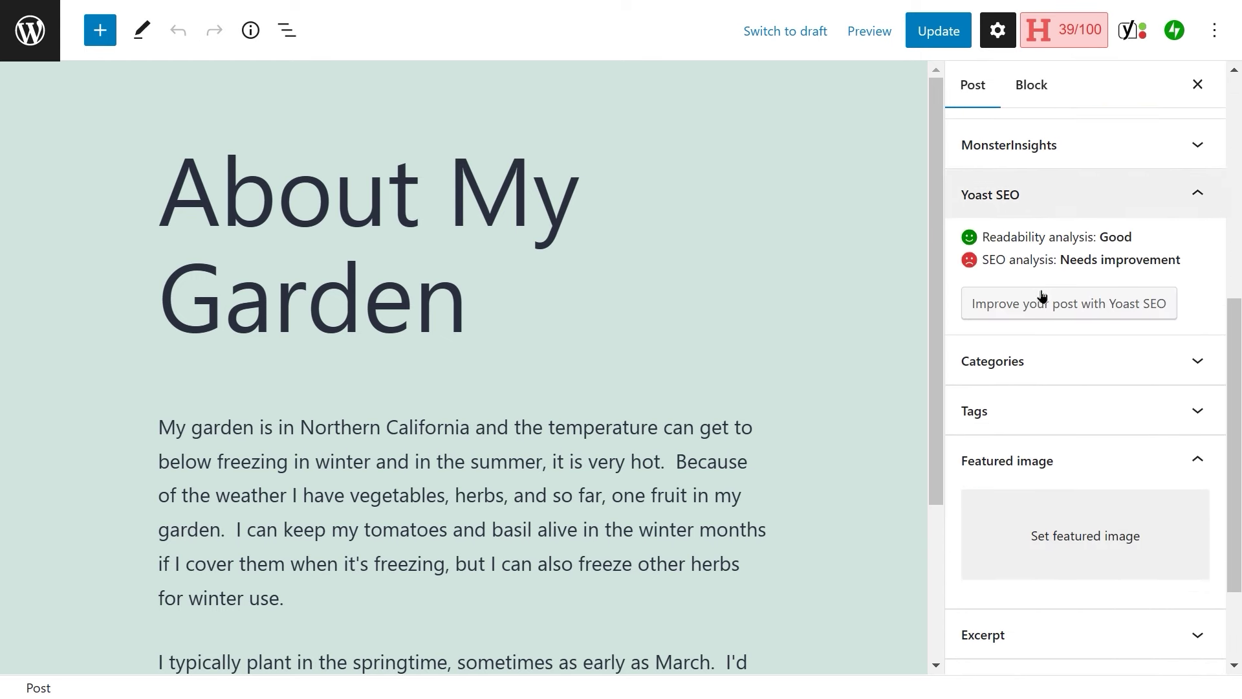
click(1198, 366)
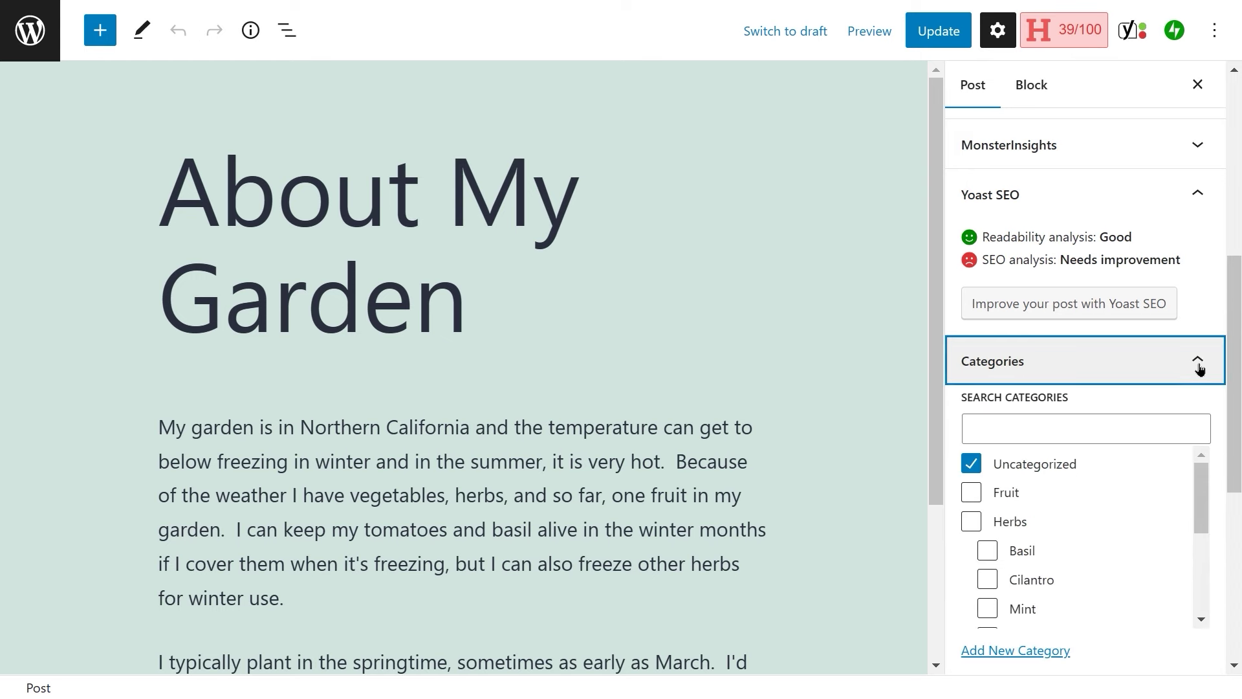
scroll(1199, 367, down, 1)
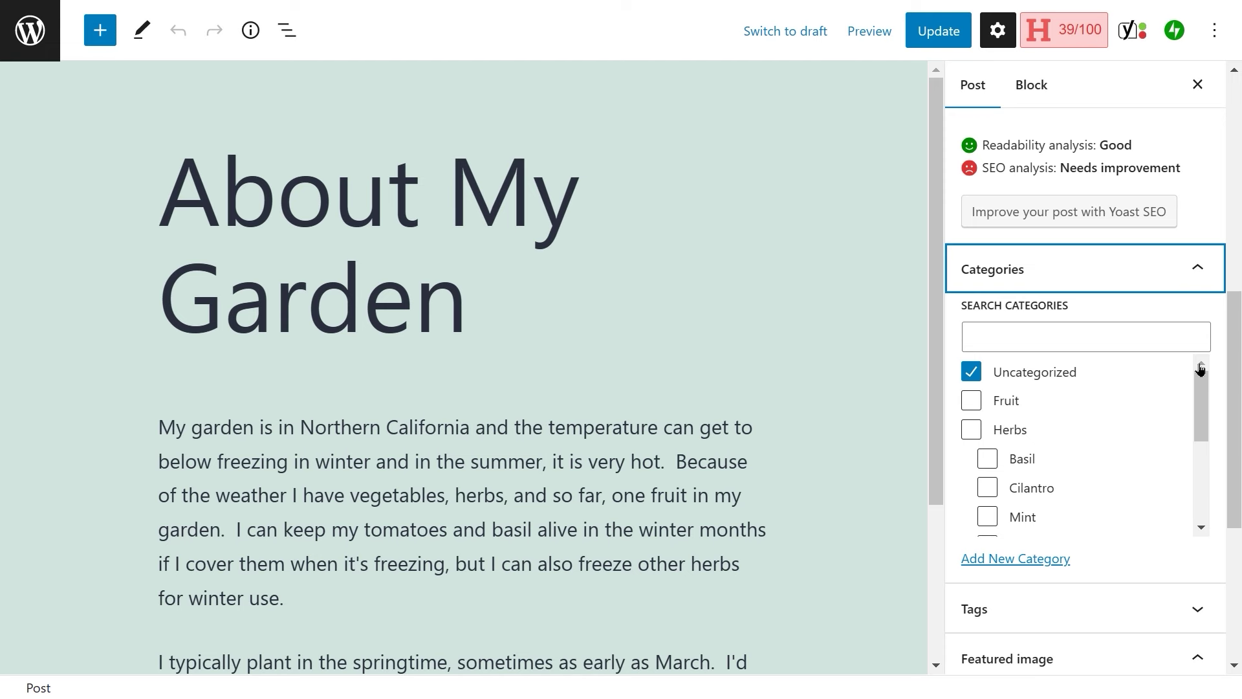
scroll(1199, 367, down, 1)
scroll(1200, 368, up, 1)
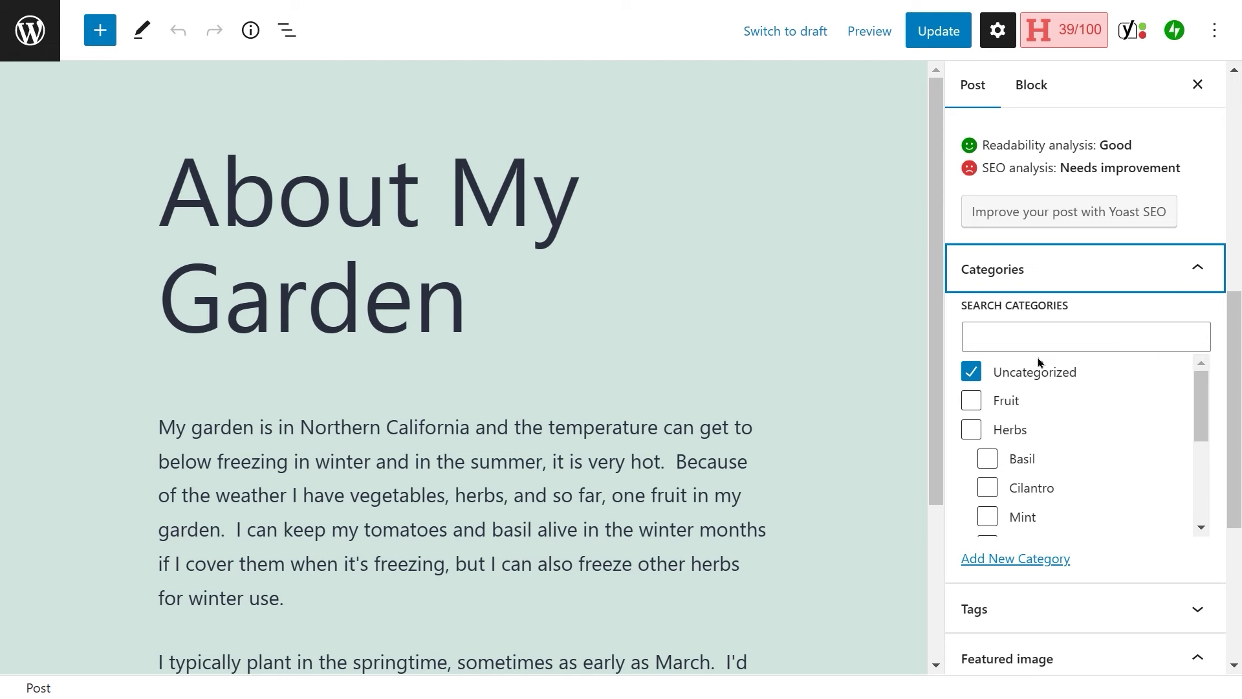
click(971, 373)
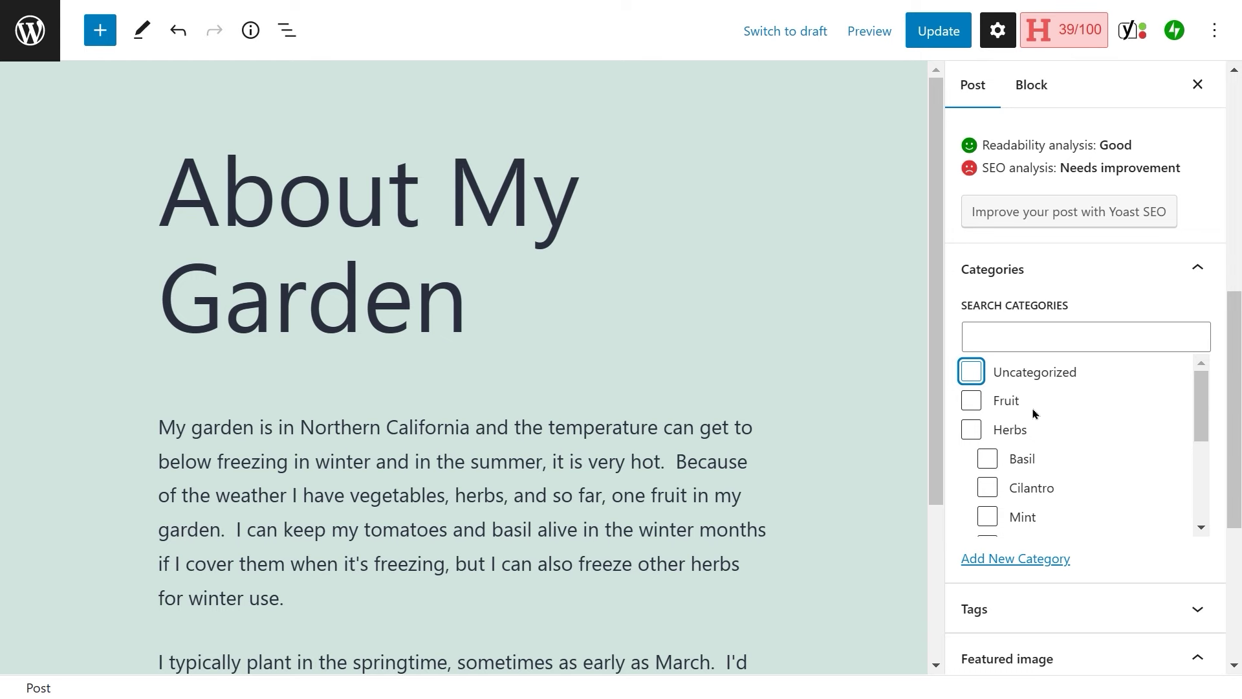
click(972, 402)
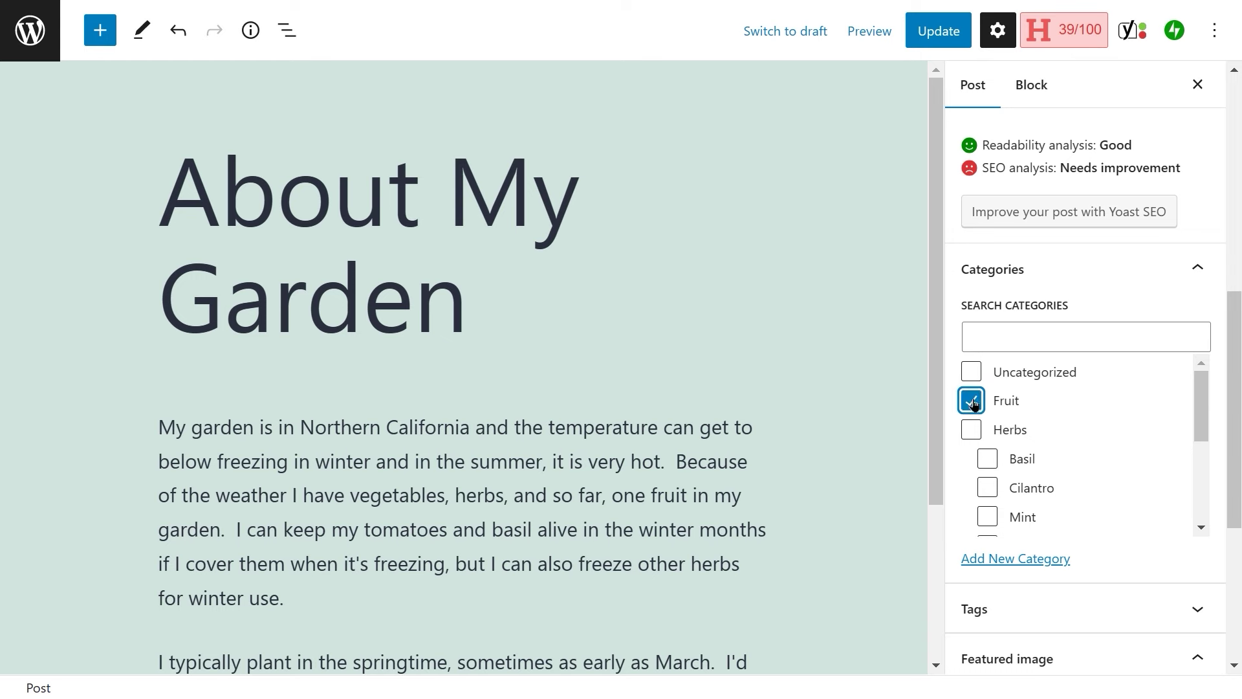
scroll(1056, 430, down, 5)
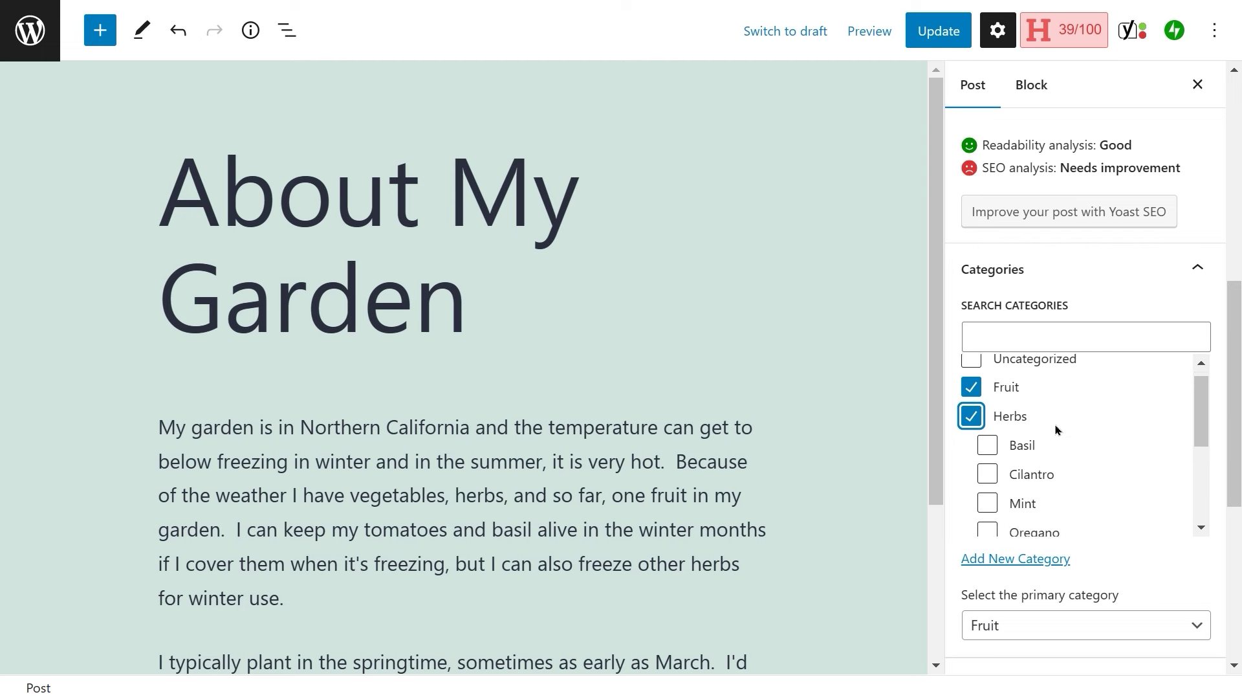
scroll(1056, 430, down, 1)
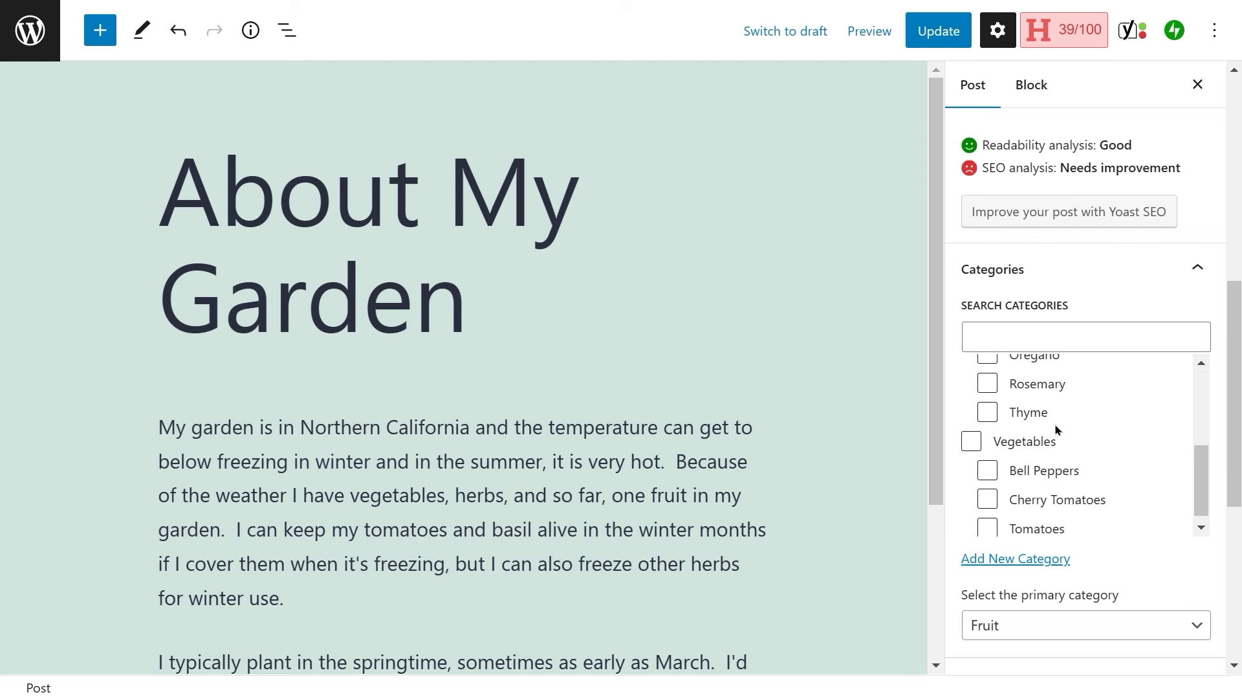
click(969, 432)
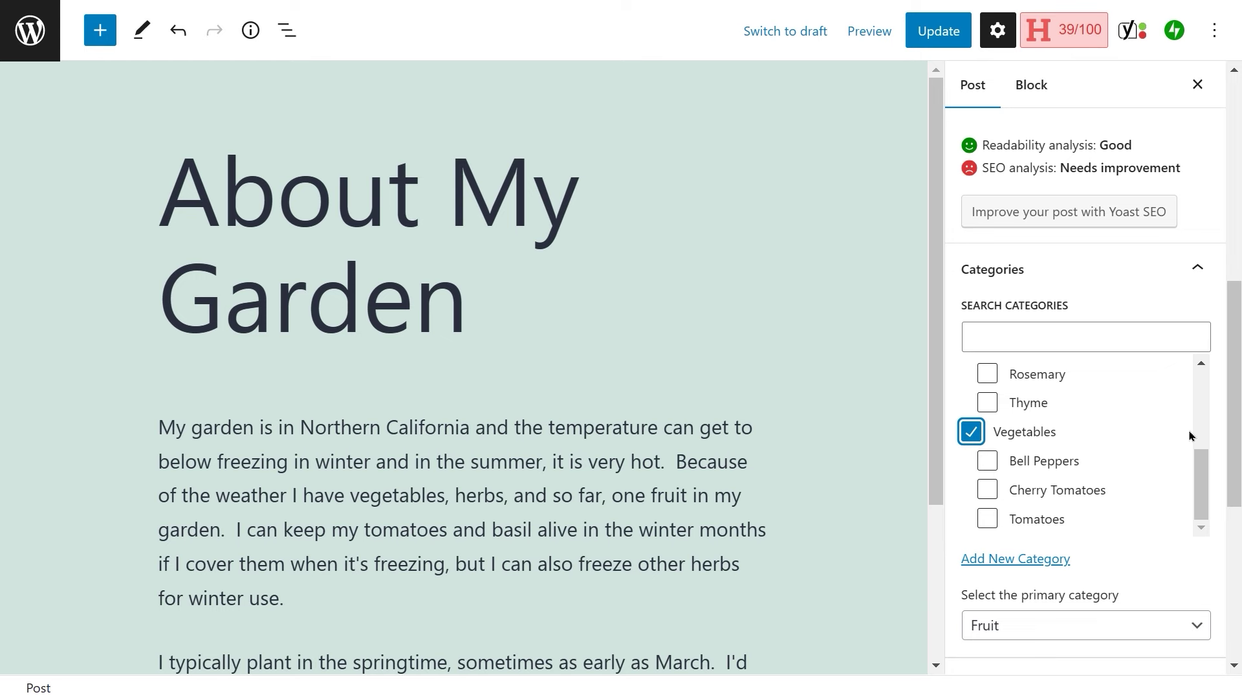
Step: Make Vegetables the primary category of "About My Garden" and update the published post
scroll(1188, 435, down, 4)
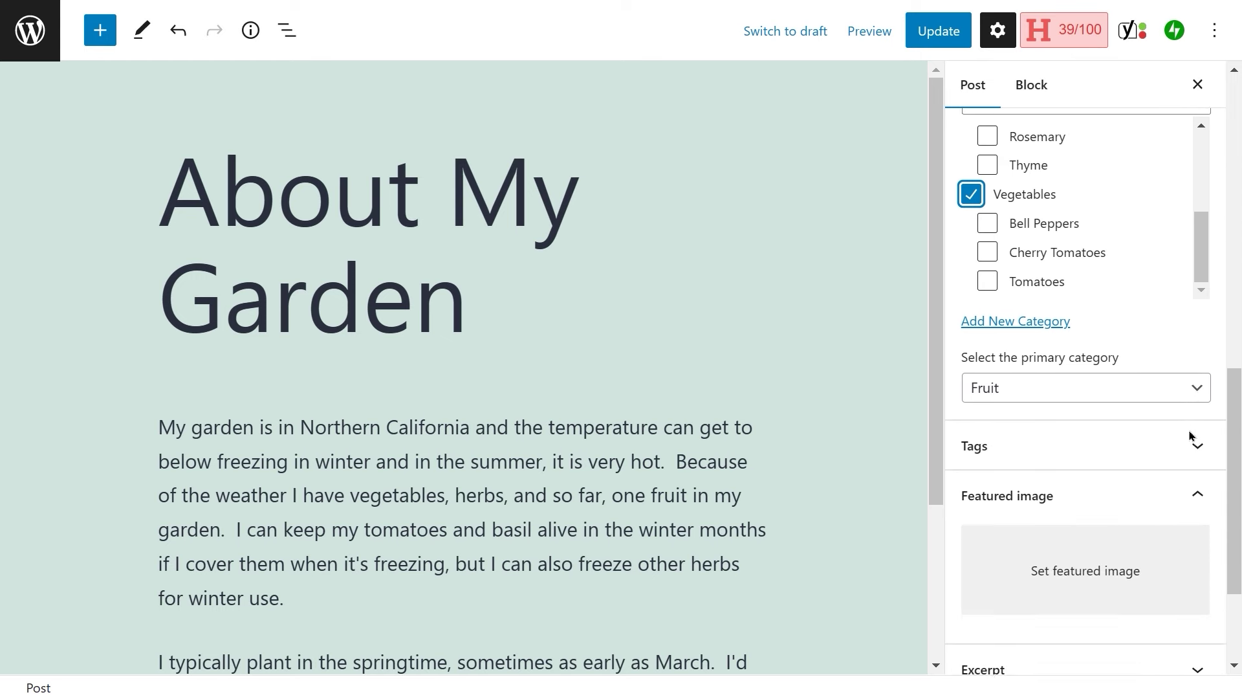
scroll(1189, 435, down, 1)
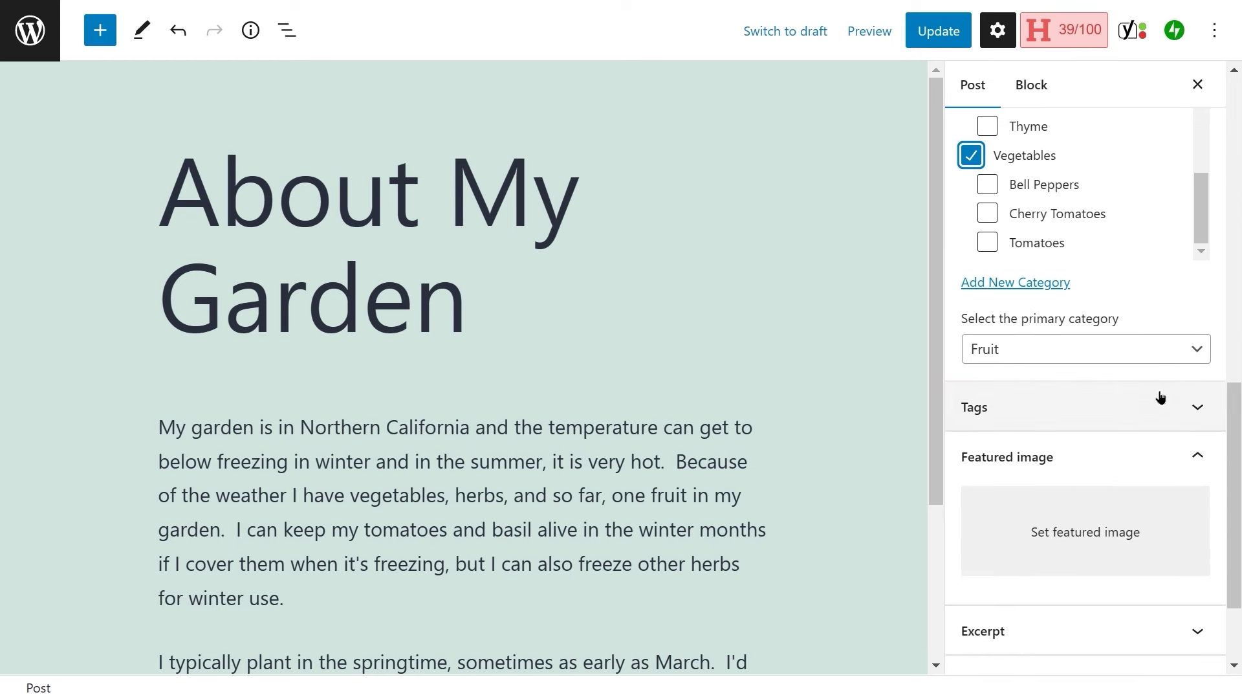
click(1196, 359)
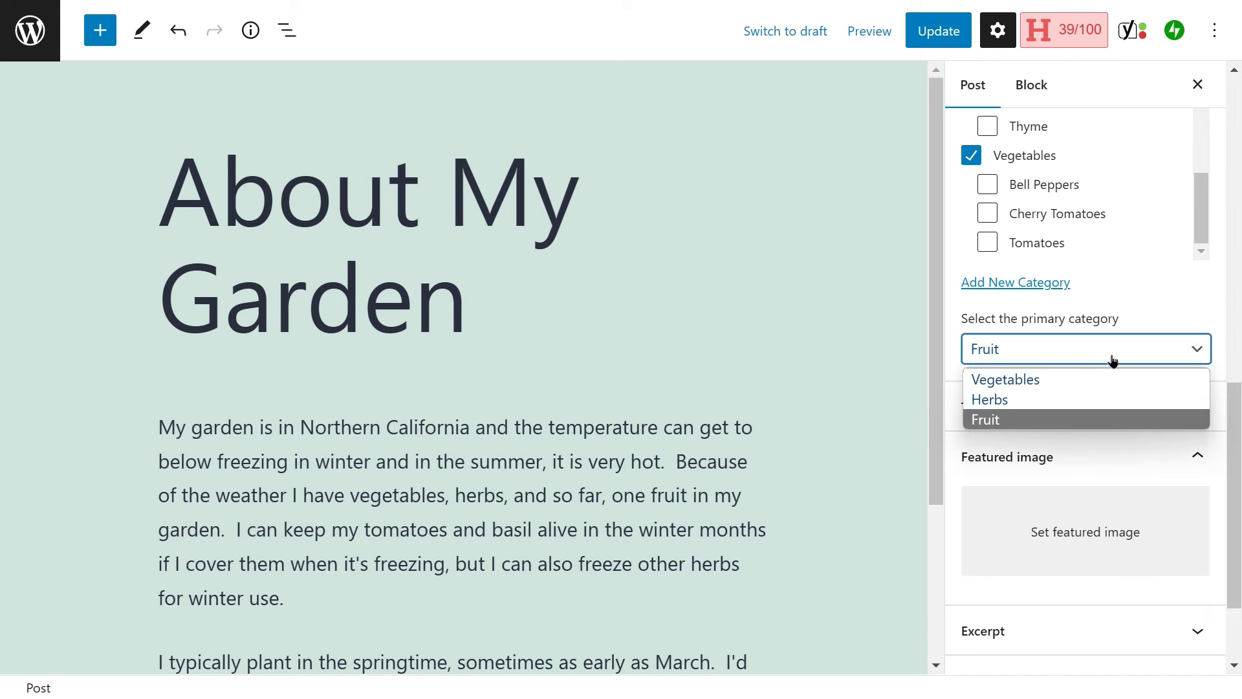
click(1011, 379)
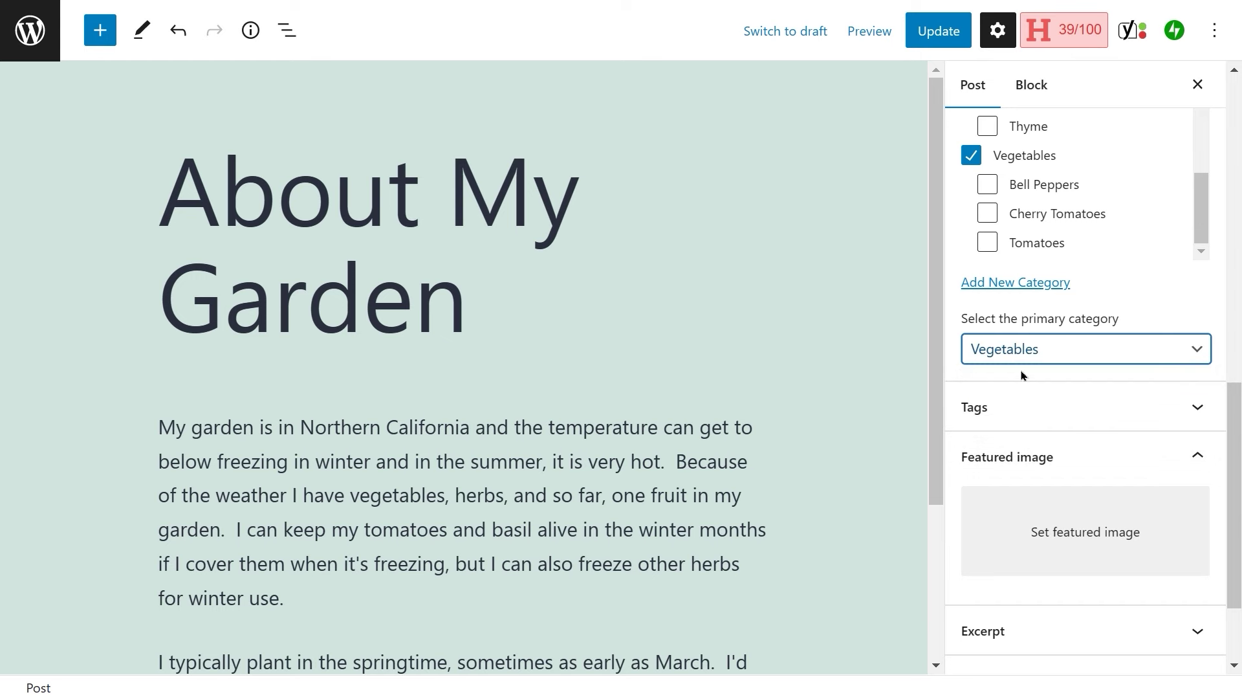
scroll(1042, 339, up, 5)
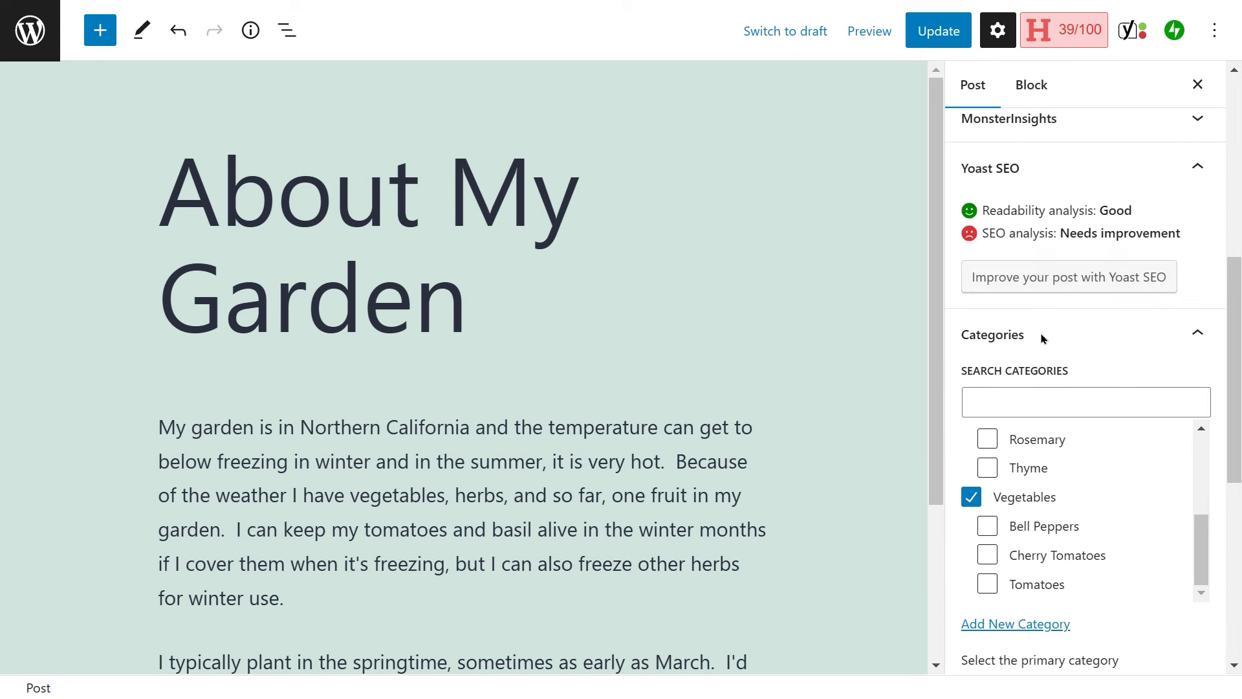
scroll(1041, 339, up, 8)
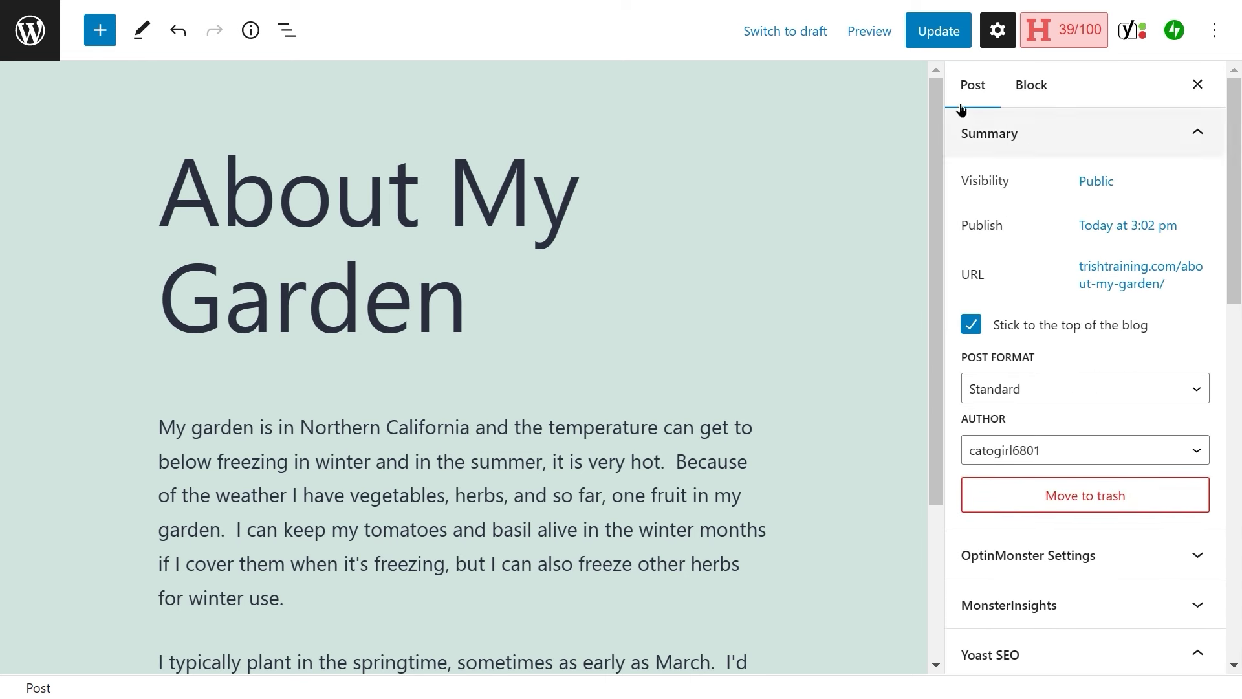
click(934, 31)
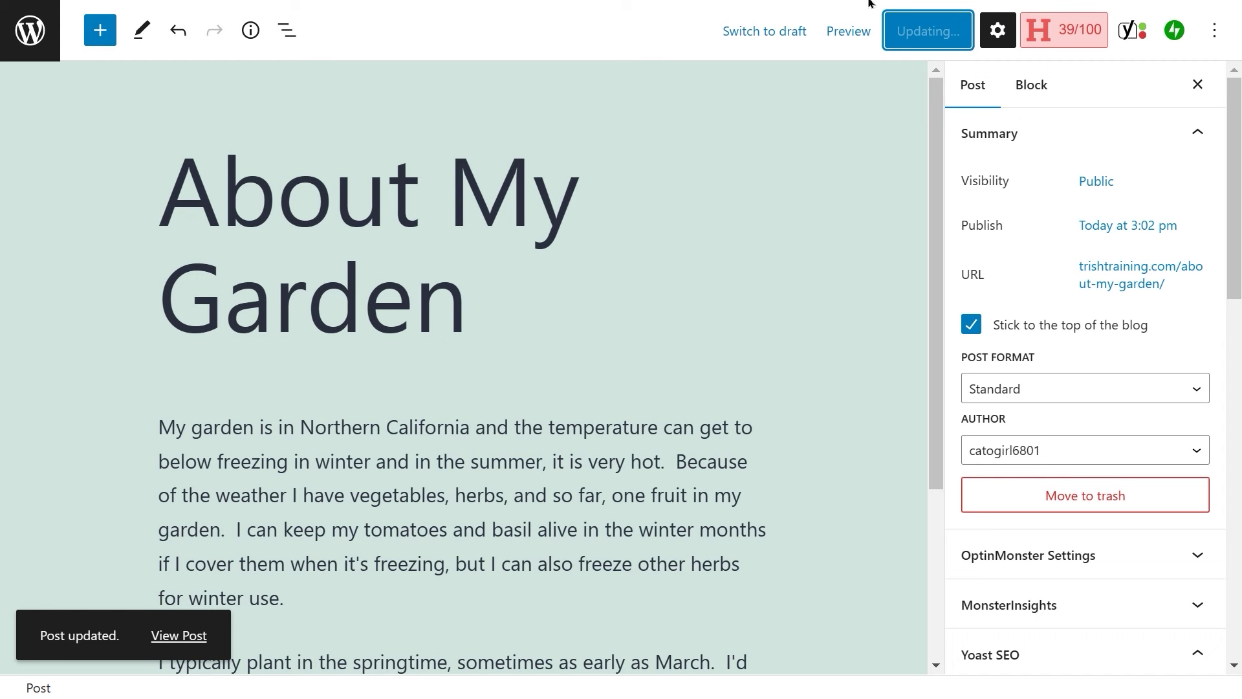
Step: Return to the list of all posts and open "What Grows in My Garden" for quick editing
click(23, 31)
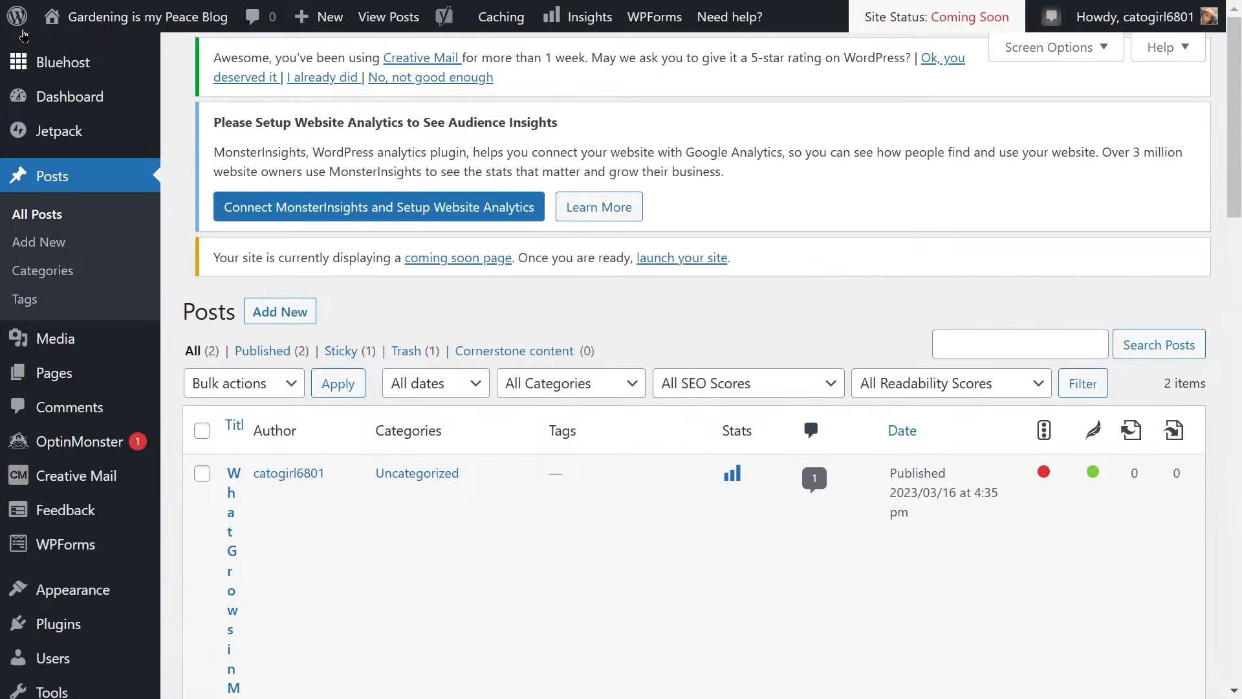
scroll(341, 554, down, 2)
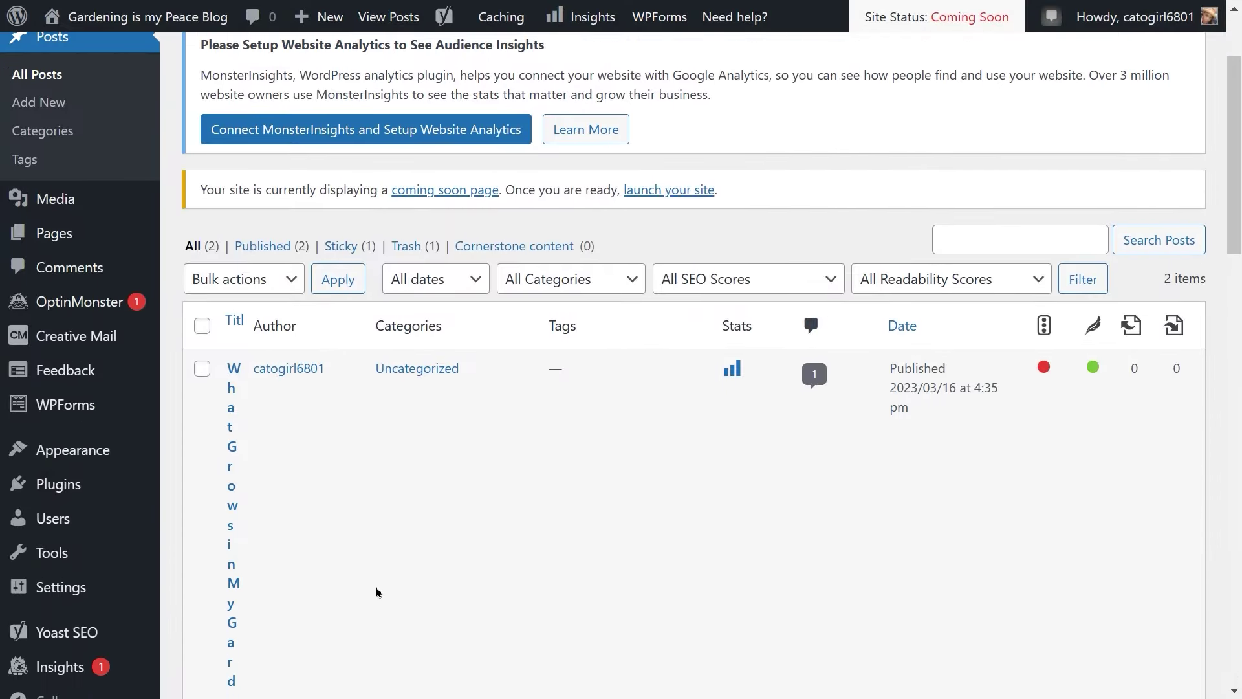
scroll(297, 572, down, 1)
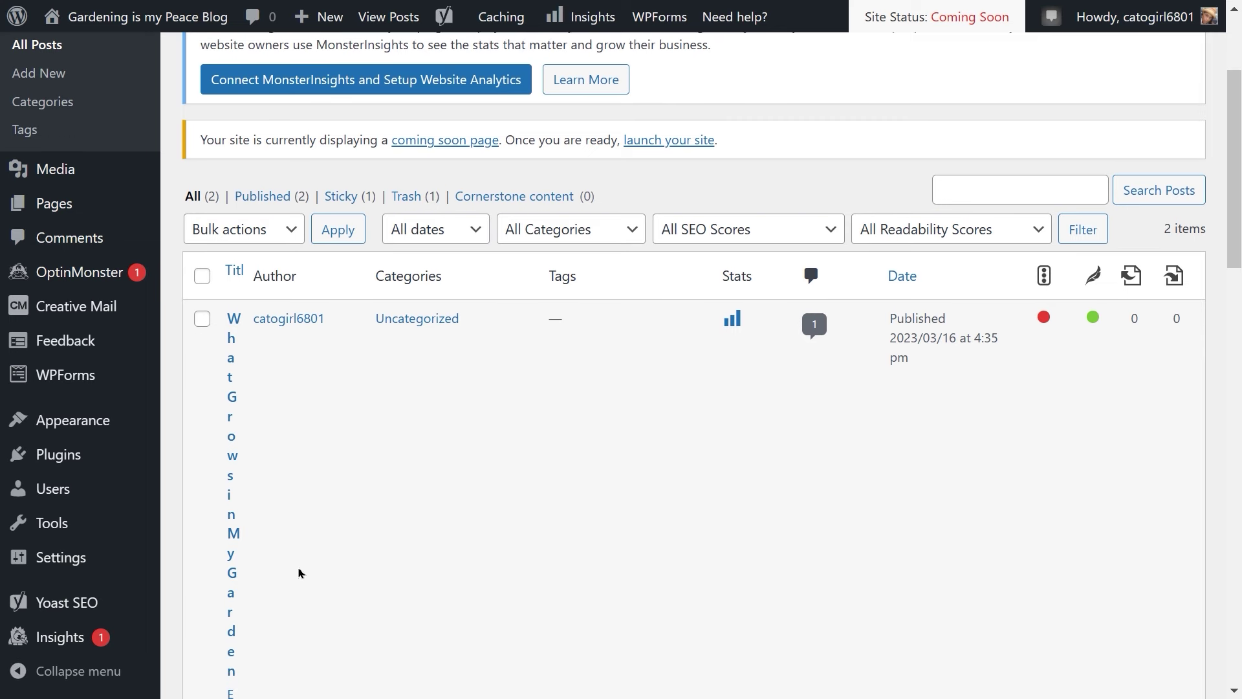
scroll(293, 554, down, 3)
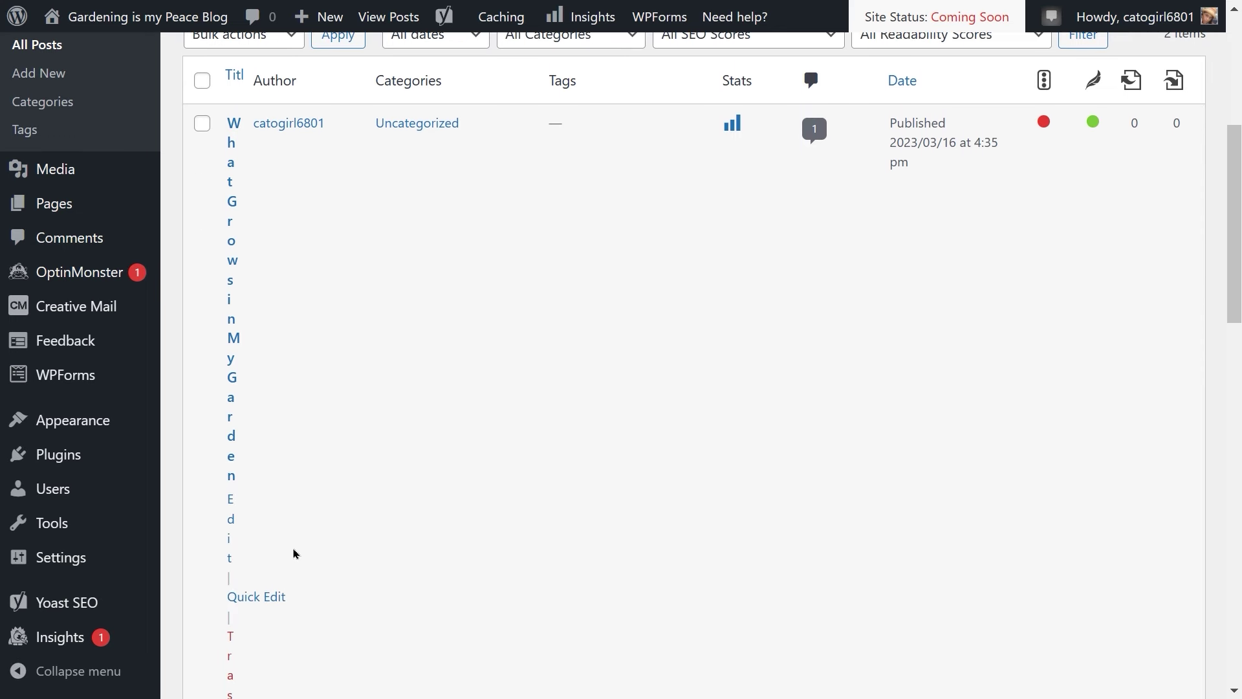
click(244, 596)
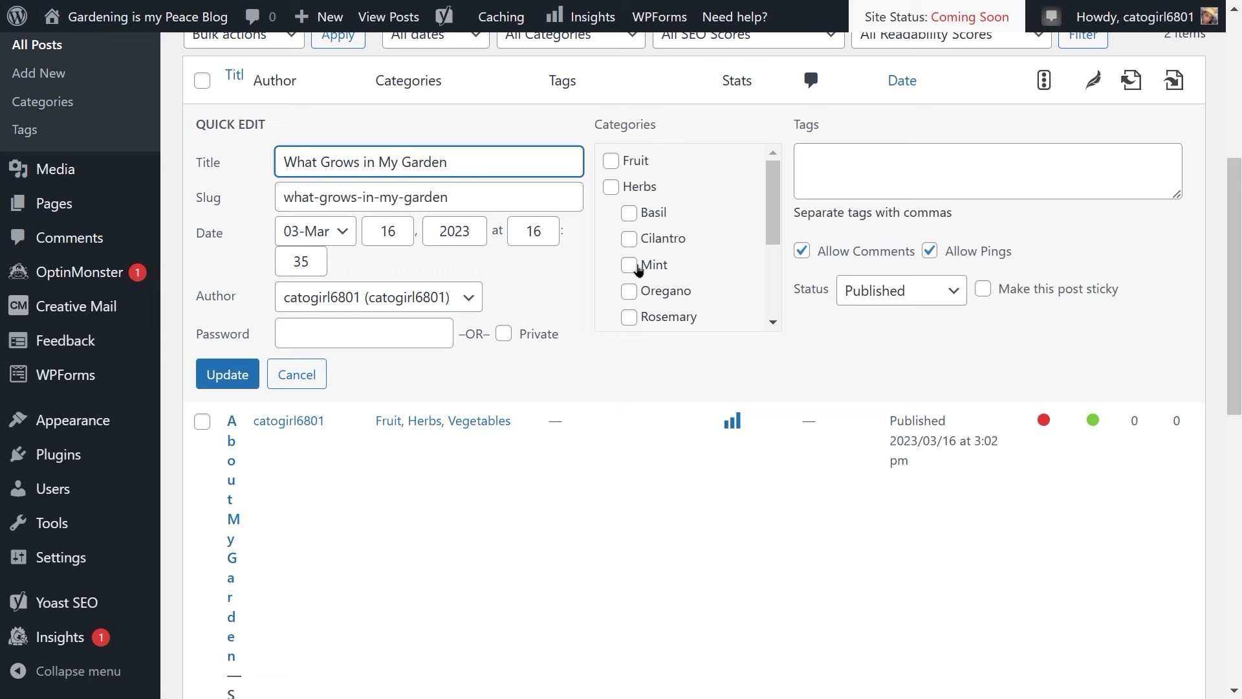
Step: Assign the post "What Grows in My Garden" to the Fruit and Herbs parent categories
scroll(638, 268, down, 2)
scroll(638, 268, up, 2)
scroll(450, 566, down, 2)
scroll(446, 568, up, 3)
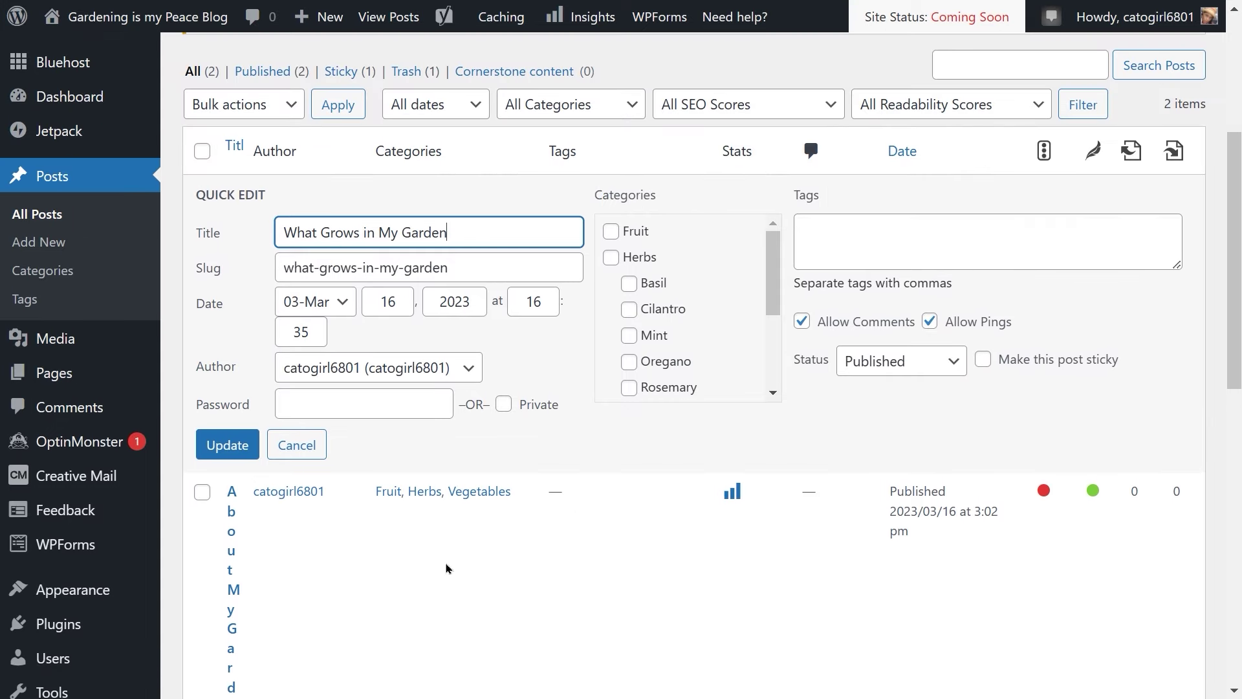
scroll(446, 568, up, 2)
click(610, 371)
click(610, 397)
Step: Remove "What Grows in My Garden" from Uncategorized and add it to the Vegetables category
scroll(622, 454, down, 1)
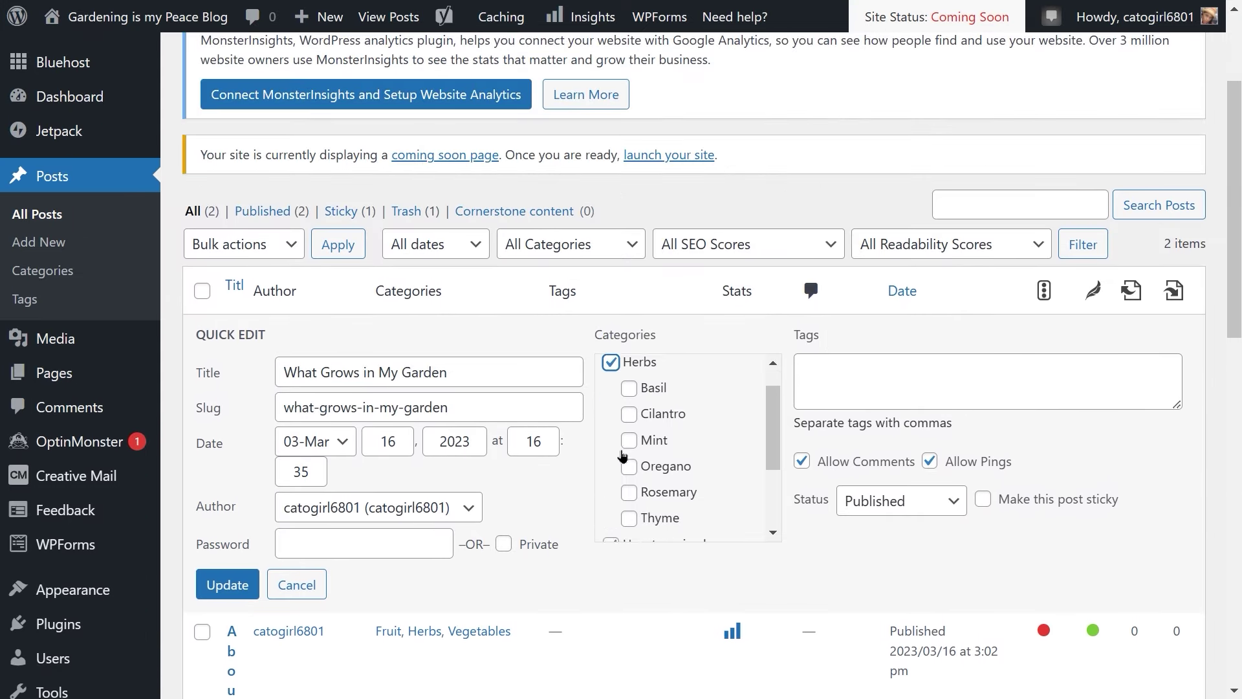
scroll(622, 455, down, 3)
click(611, 458)
click(611, 457)
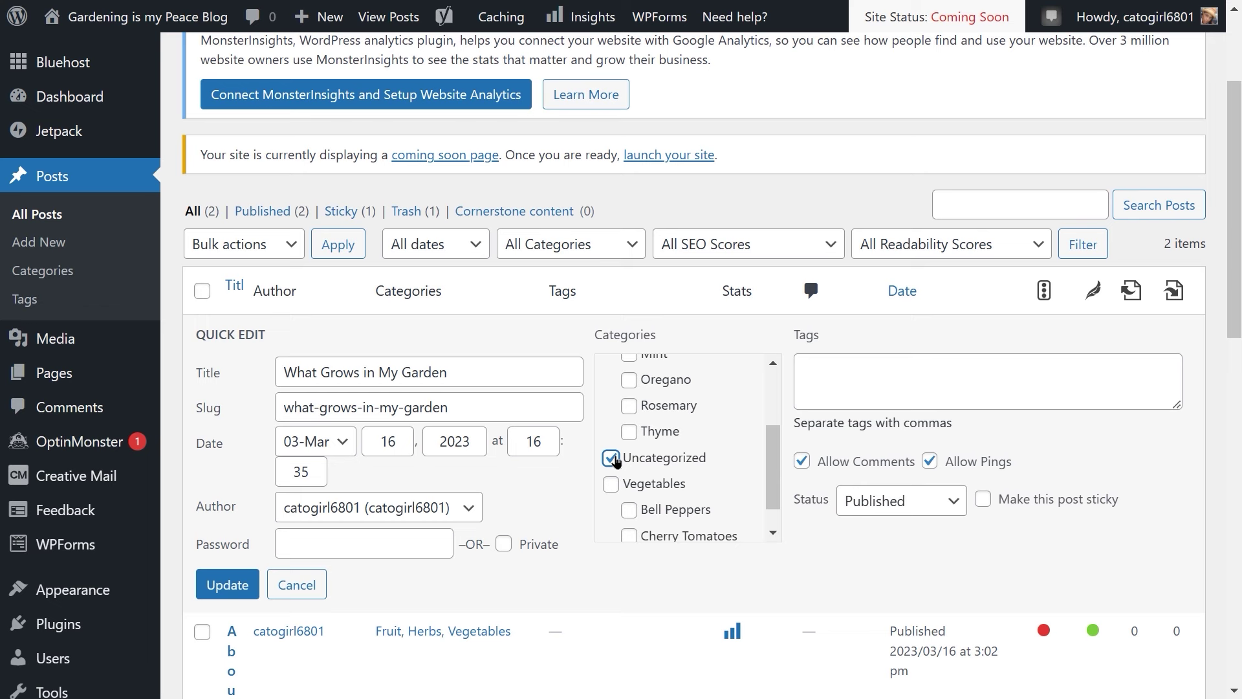
scroll(614, 460, down, 1)
click(612, 457)
click(612, 457)
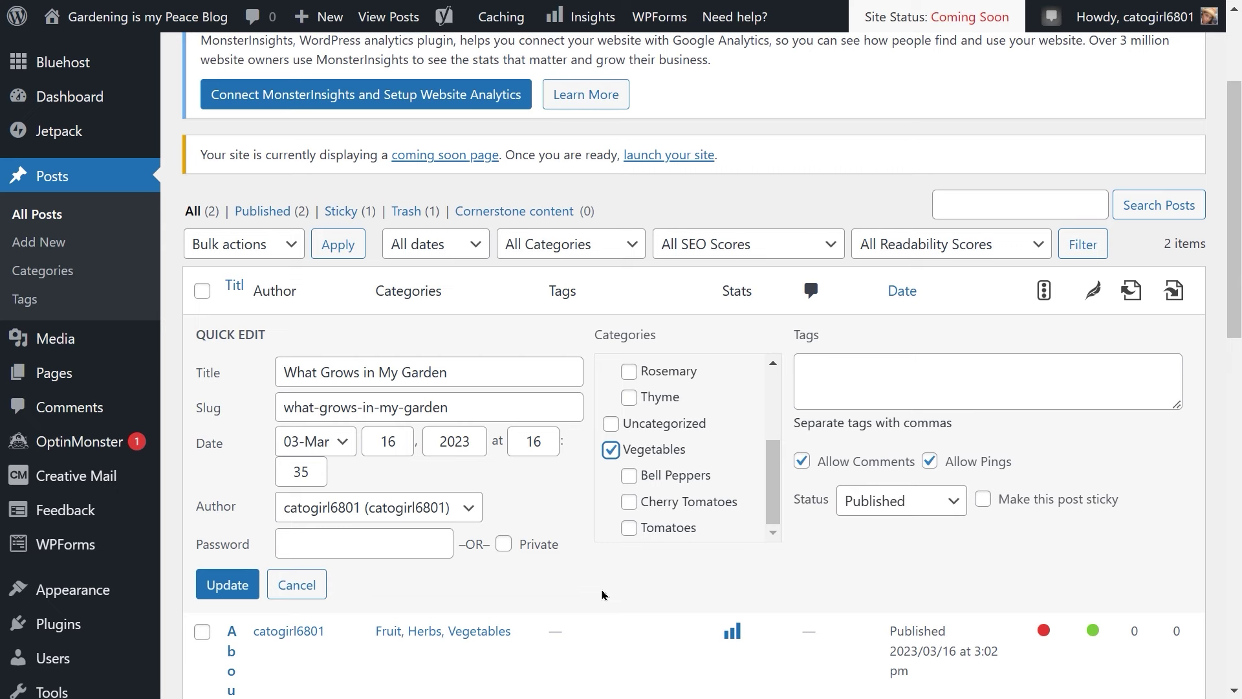
Step: Update "What Grows in My Garden" with the quick edit changes and check its categories in the posts list
scroll(601, 595, down, 2)
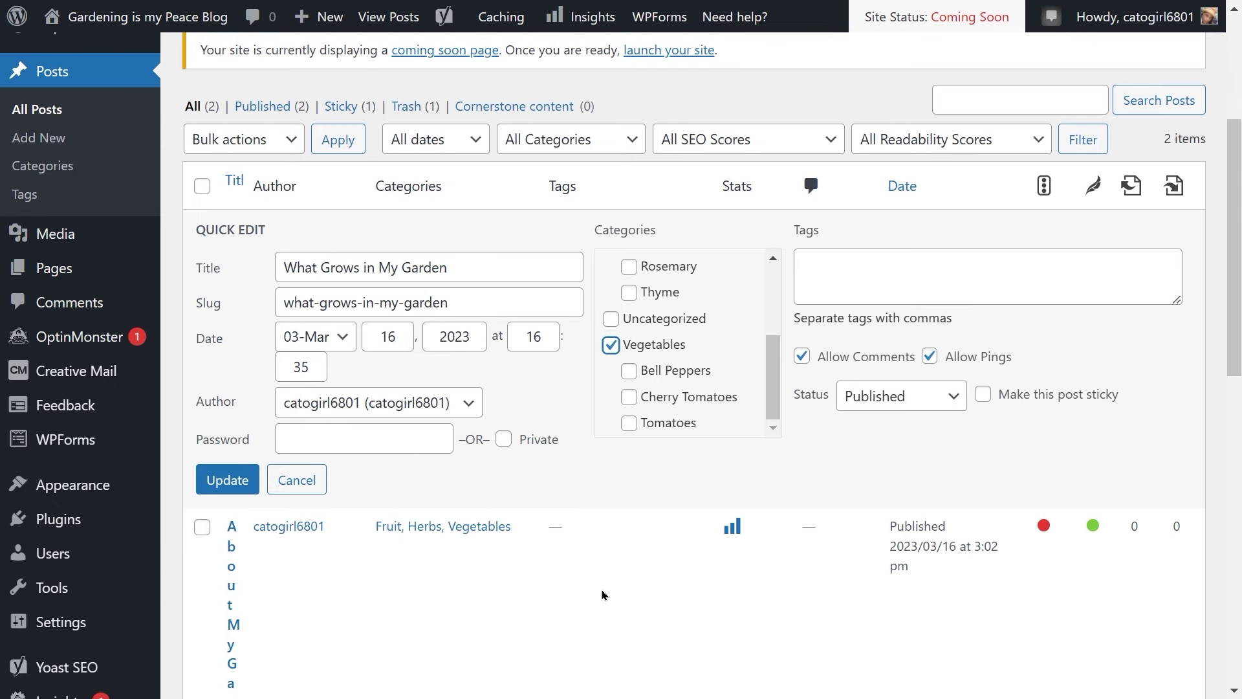
scroll(601, 594, down, 4)
scroll(602, 594, up, 8)
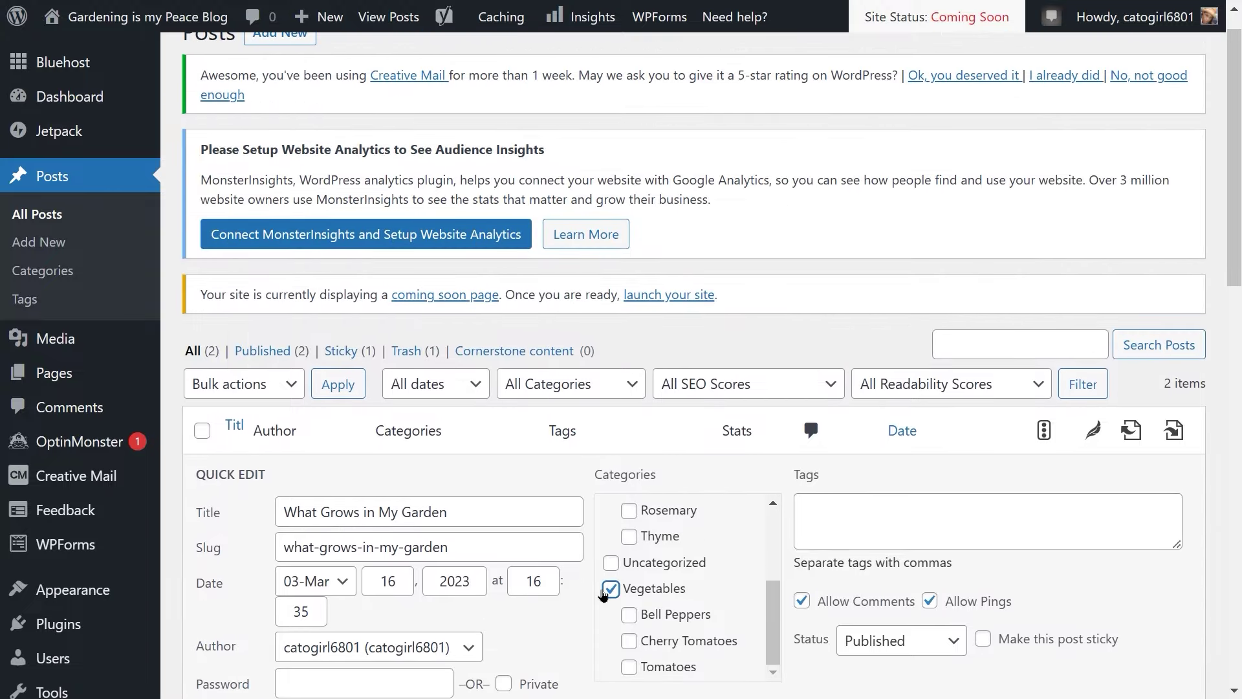
scroll(690, 580, down, 3)
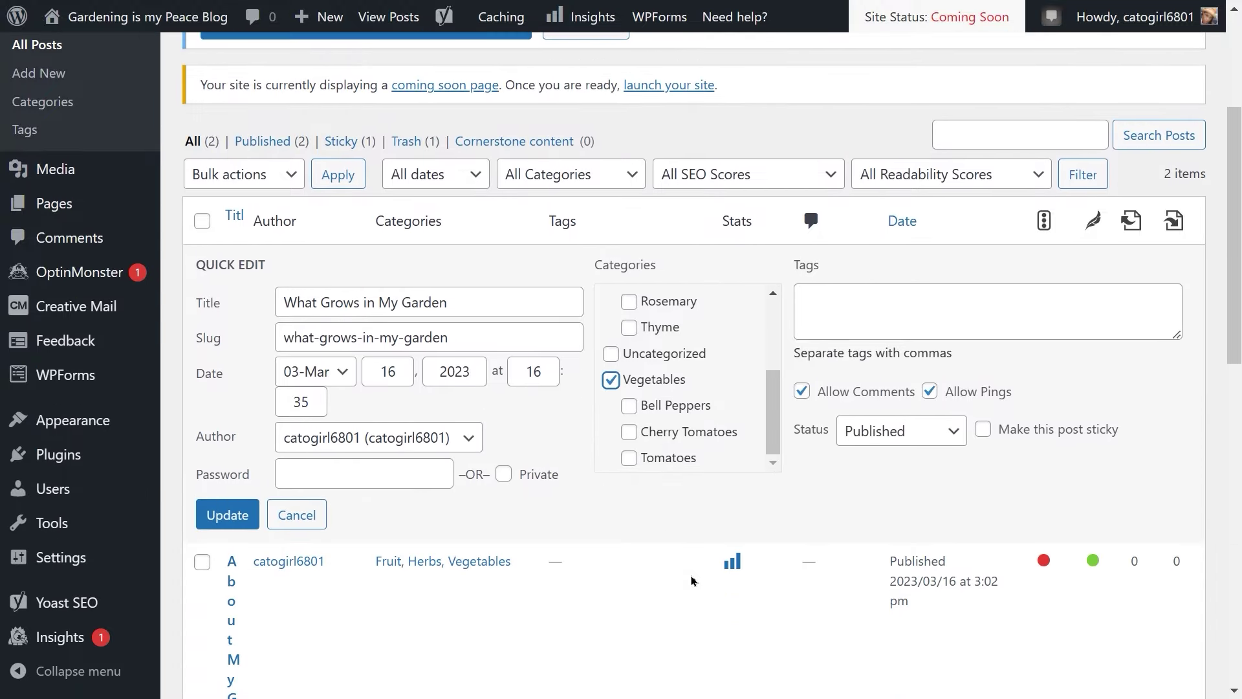
scroll(691, 580, down, 2)
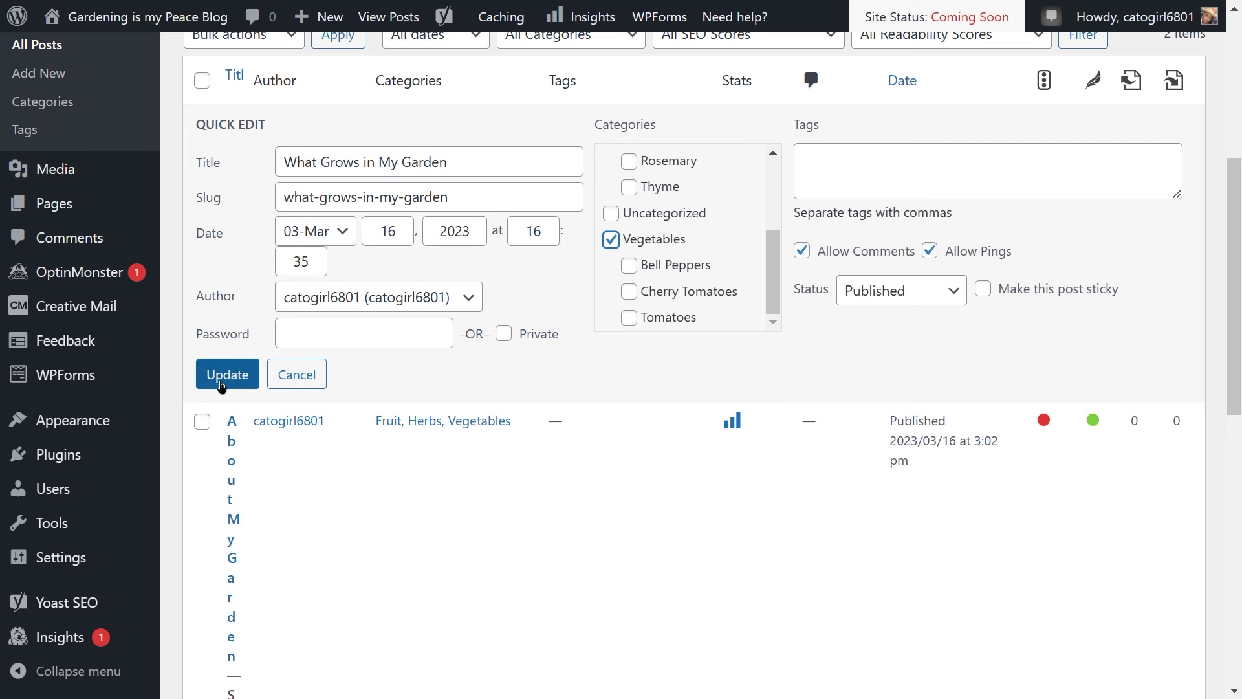
click(220, 386)
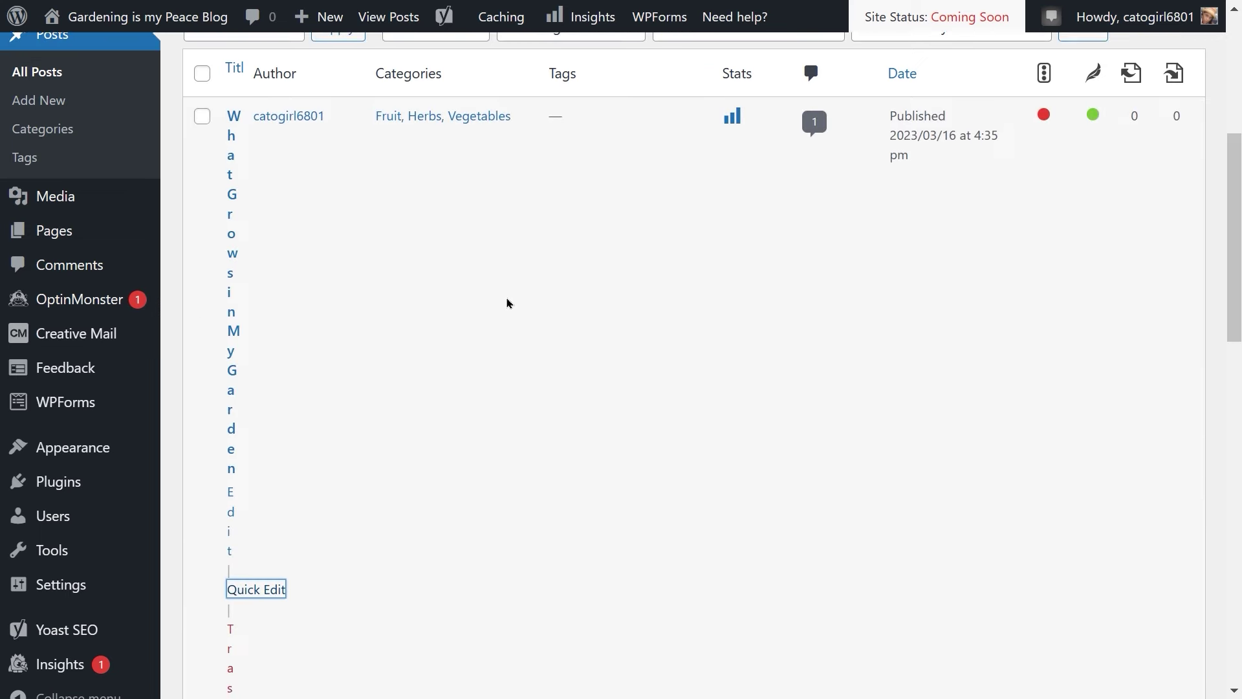
scroll(507, 299, up, 3)
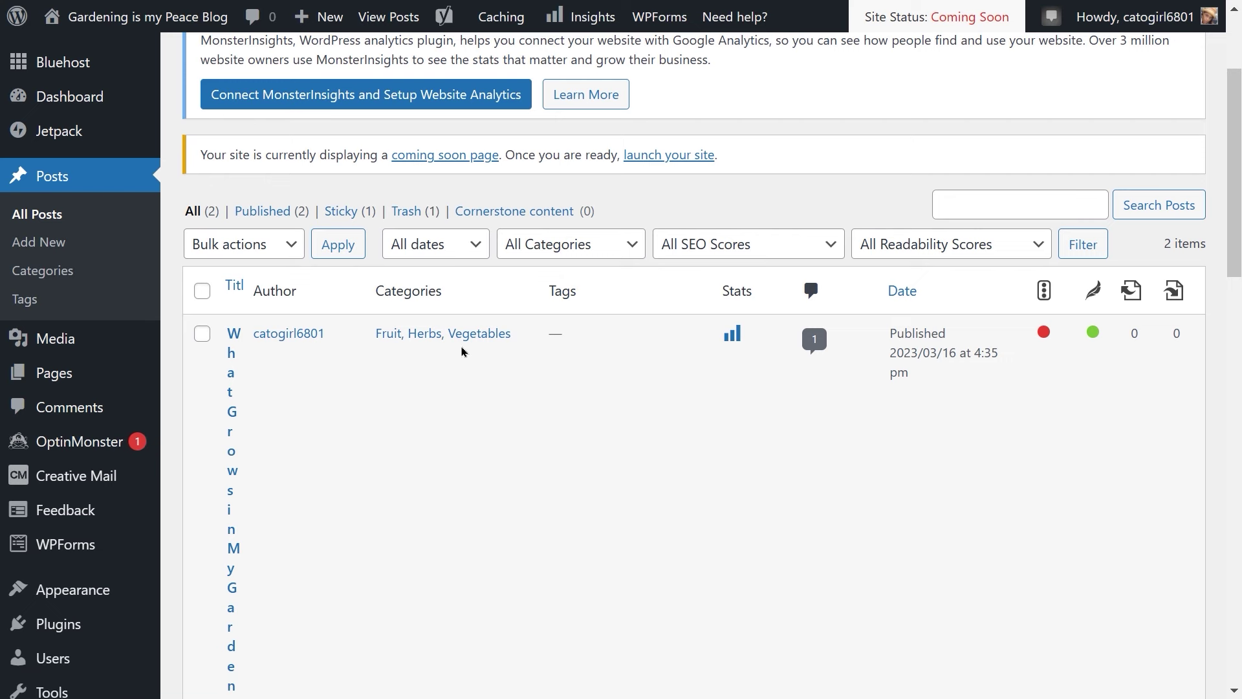
scroll(462, 351, up, 2)
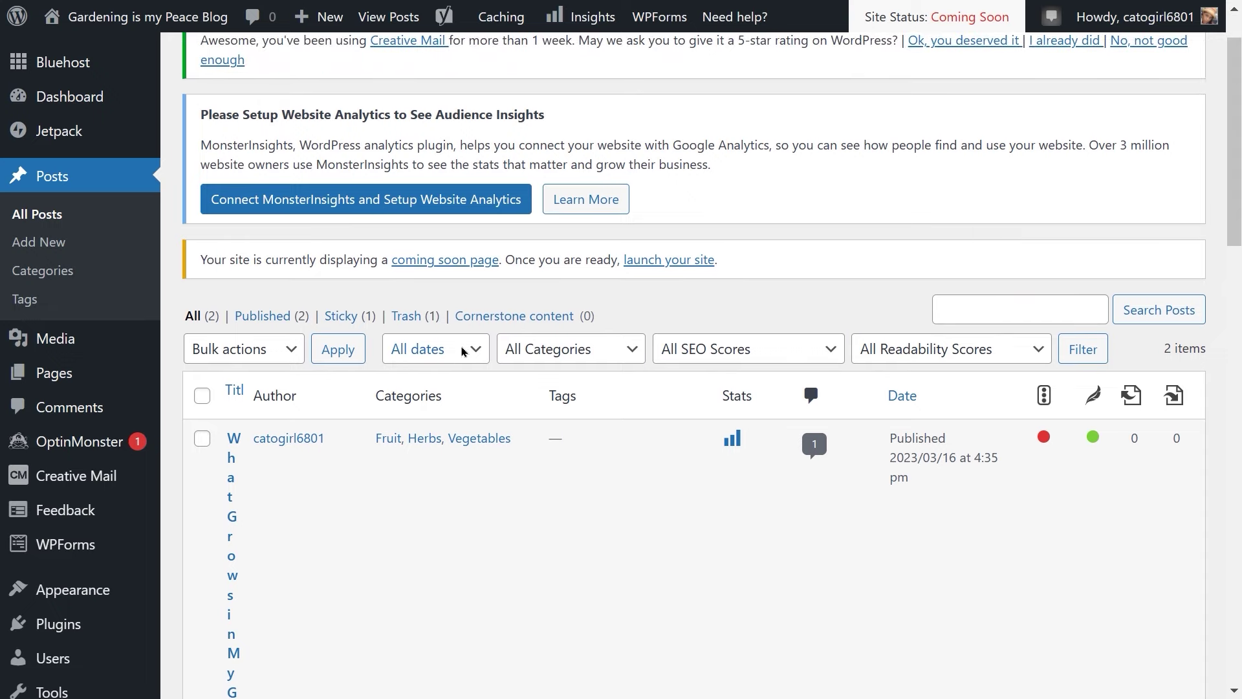